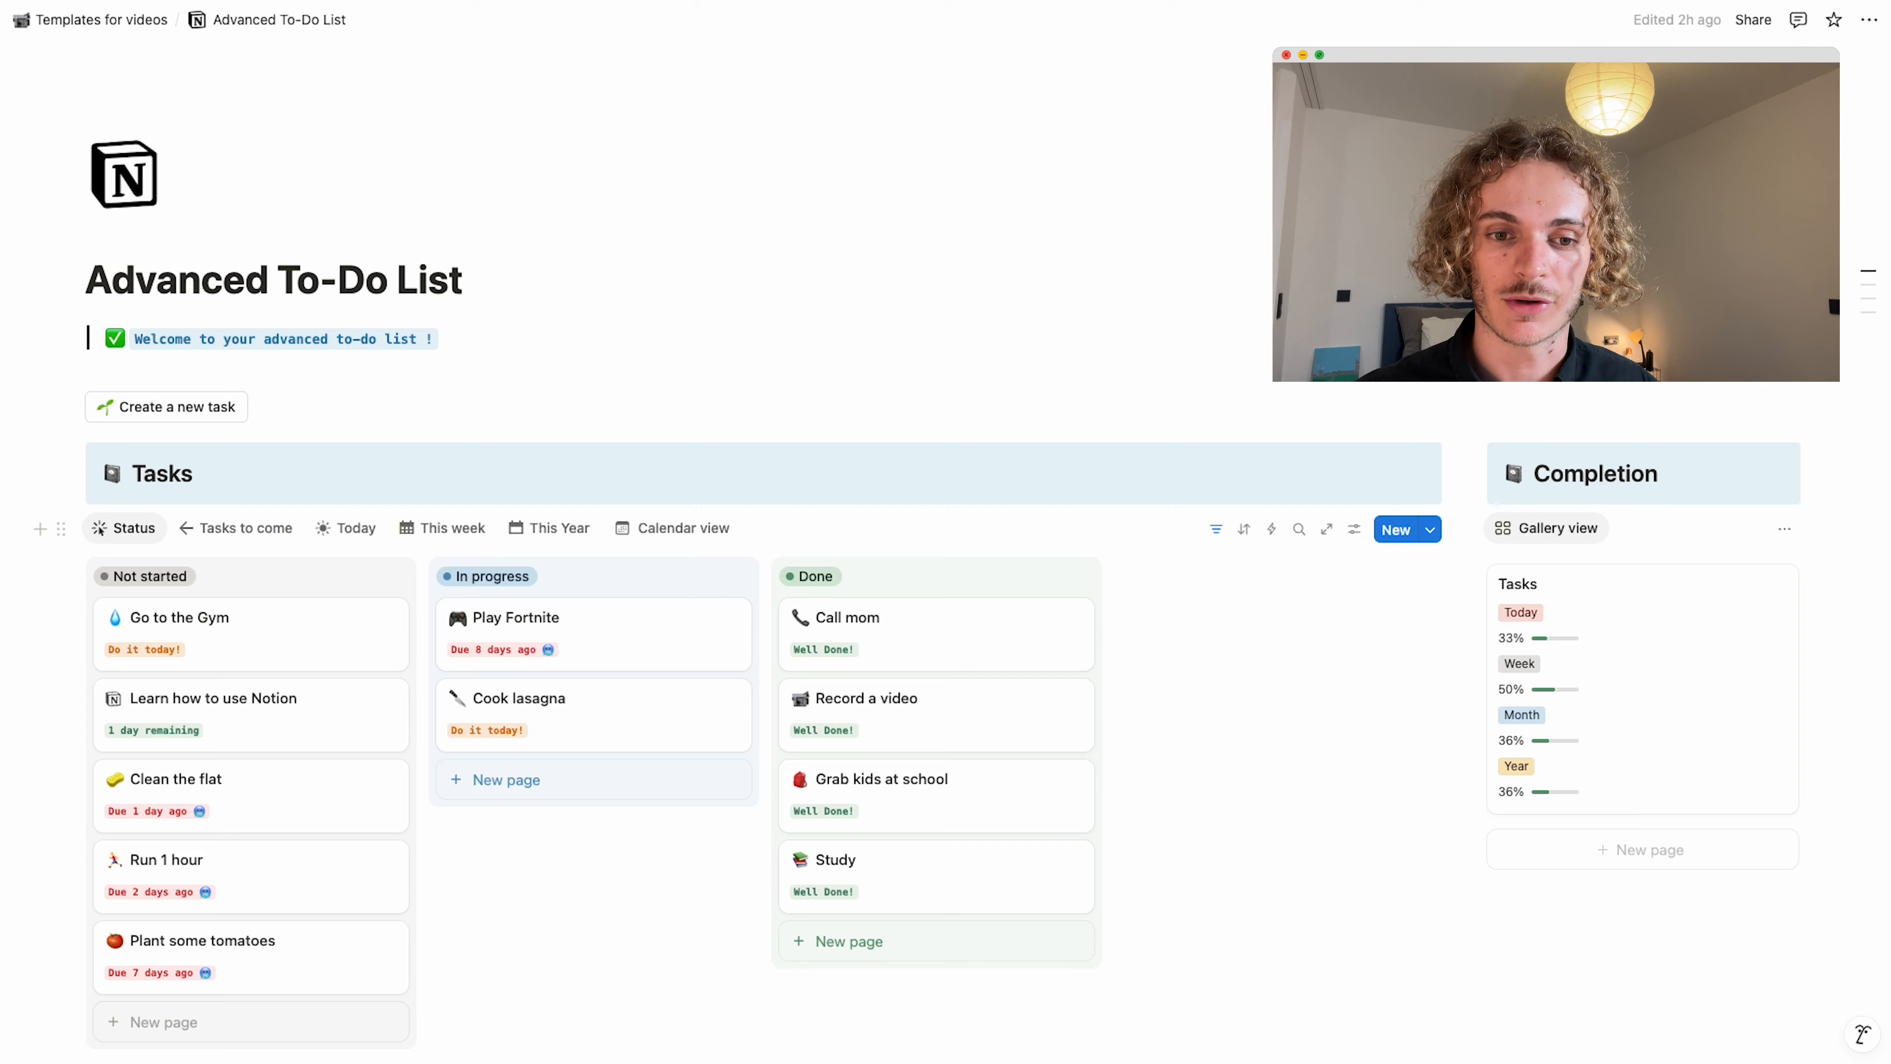
Open the Tasks page in the Completion gallery and add a Formula property named "formula".
left_click(1612, 626)
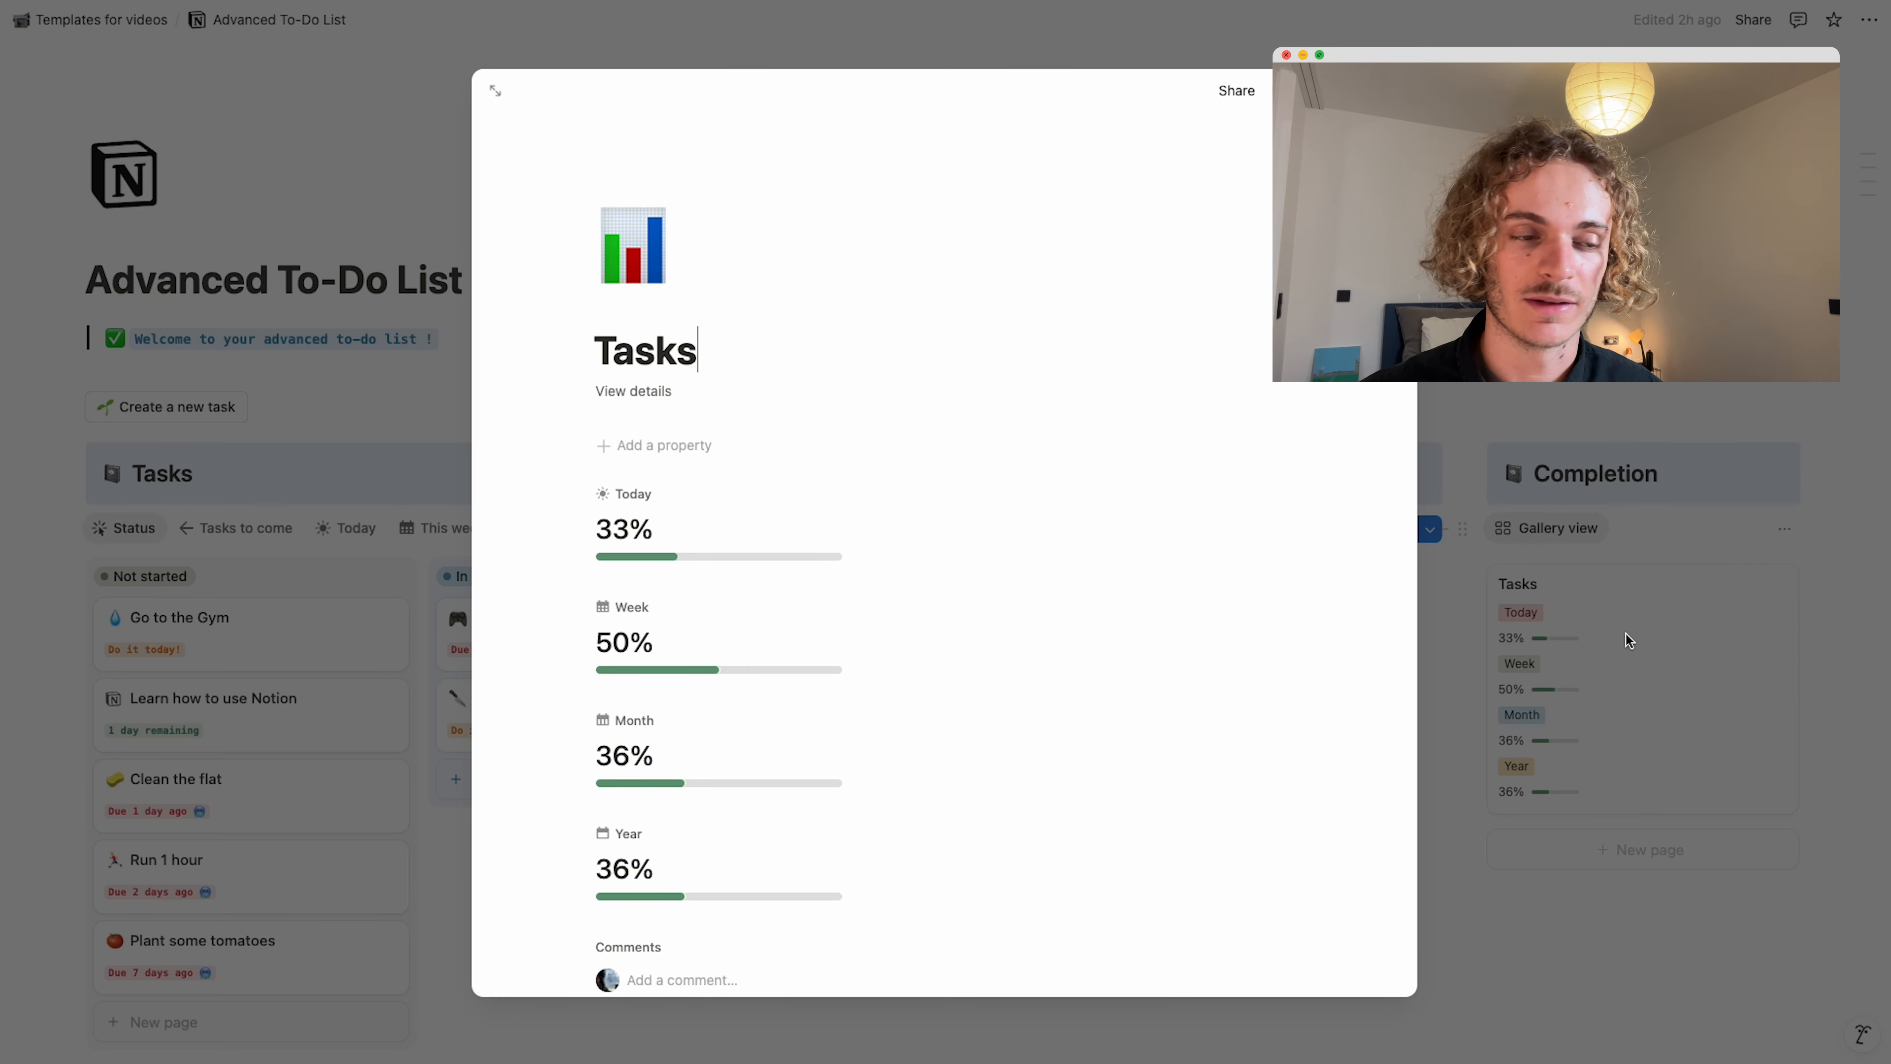
left_click(637, 454)
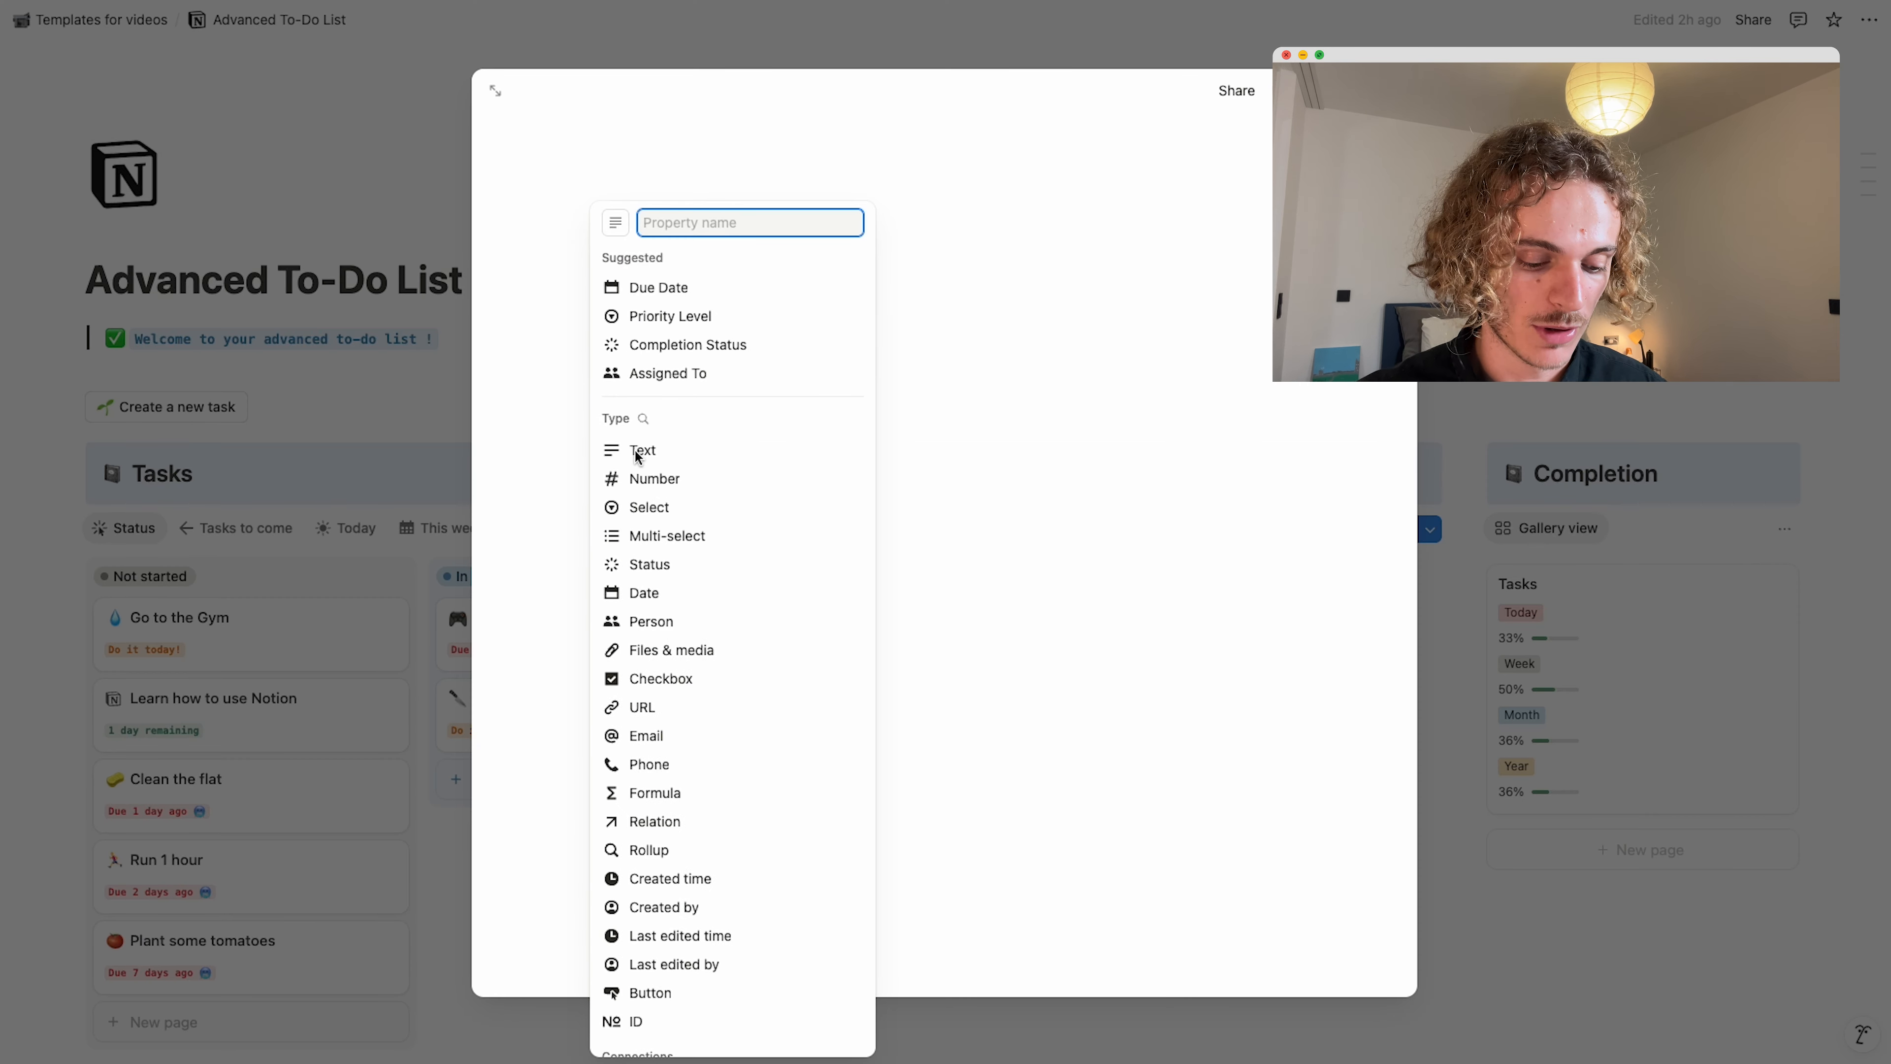
type("formu")
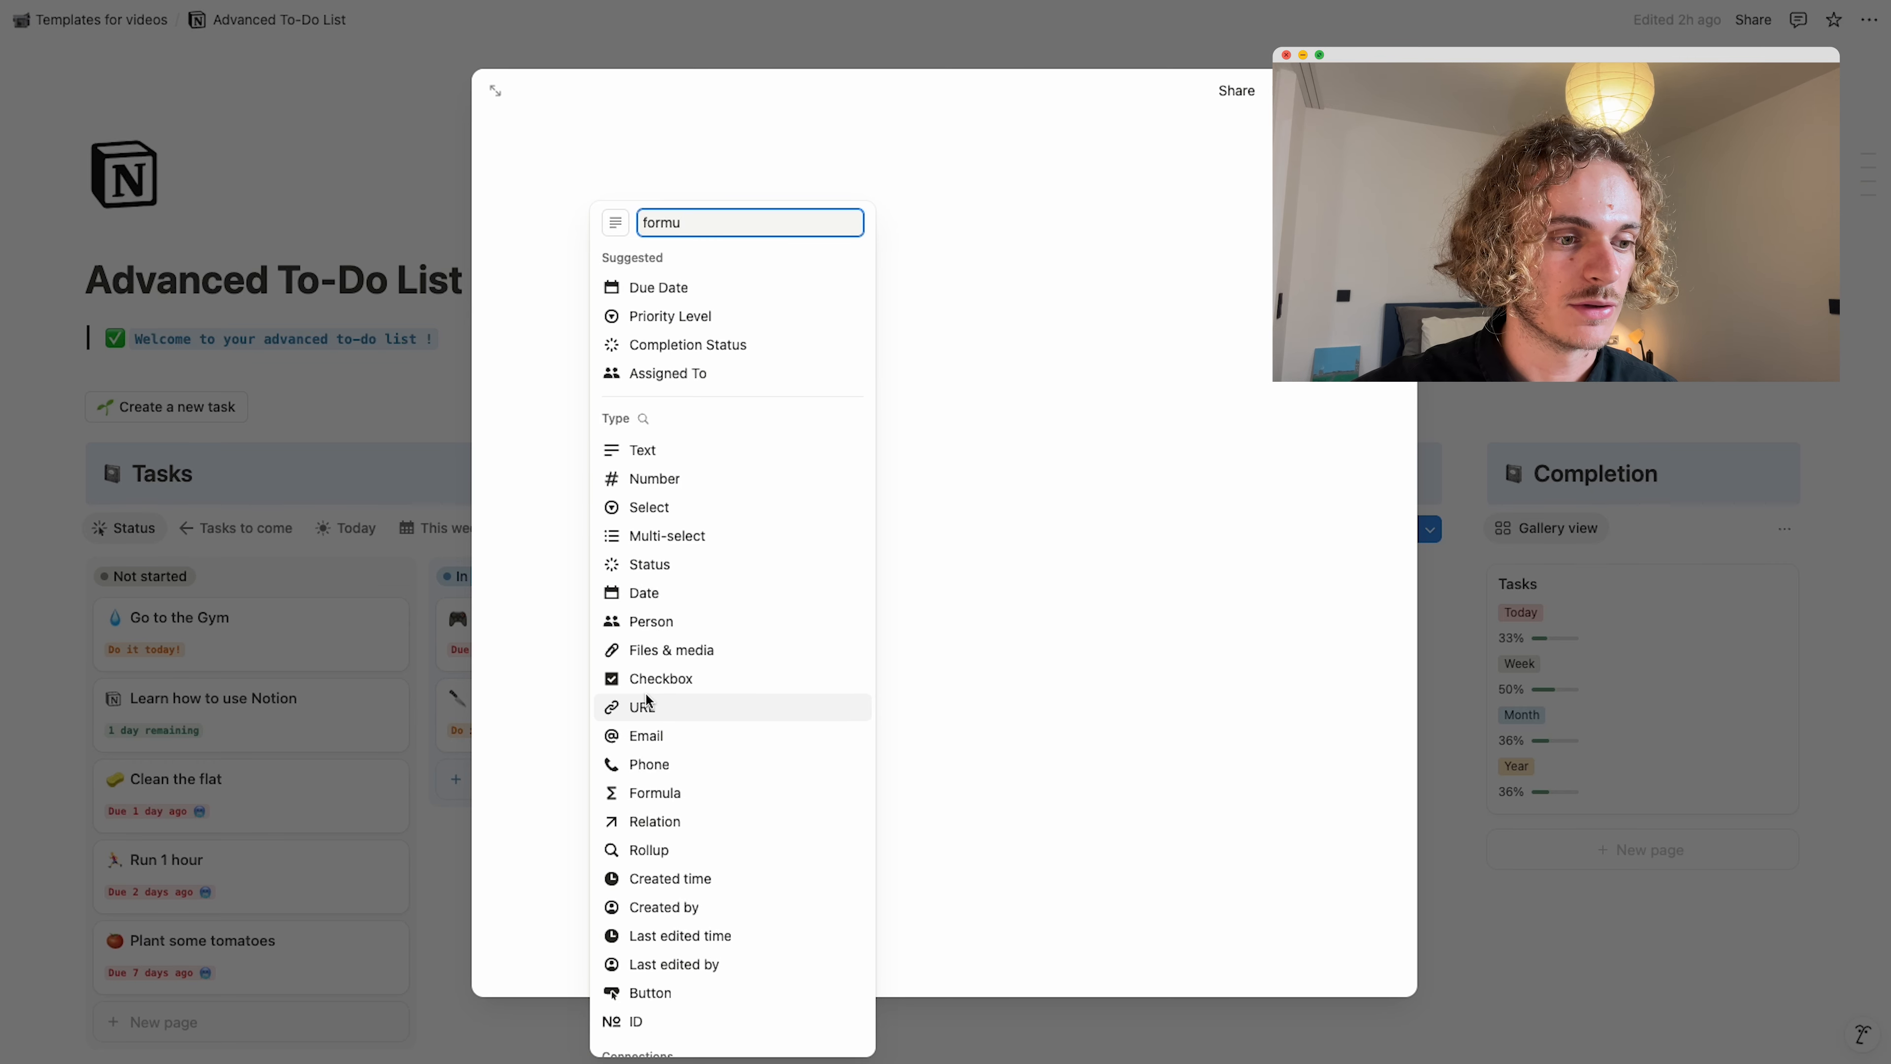
left_click(654, 794)
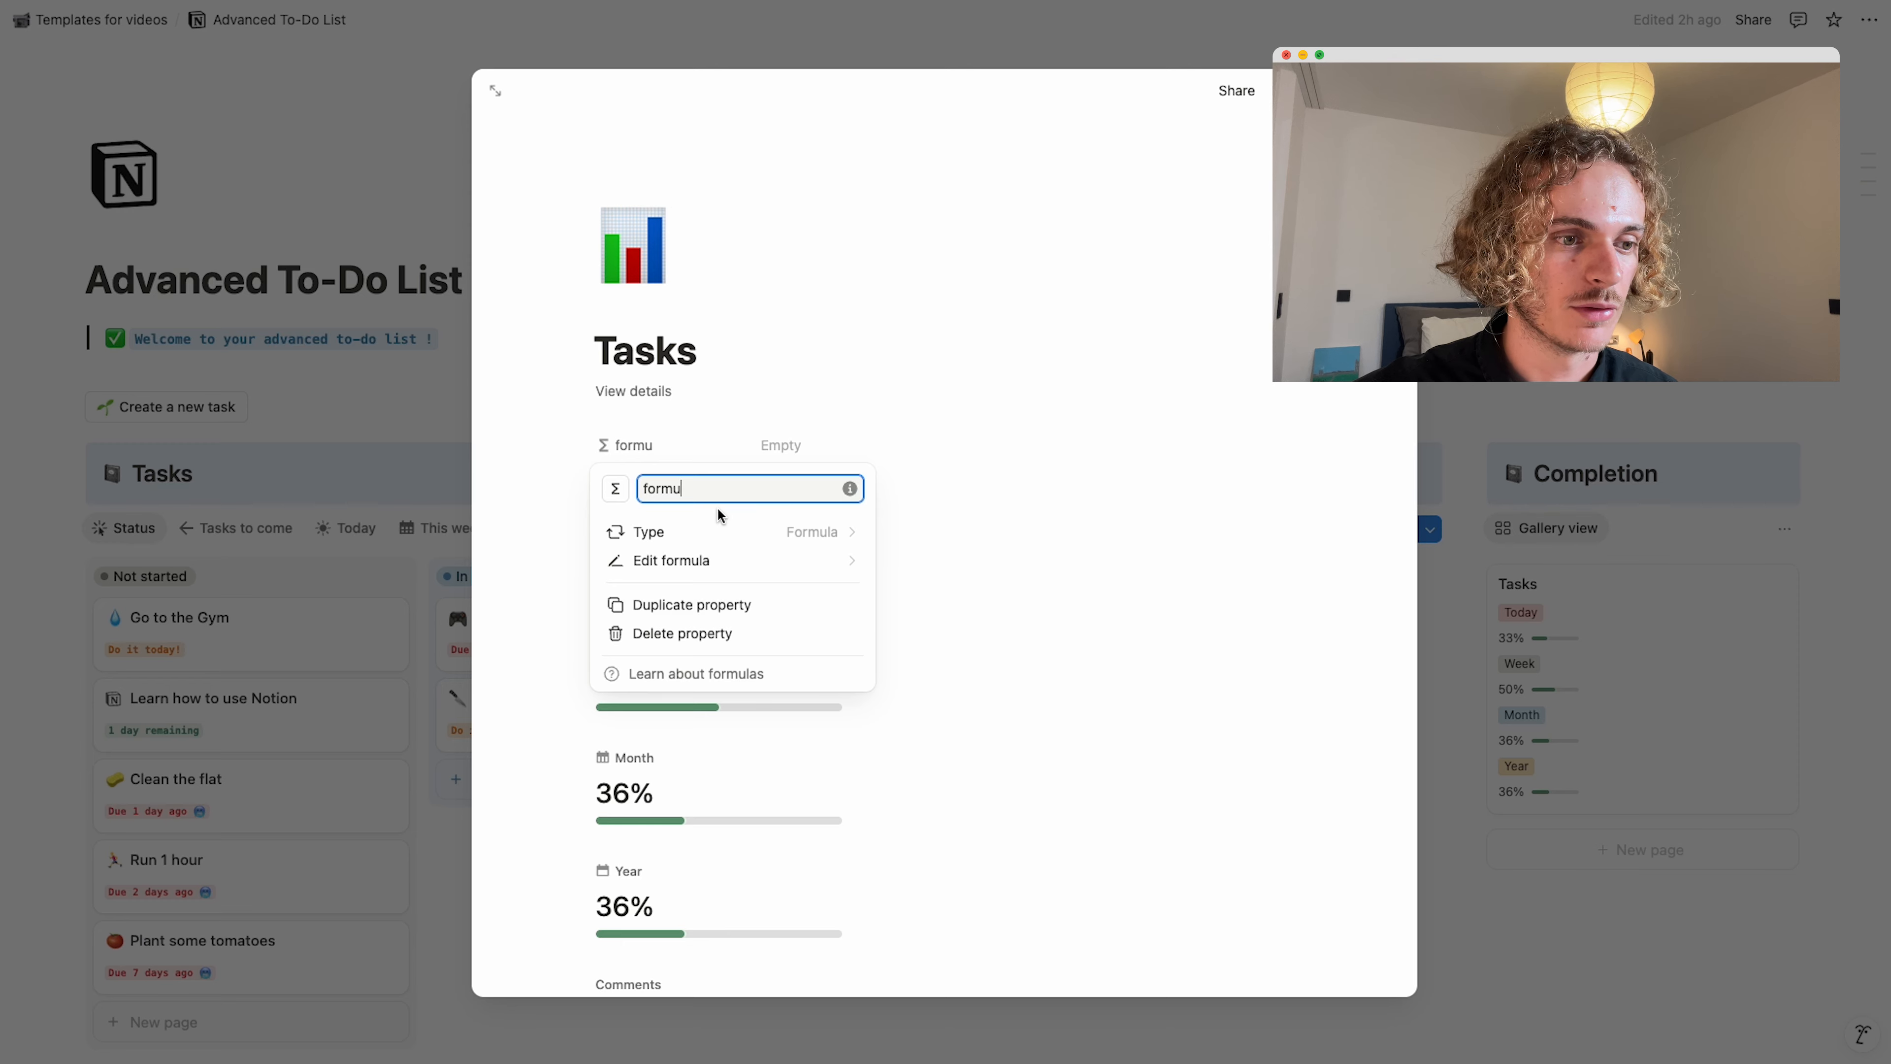
type("la")
left_click(934, 538)
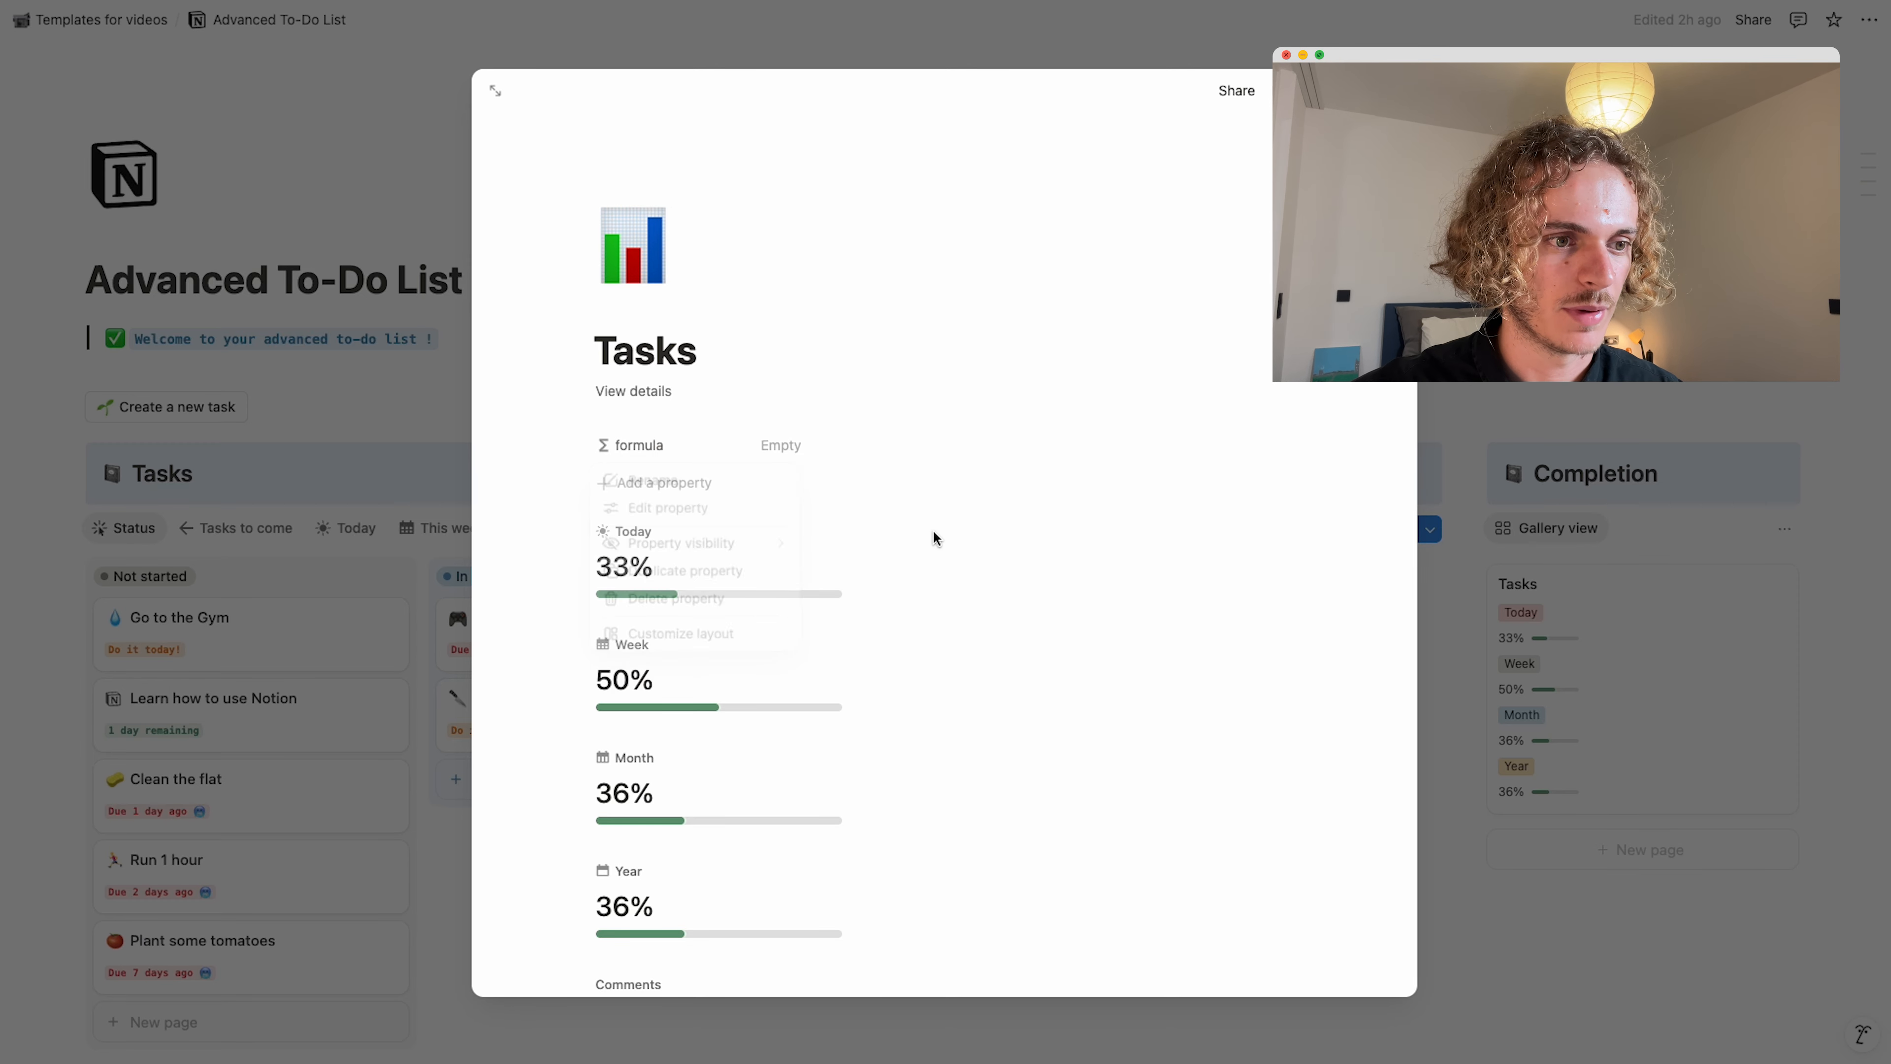
Set the new formula property's expression to To-Do Database and save it.
left_click(785, 442)
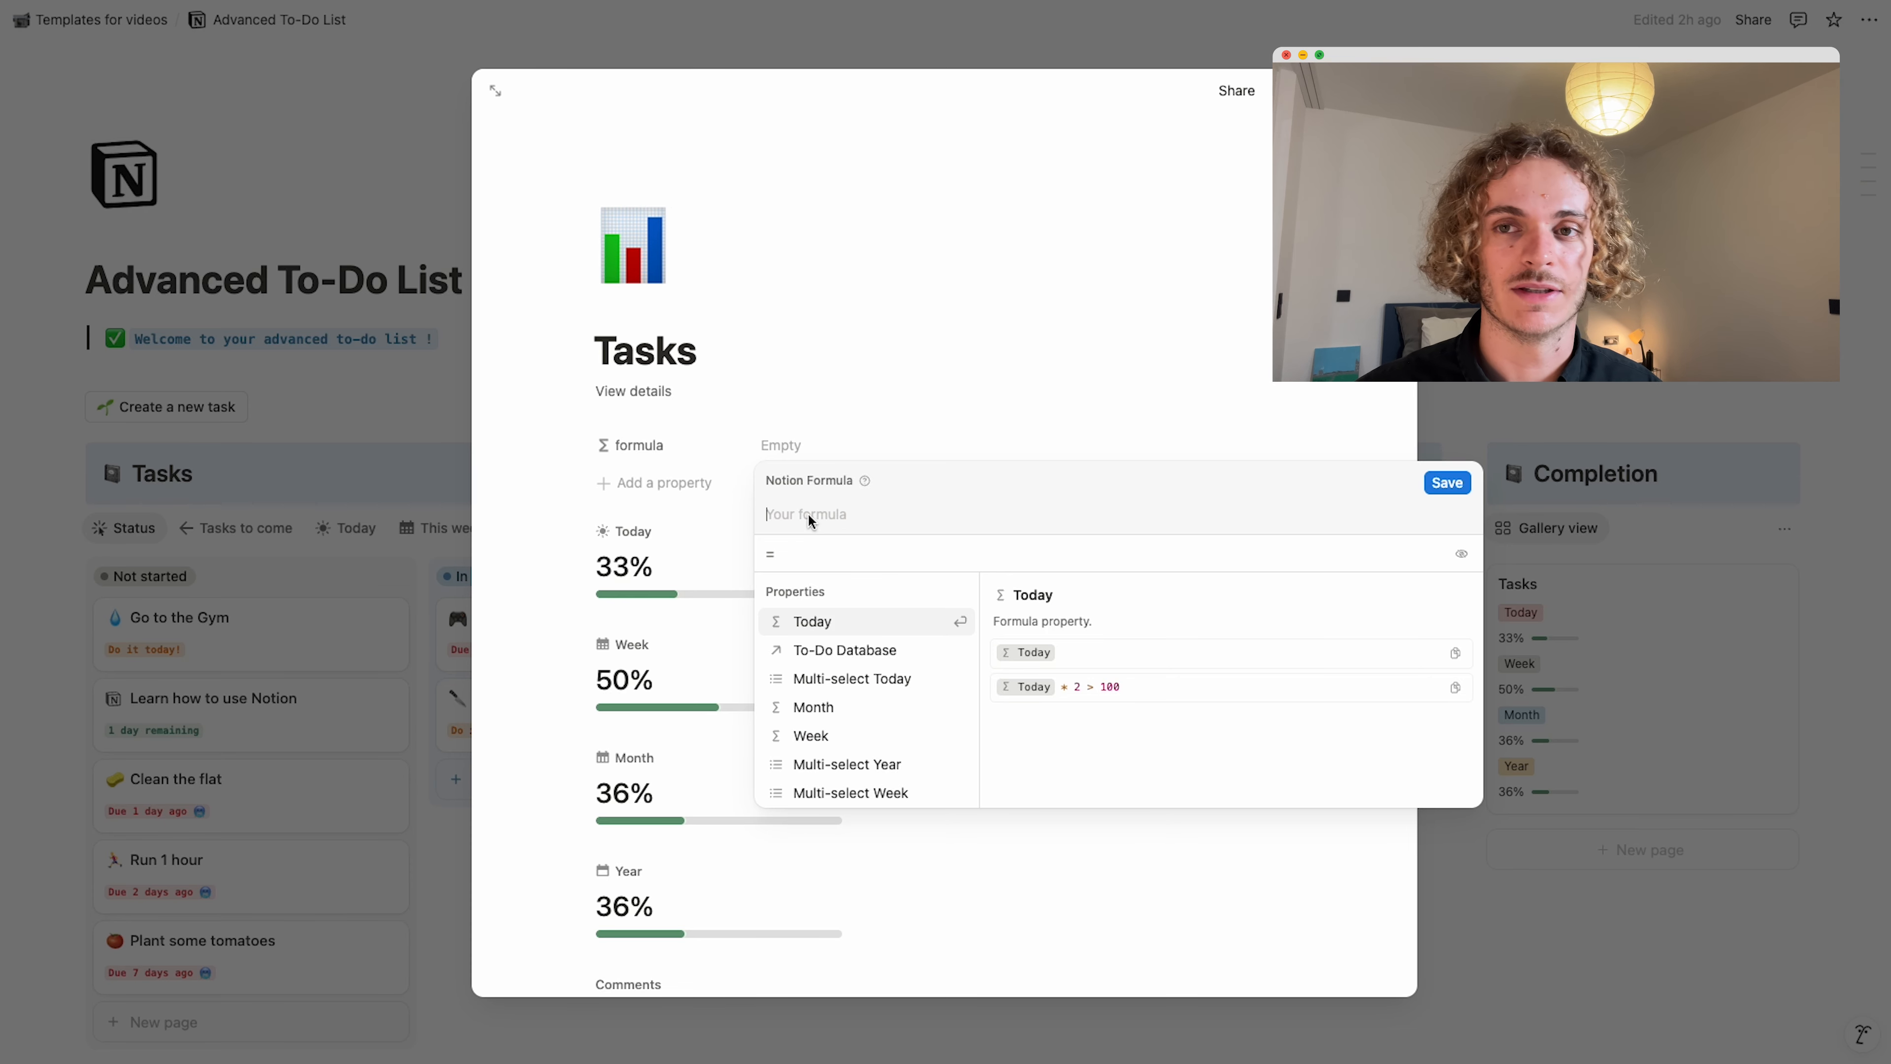
left_click(823, 654)
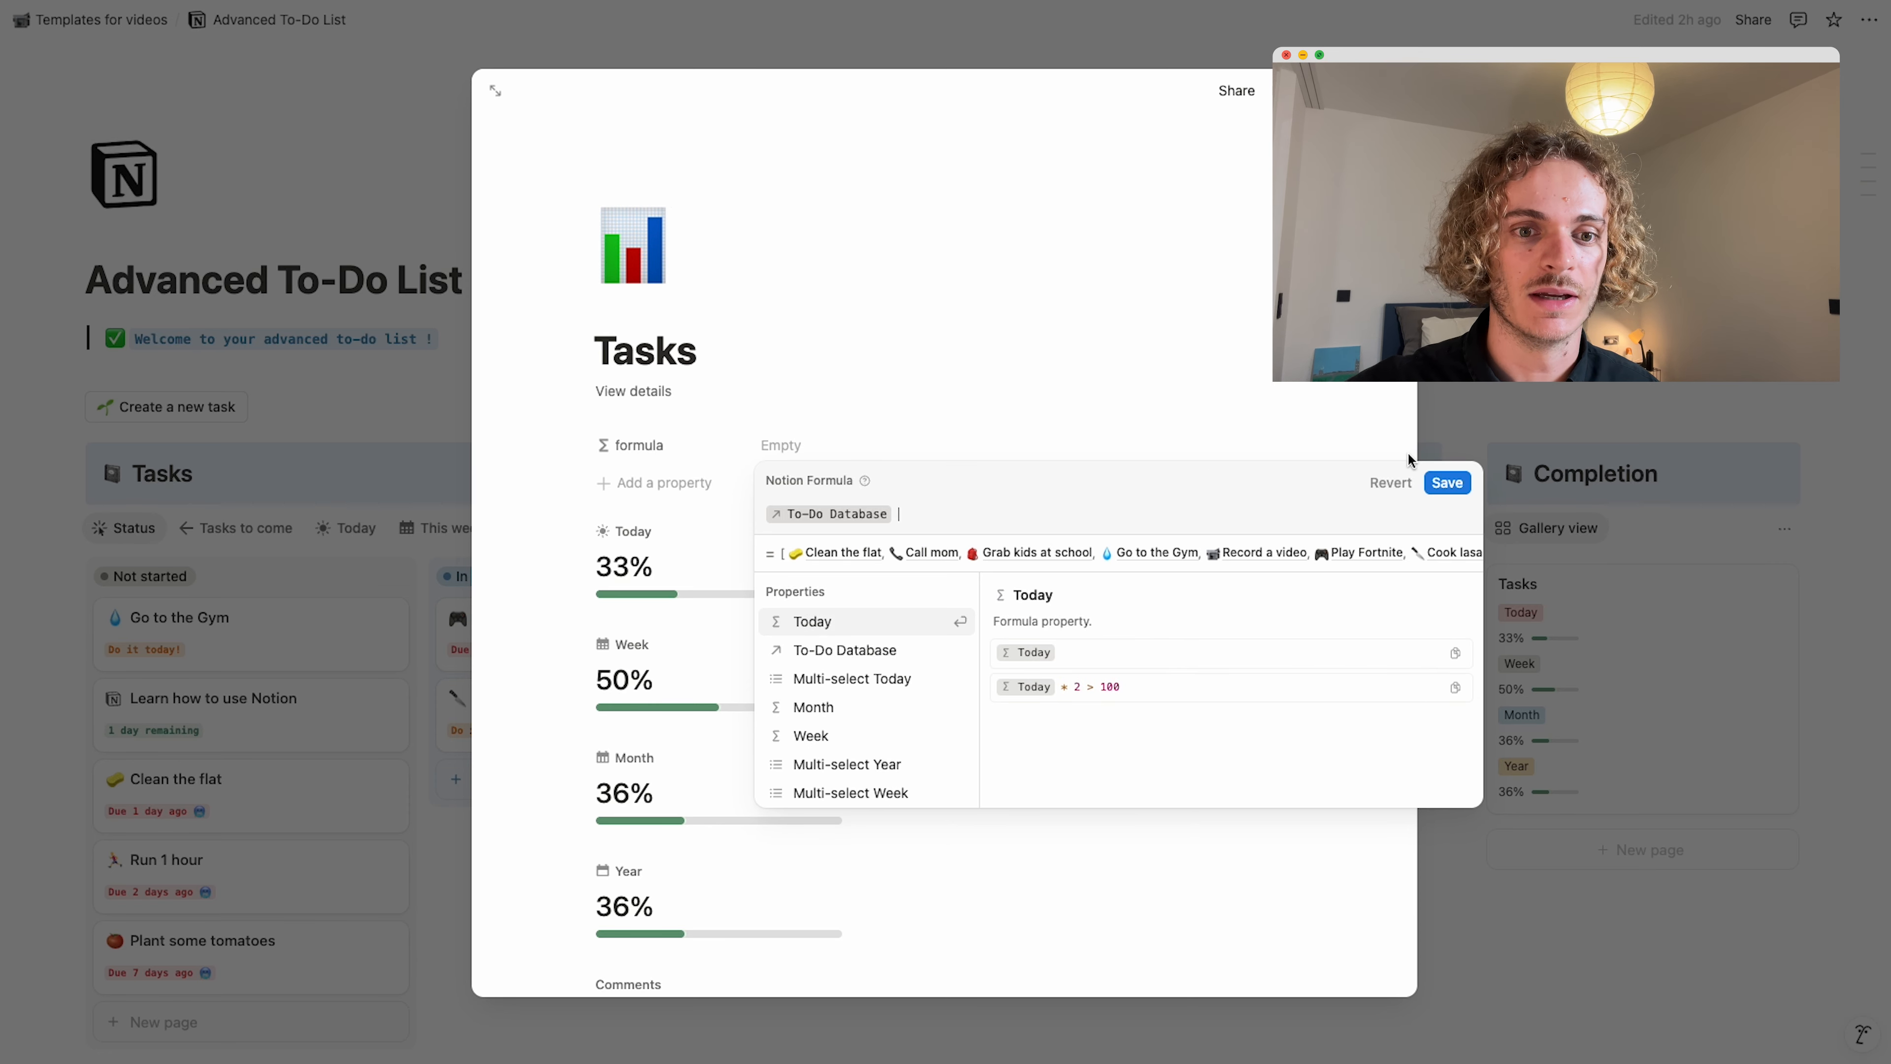
left_click(1442, 484)
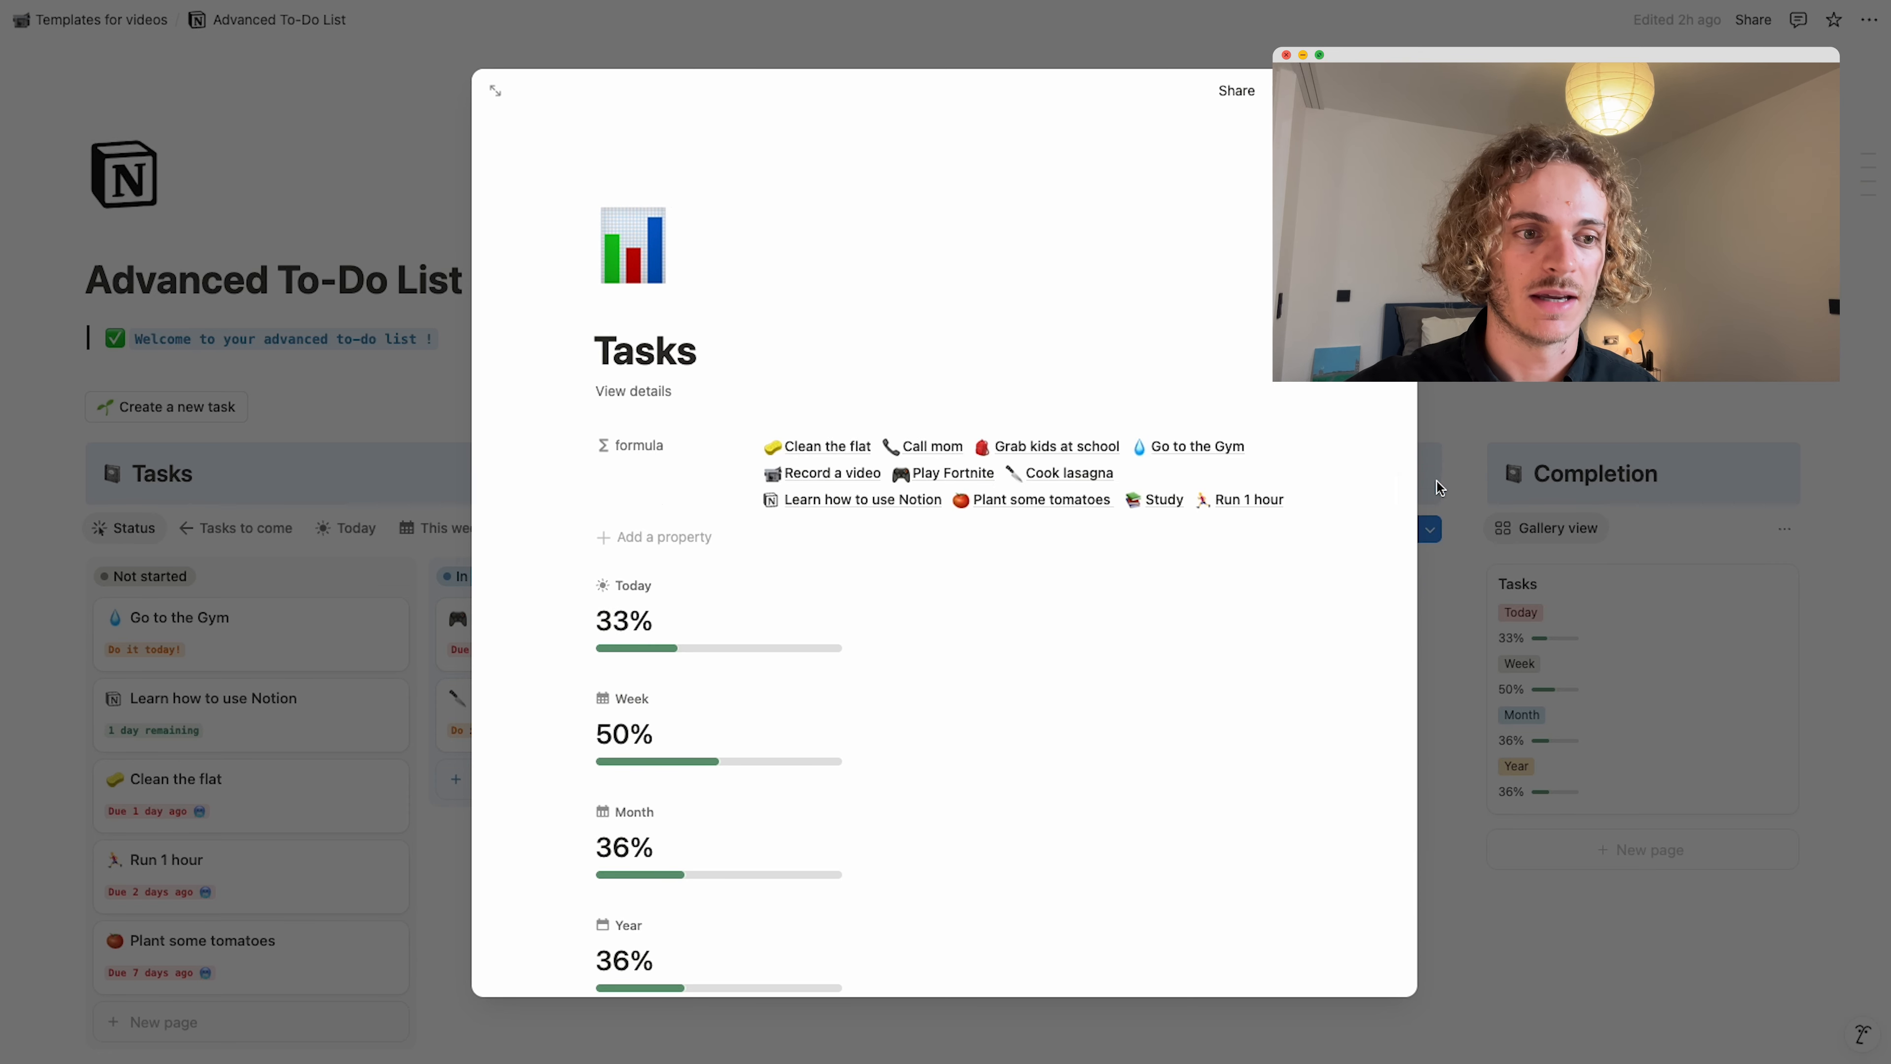
Check the linked "Clean the flat" task from the formula output, close it, and reopen the Tasks page.
left_click(826, 447)
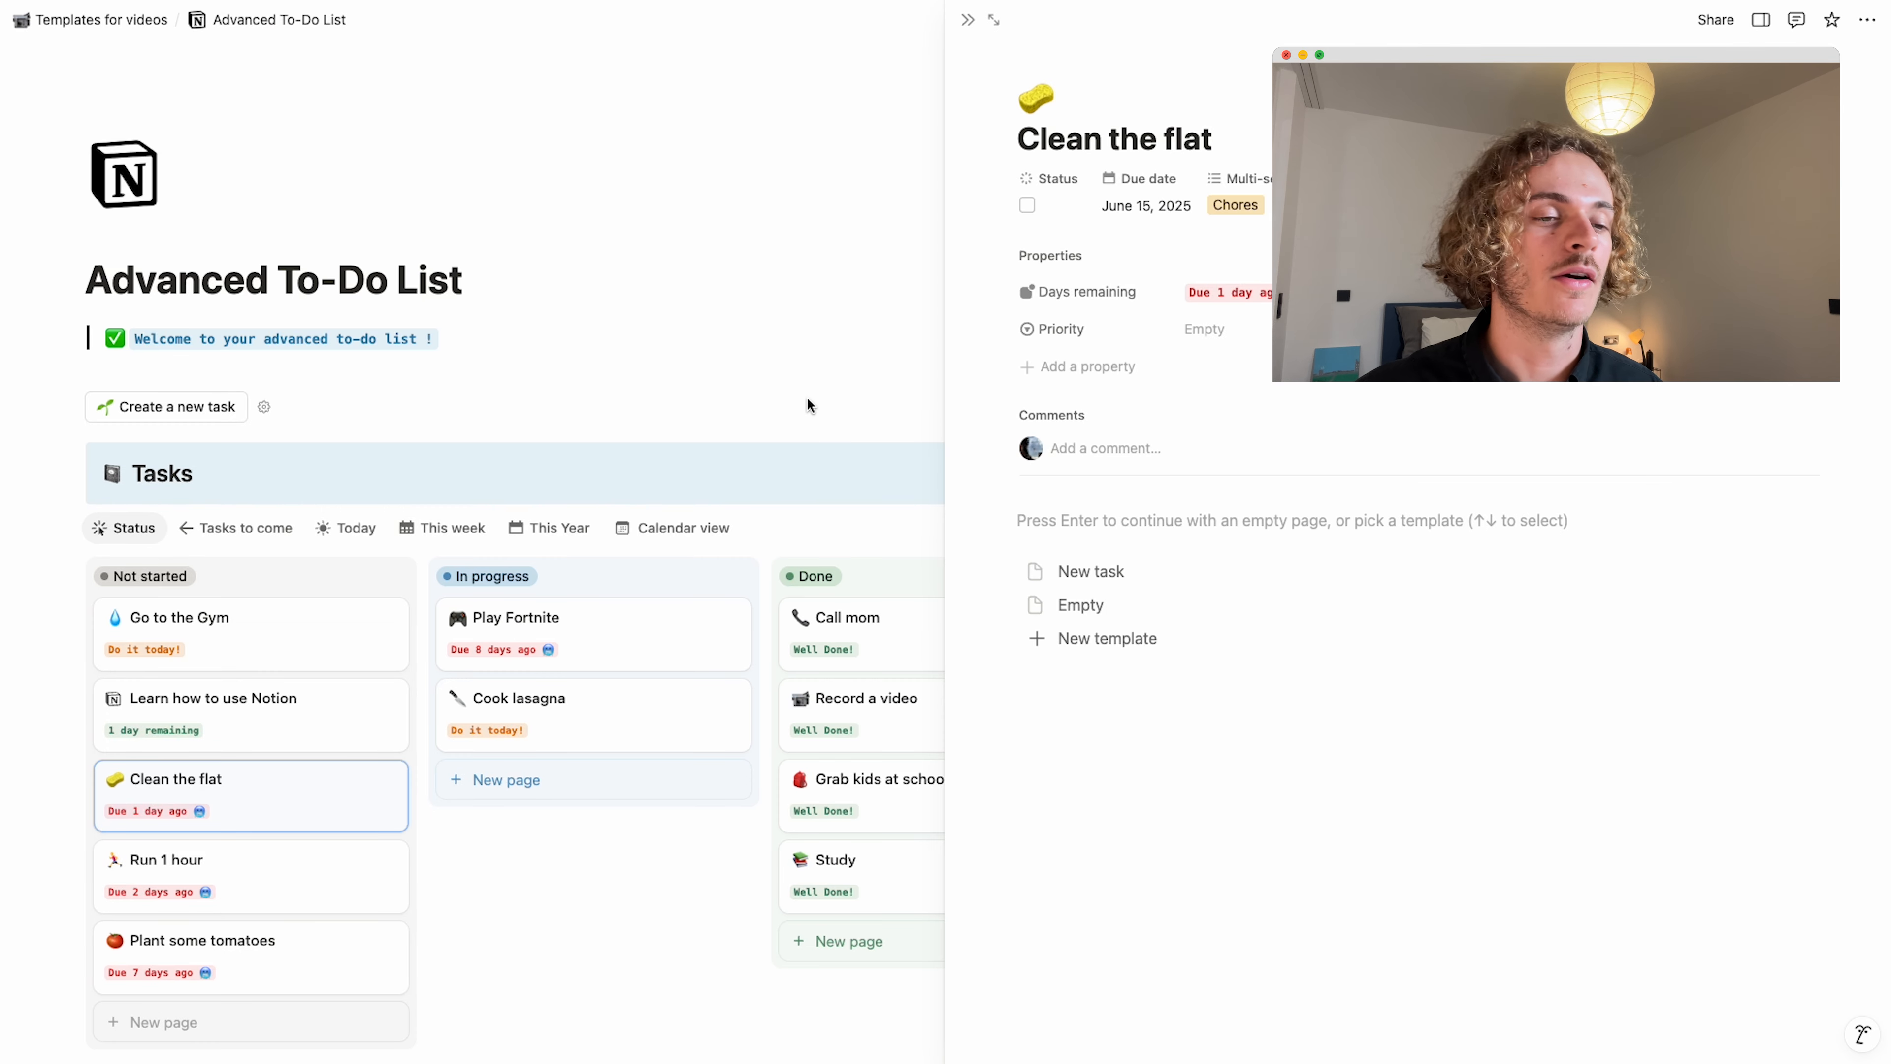
left_click(968, 20)
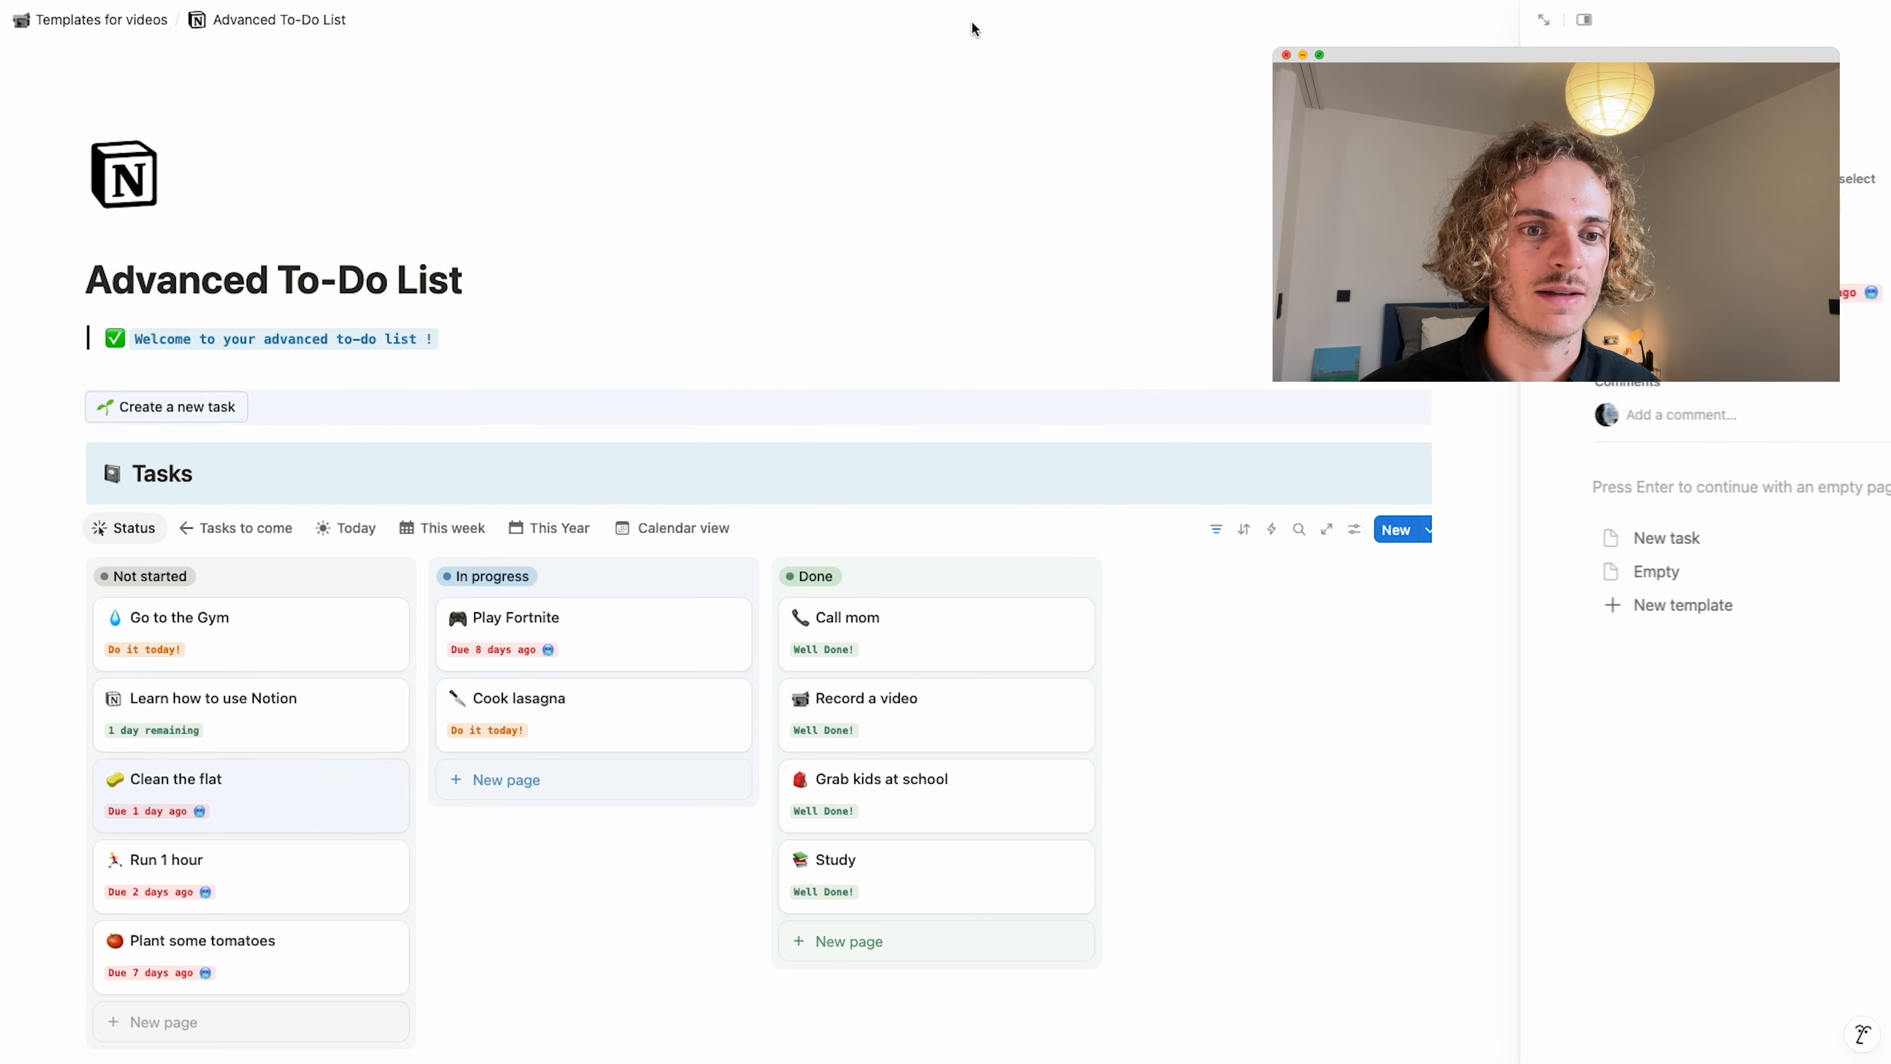
left_click(1660, 649)
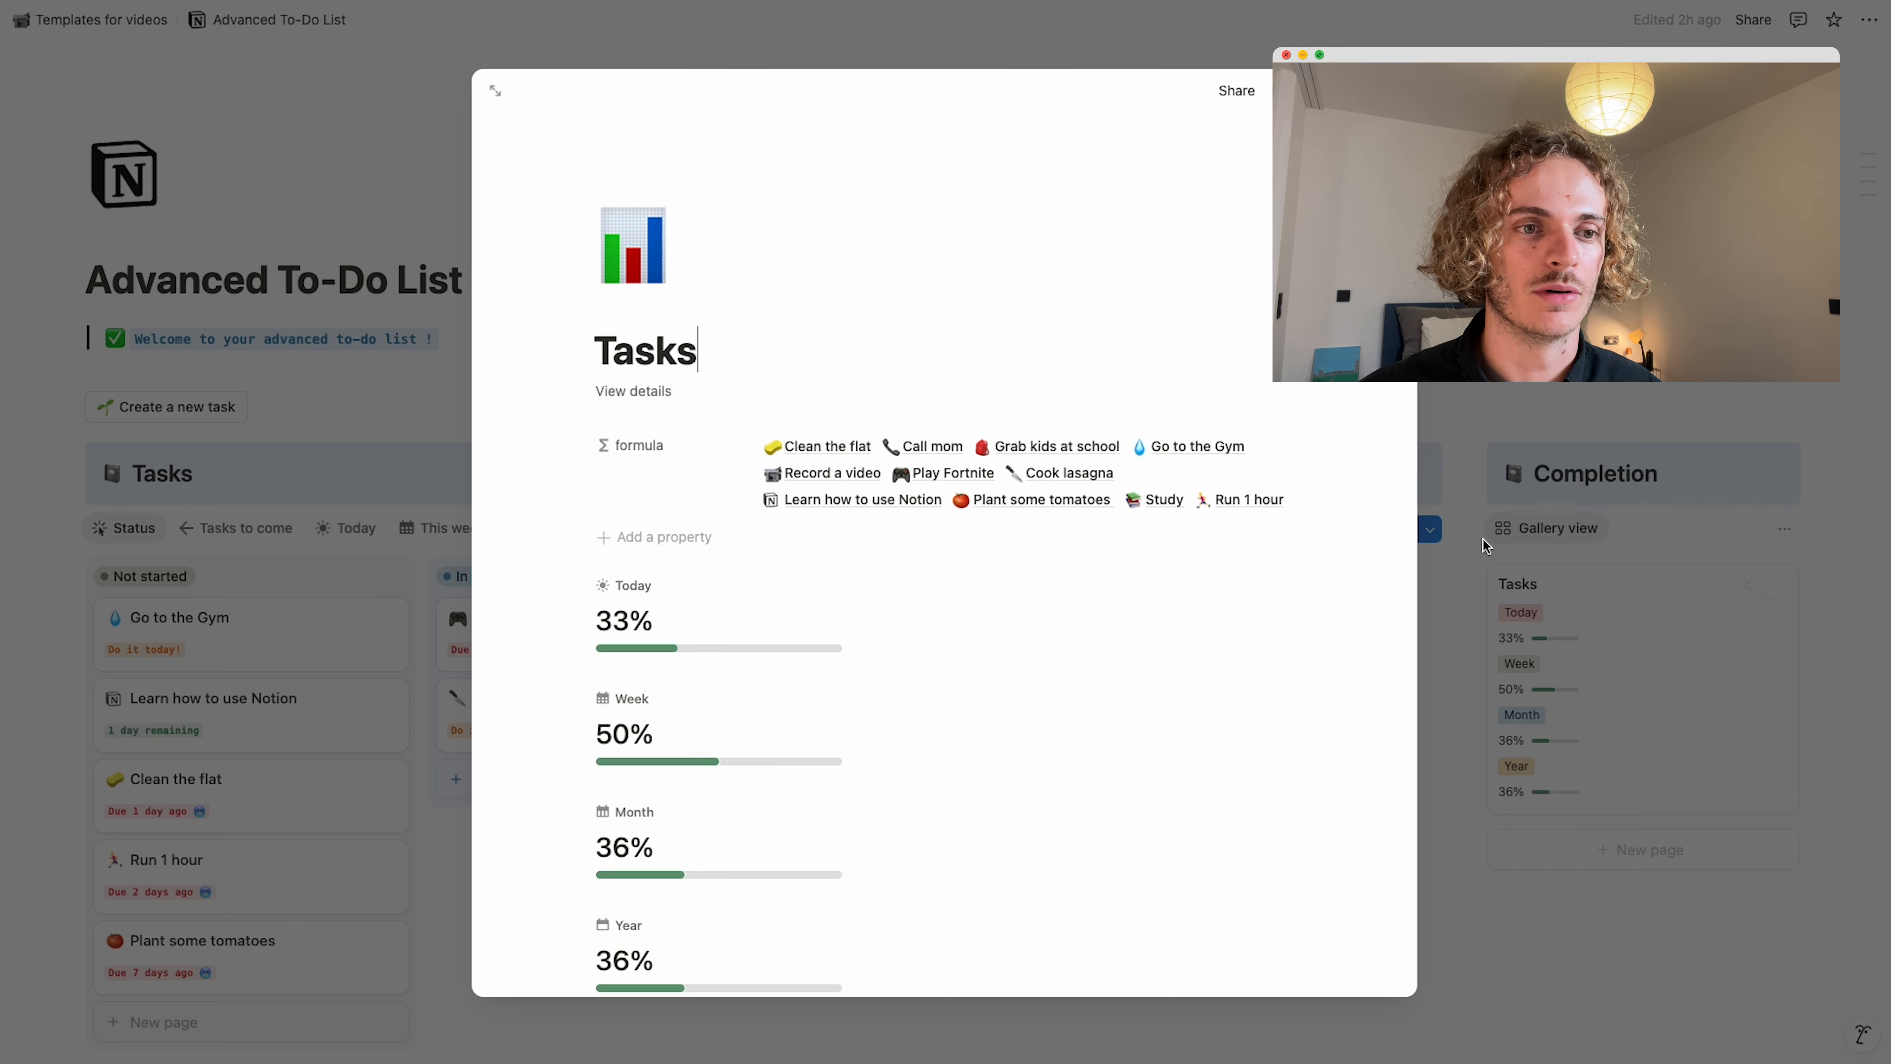
Reopen the formula property for editing and clear its To-Do Database expression.
left_click(1225, 478)
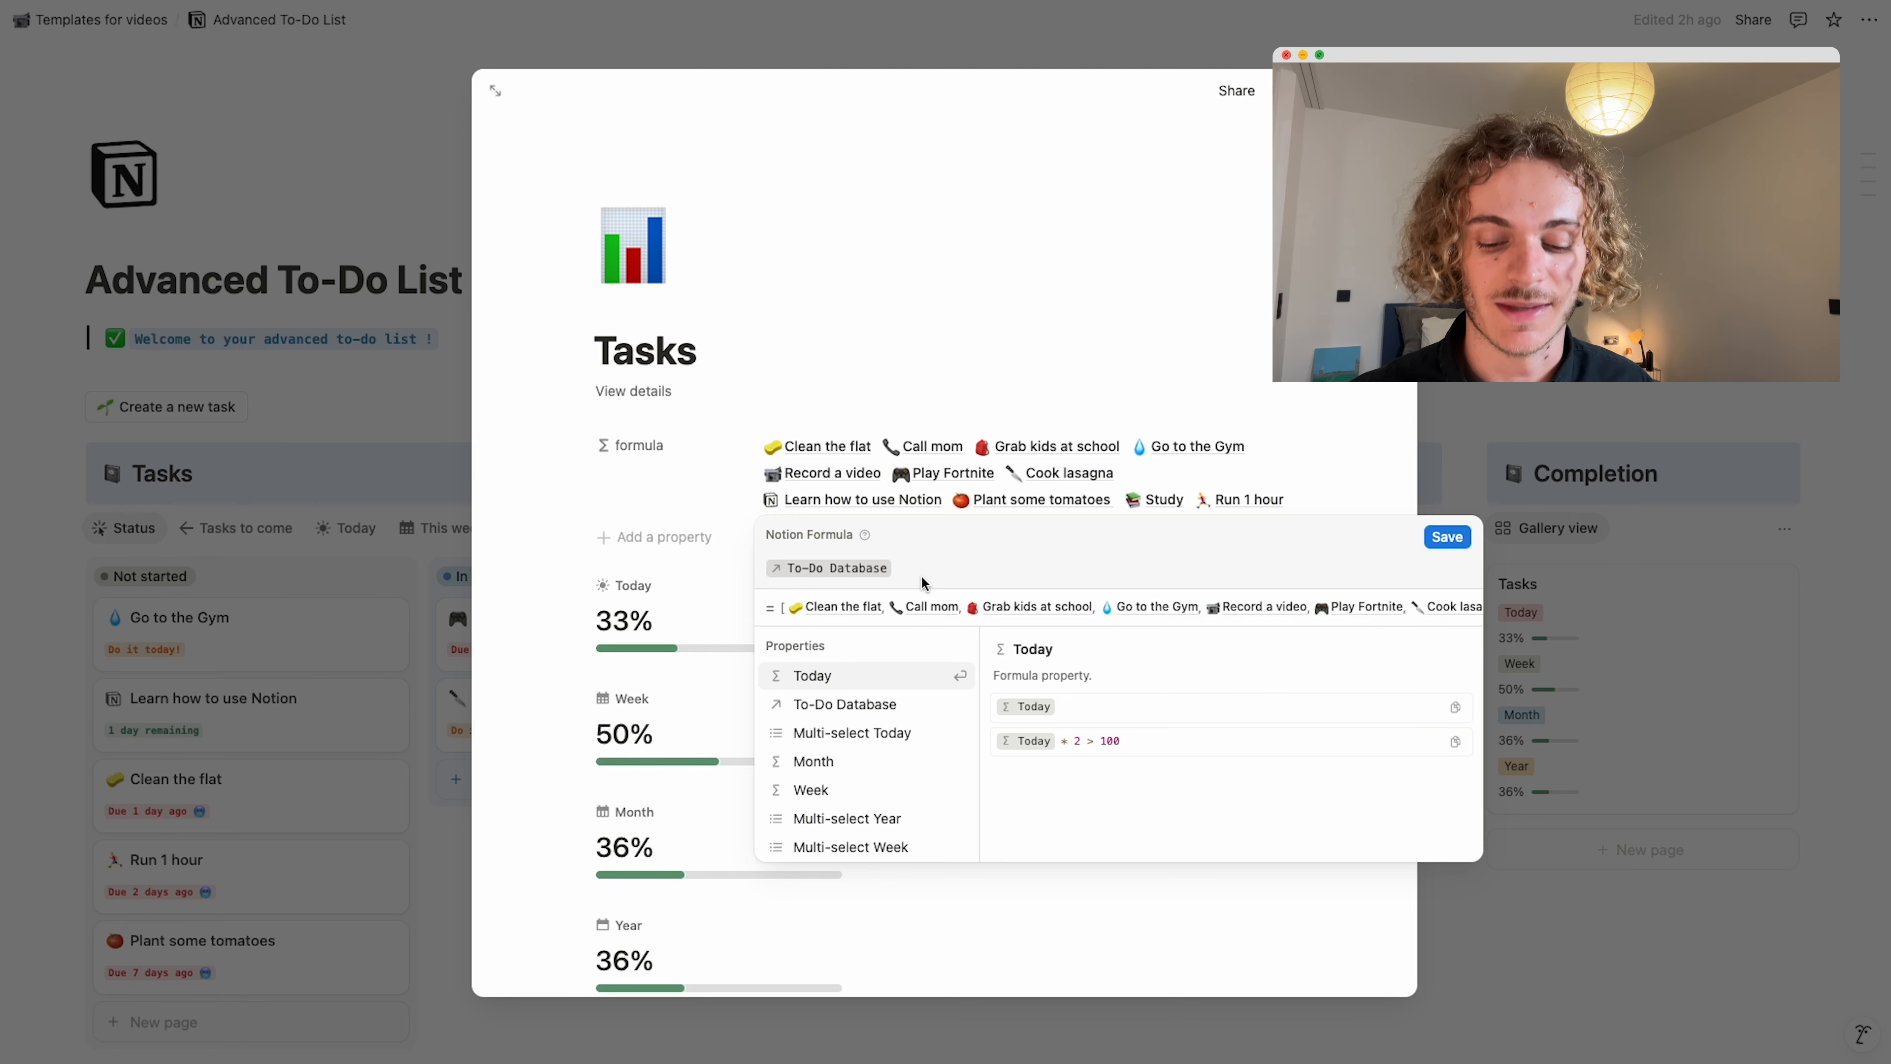
key("BackSpace")
key("BackSpace")
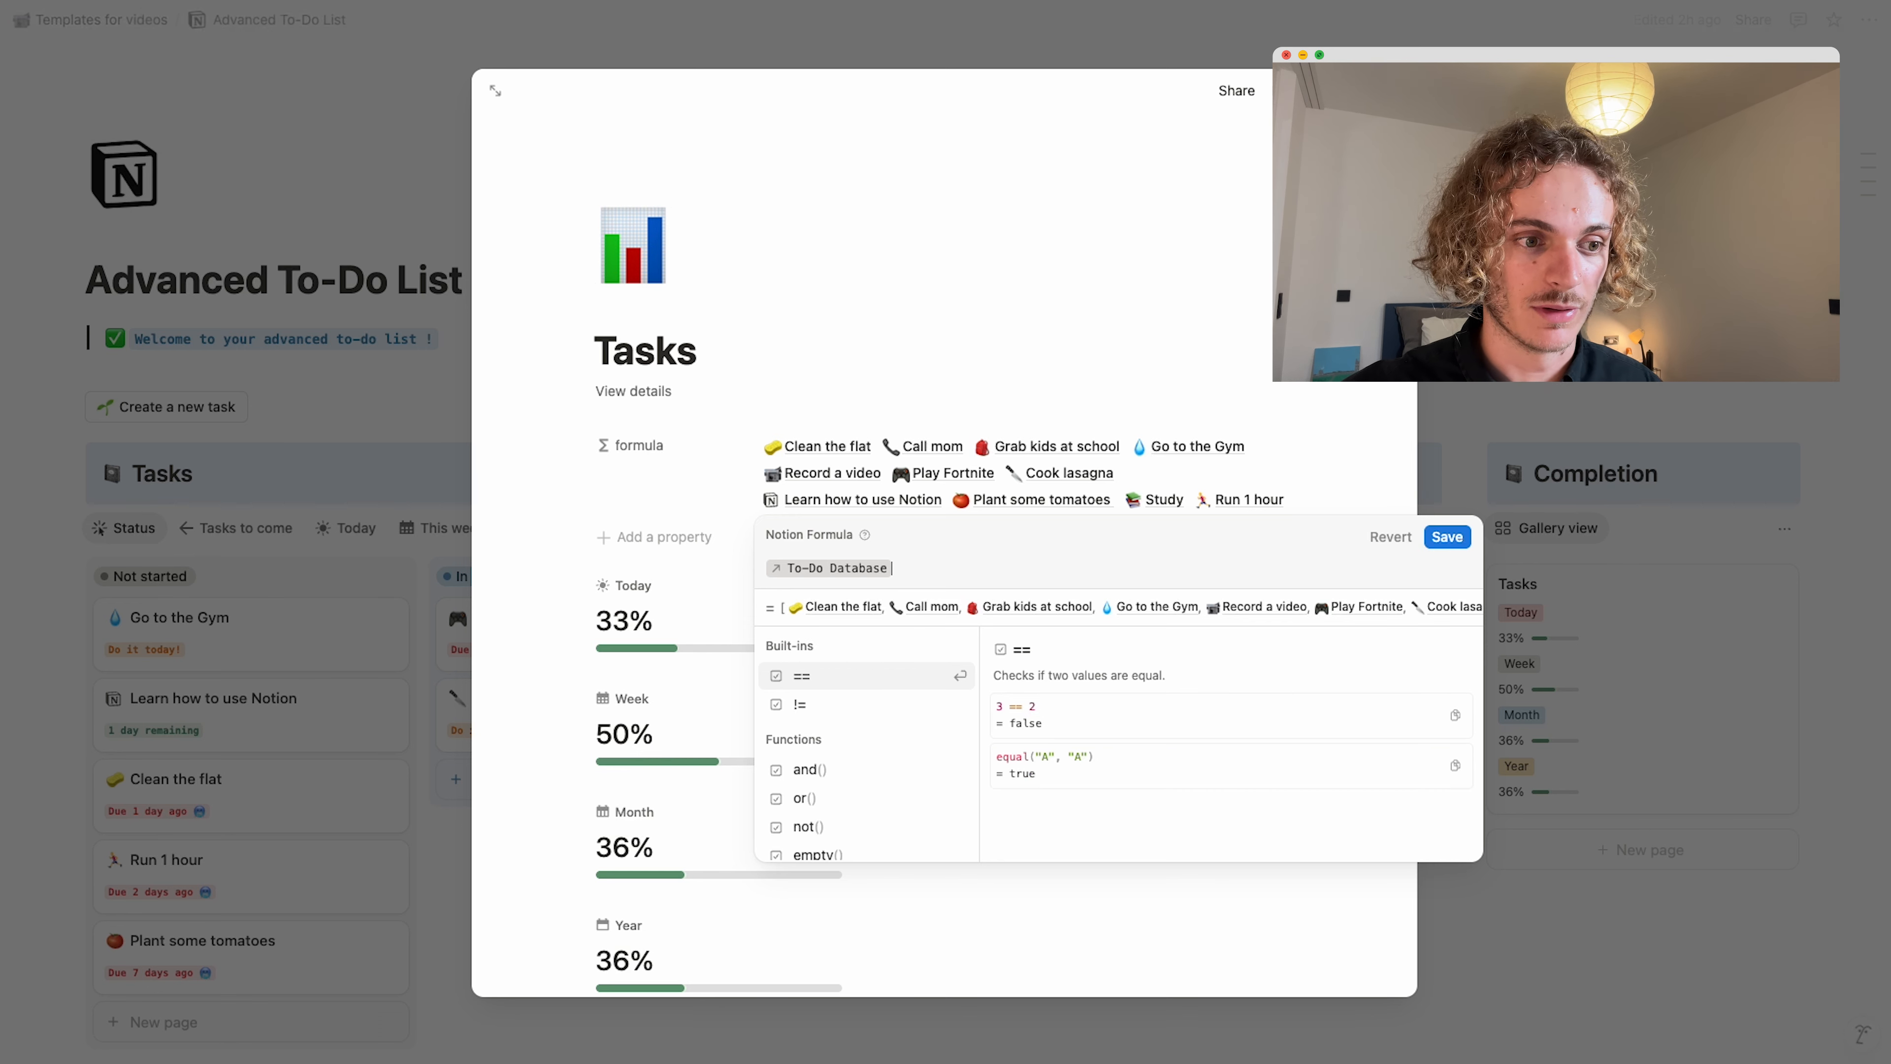
Build the formula map(To-Do Database, current.Status) to list every task's status.
type("map(")
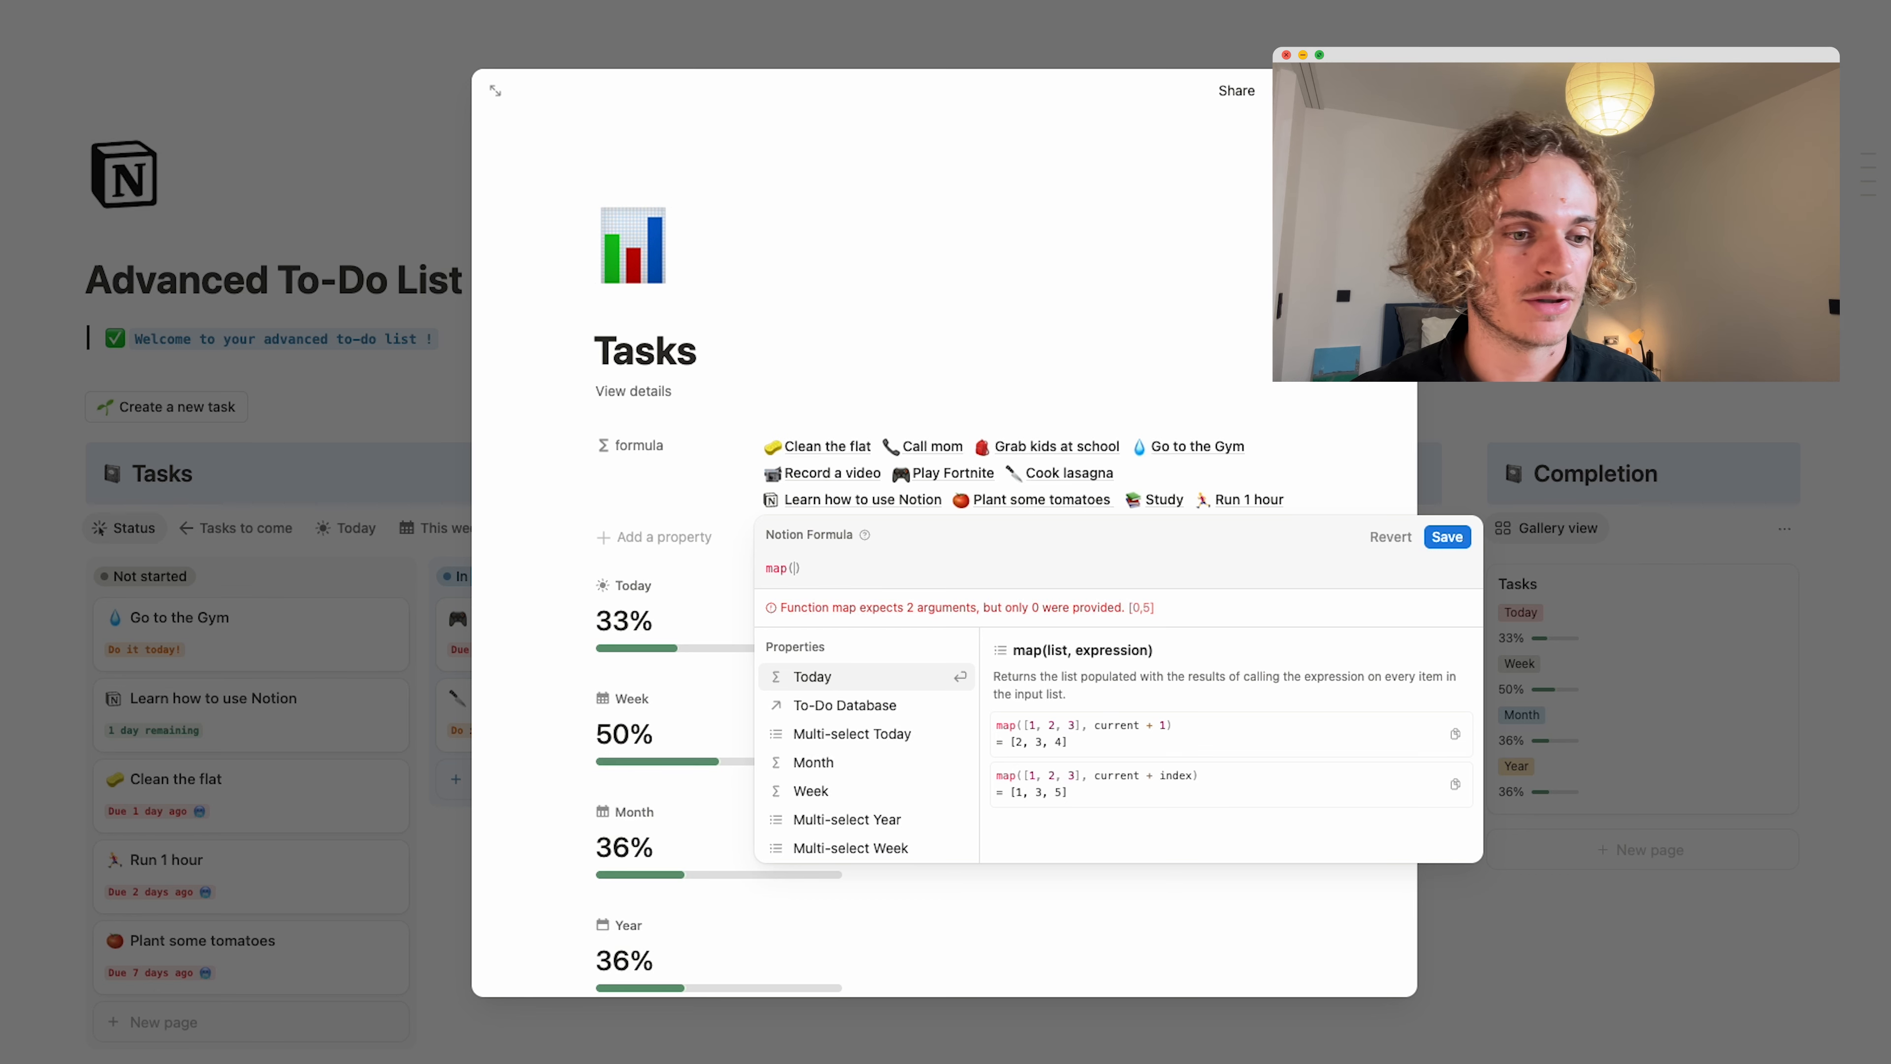
left_click(860, 707)
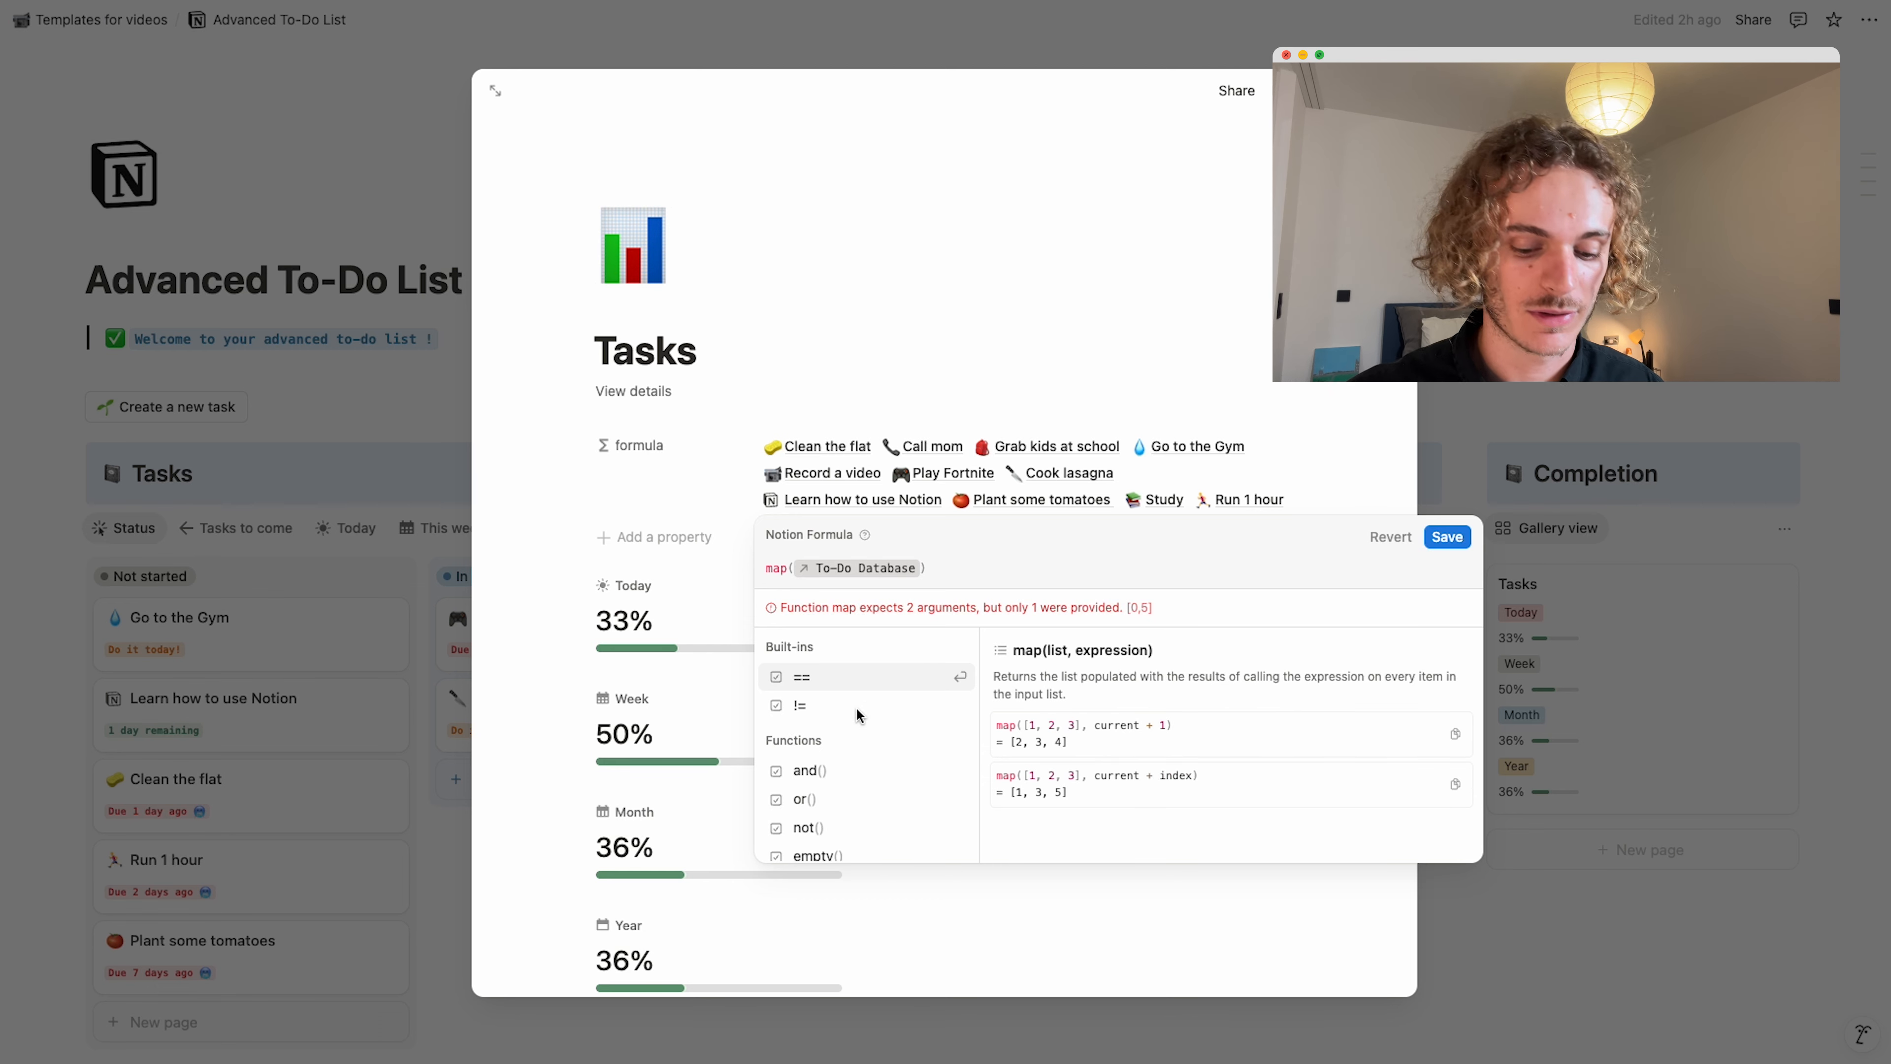
type(", ")
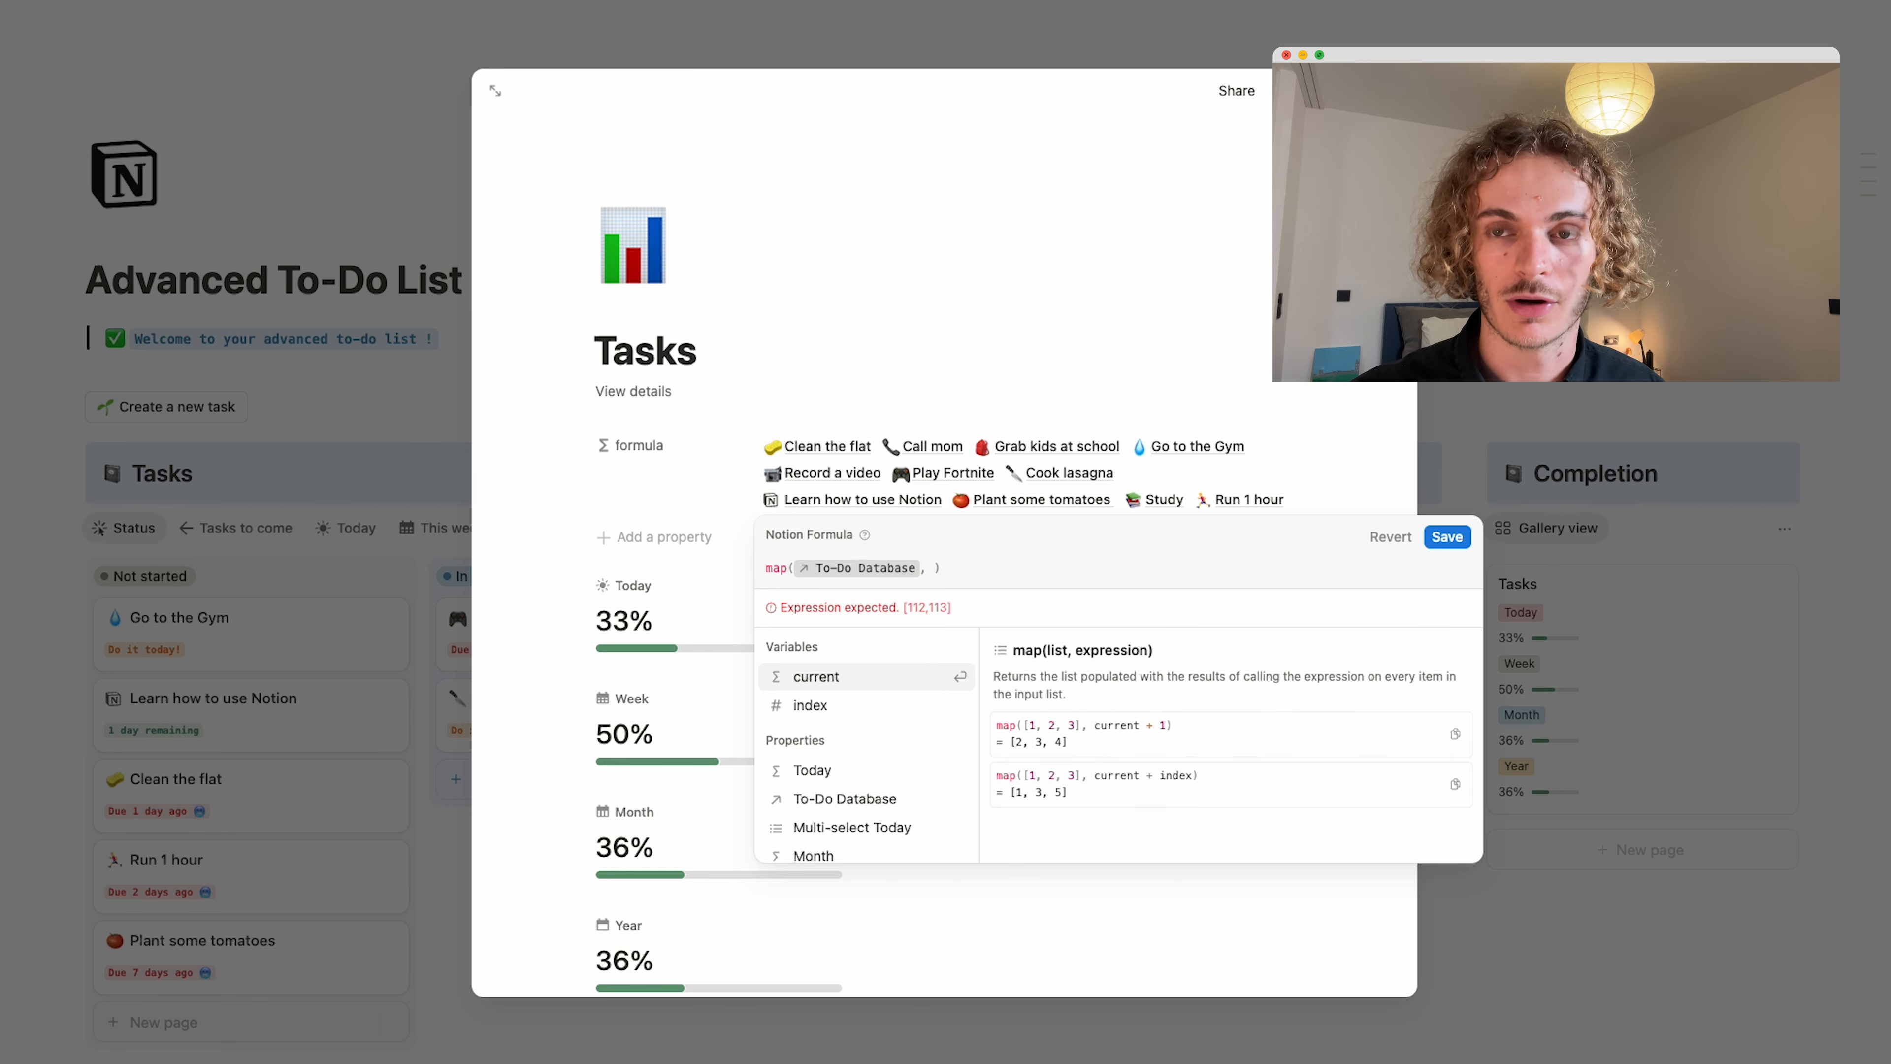
type("current")
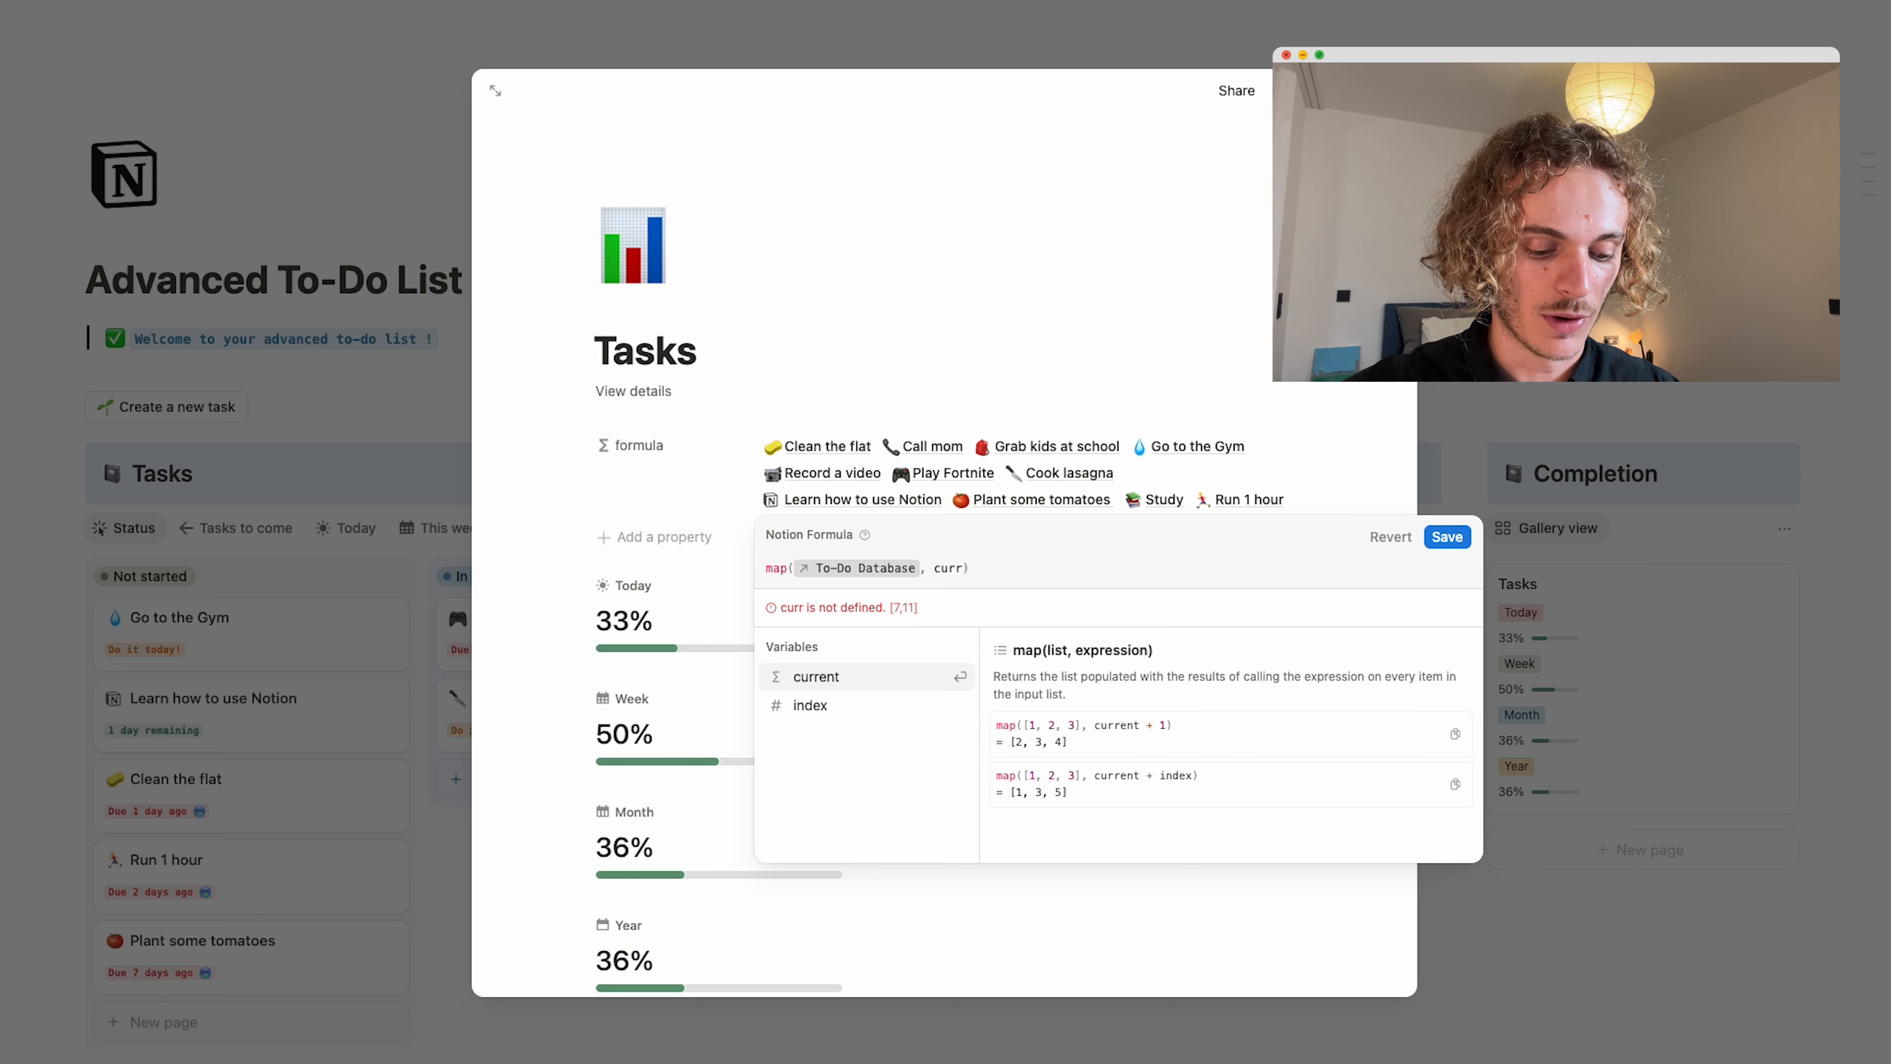
type(".")
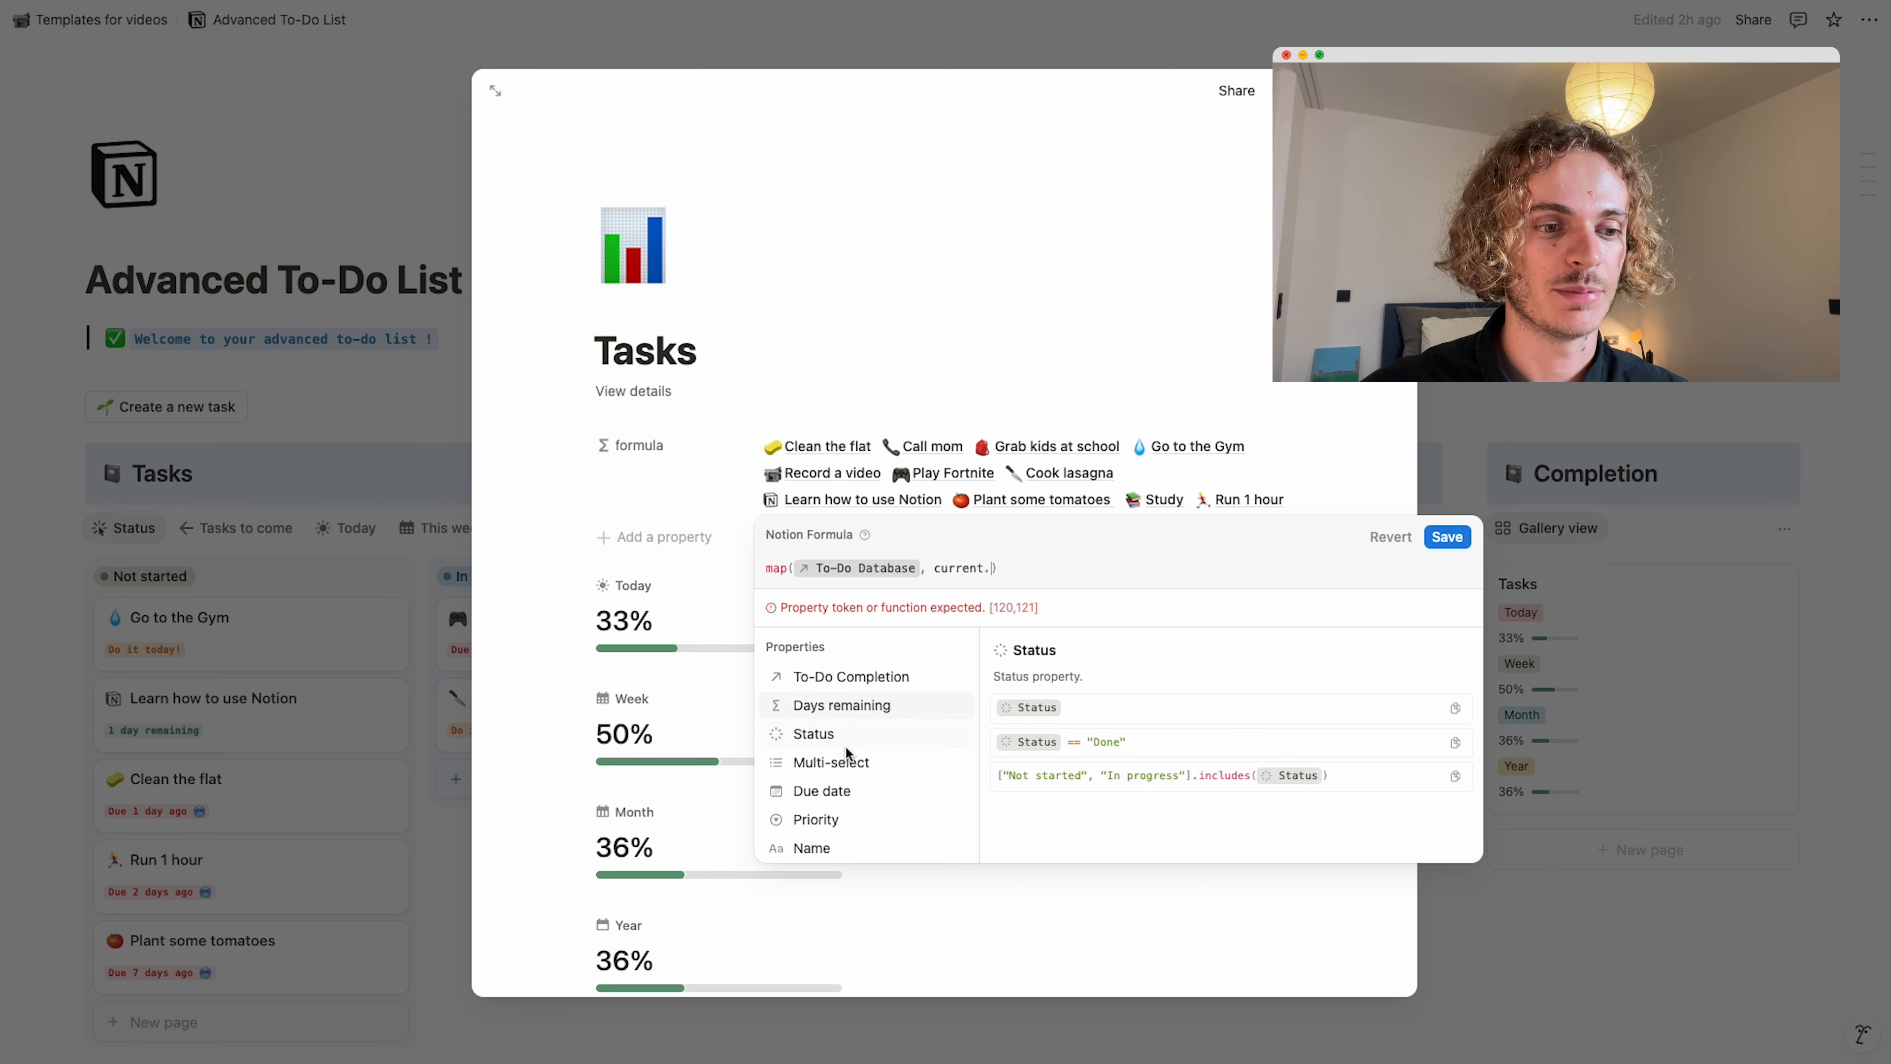
scroll(843, 777, "down", 1)
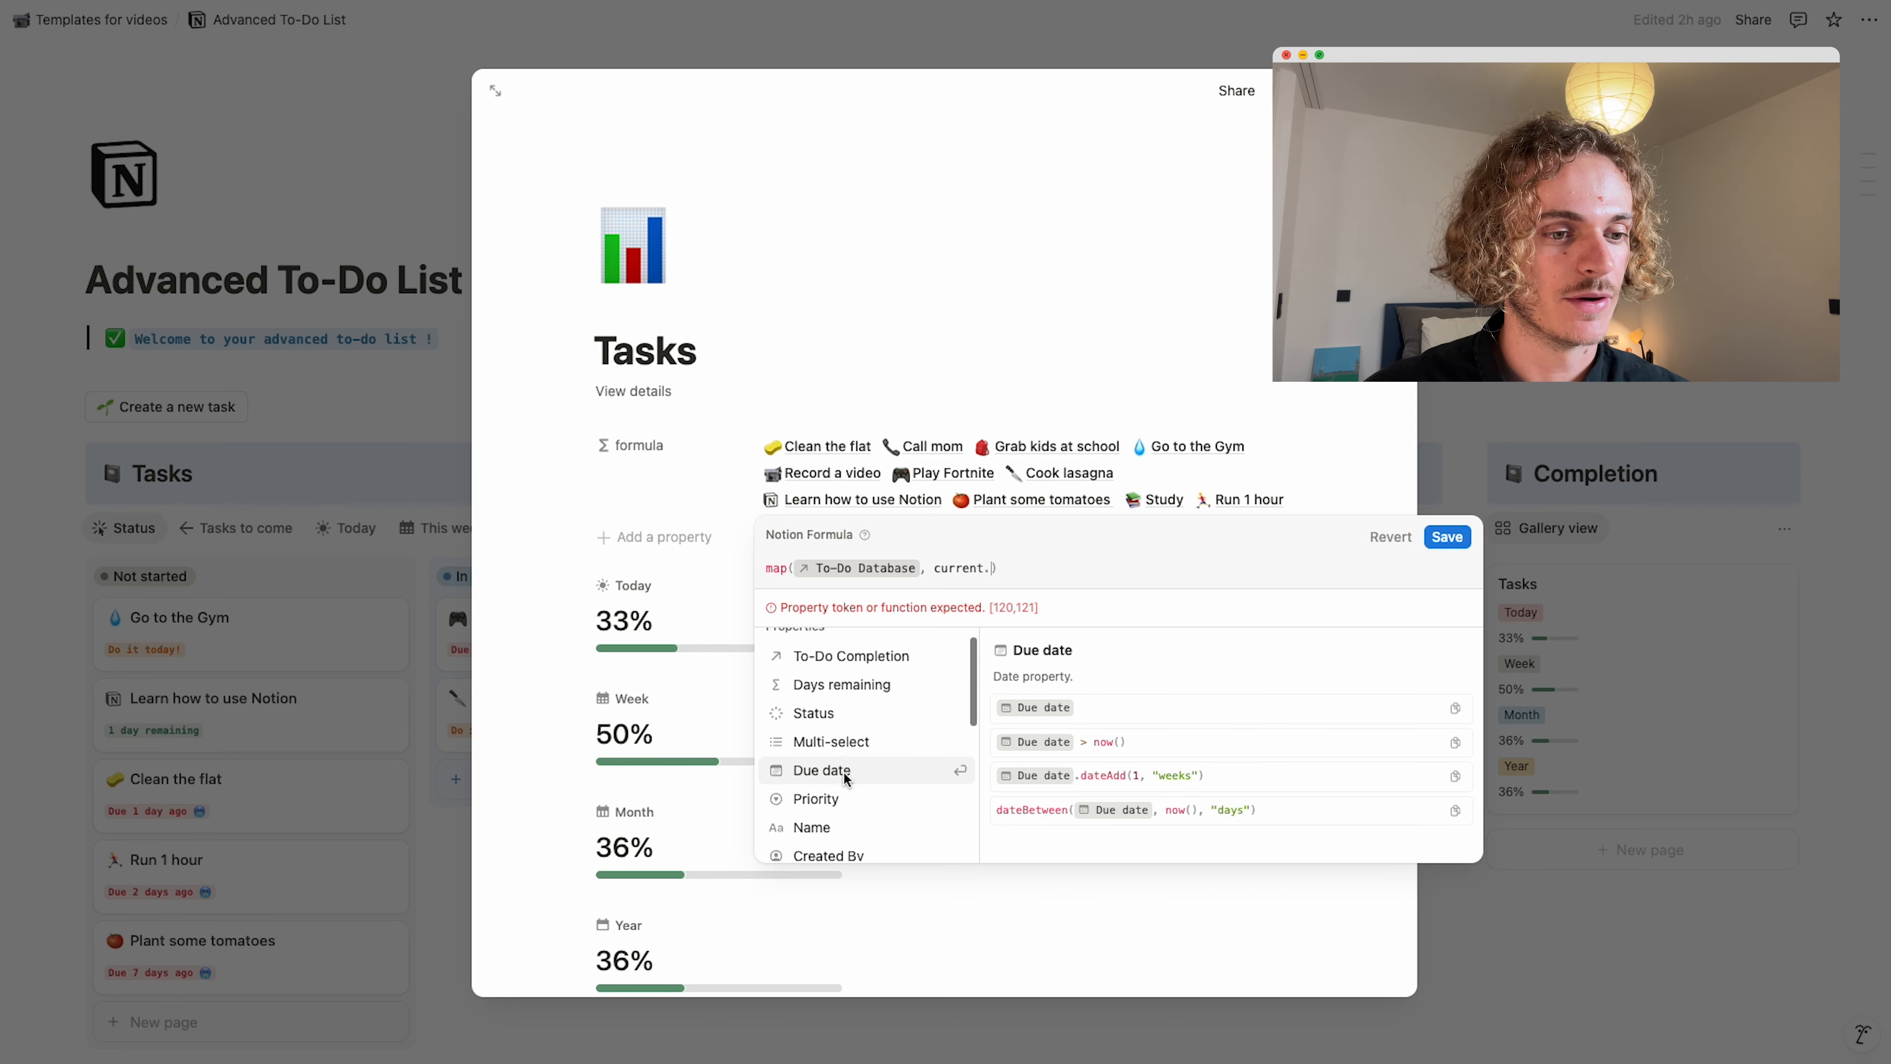
scroll(844, 770, "up", 1)
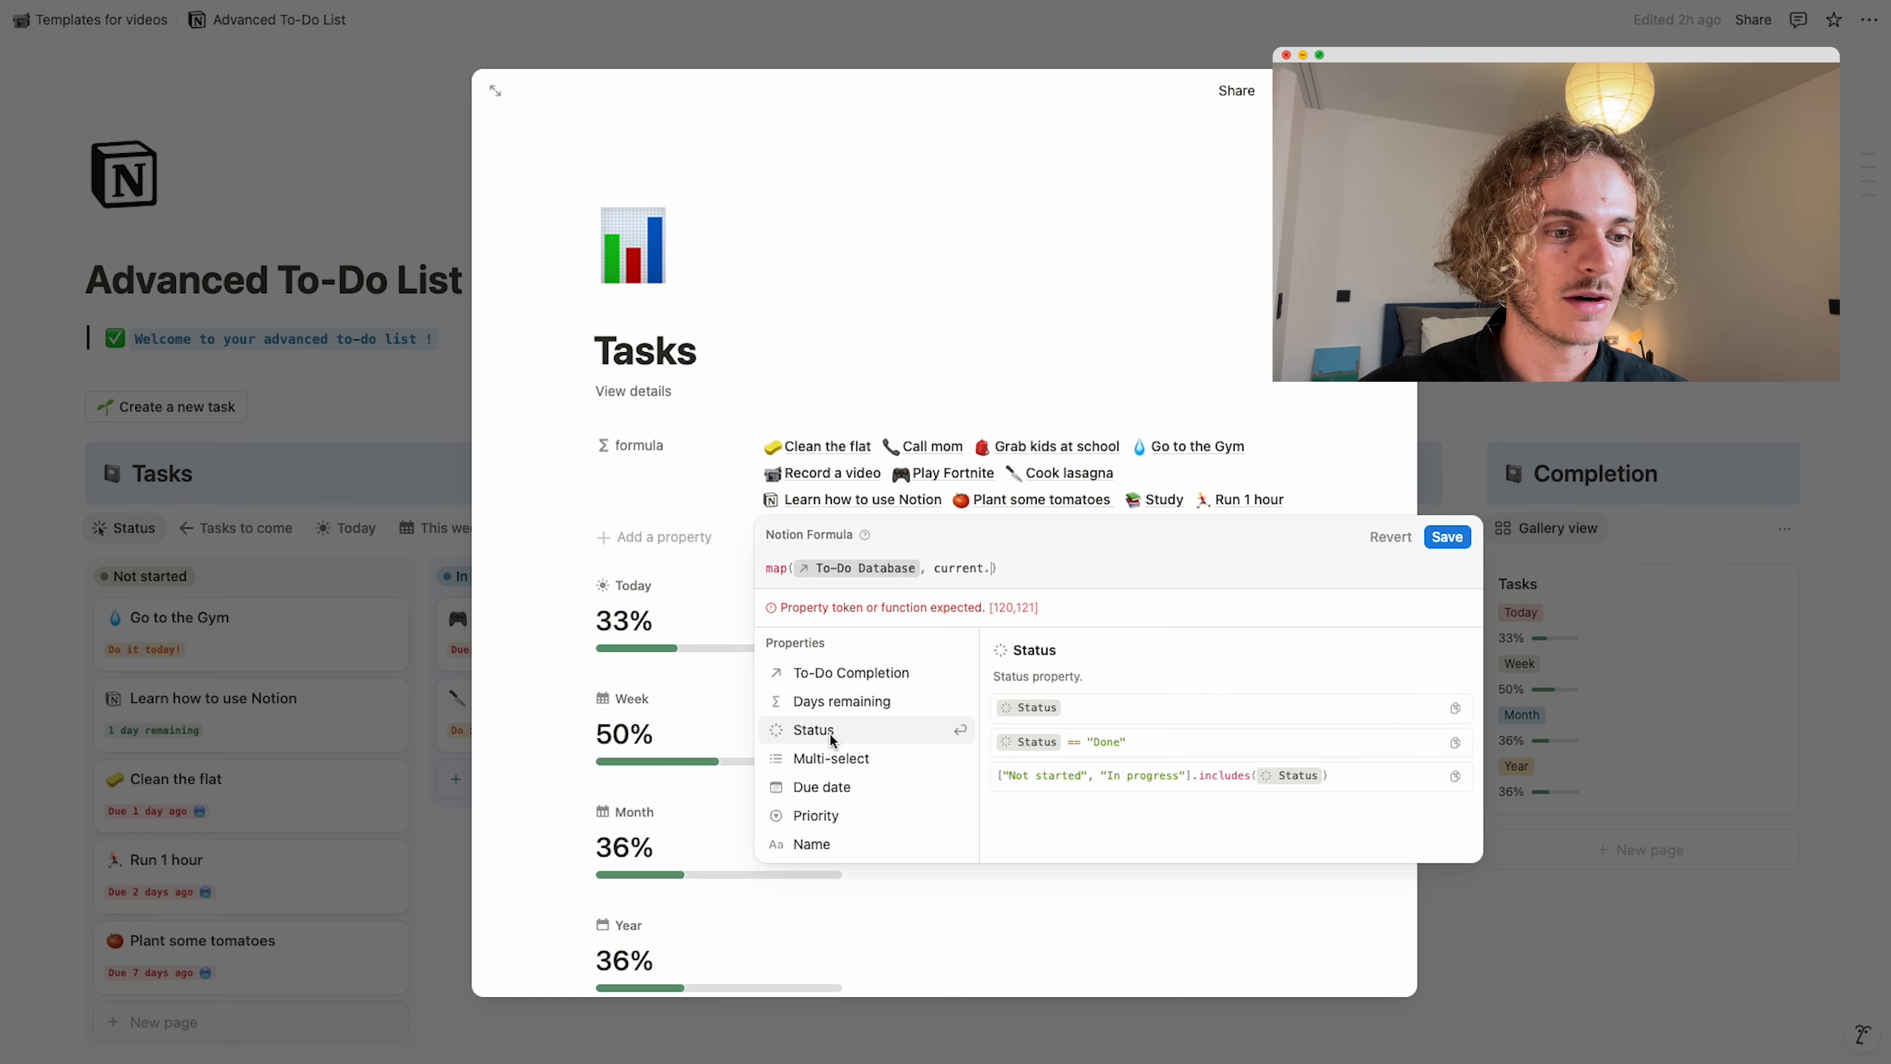
left_click(820, 731)
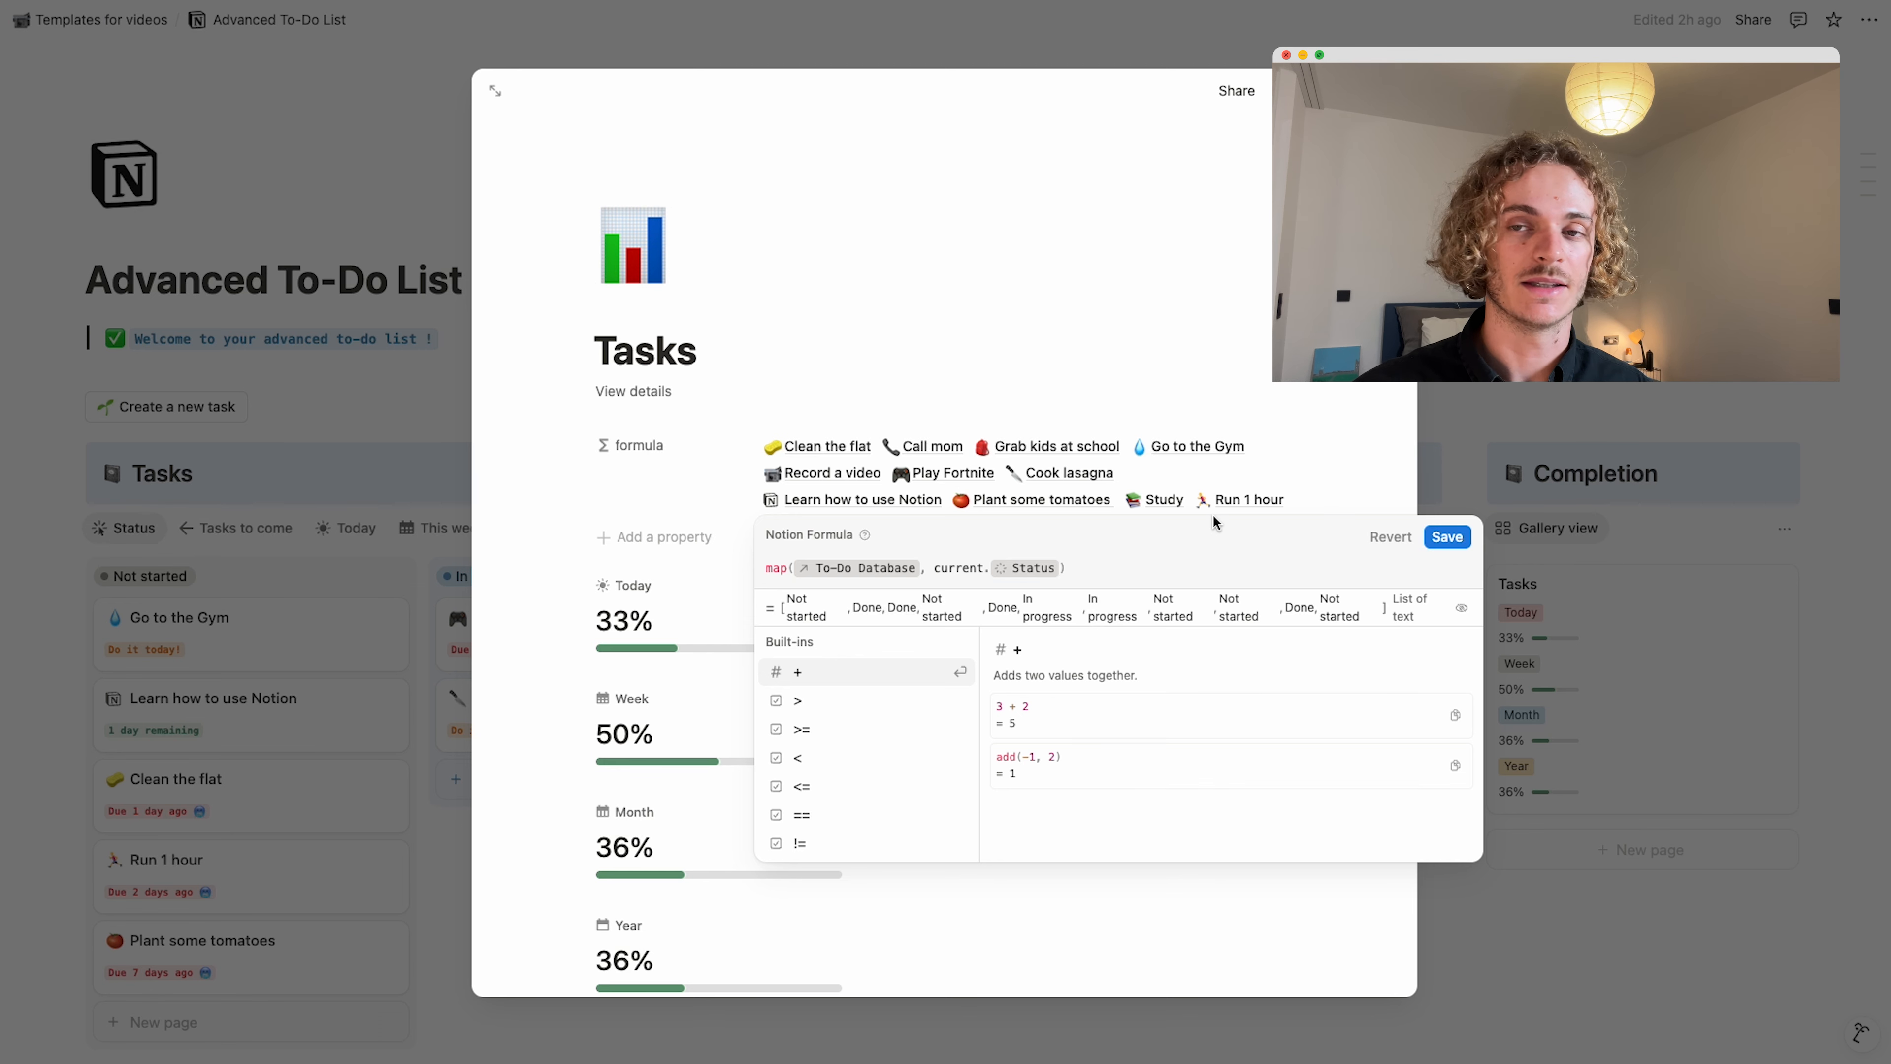
Swap Status for Due date in the map formula's current expression.
key("BackSpace")
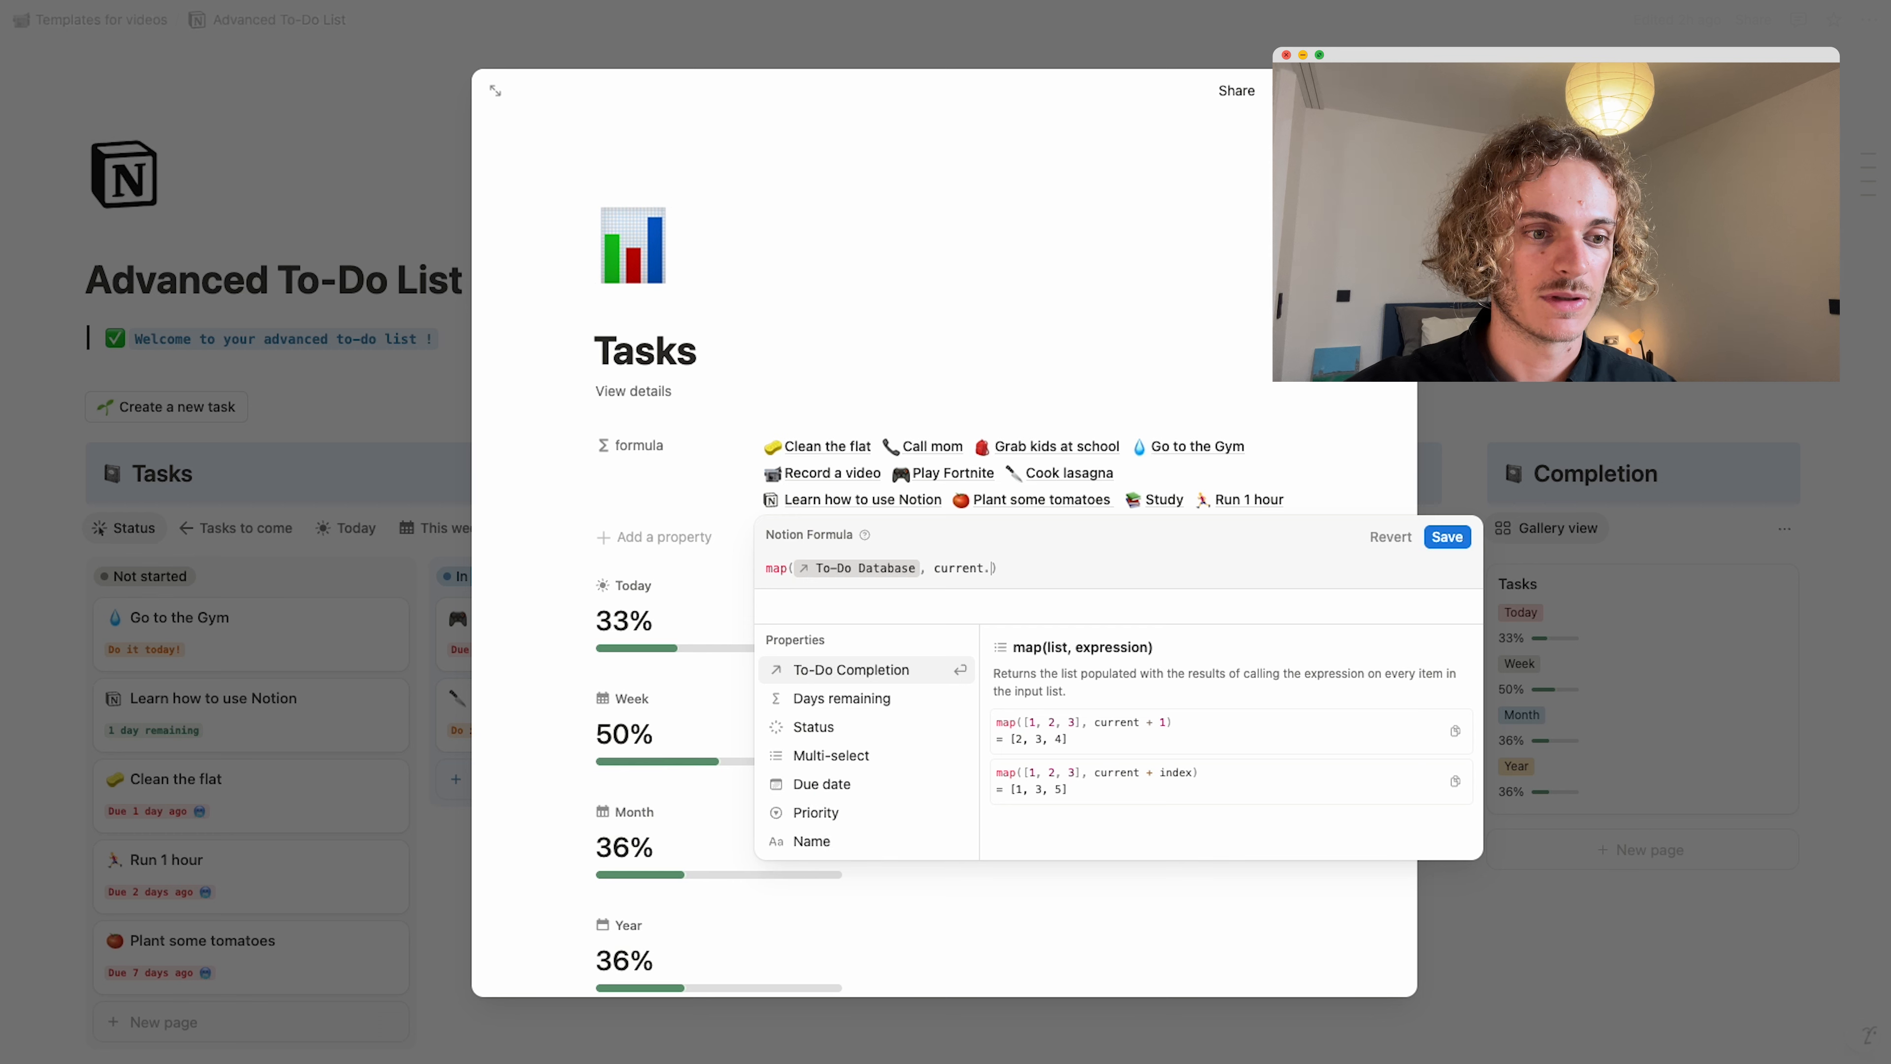
type("date")
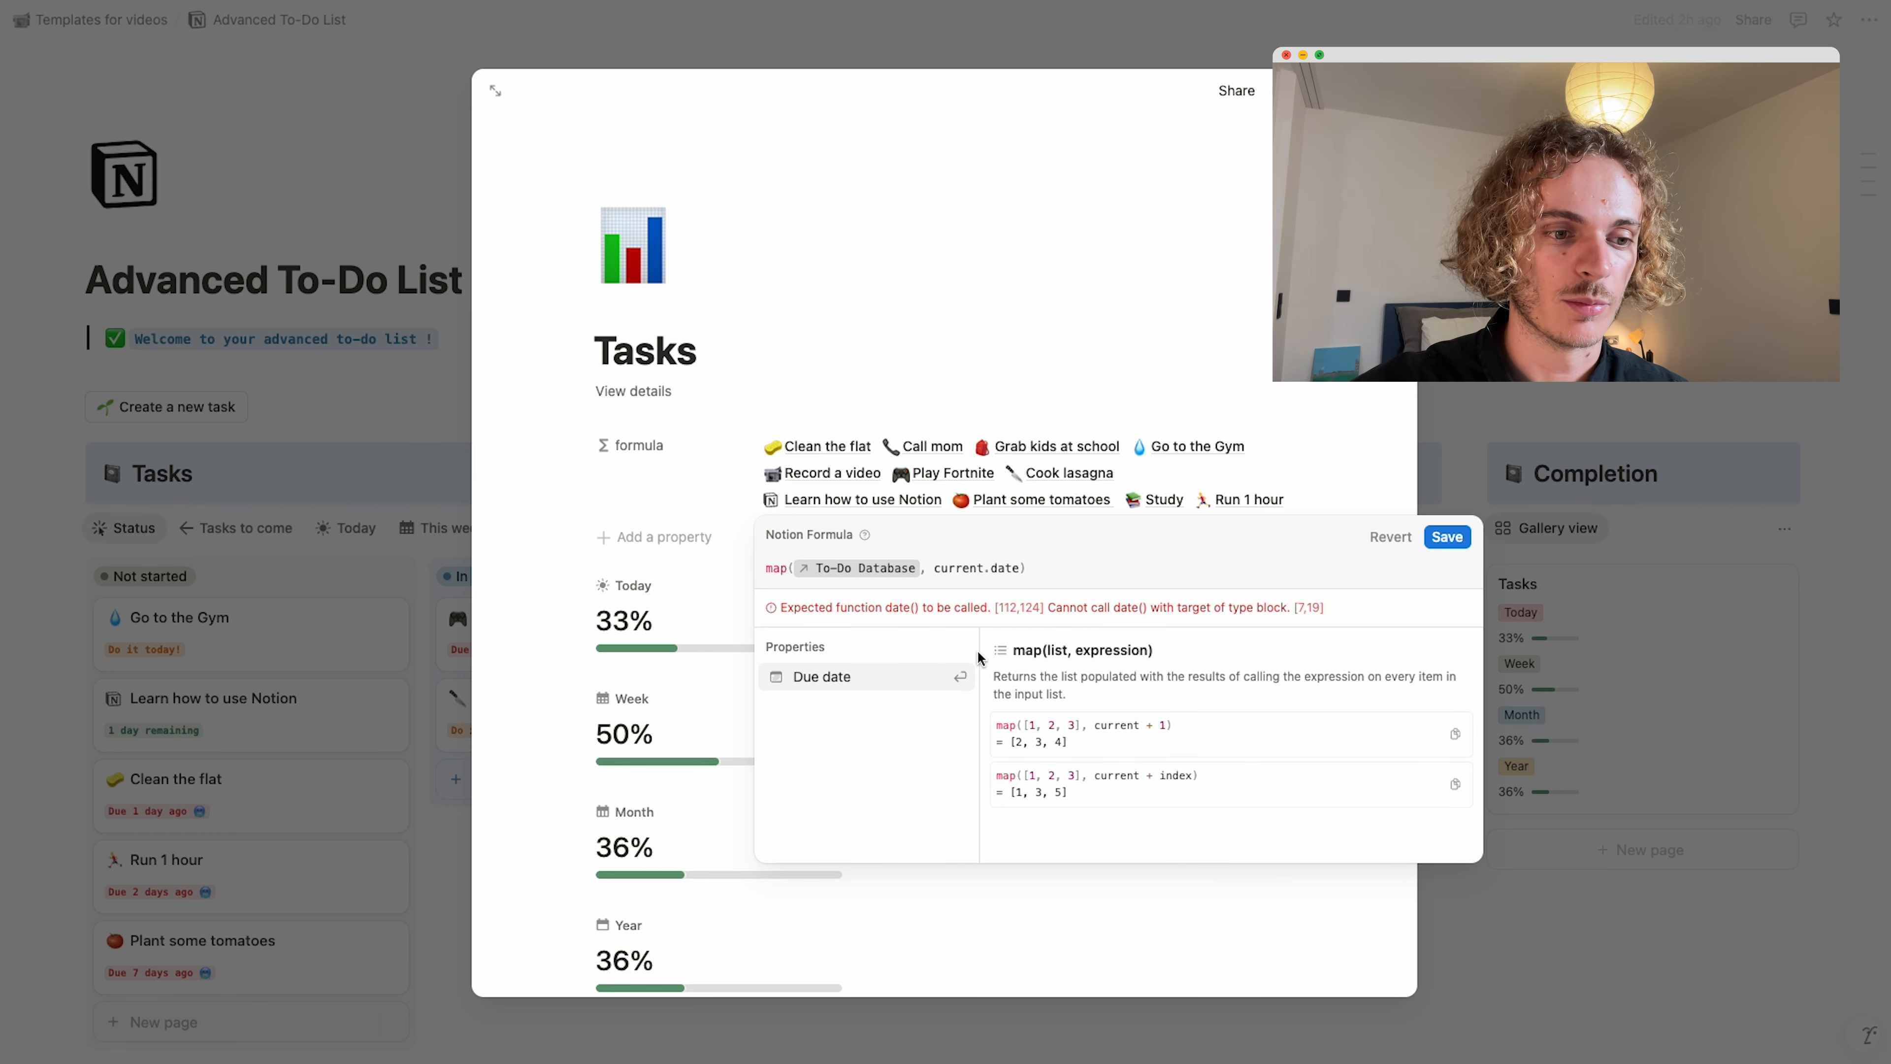
left_click(837, 677)
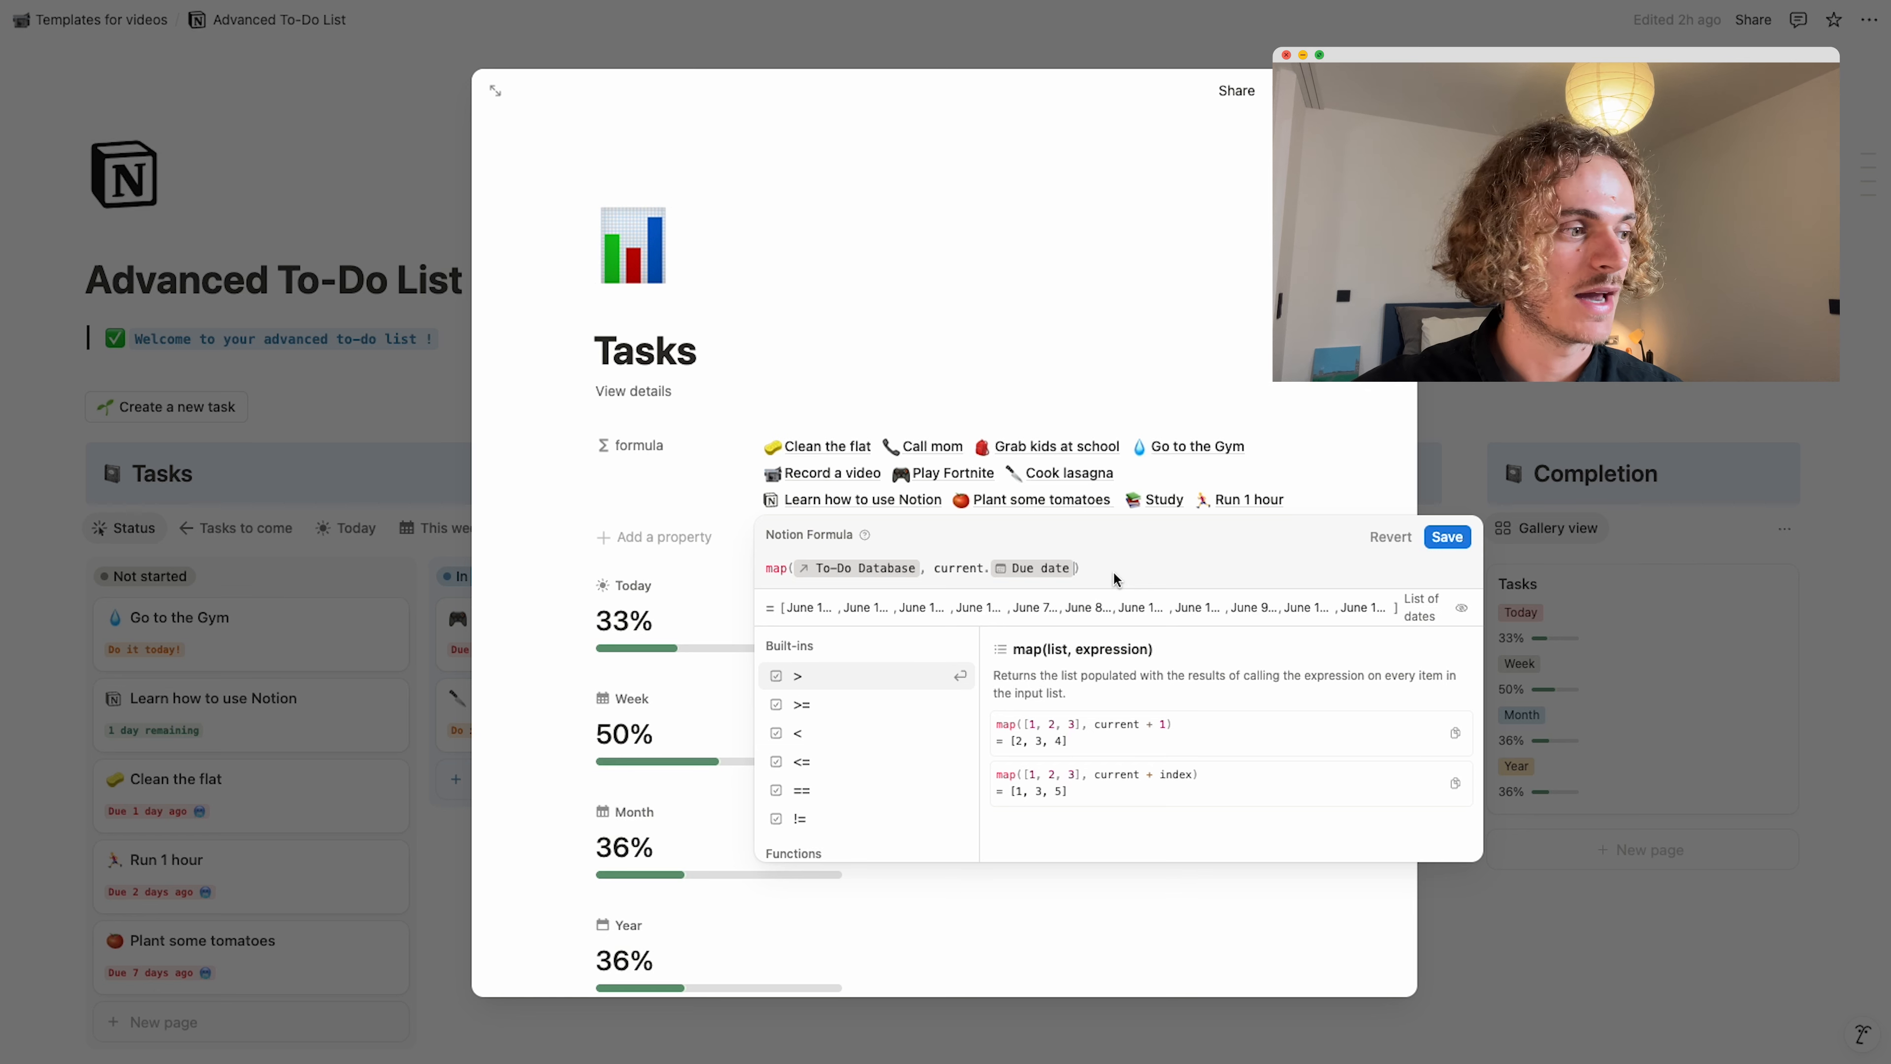
Replace the whole formula with length(To-Do Database) to count the linked tasks.
left_click_drag(1107, 568, 728, 567)
type("length")
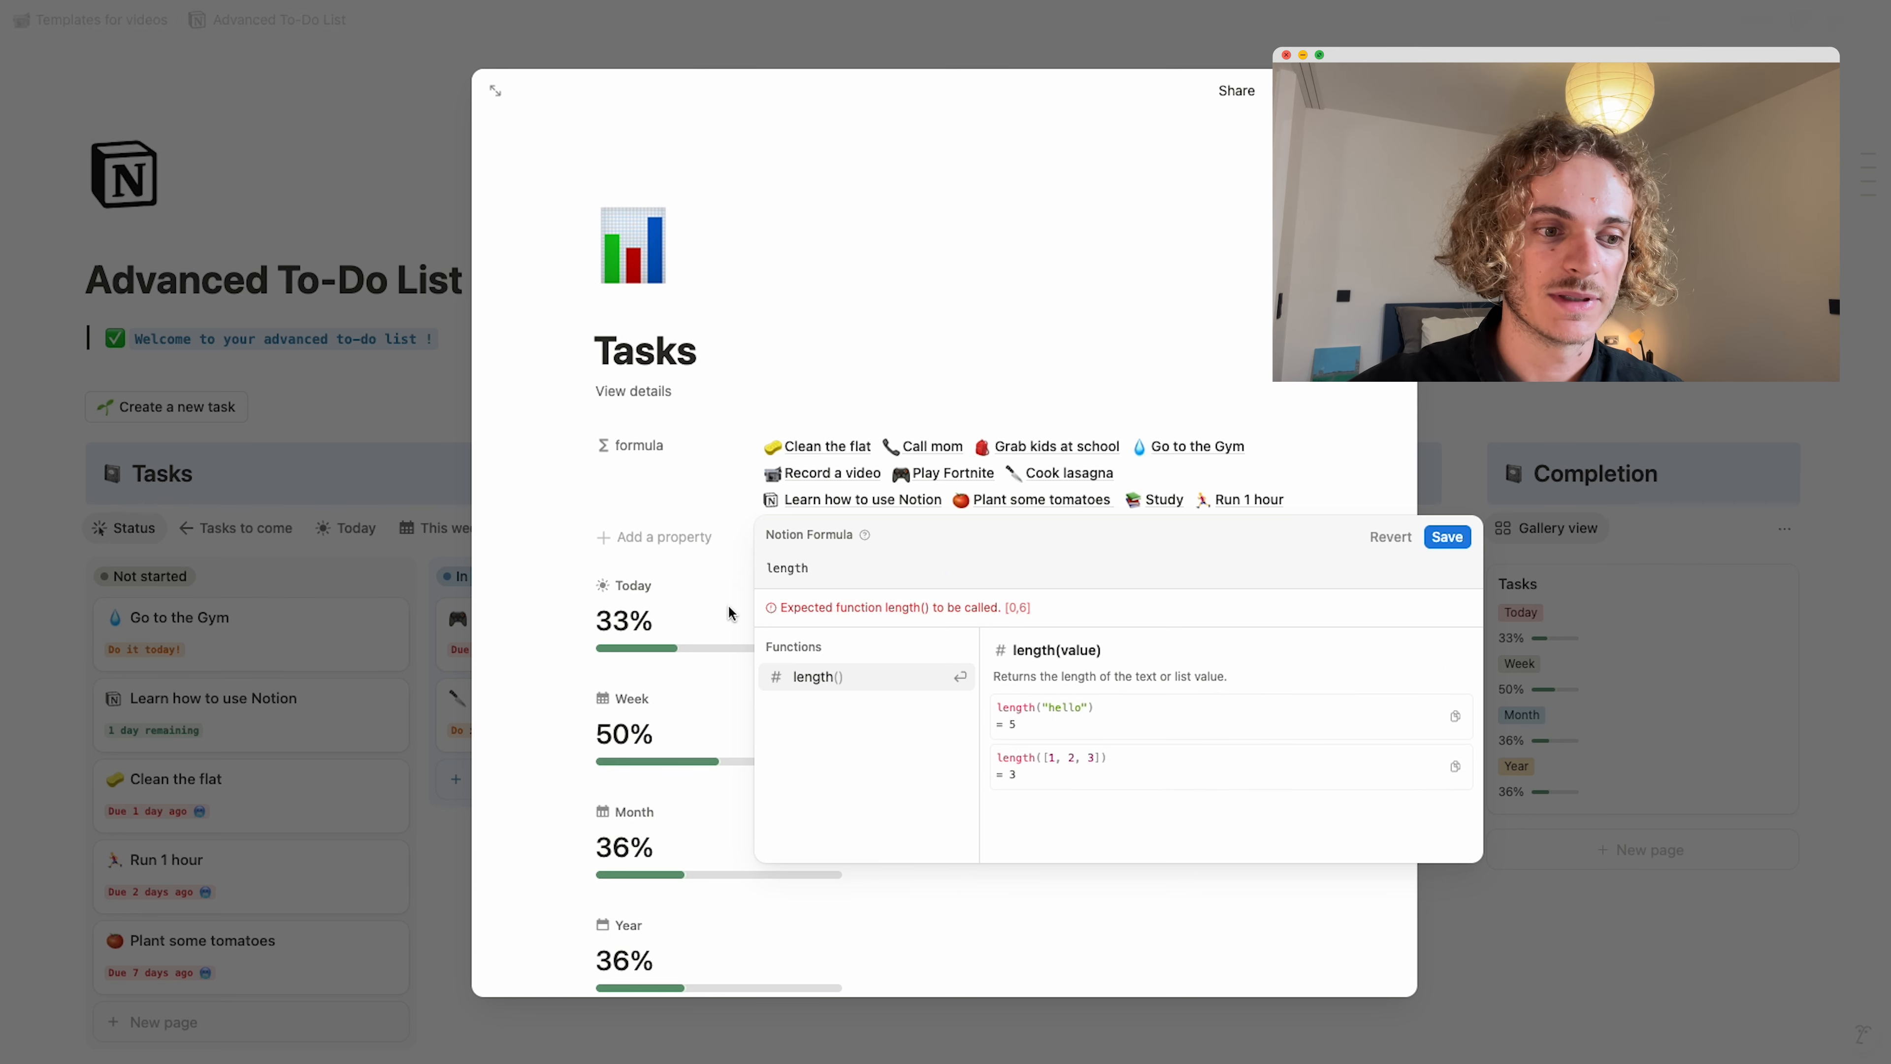
left_click(837, 679)
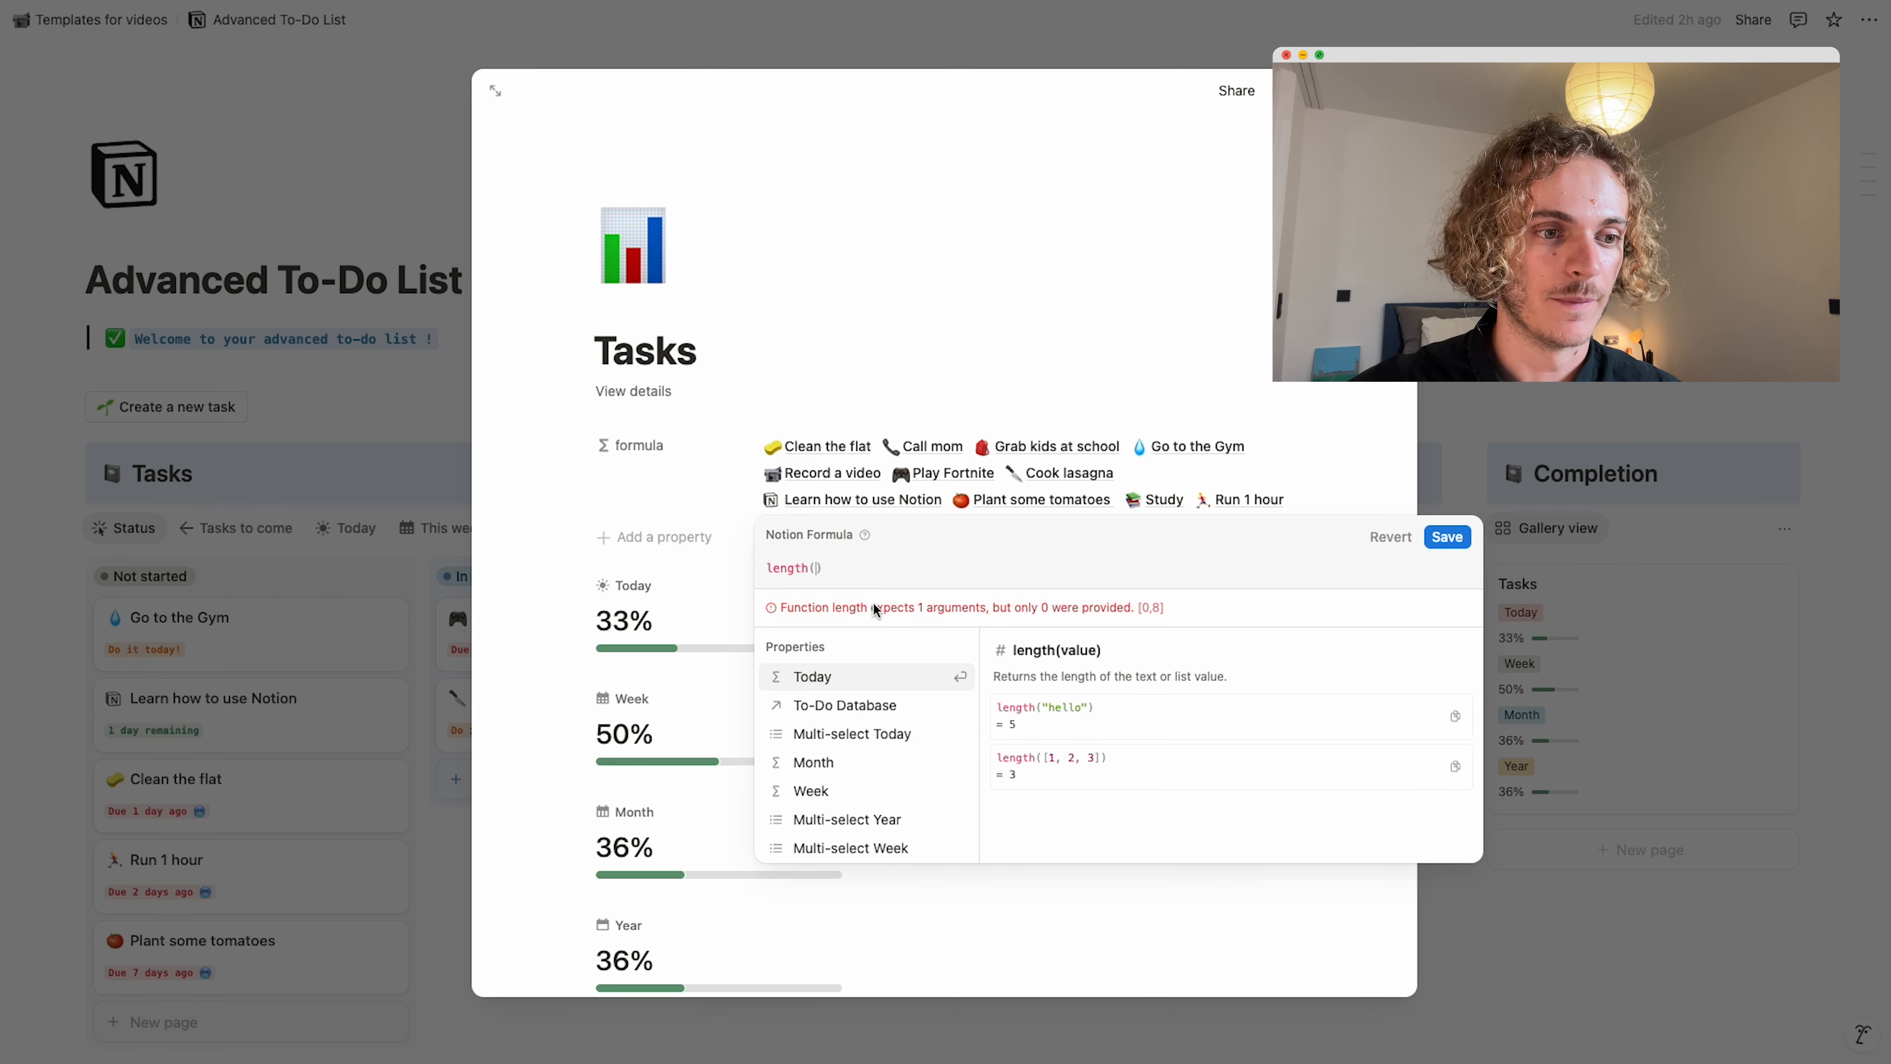
left_click(823, 703)
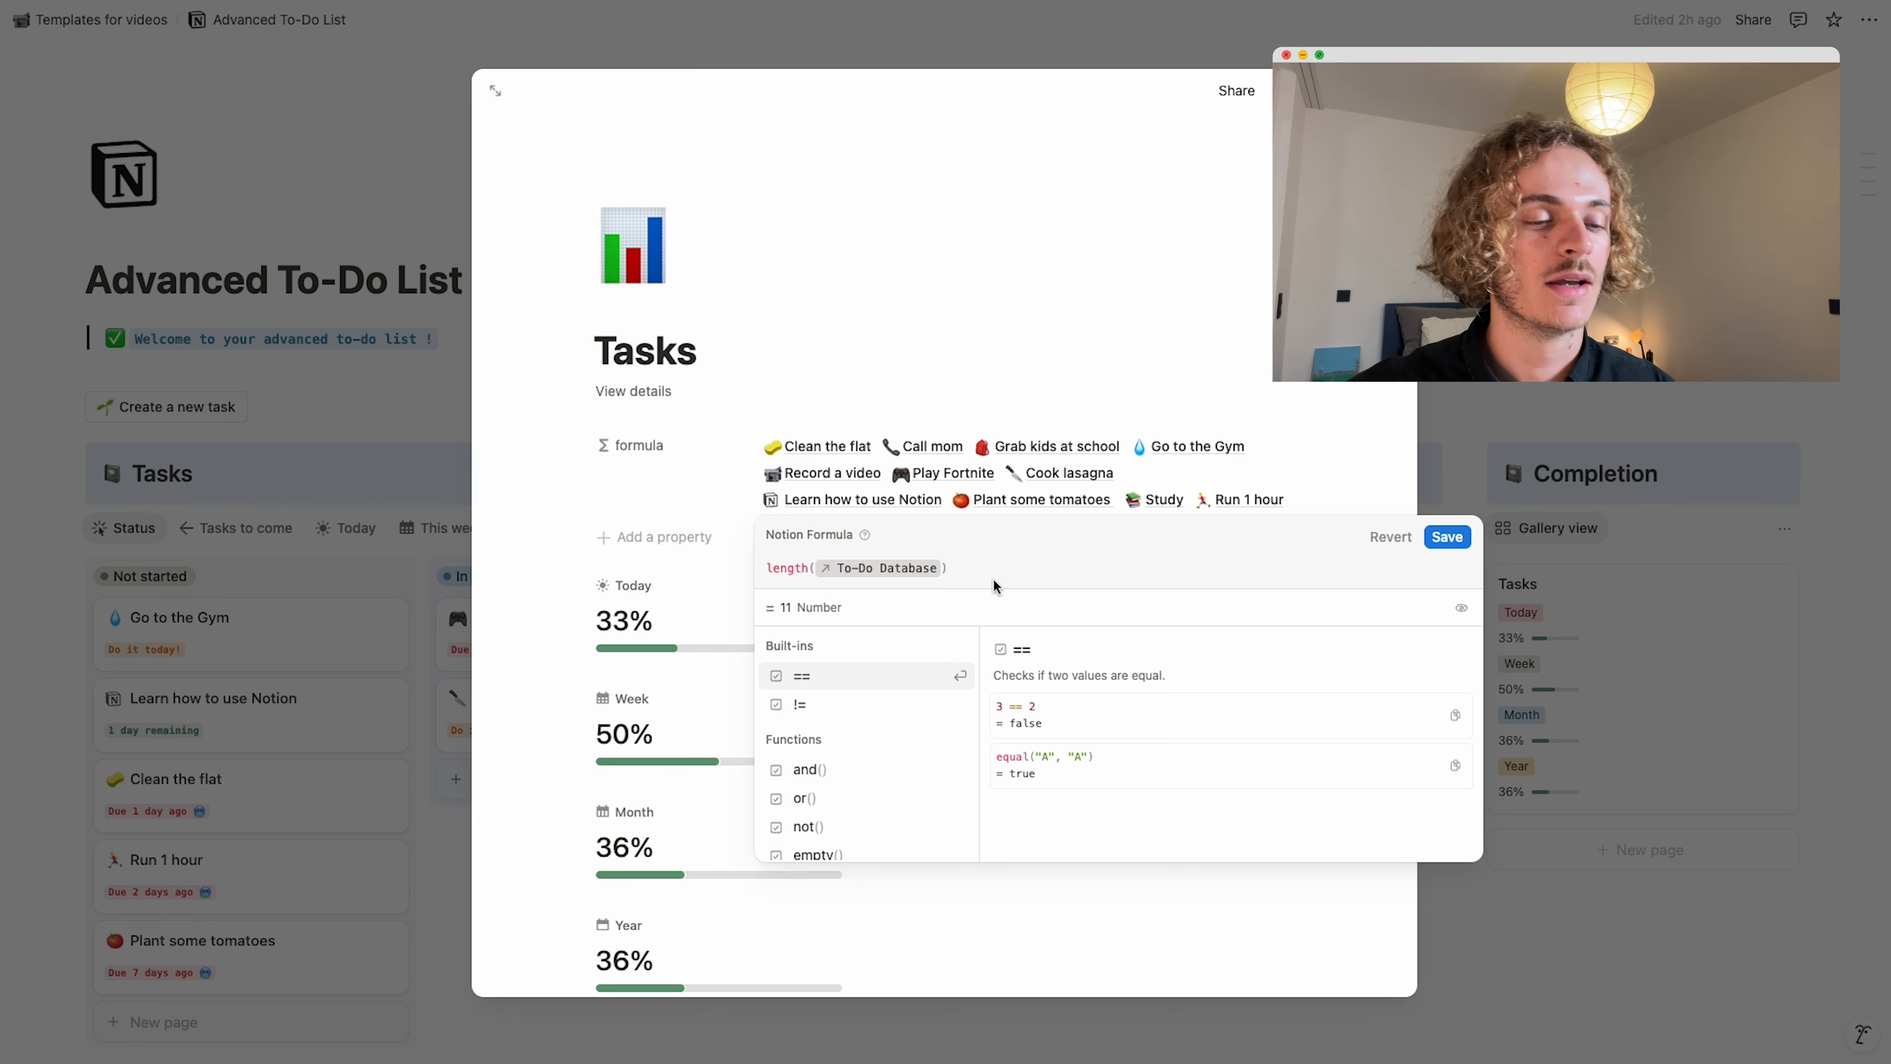
Replace the length formula with a filter() function that takes To-Do Database as its list, followed by a comma for the condition.
left_click_drag(994, 578, 740, 568)
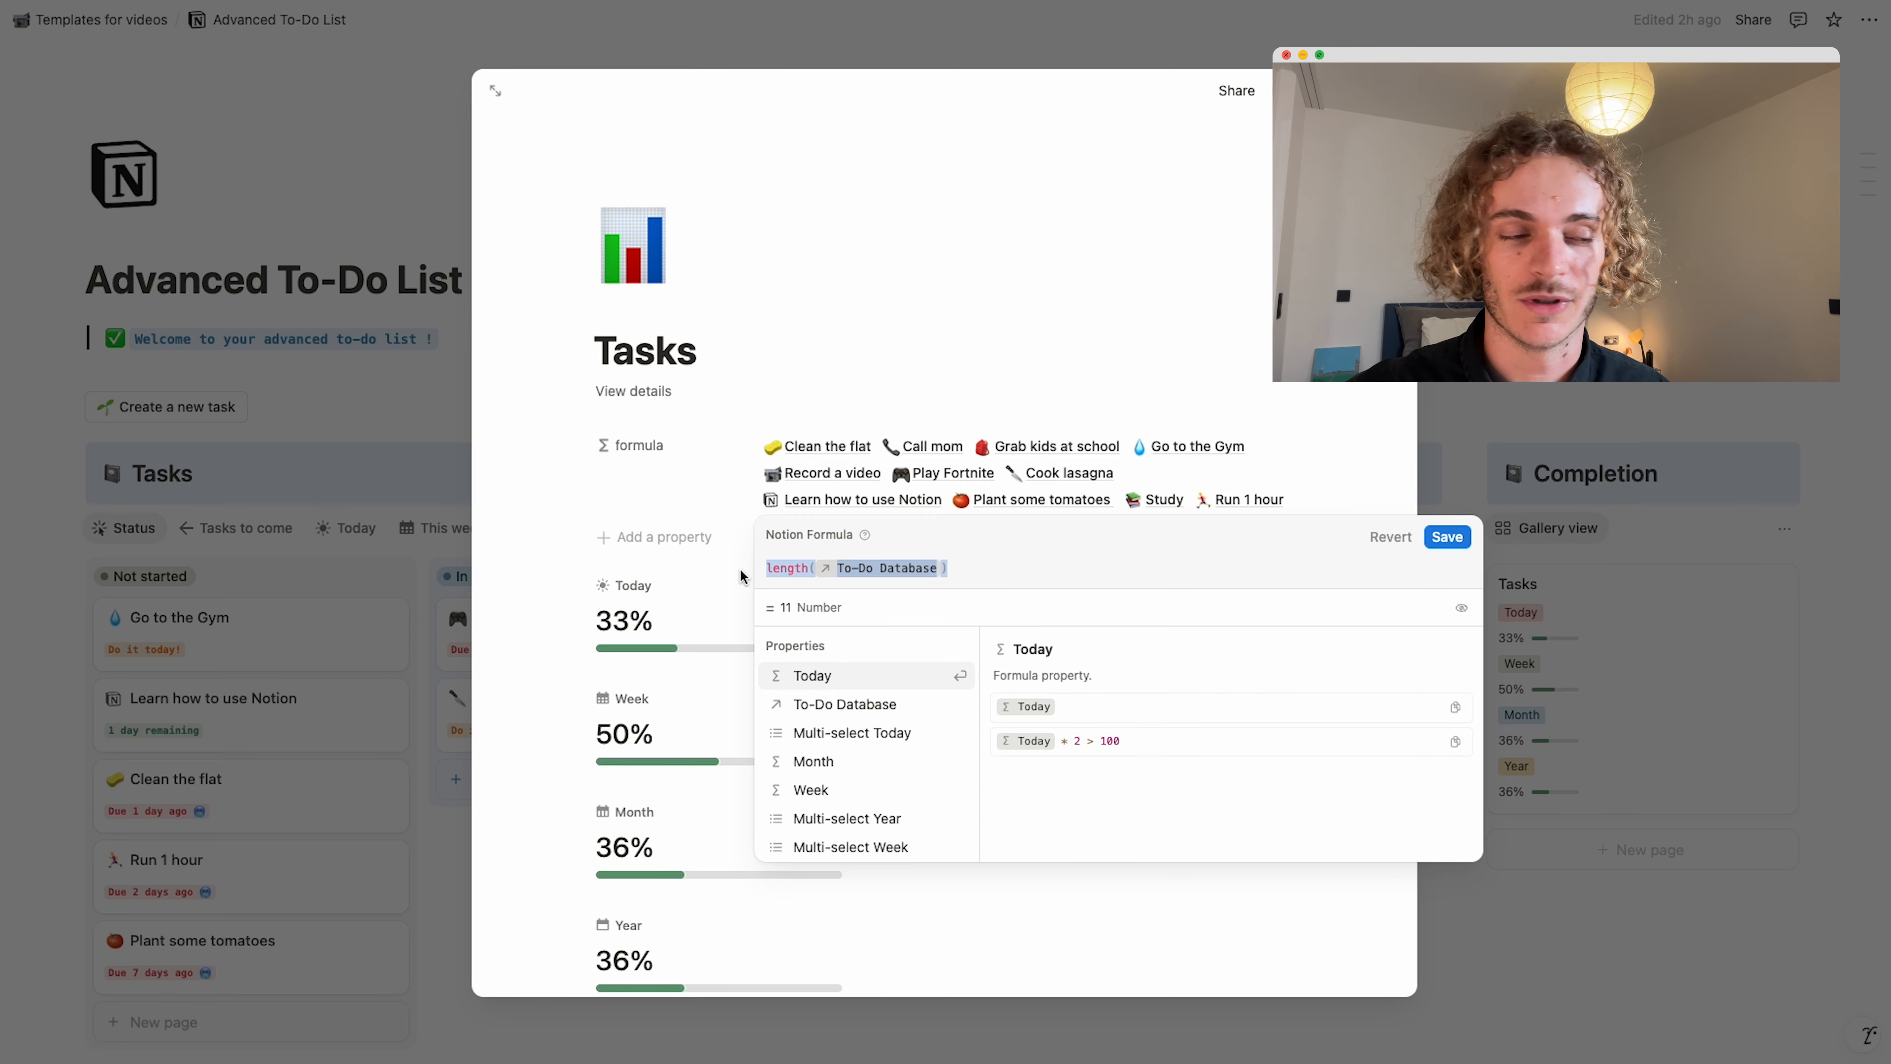
key("BackSpace")
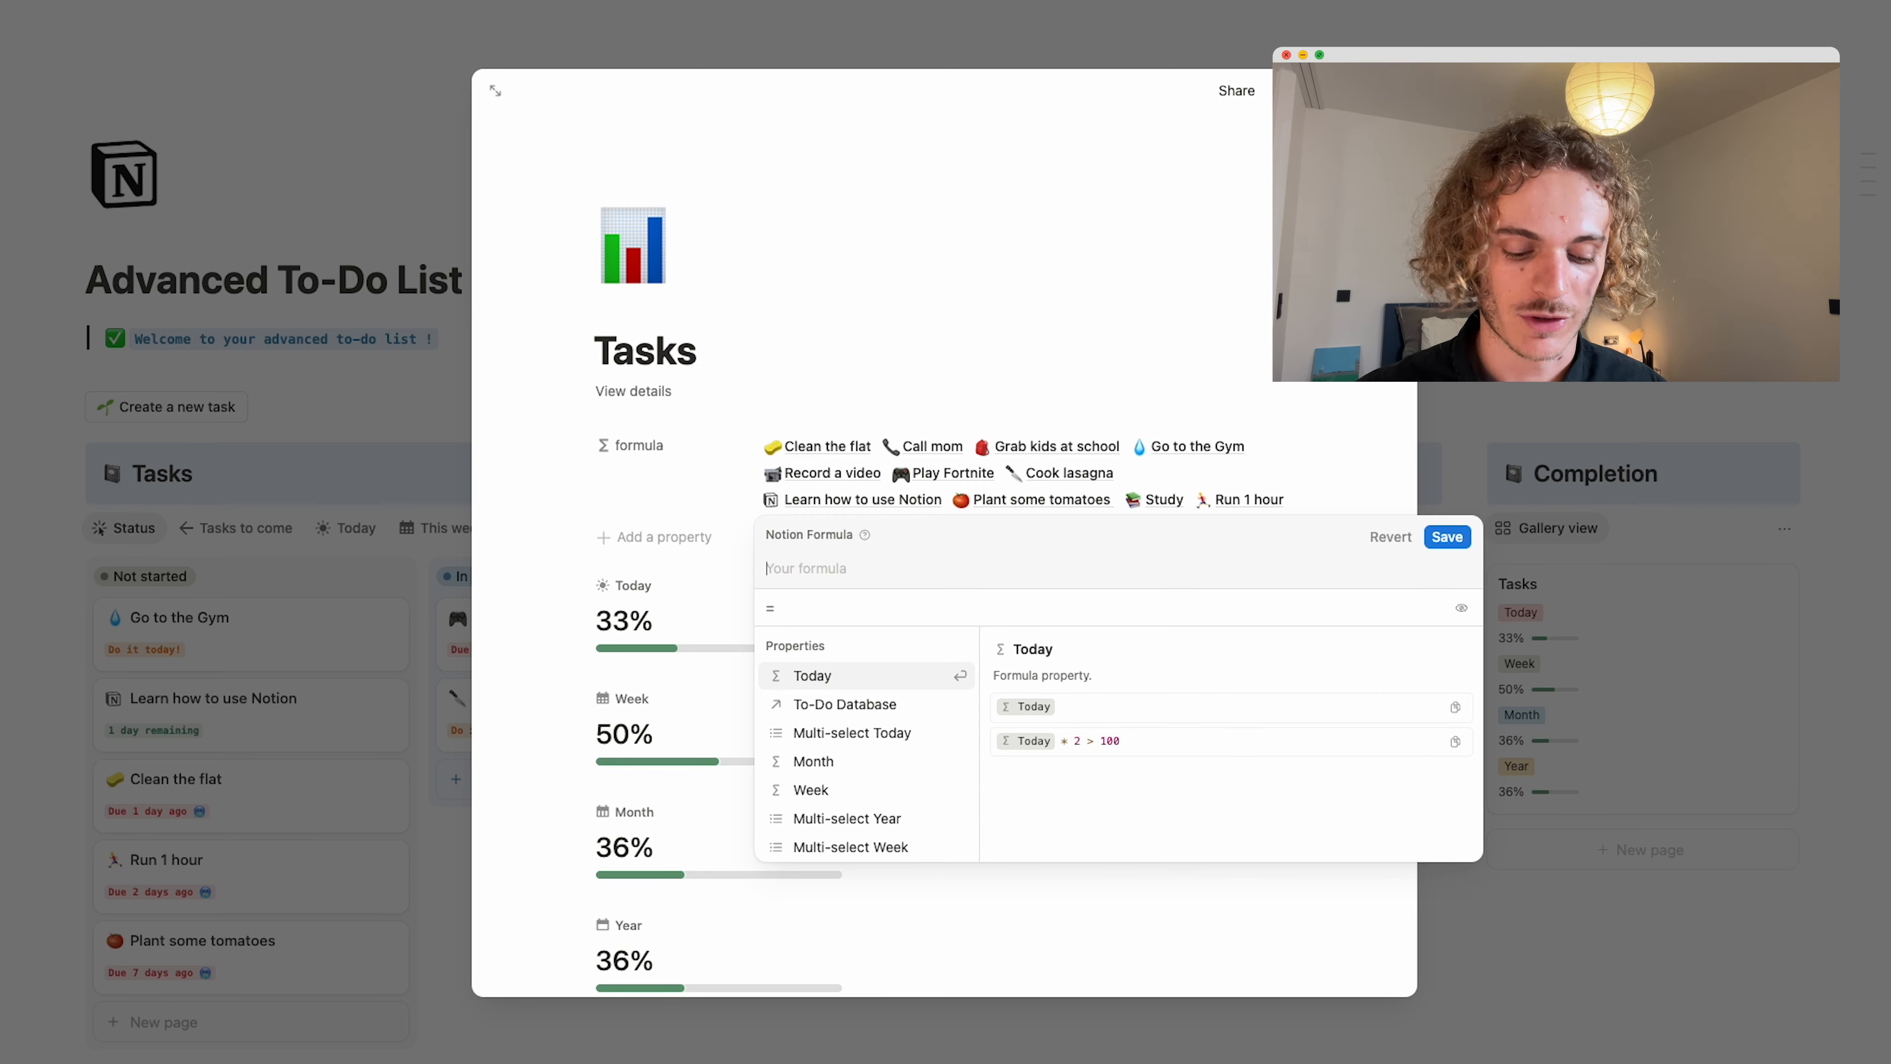
type("filter")
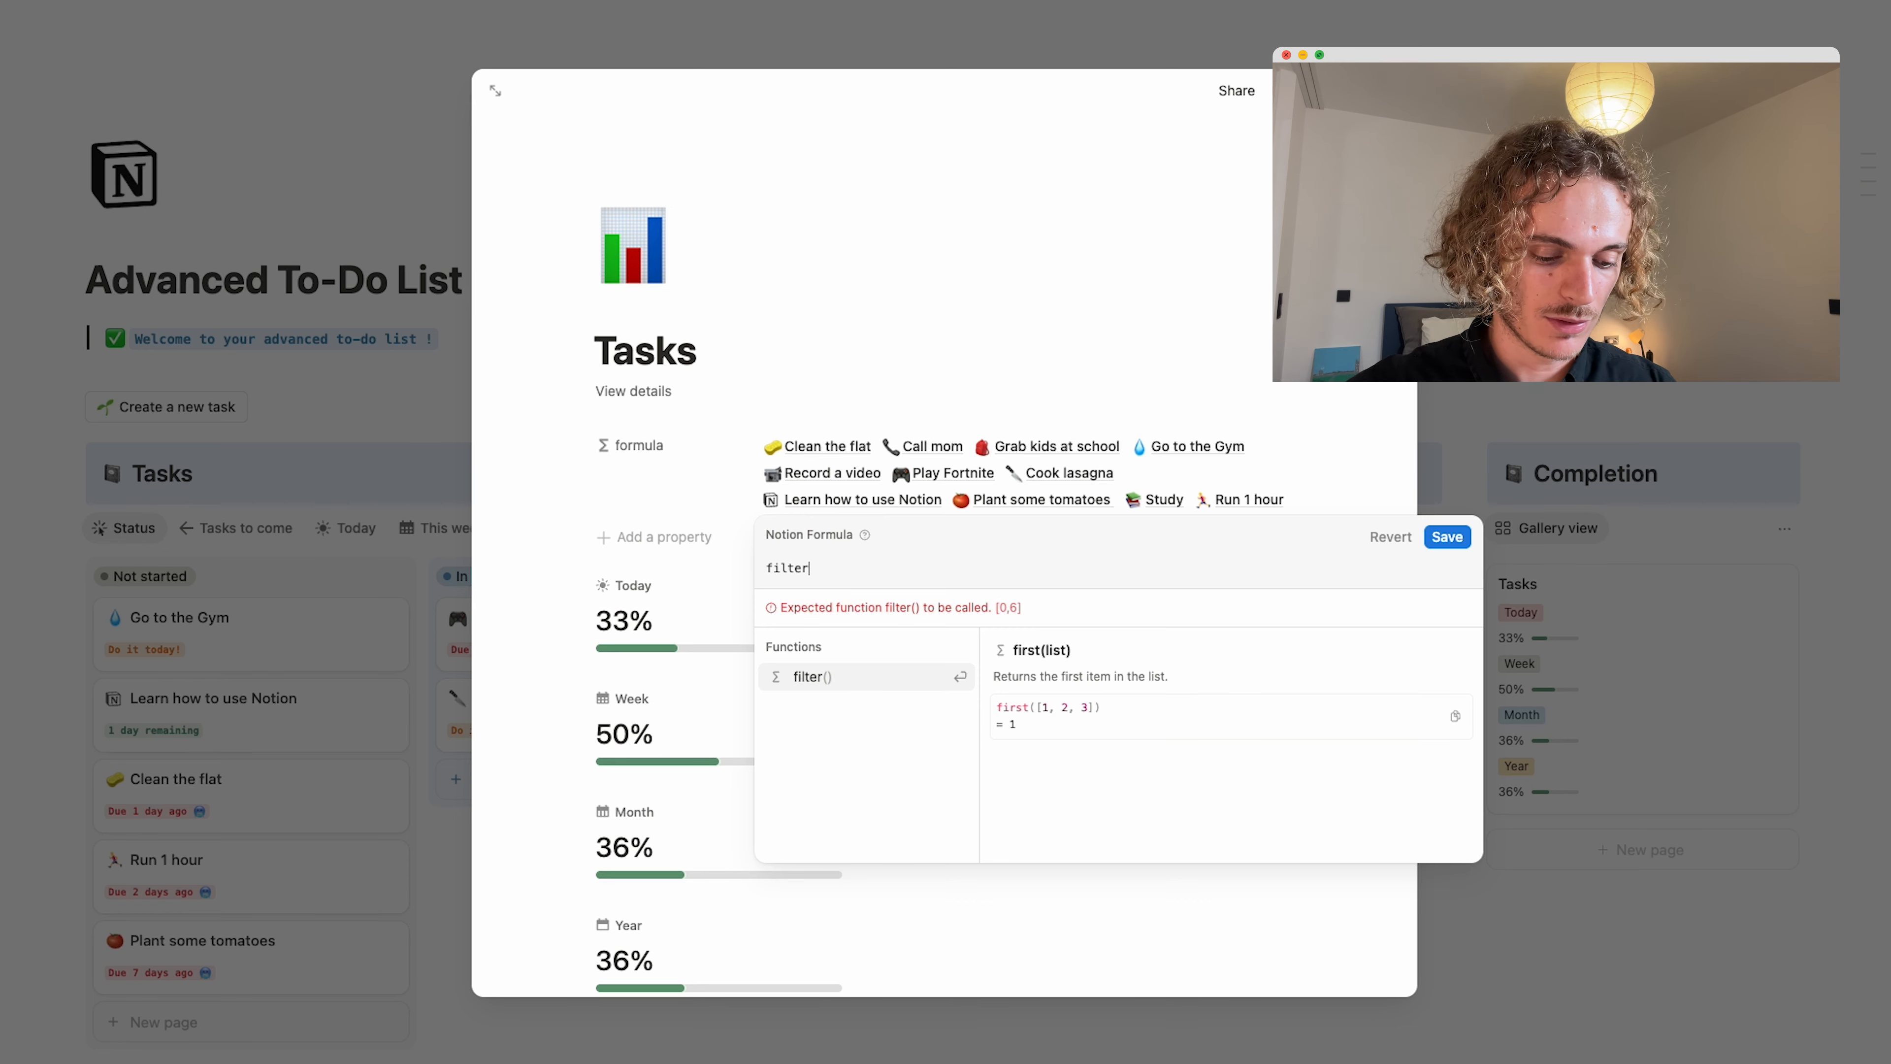
key("Return")
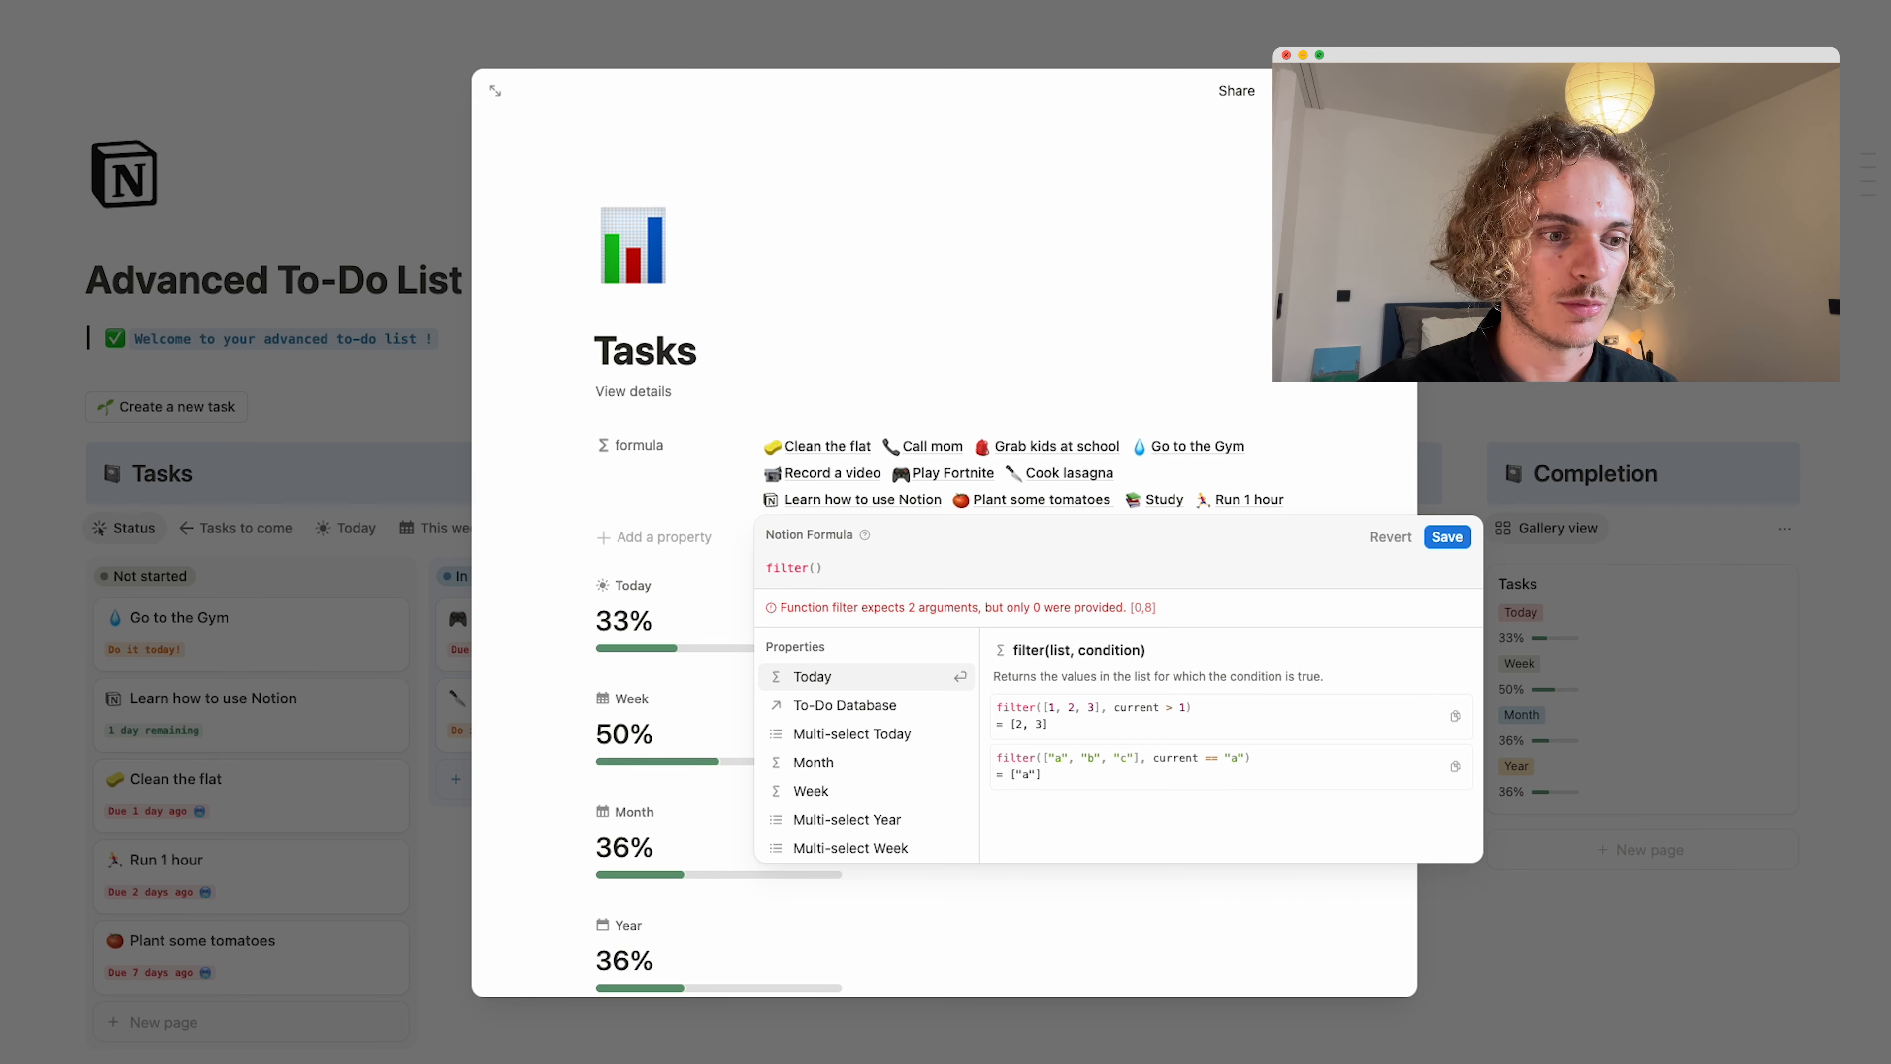
left_click(831, 699)
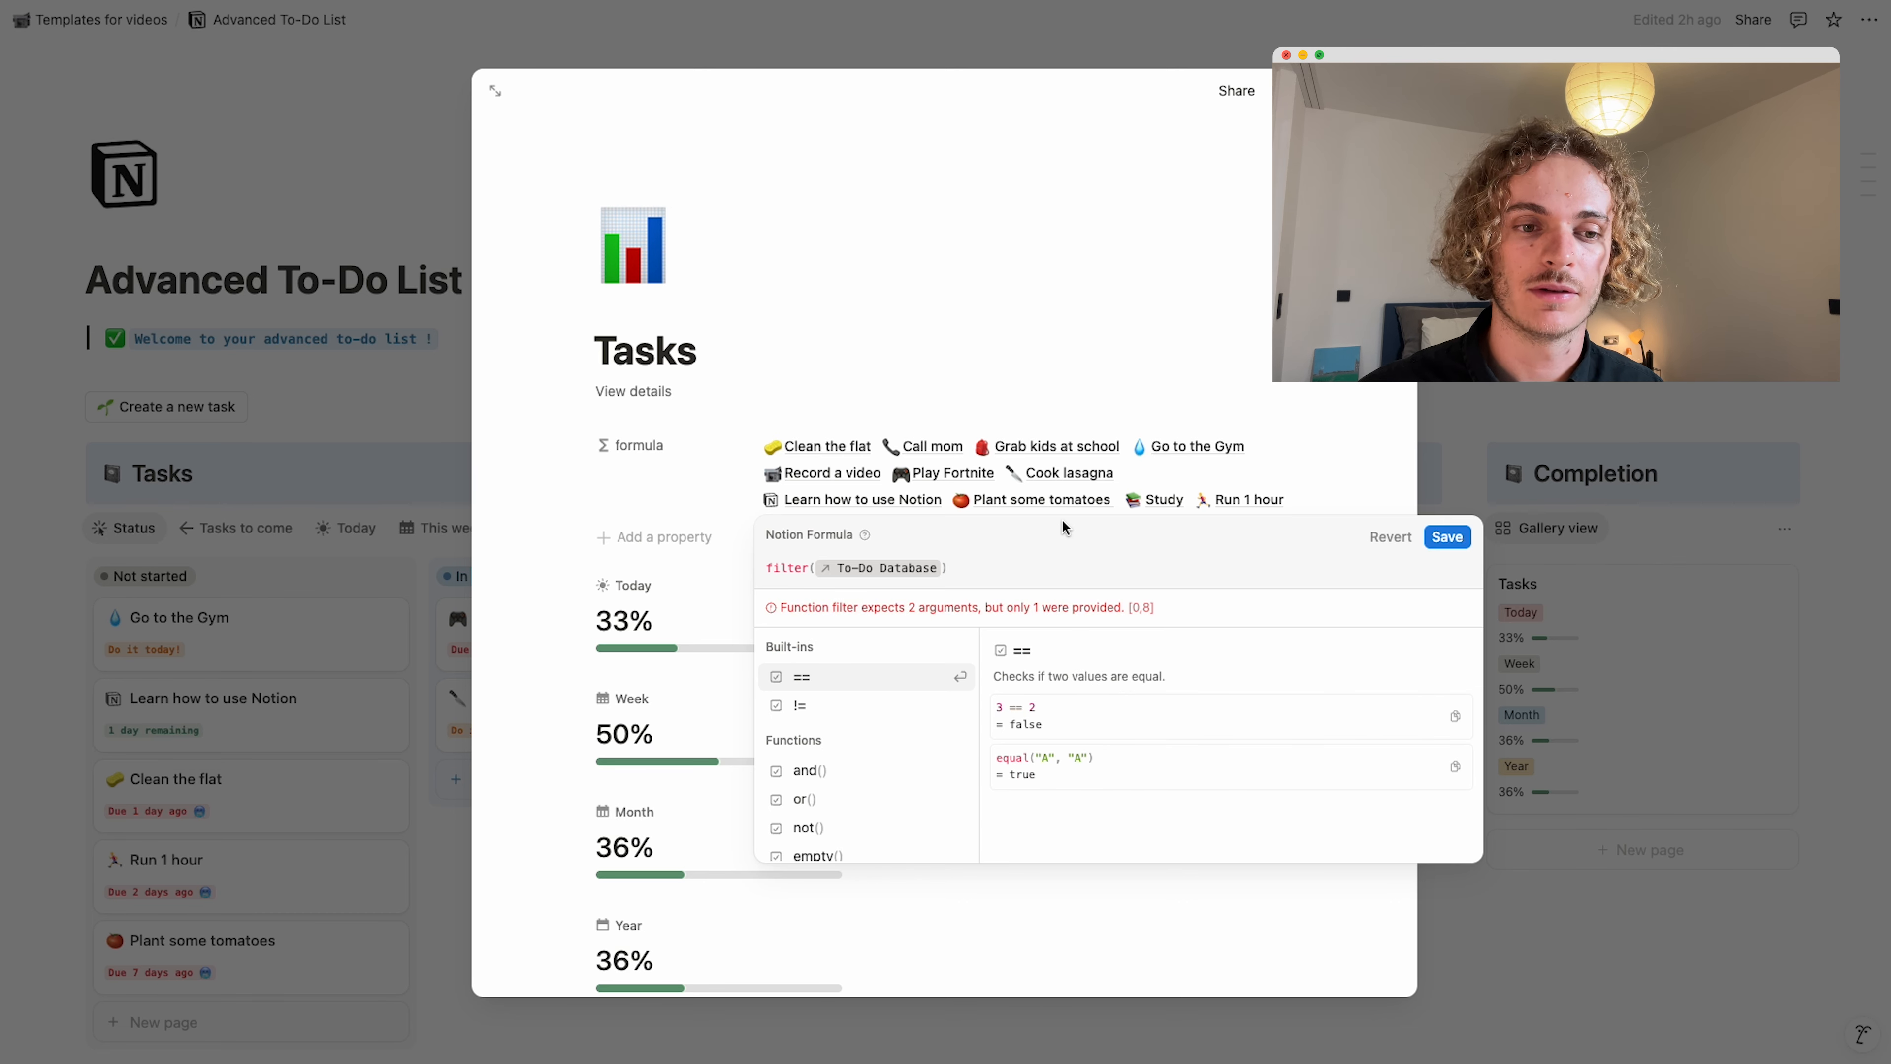
type(",")
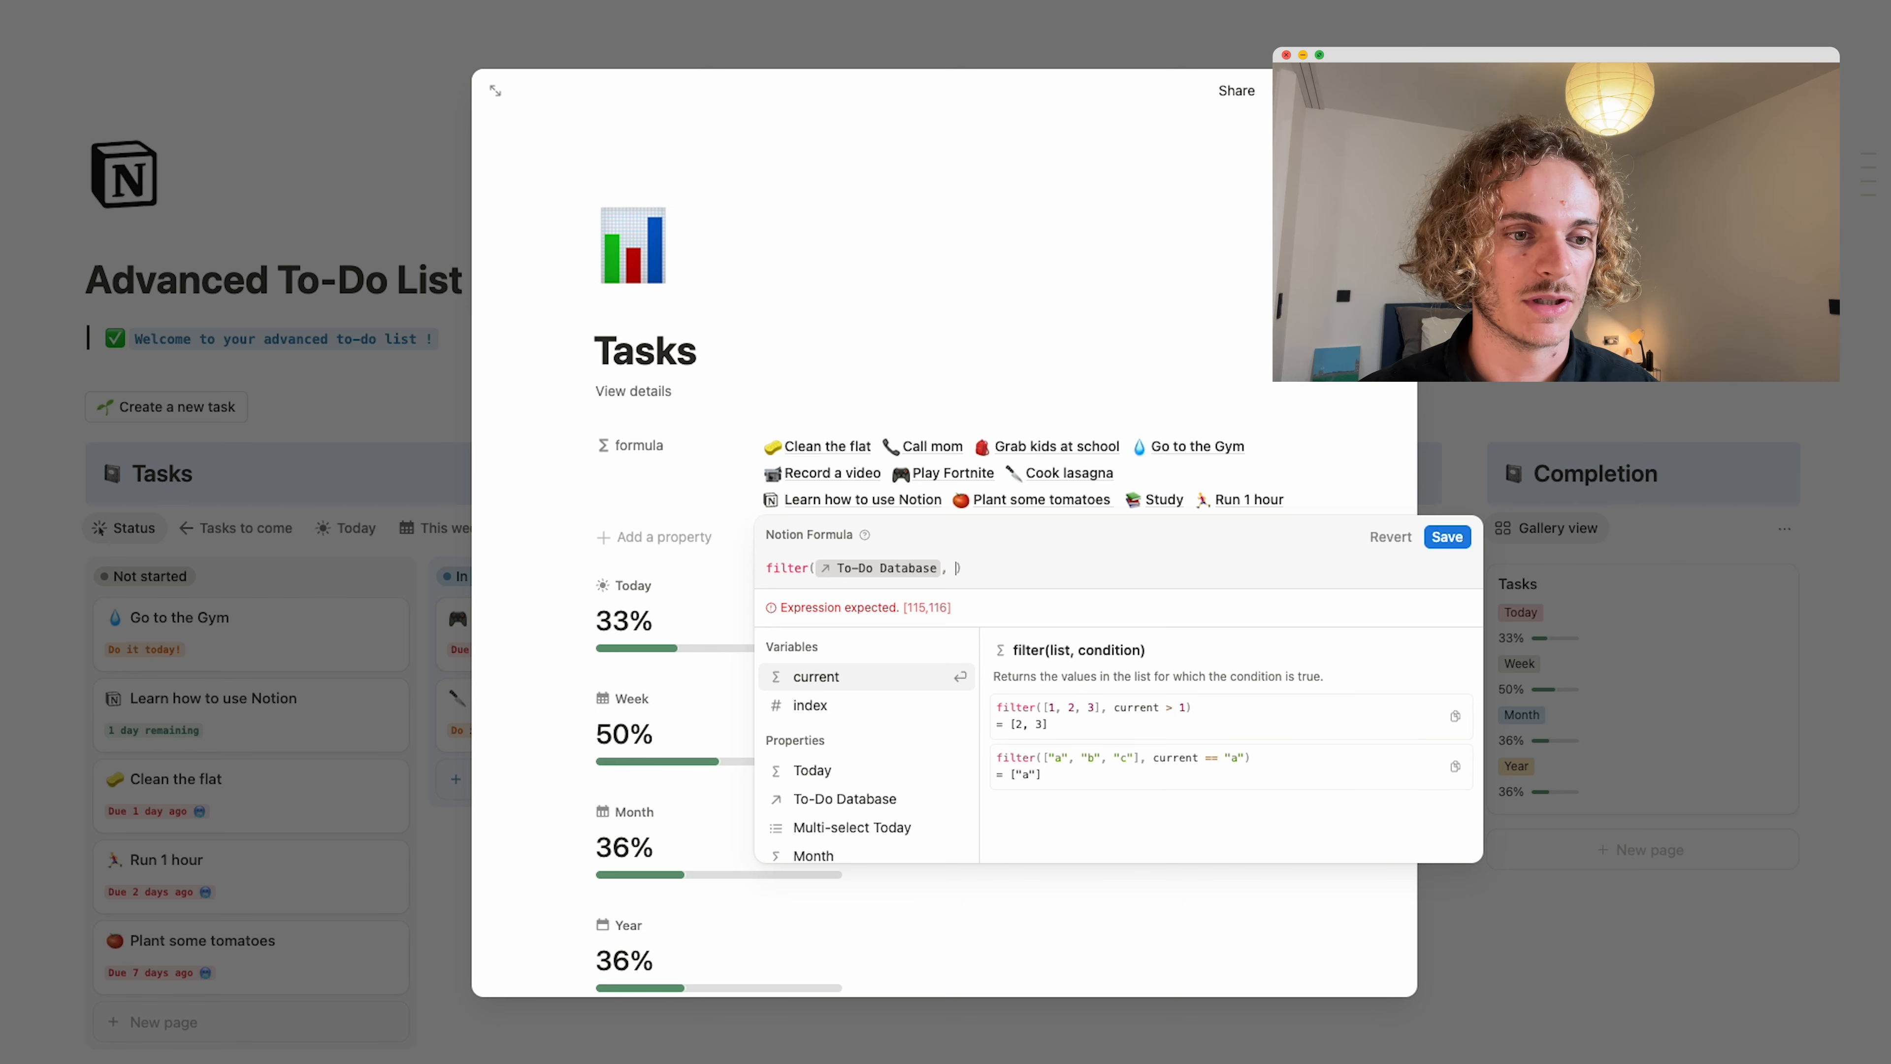
type("da")
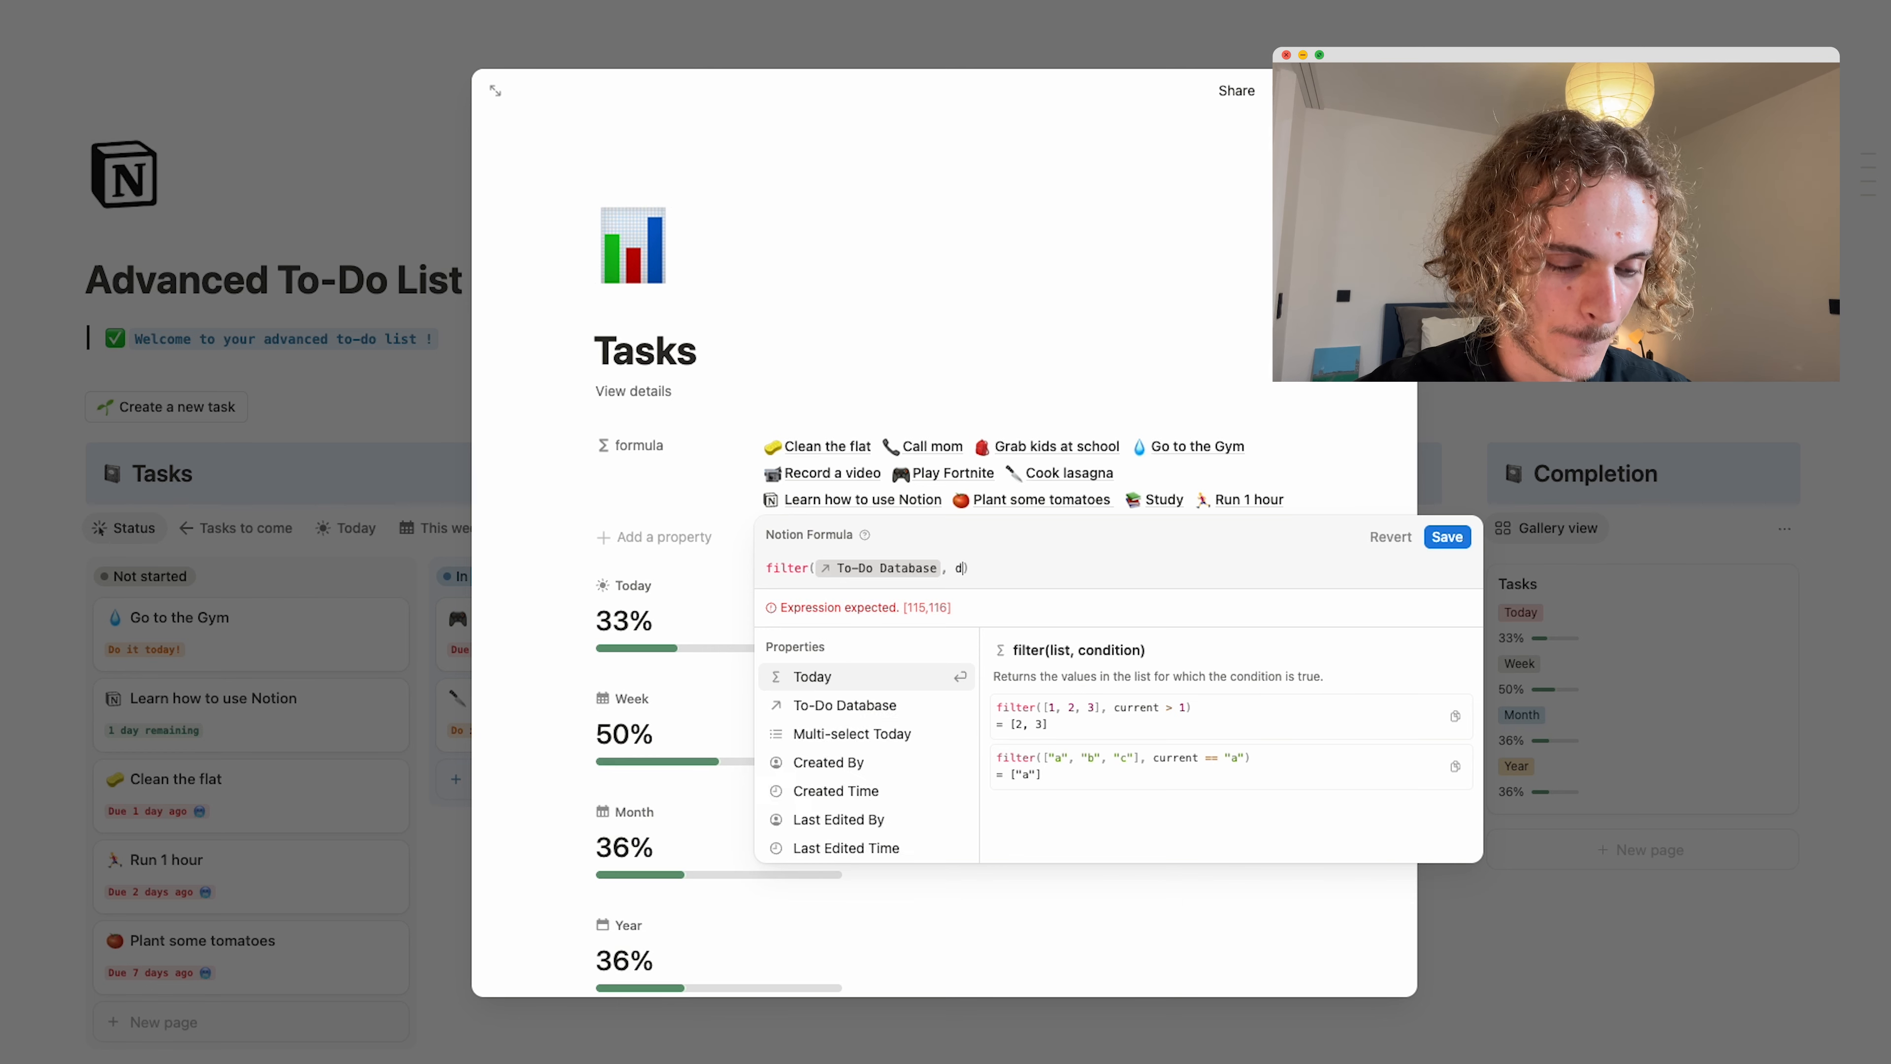
key("BackSpace")
key("BackSpace")
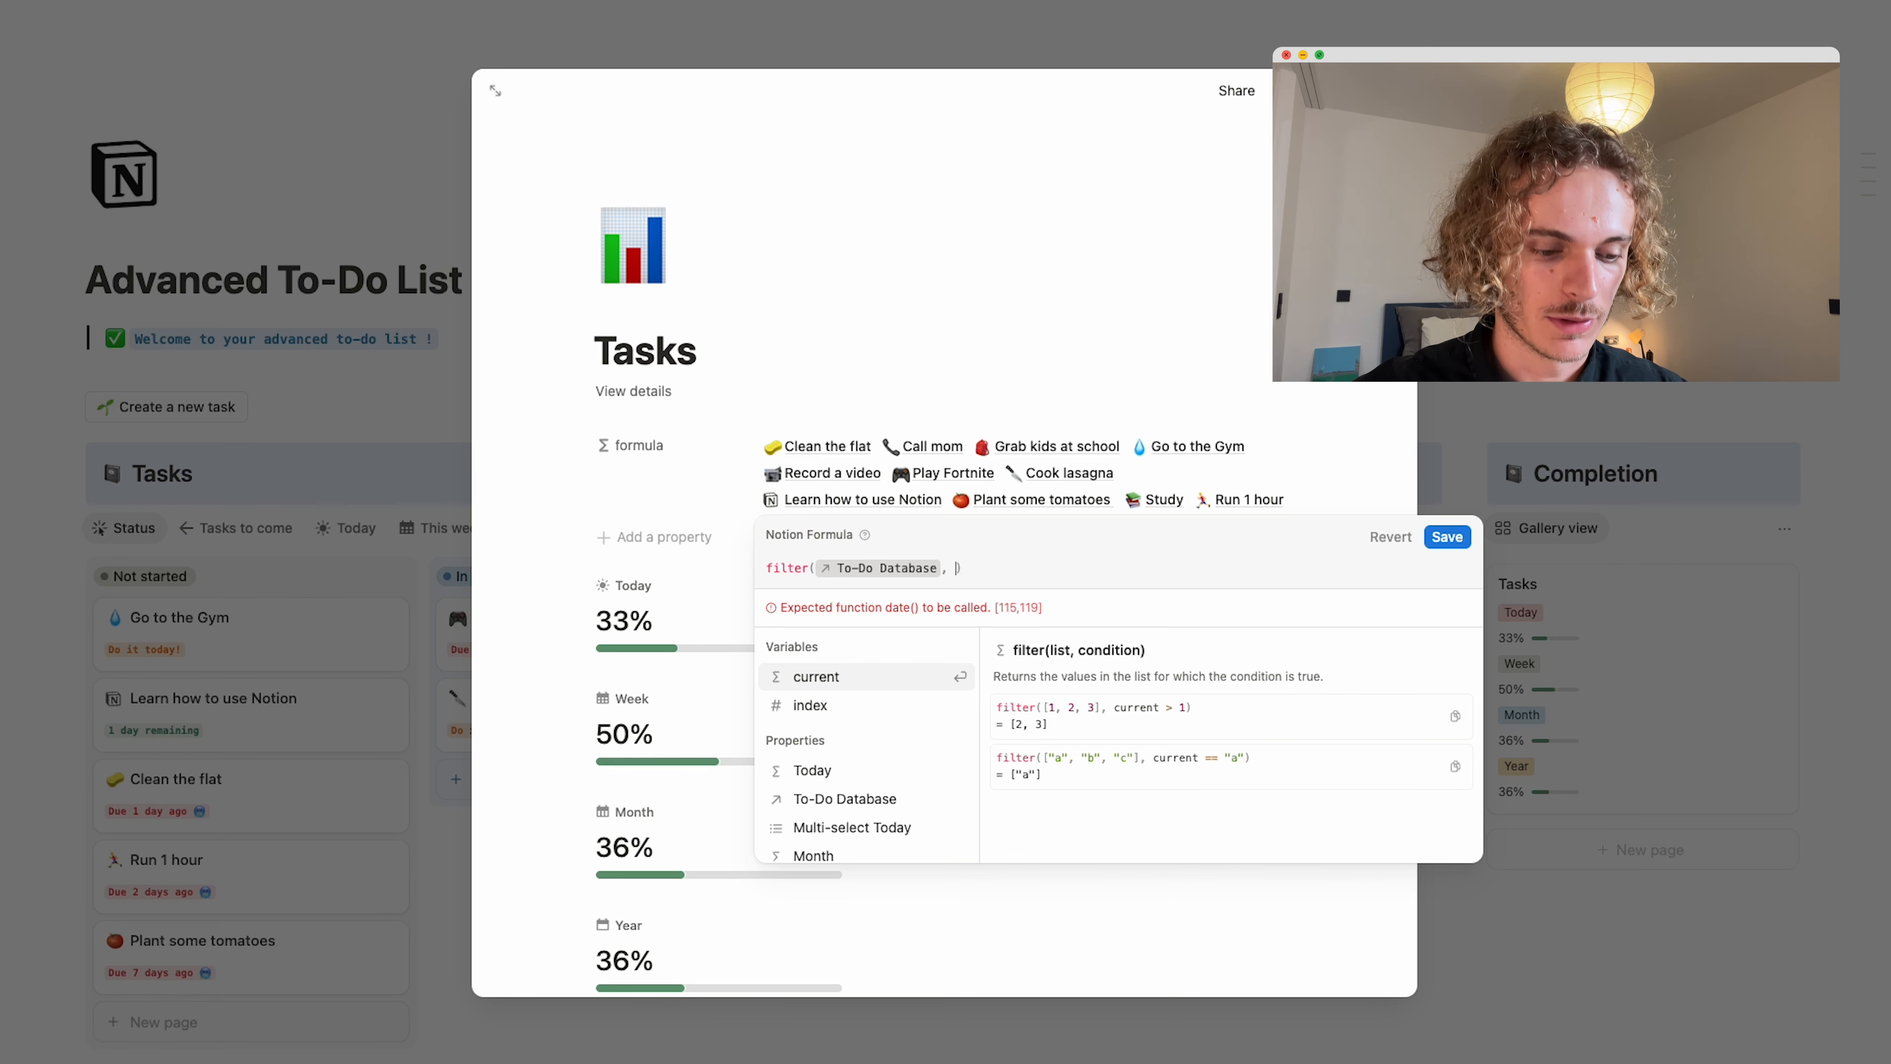
Complete the filter condition as current.Due date == today() and save the formula.
type("current.")
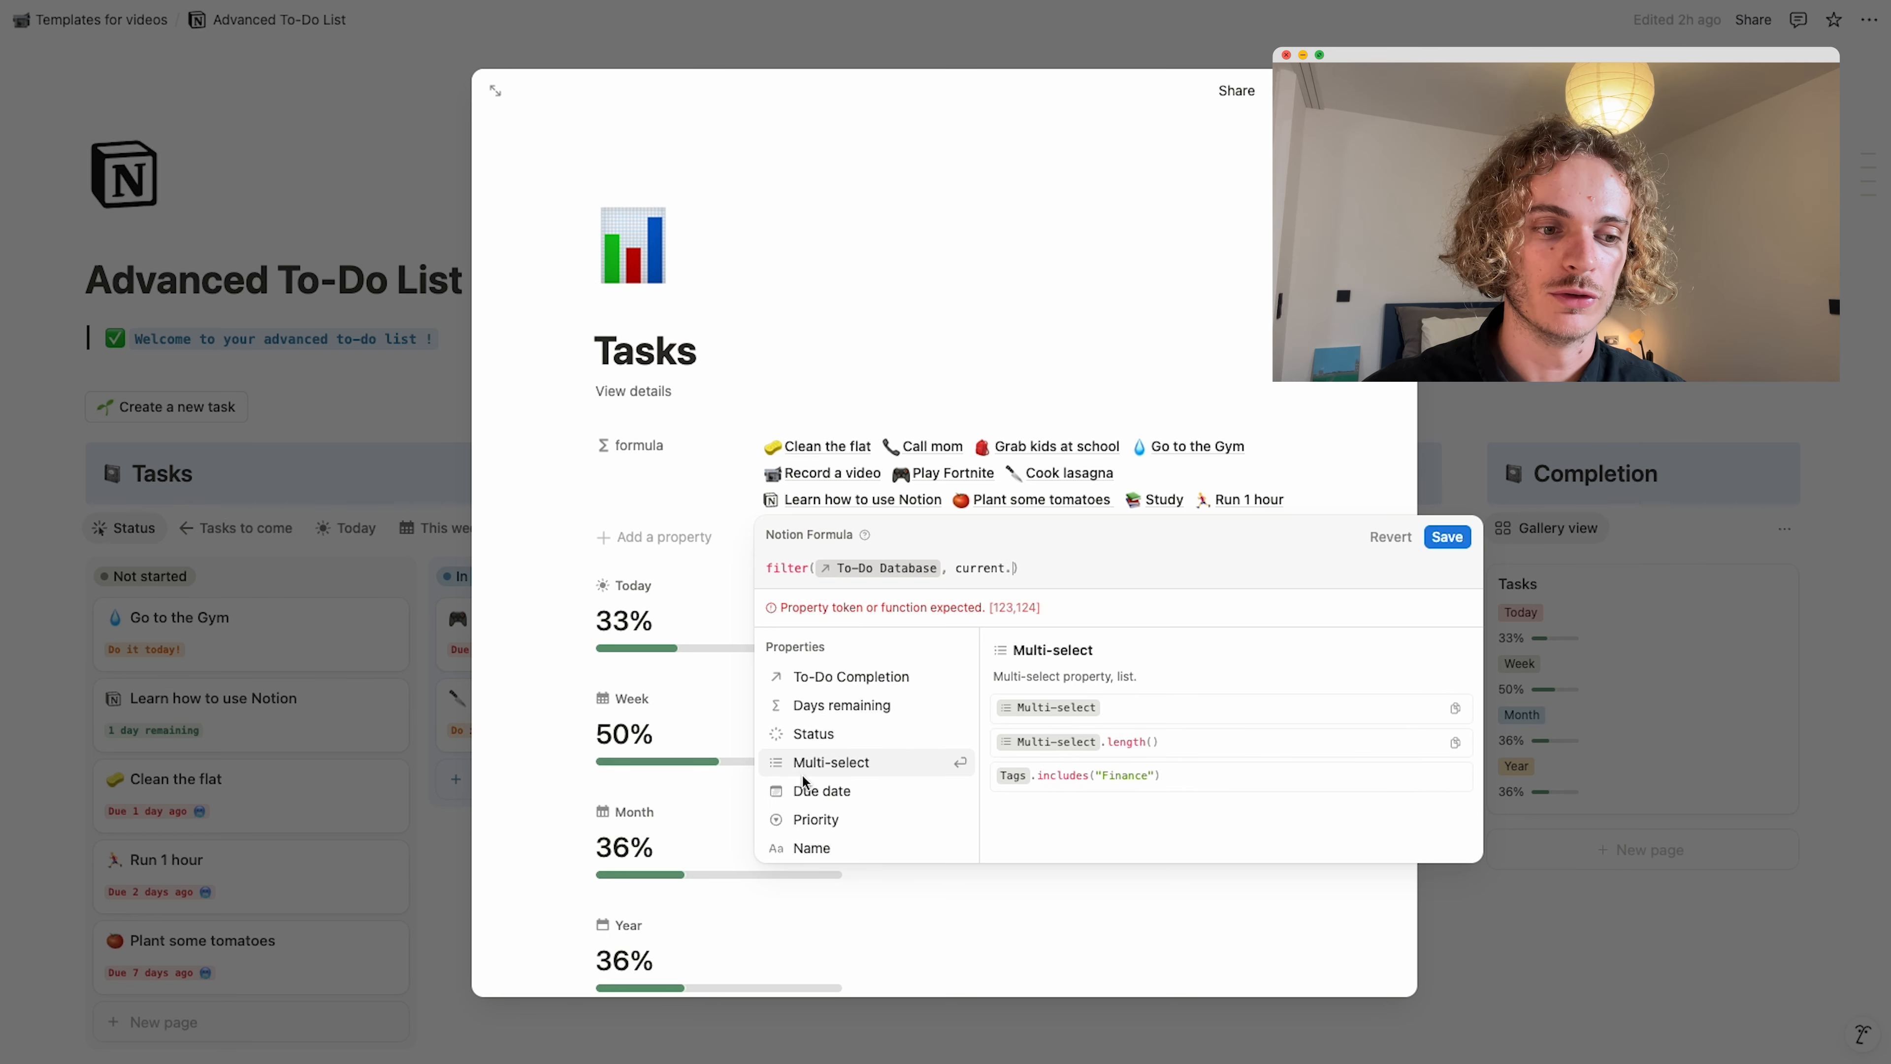
left_click(805, 791)
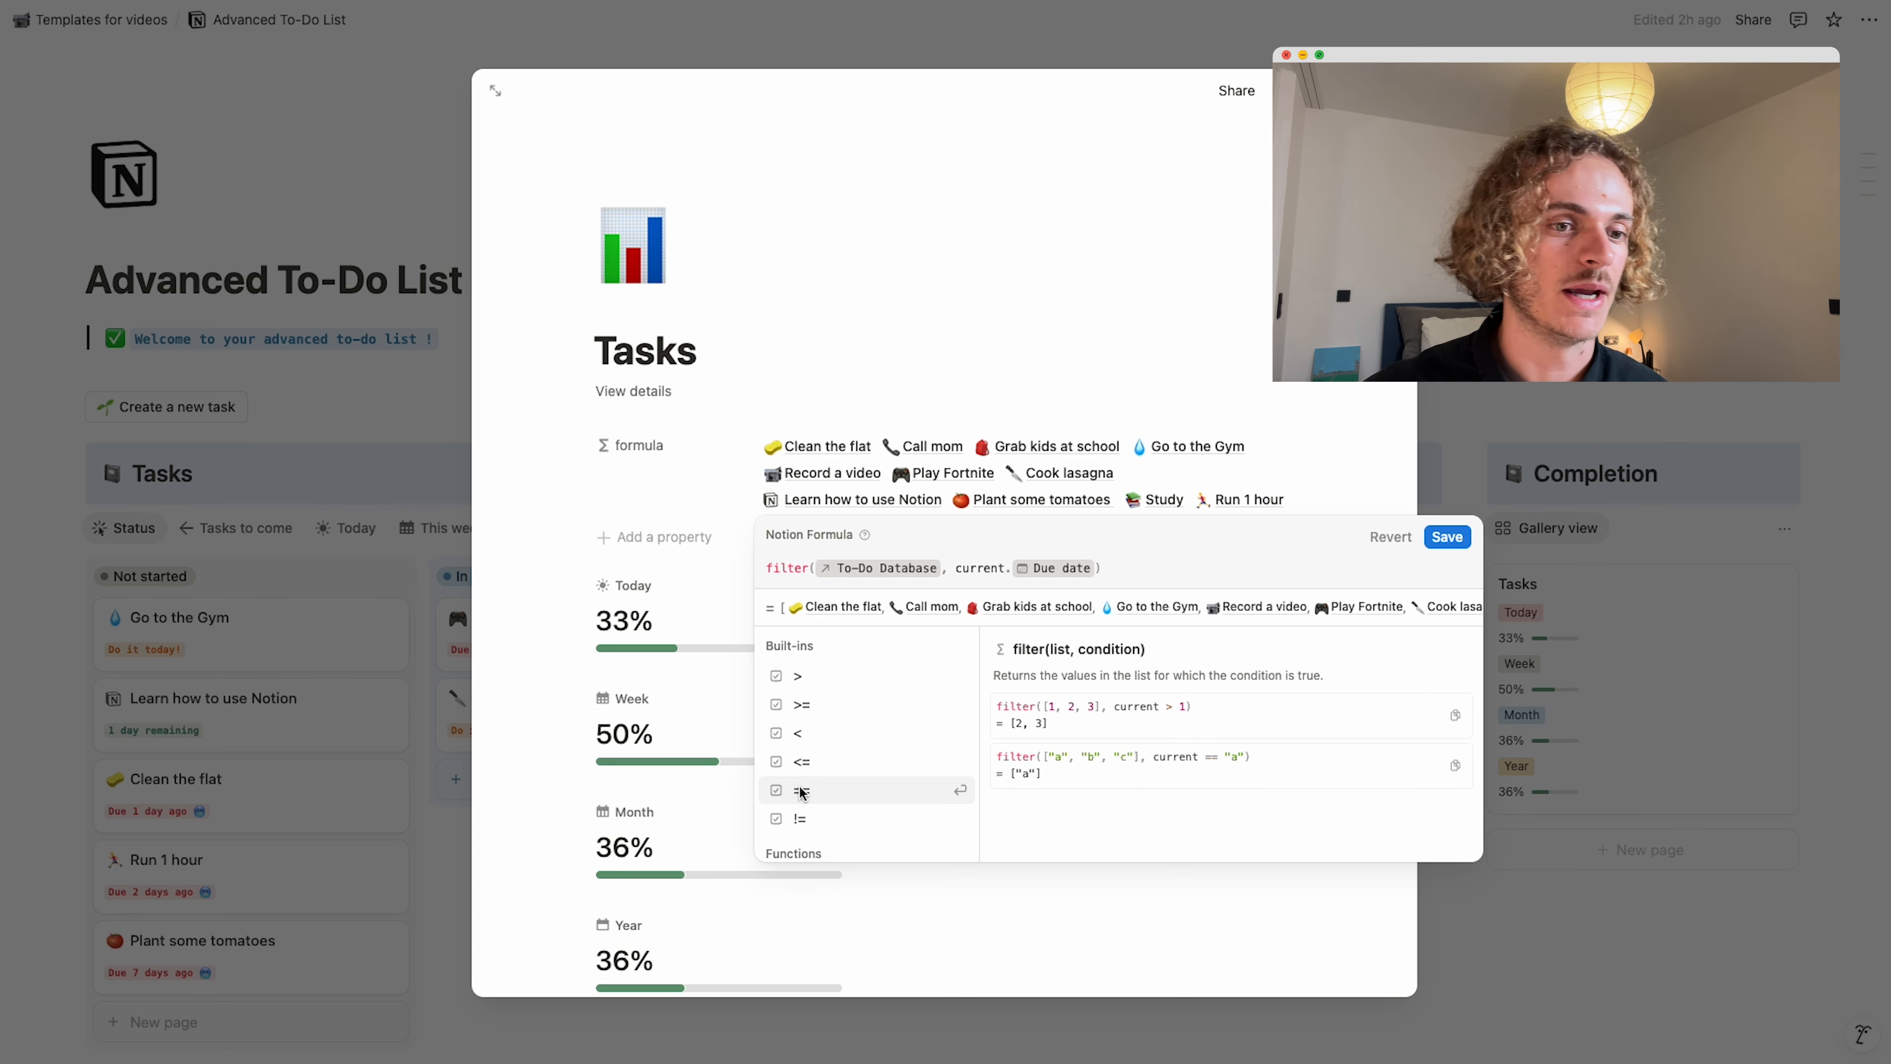
left_click(802, 791)
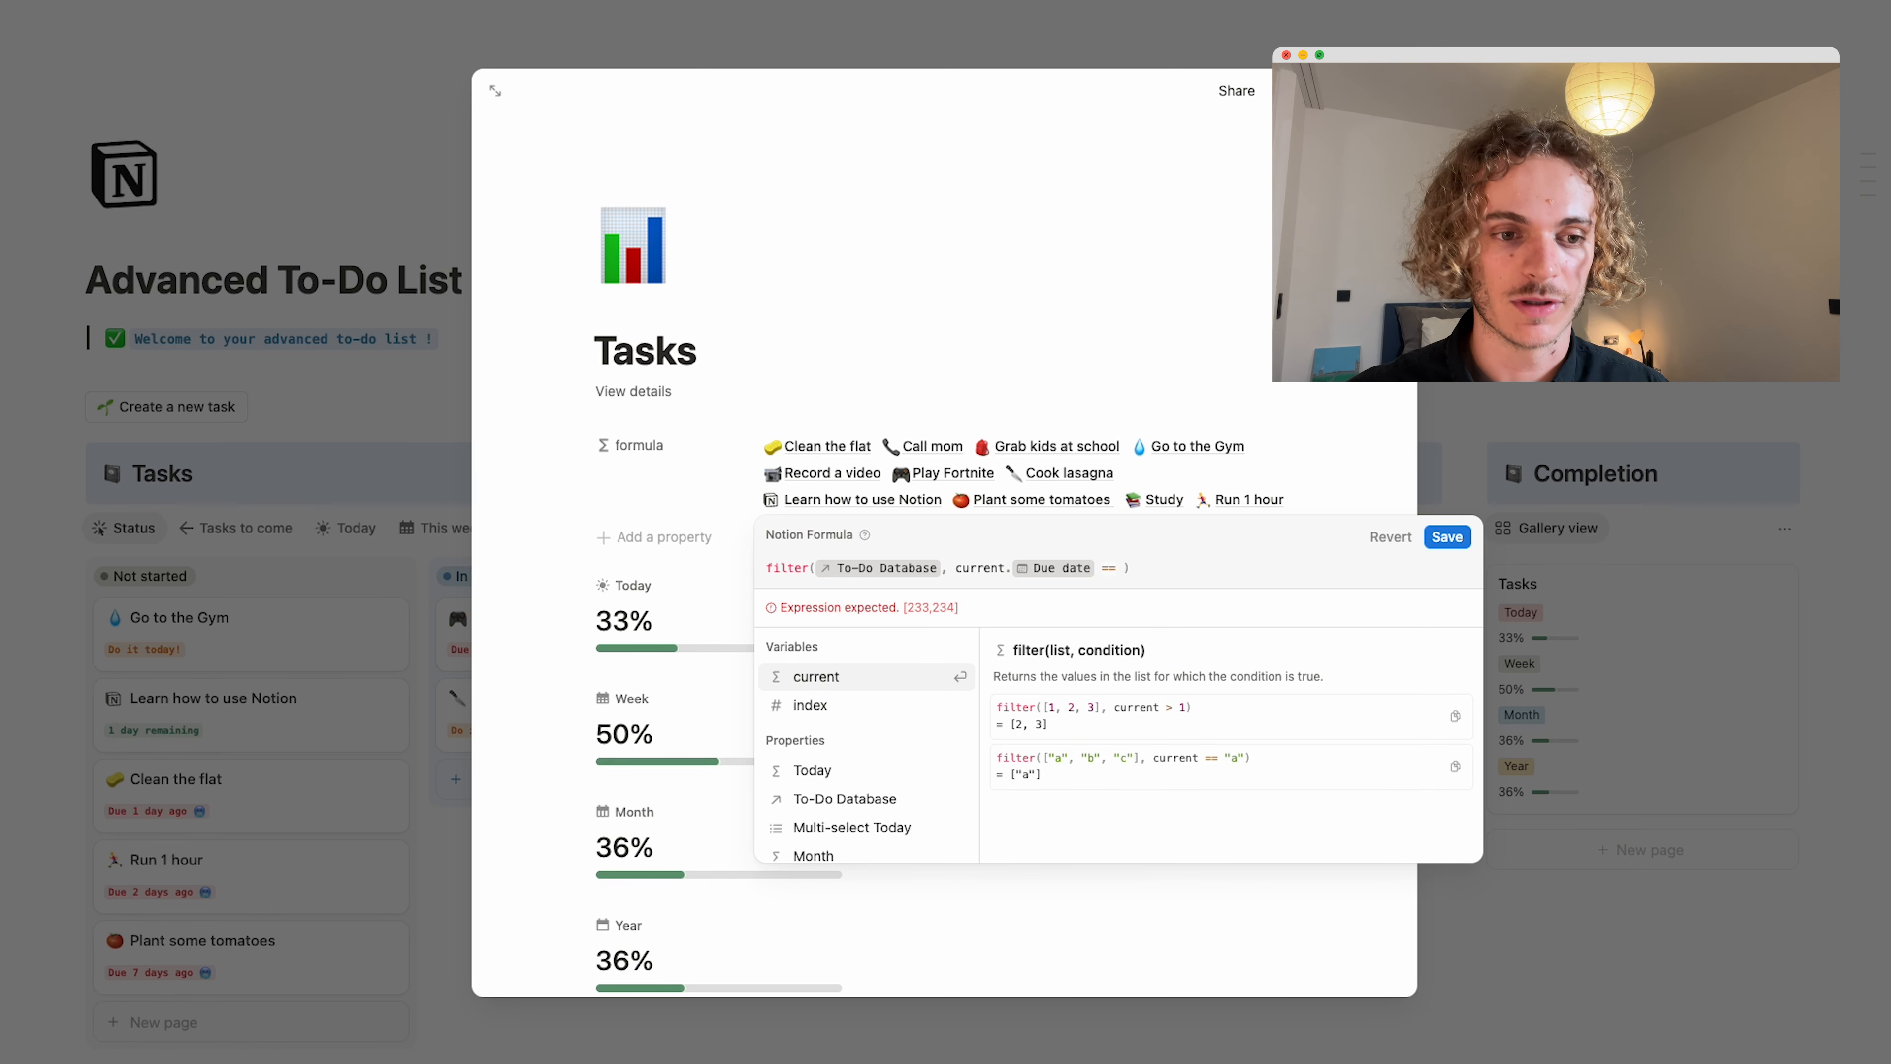
type("today()")
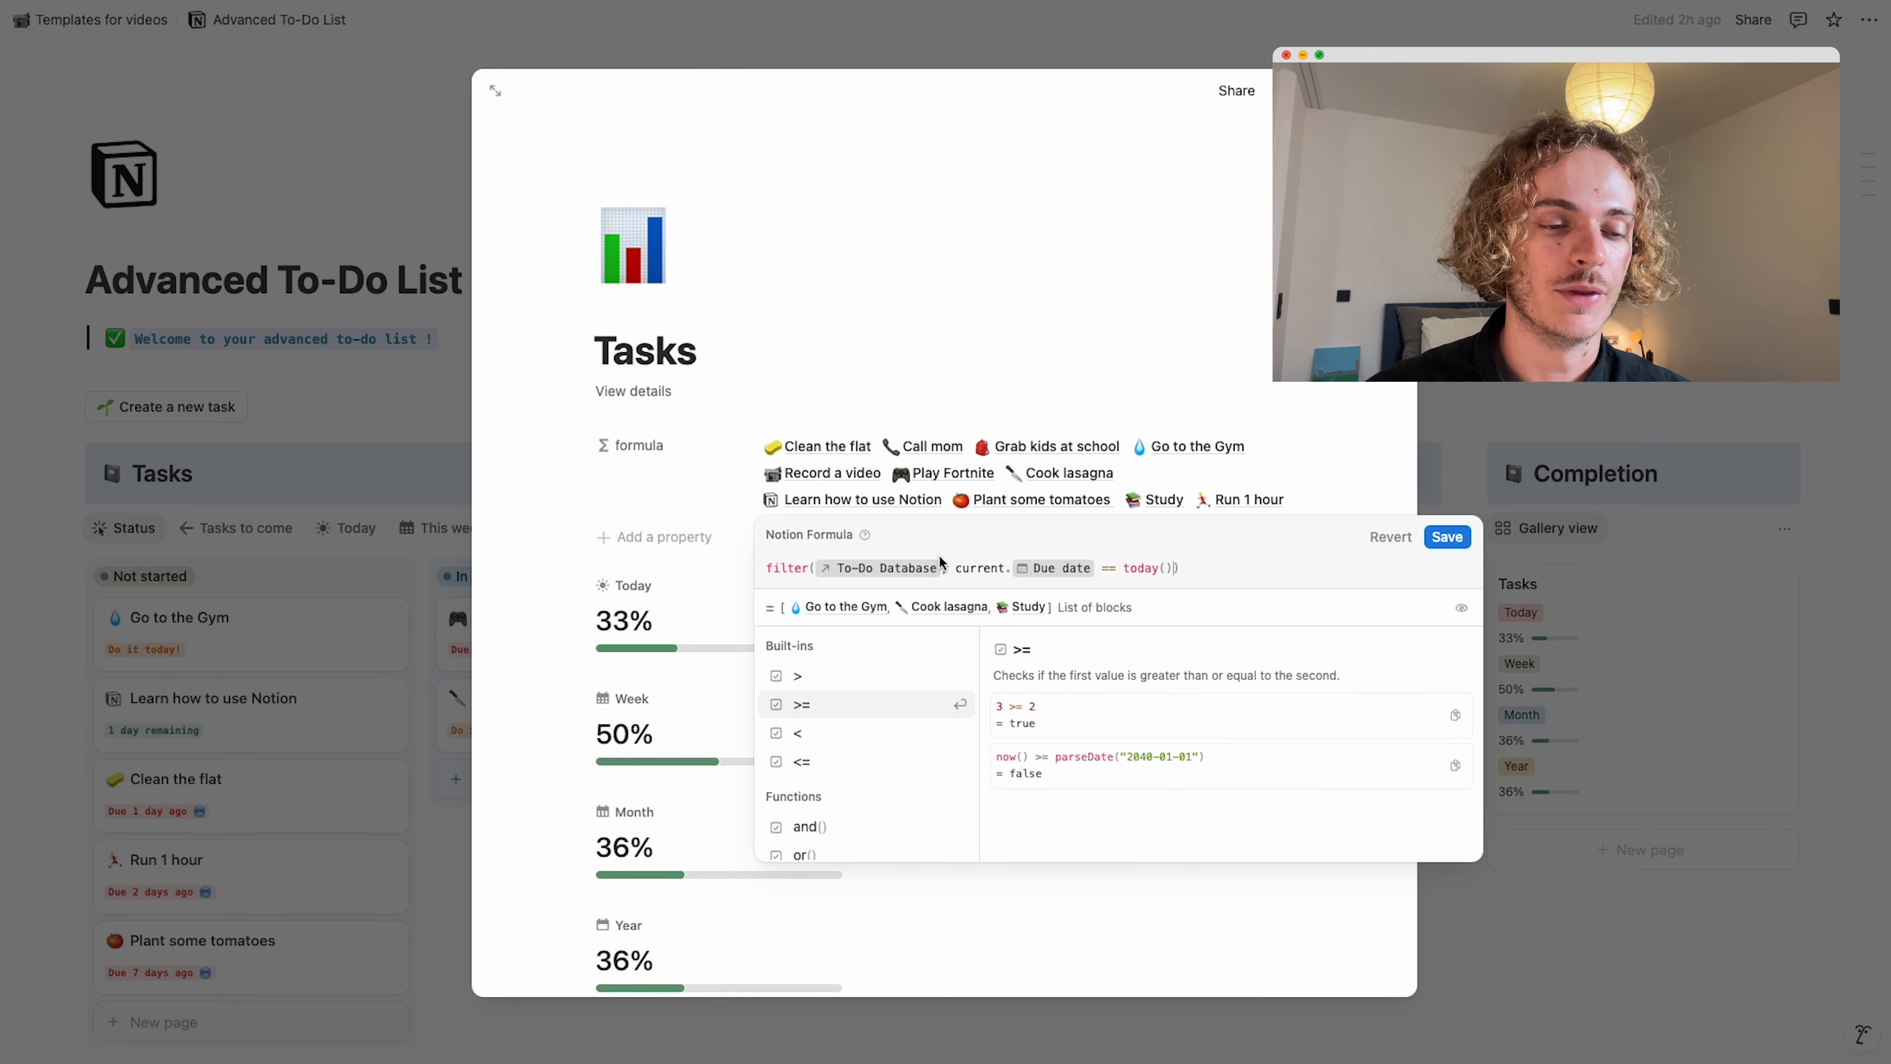
left_click(1447, 536)
Close the Tasks page and examine which tasks fall on today's date in the Calendar view.
left_click(468, 774)
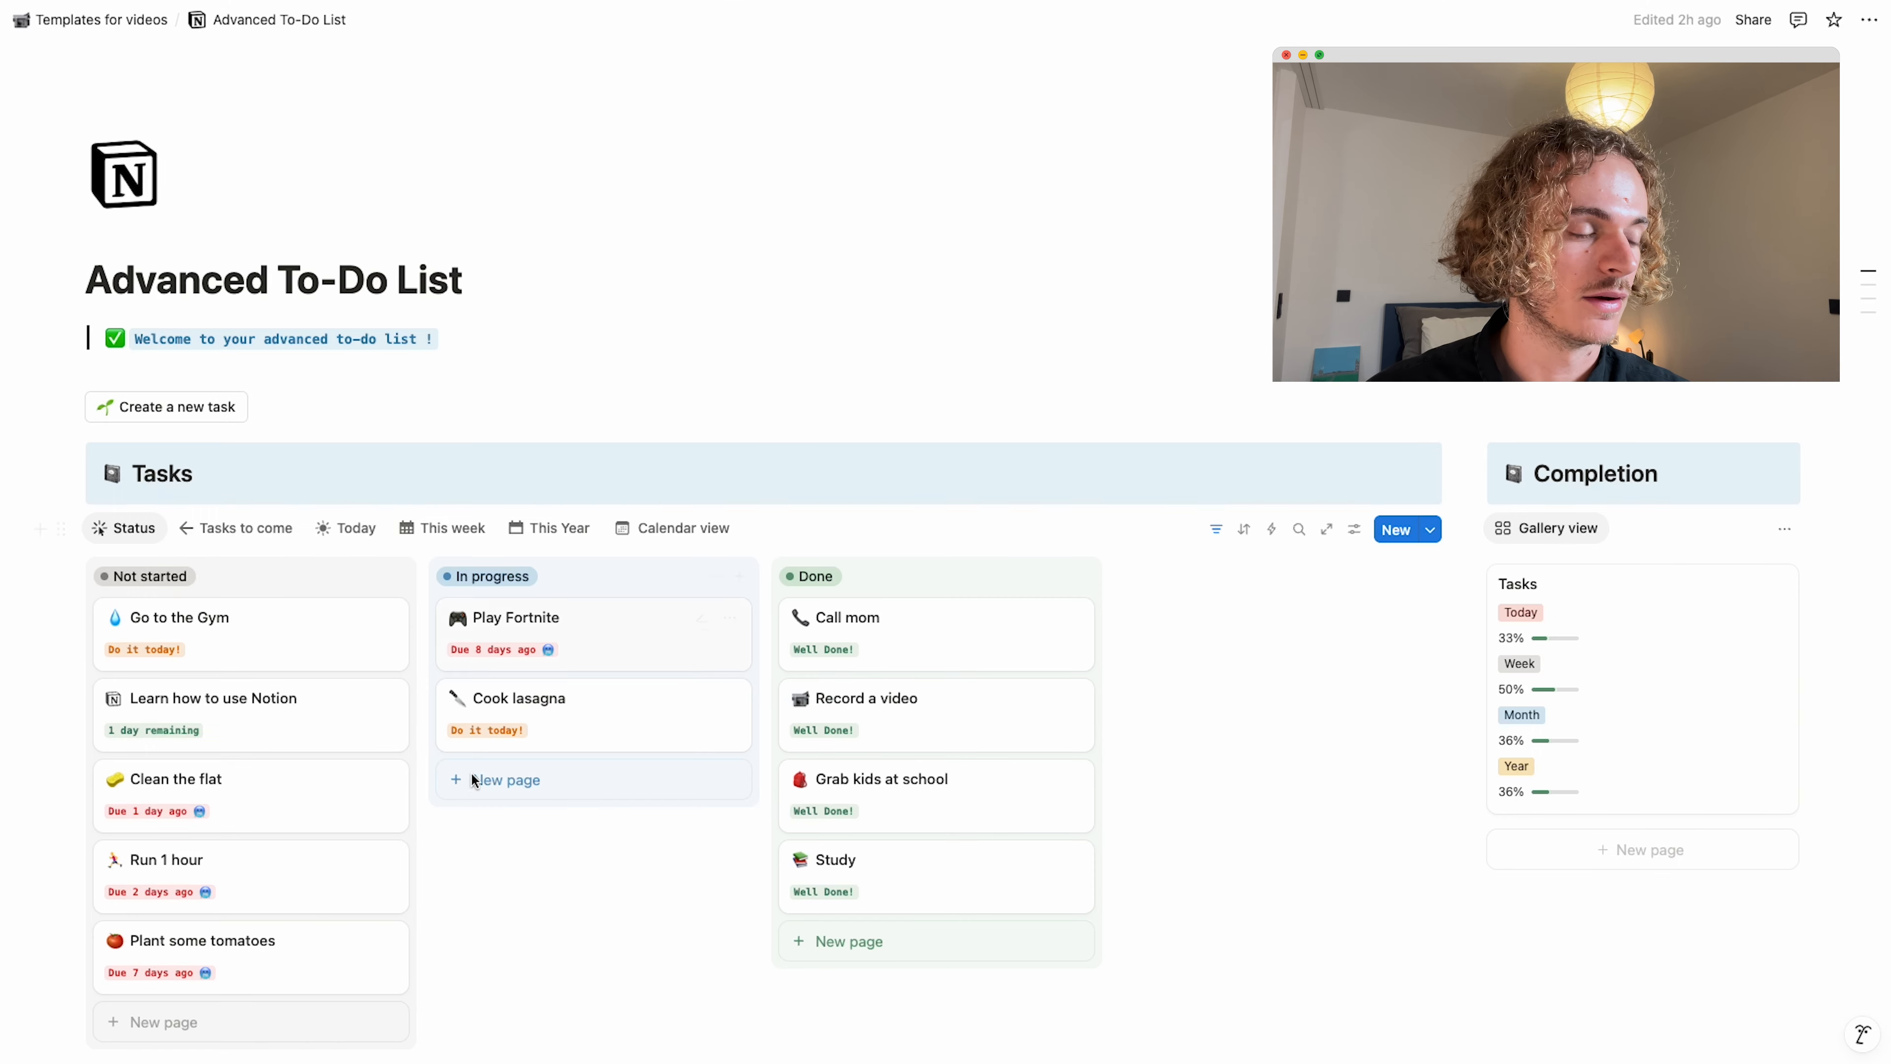
left_click(673, 528)
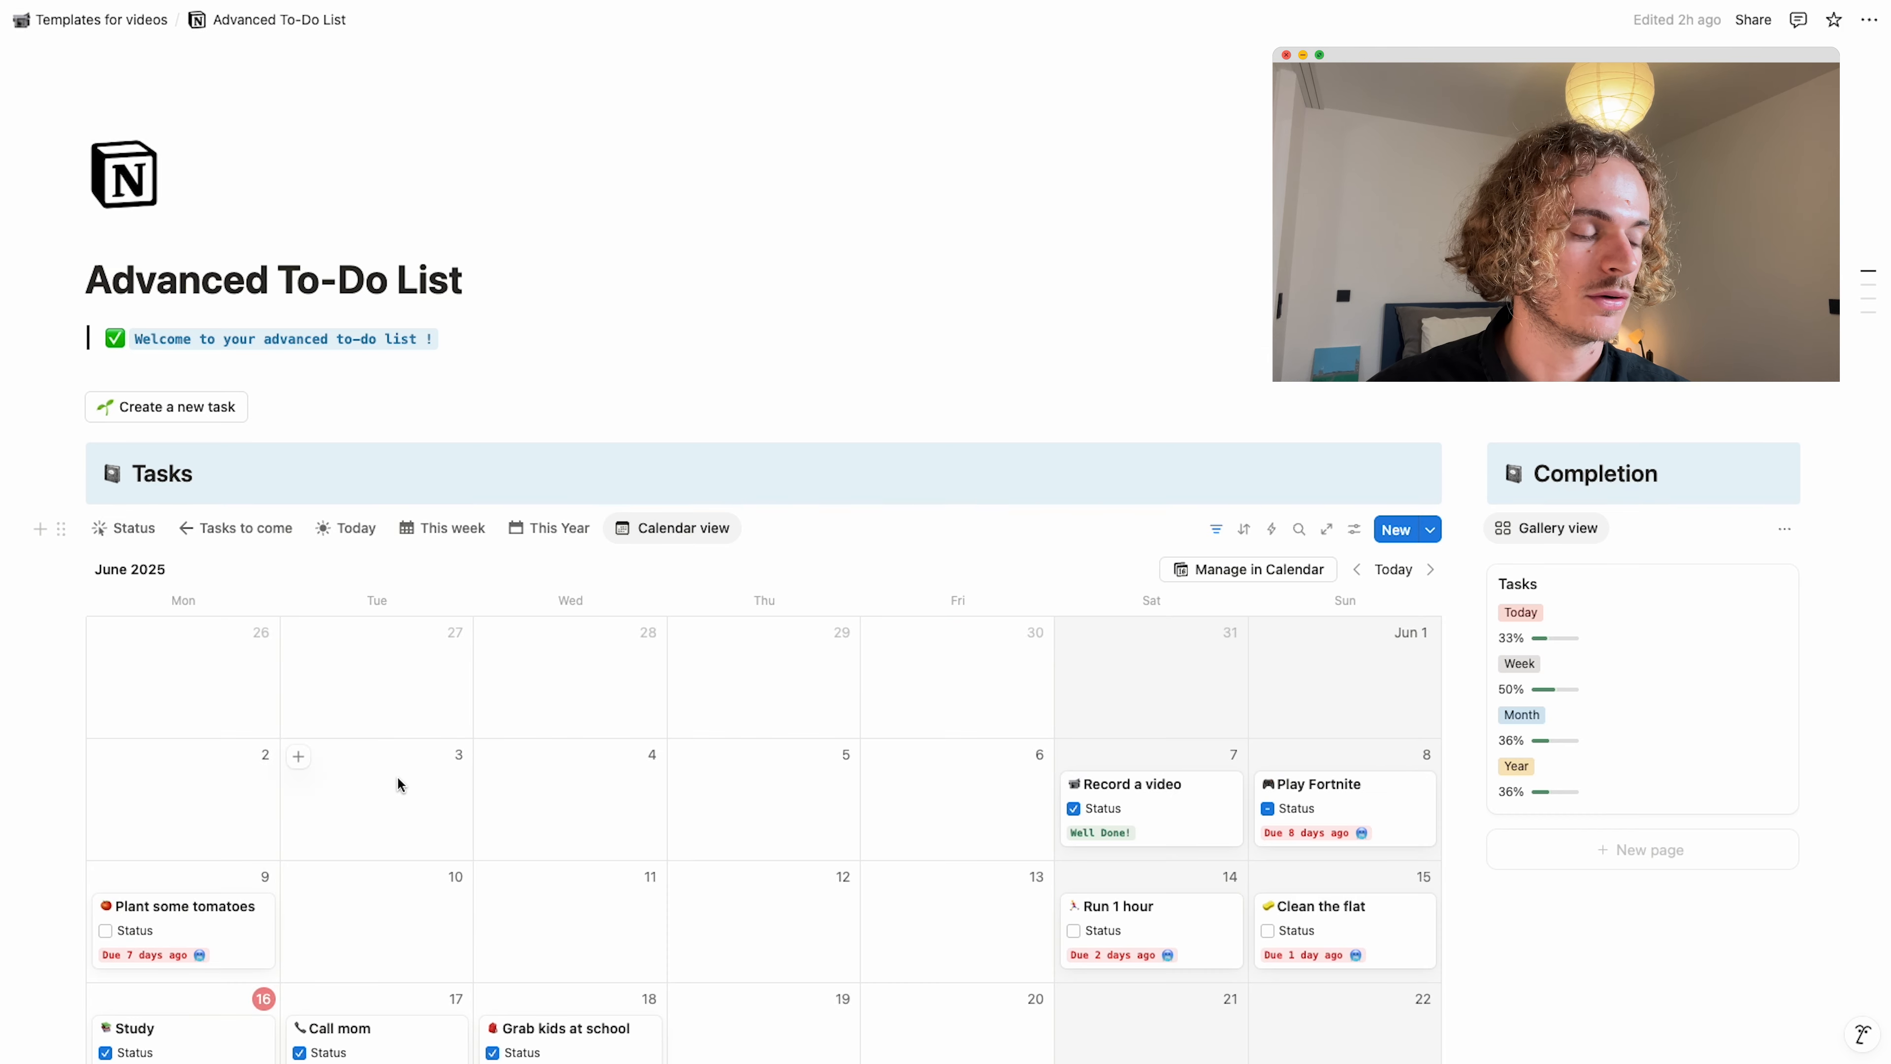
scroll(400, 786, "down", 3)
scroll(400, 786, "down", 2)
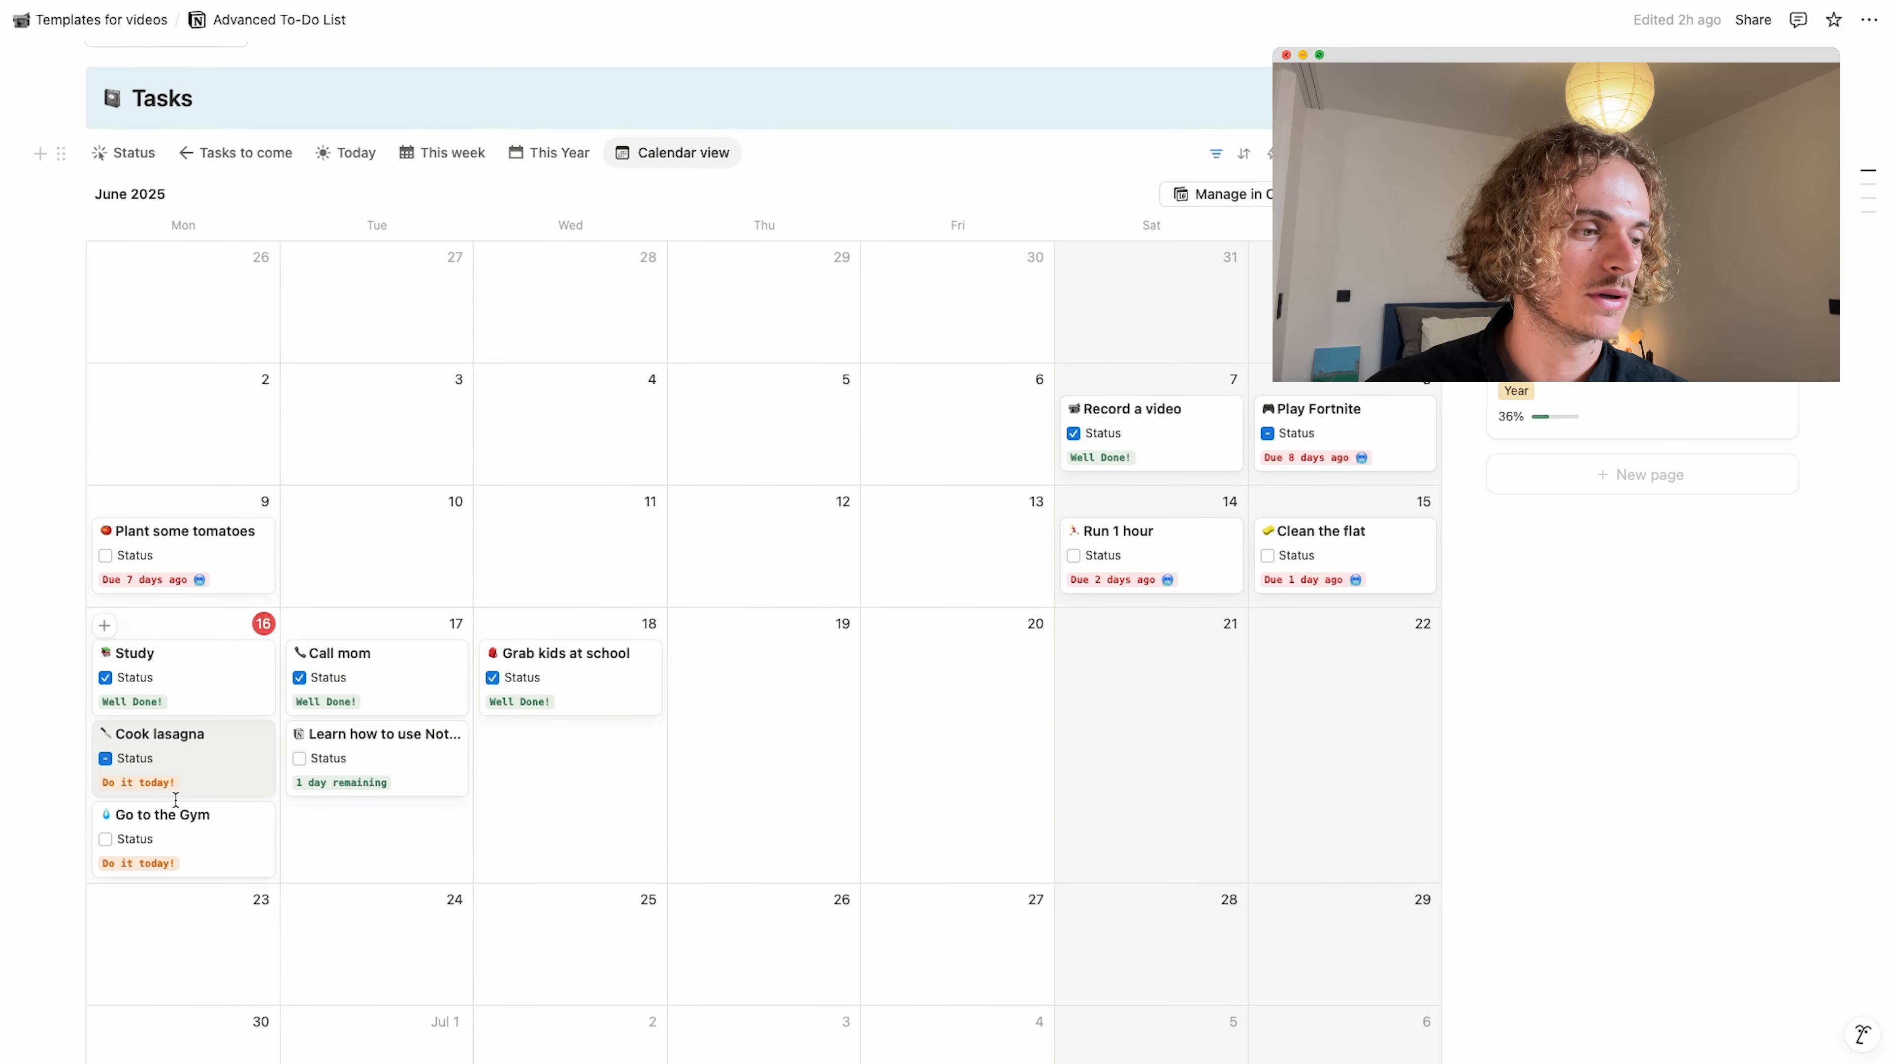
Reopen the Tasks completion page and replace the filter formula with a sort() function that takes To-Do Database as its list, followed by a comma.
scroll(538, 374, "up", 2)
left_click(1638, 418)
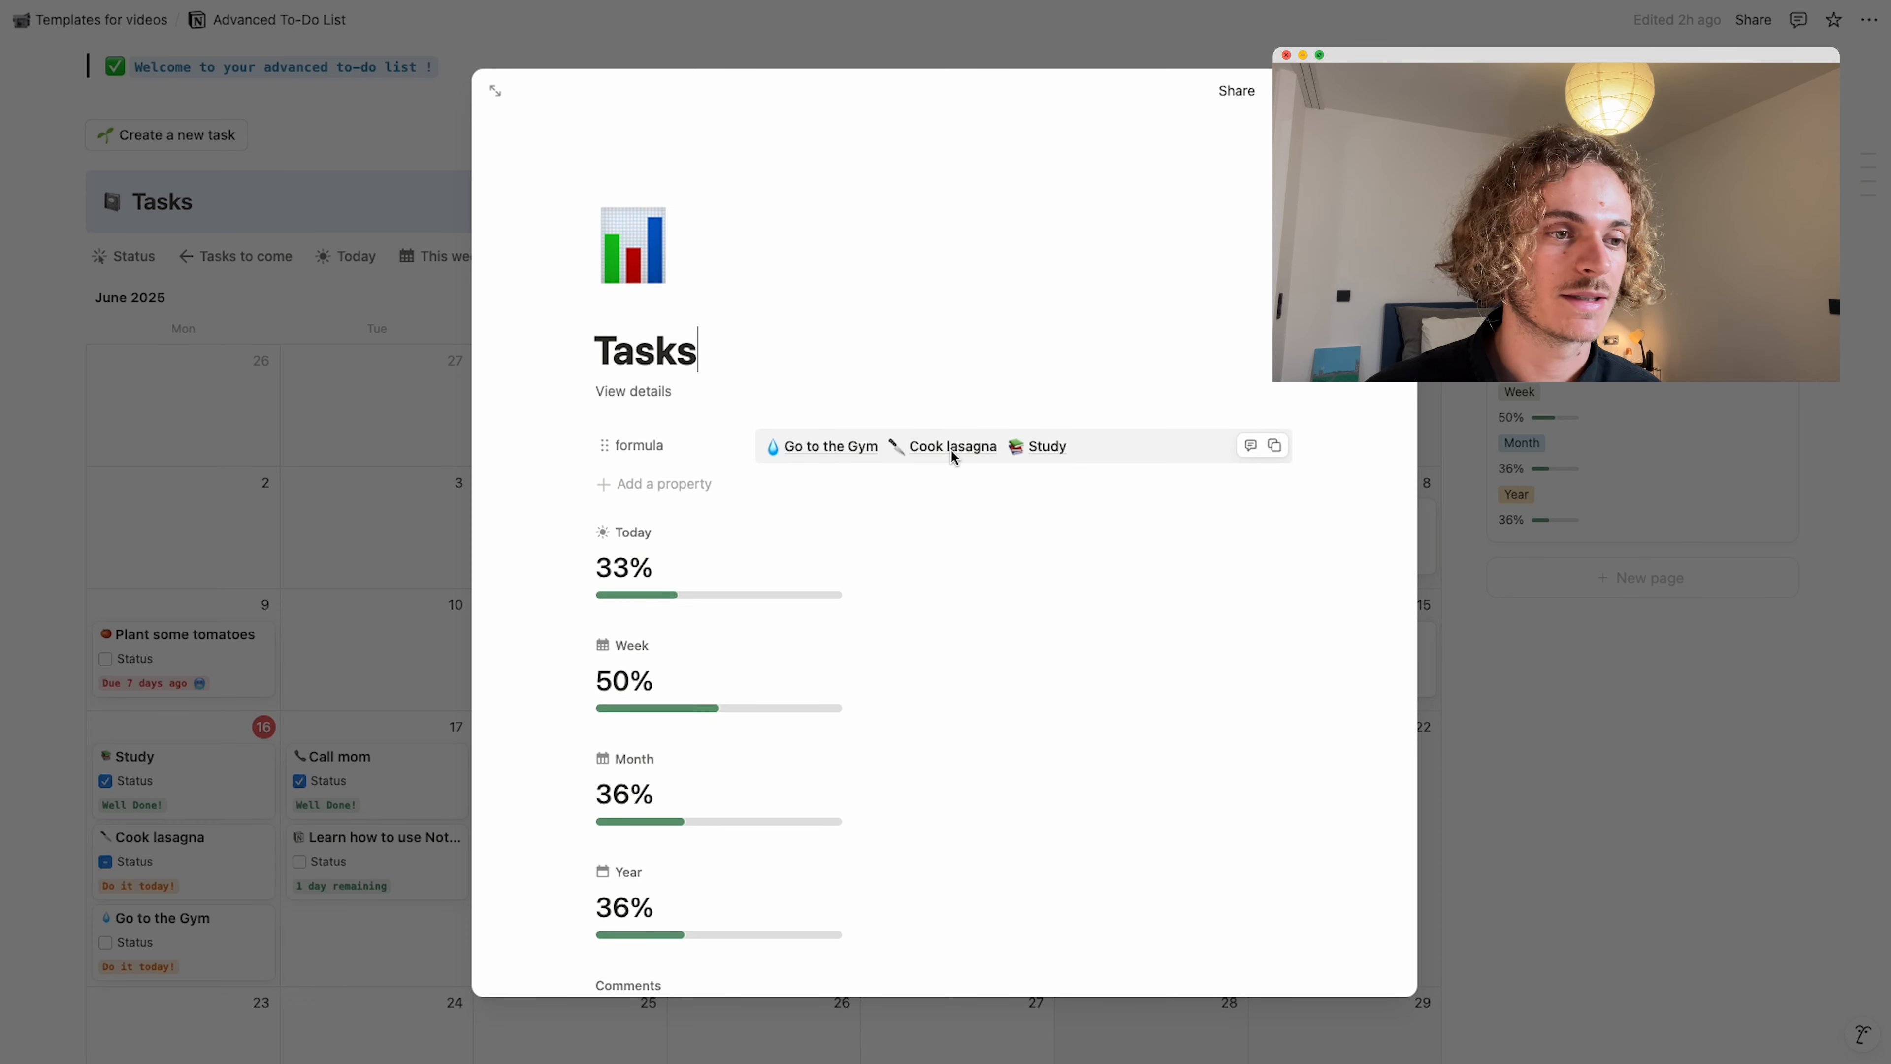
left_click(1105, 445)
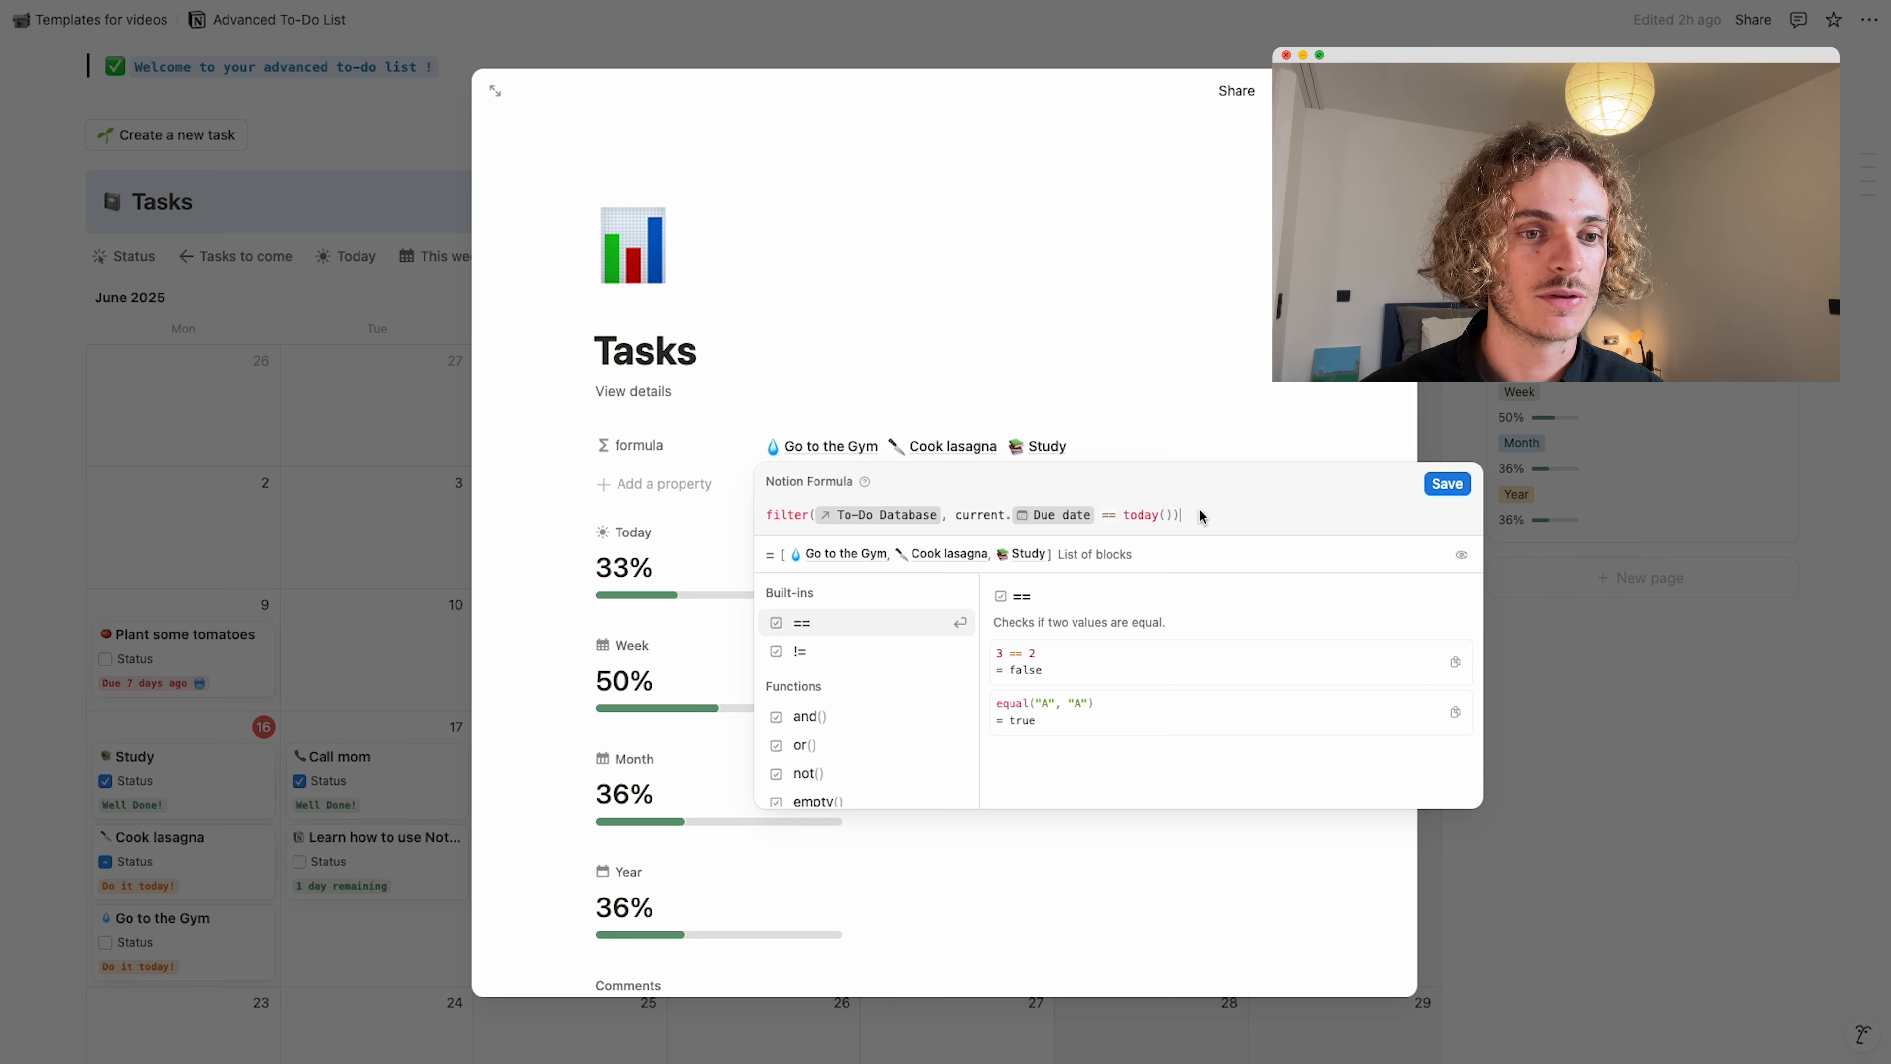
left_click_drag(1199, 515, 693, 530)
key("BackSpace")
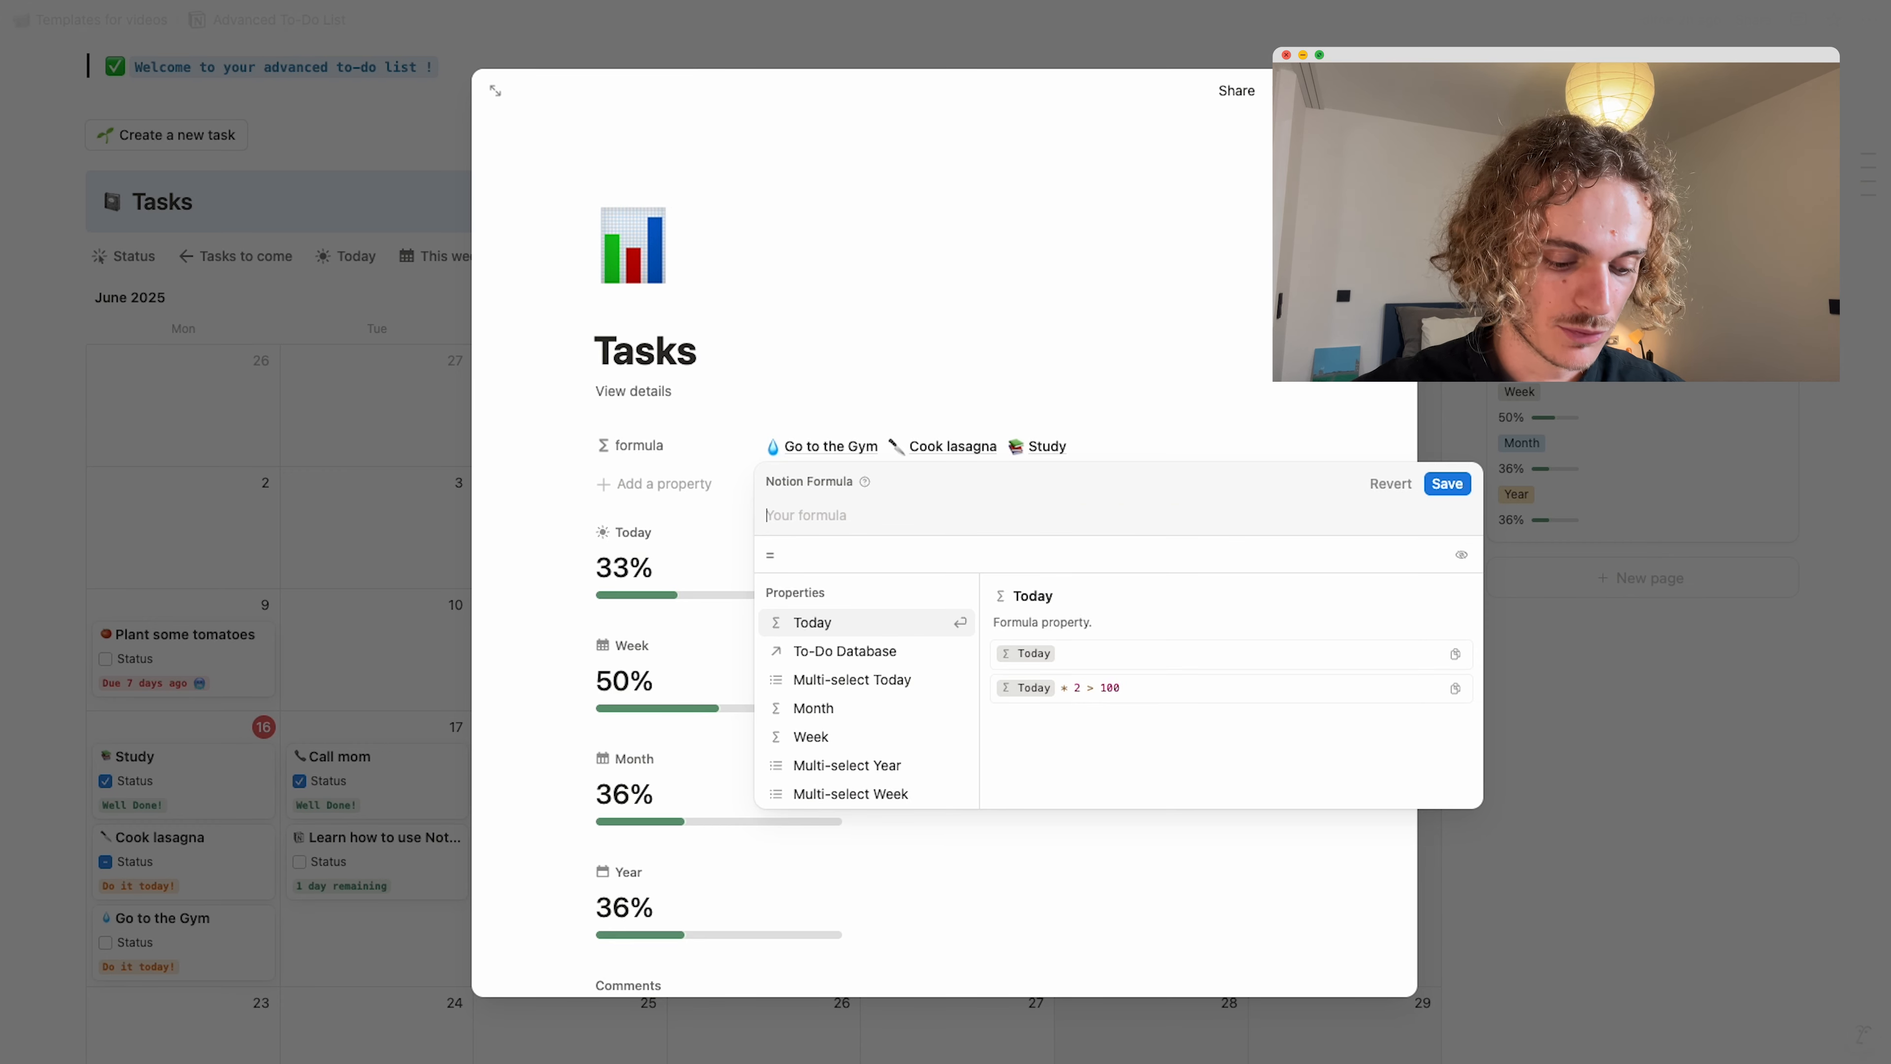
type("sort")
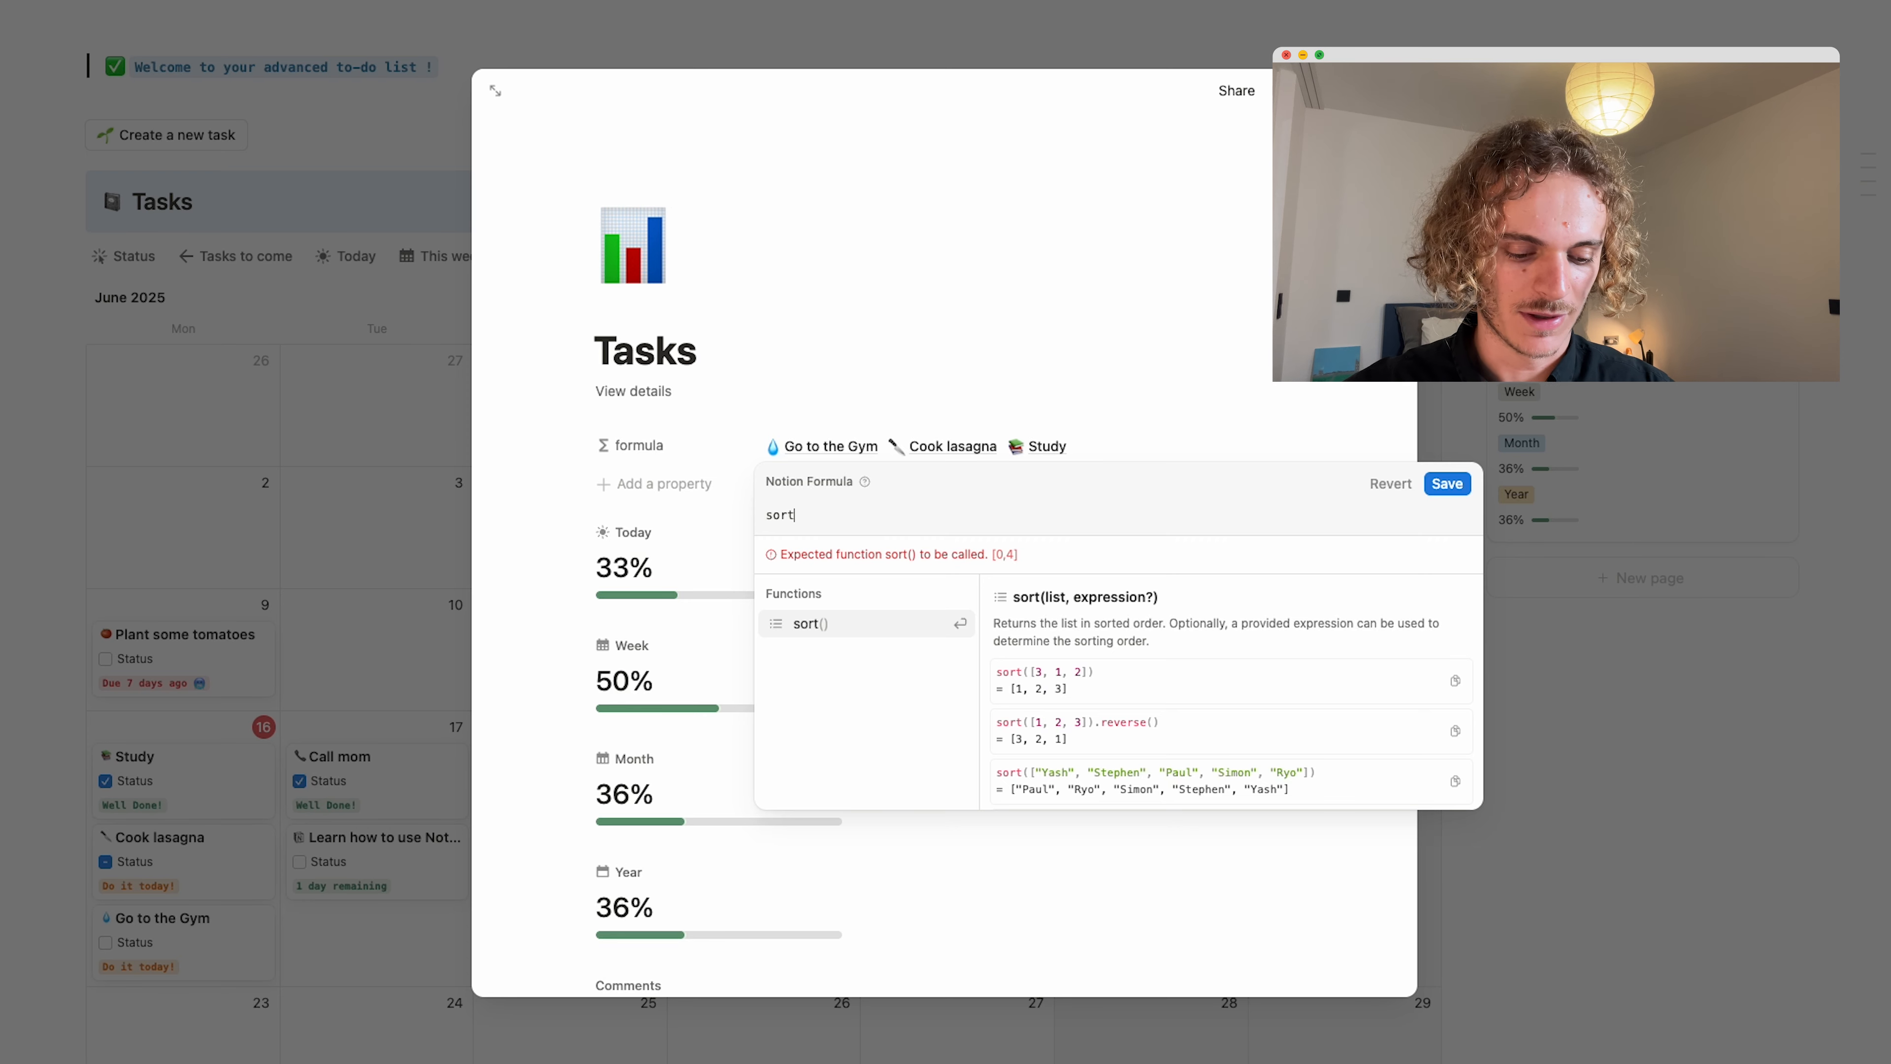
type("(")
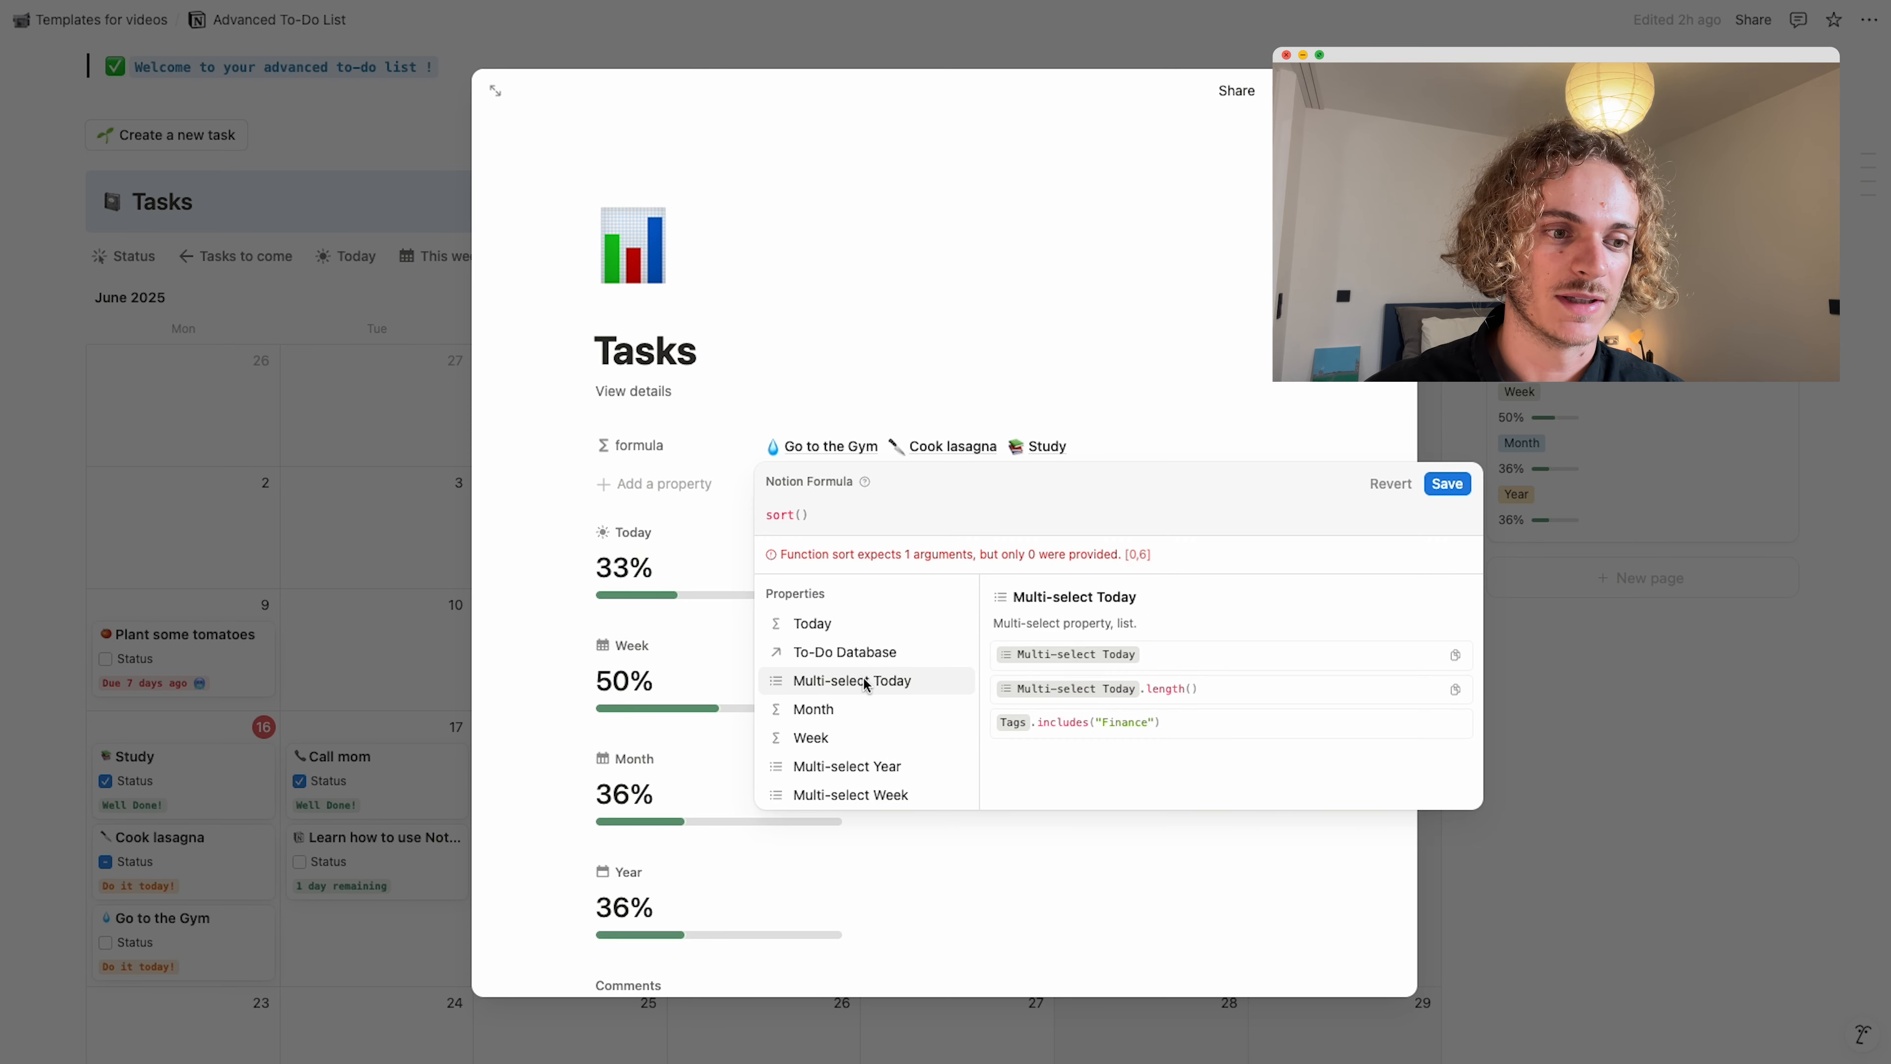
left_click(861, 655)
type(",")
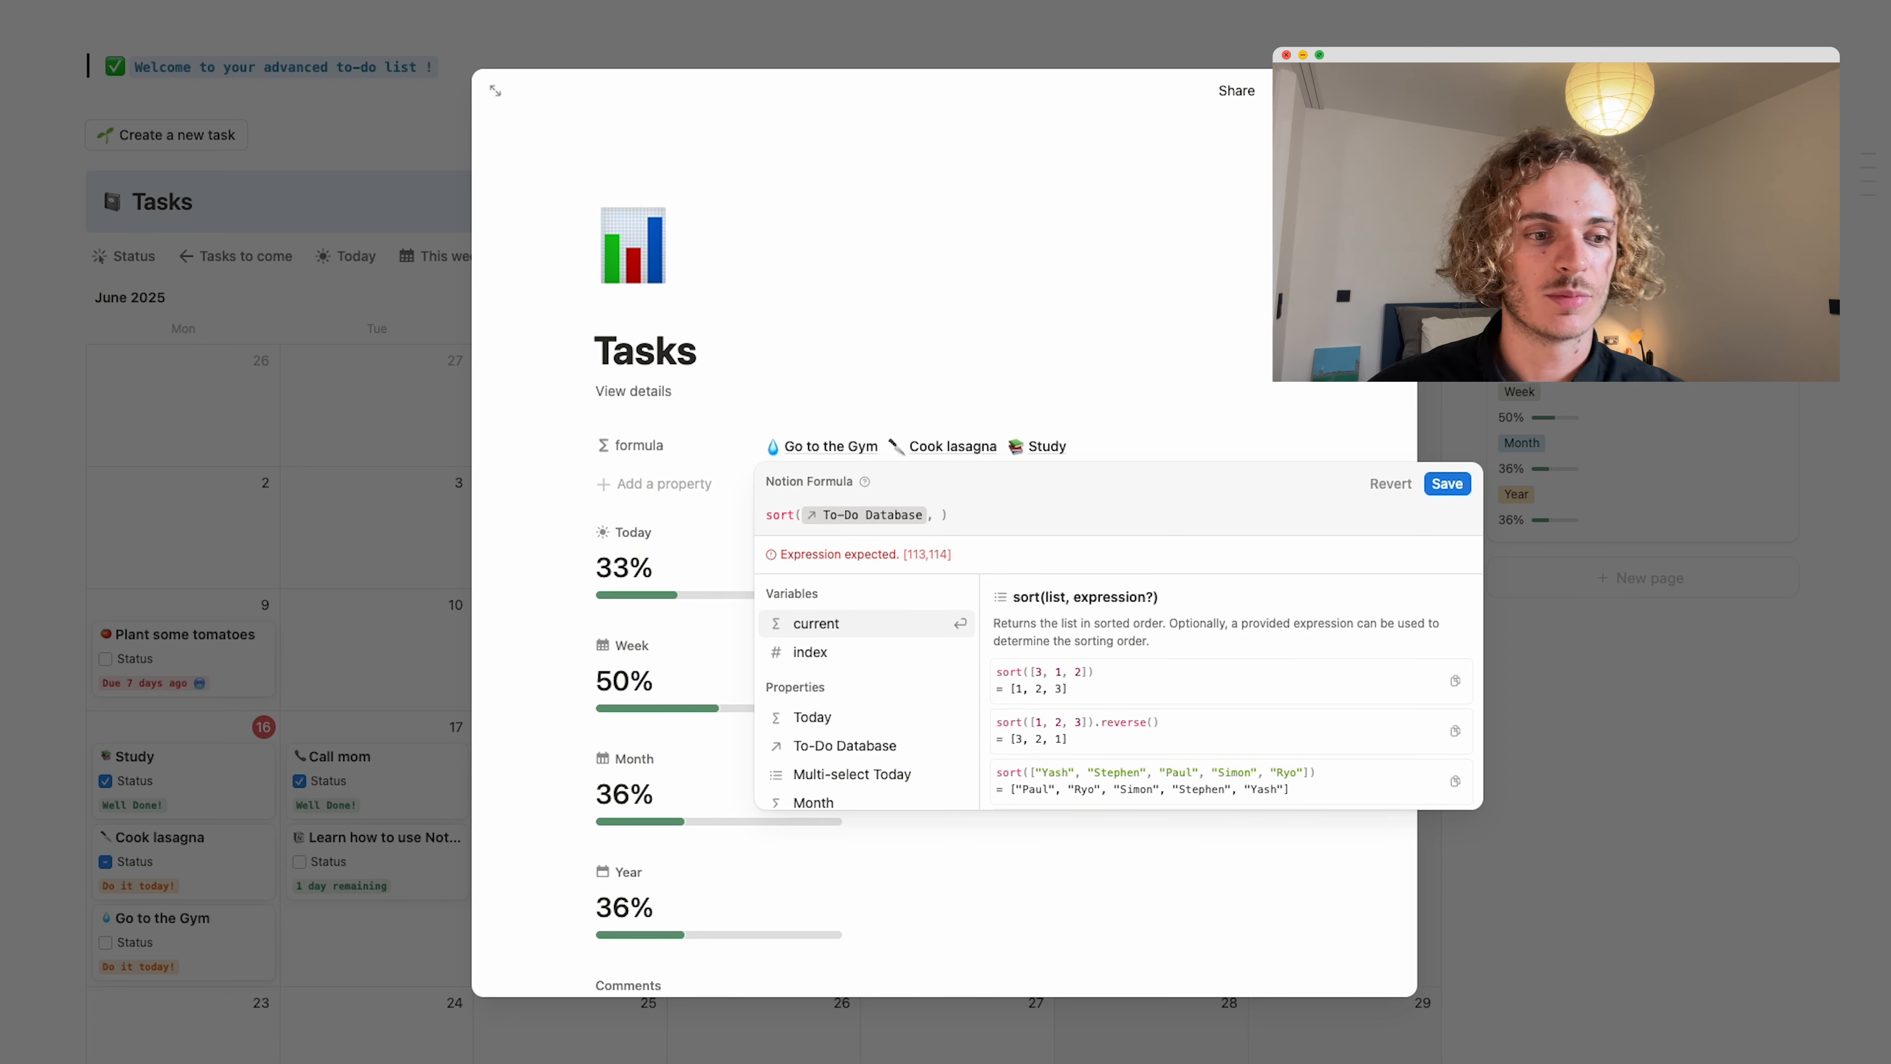
Set the sort expression to current.Due date, save the formula and close the page to compare the order with the calendar.
left_click(845, 618)
type(".")
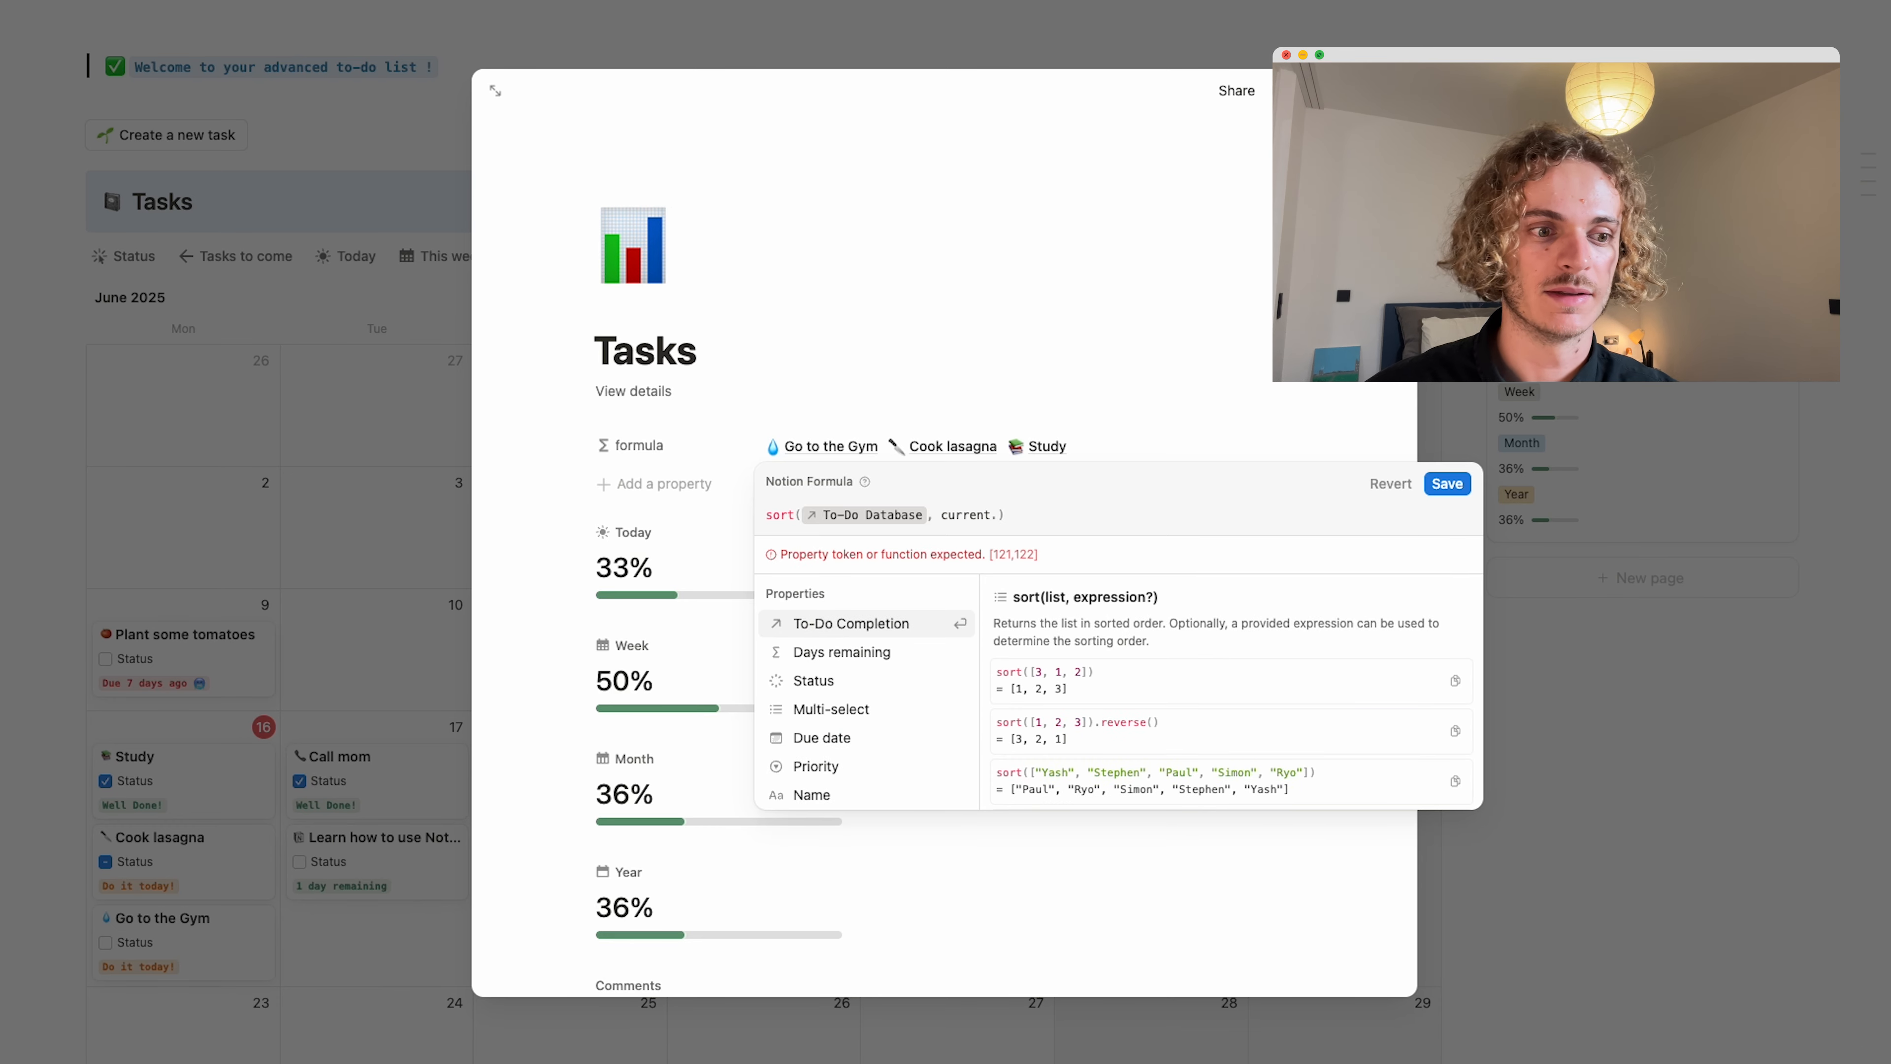
left_click(809, 736)
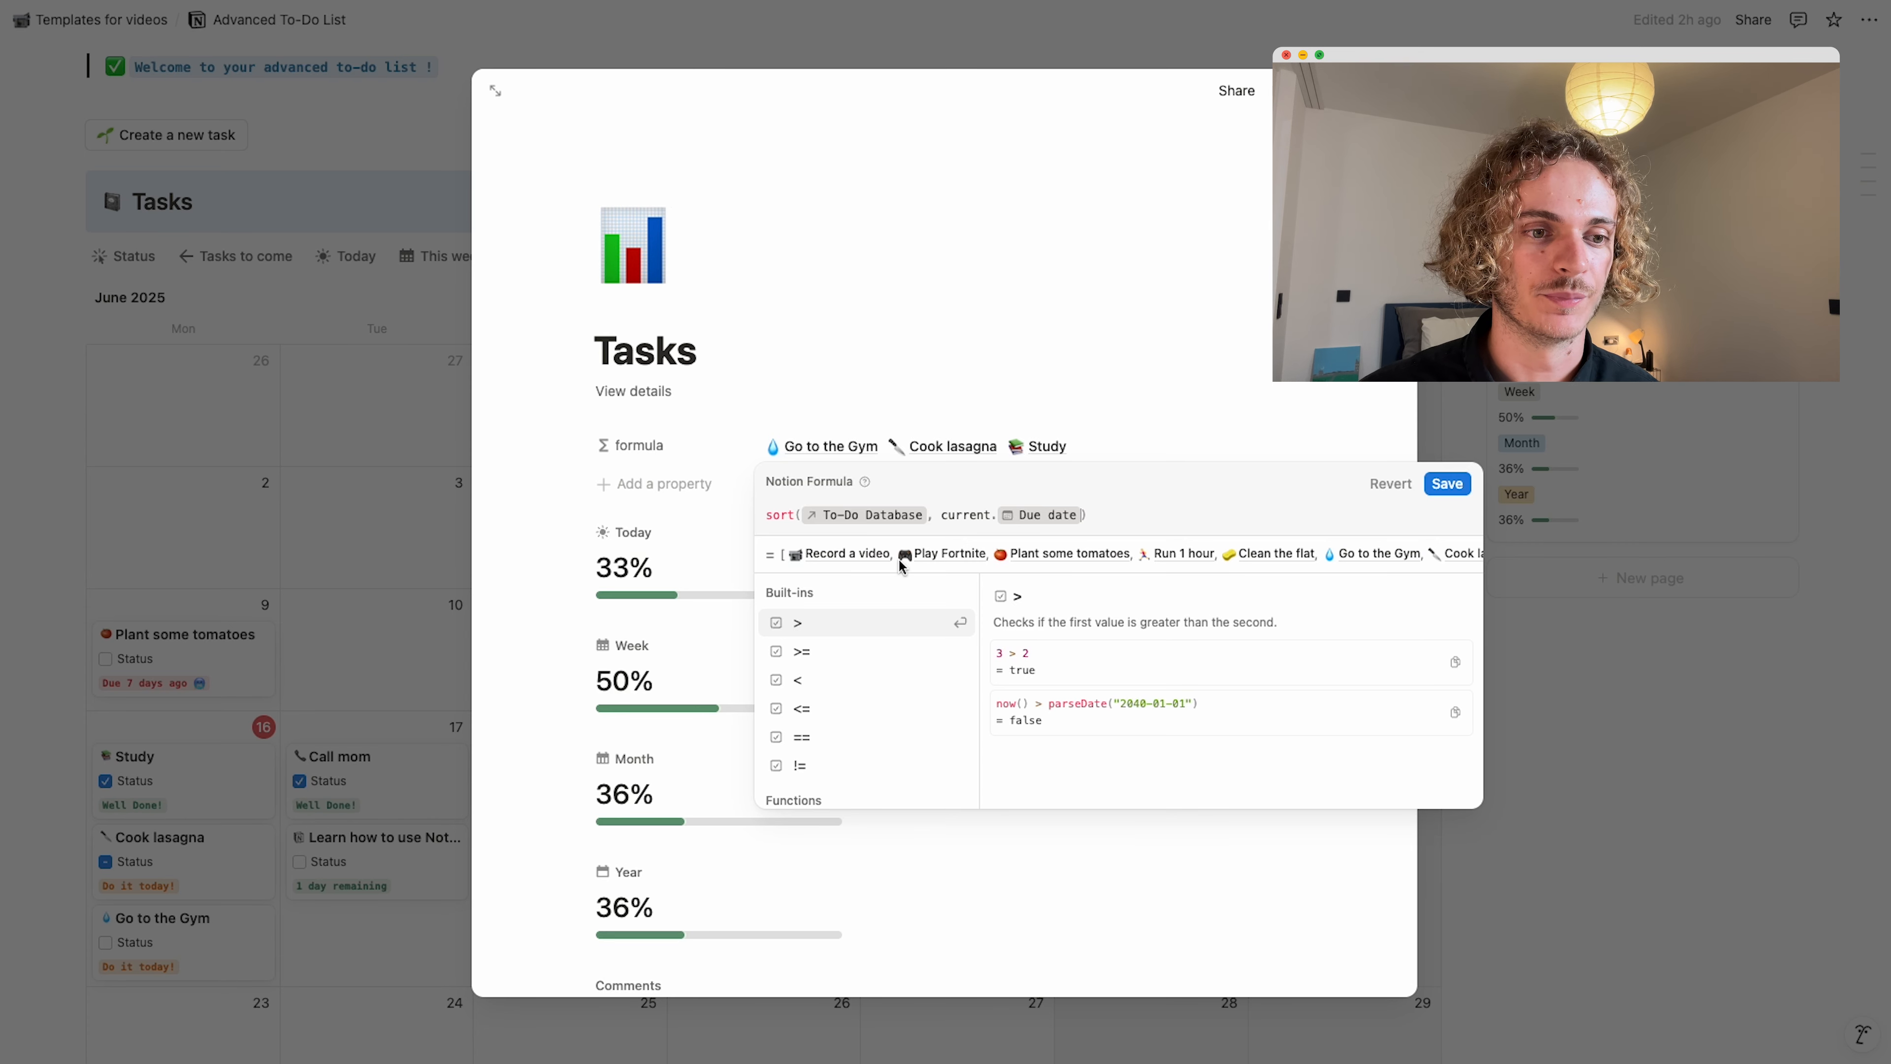
left_click(1448, 485)
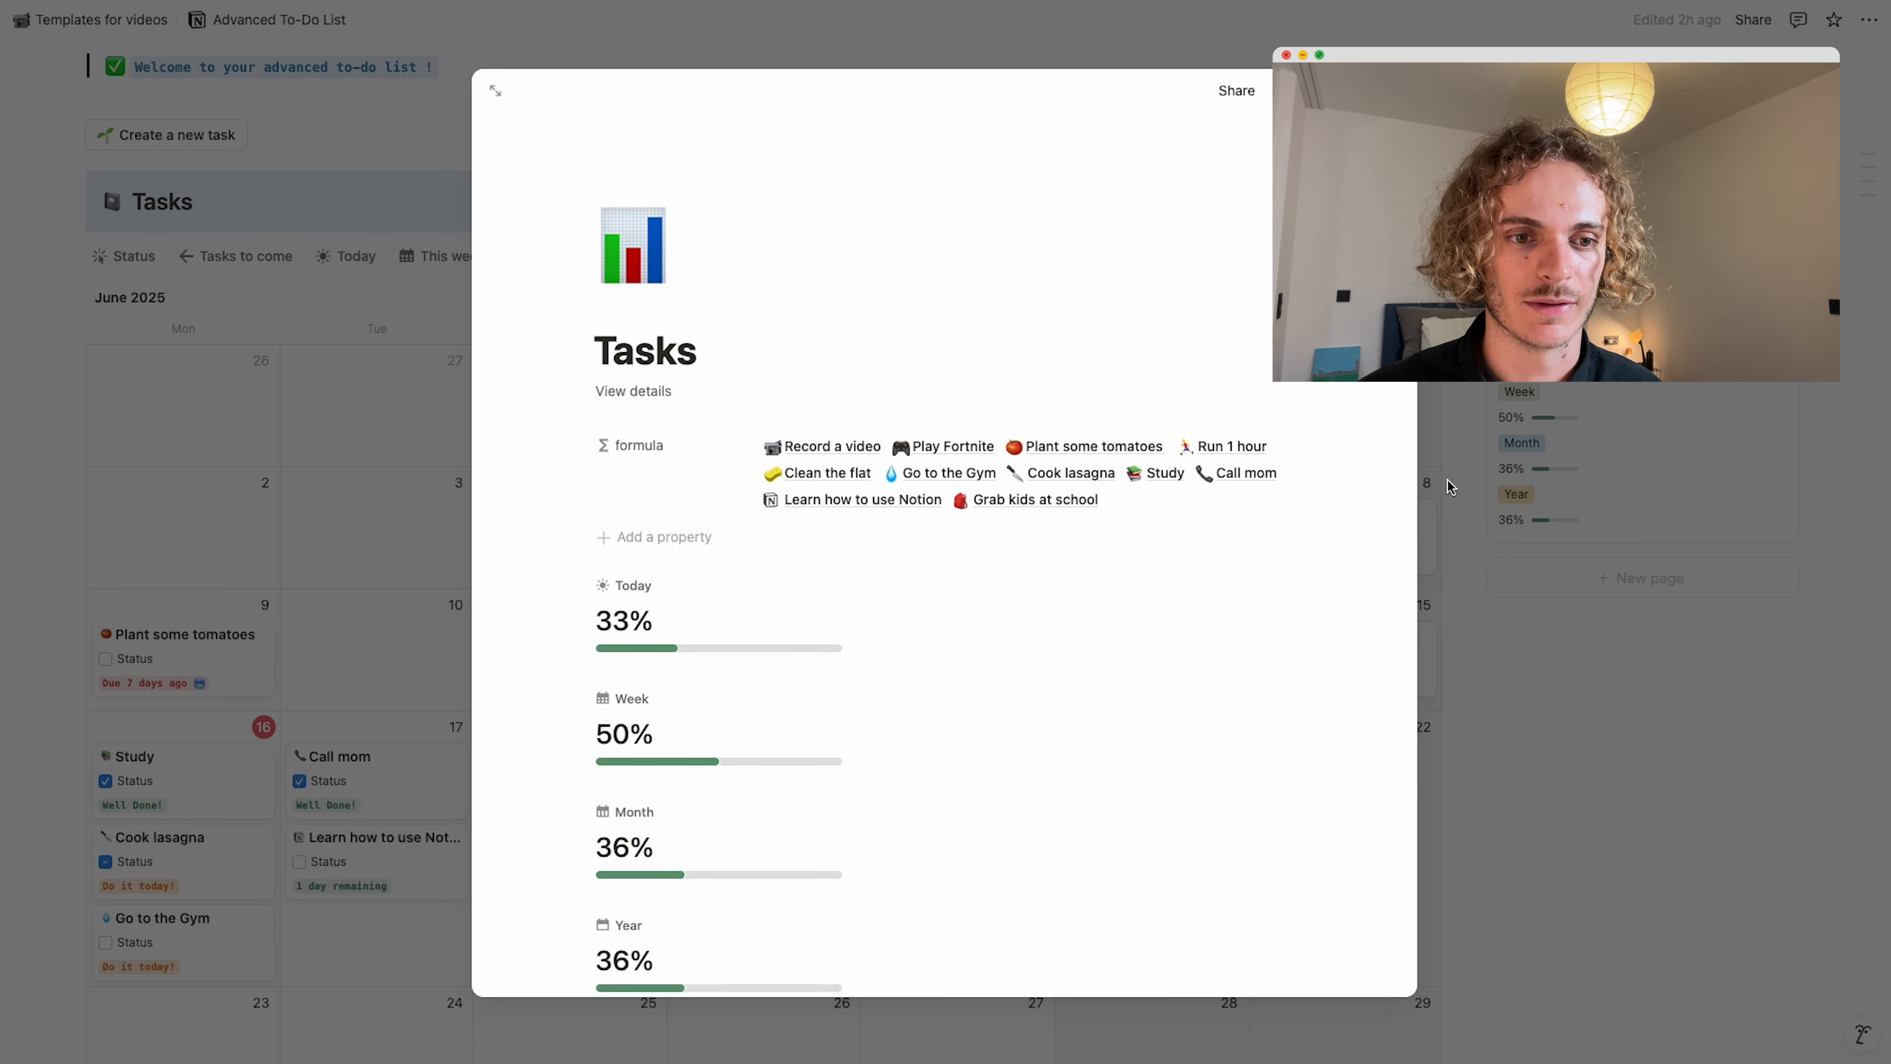
left_click(1533, 718)
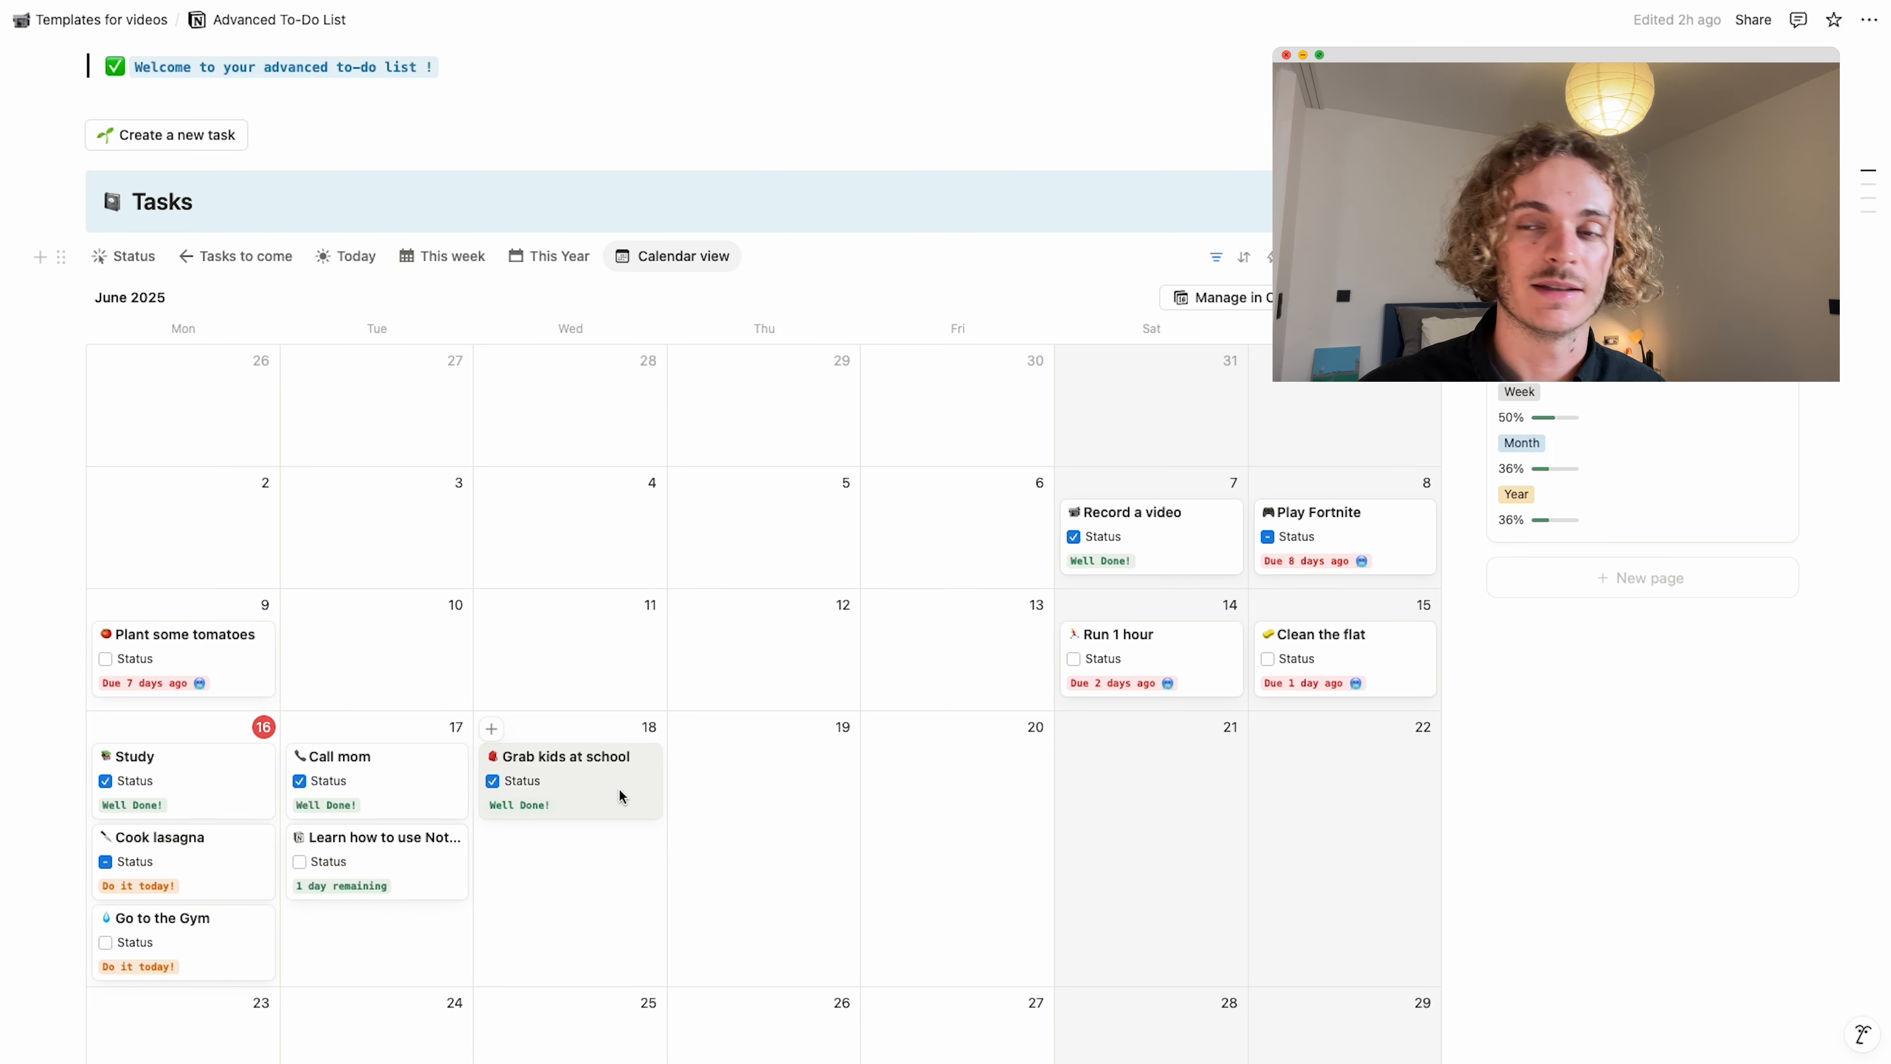
Reopen the Tasks page, try replacing the due-date sort formula with sort(To-Do Database, 1, 4), and save it.
left_click(1762, 442)
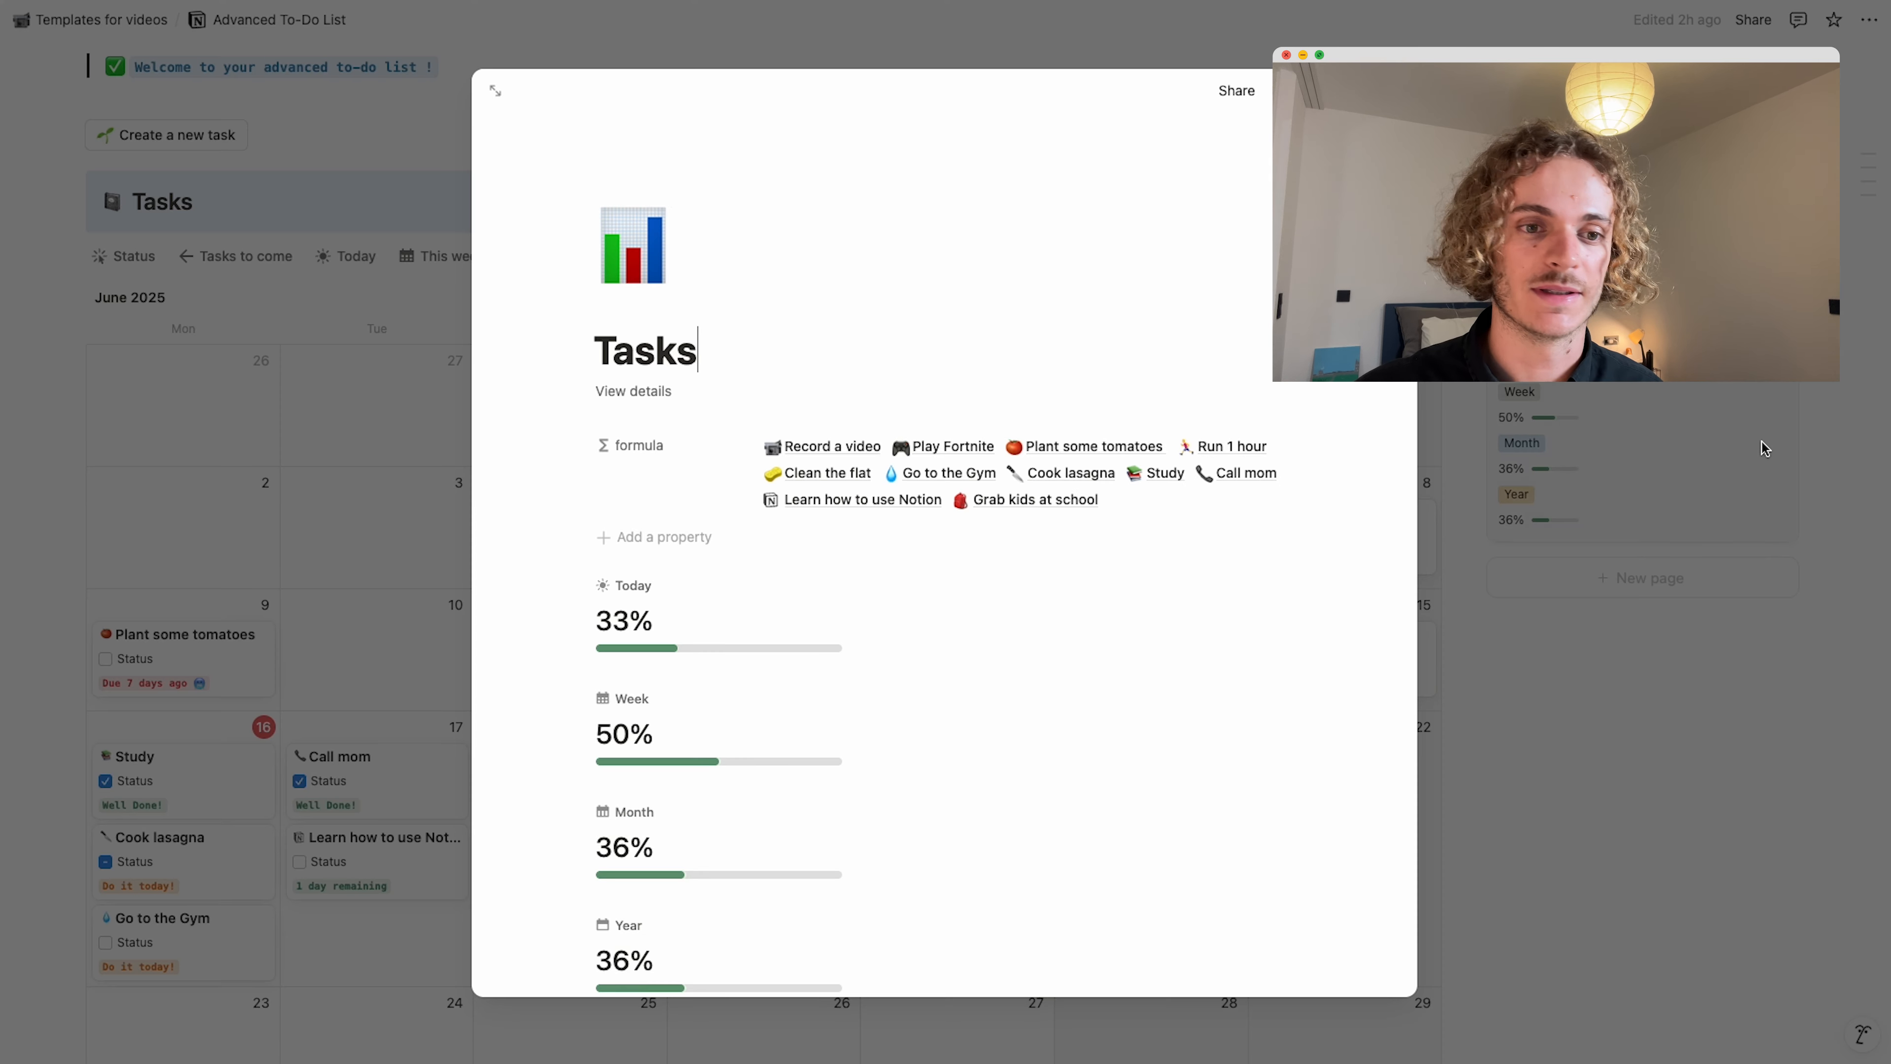
left_click(1154, 505)
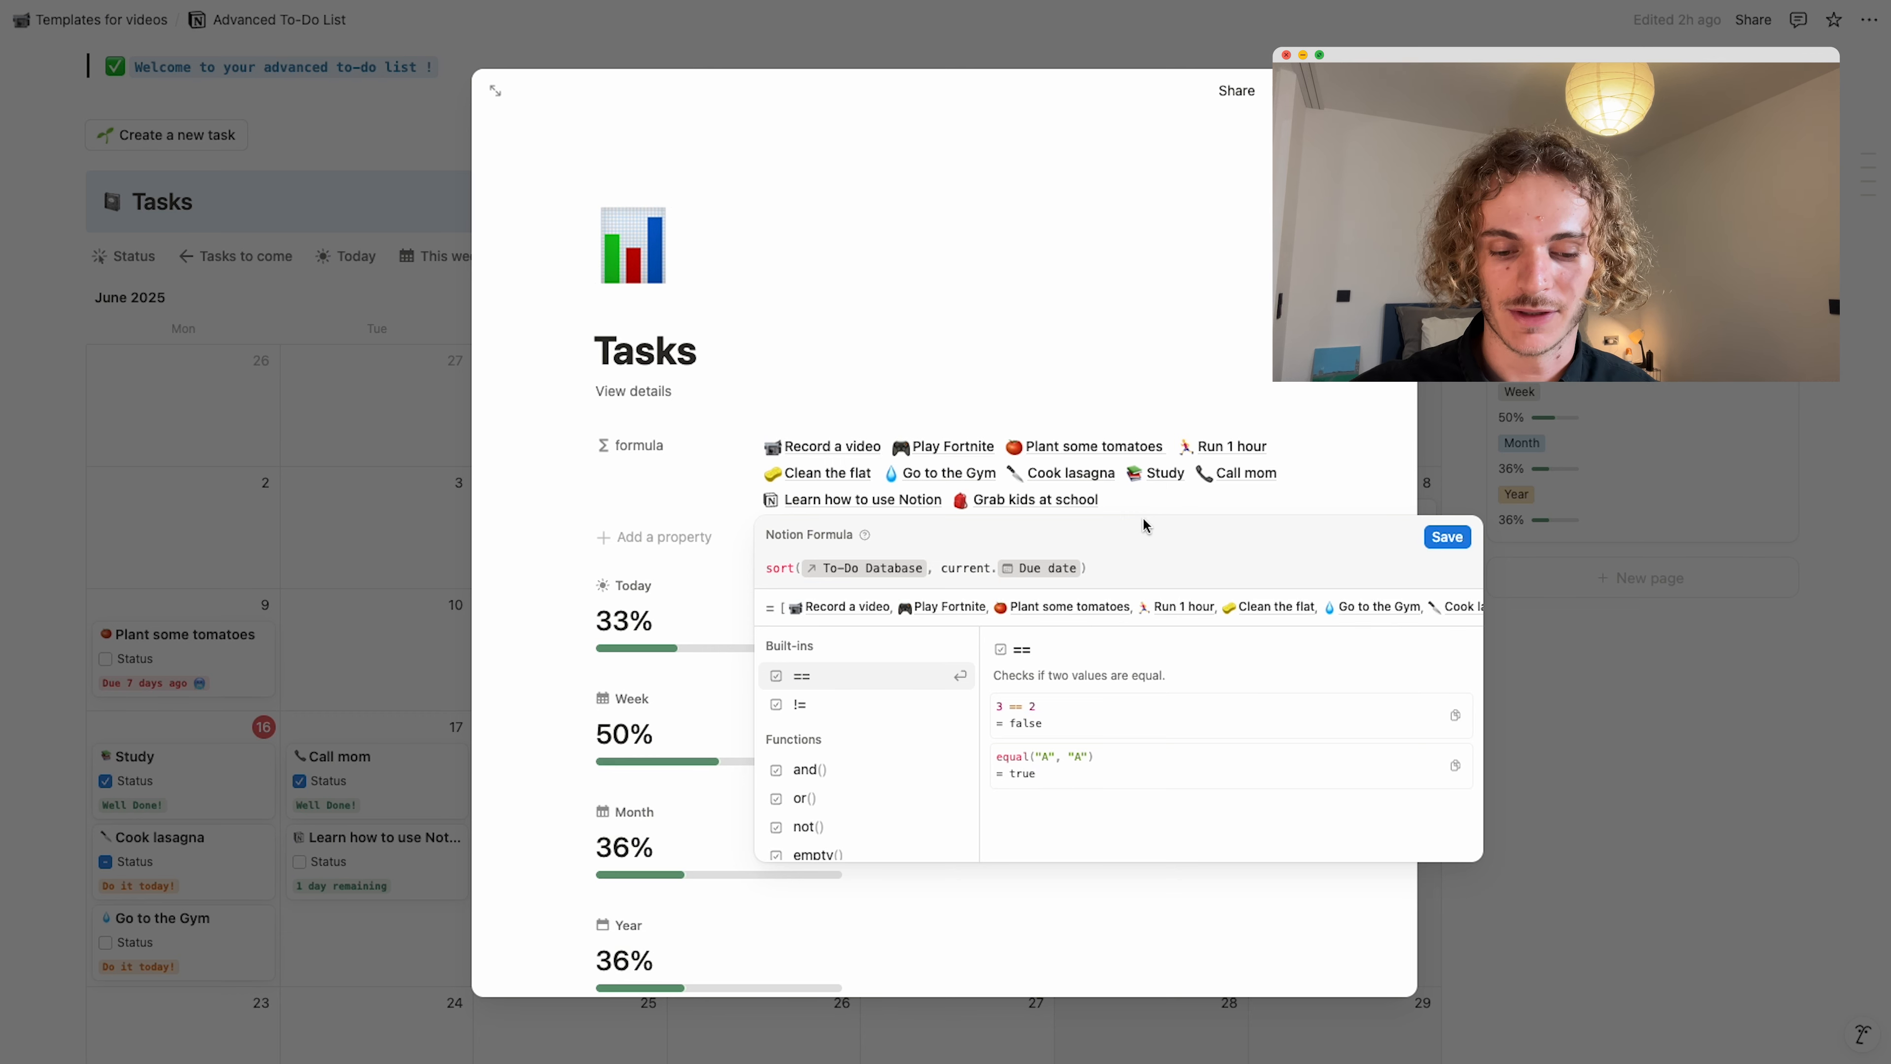
left_click_drag(1111, 563, 763, 568)
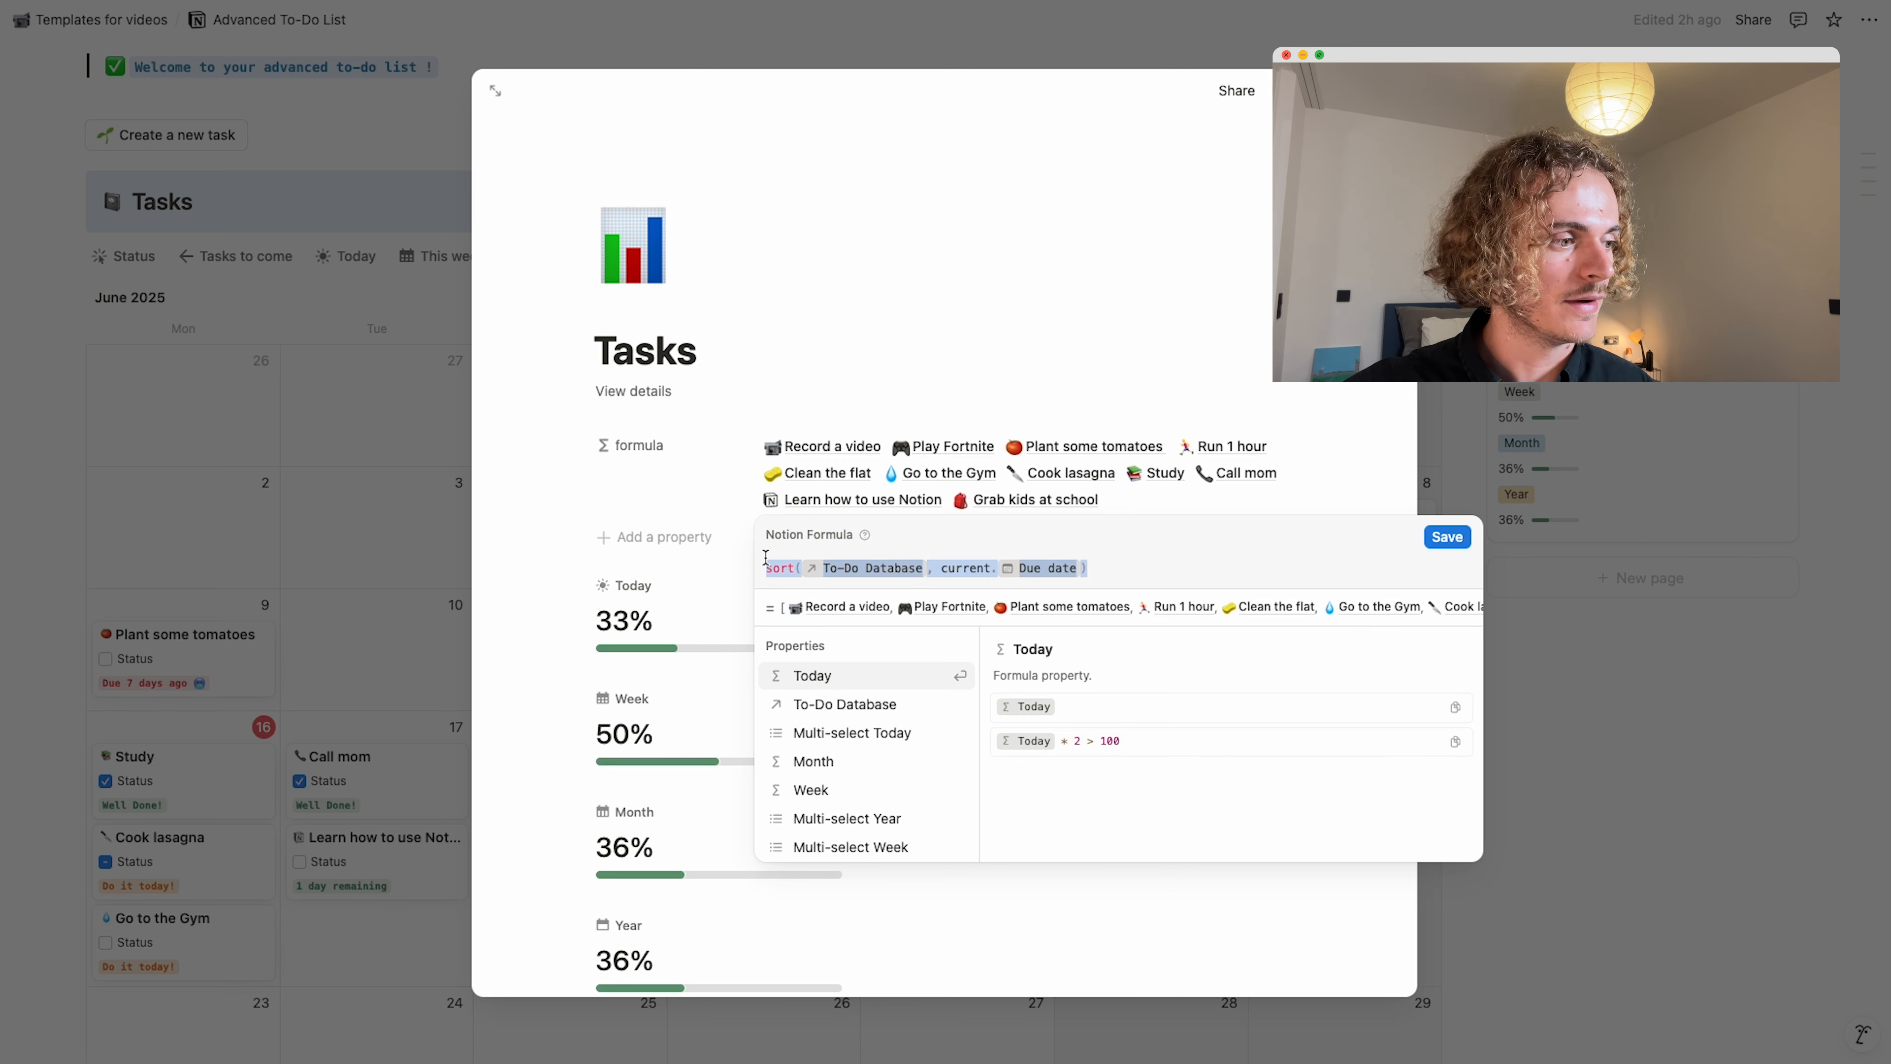
key("BackSpace")
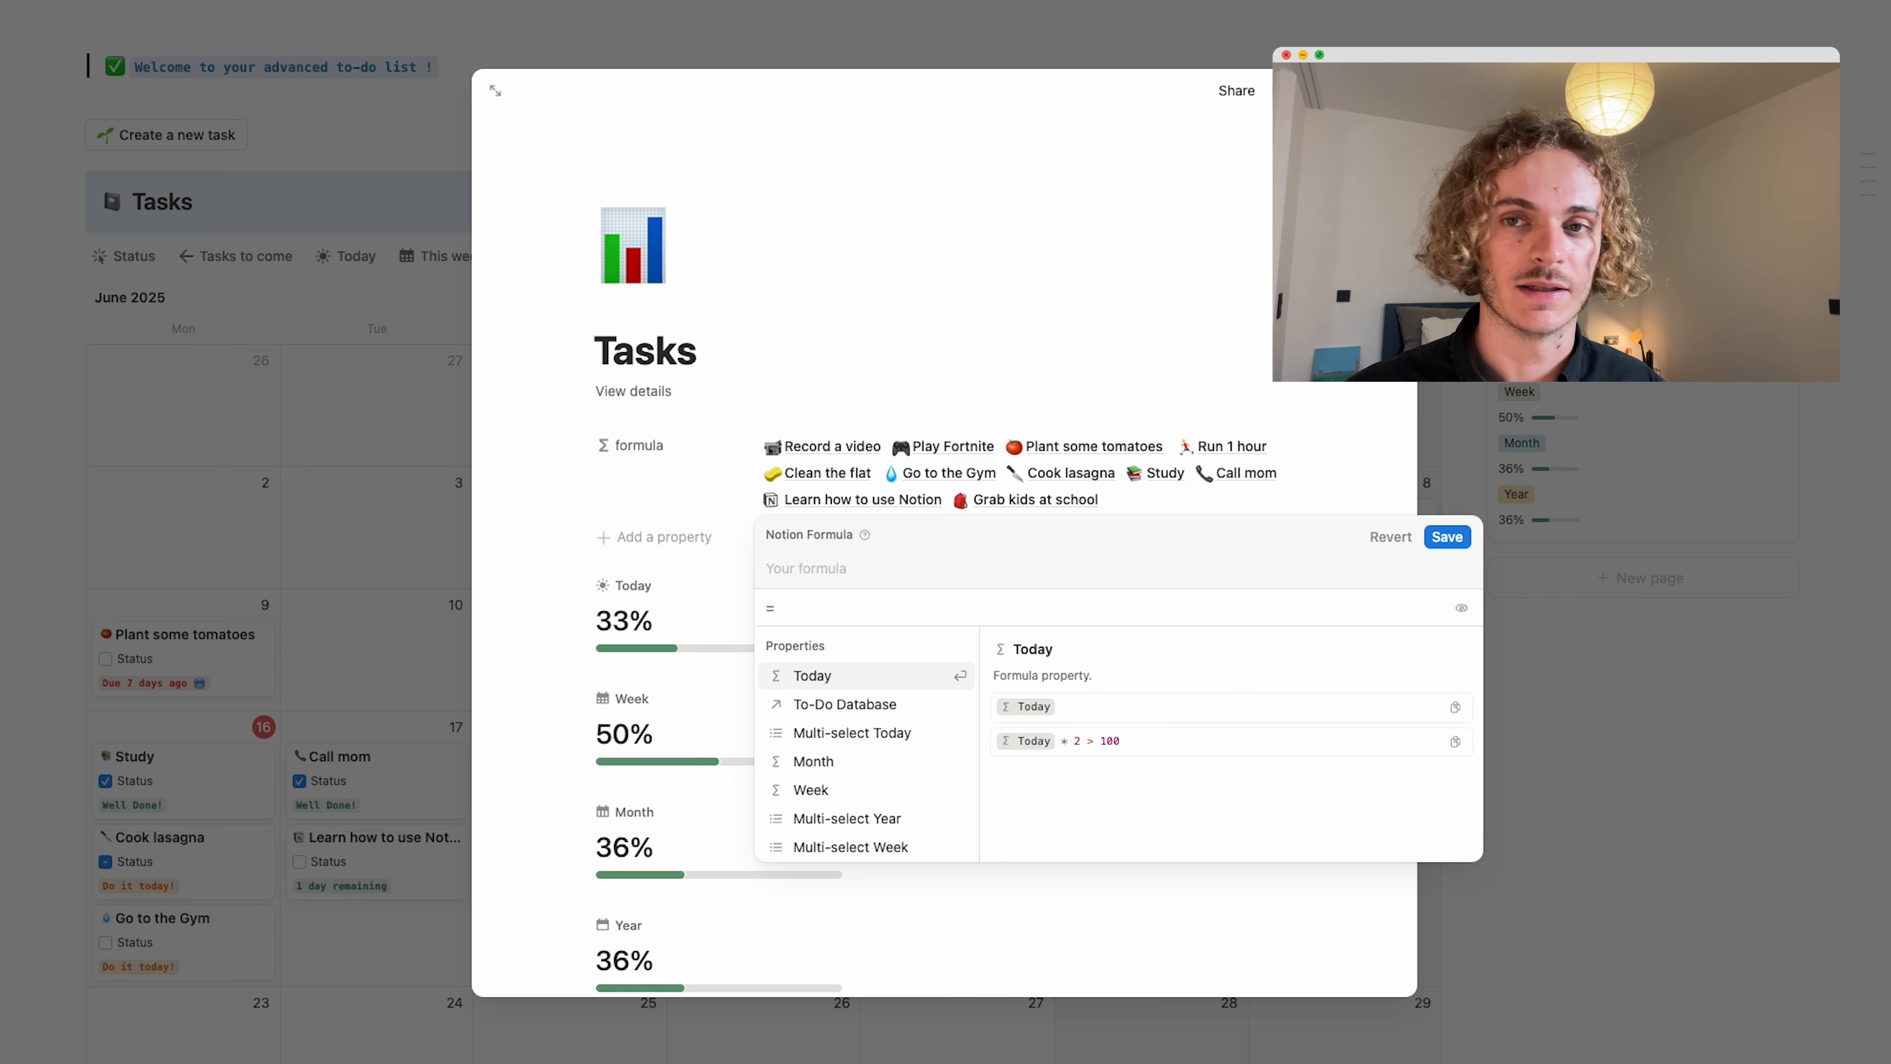
type("sort")
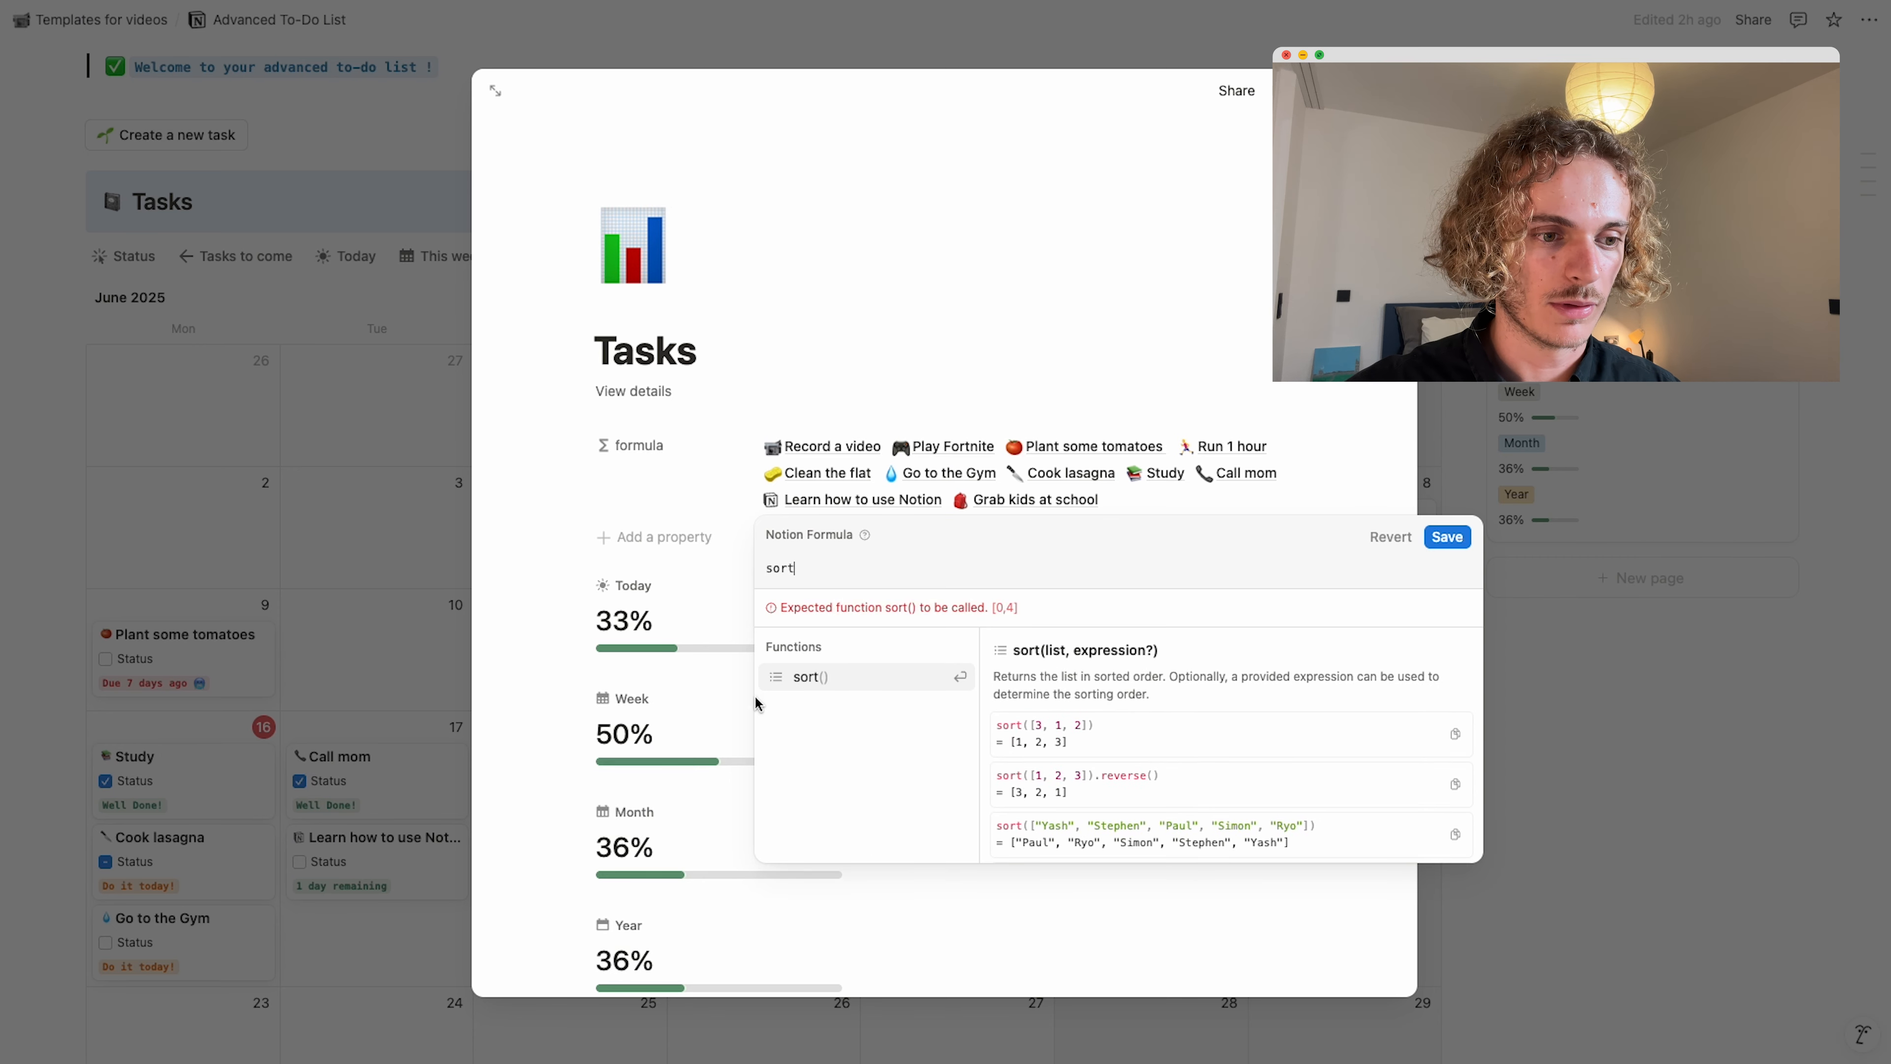
left_click(799, 678)
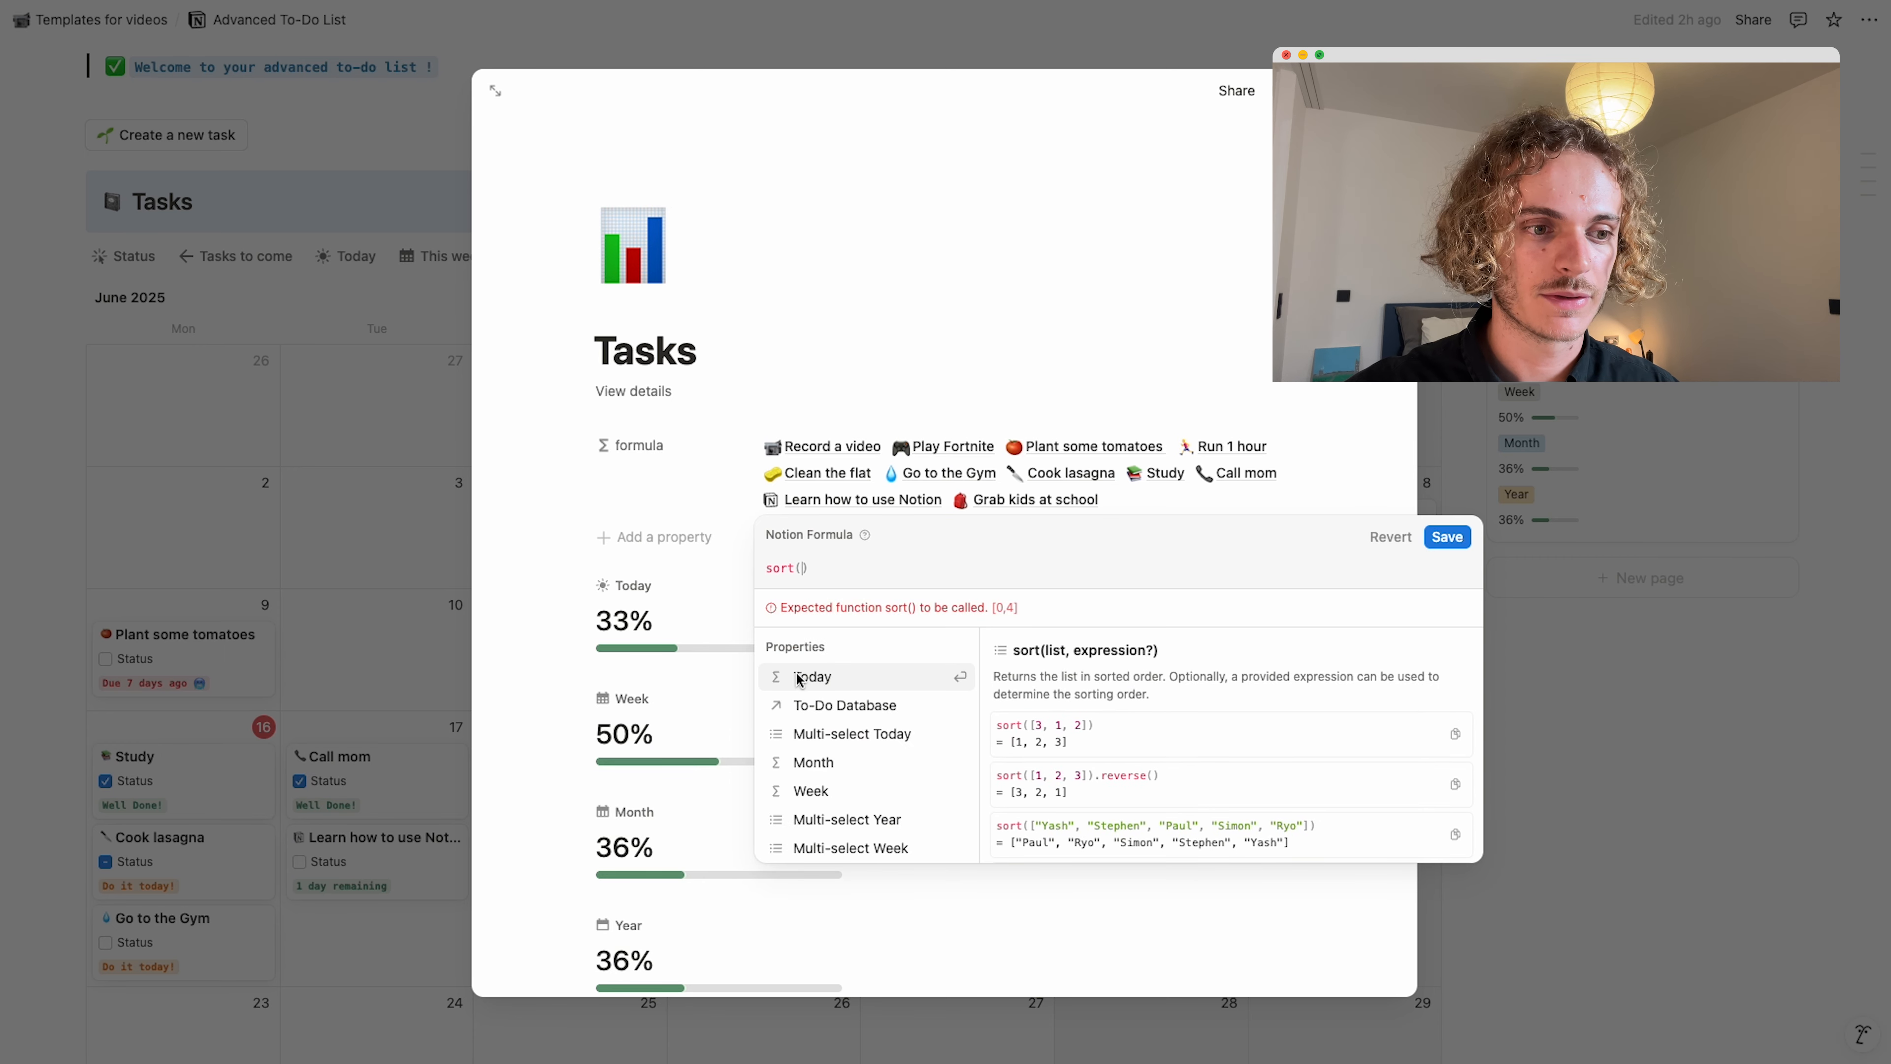
left_click(825, 707)
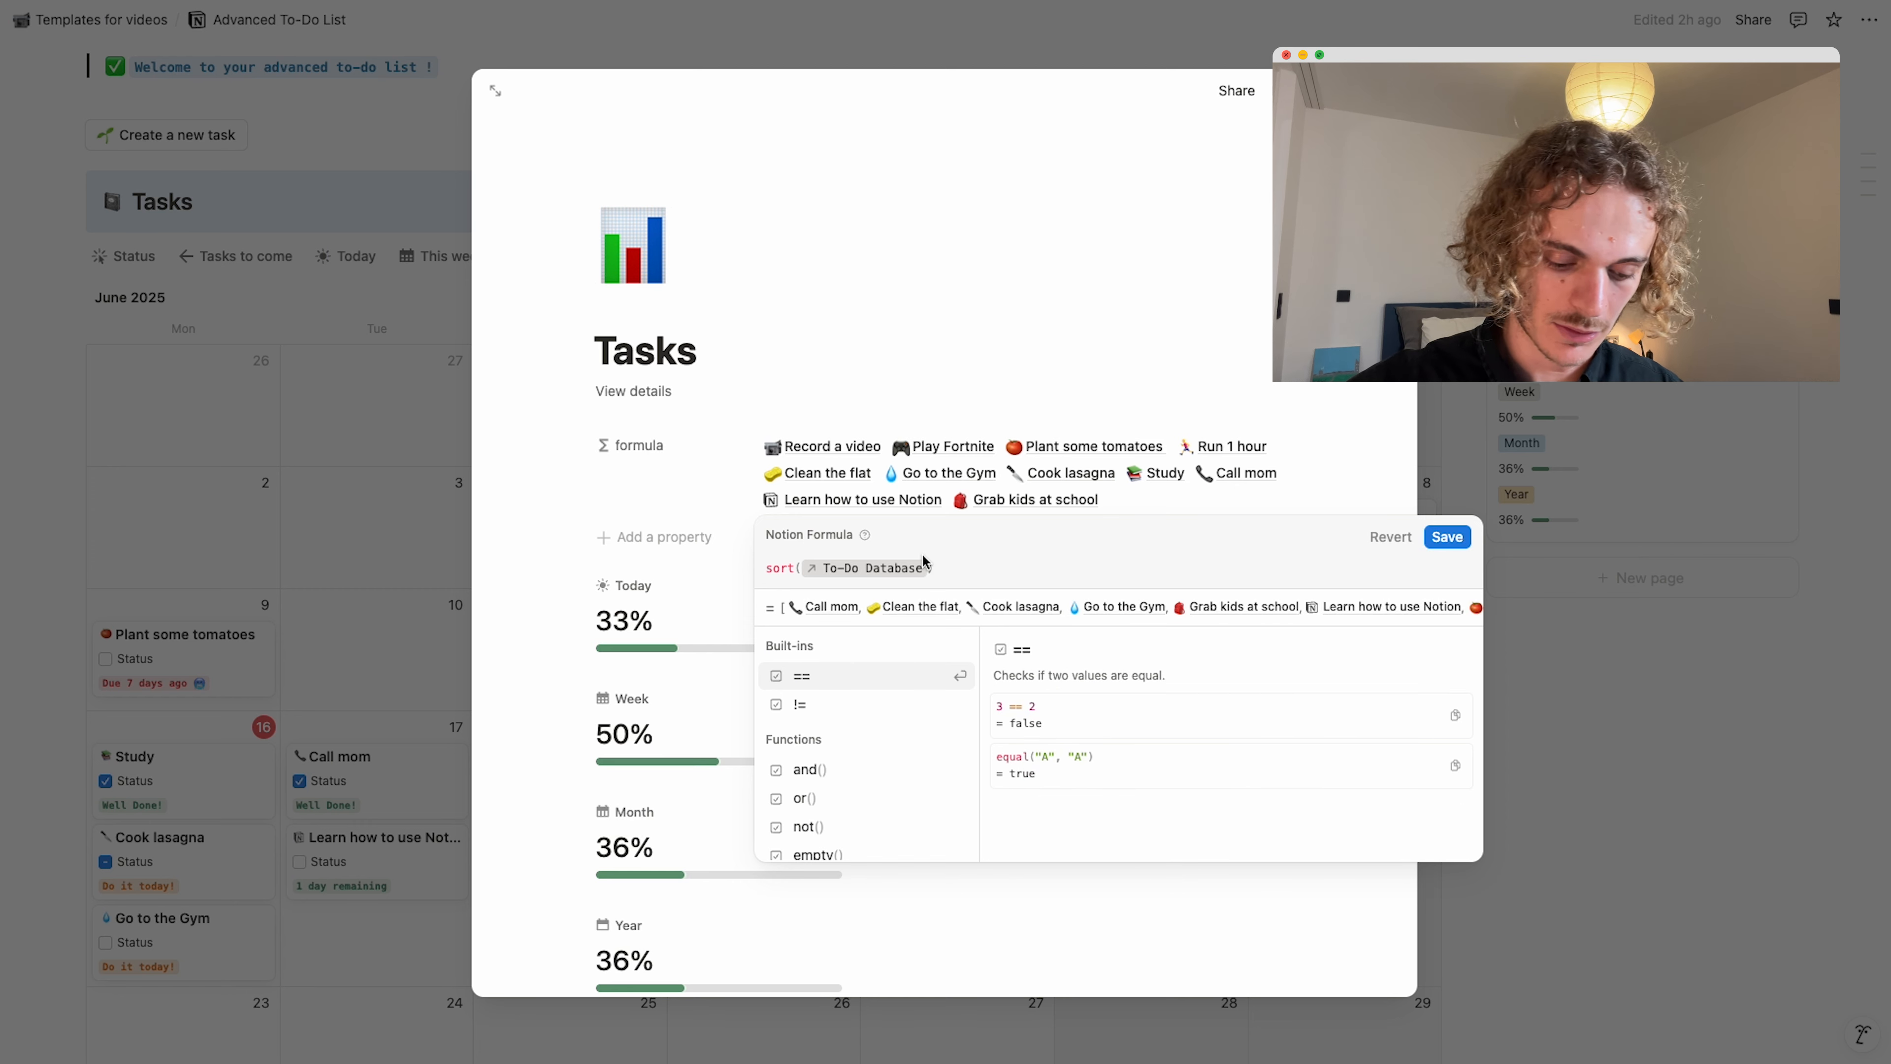
type(",")
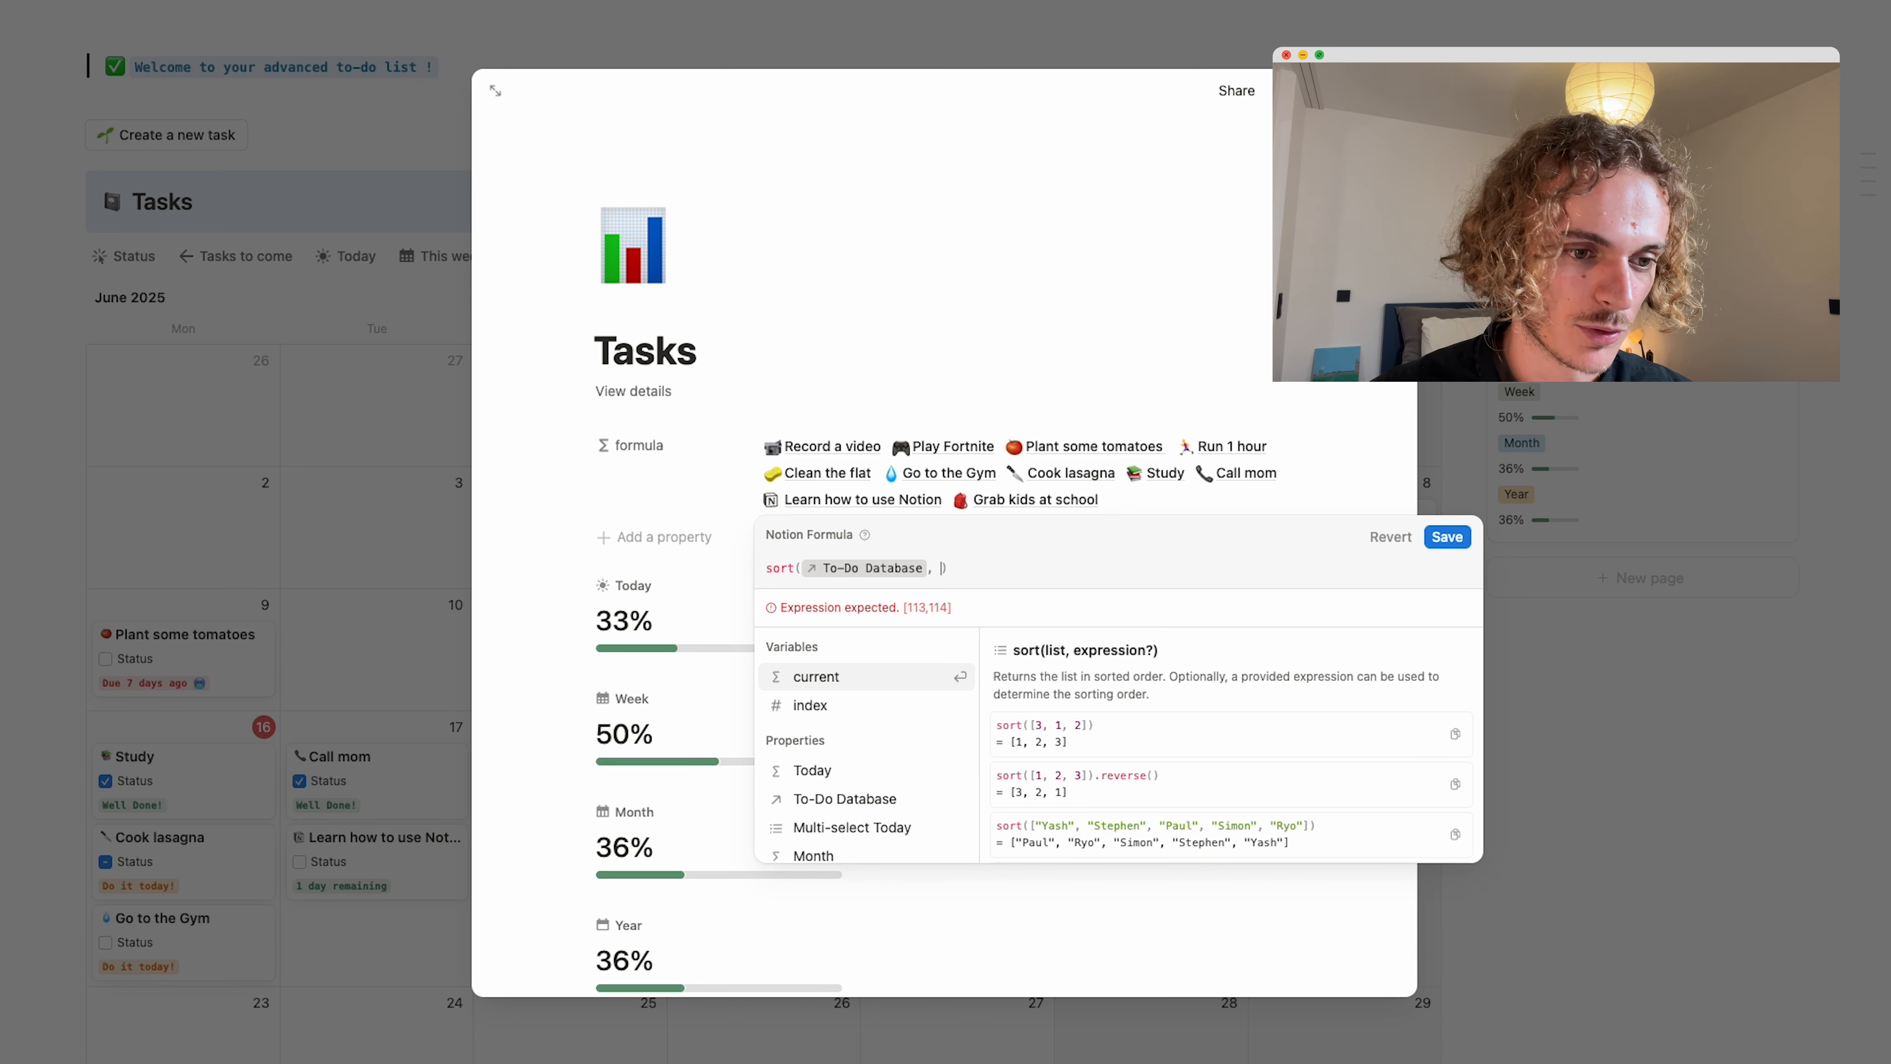
type("1, ")
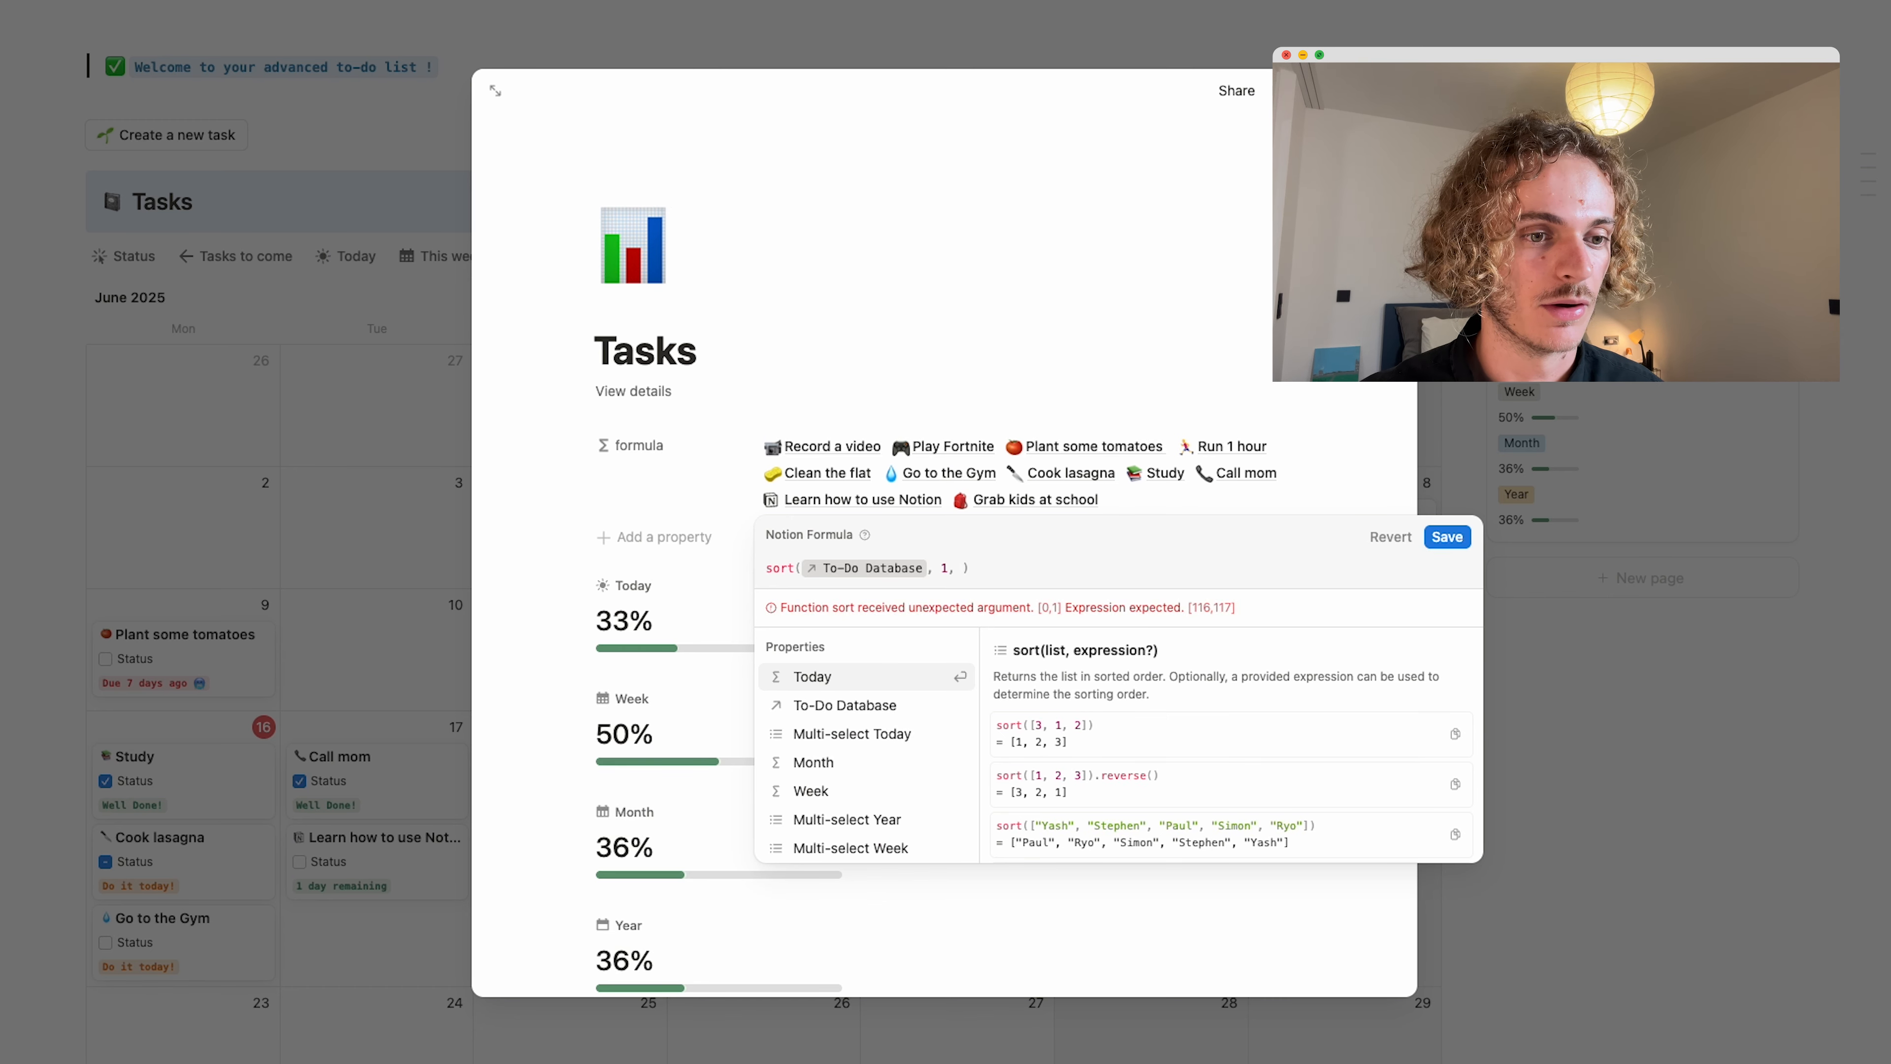
type("4")
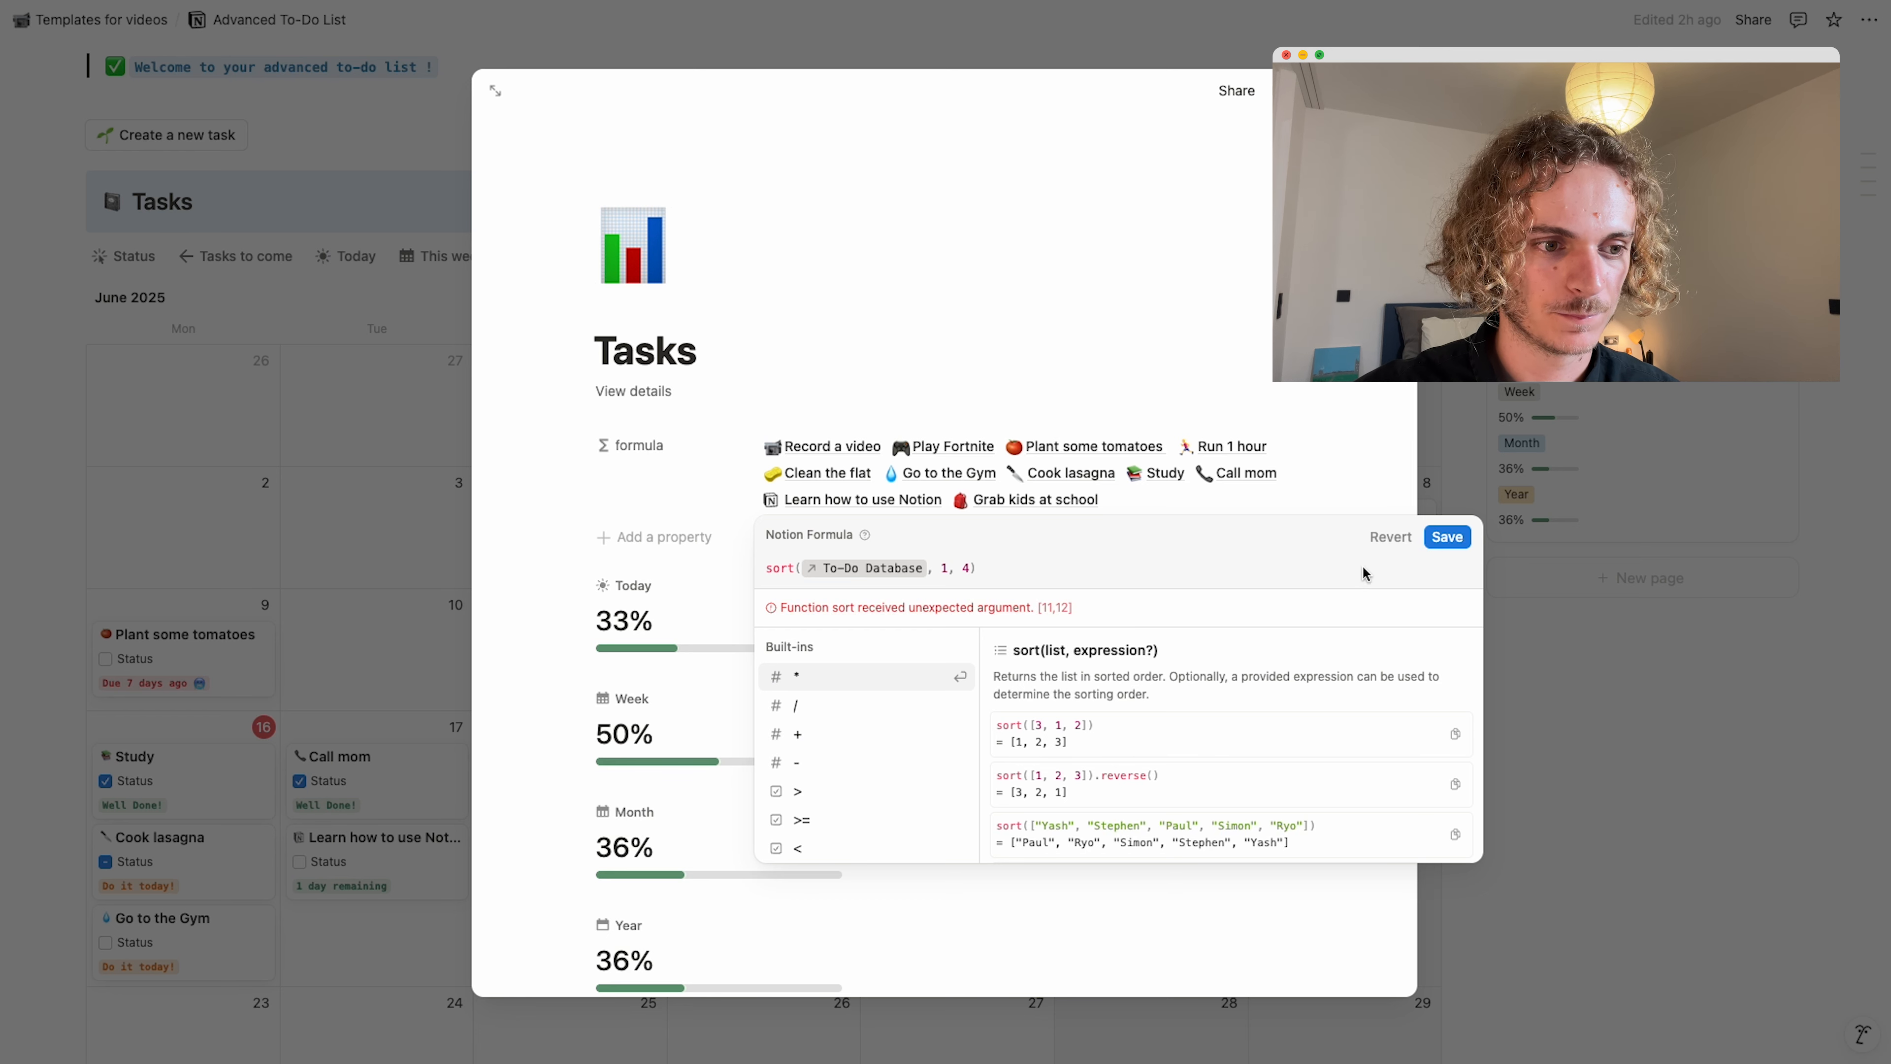
left_click(1446, 537)
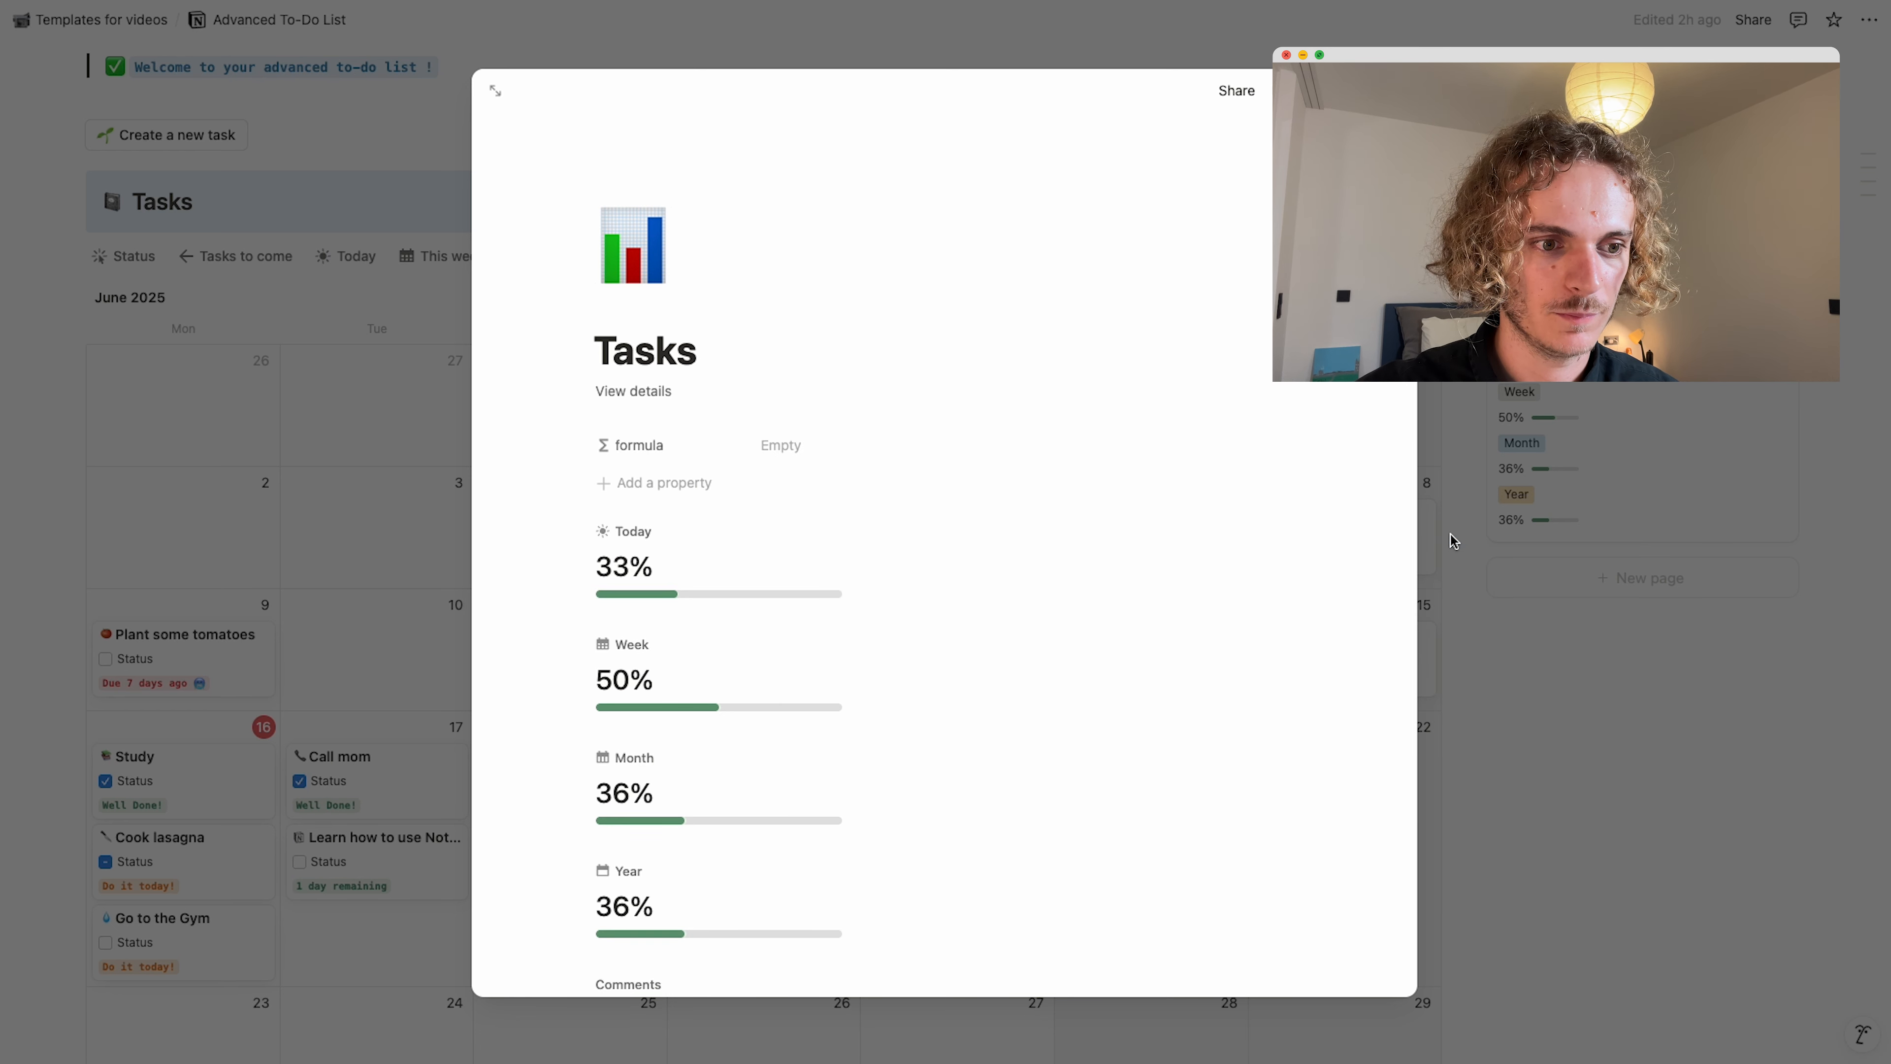
Replace the sort formula on the Tasks page with slice(To-Do Database, 1, 5).
left_click(819, 453)
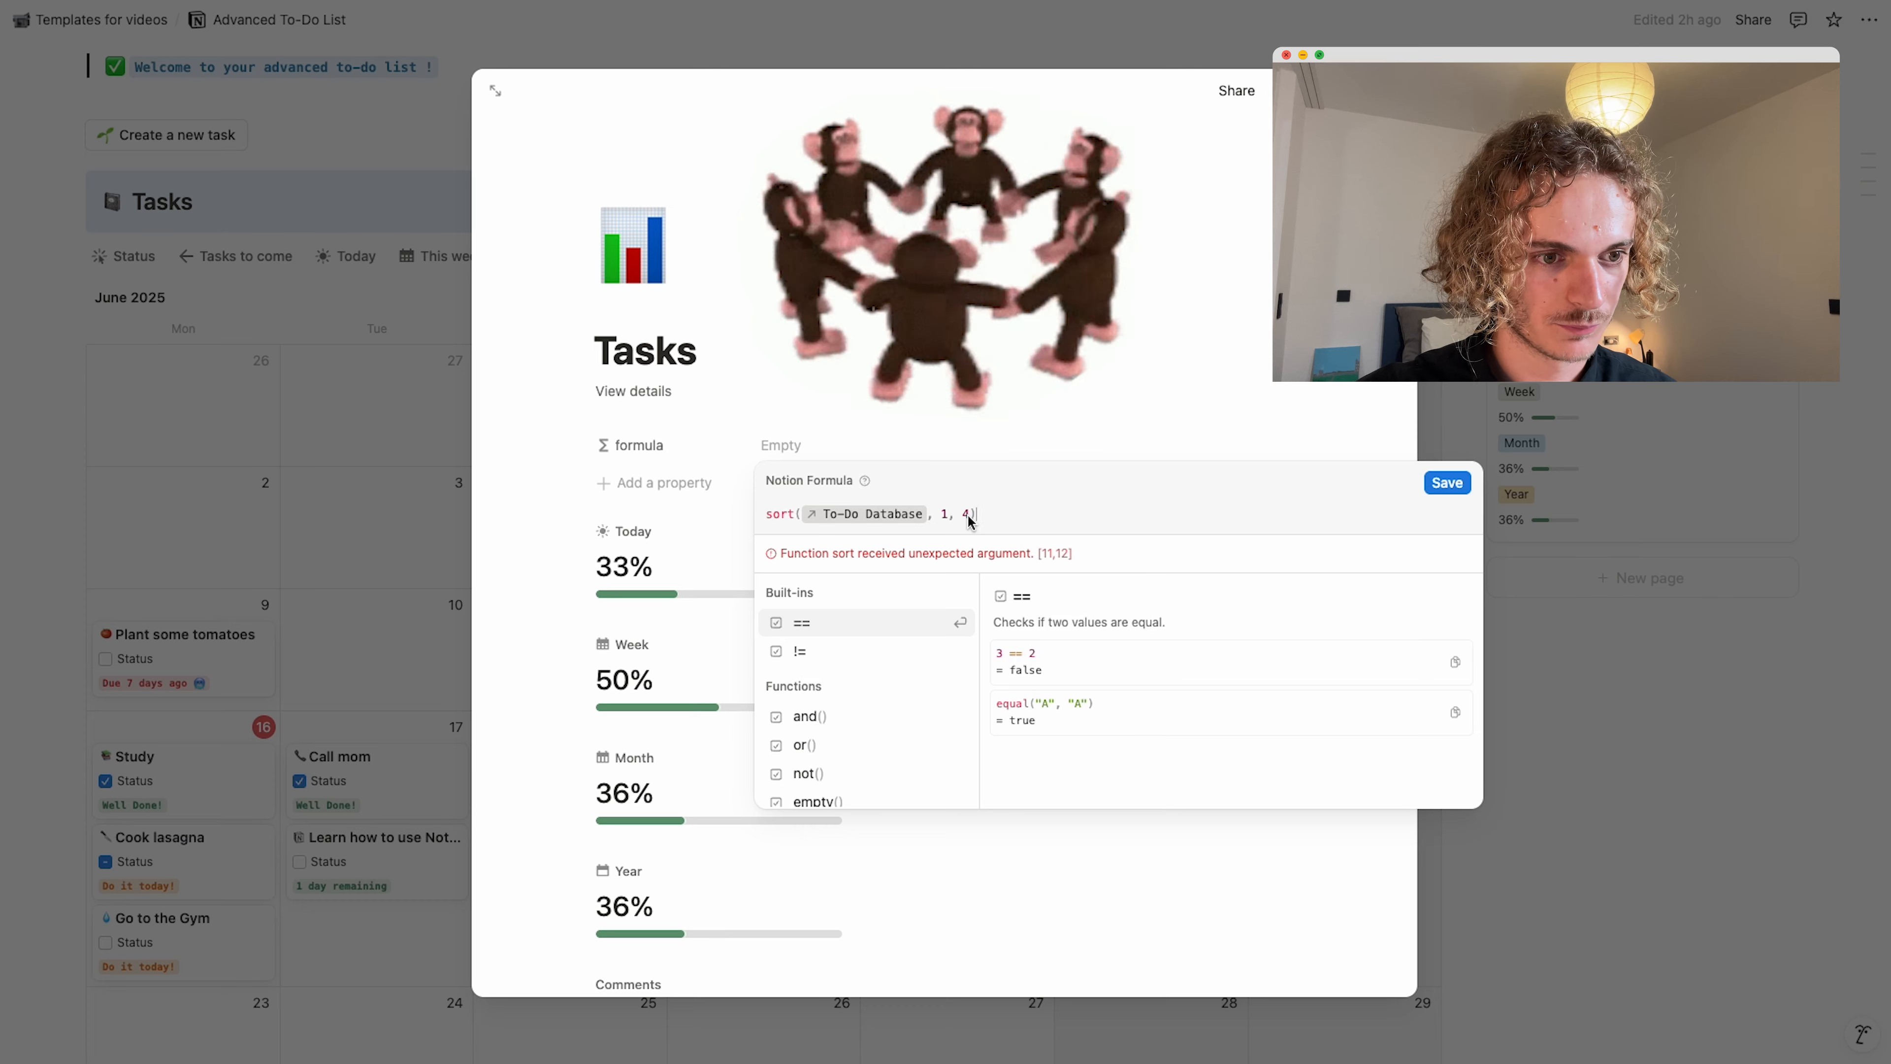
left_click_drag(968, 514, 726, 519)
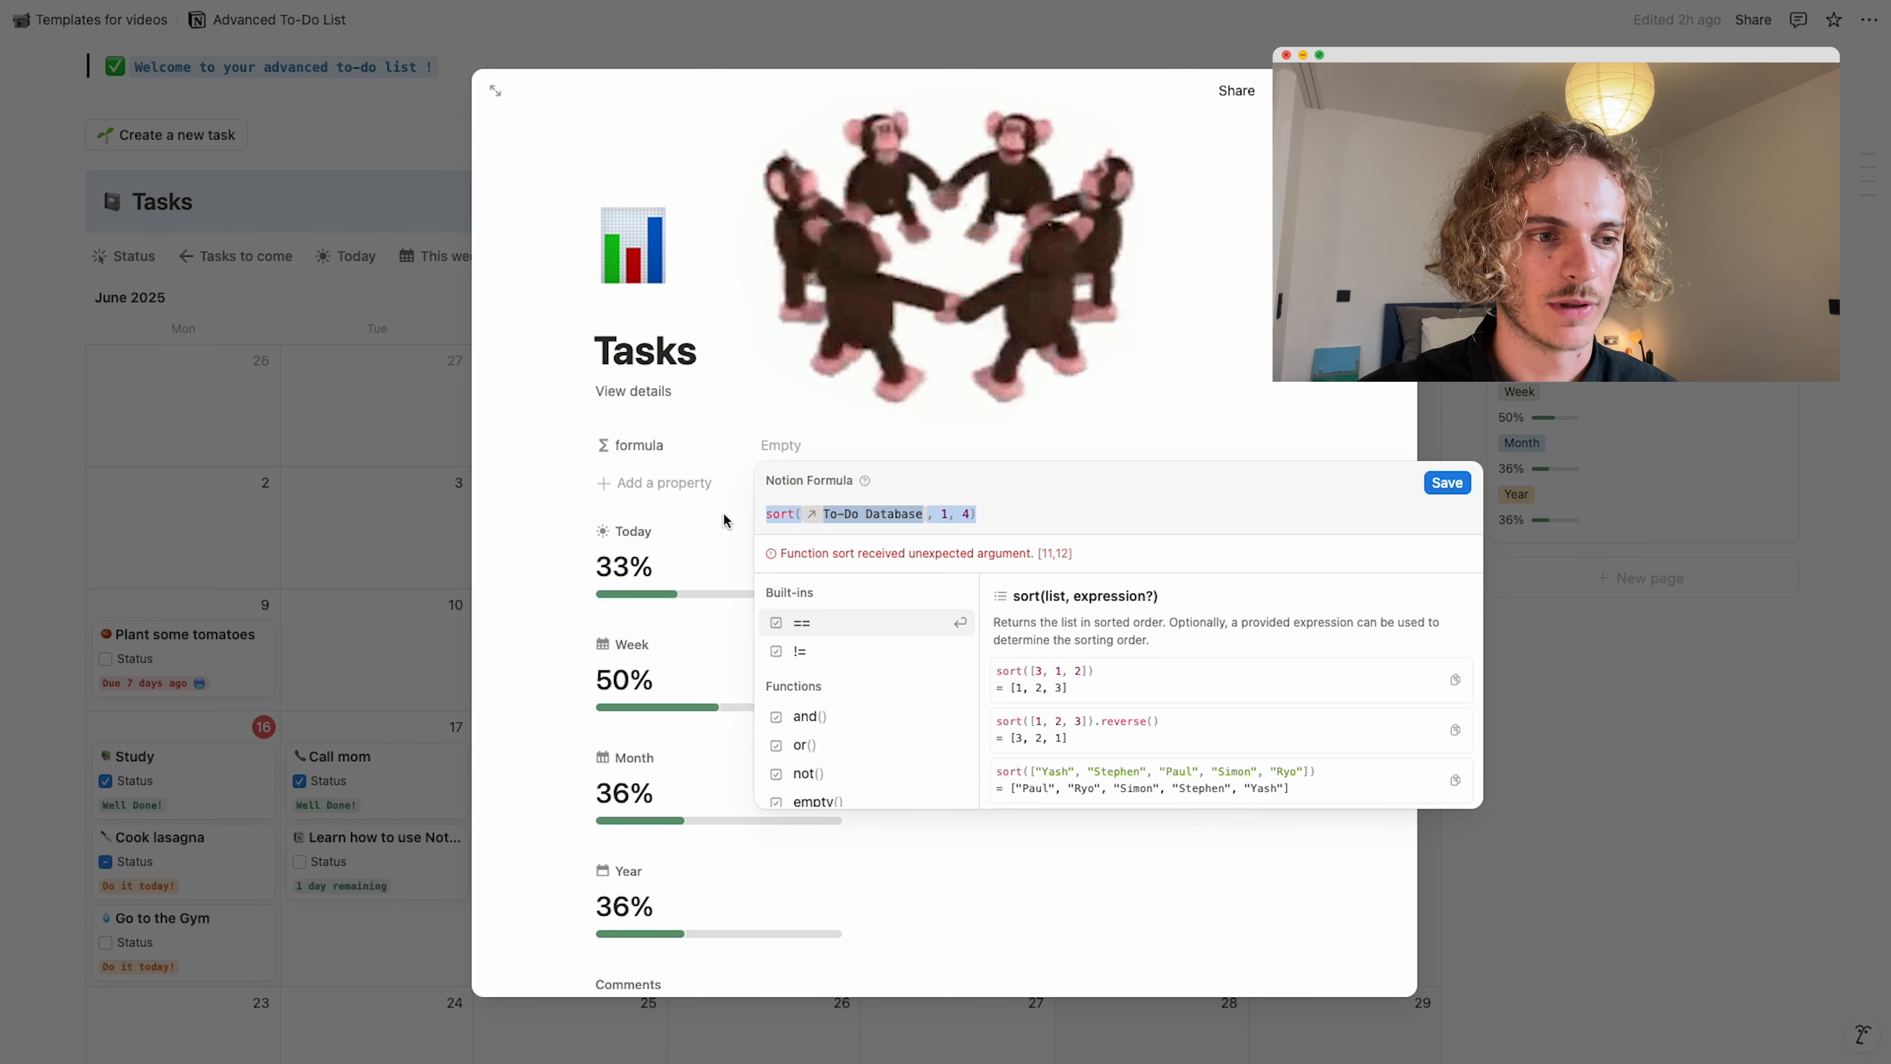
type("slice")
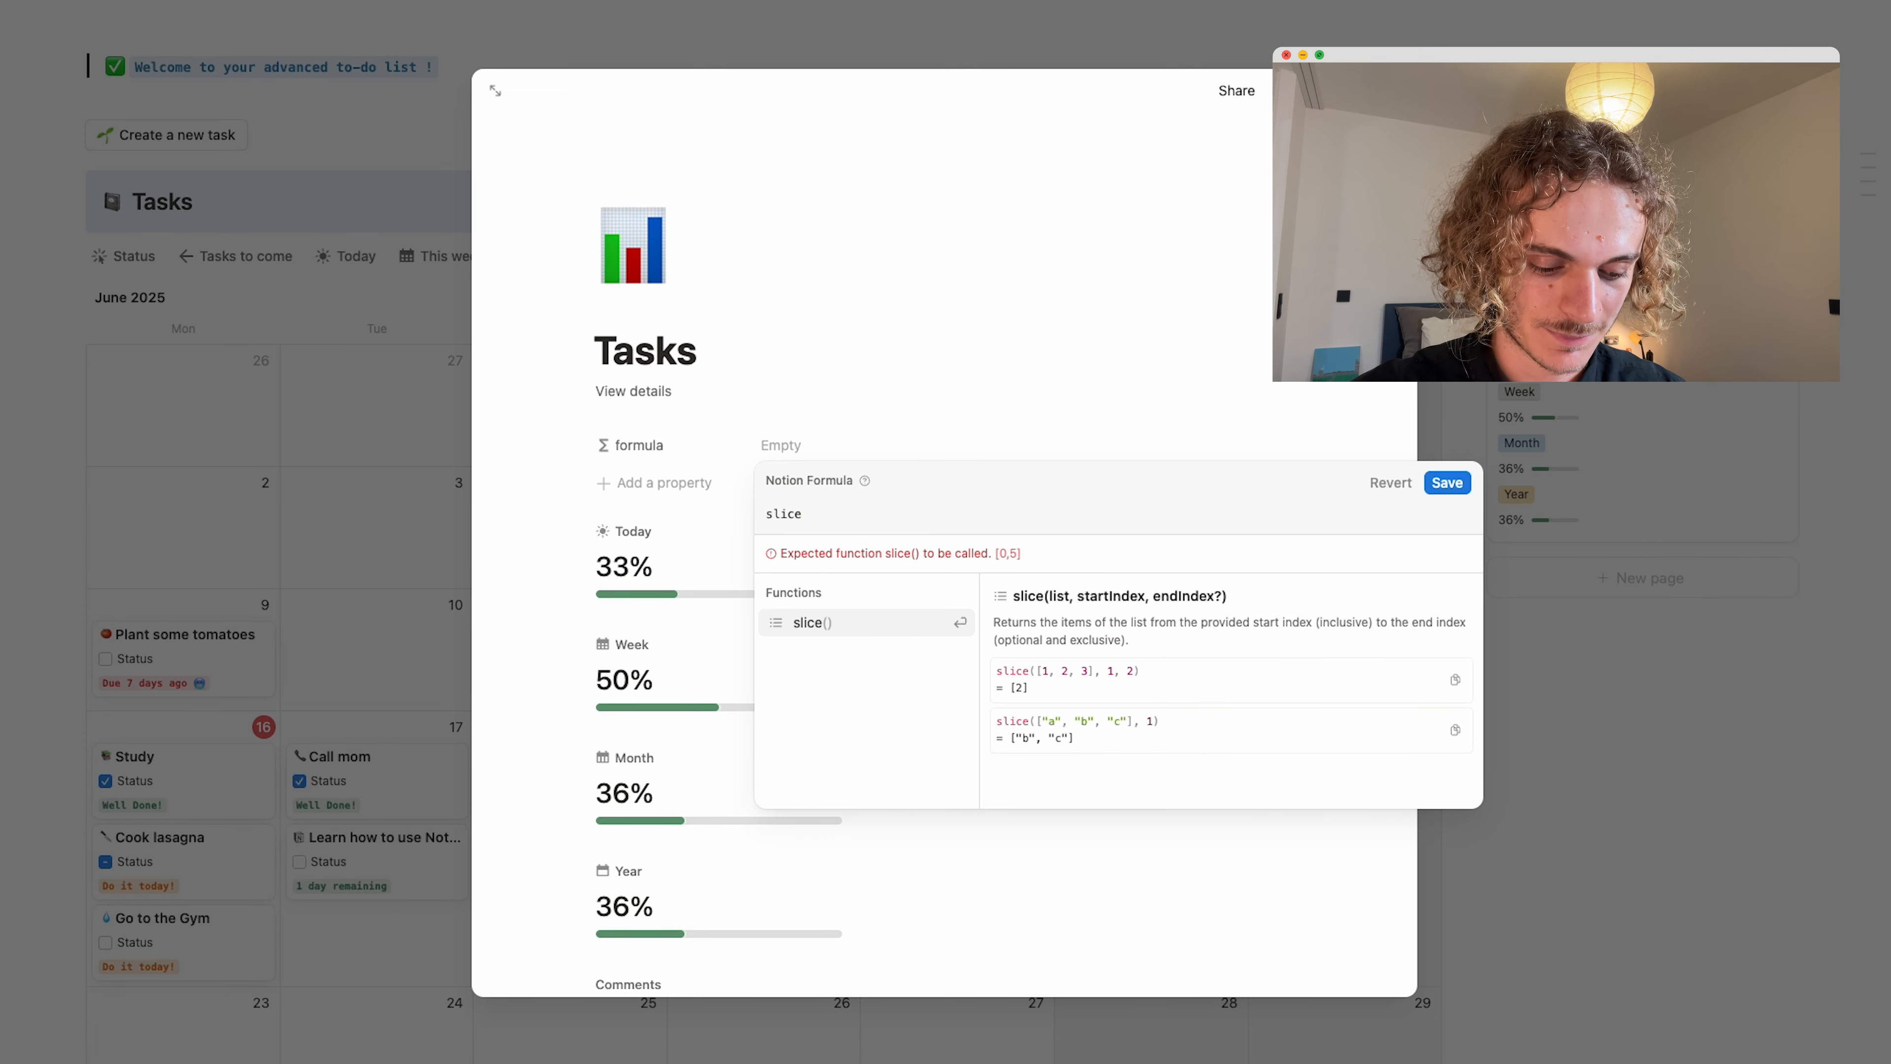
key("Return")
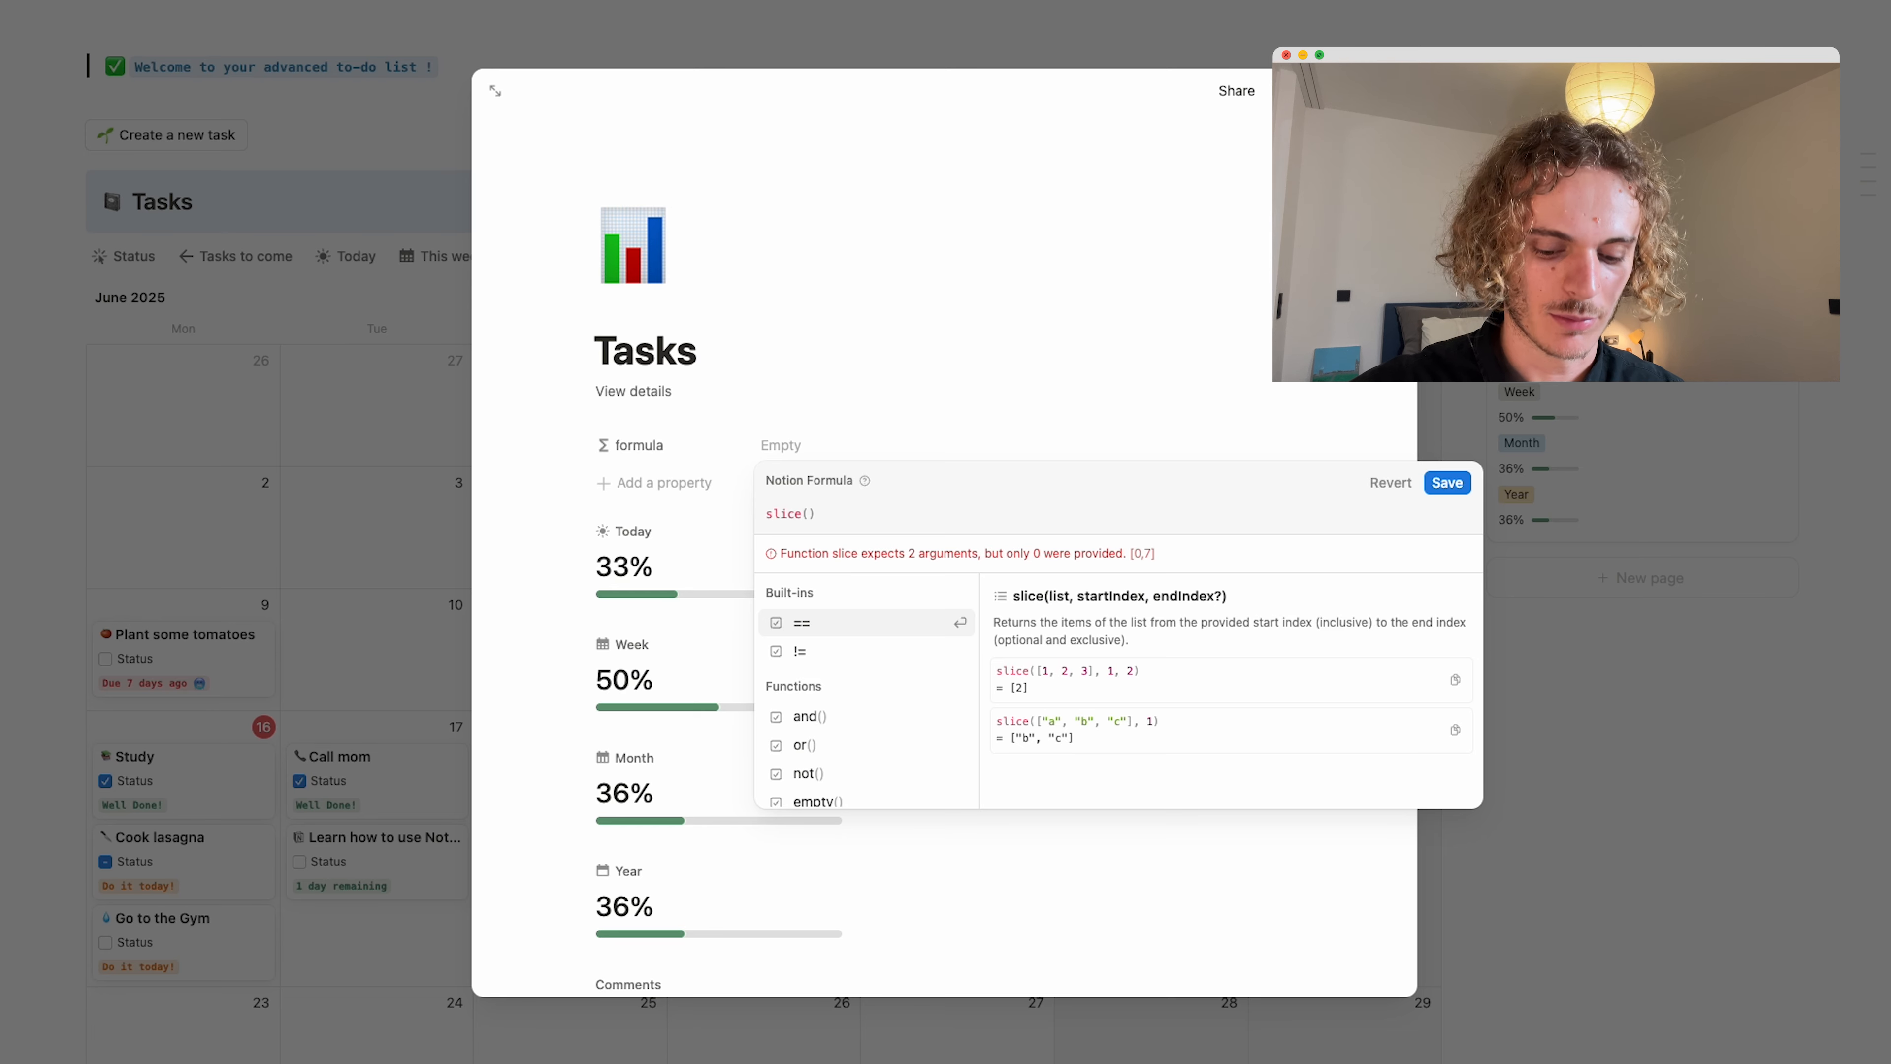
scroll(864, 670, "up", 3)
left_click(813, 646)
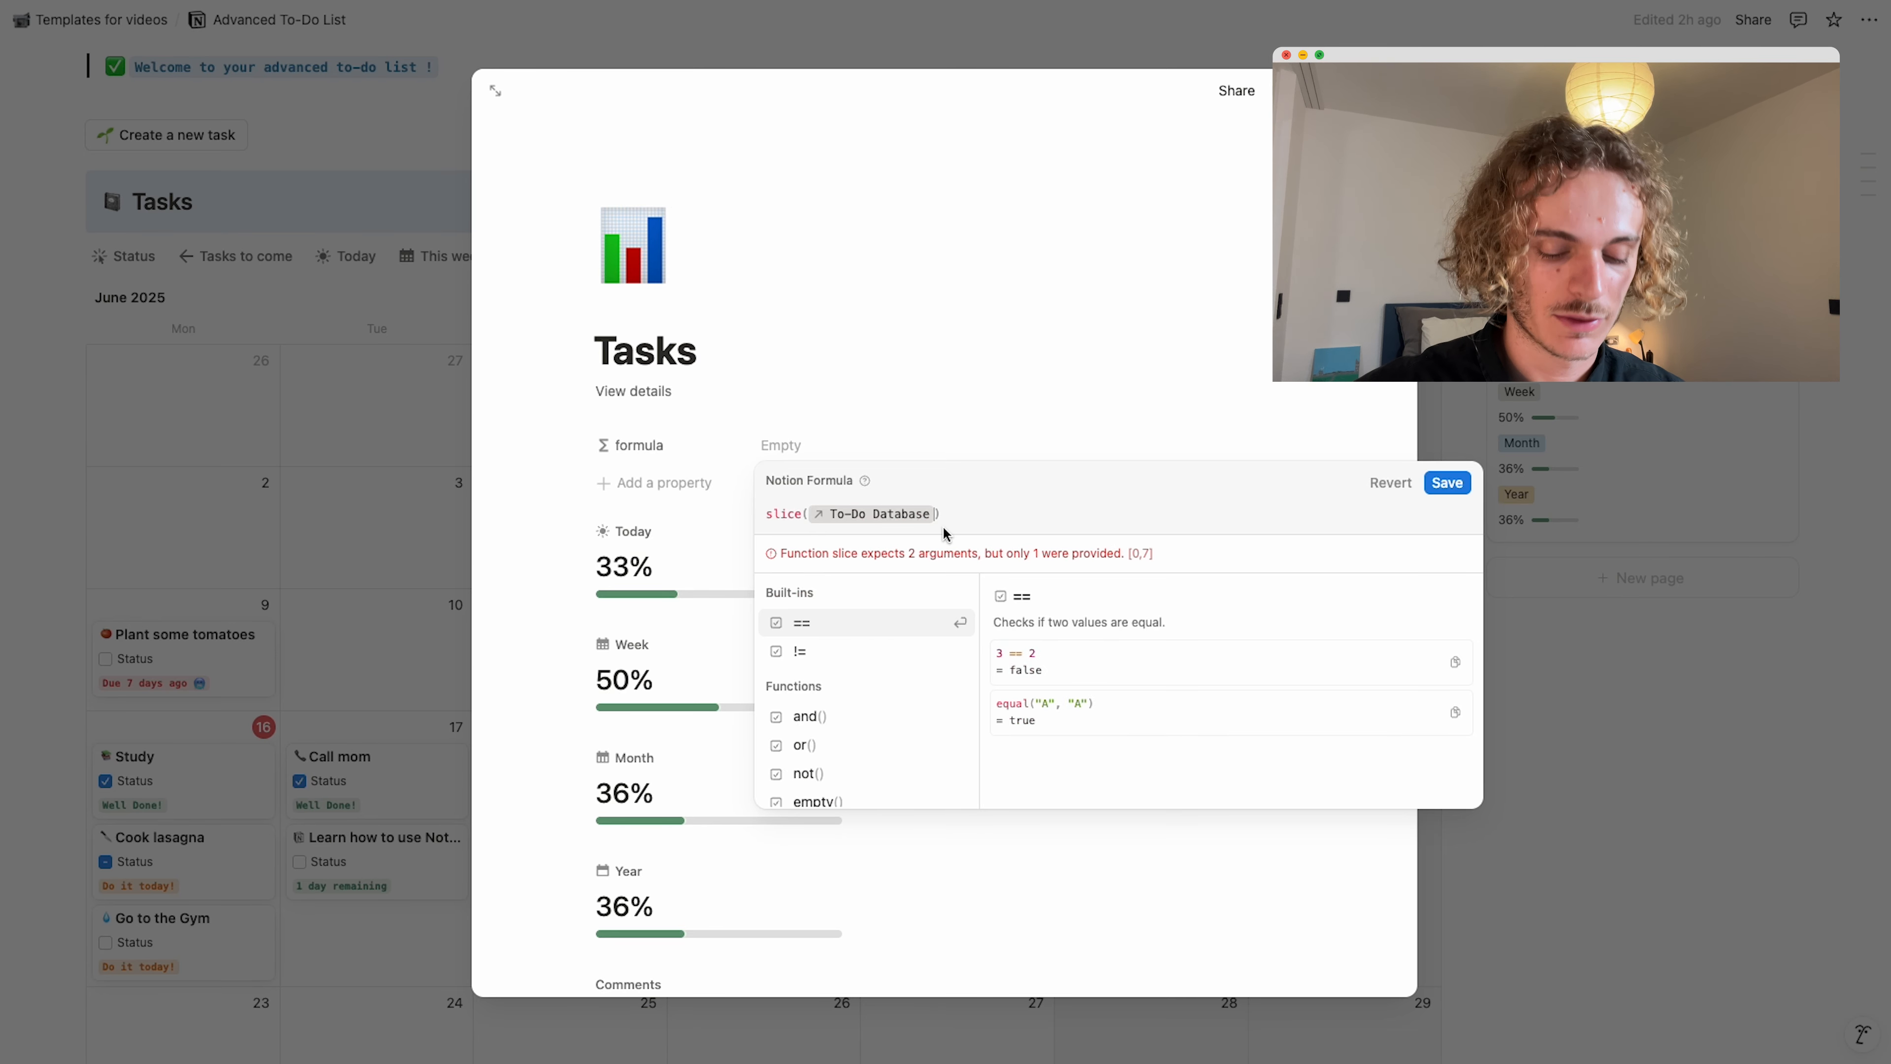
type(", ")
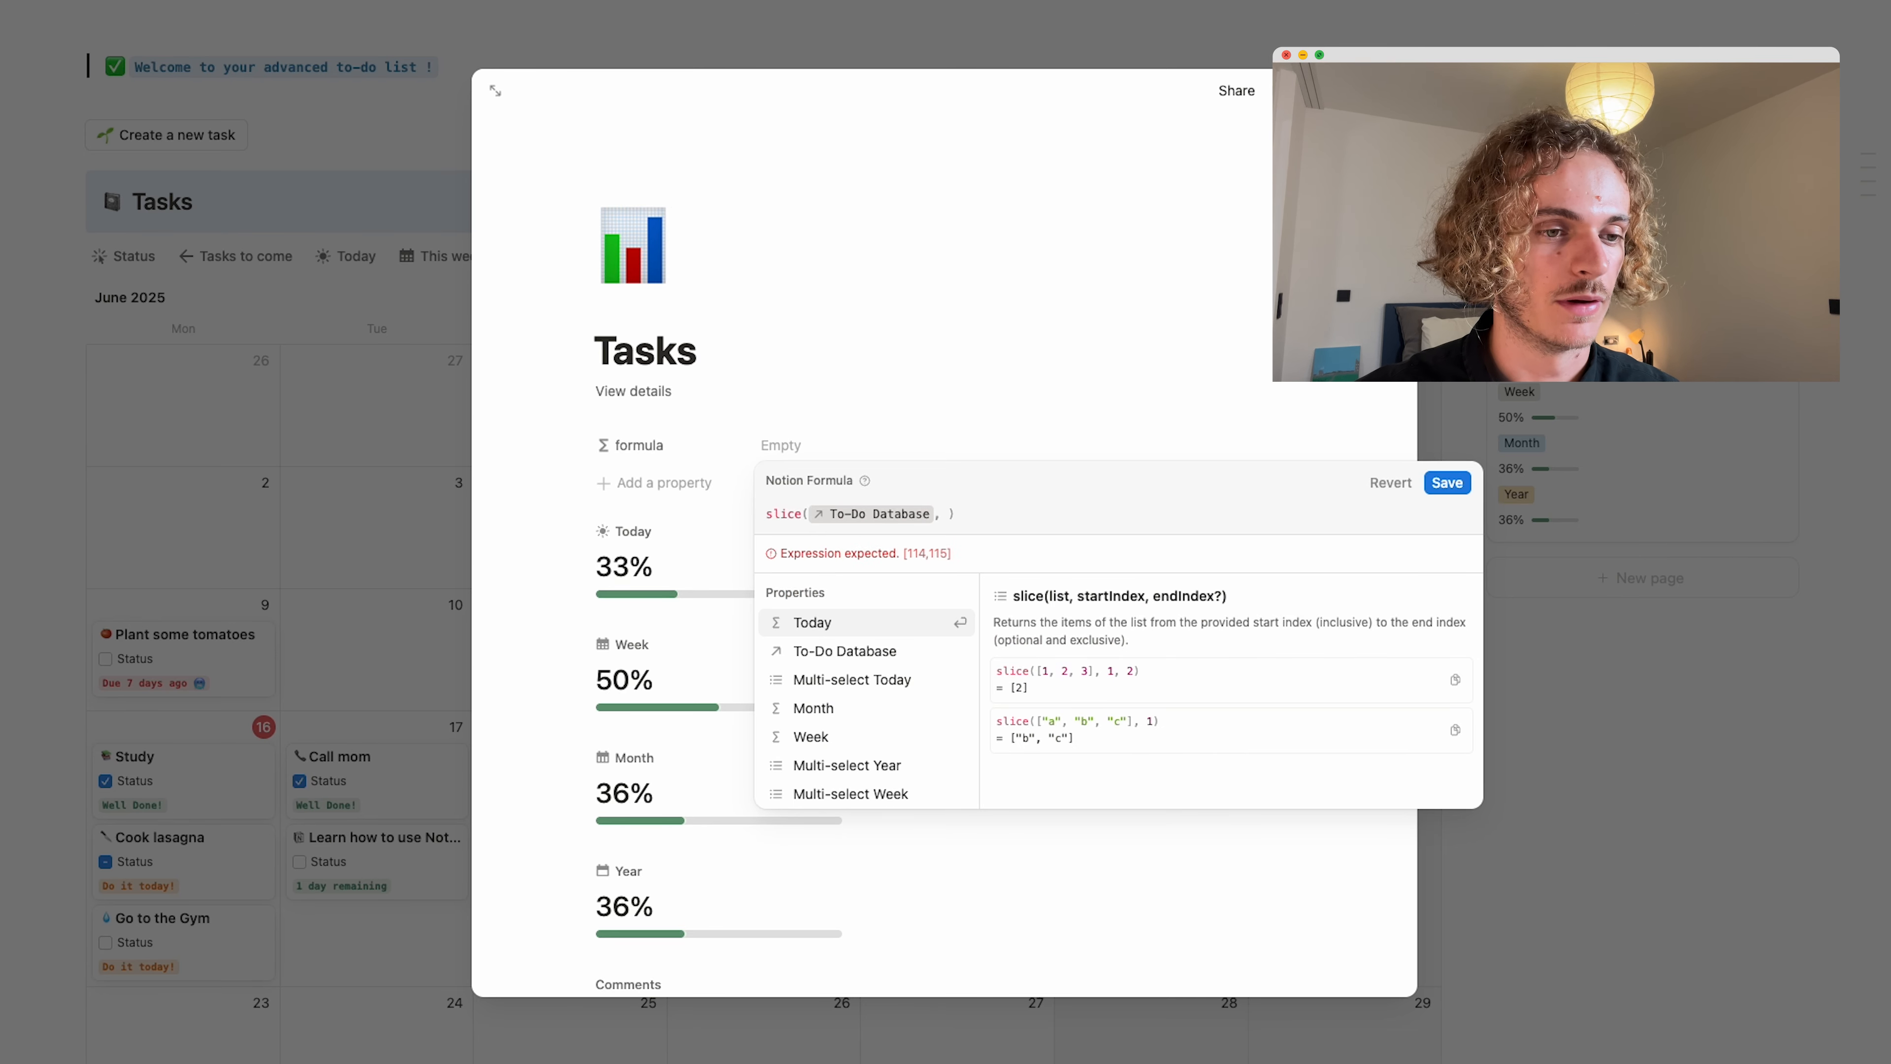
type("1")
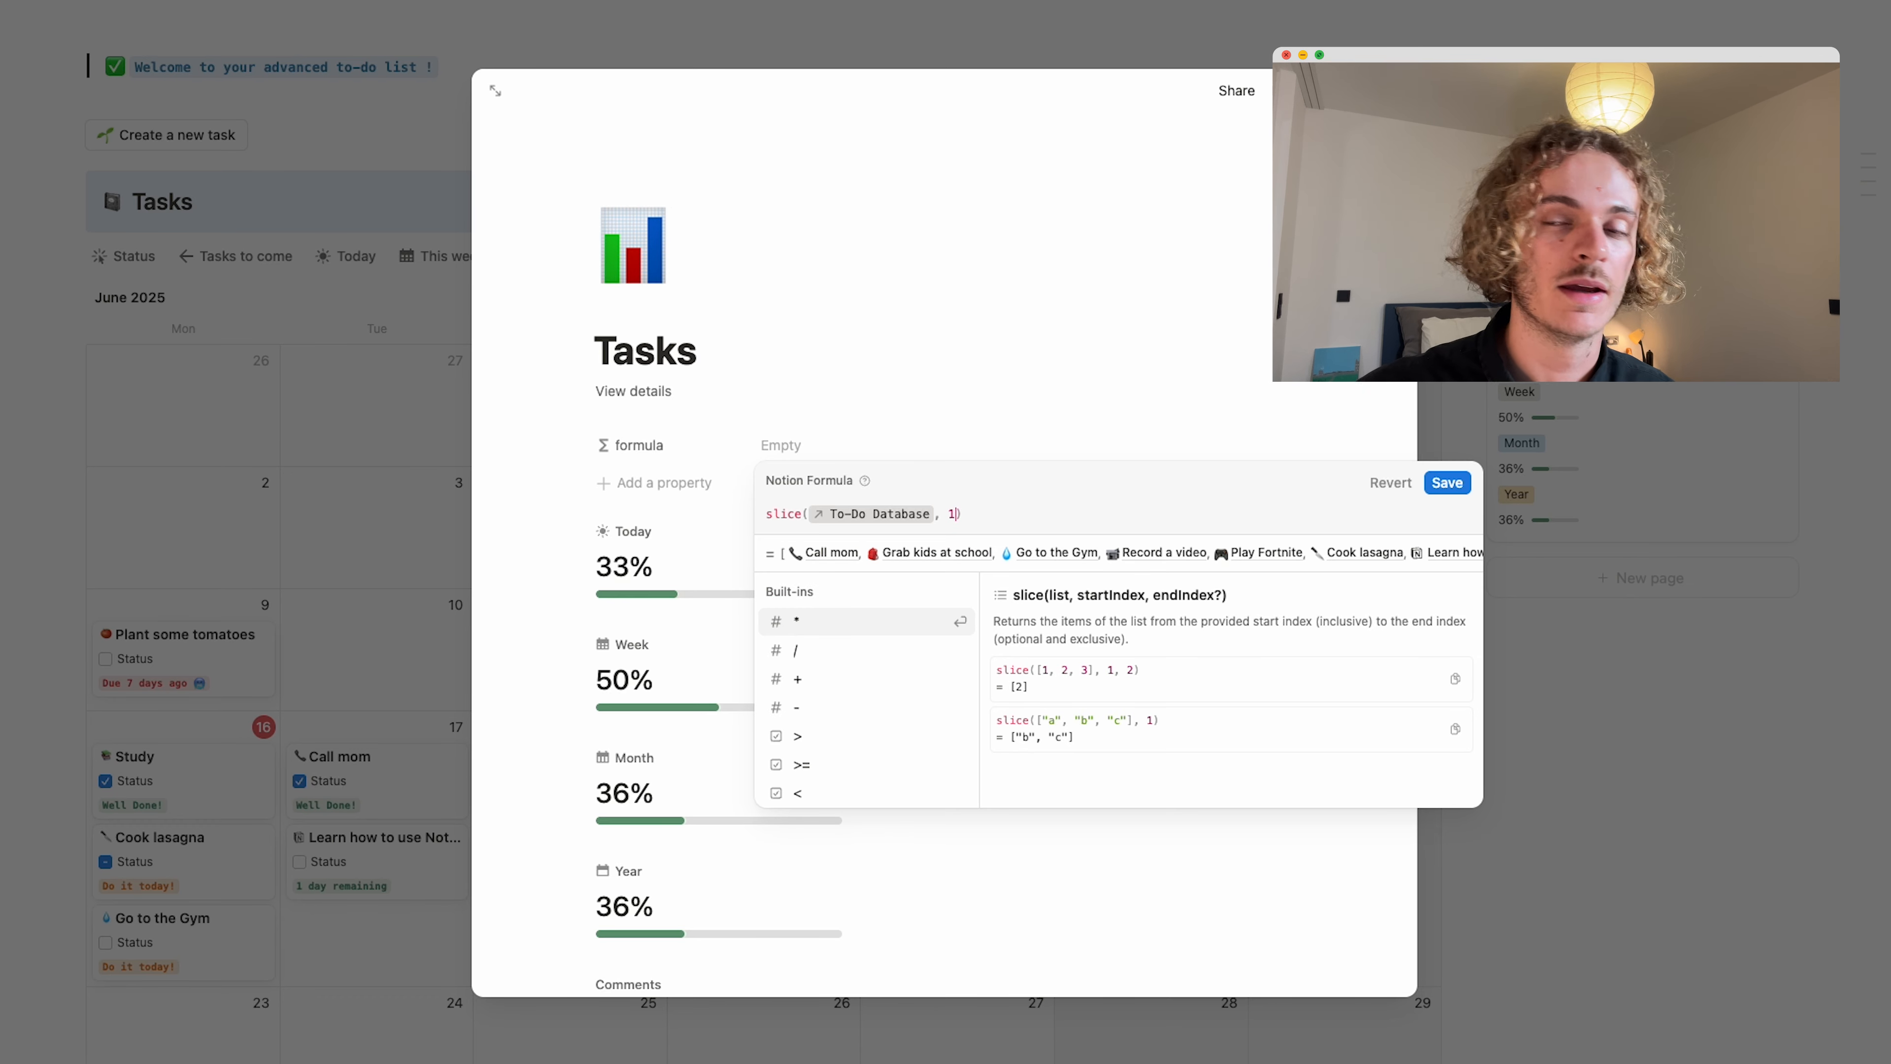
type(",")
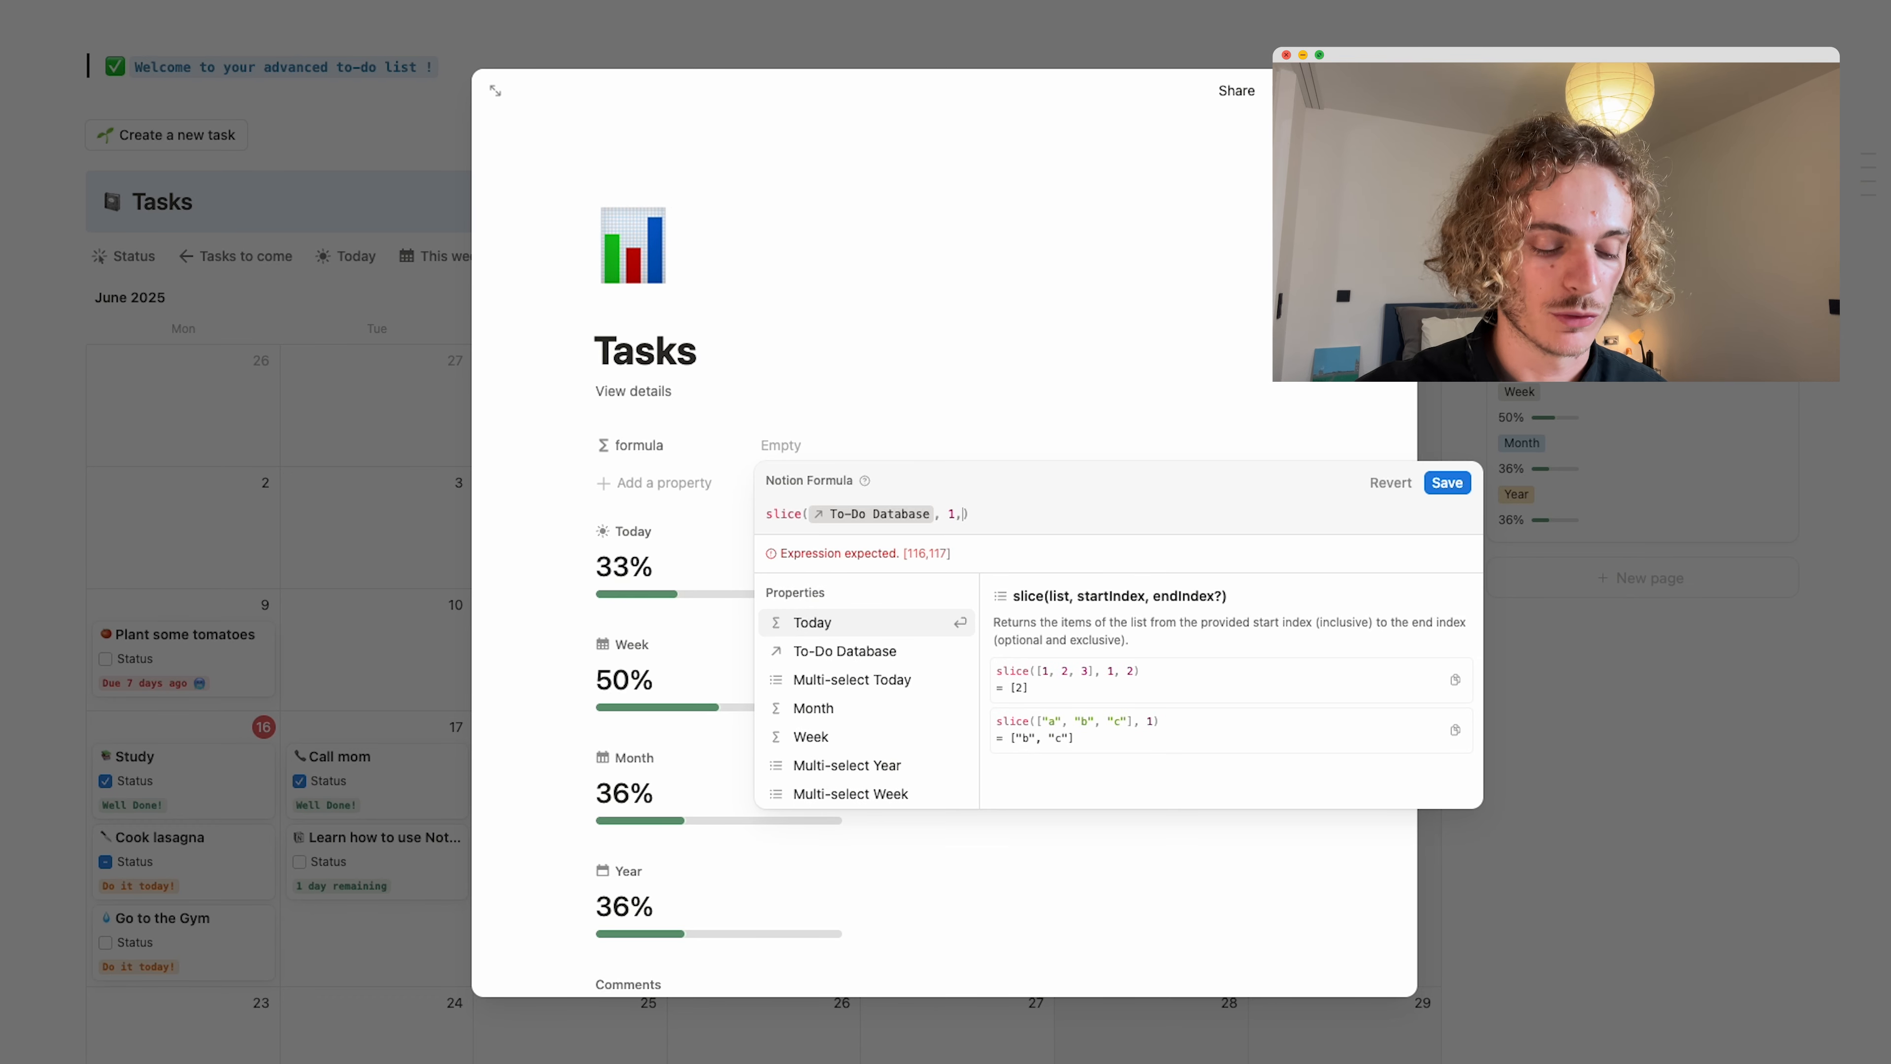
type(" 5")
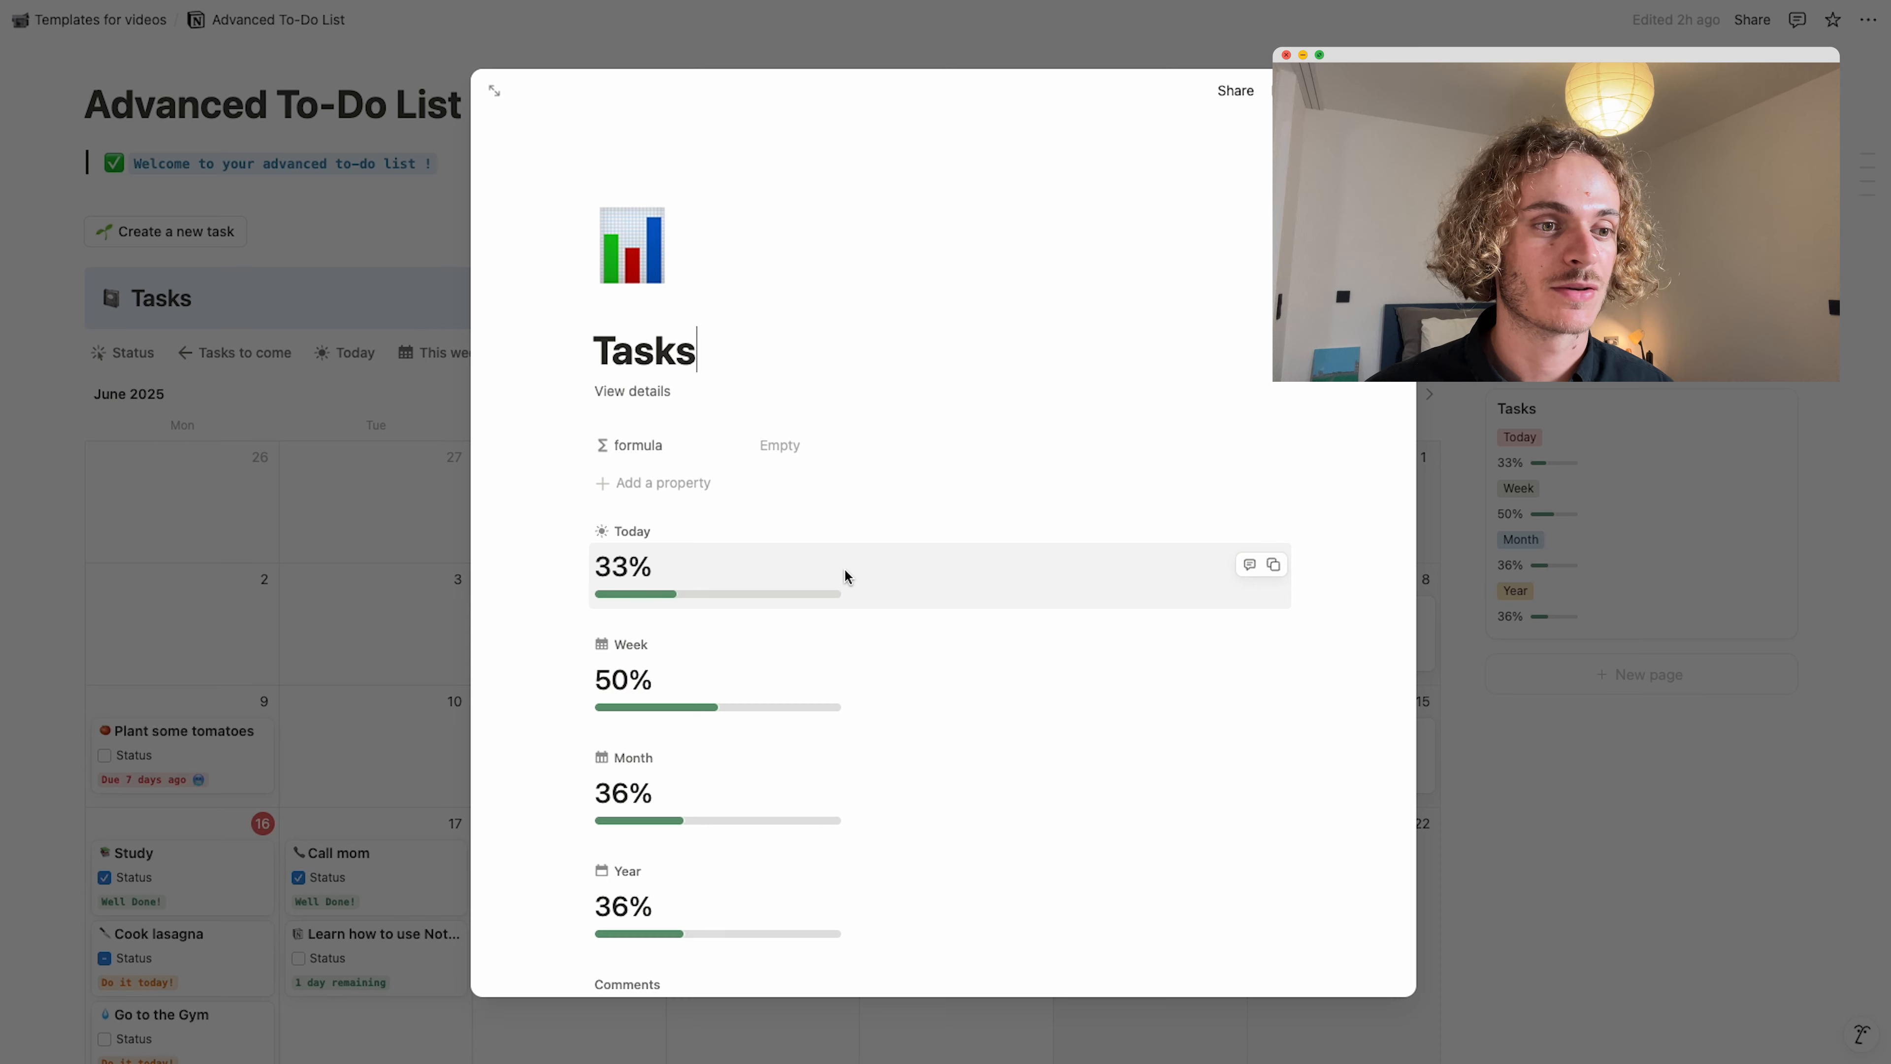
Open the empty formula property, try sort() wrapped around To-Do Database with a trailing comma, and clear the expression.
left_click(791, 444)
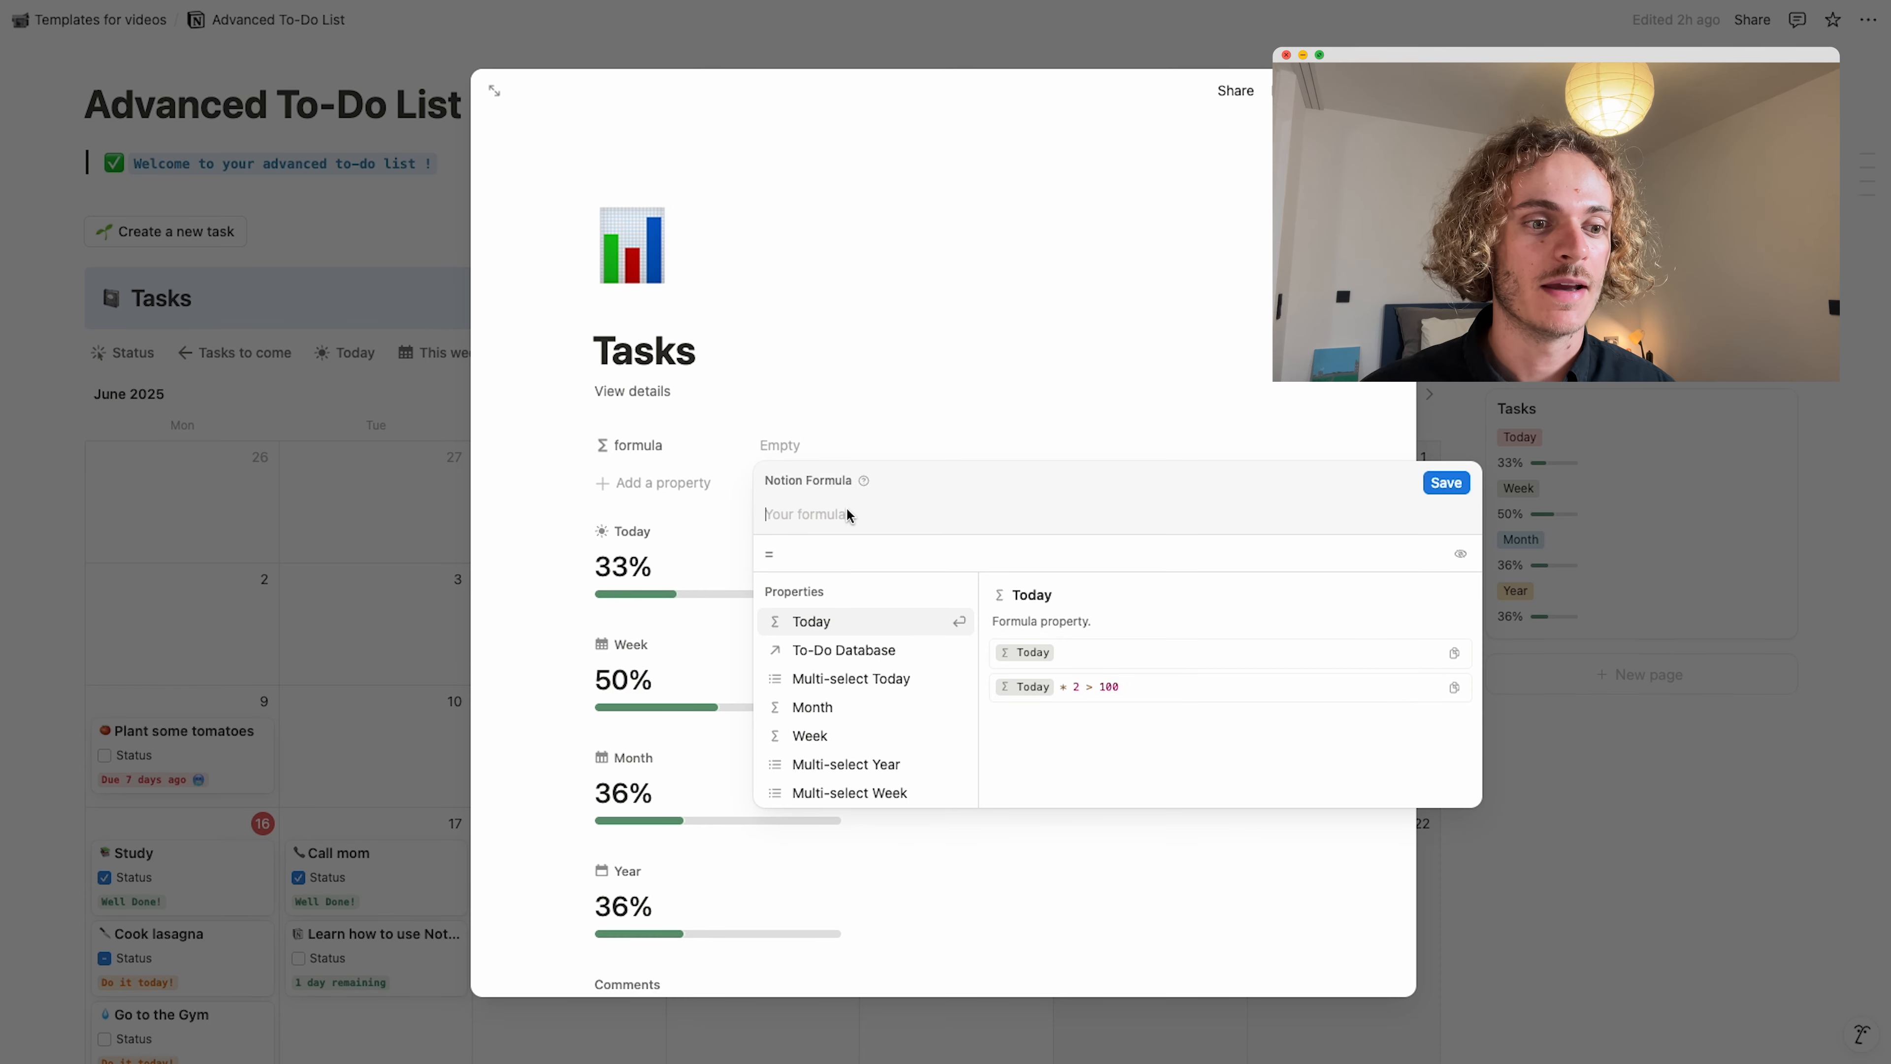
left_click(820, 651)
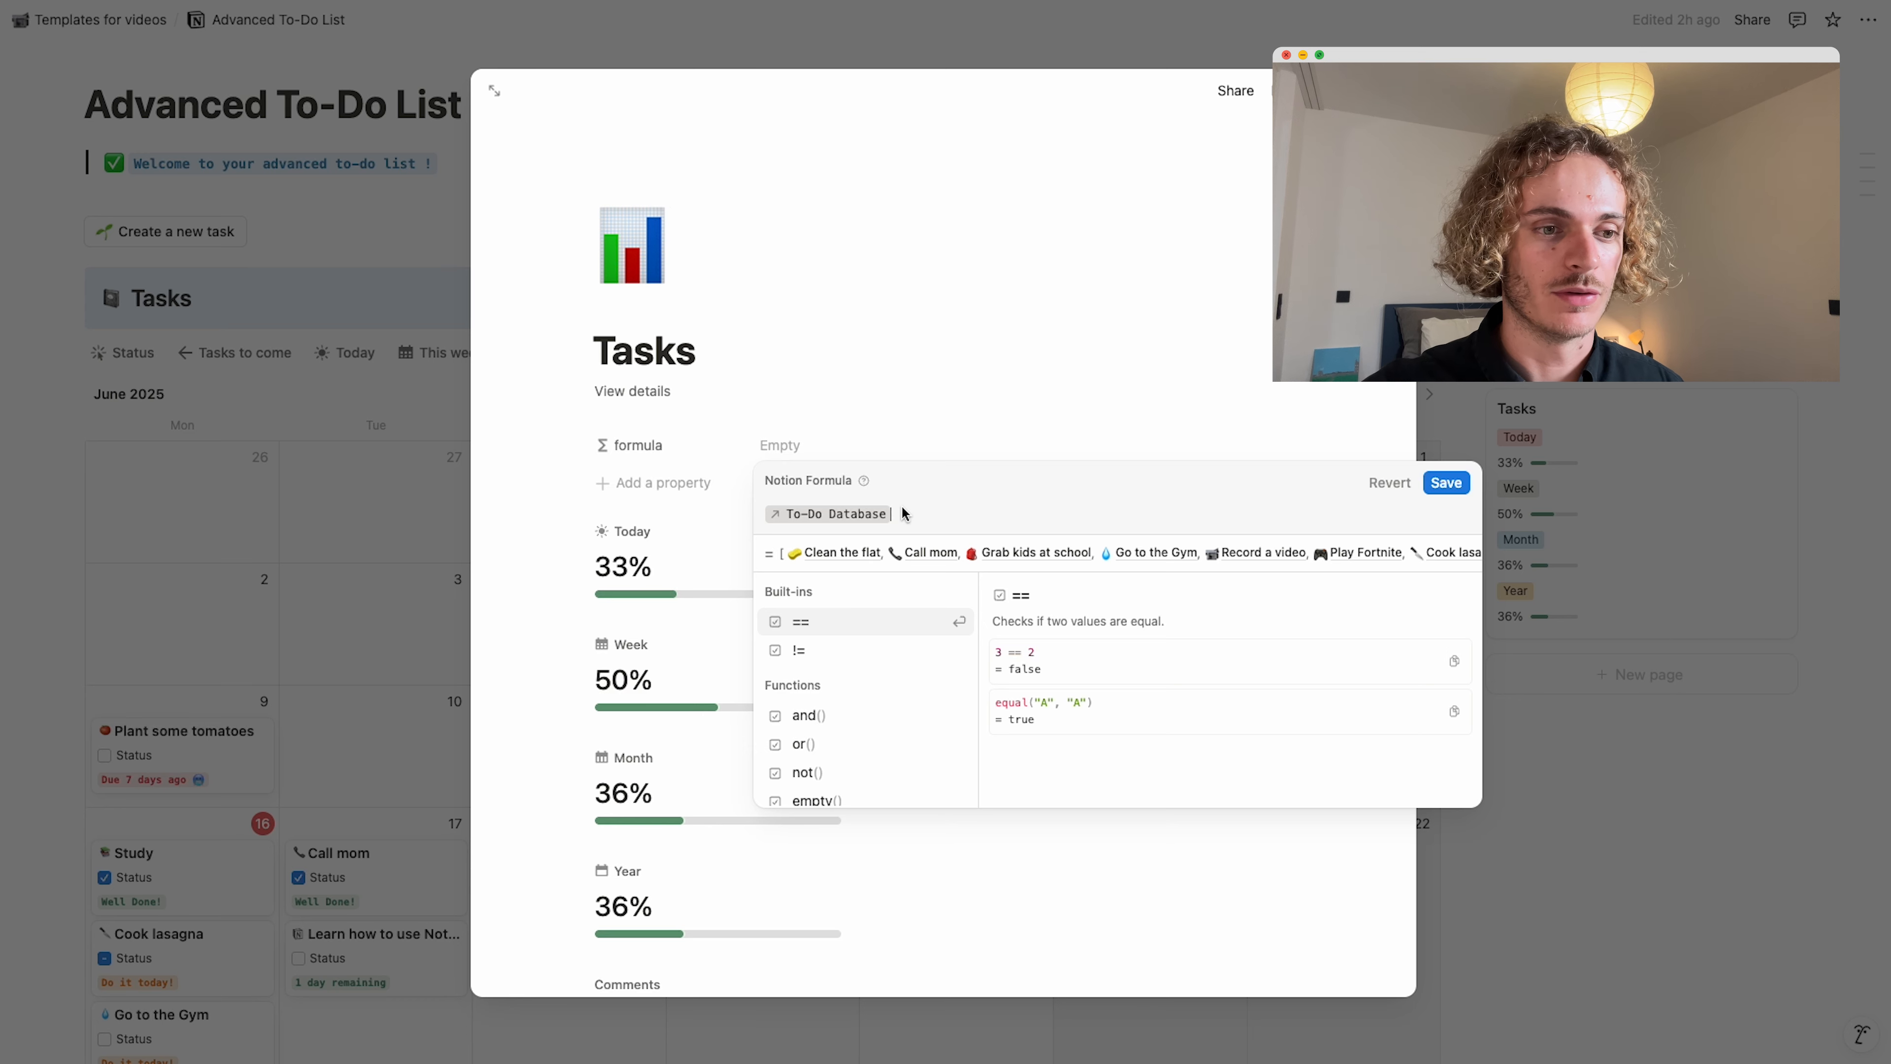
key("BackSpace")
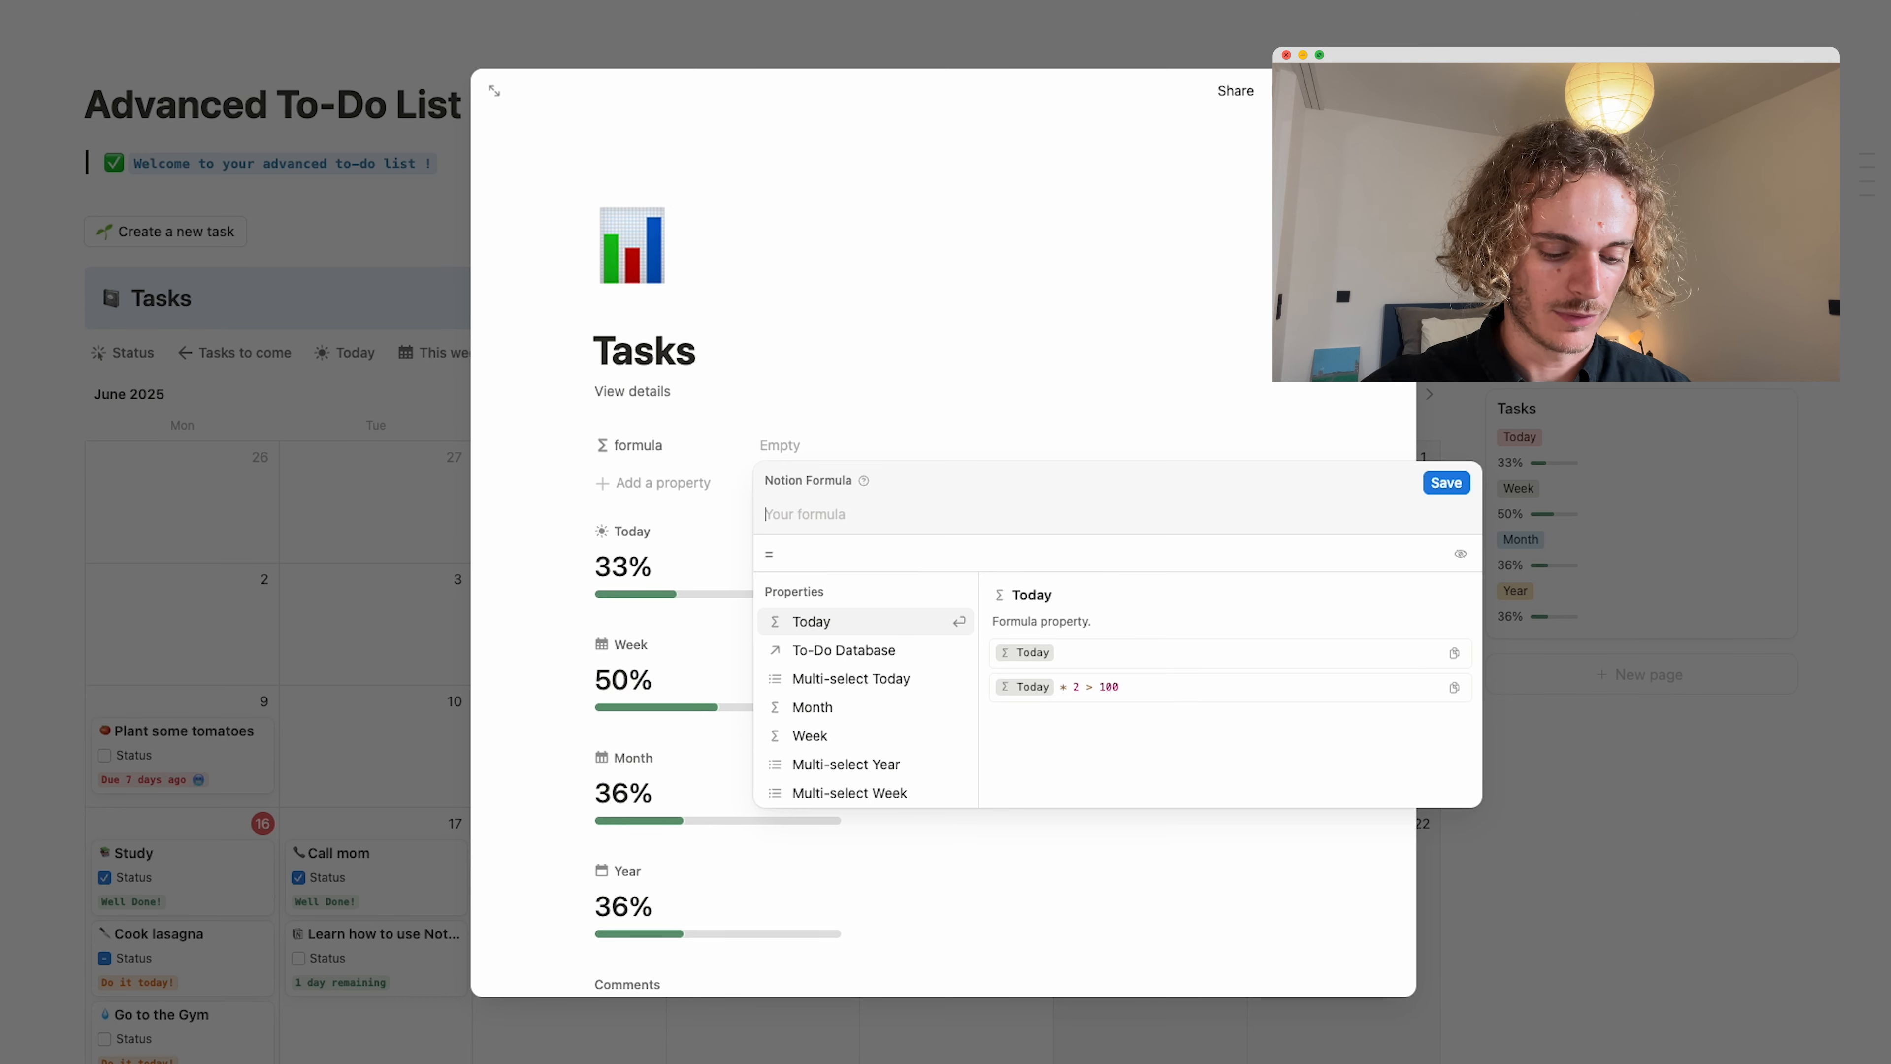
type("sort")
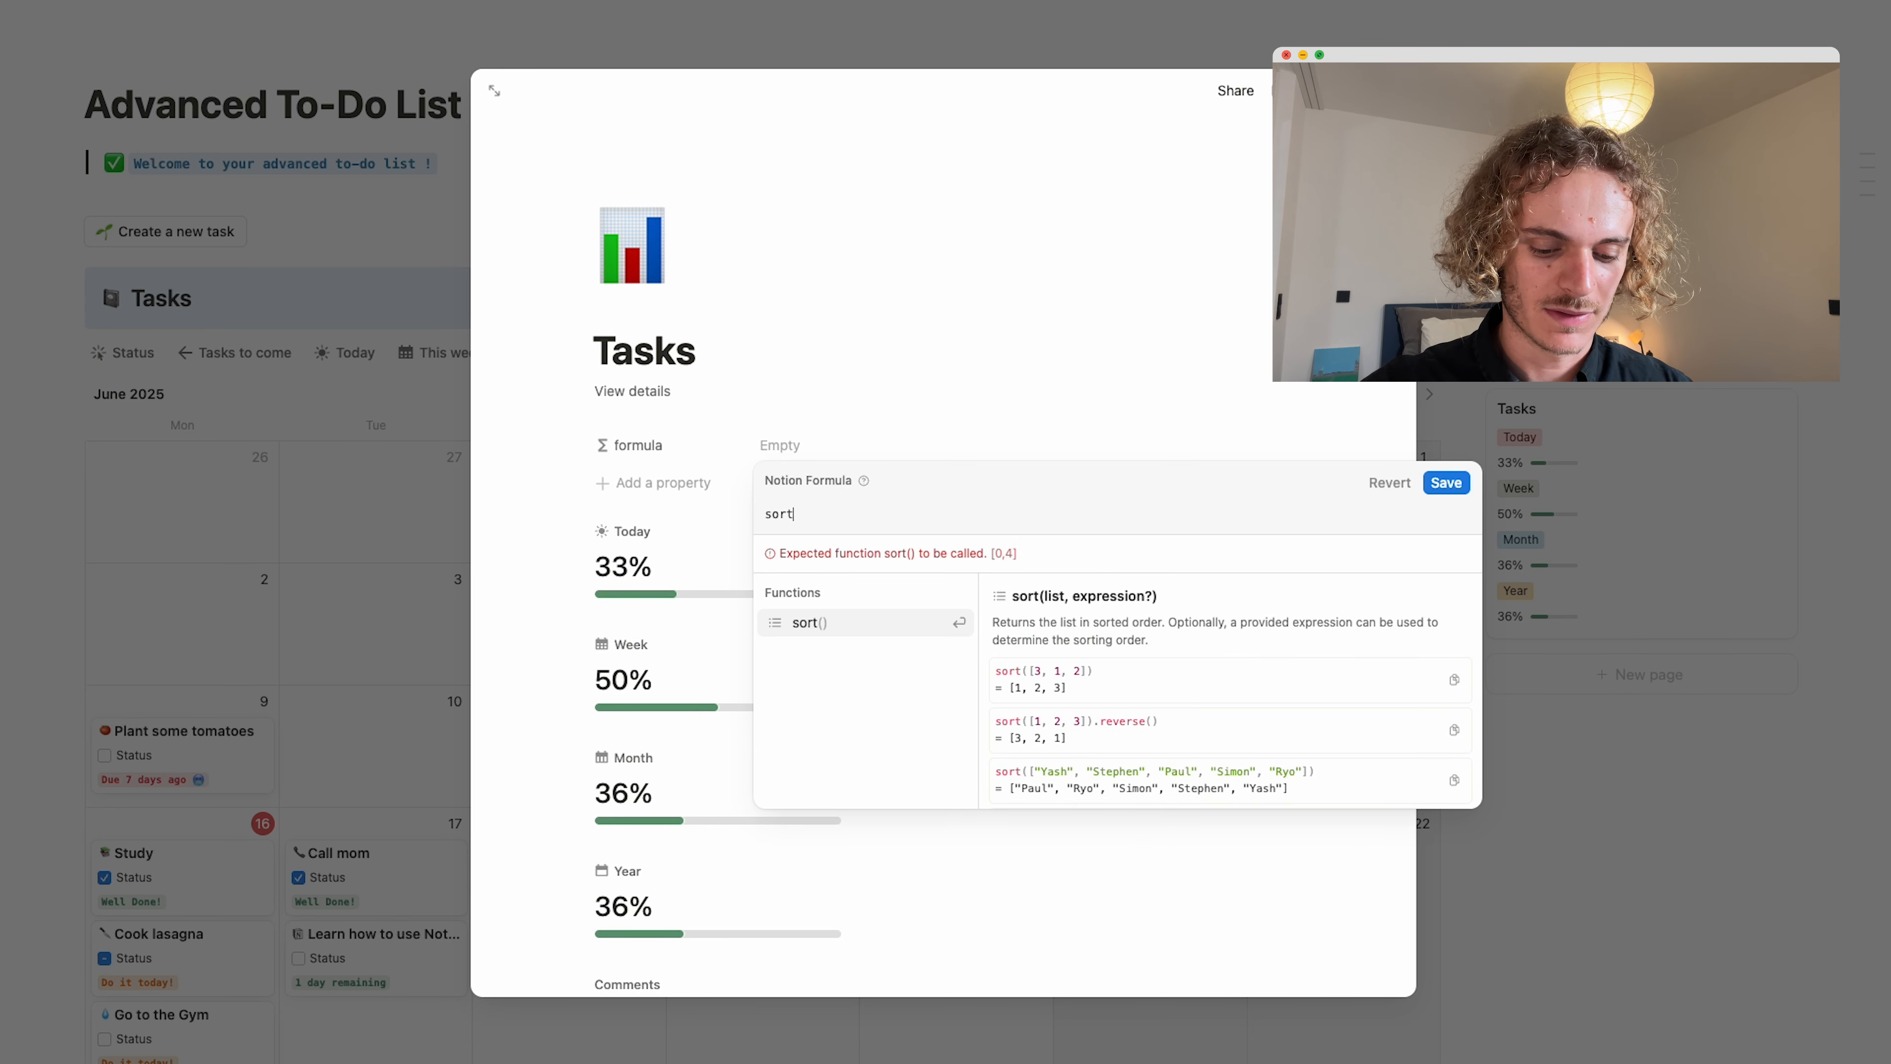
type("()")
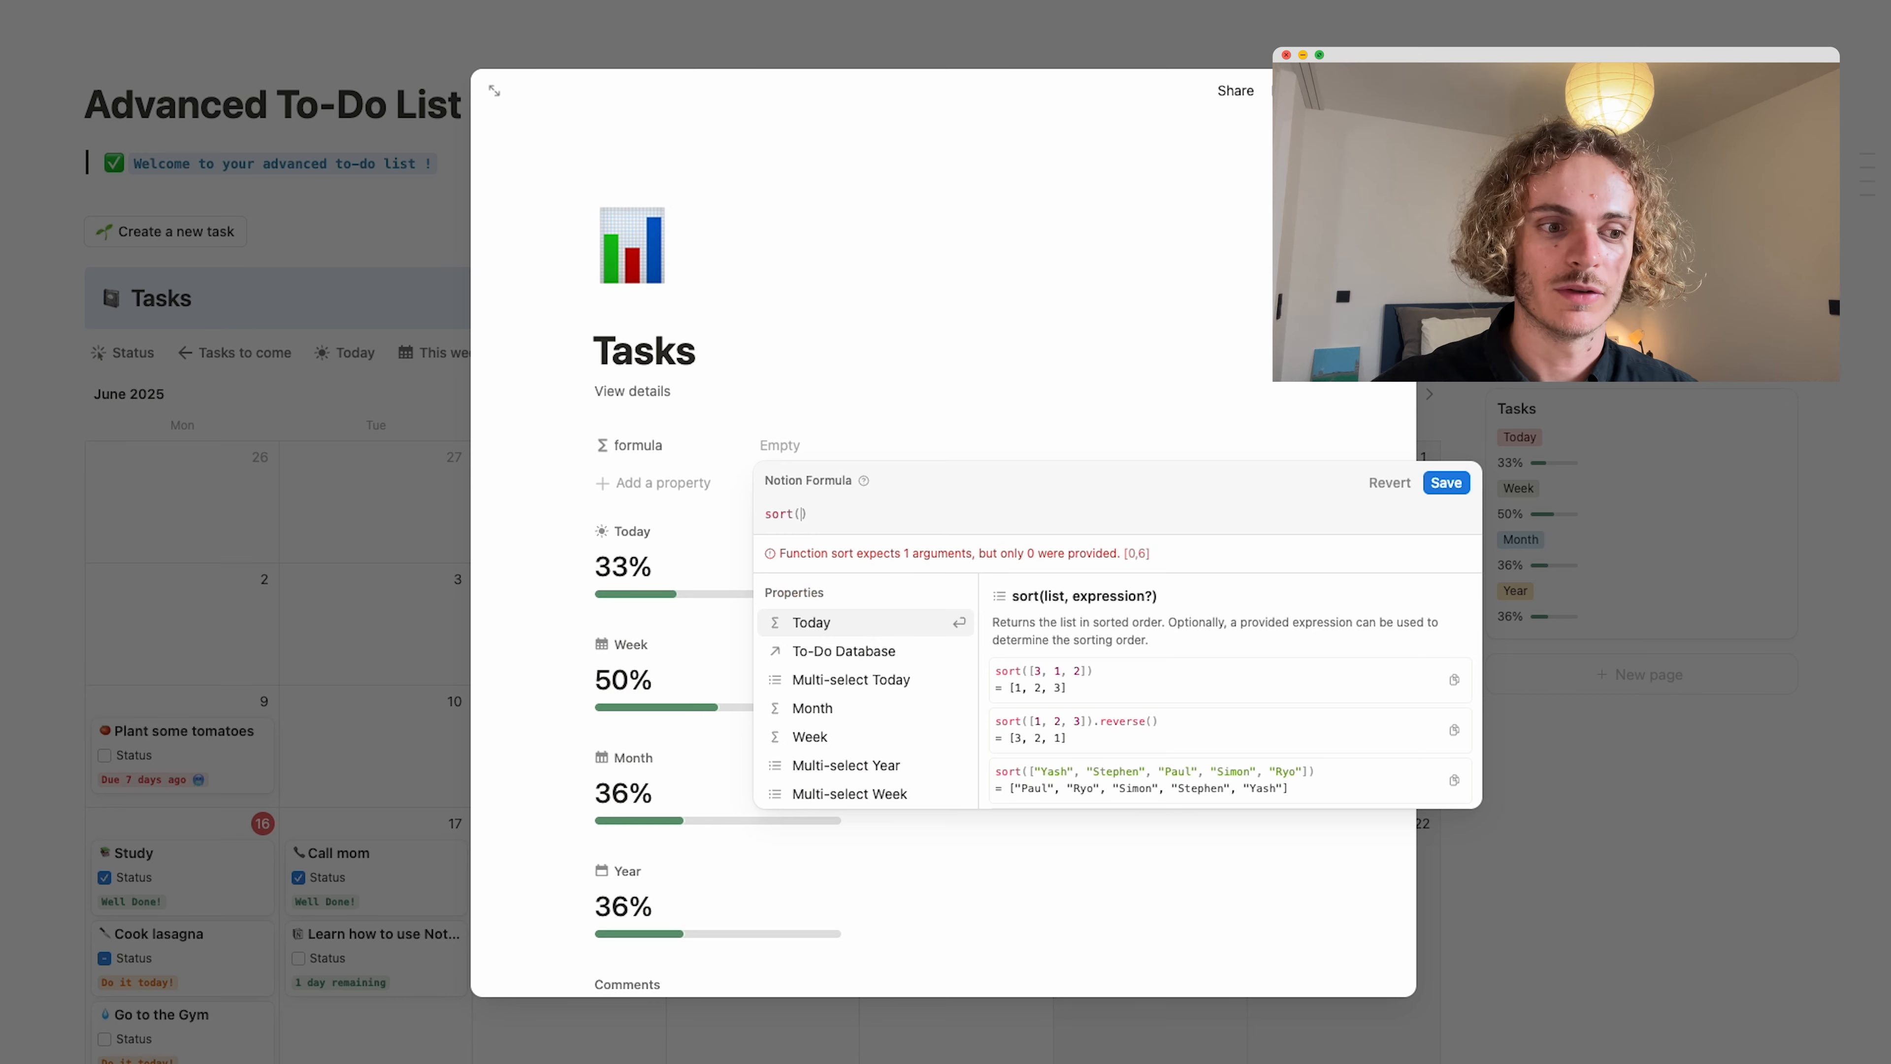
left_click(881, 656)
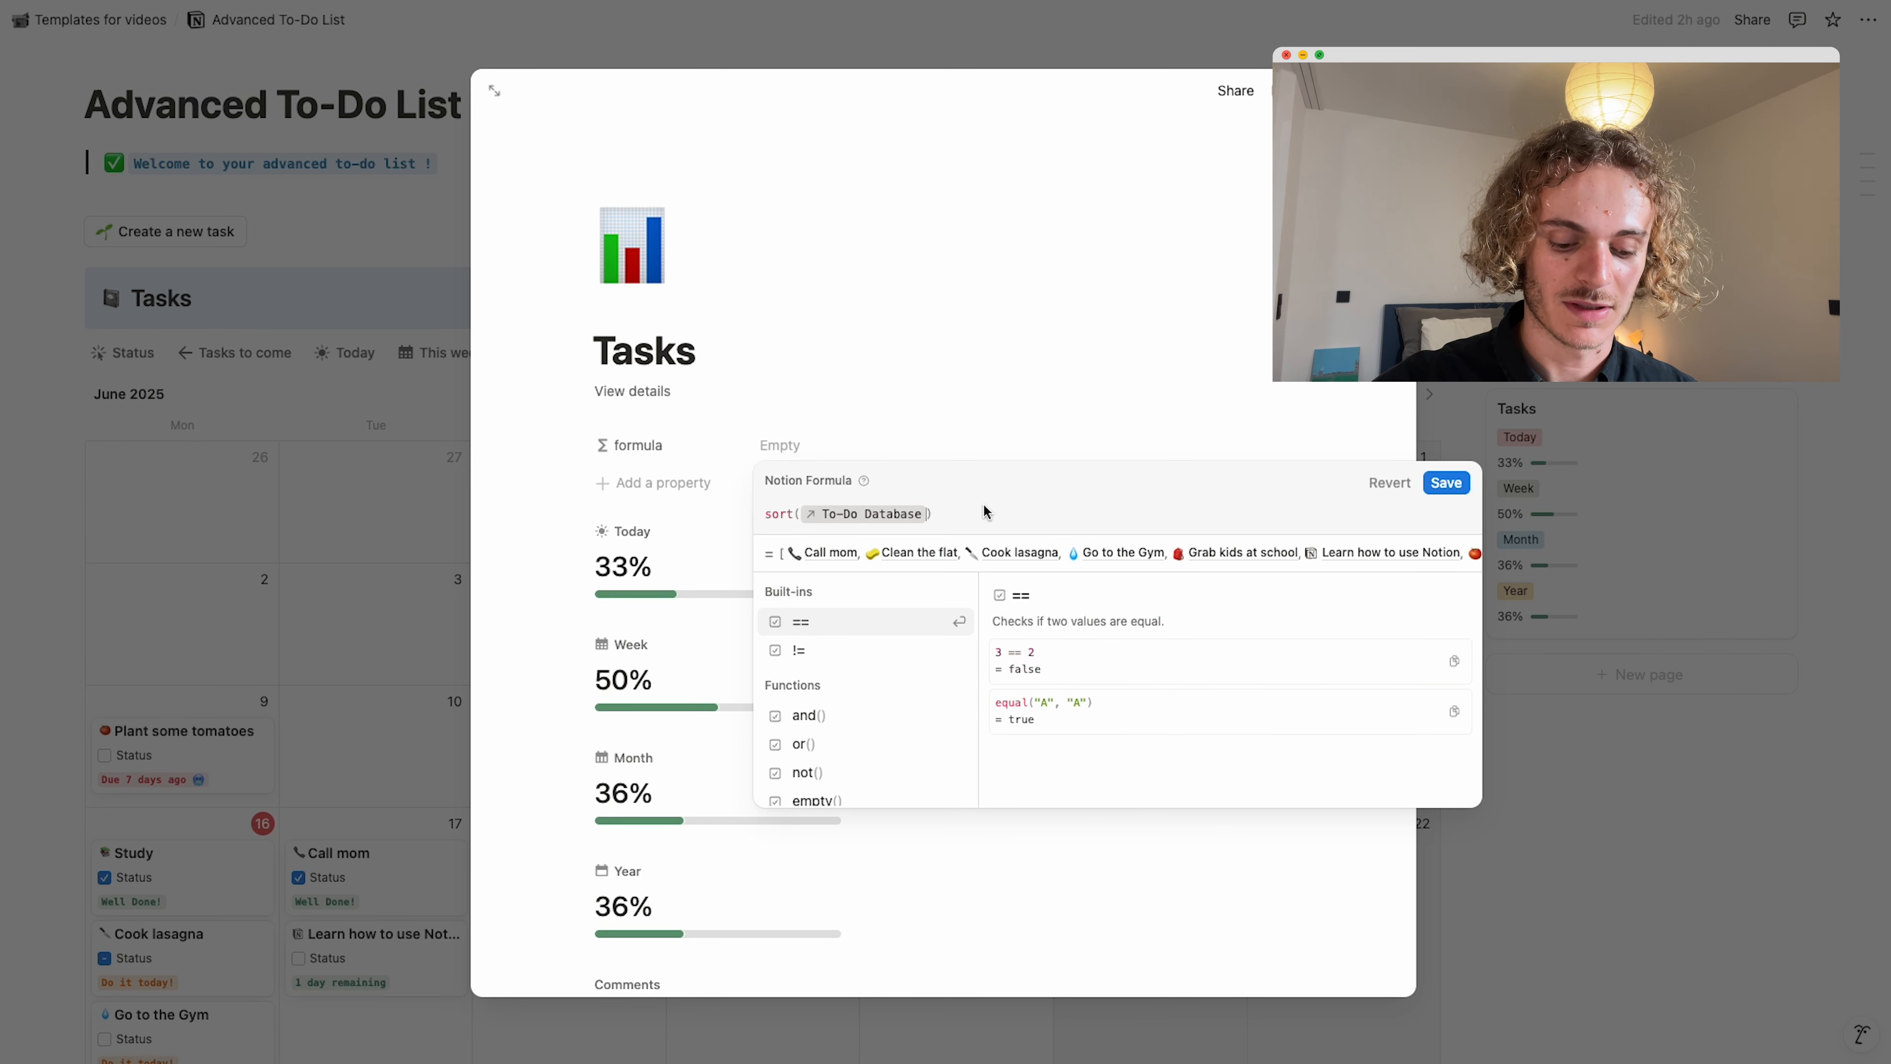
type(",")
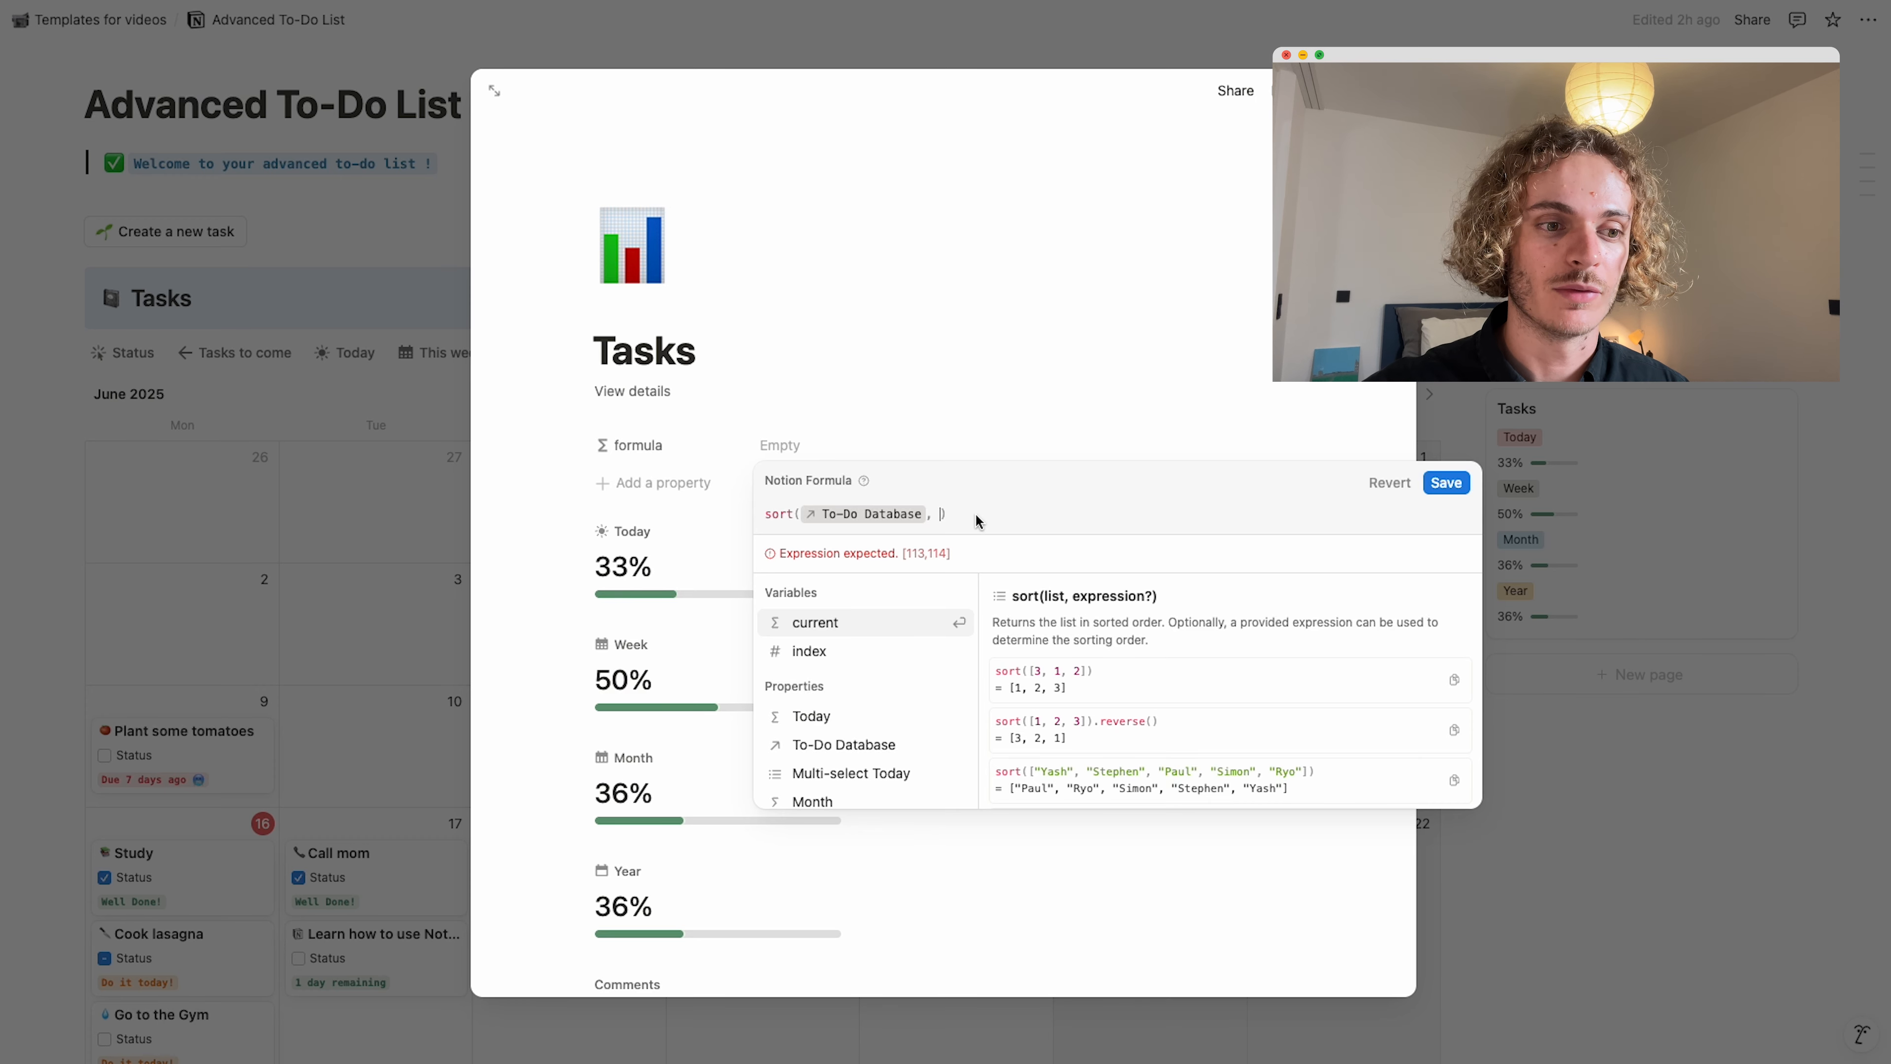
left_click_drag(944, 515, 765, 514)
key("BackSpace")
Start the formula with To-Do Database and chain .sort() to it using dot notation.
left_click(793, 652)
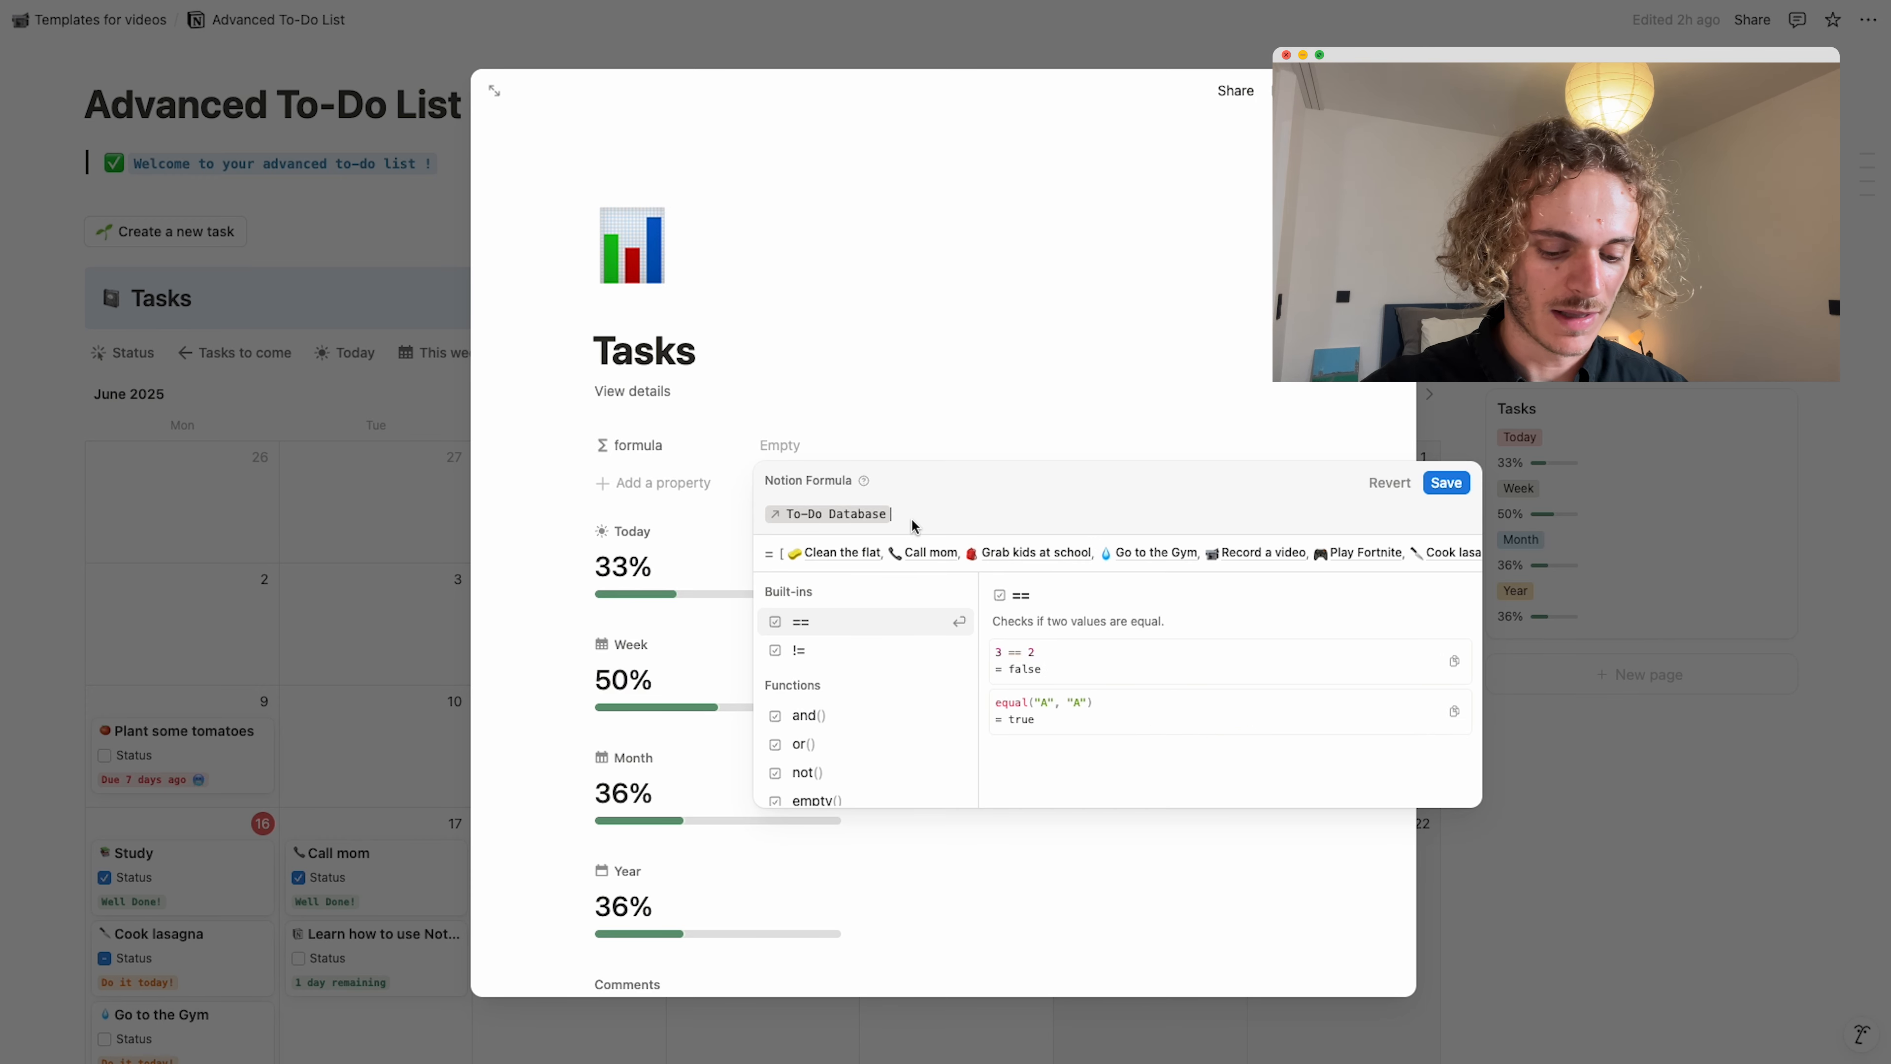
type(".")
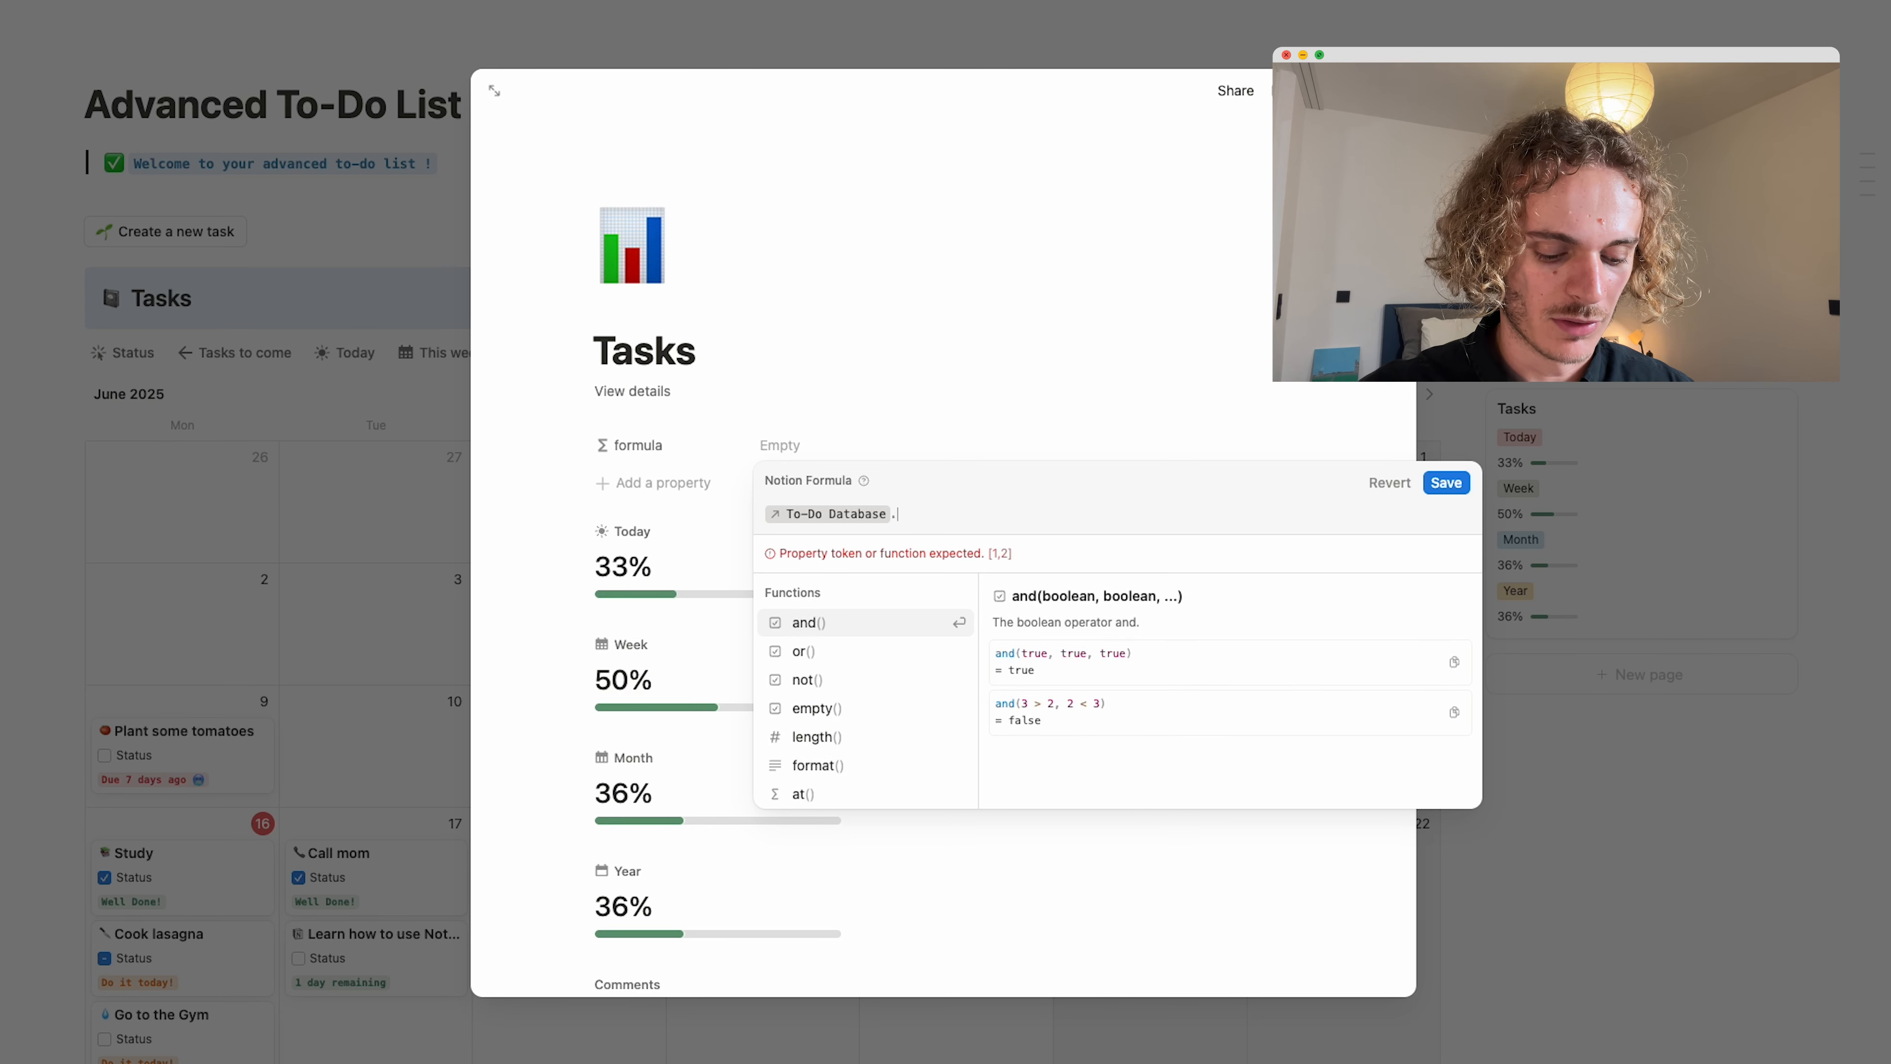
type("sort")
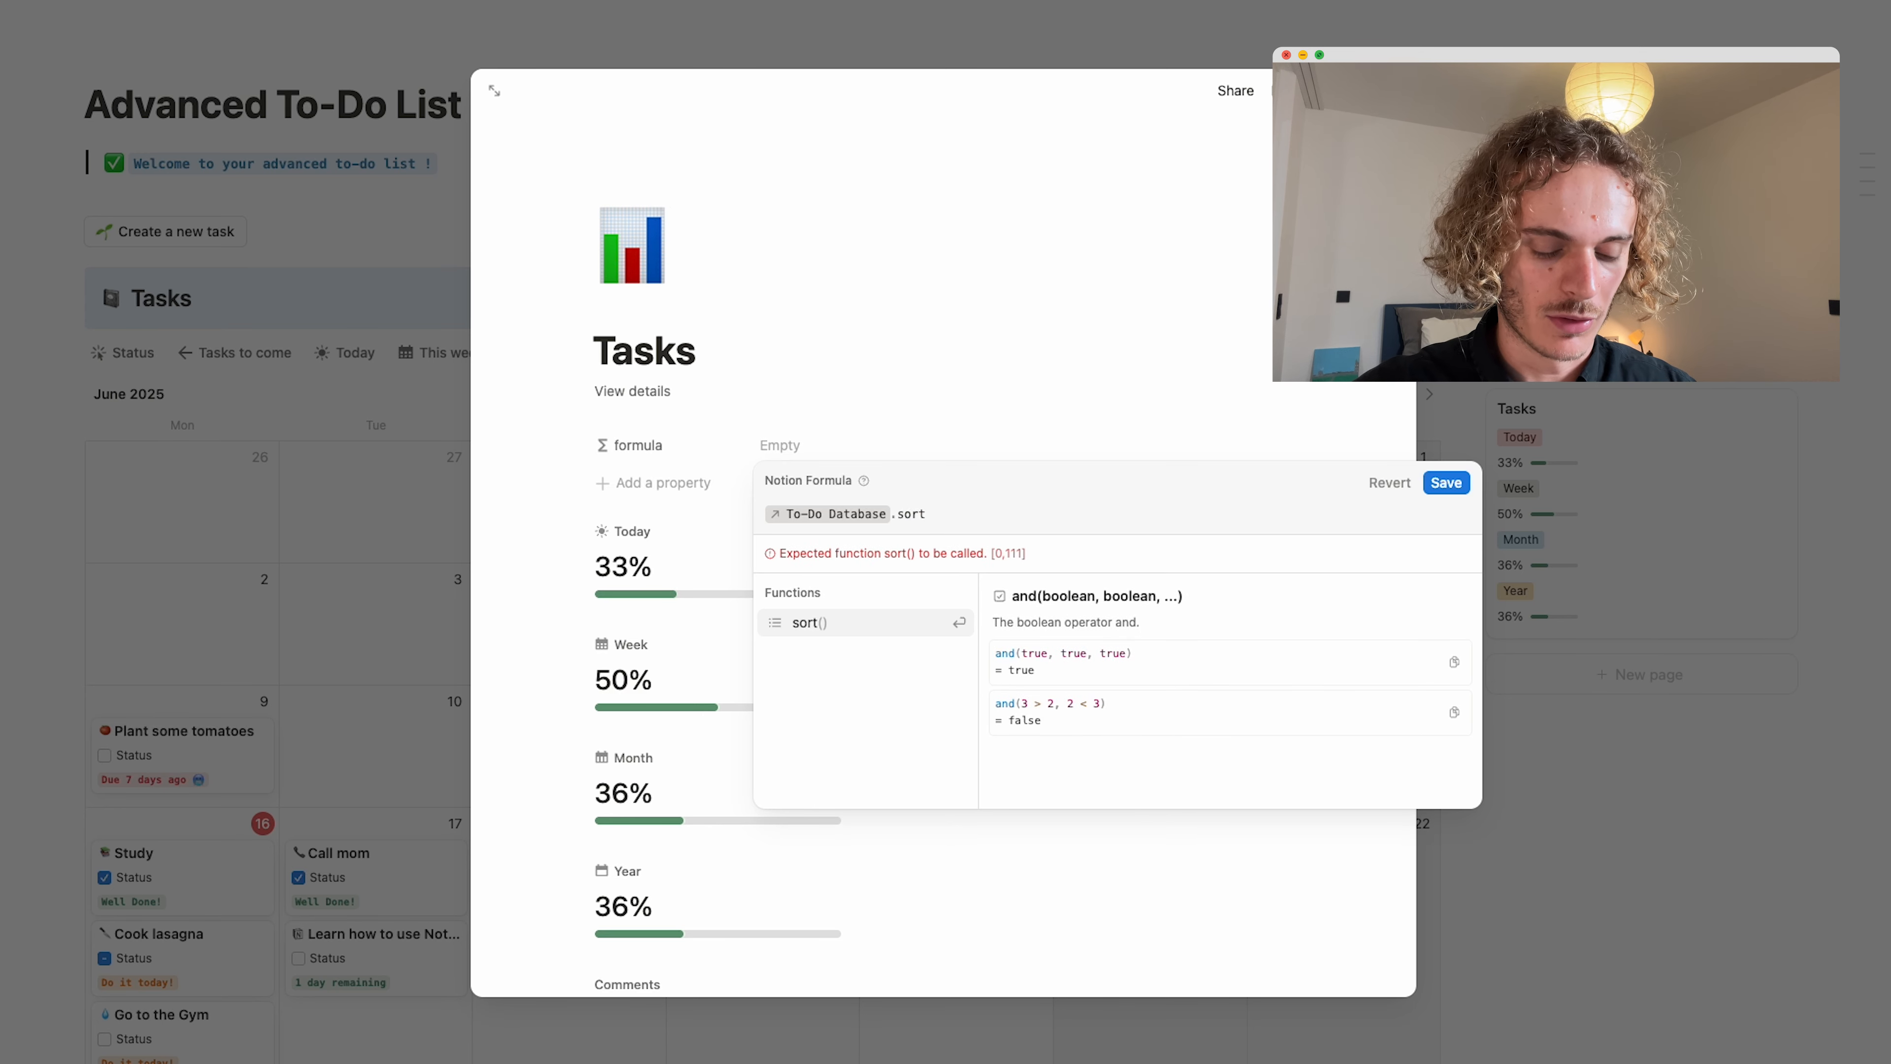
type("(")
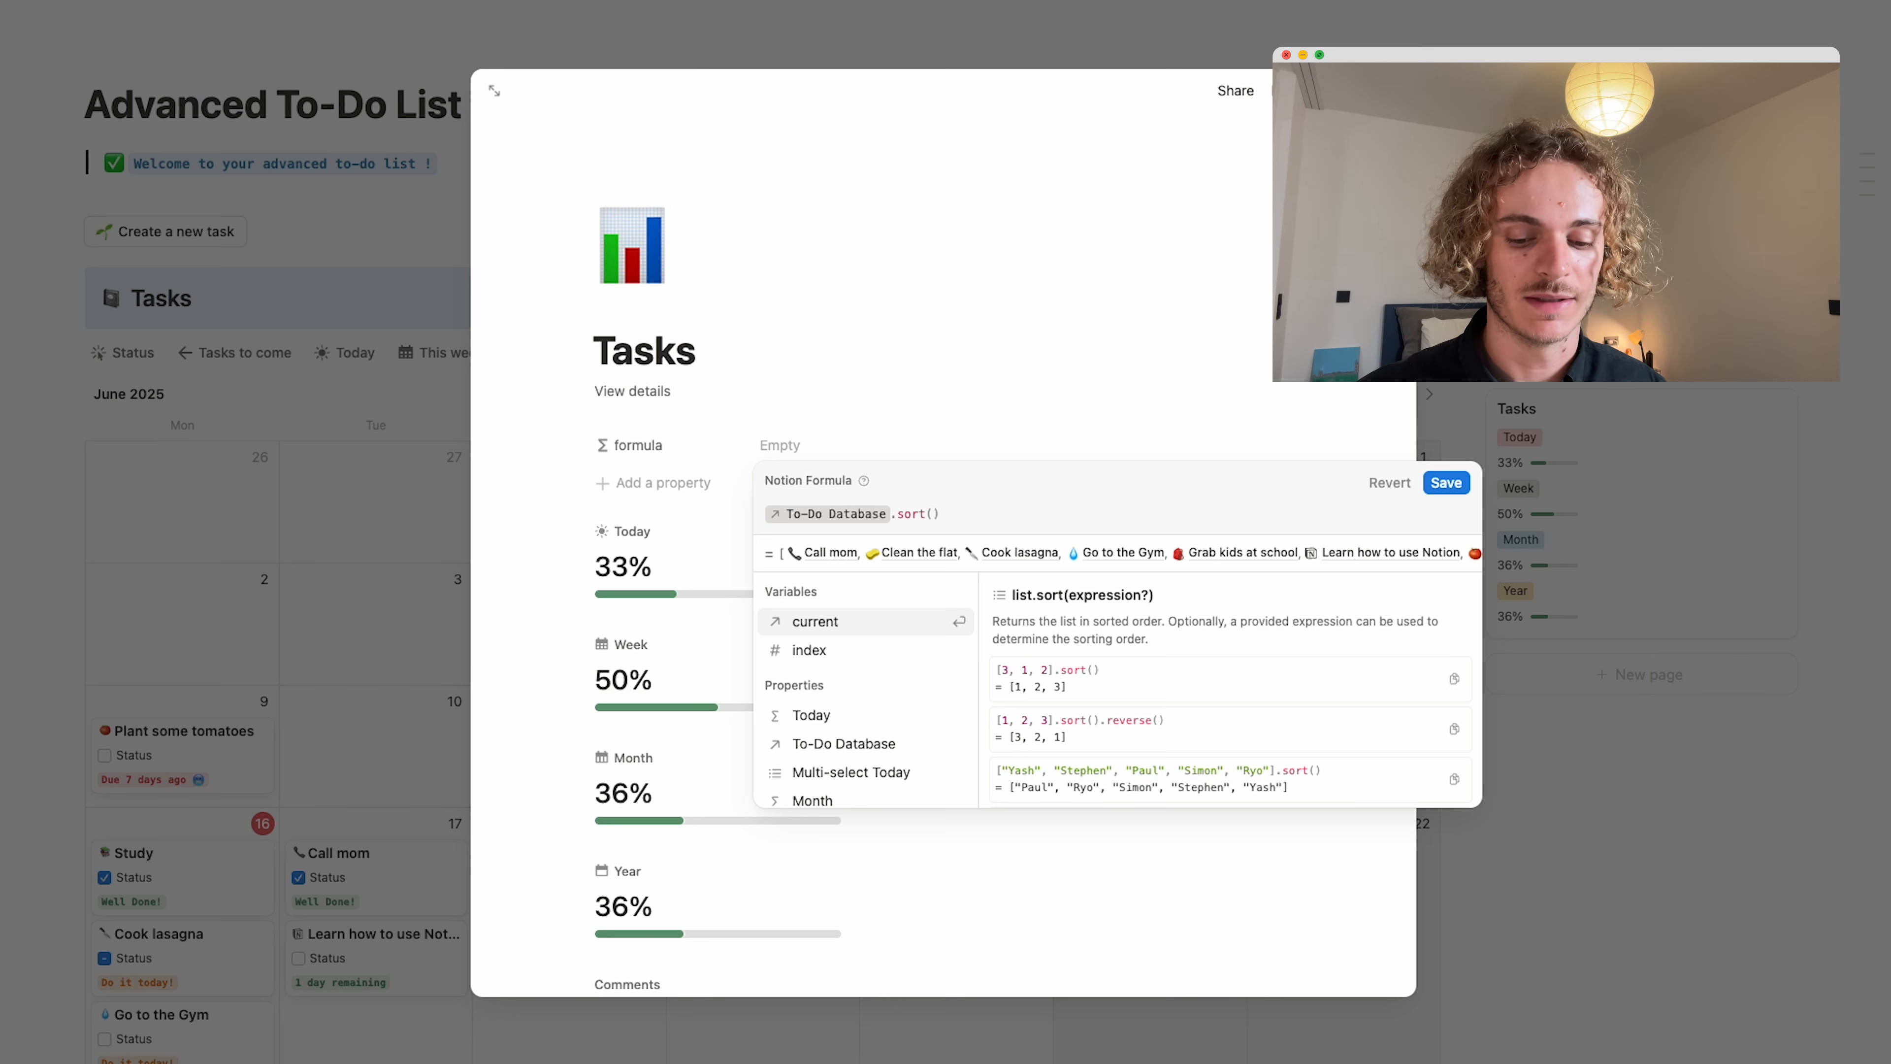
Replace the sort() call chained to To-Do Database with filter().
key("BackSpace")
key("BackSpace")
key("BackSpace")
key("BackSpace")
key("BackSpace")
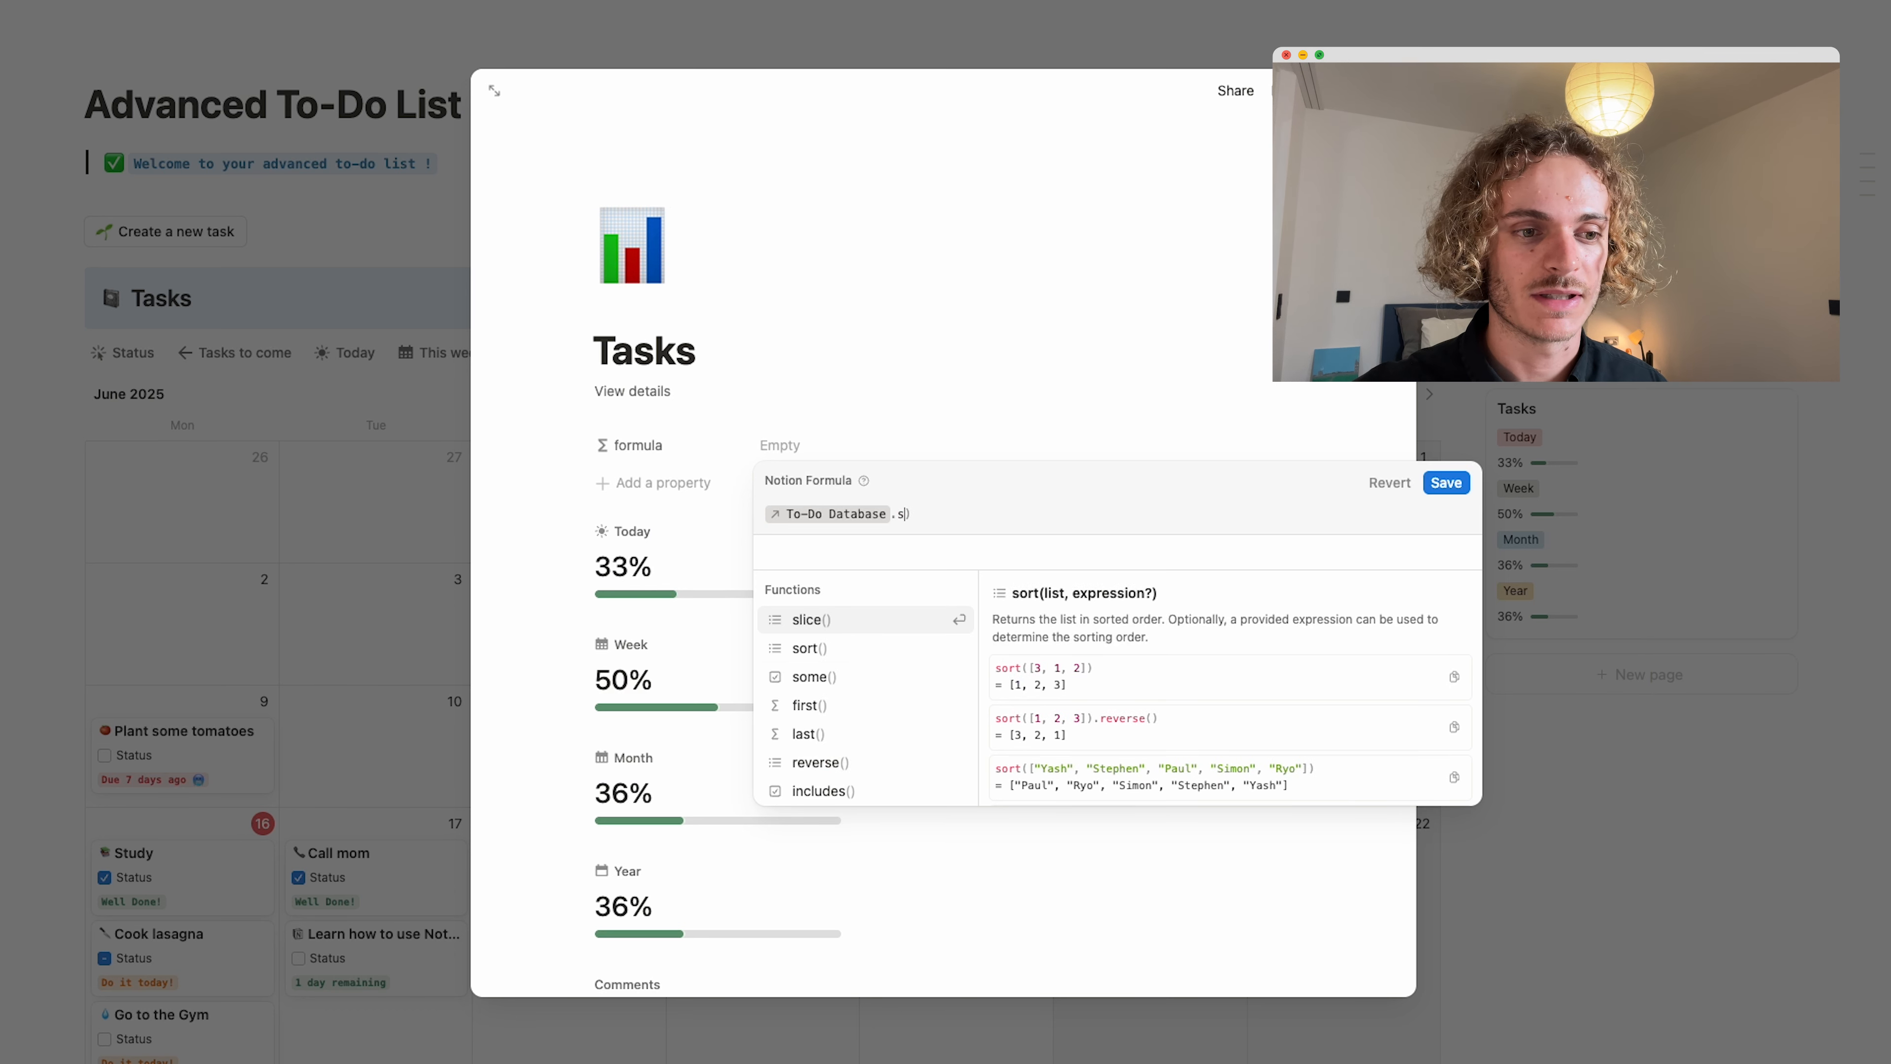
key("Delete")
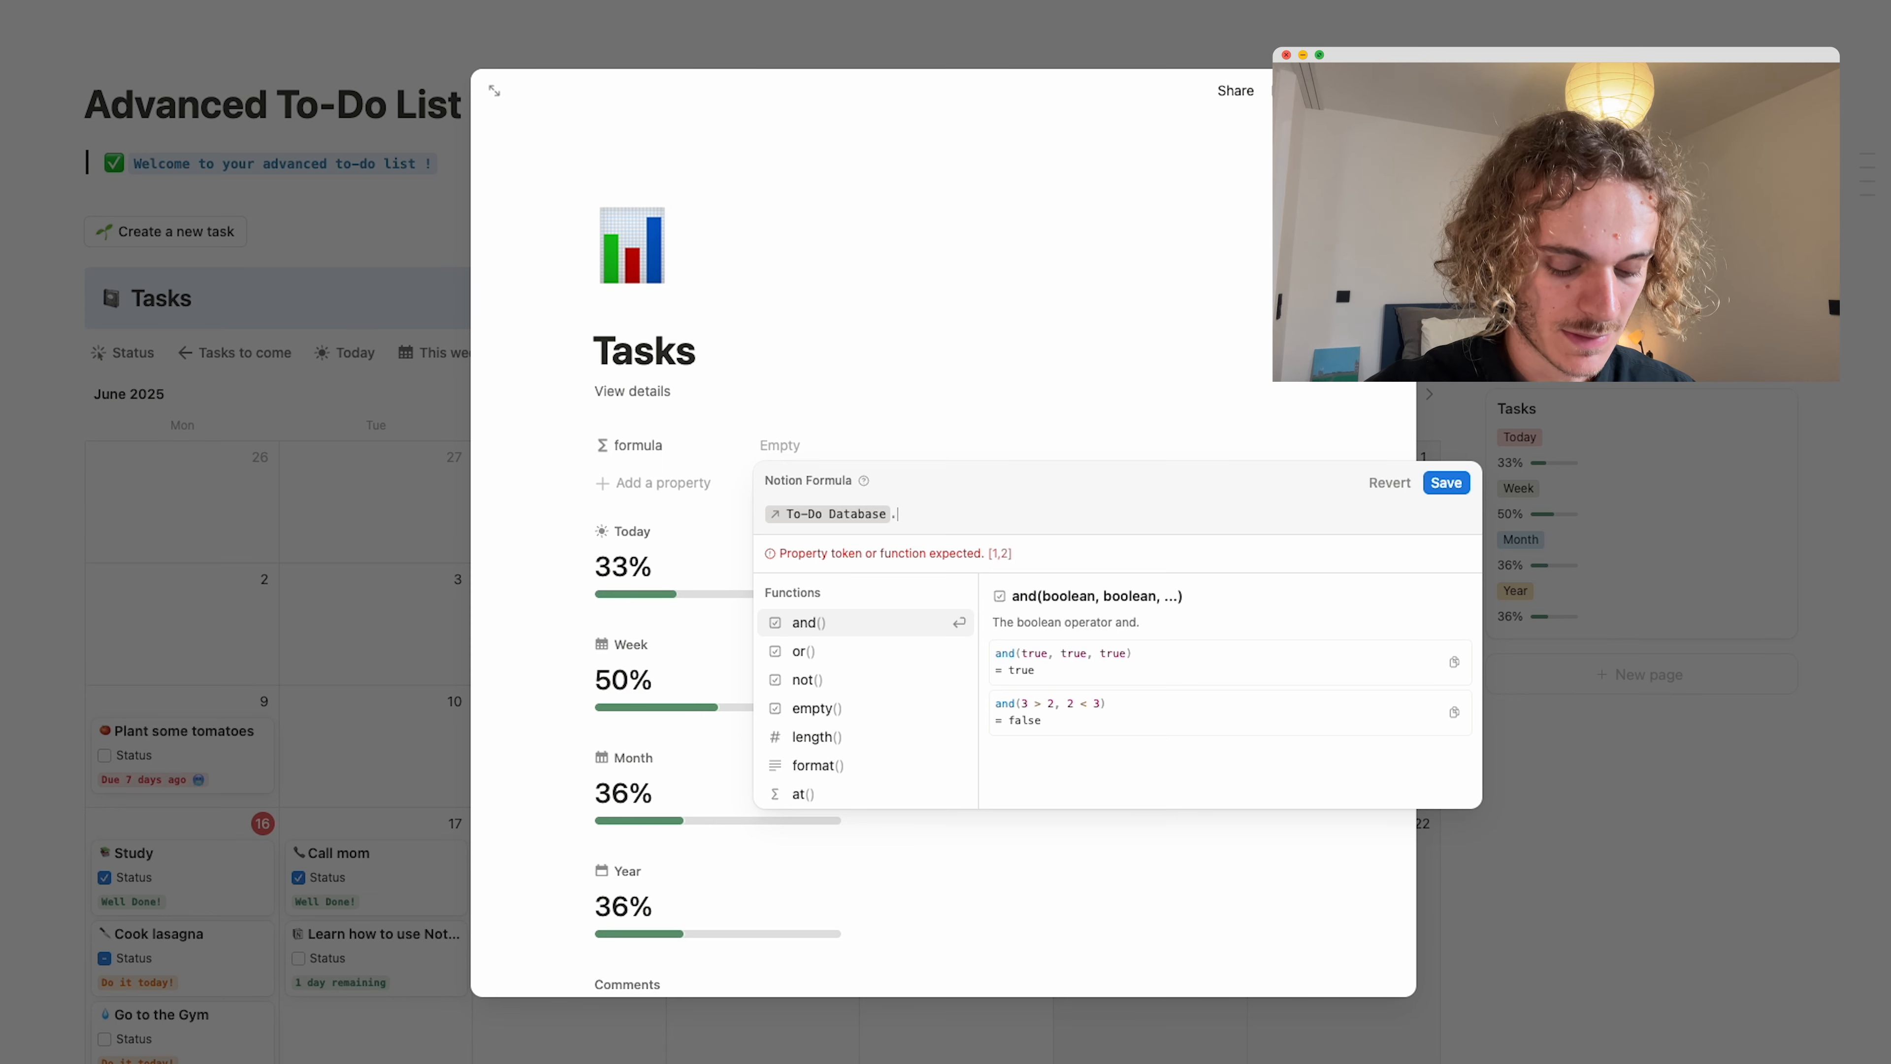
type("filter")
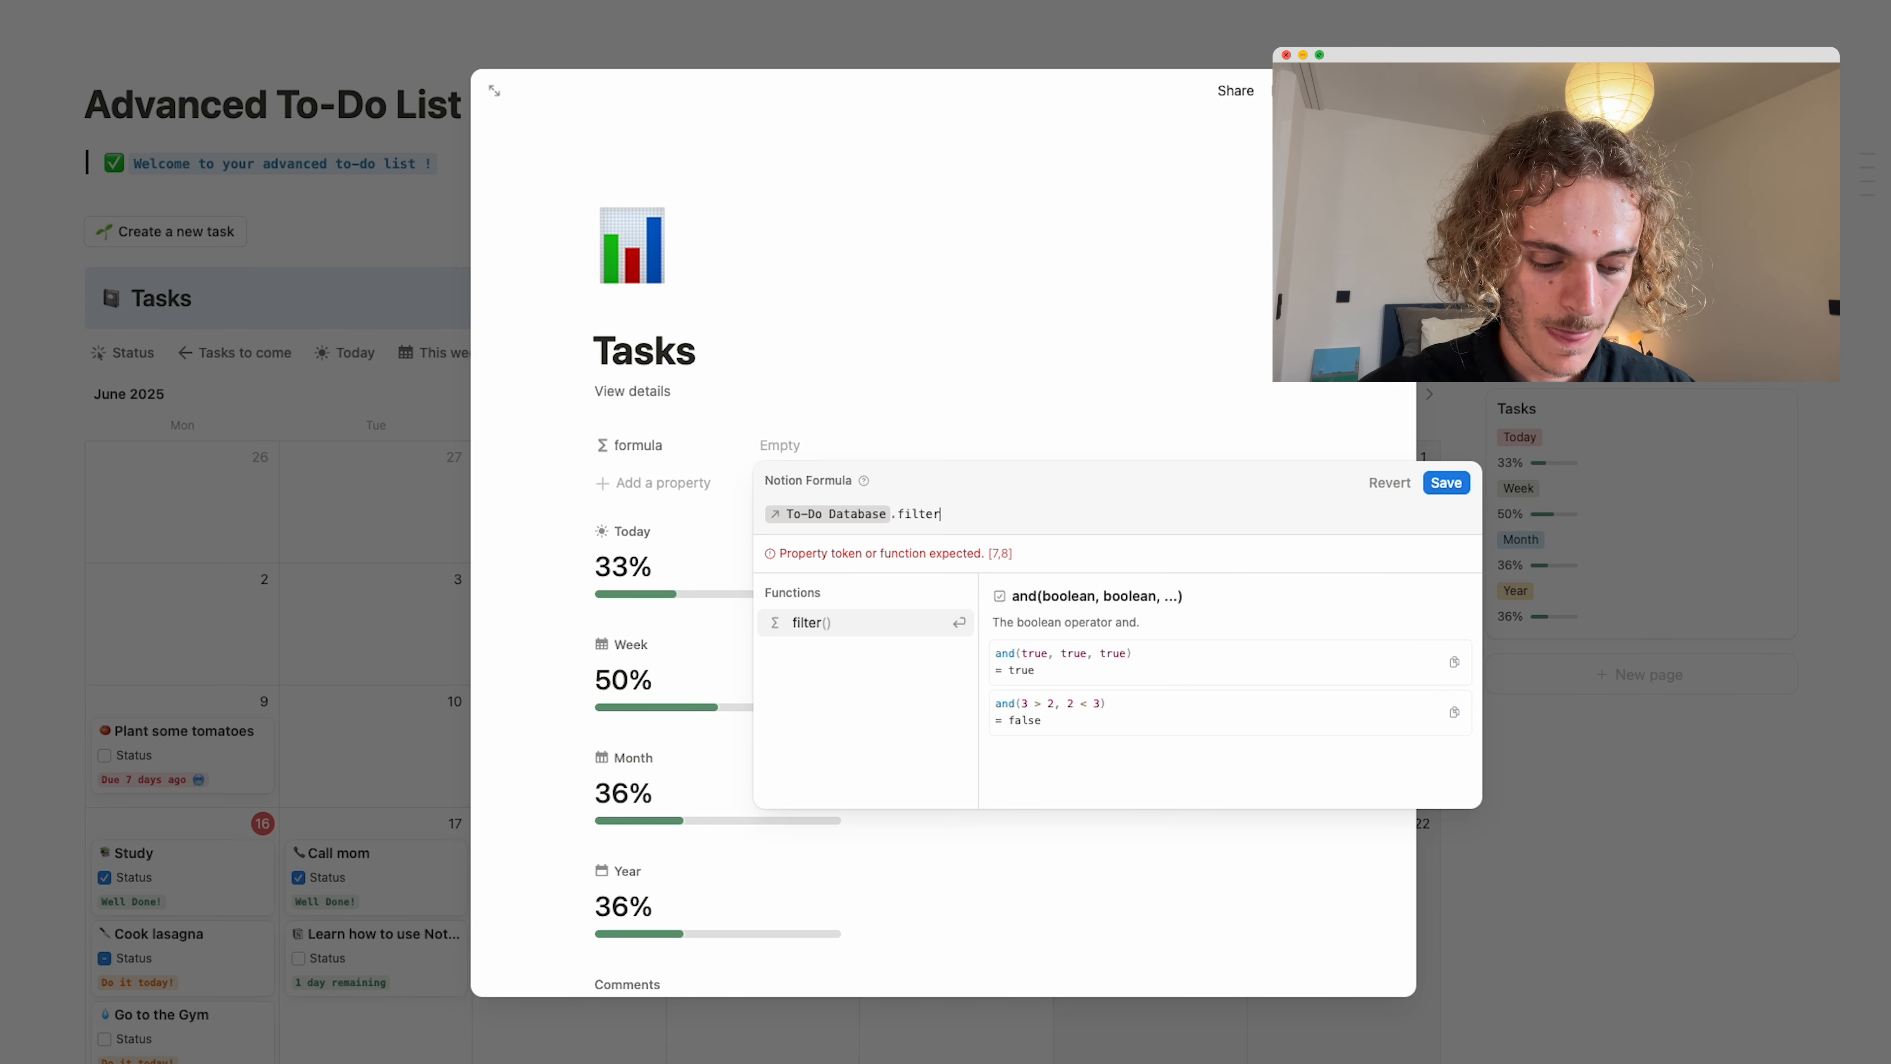
key("Return")
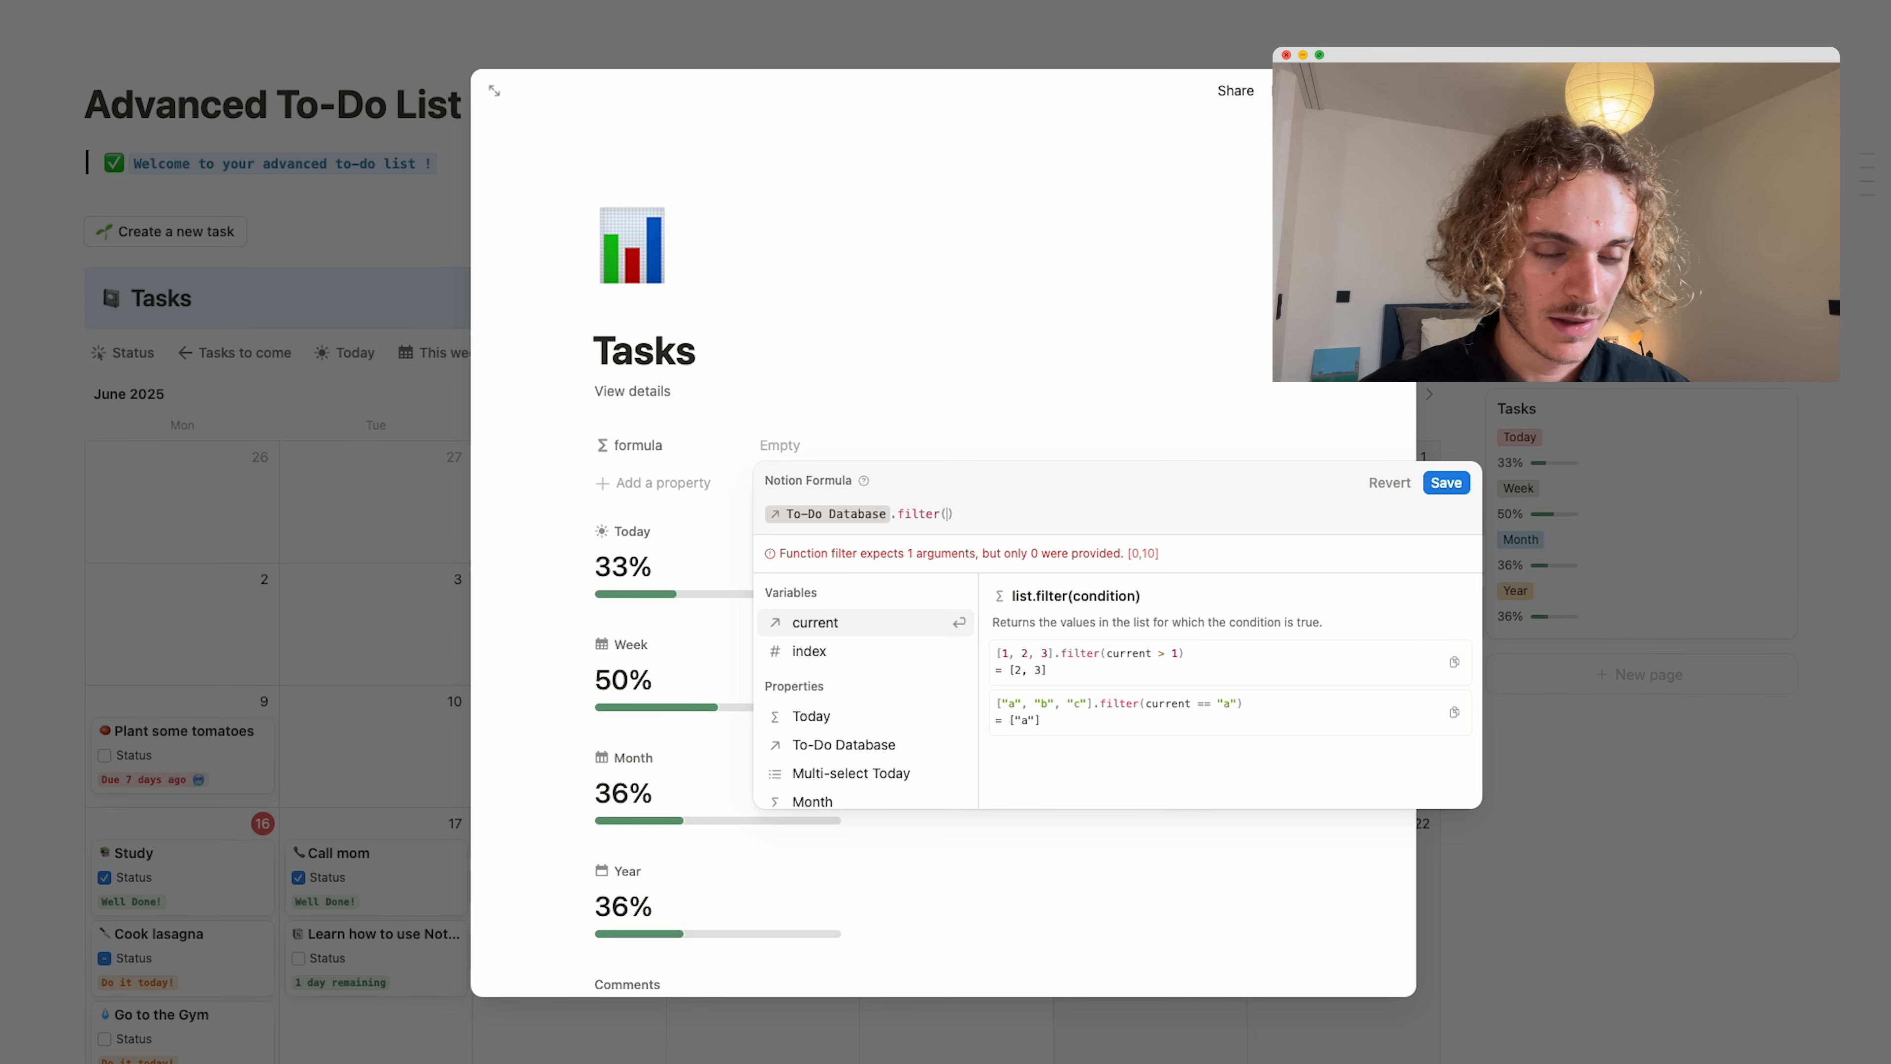
Set the filter condition to current.Due date == today().
type("current")
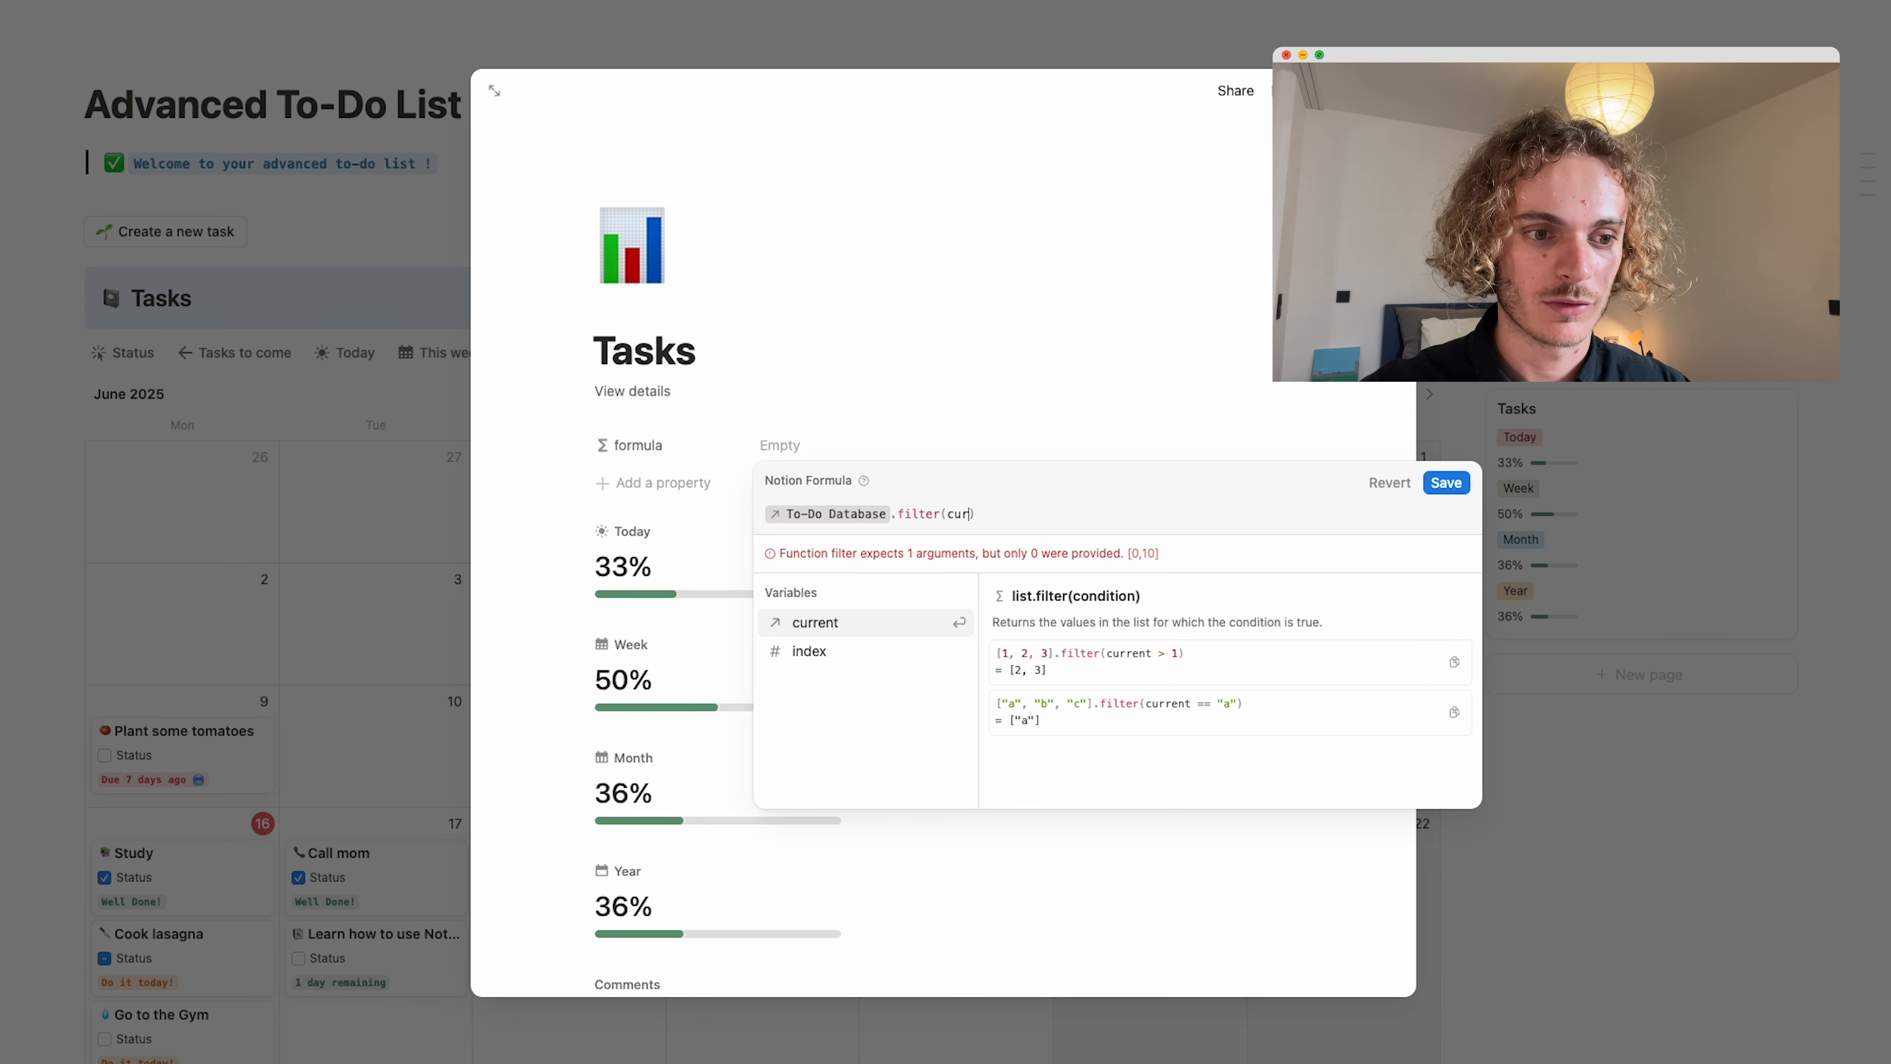
type(".dat")
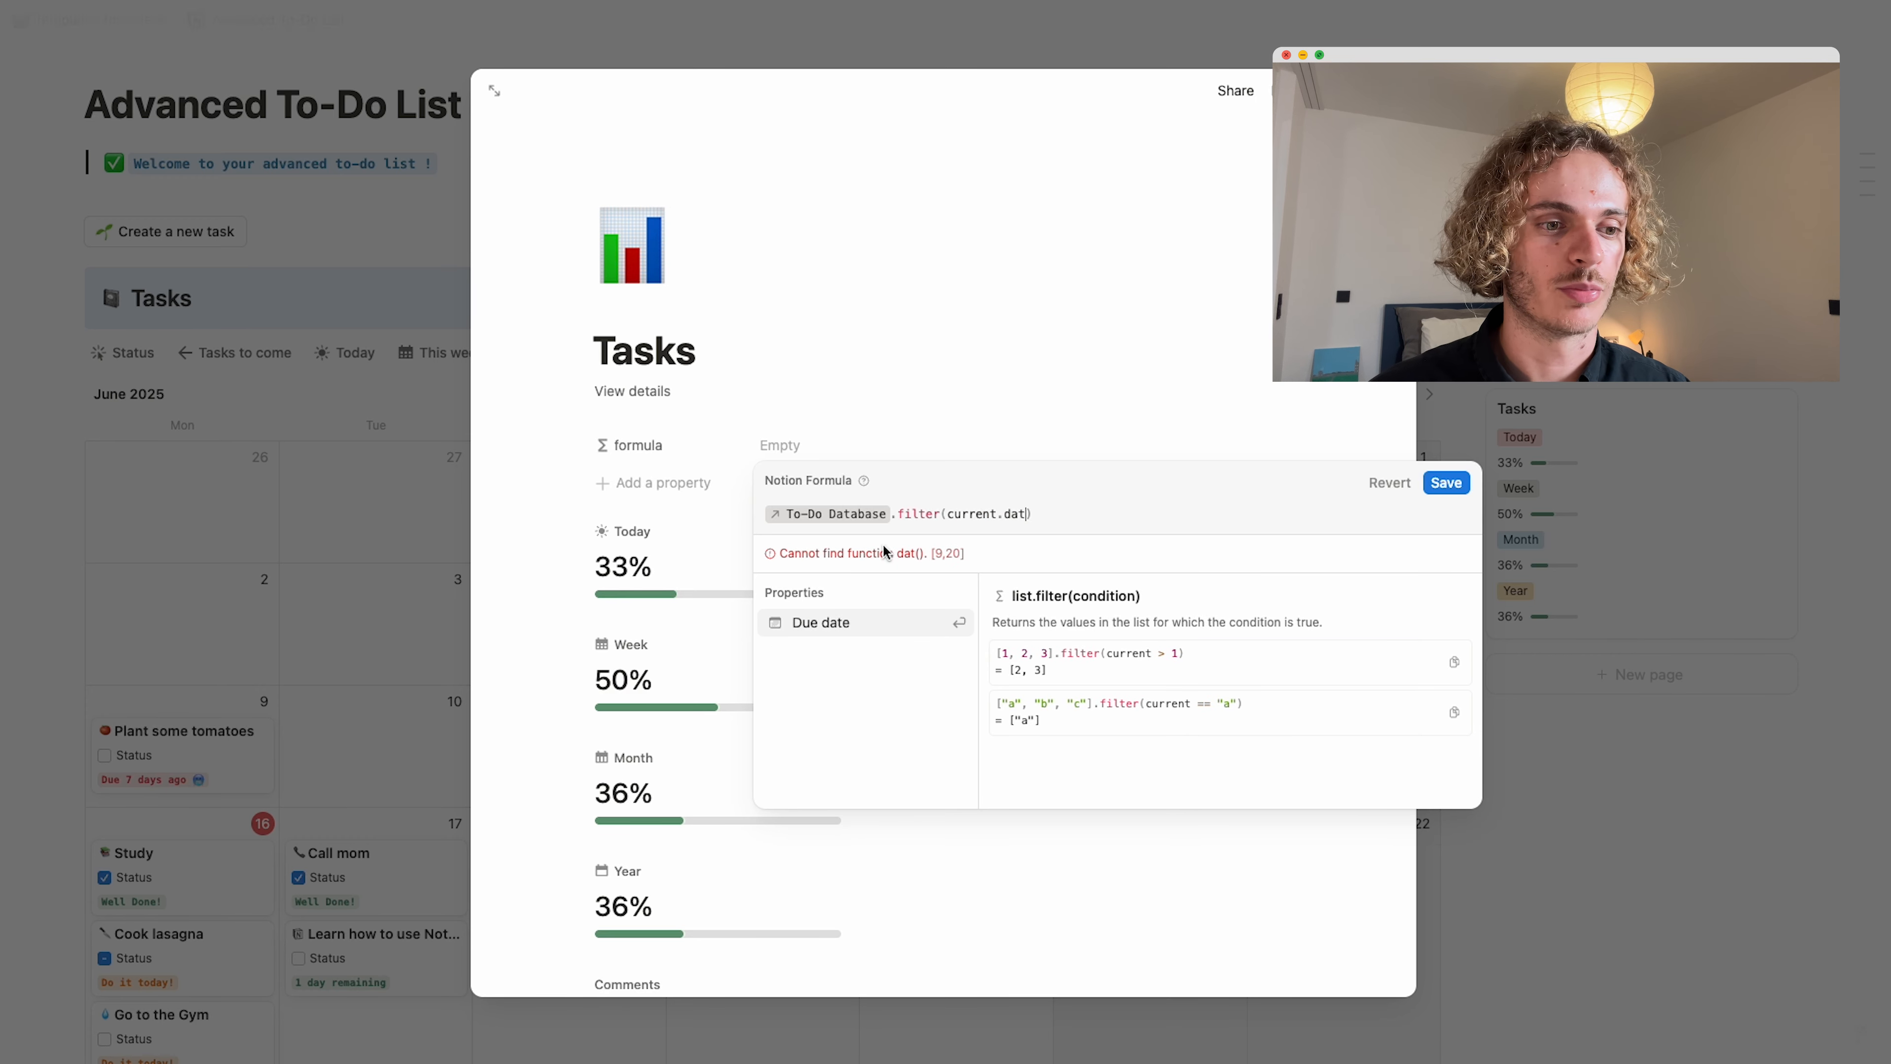
left_click(832, 623)
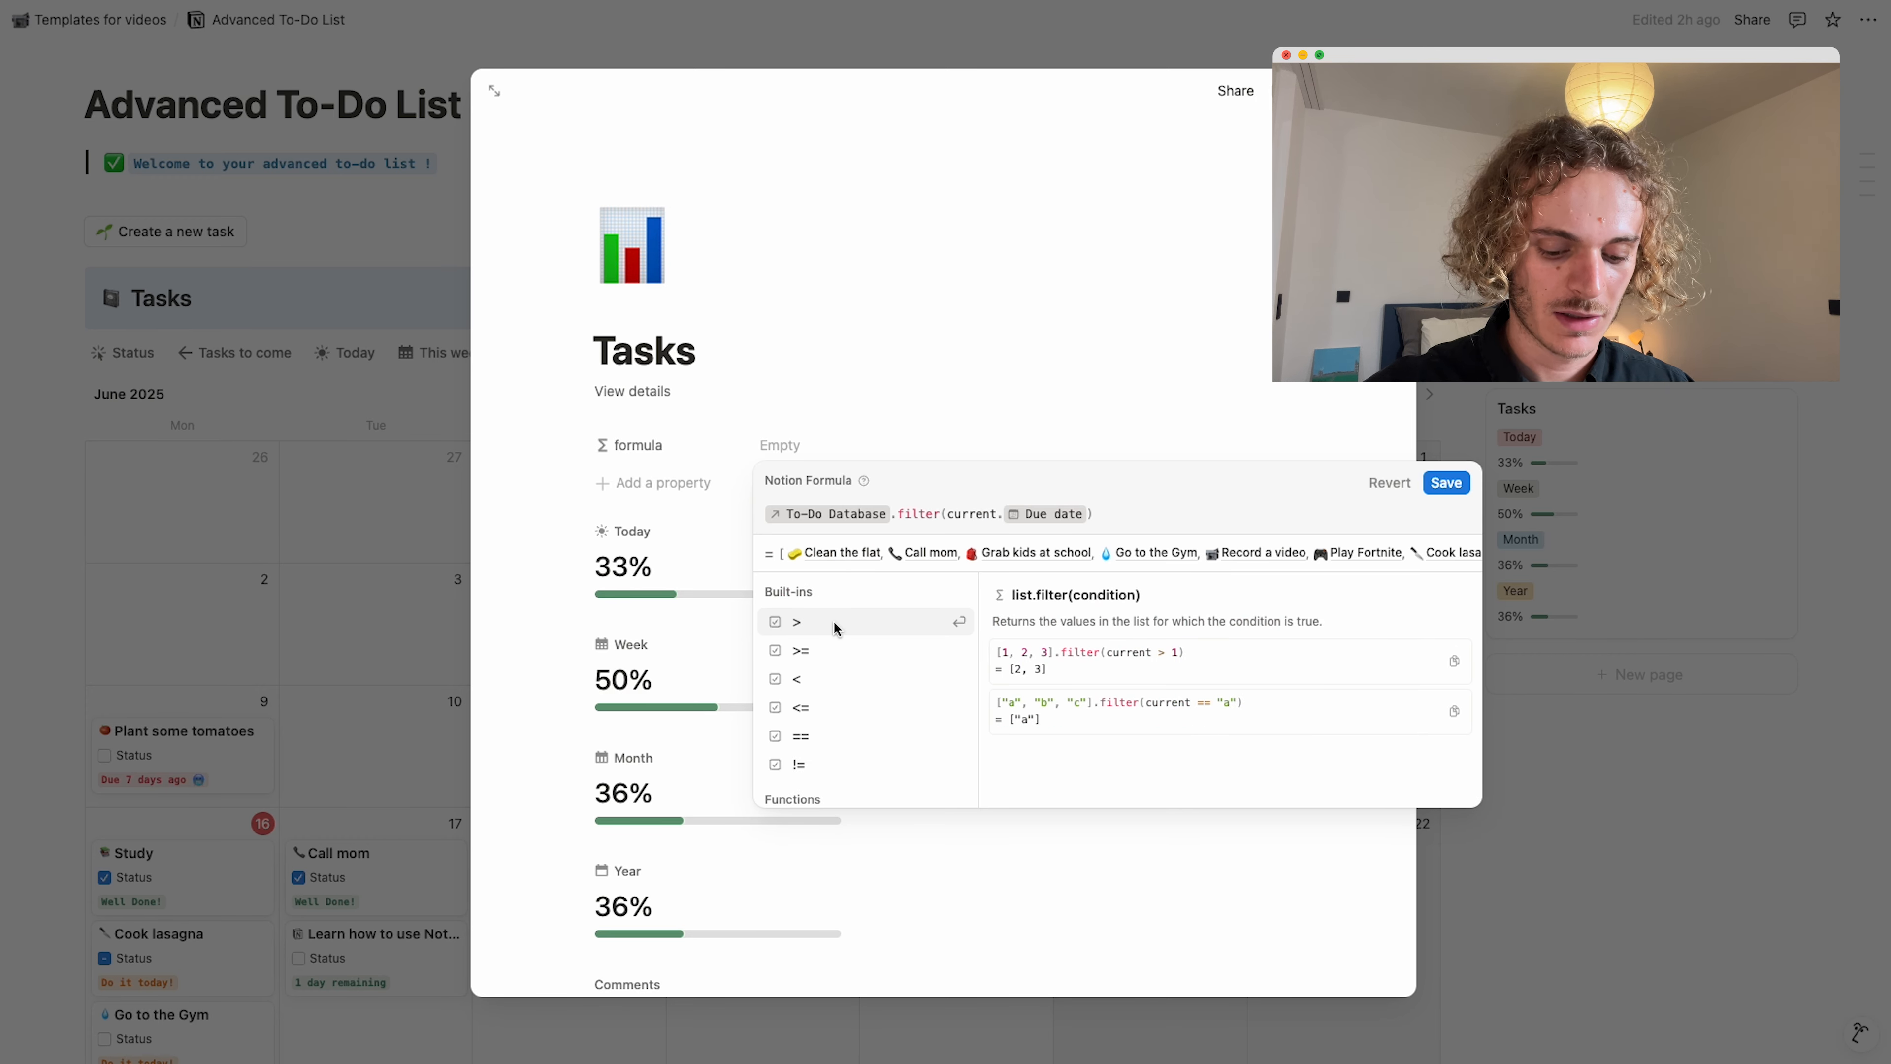
type("== ")
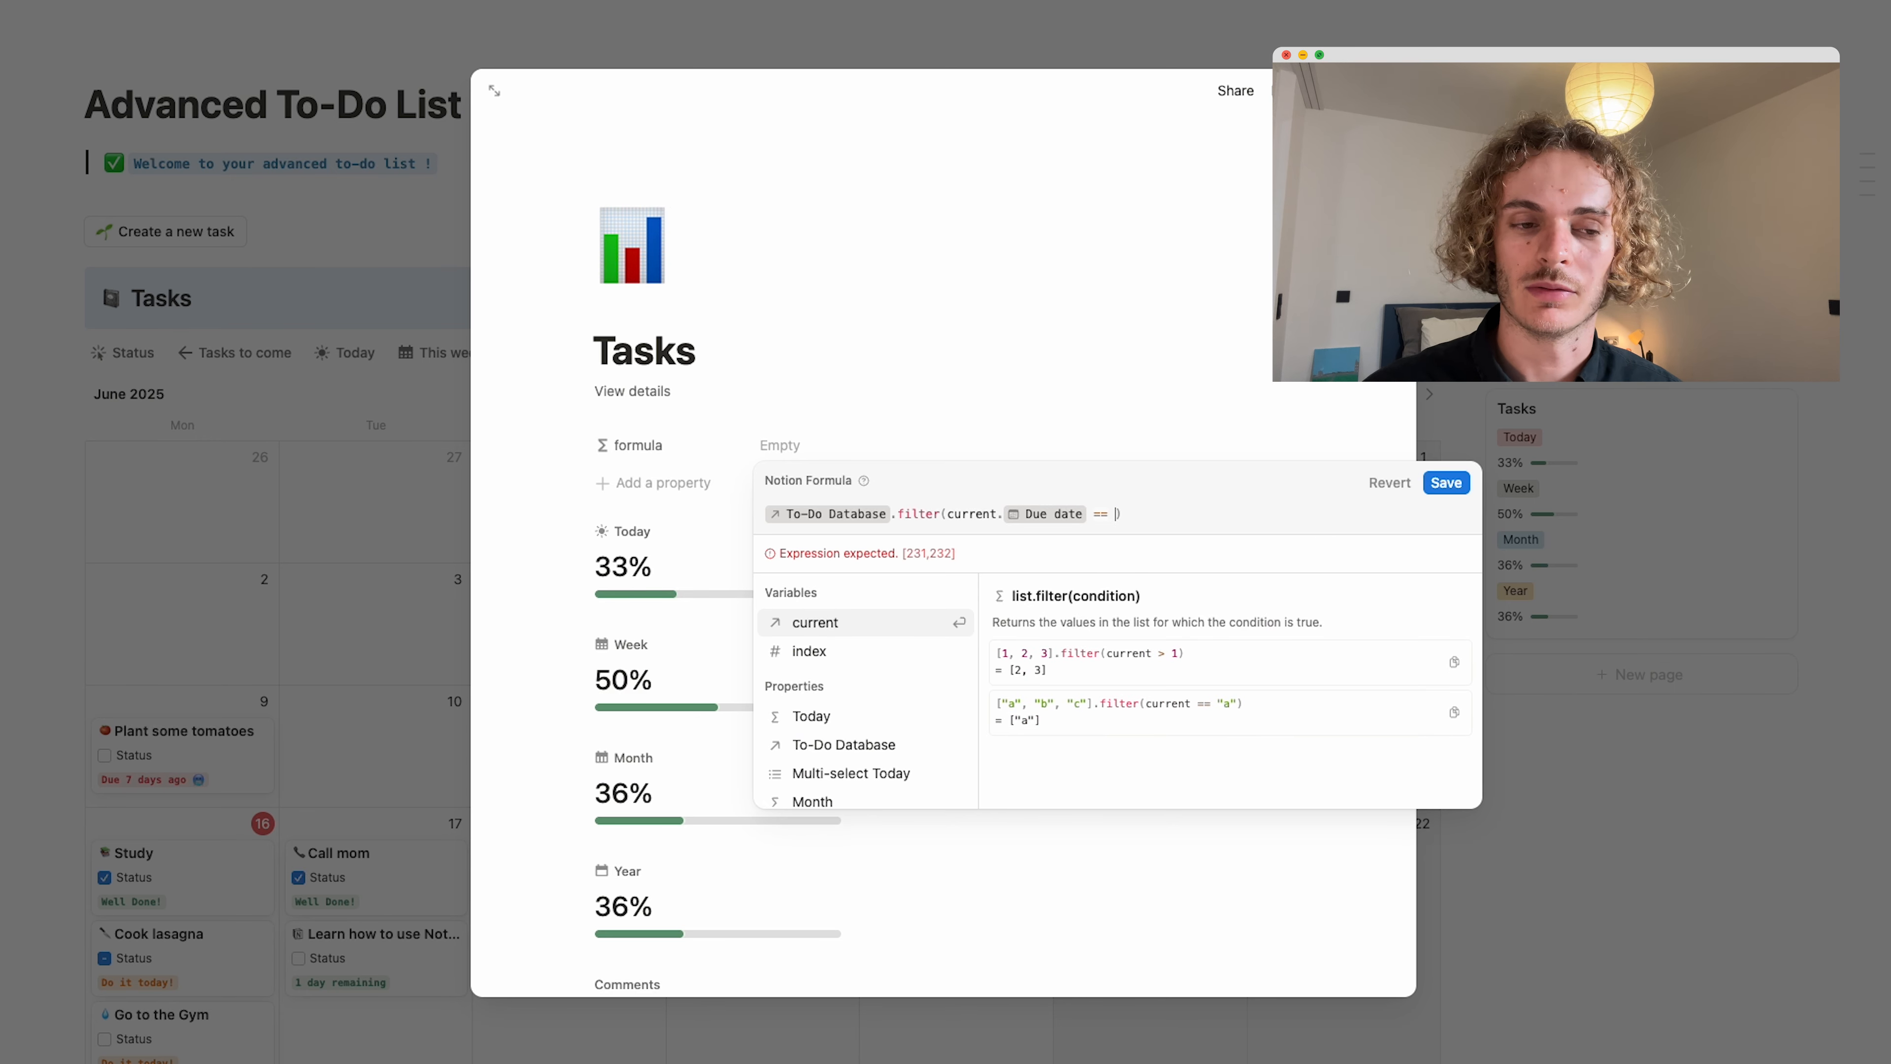
type("today")
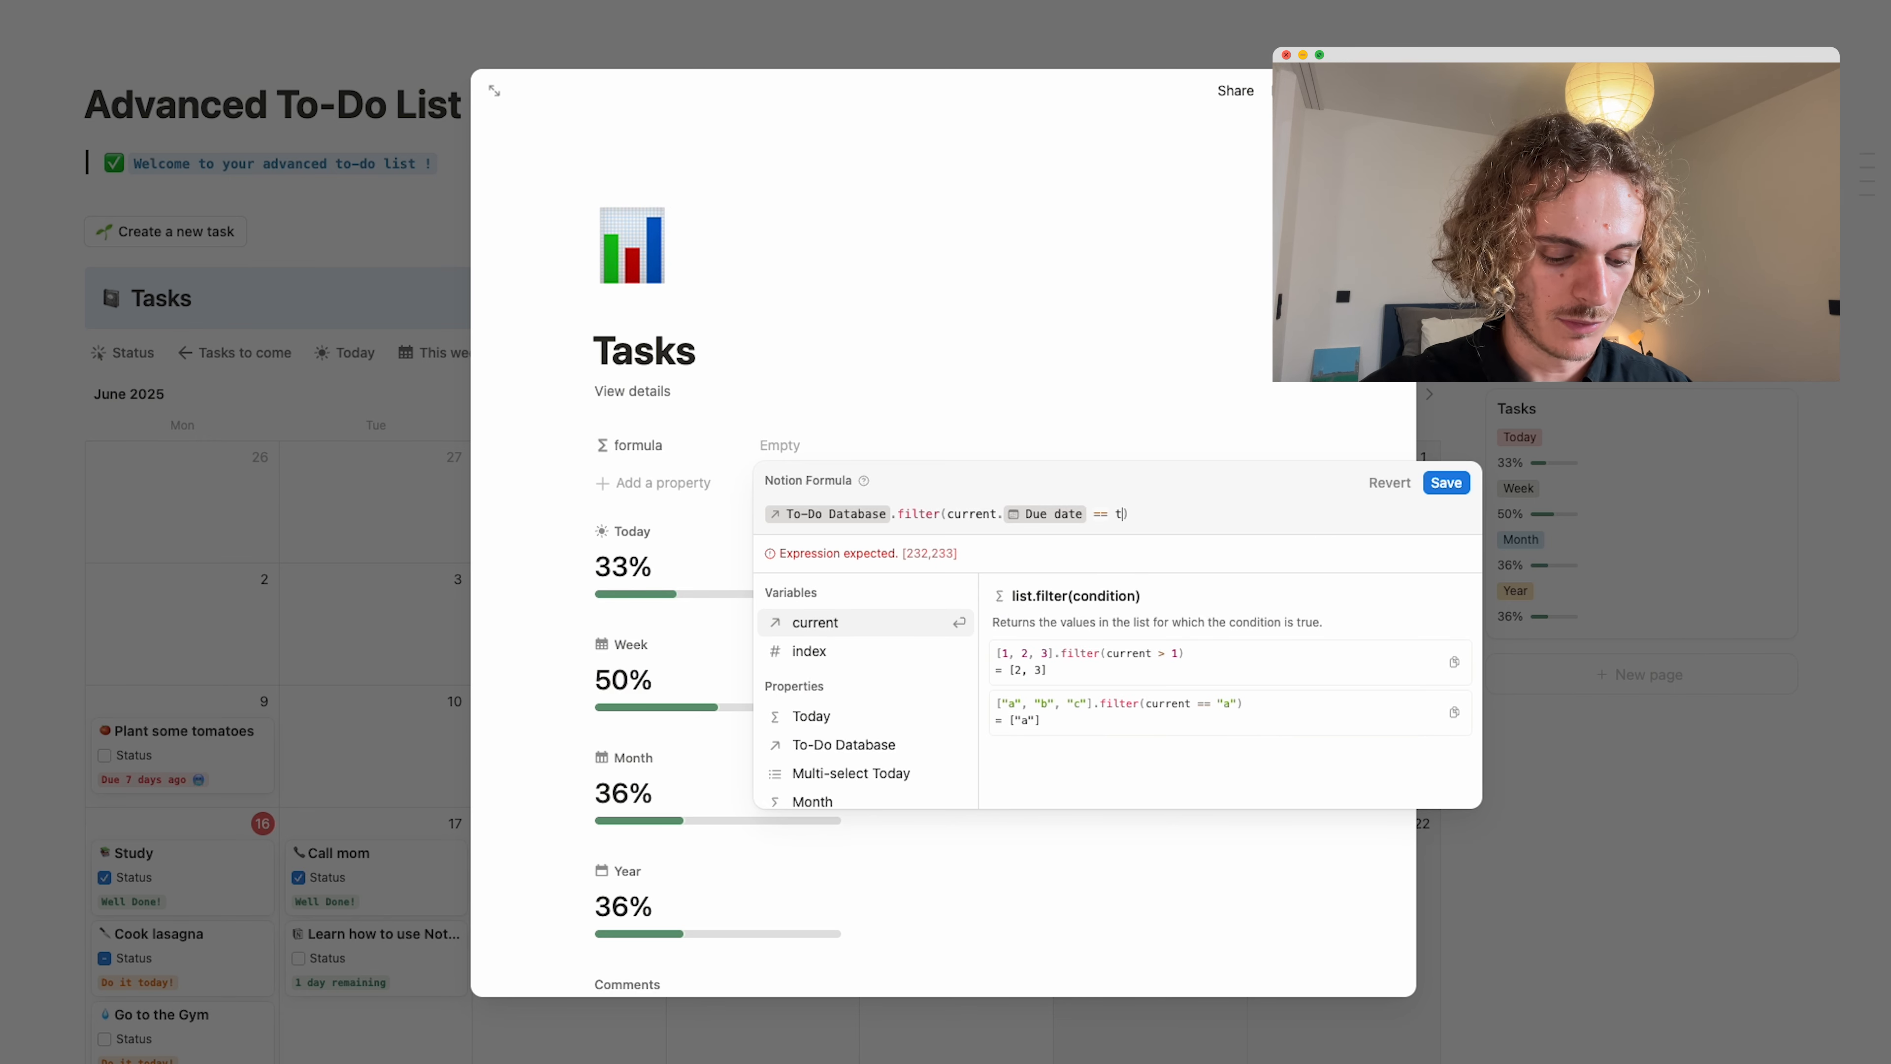
type("()")
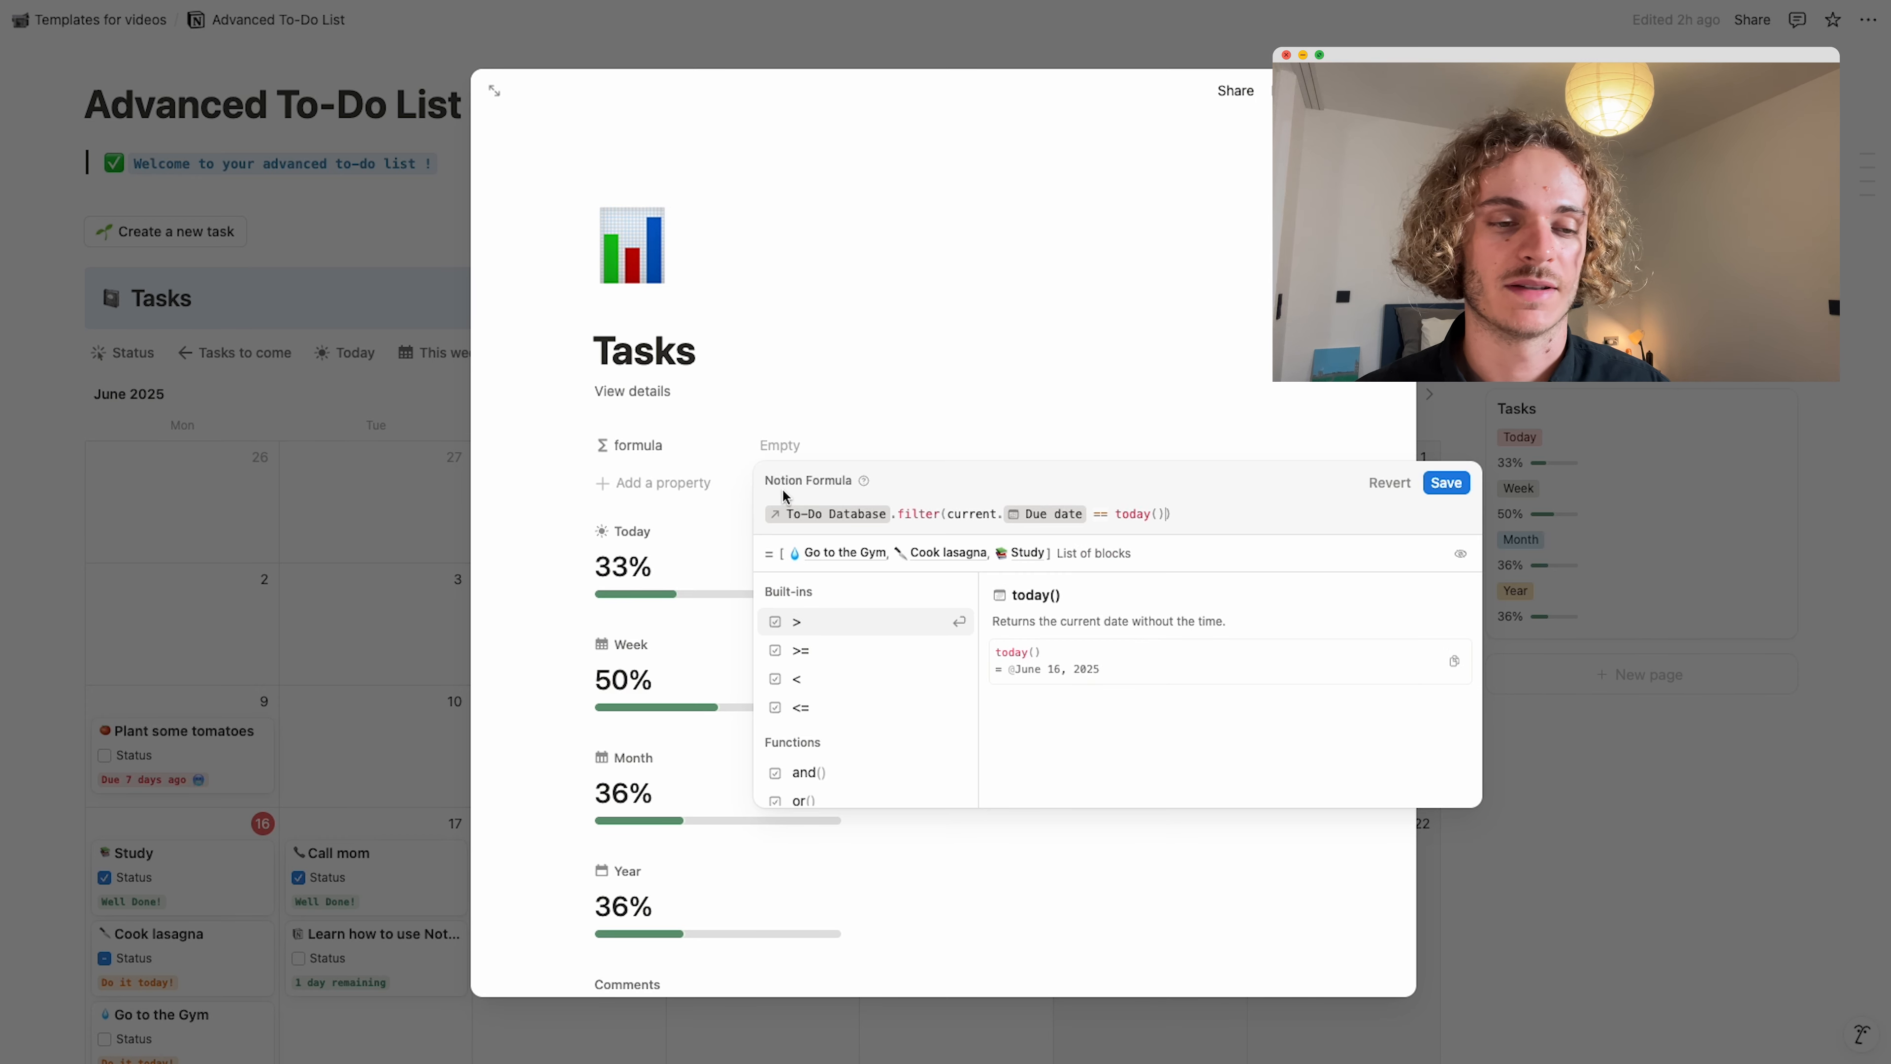
Break the formula before .filter so the filter call sits on its own line below To-Do Database.
left_click(897, 517)
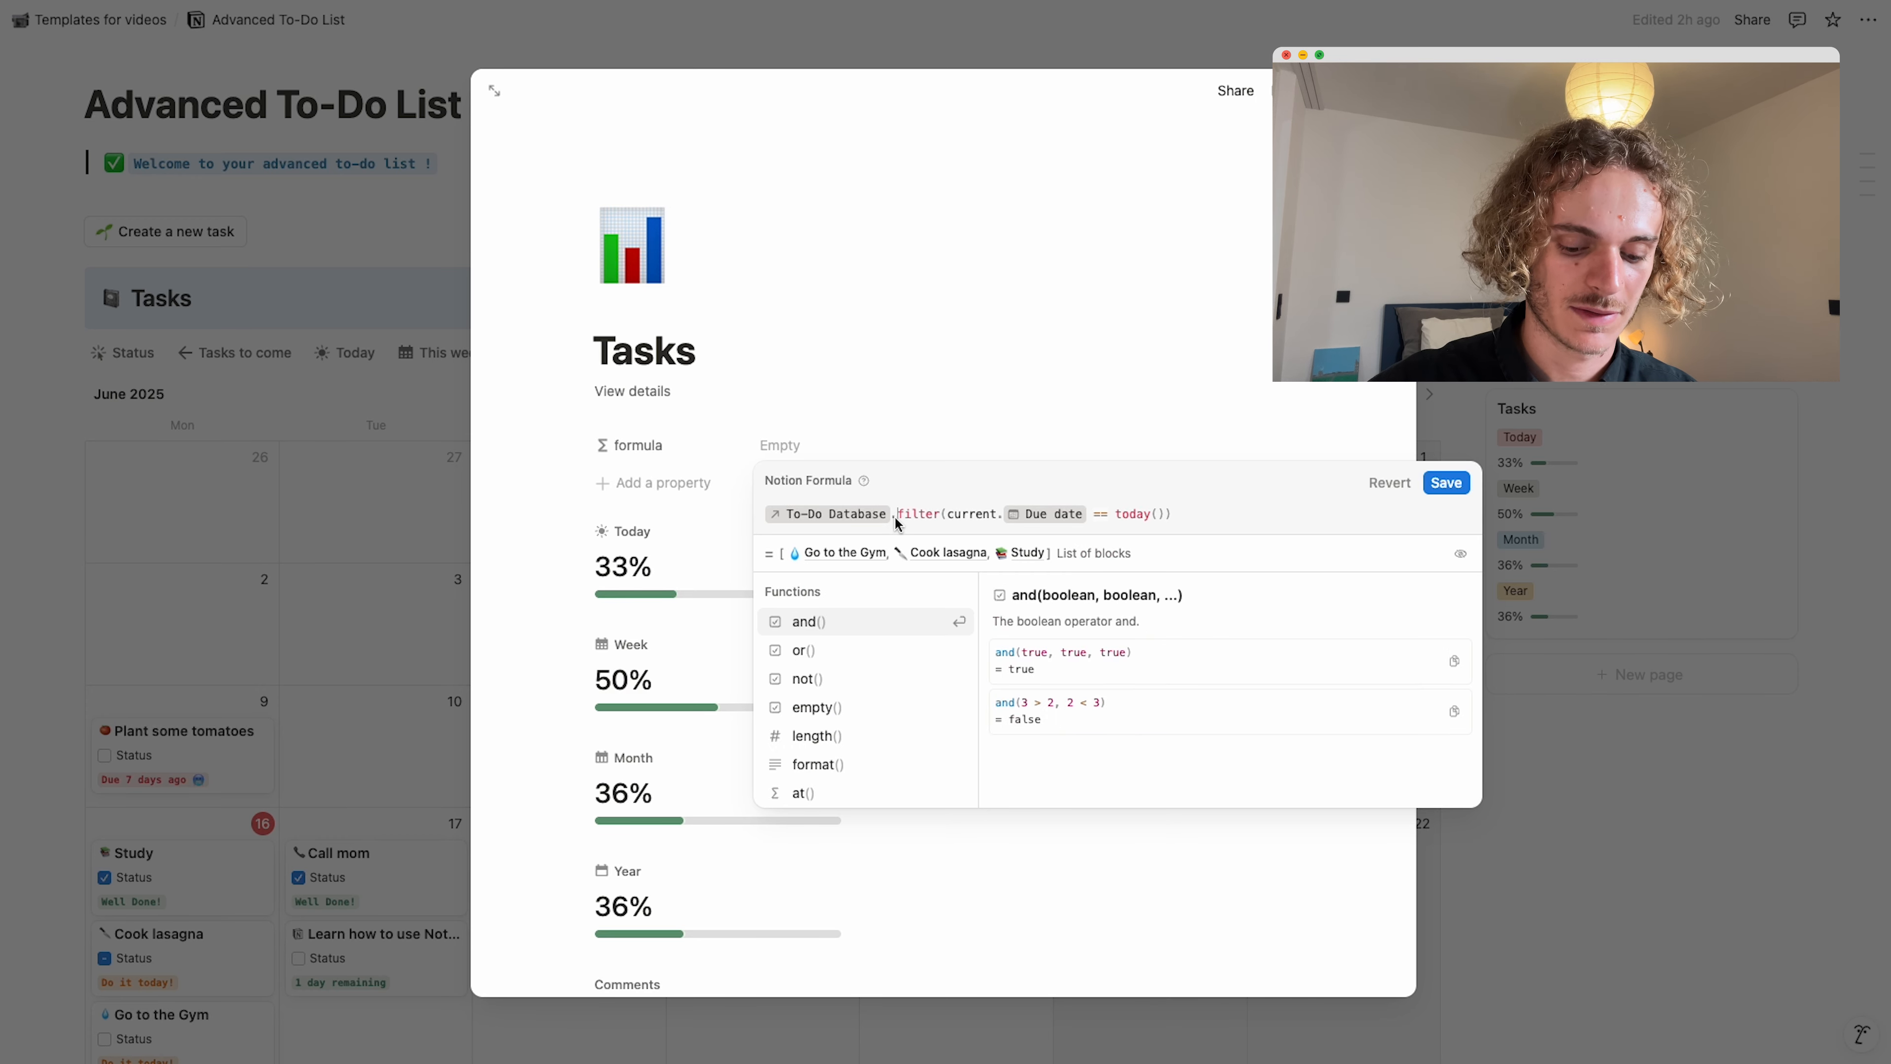
key("Left")
key("shift+Return")
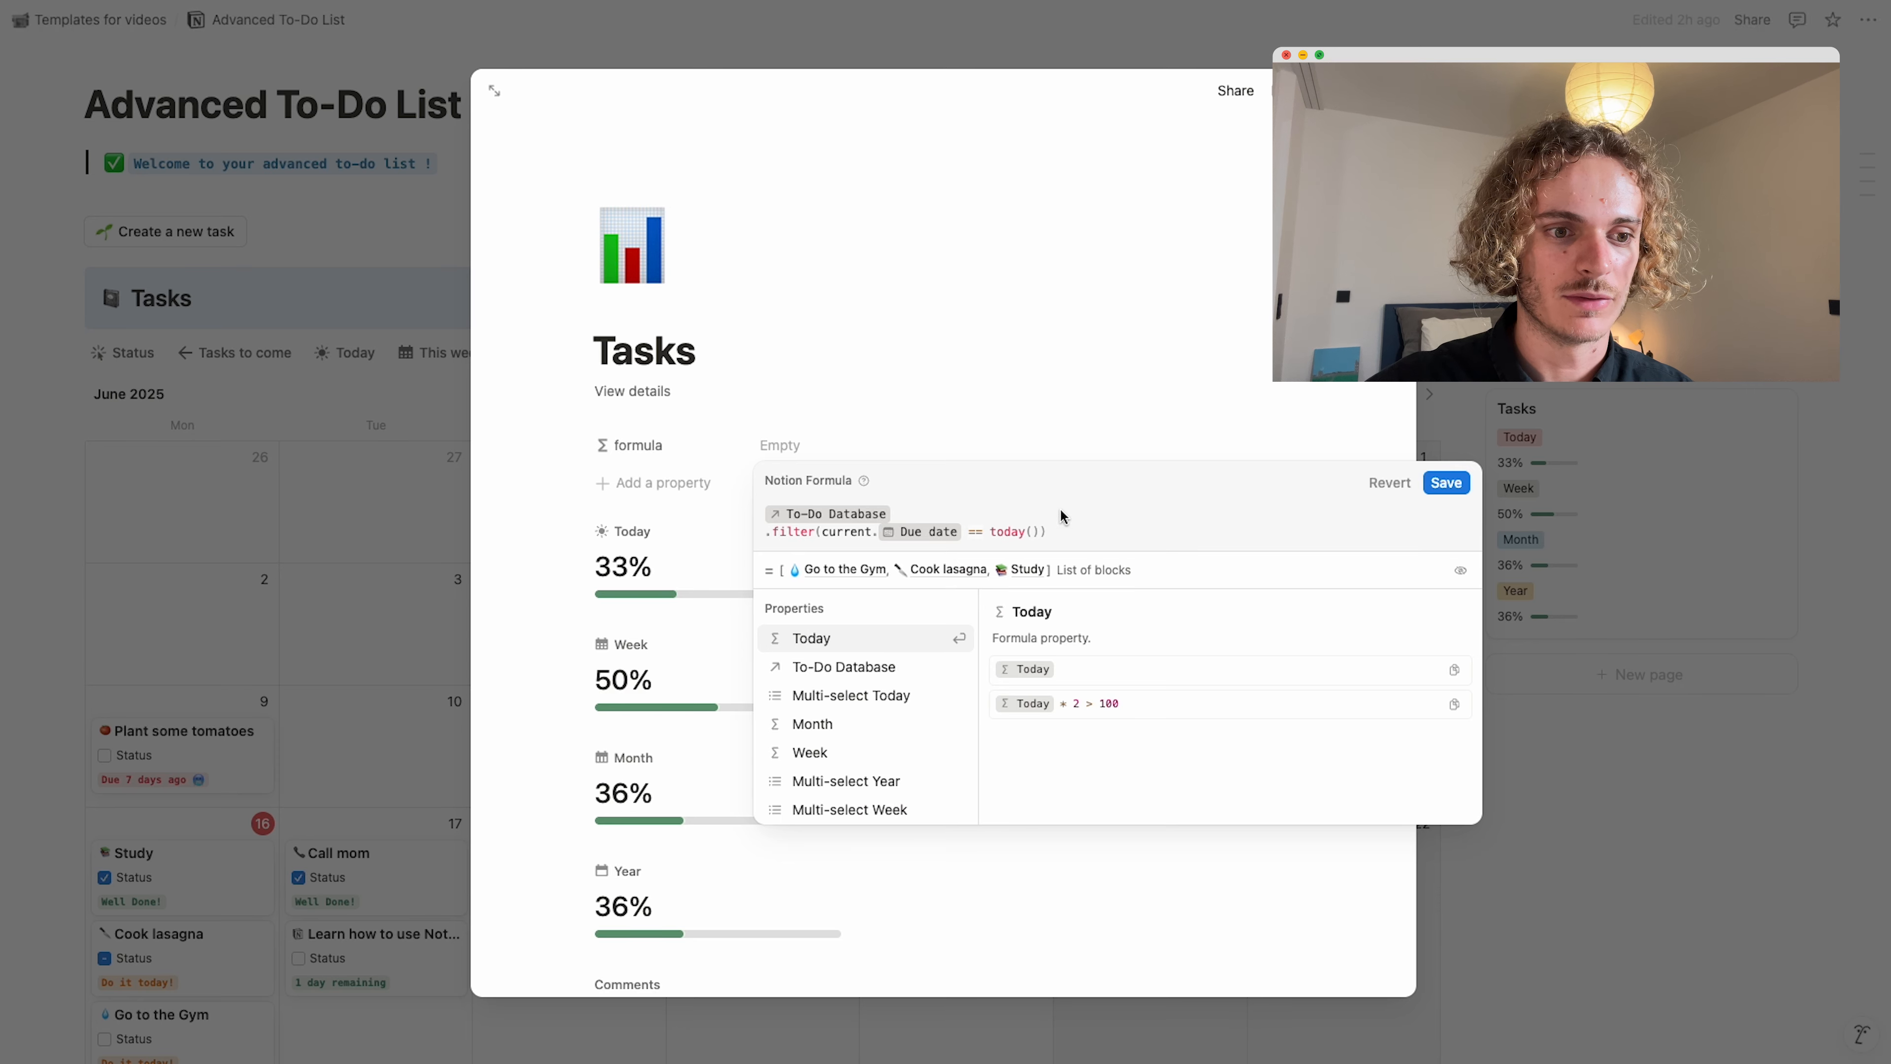
Chain a second filter on a new line with the condition current.Status == "Done".
left_click(1053, 529)
key("shift+Return")
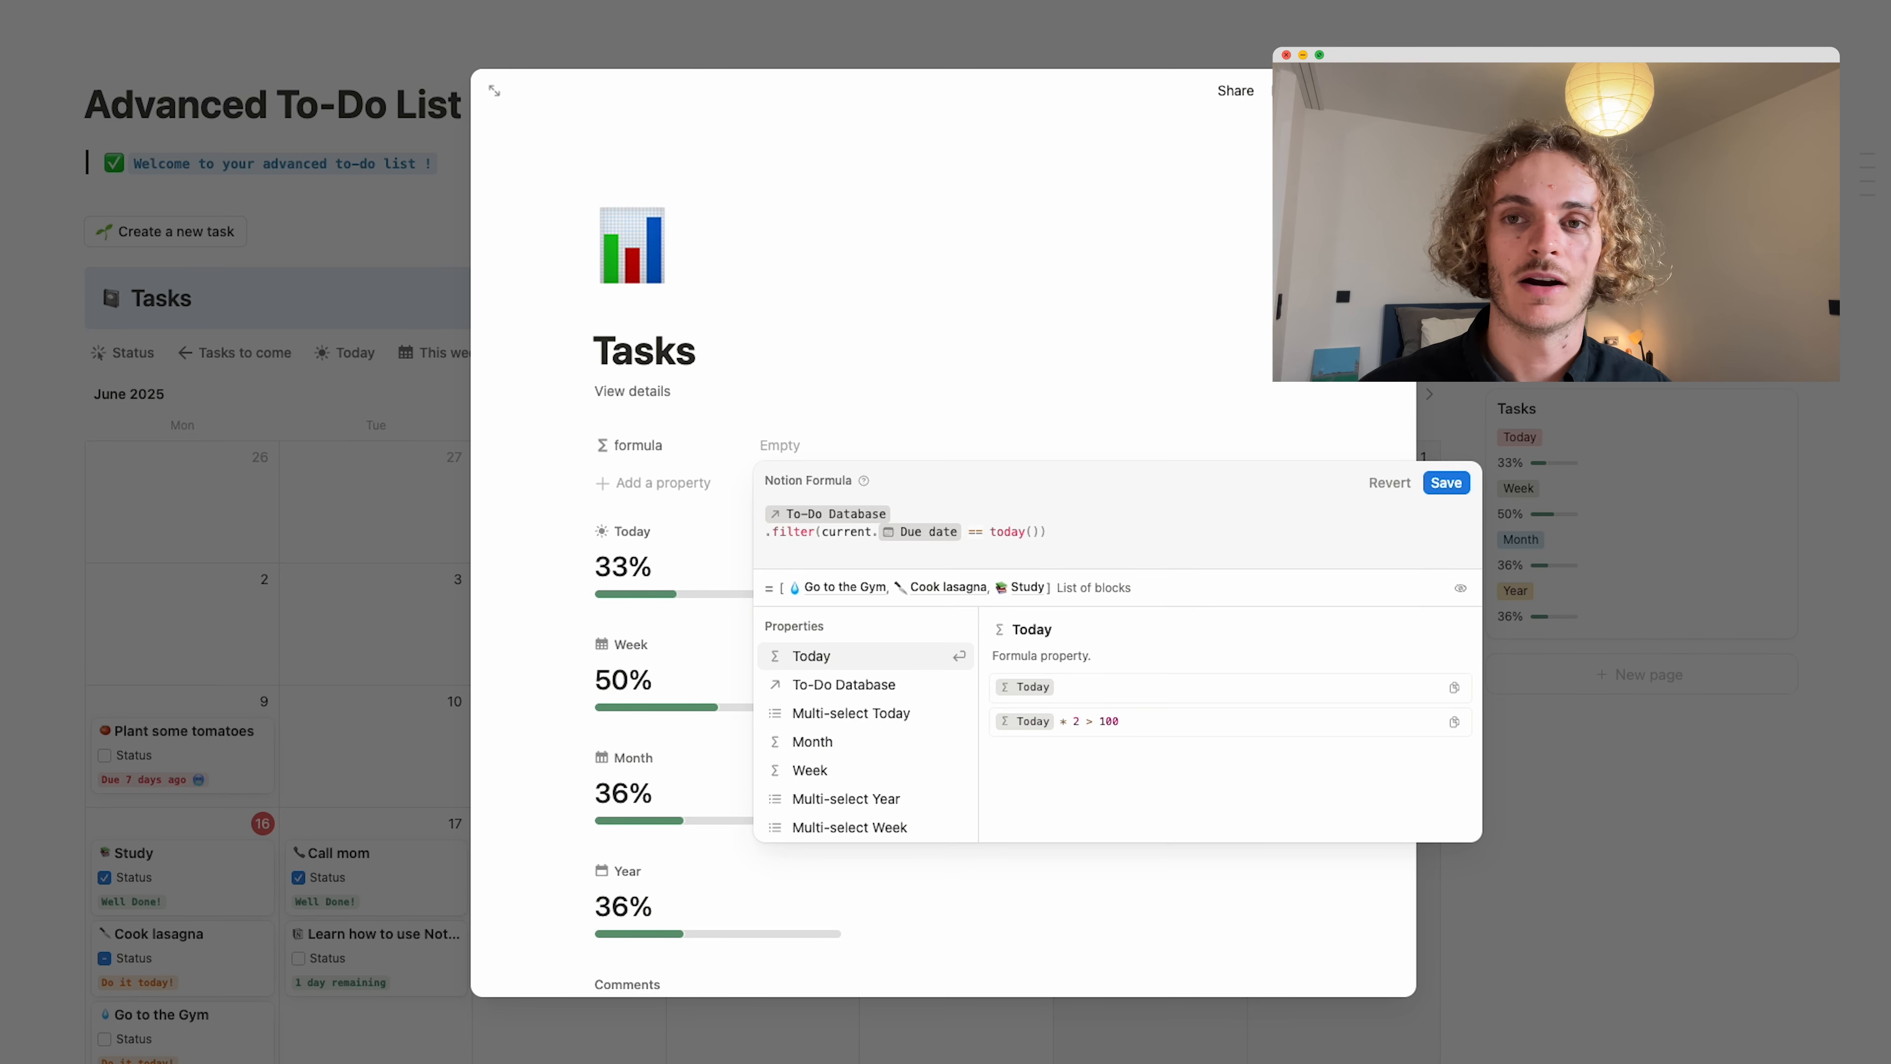
type(".")
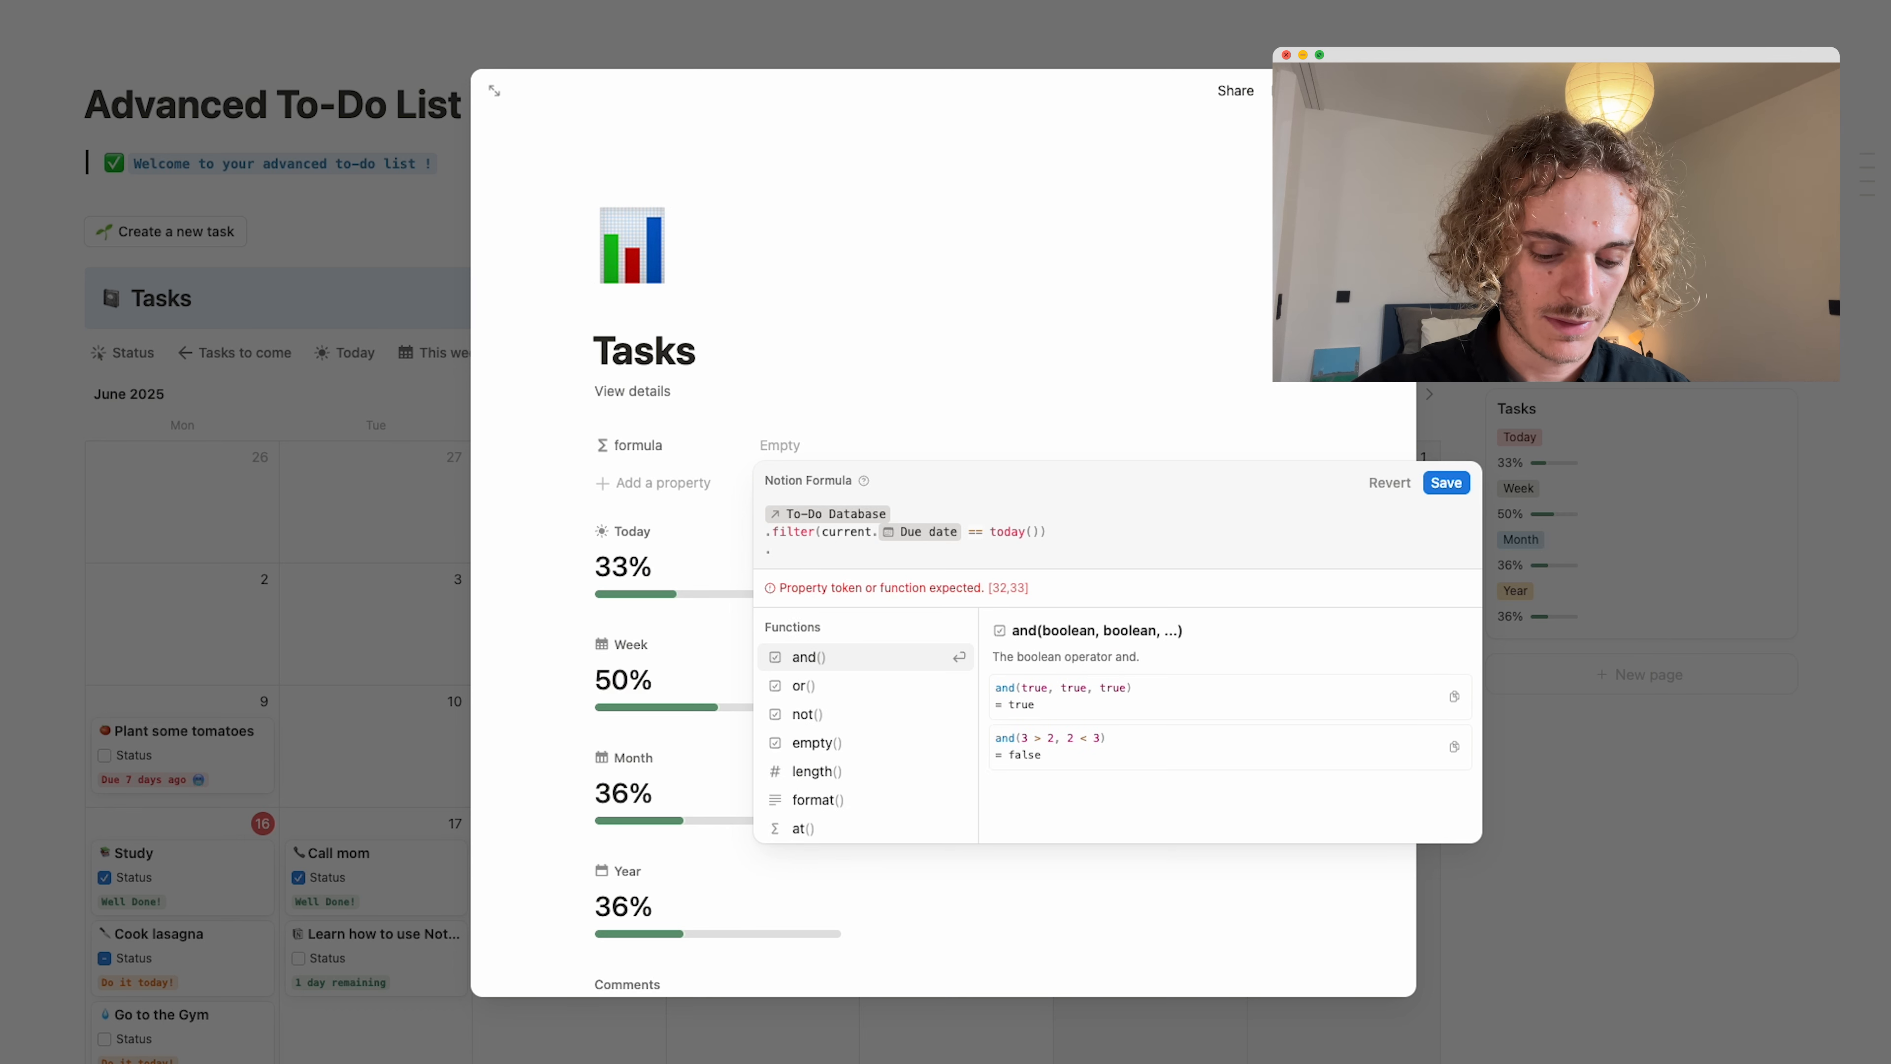
type("filter(")
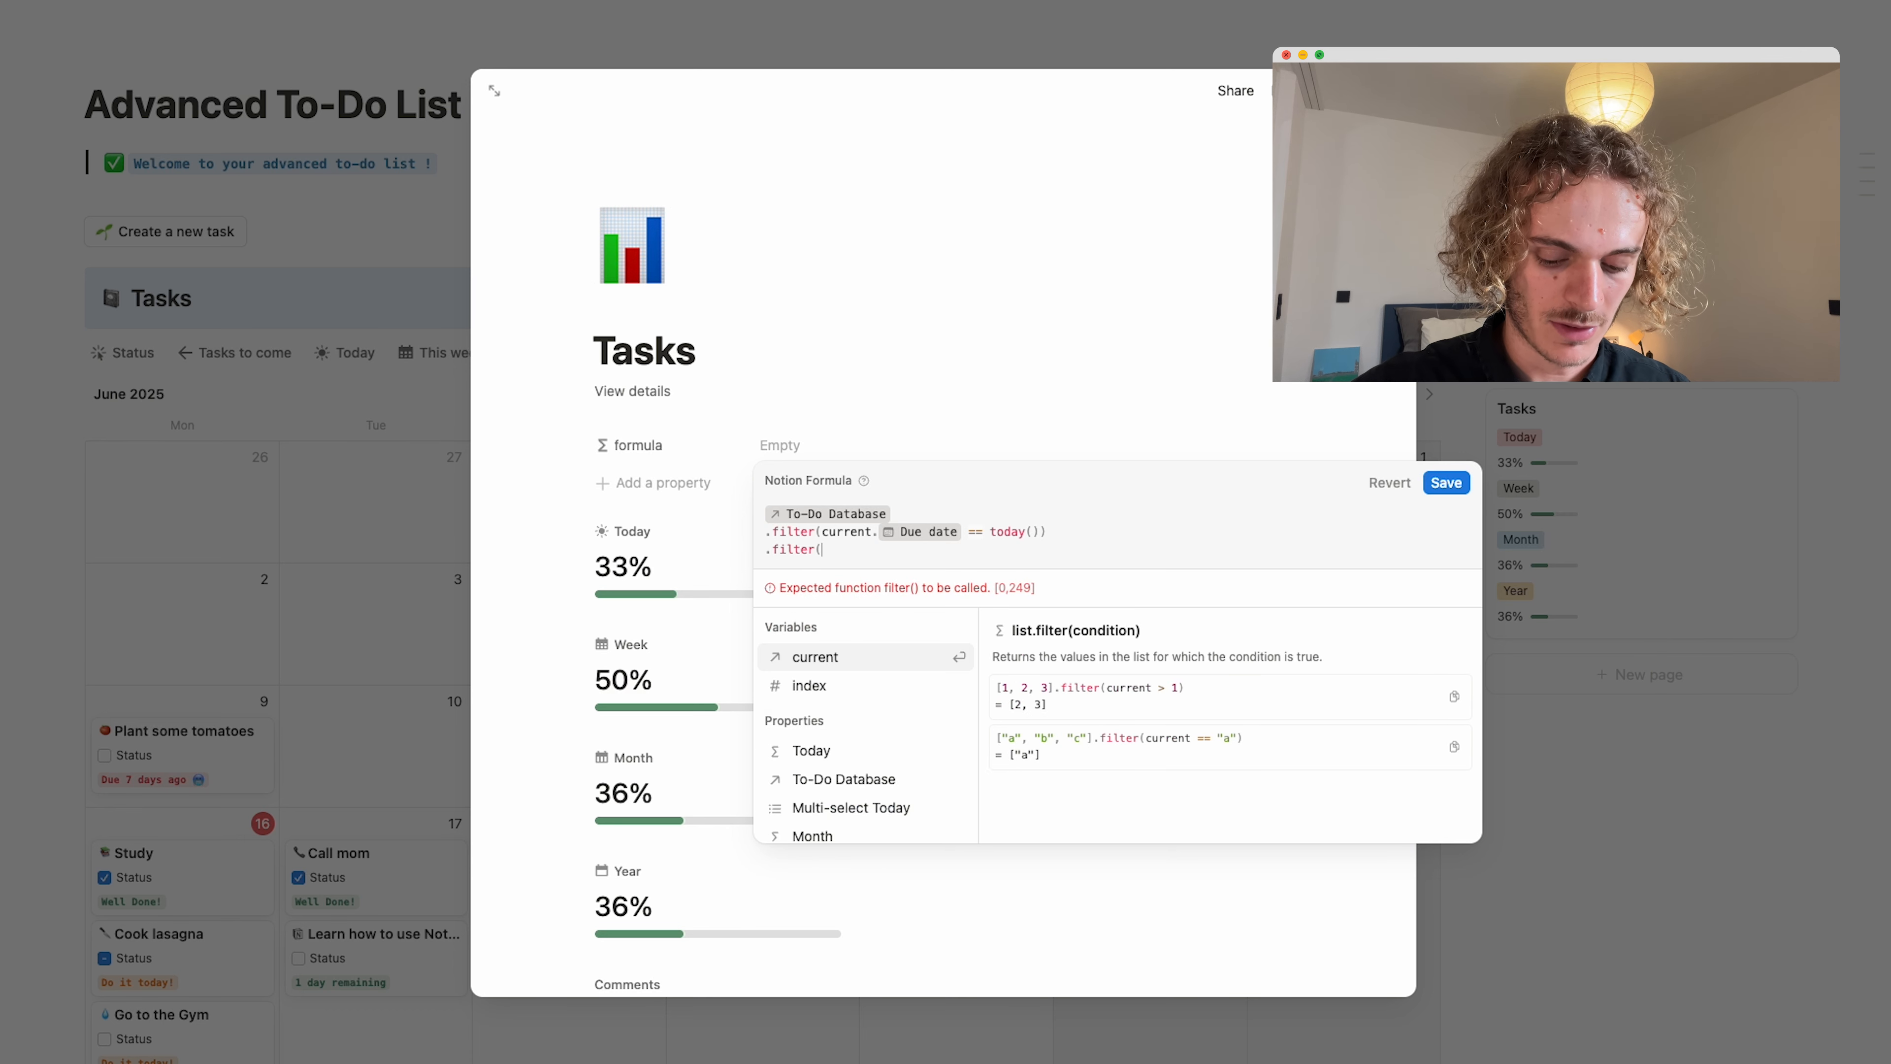
type("current")
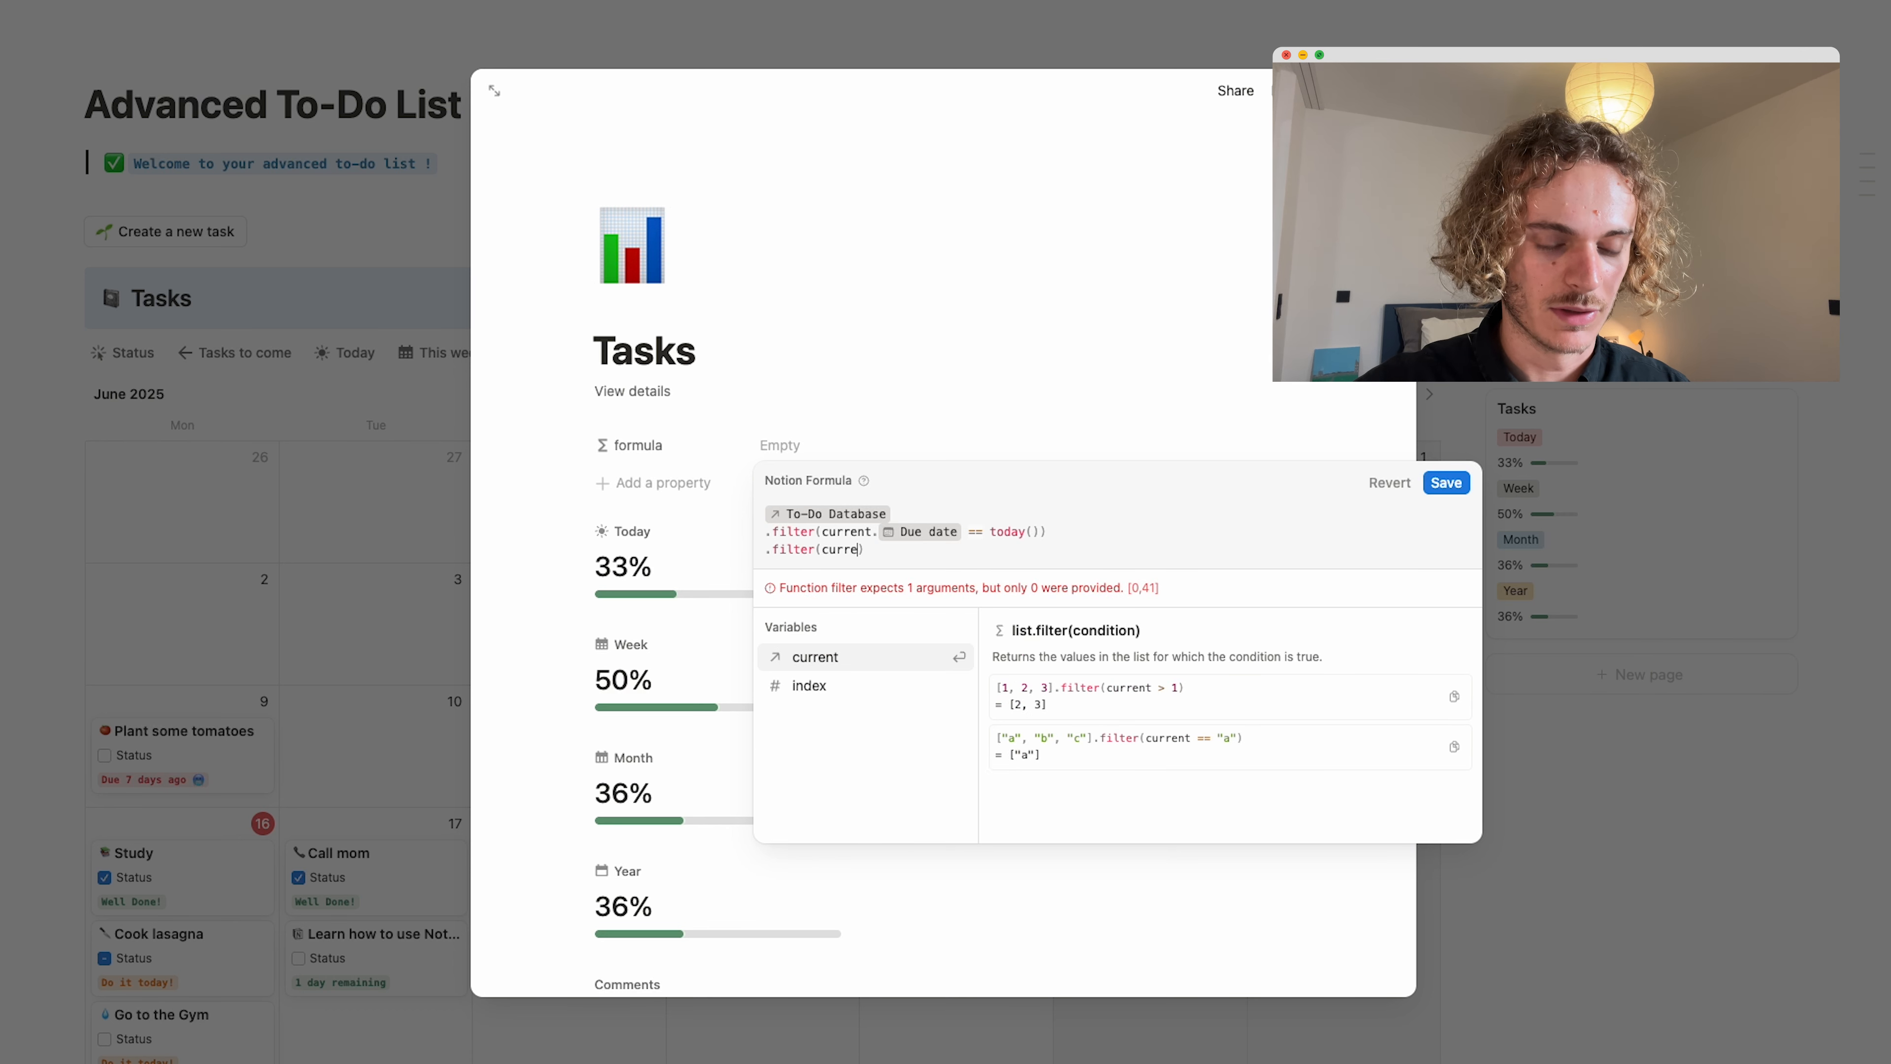
type(".")
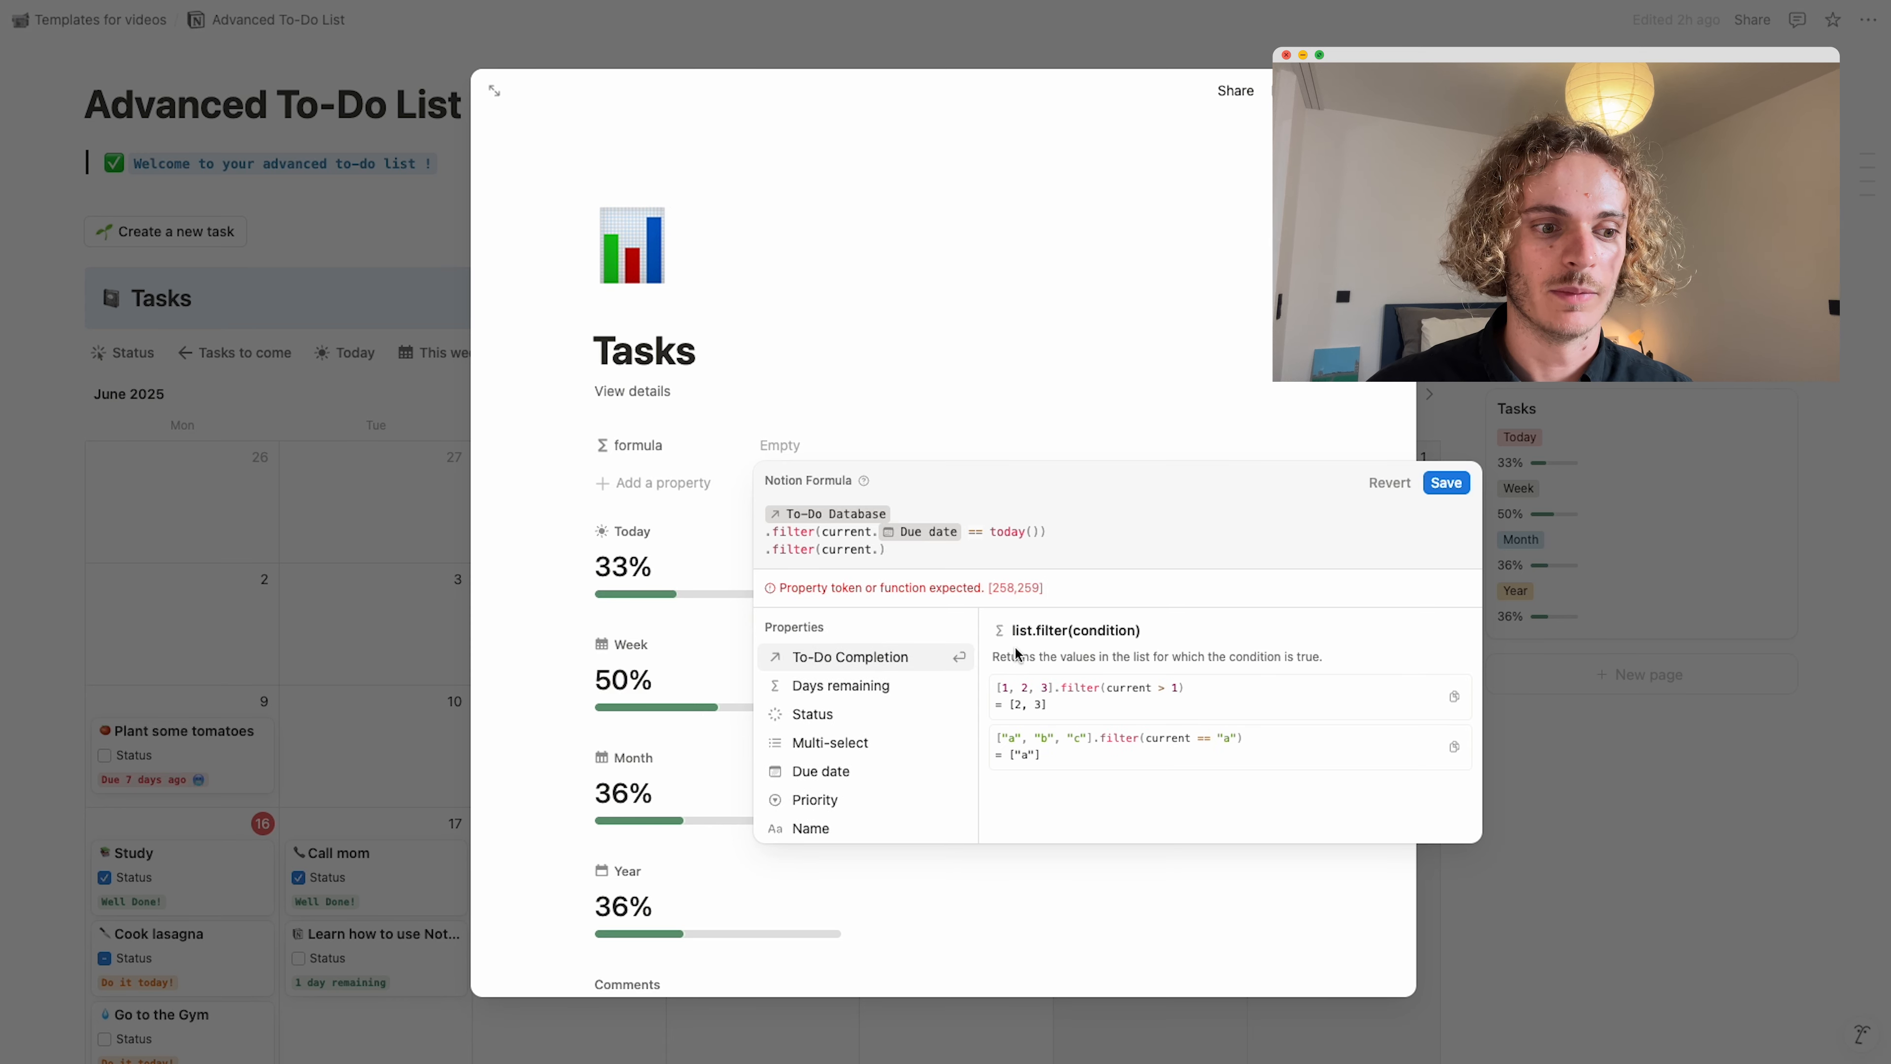
left_click(845, 720)
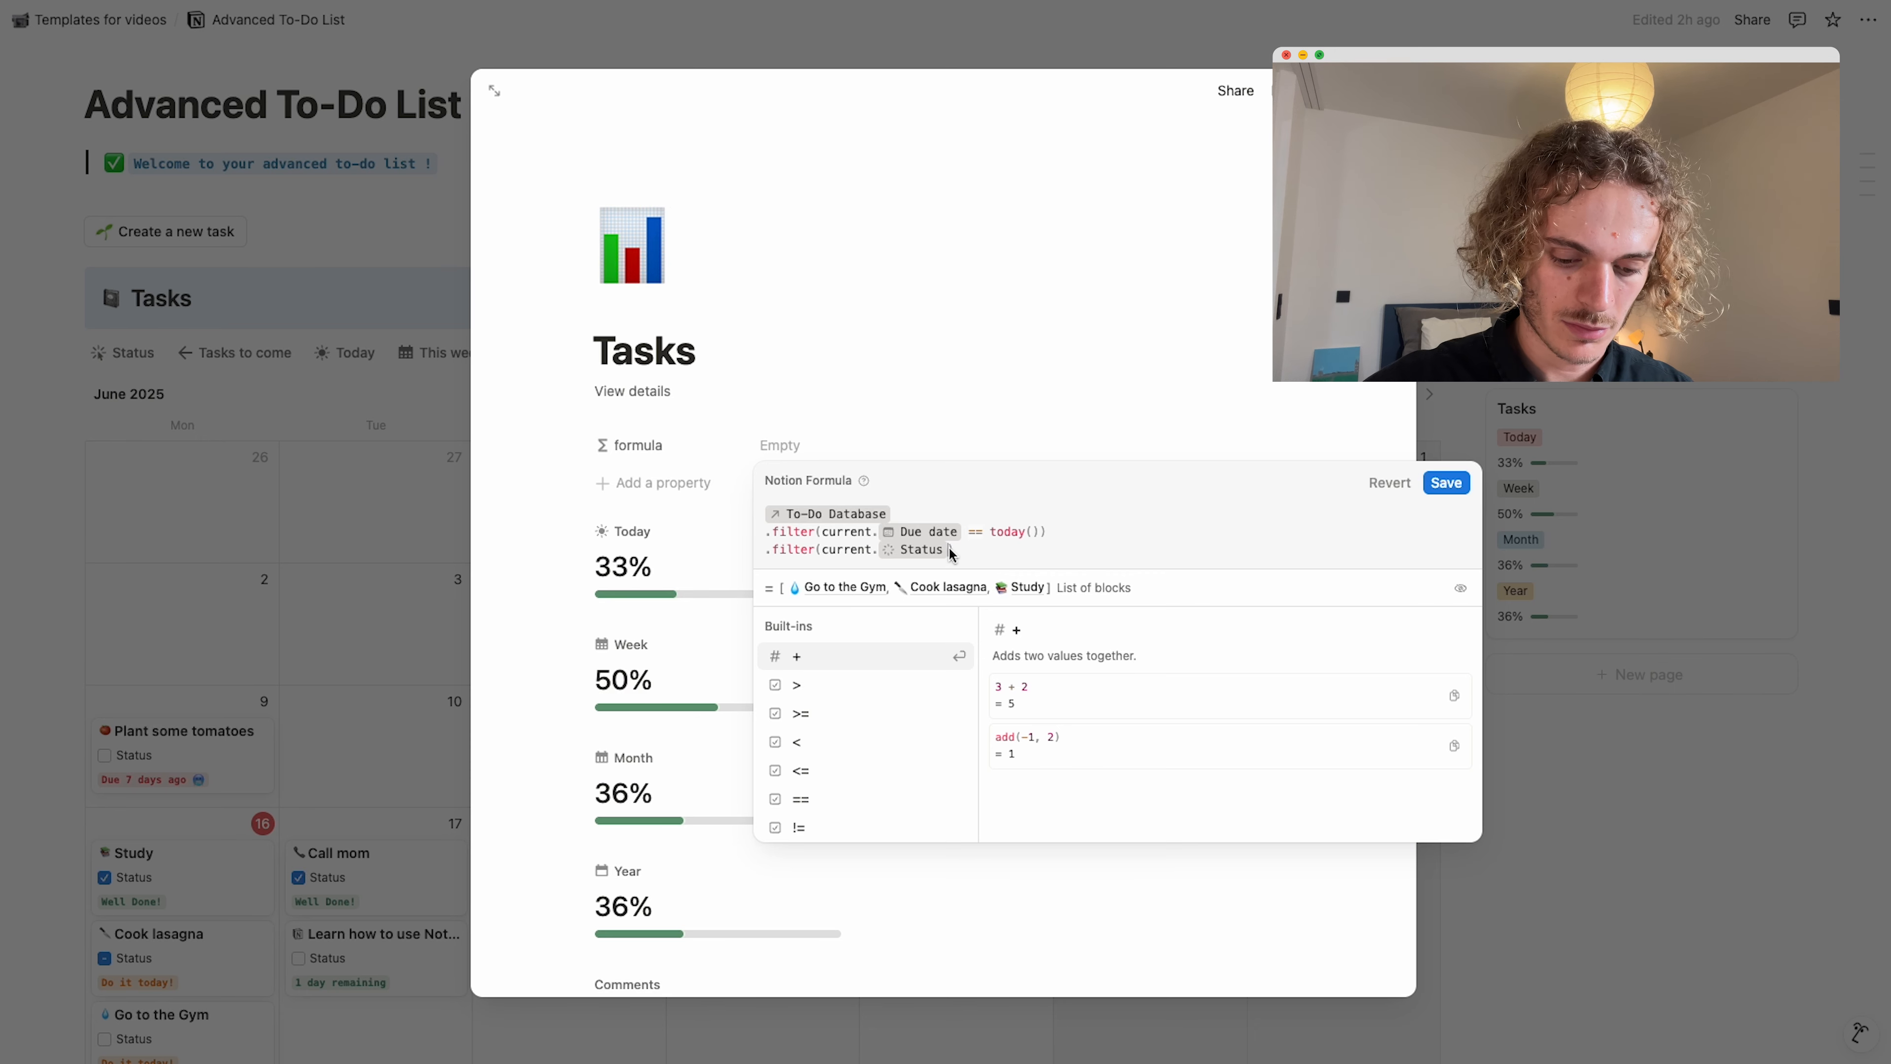
type("== ")
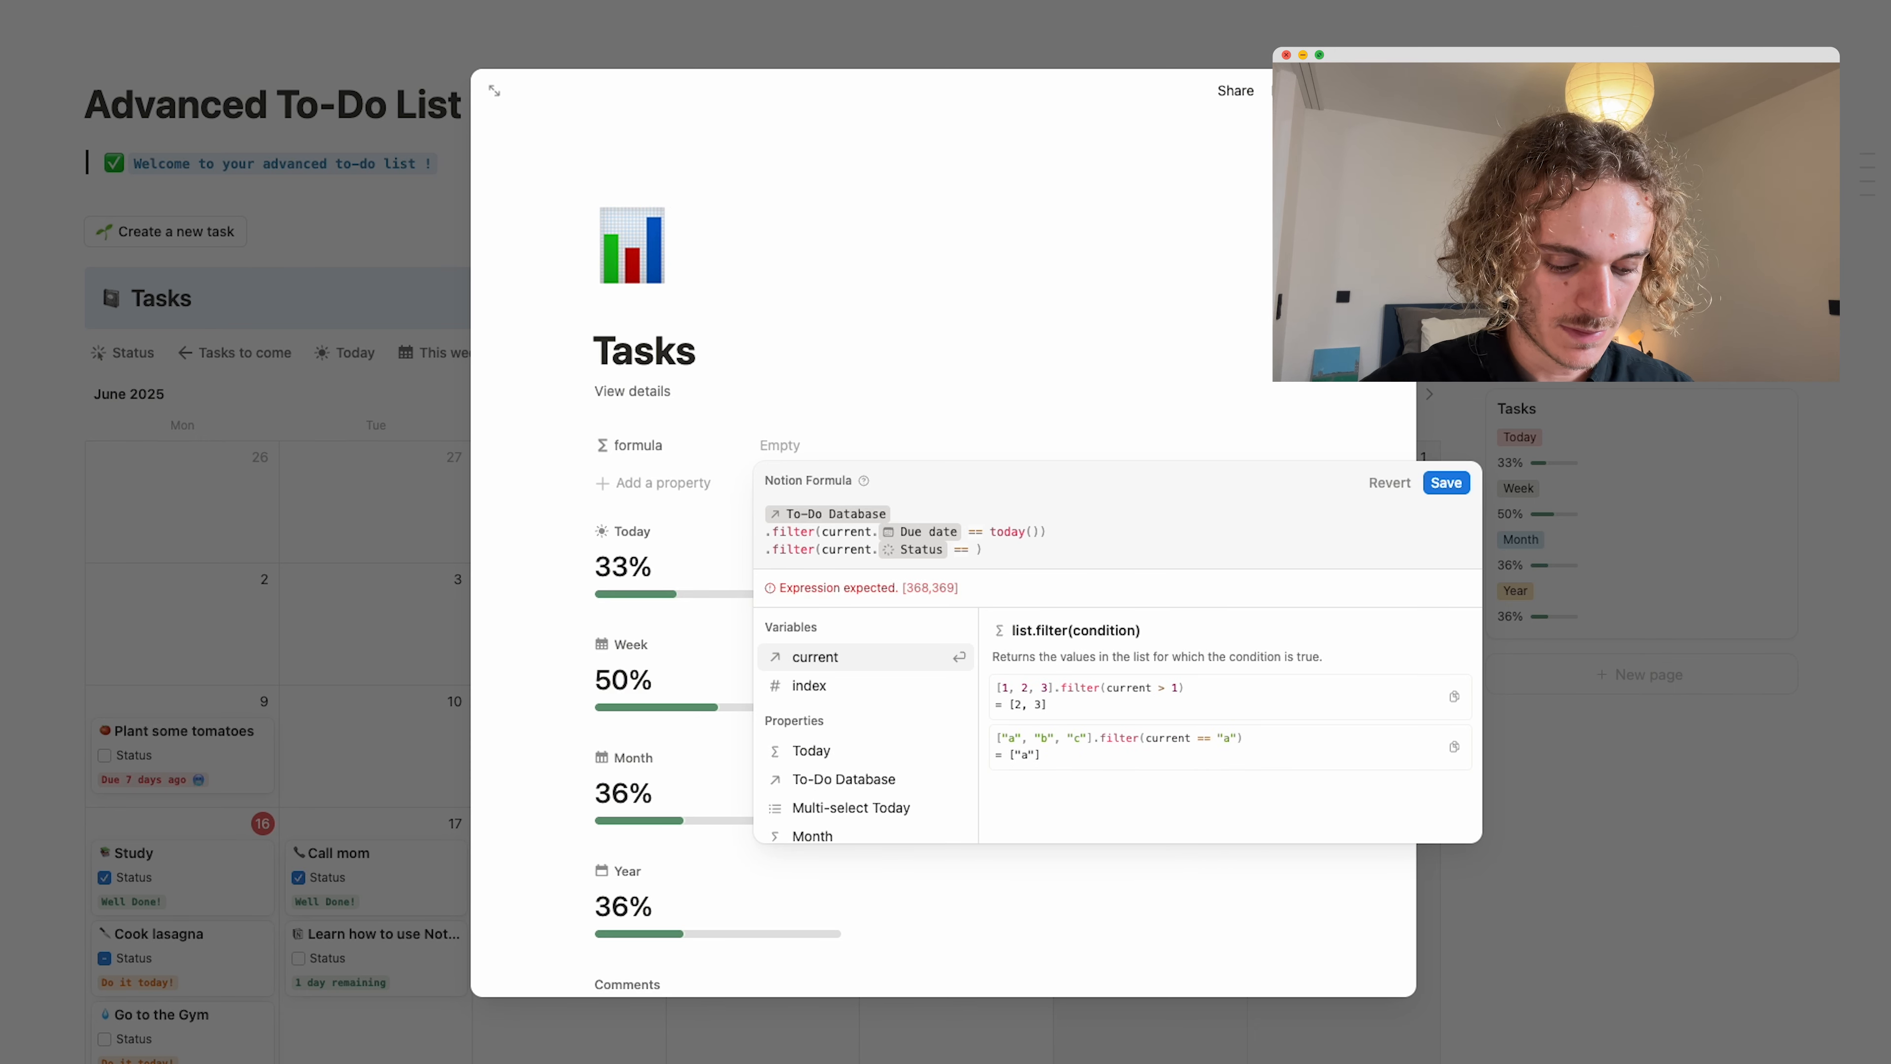
type("\"Done")
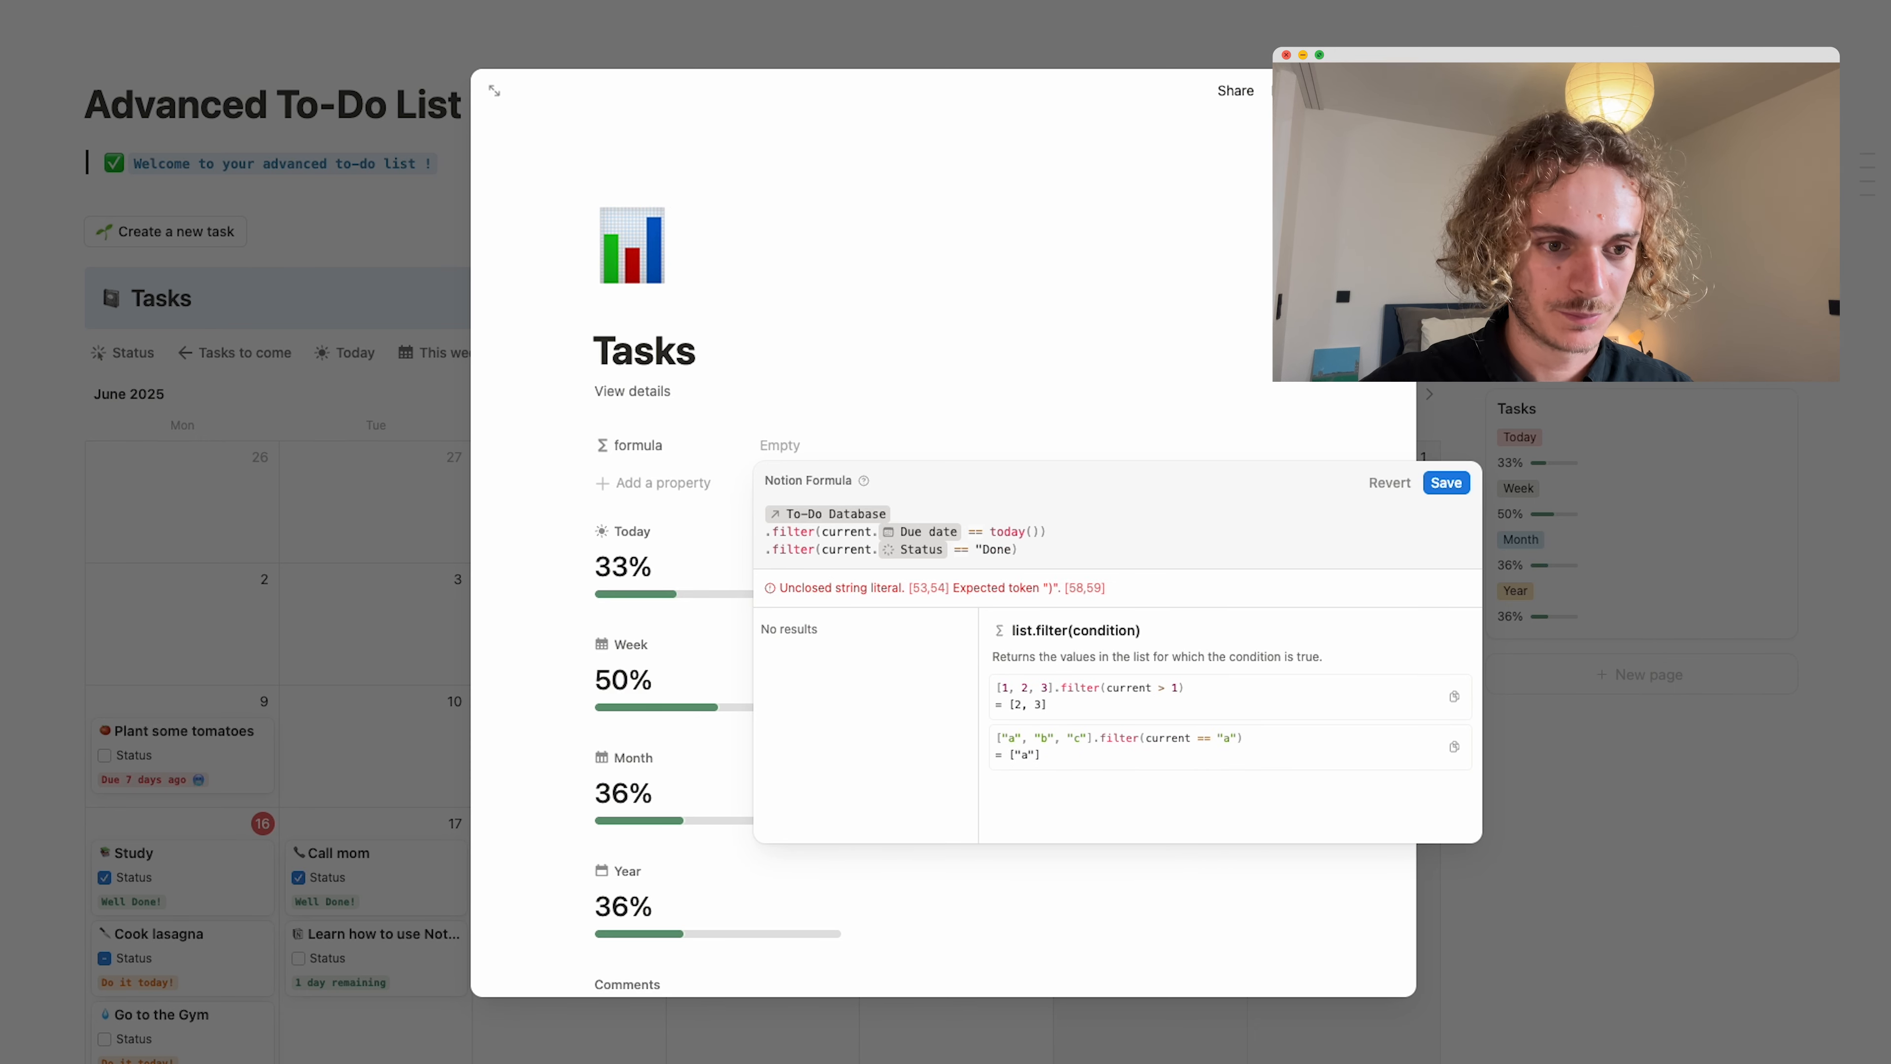
type("\")")
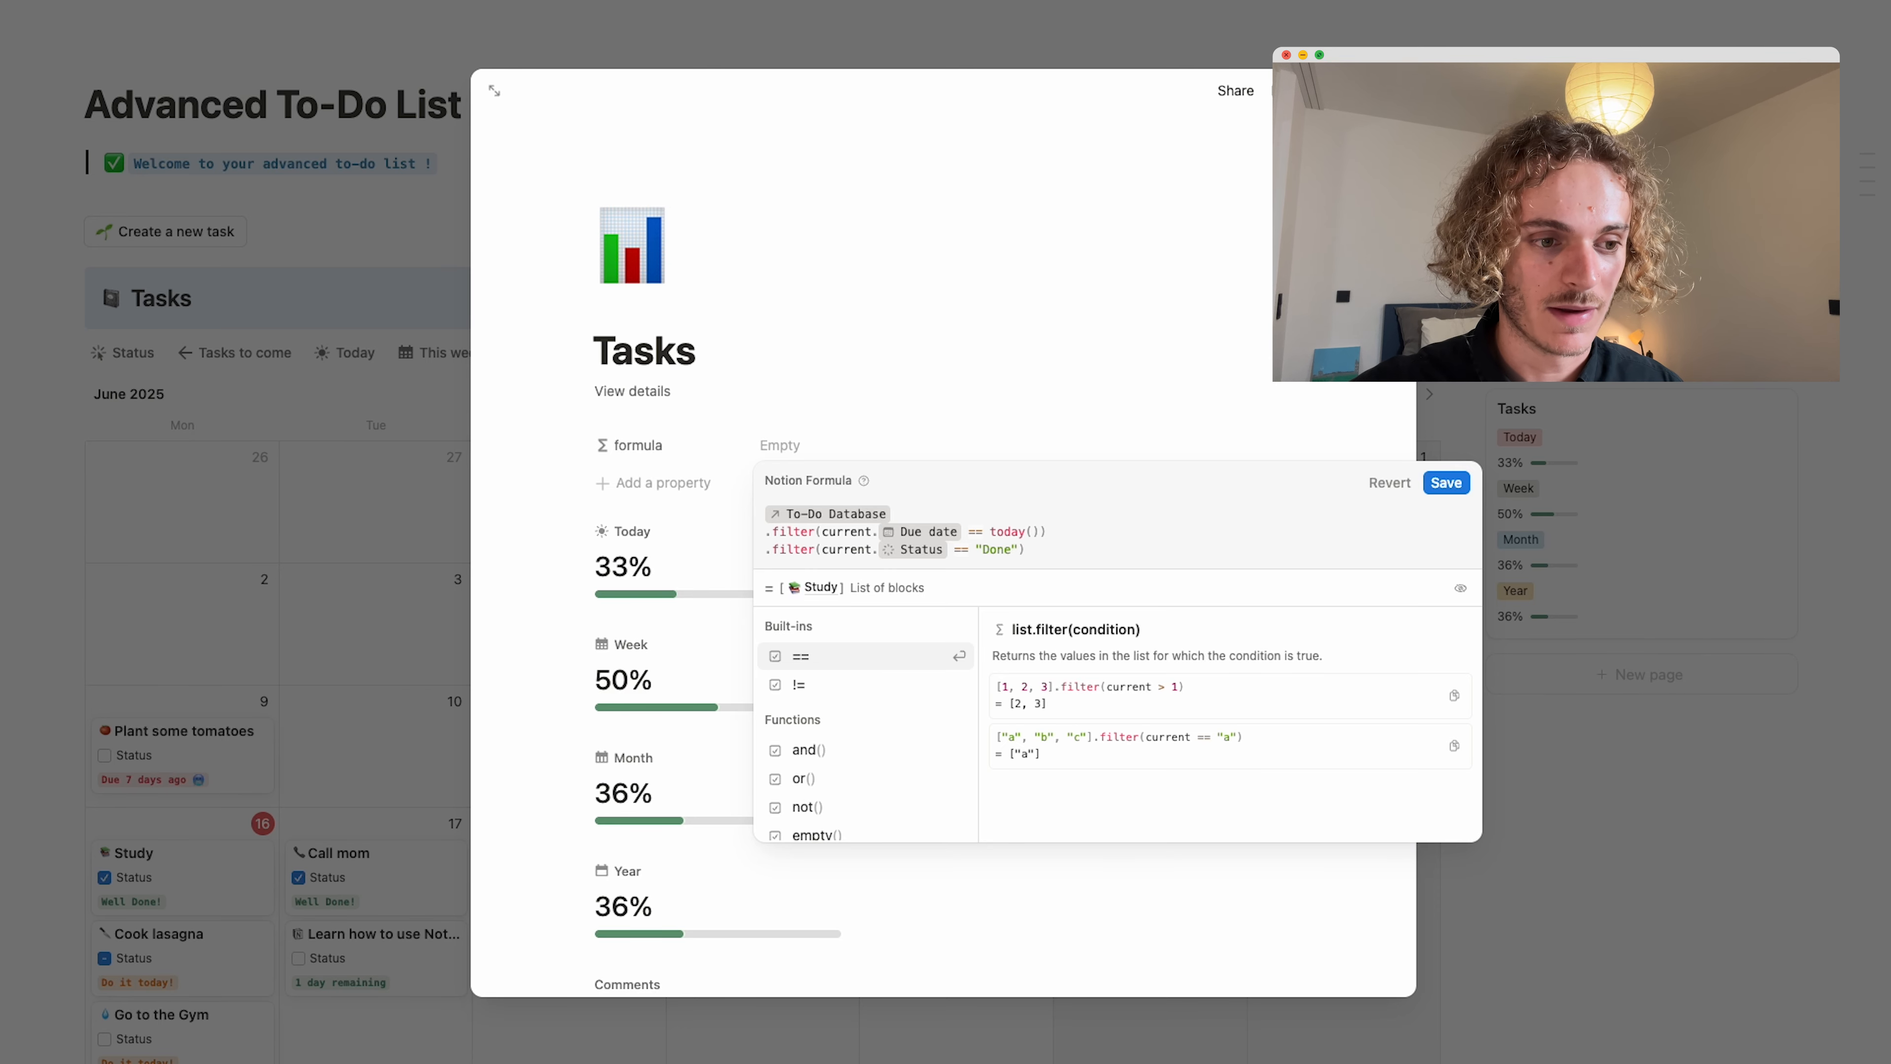
Append .length() on its own line to count the filtered To-Do Database tasks.
key("shift+Return")
type(".")
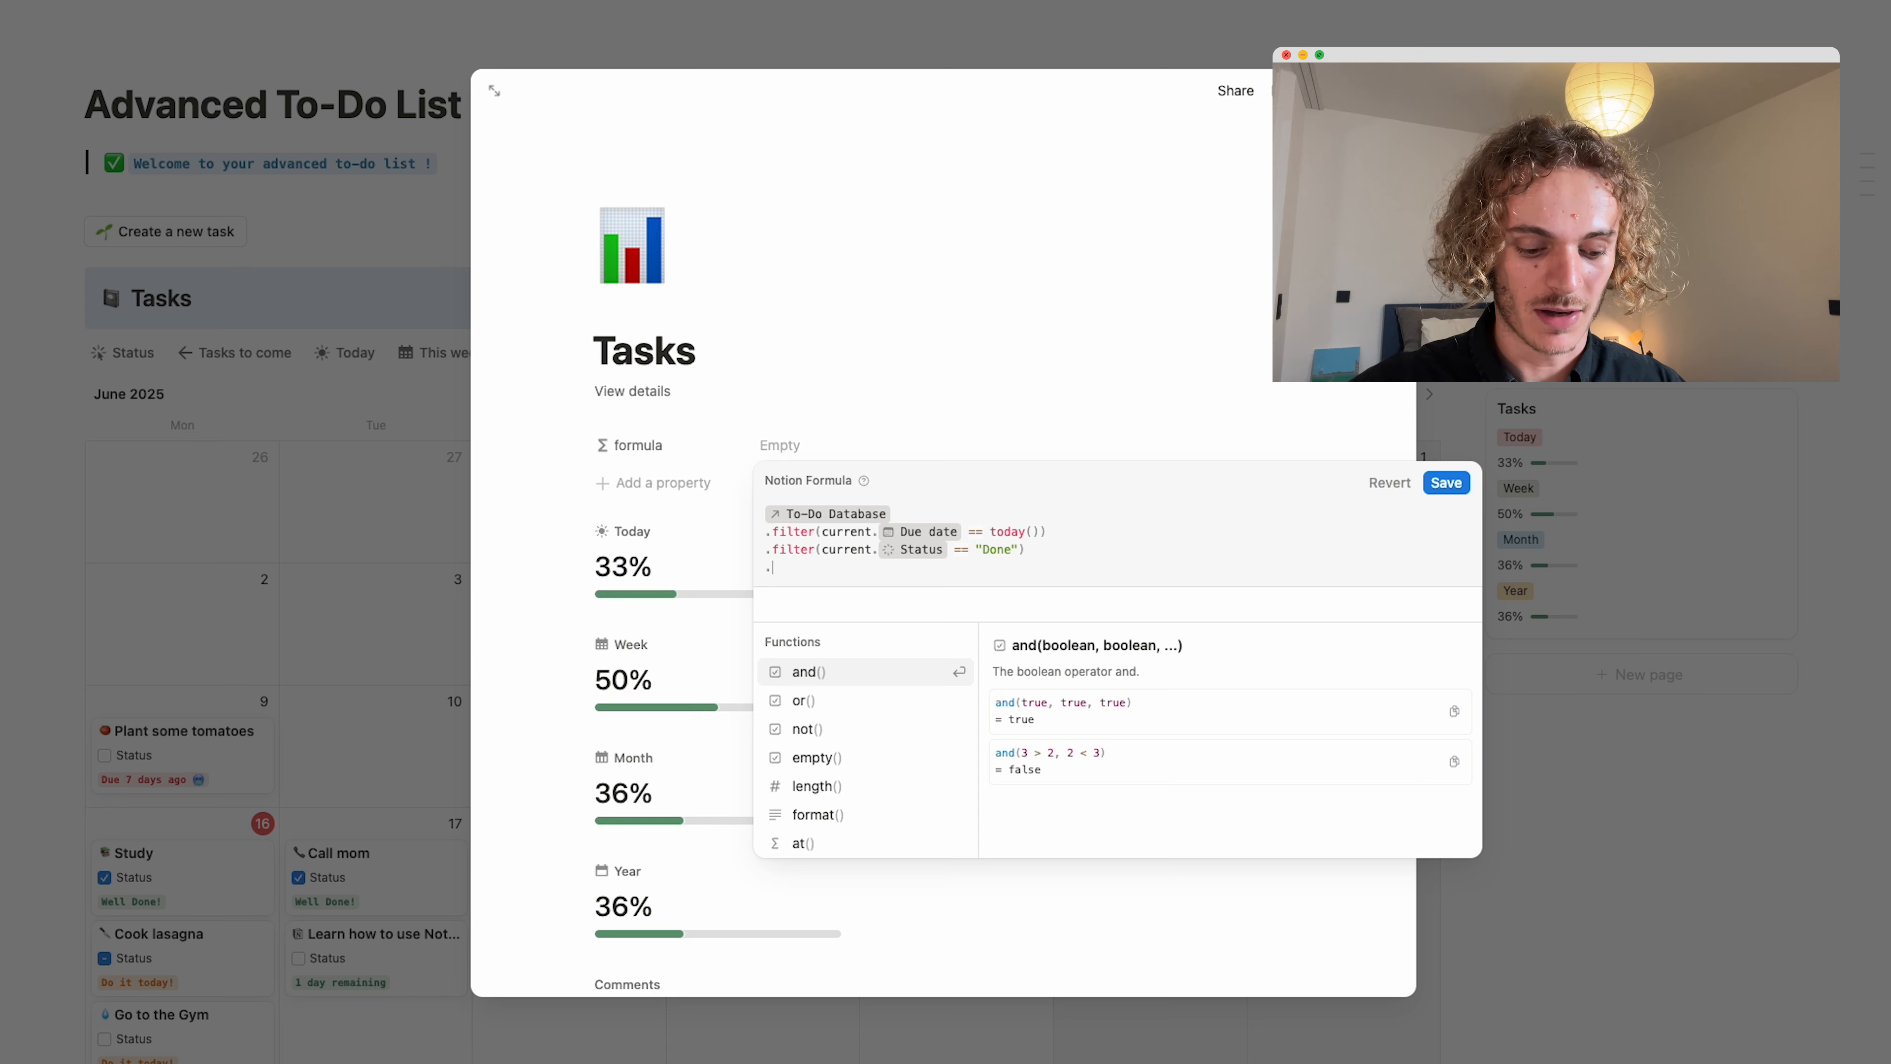
type("length()")
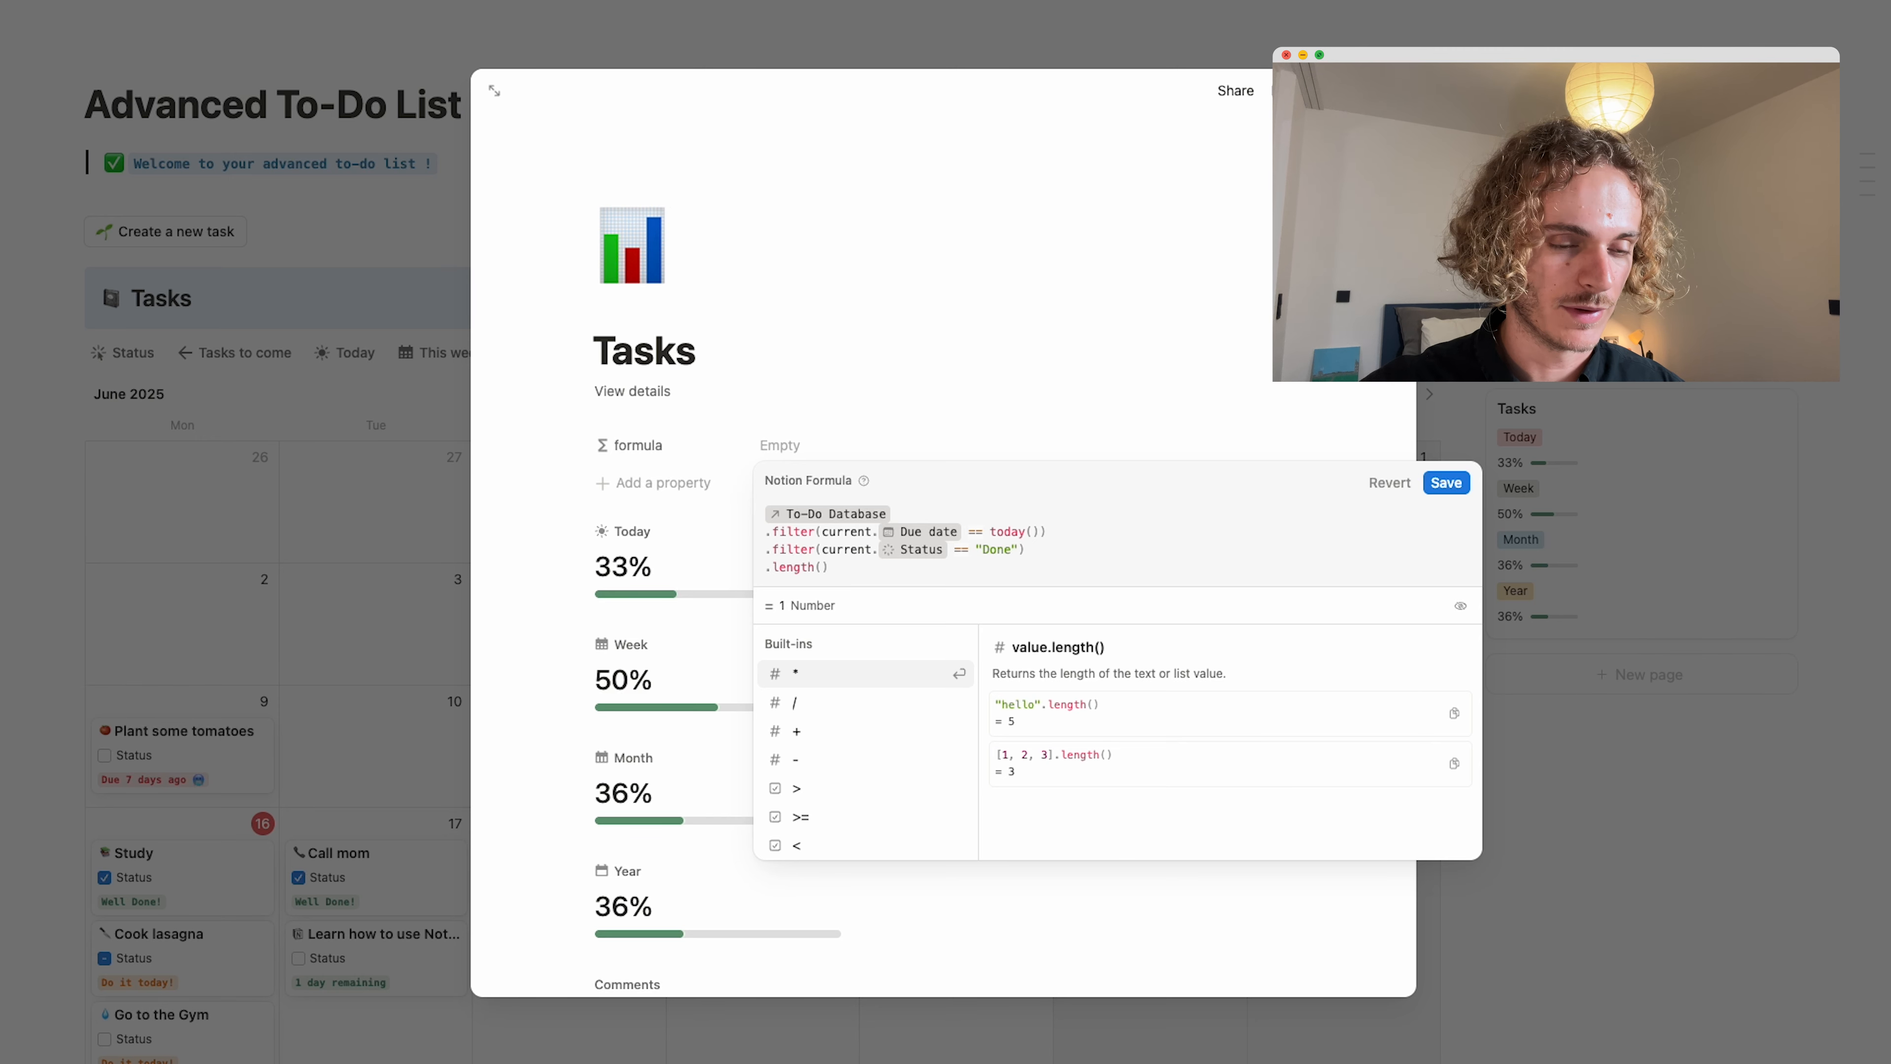
Add a division sign below .length() and paste a copy of the whole To-Do Database expression under it.
key("shift+Return")
key("shift+Return")
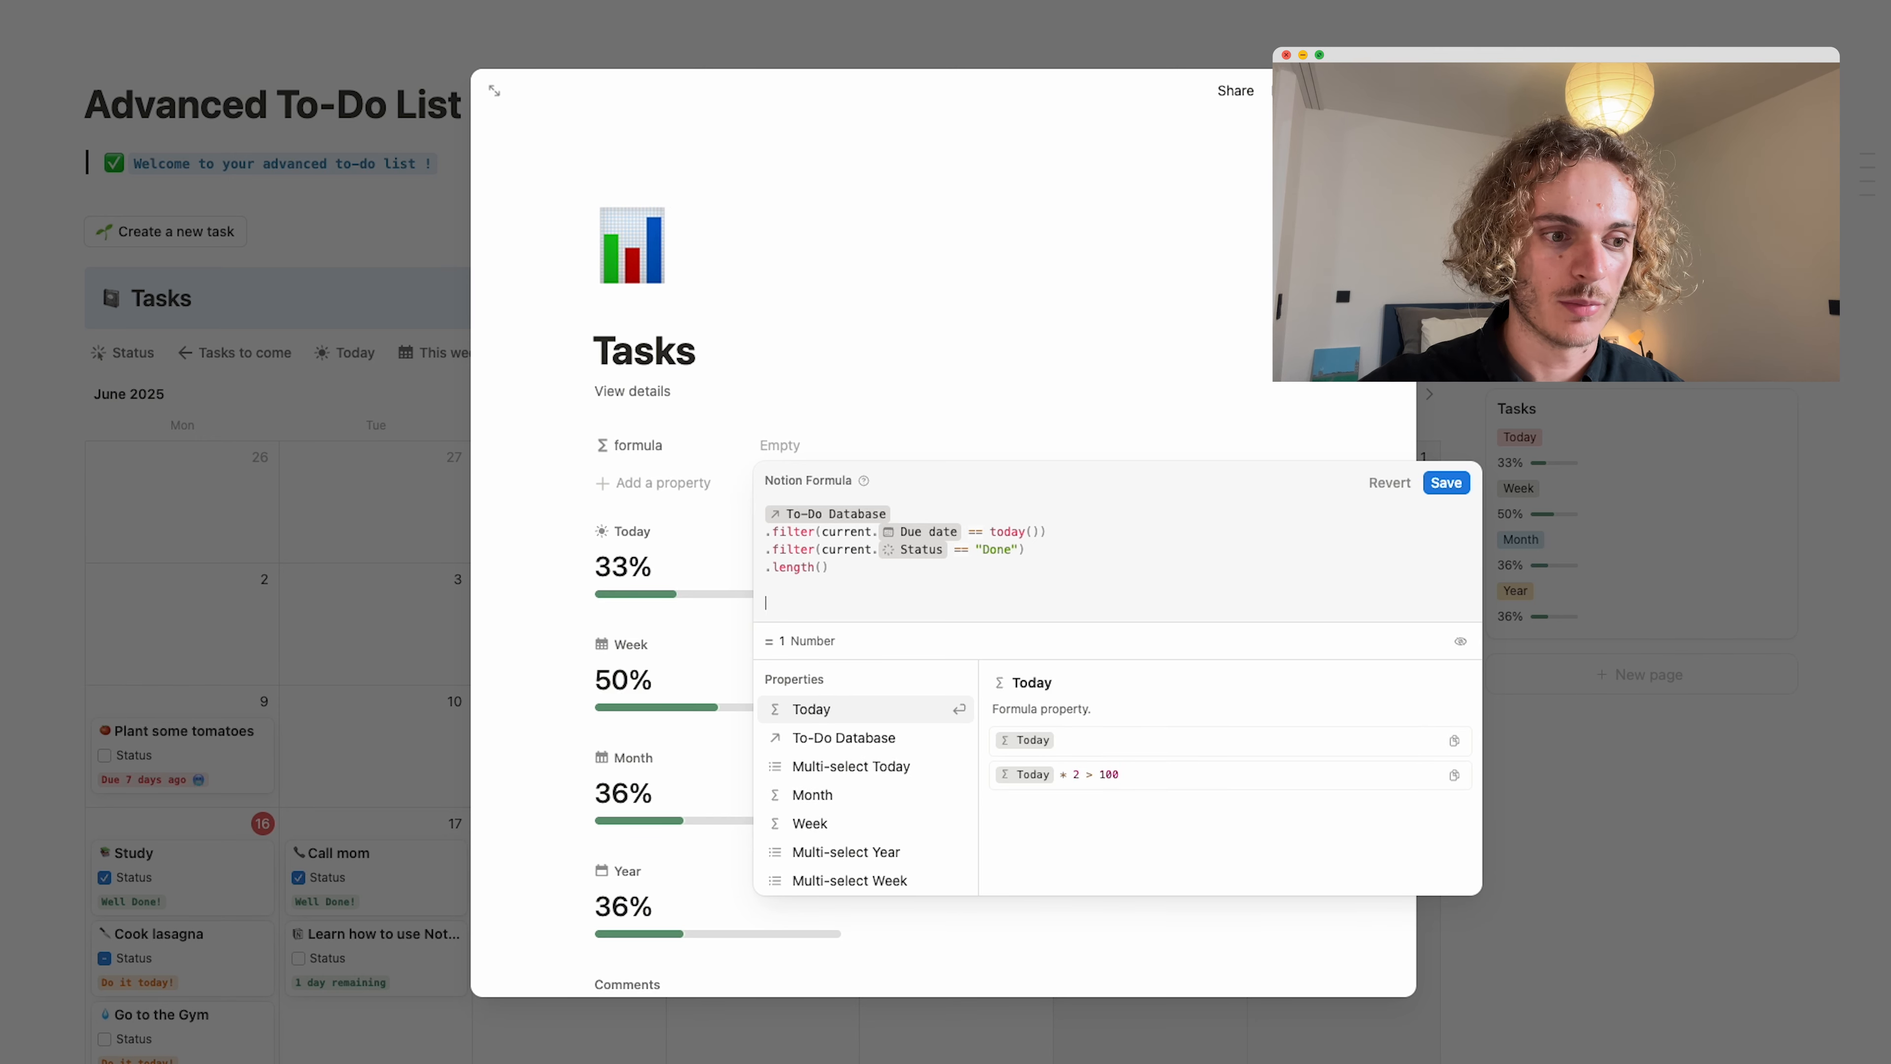
type("/")
key("shift+Return")
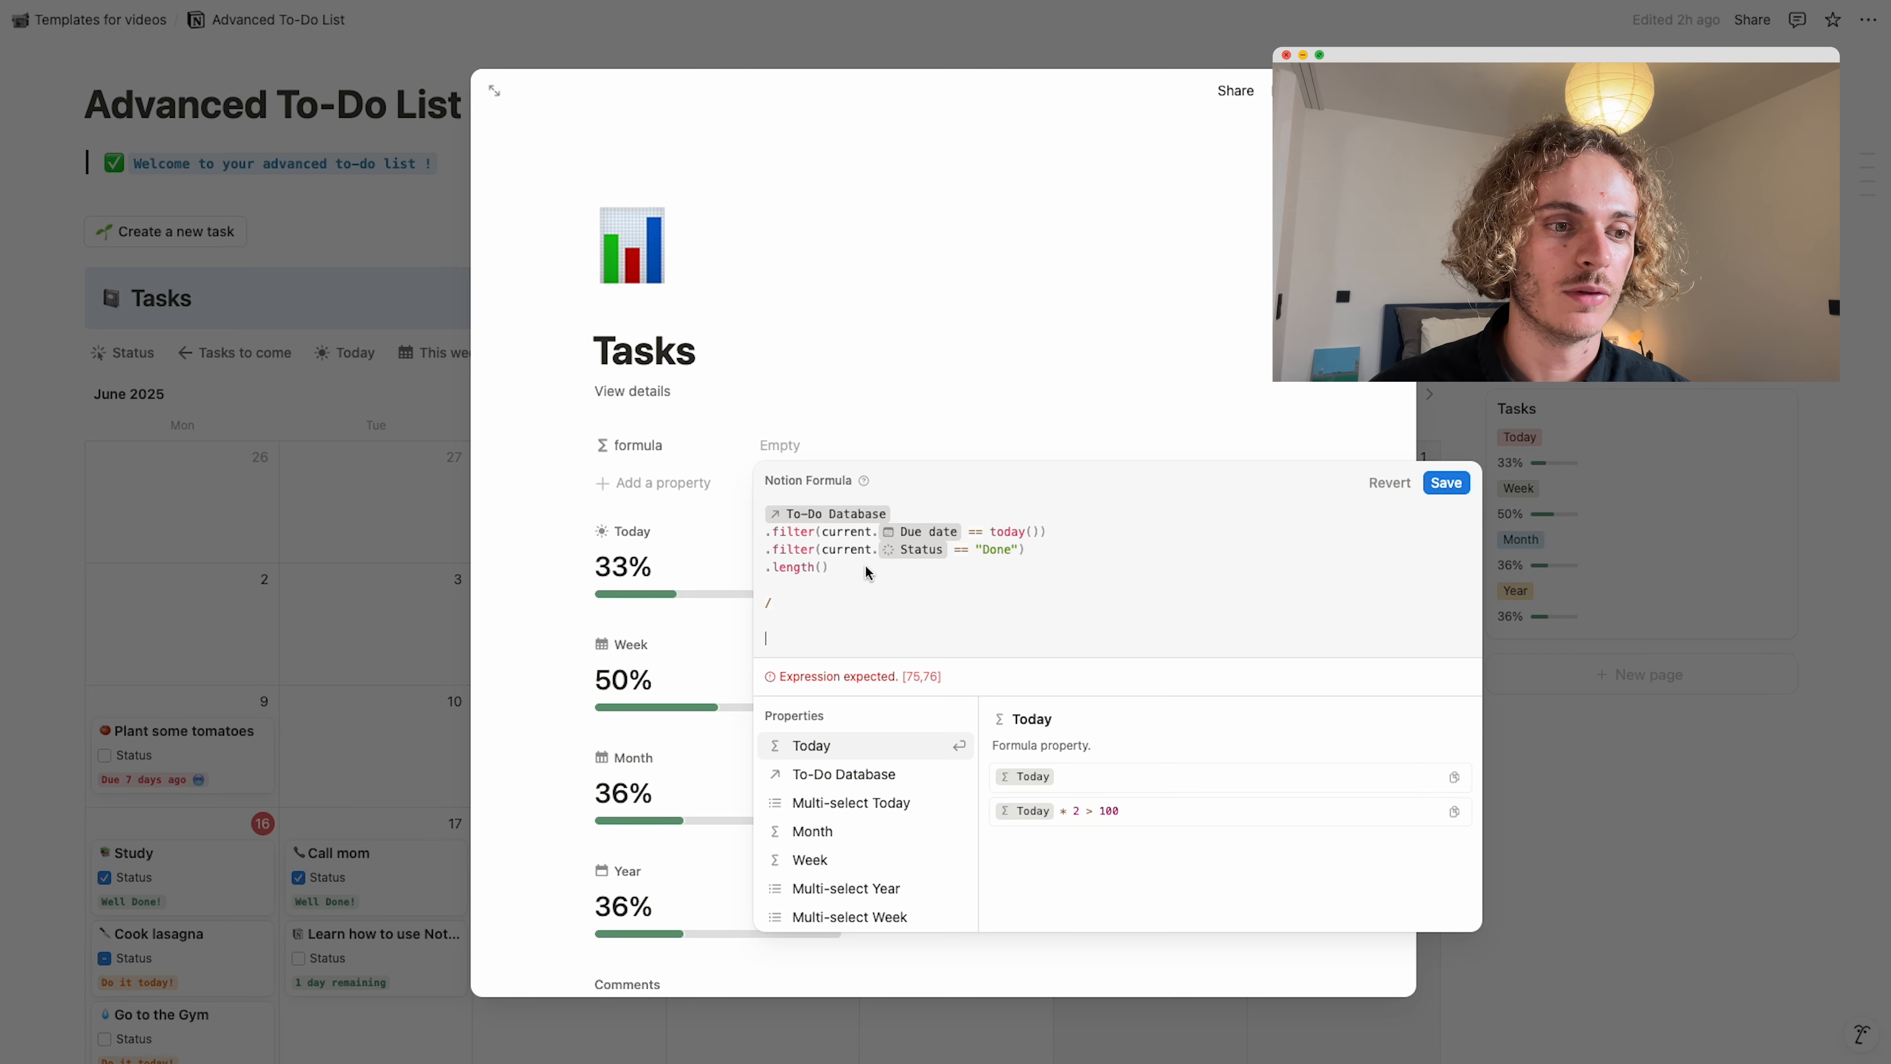
left_click_drag(863, 568, 756, 512)
key("ctrl+c")
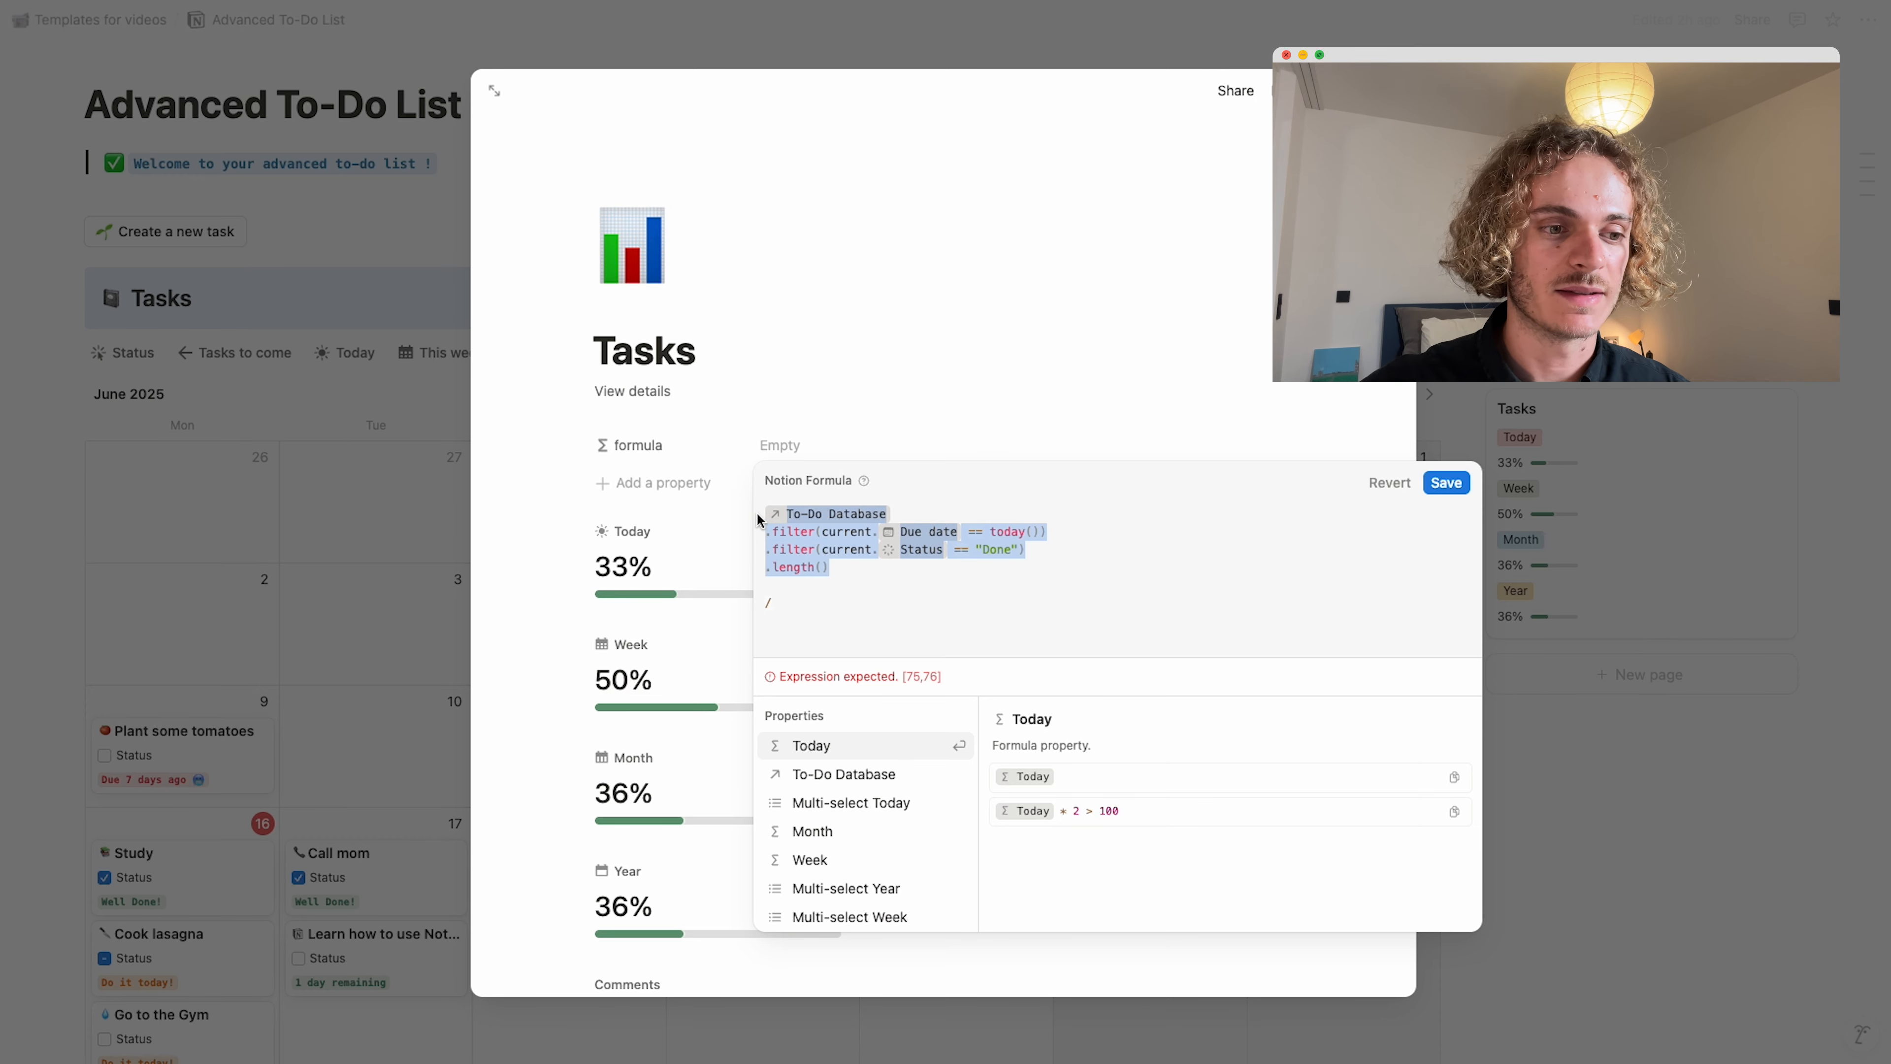
left_click(767, 627)
key("Return")
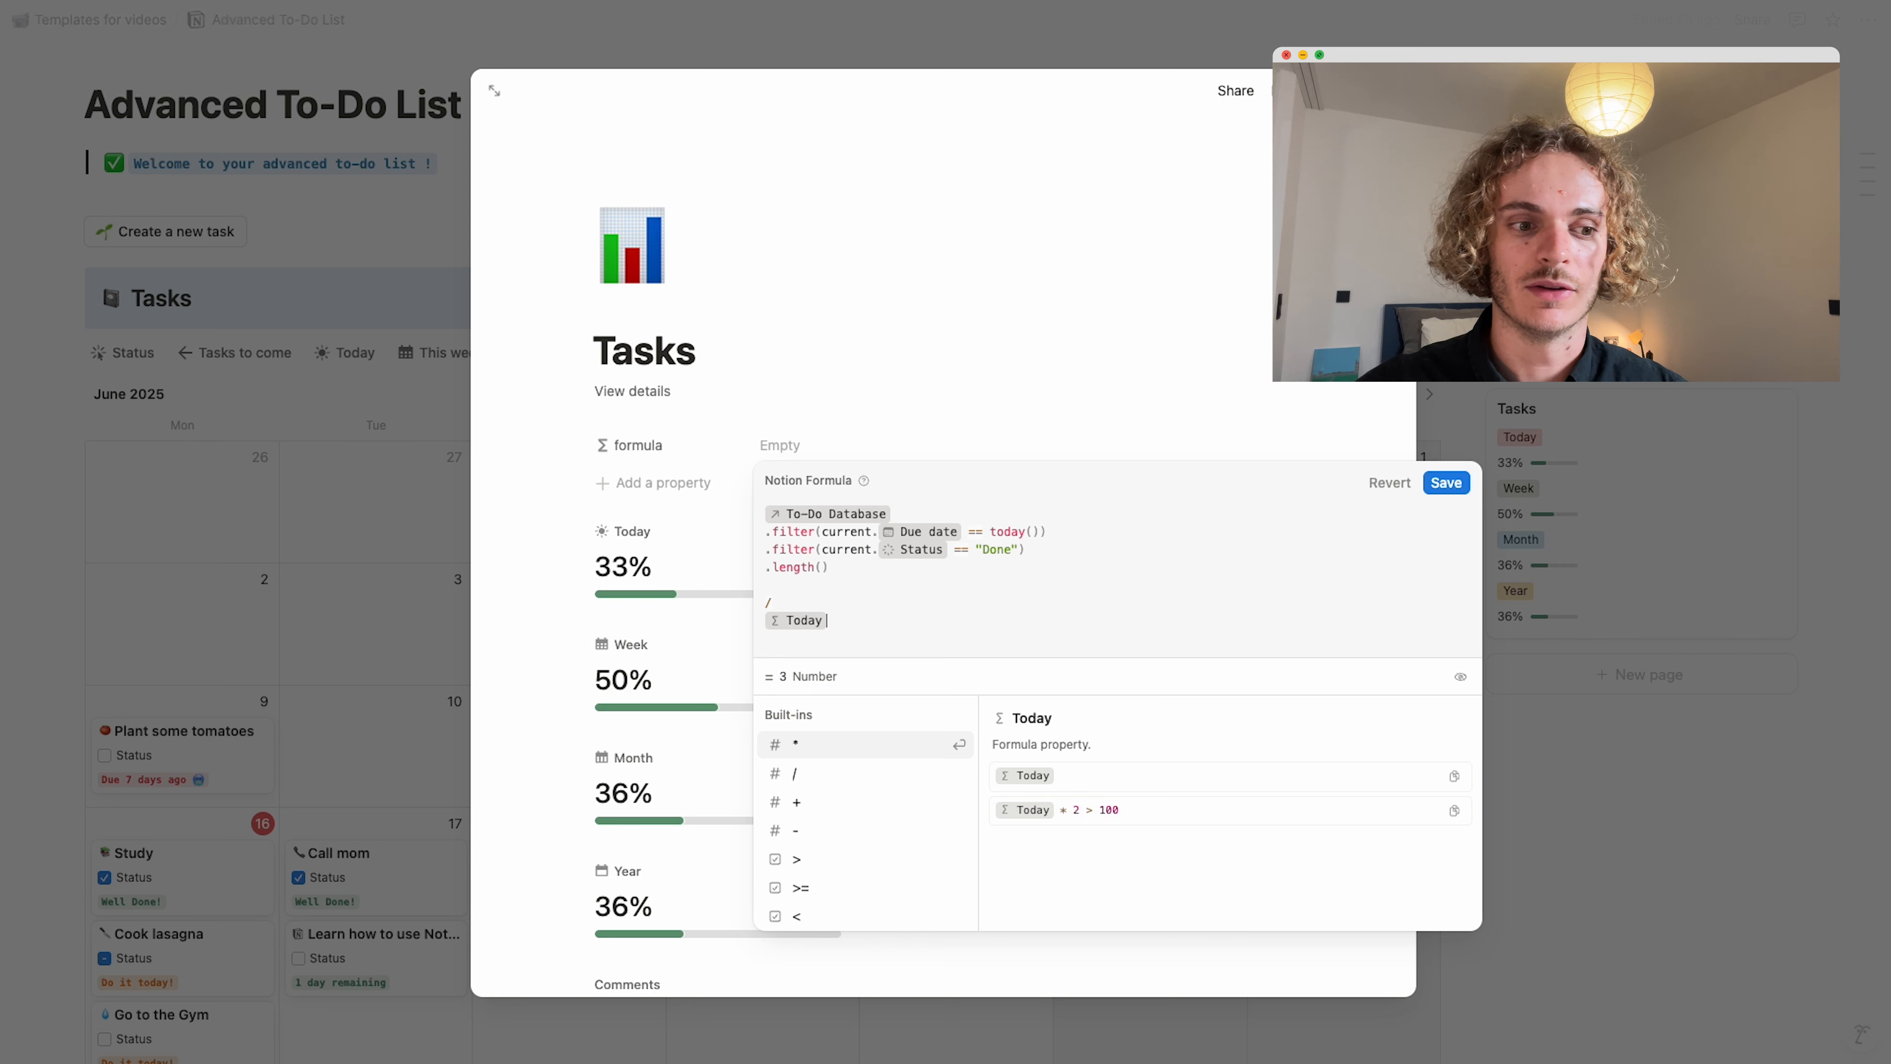
key("ctrl+v")
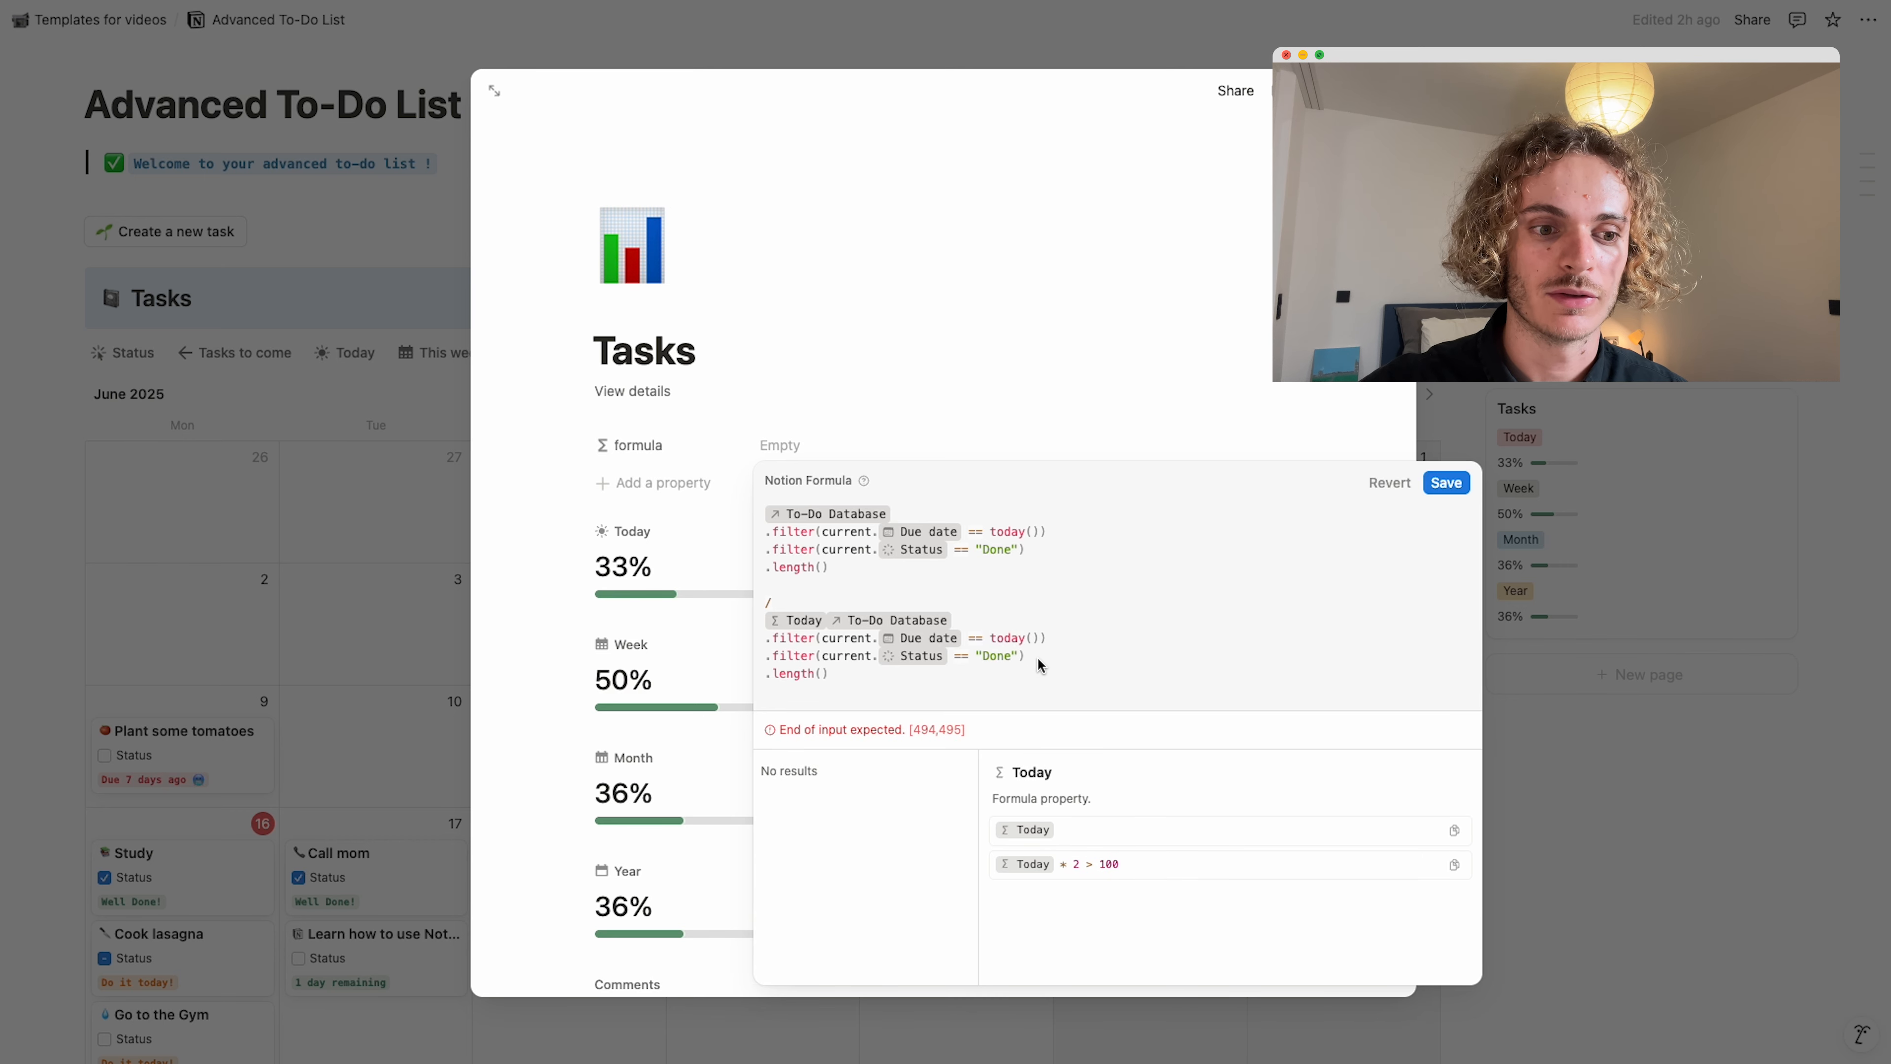
Remove the Status filter and the stray Today property from the divisor, and save the formula.
left_click_drag(1037, 656, 765, 657)
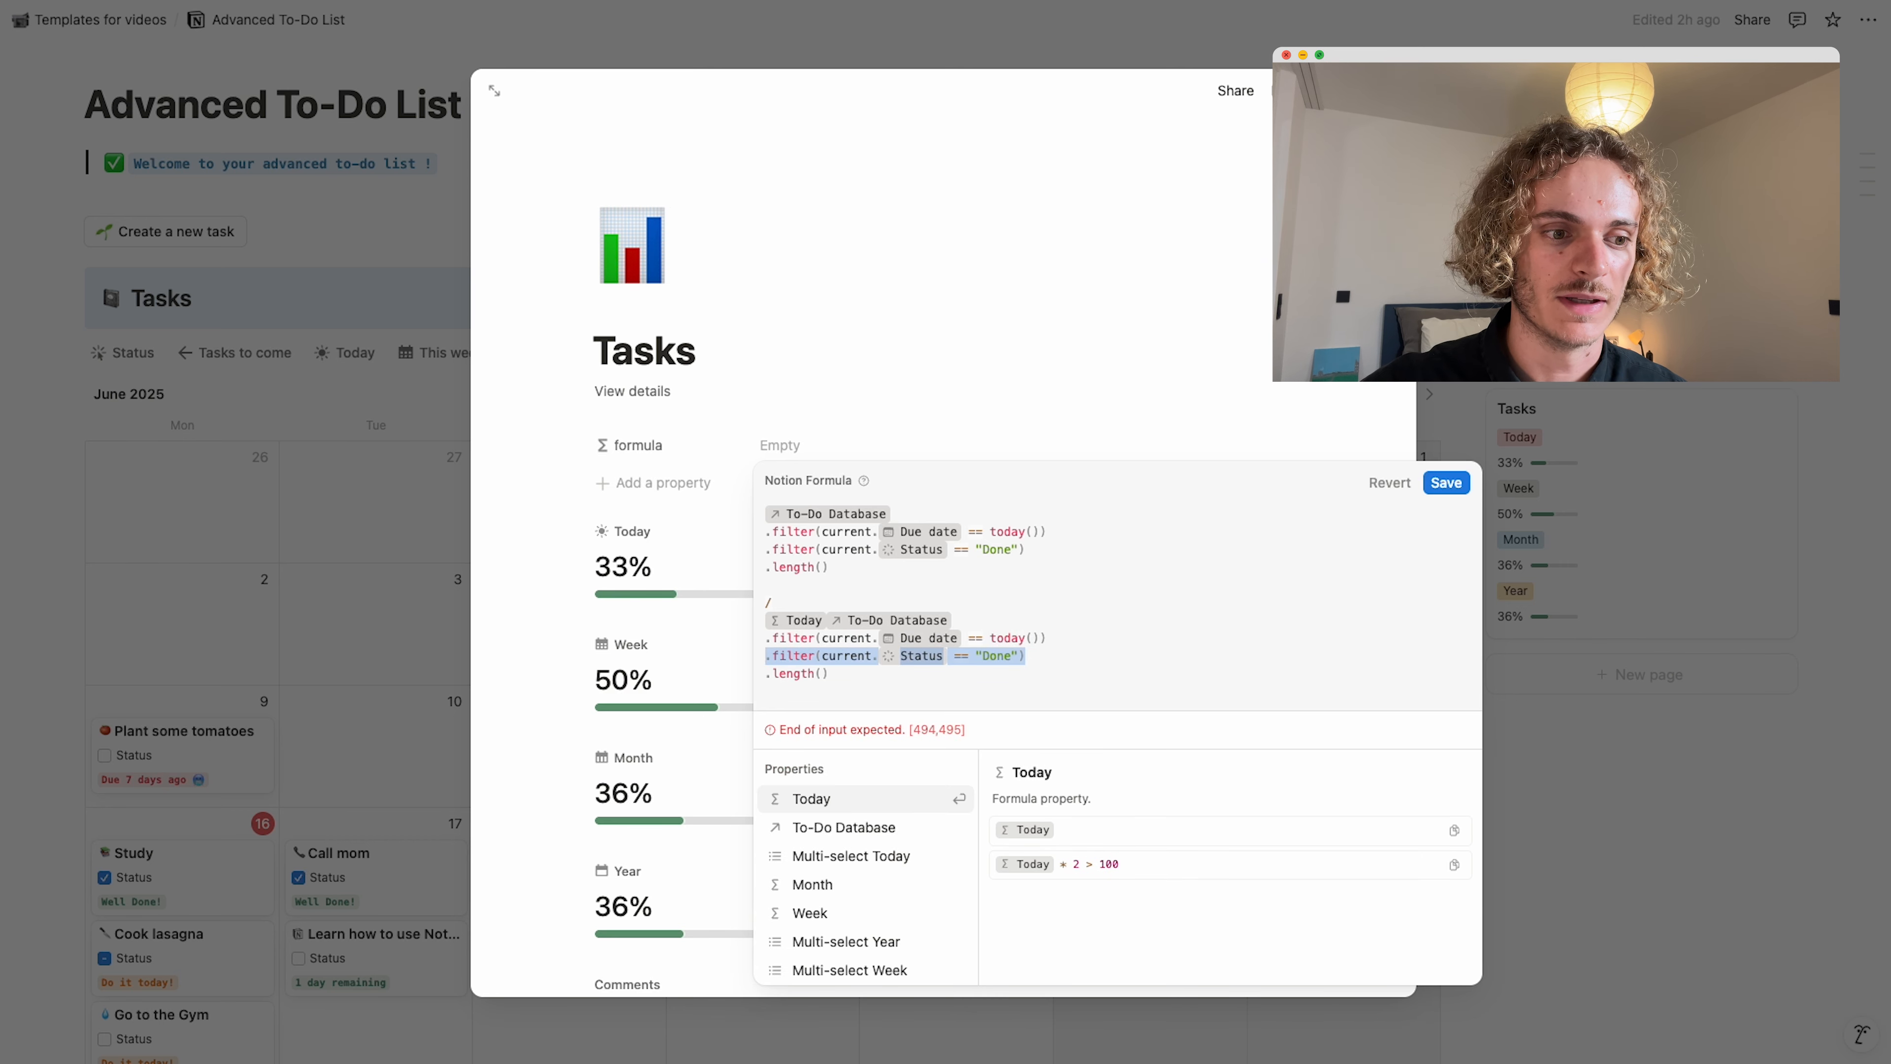
key("BackSpace")
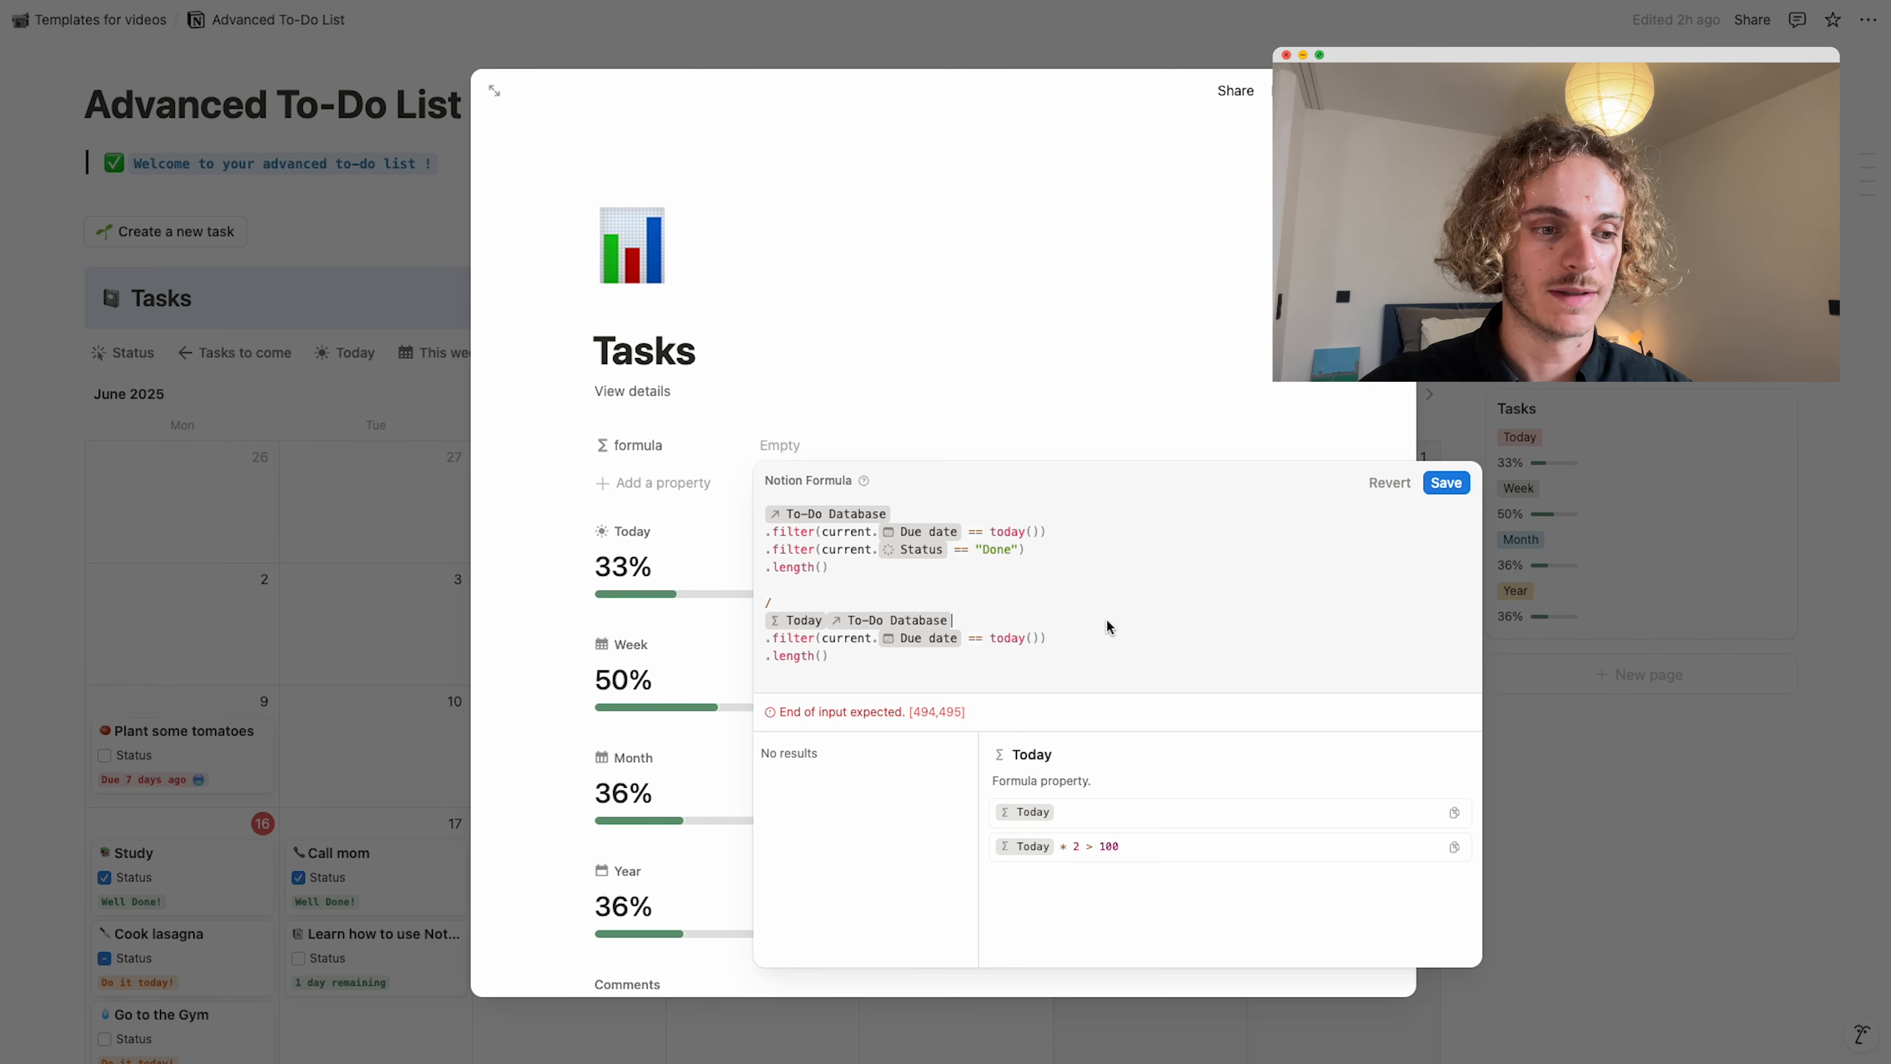
left_click(827, 623)
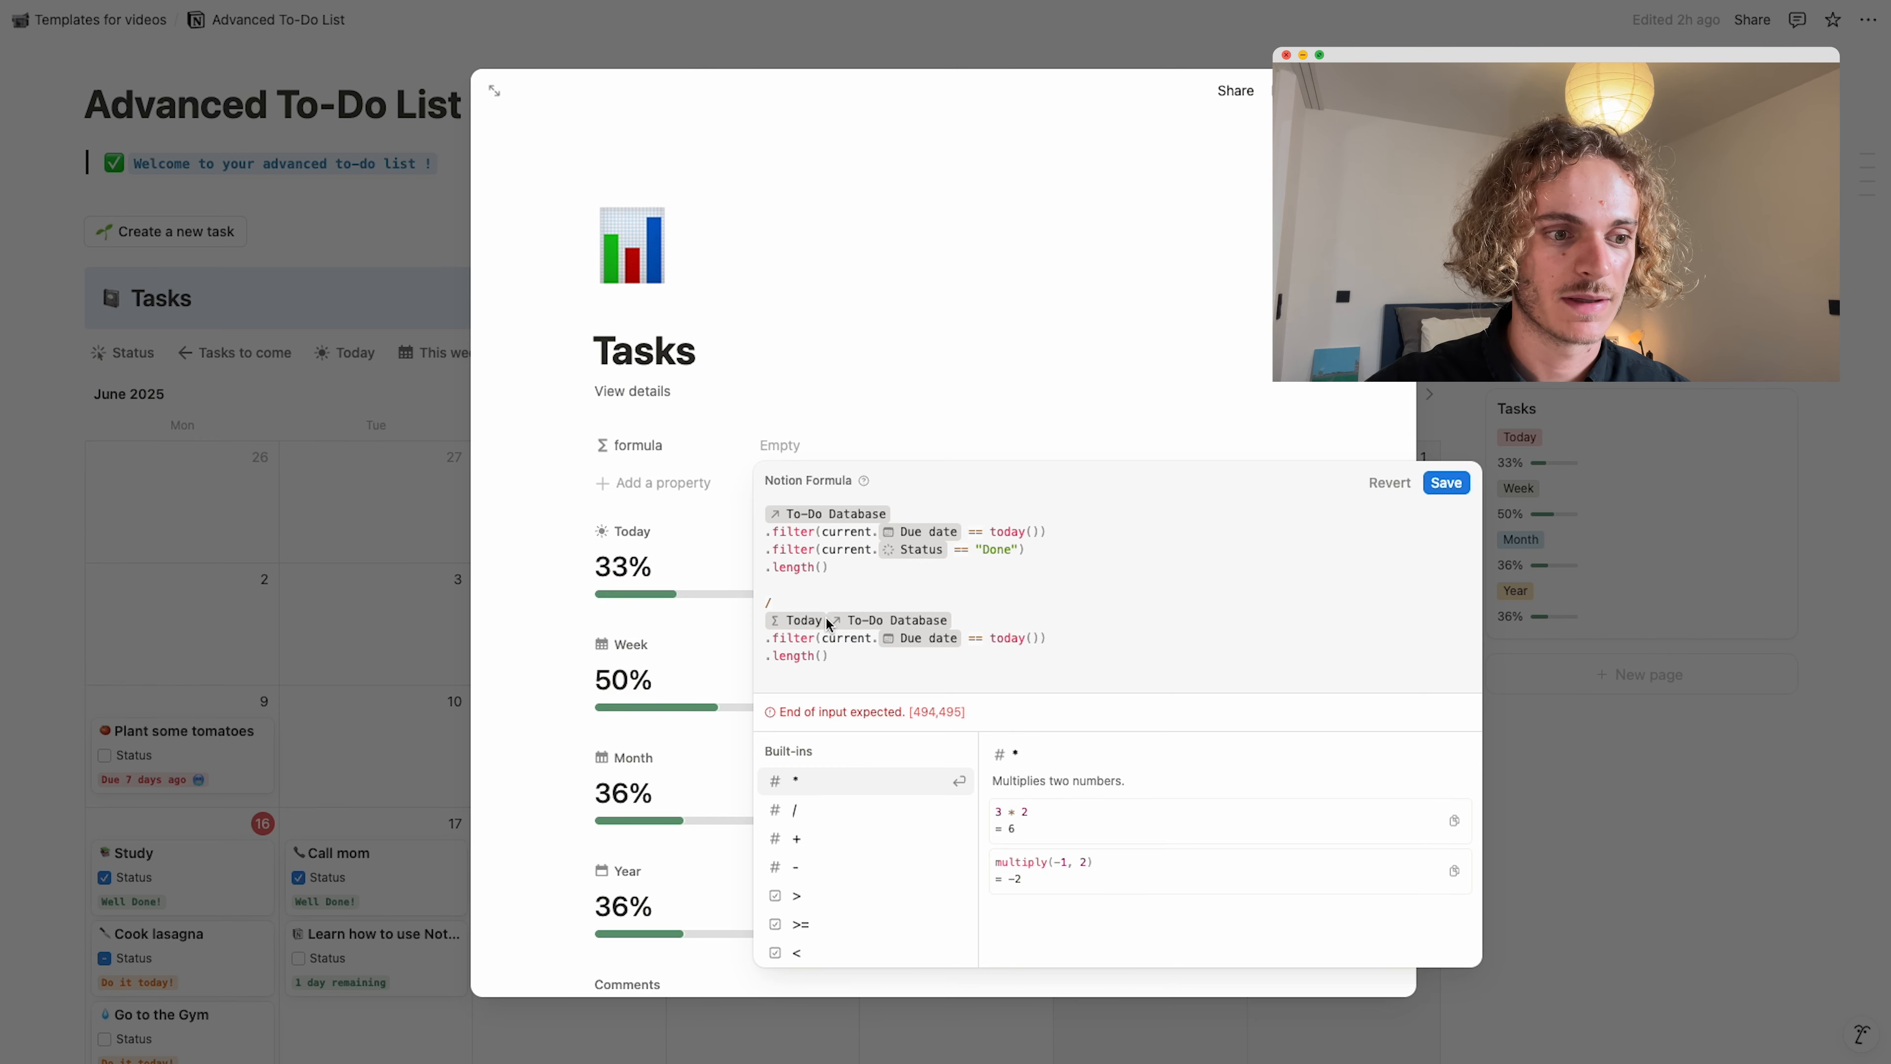
key("BackSpace")
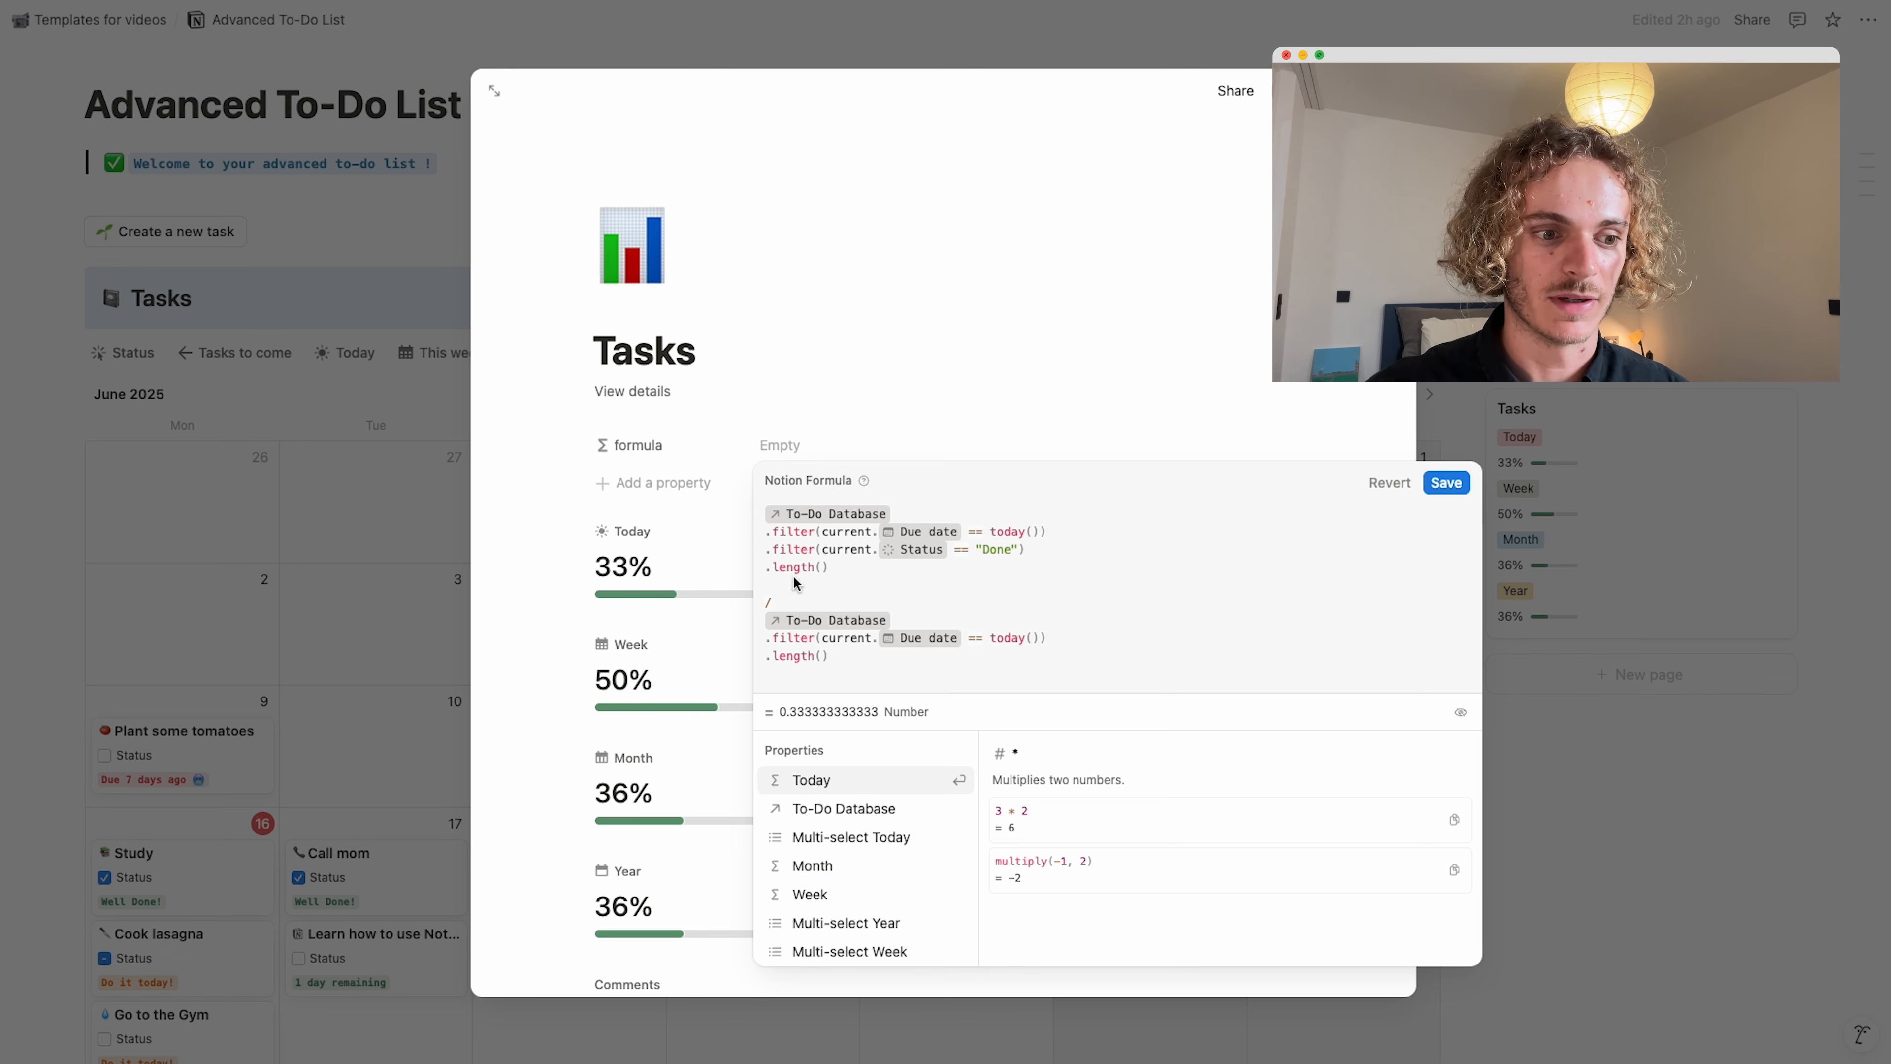
key("Return")
left_click(762, 516)
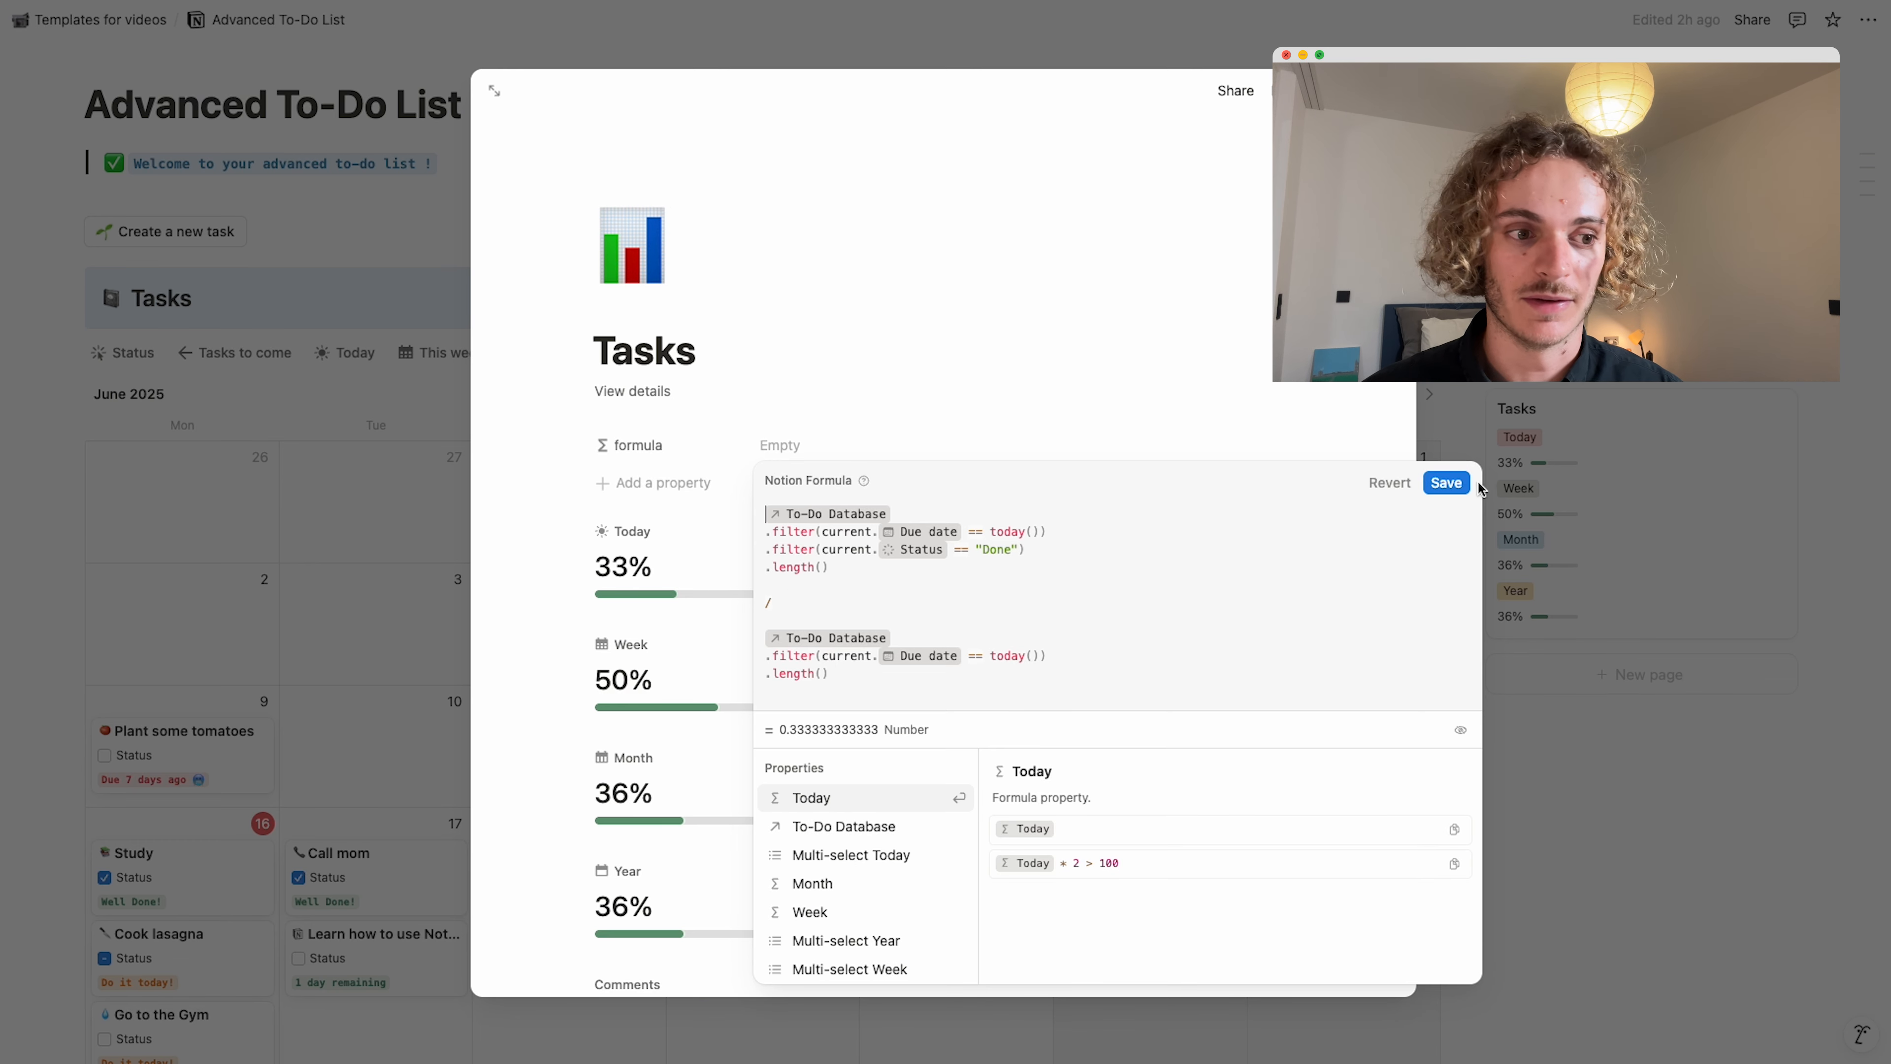
left_click(1452, 484)
Show the formula property as a bar and set its number format to Percent.
left_click(629, 445)
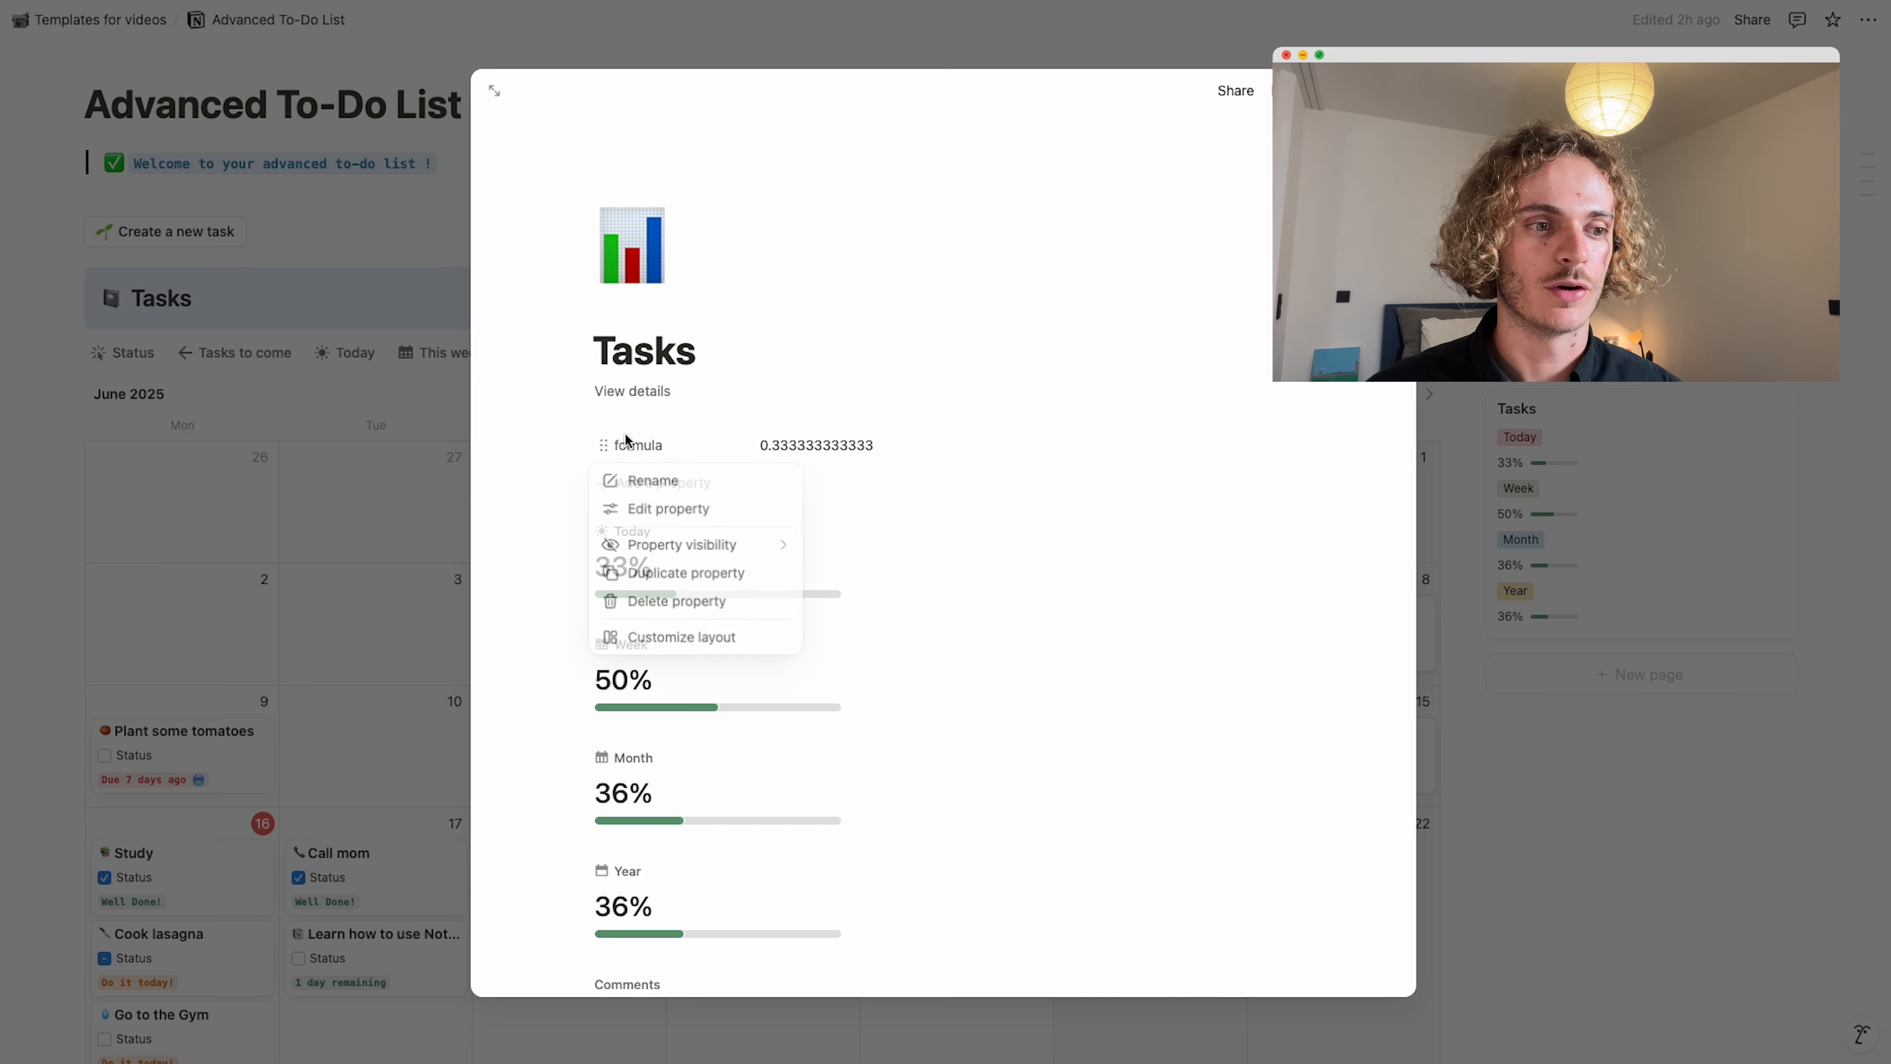
left_click(645, 512)
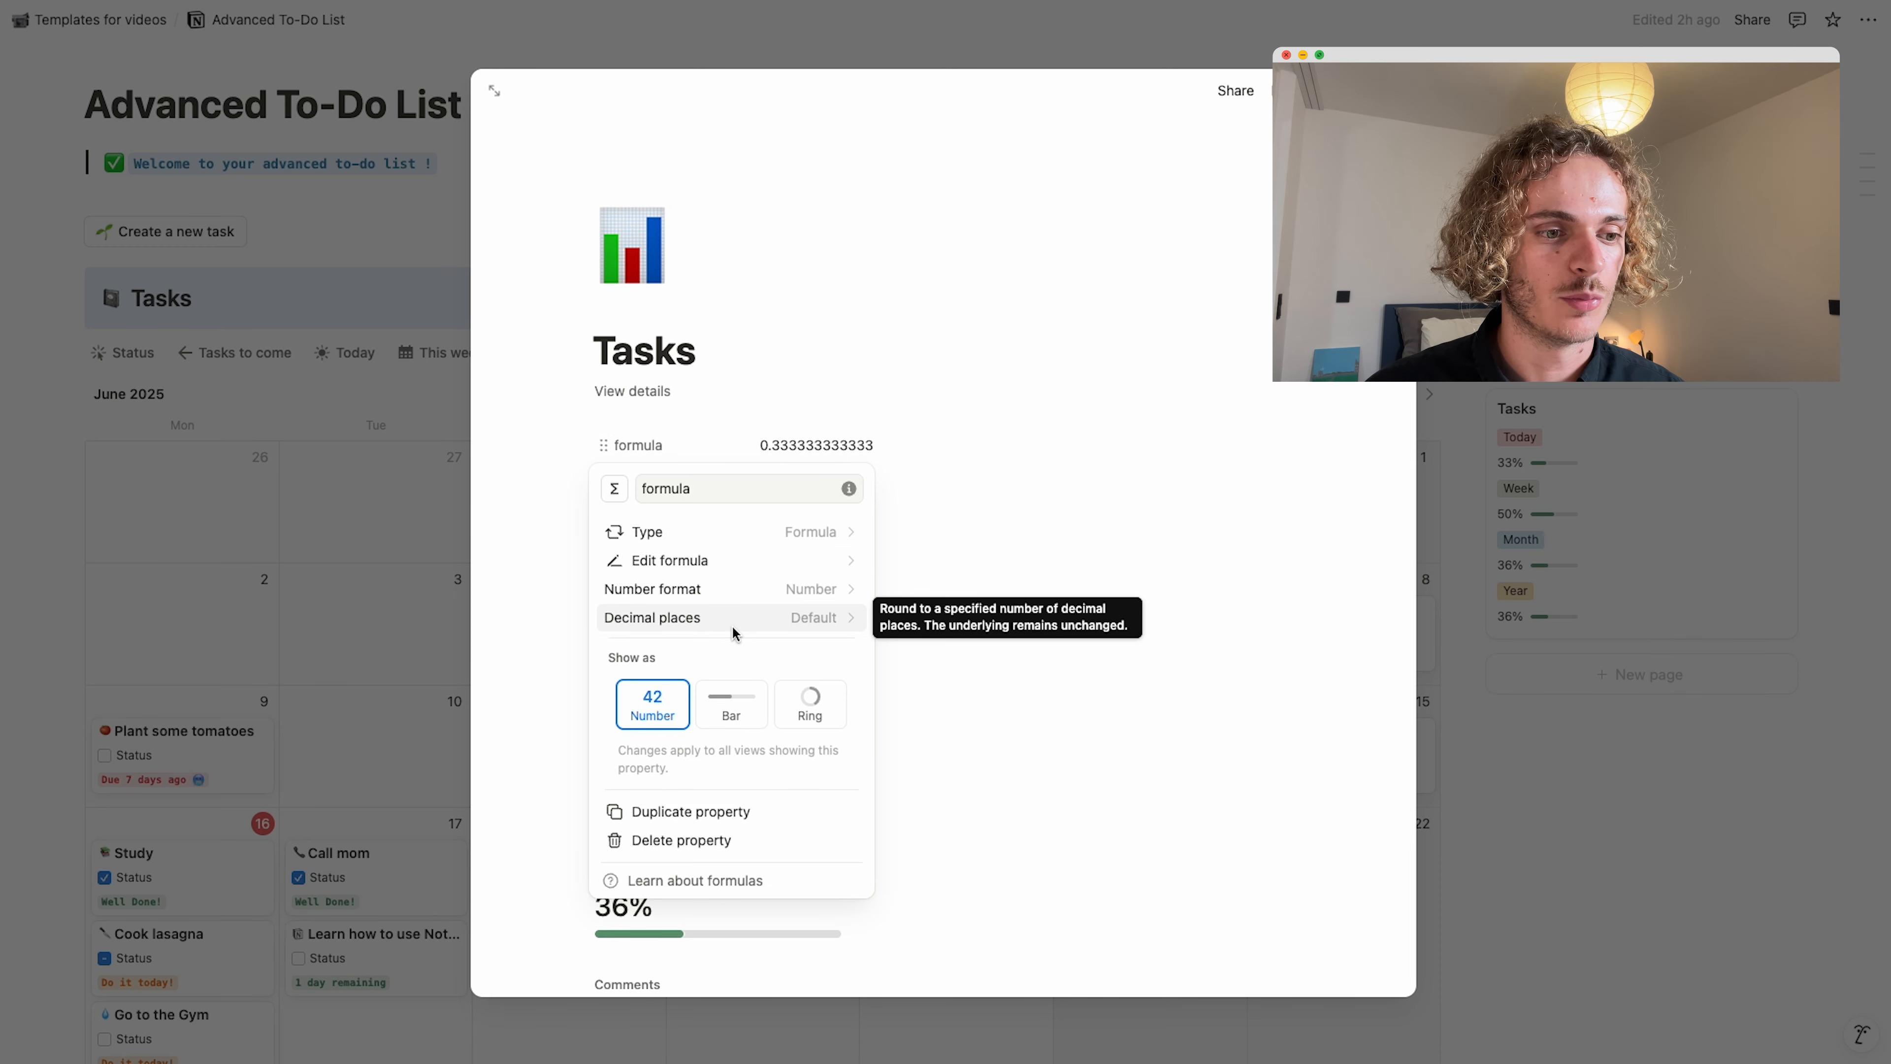
left_click(734, 714)
left_click(763, 590)
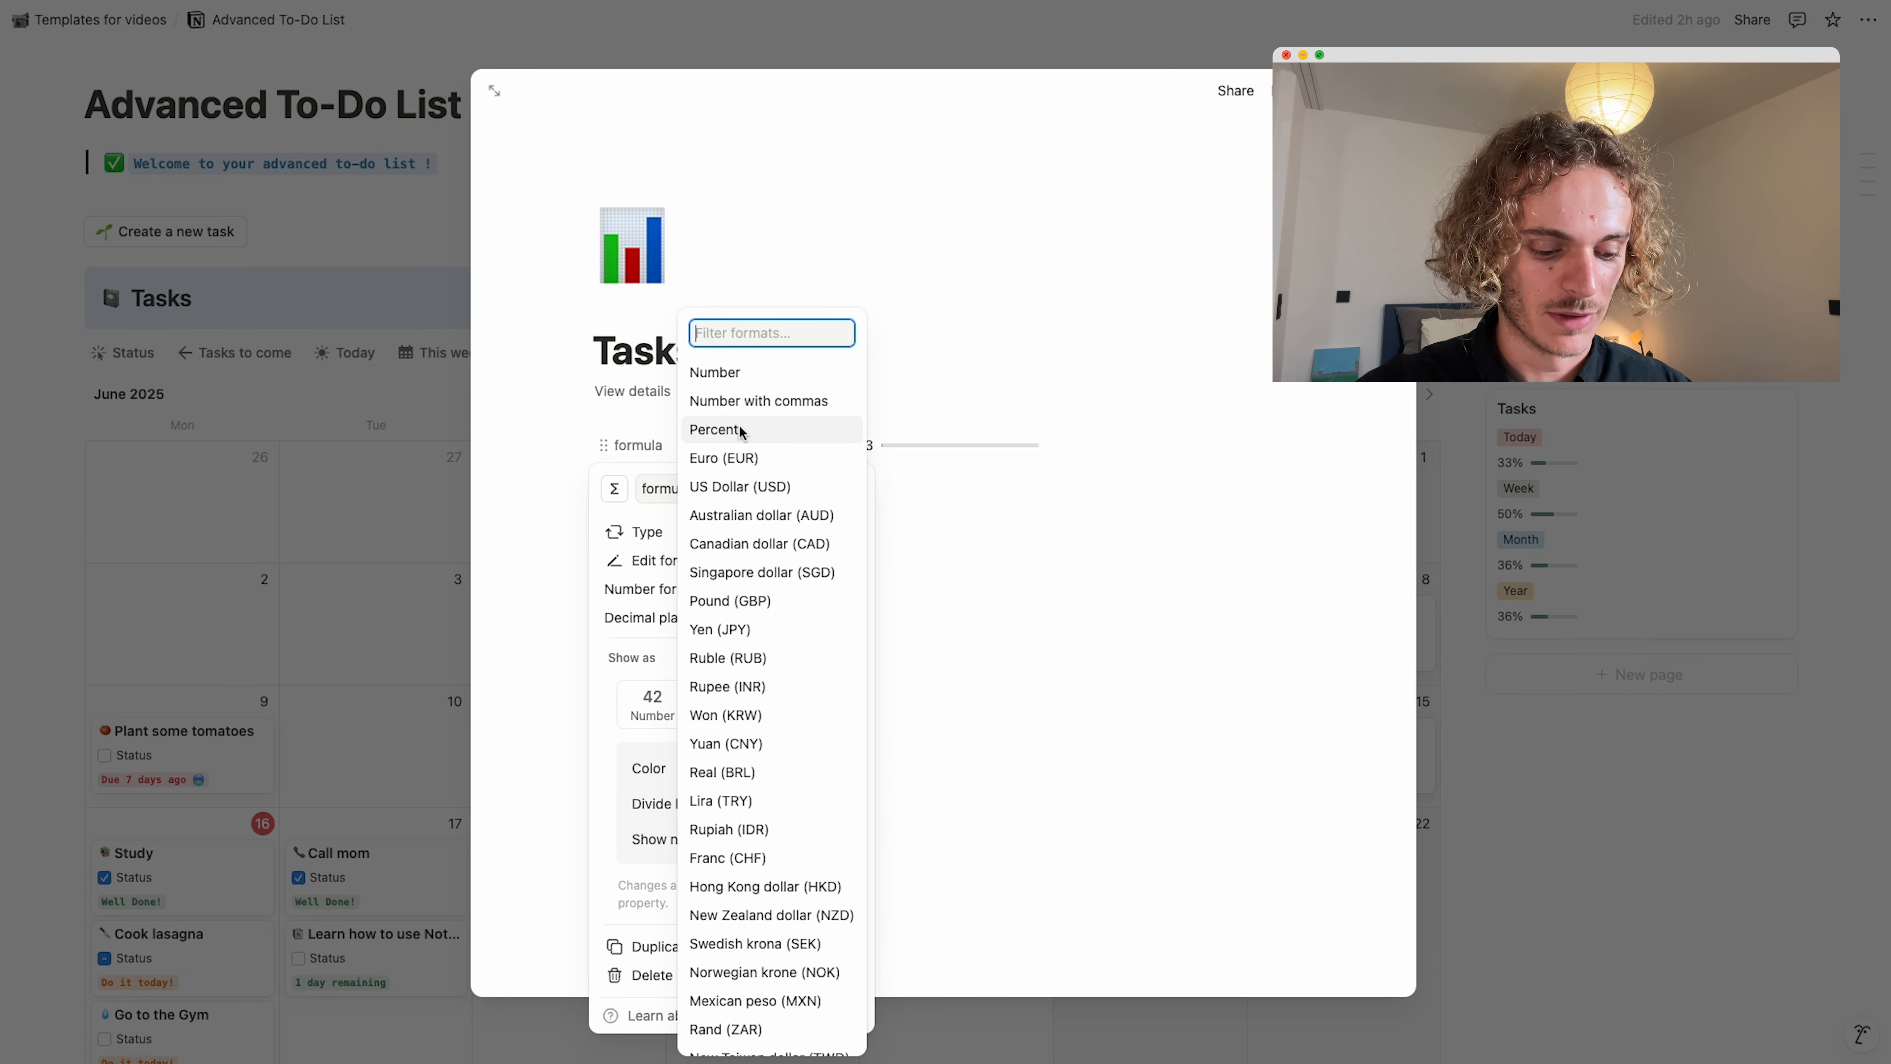
type("per")
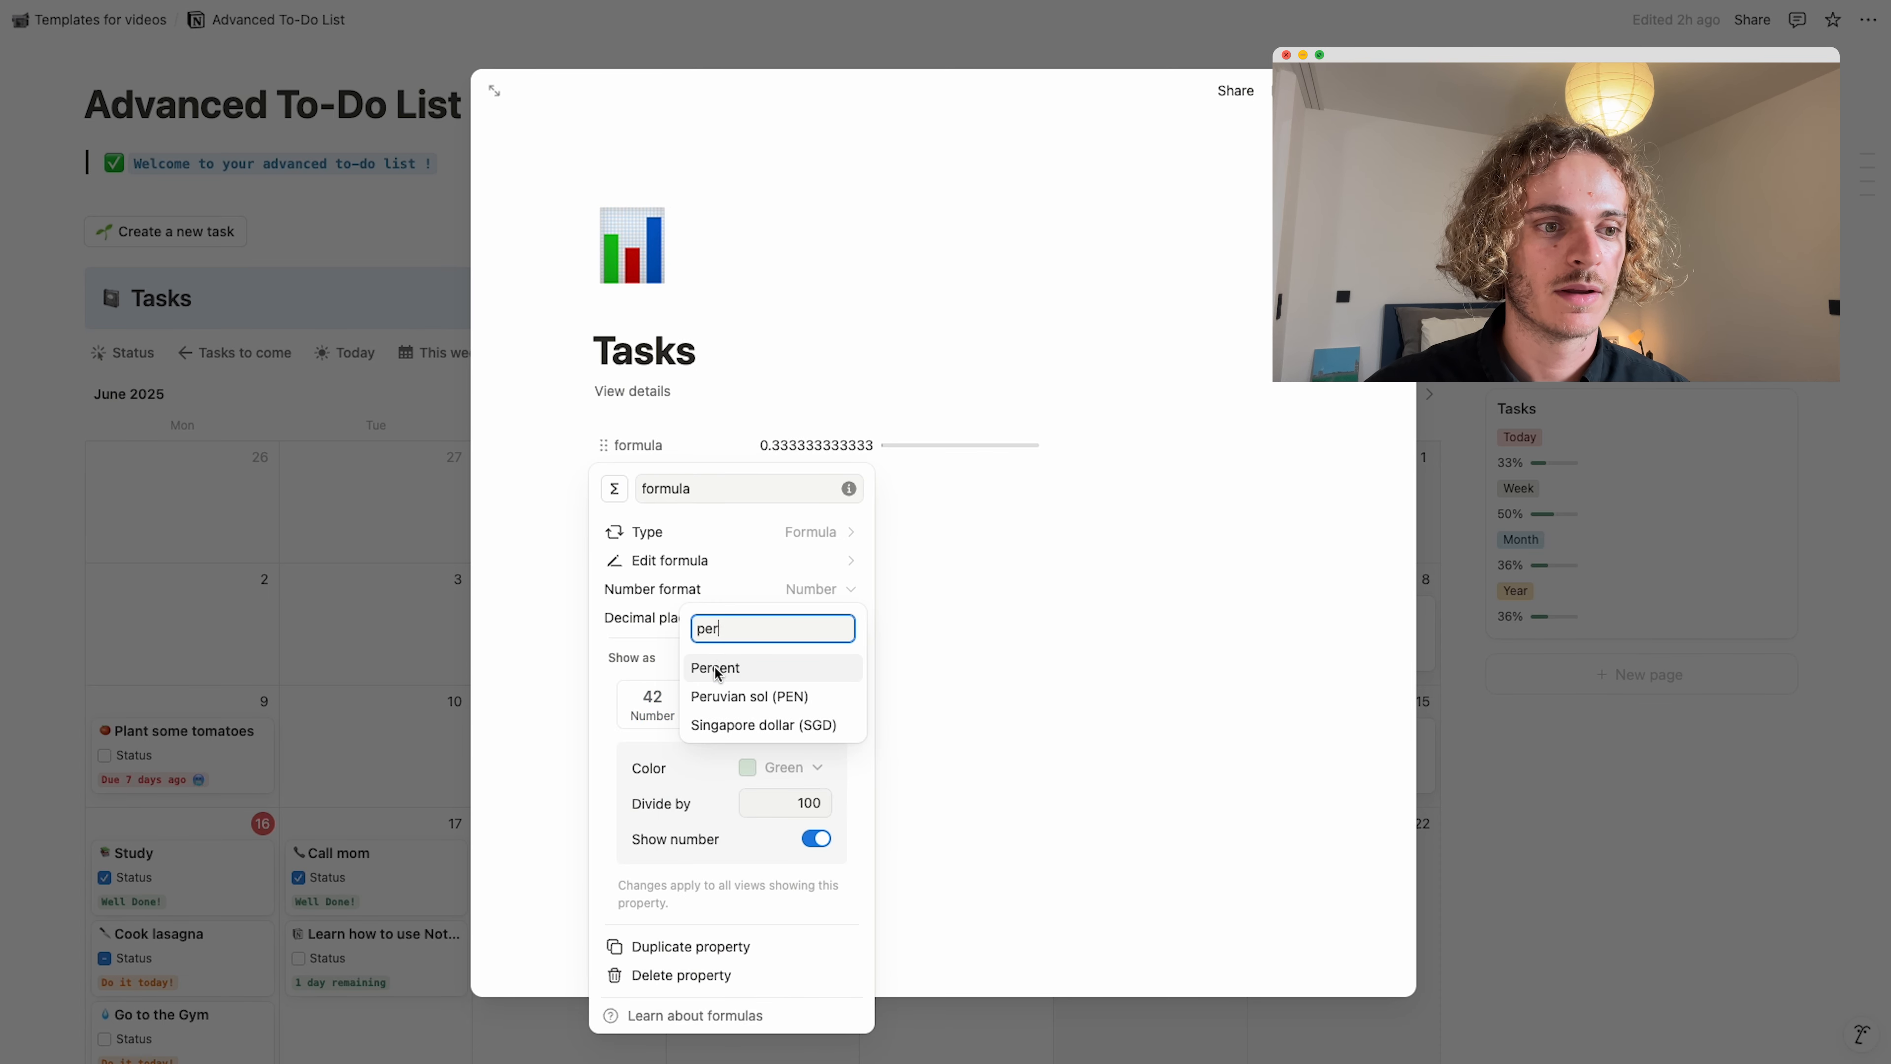
left_click(717, 668)
key("Escape")
key("Escape")
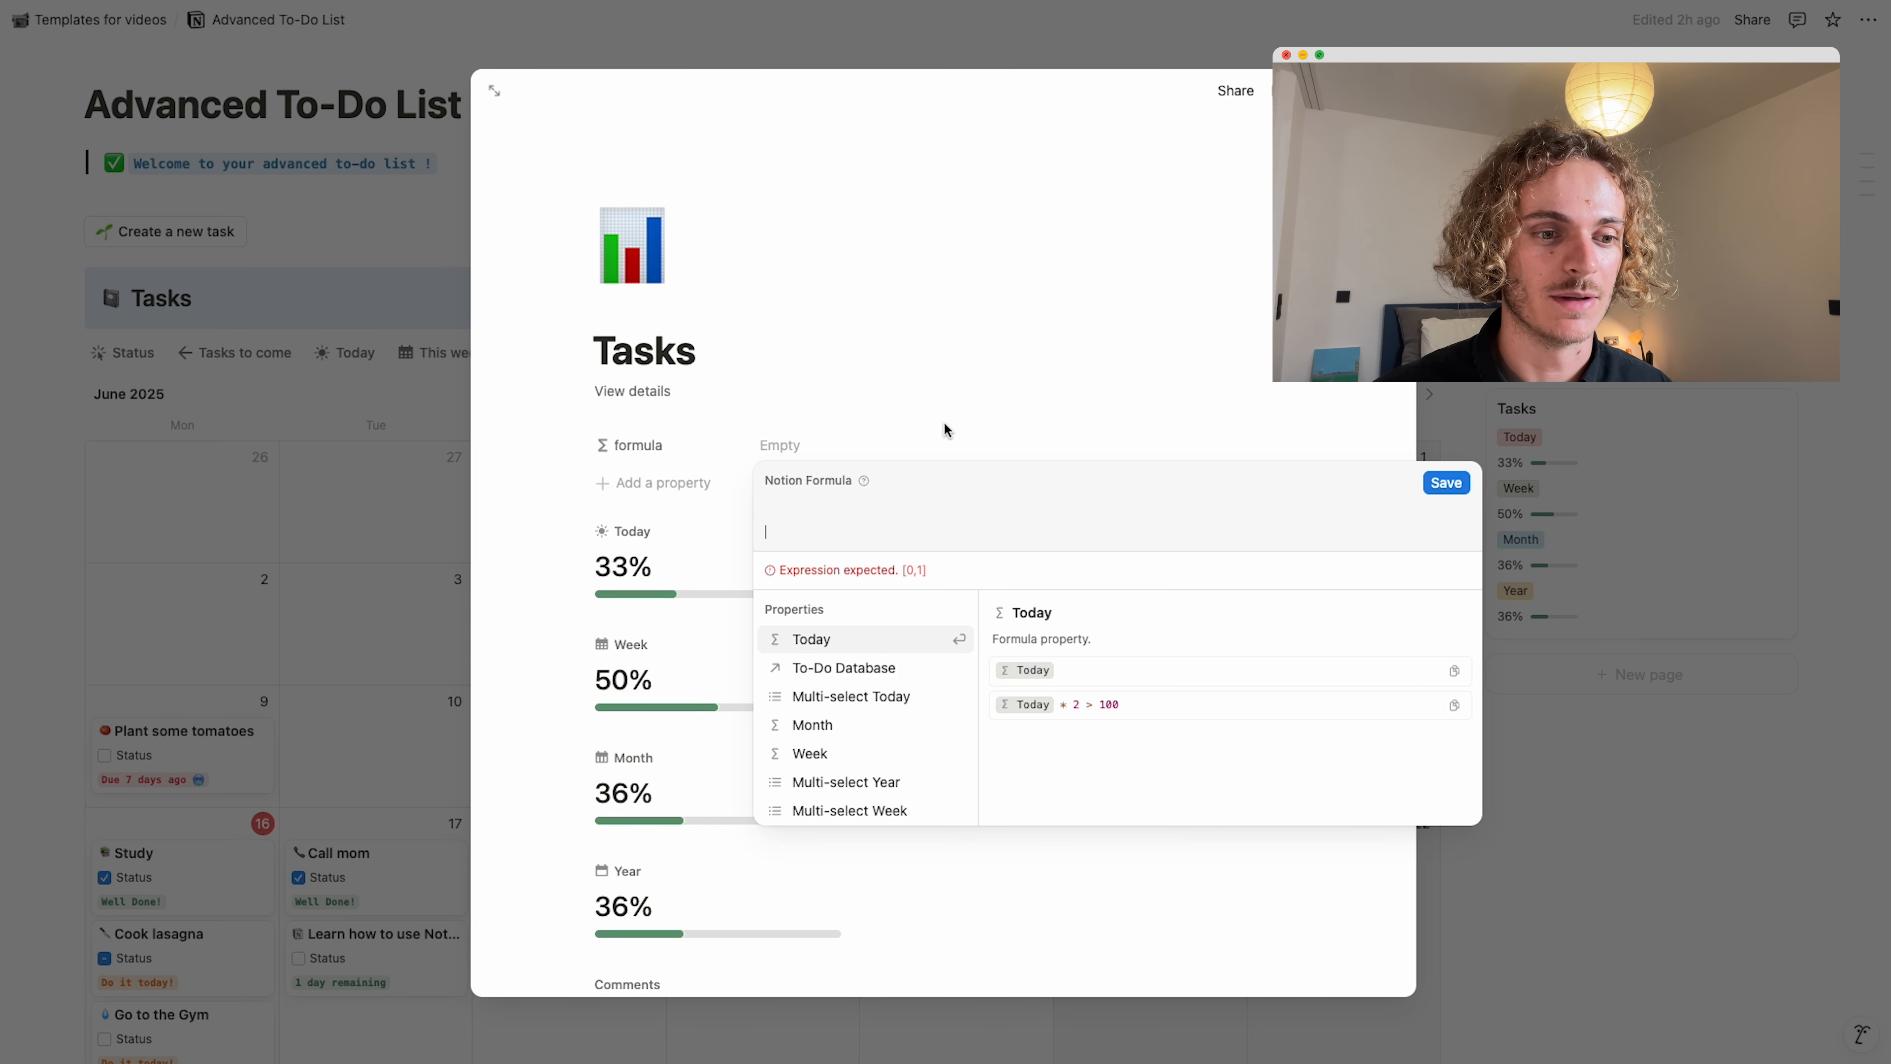
In the empty formula, enter To-Do Database and sort it by due date with .sort(current.Due date).
left_click(823, 666)
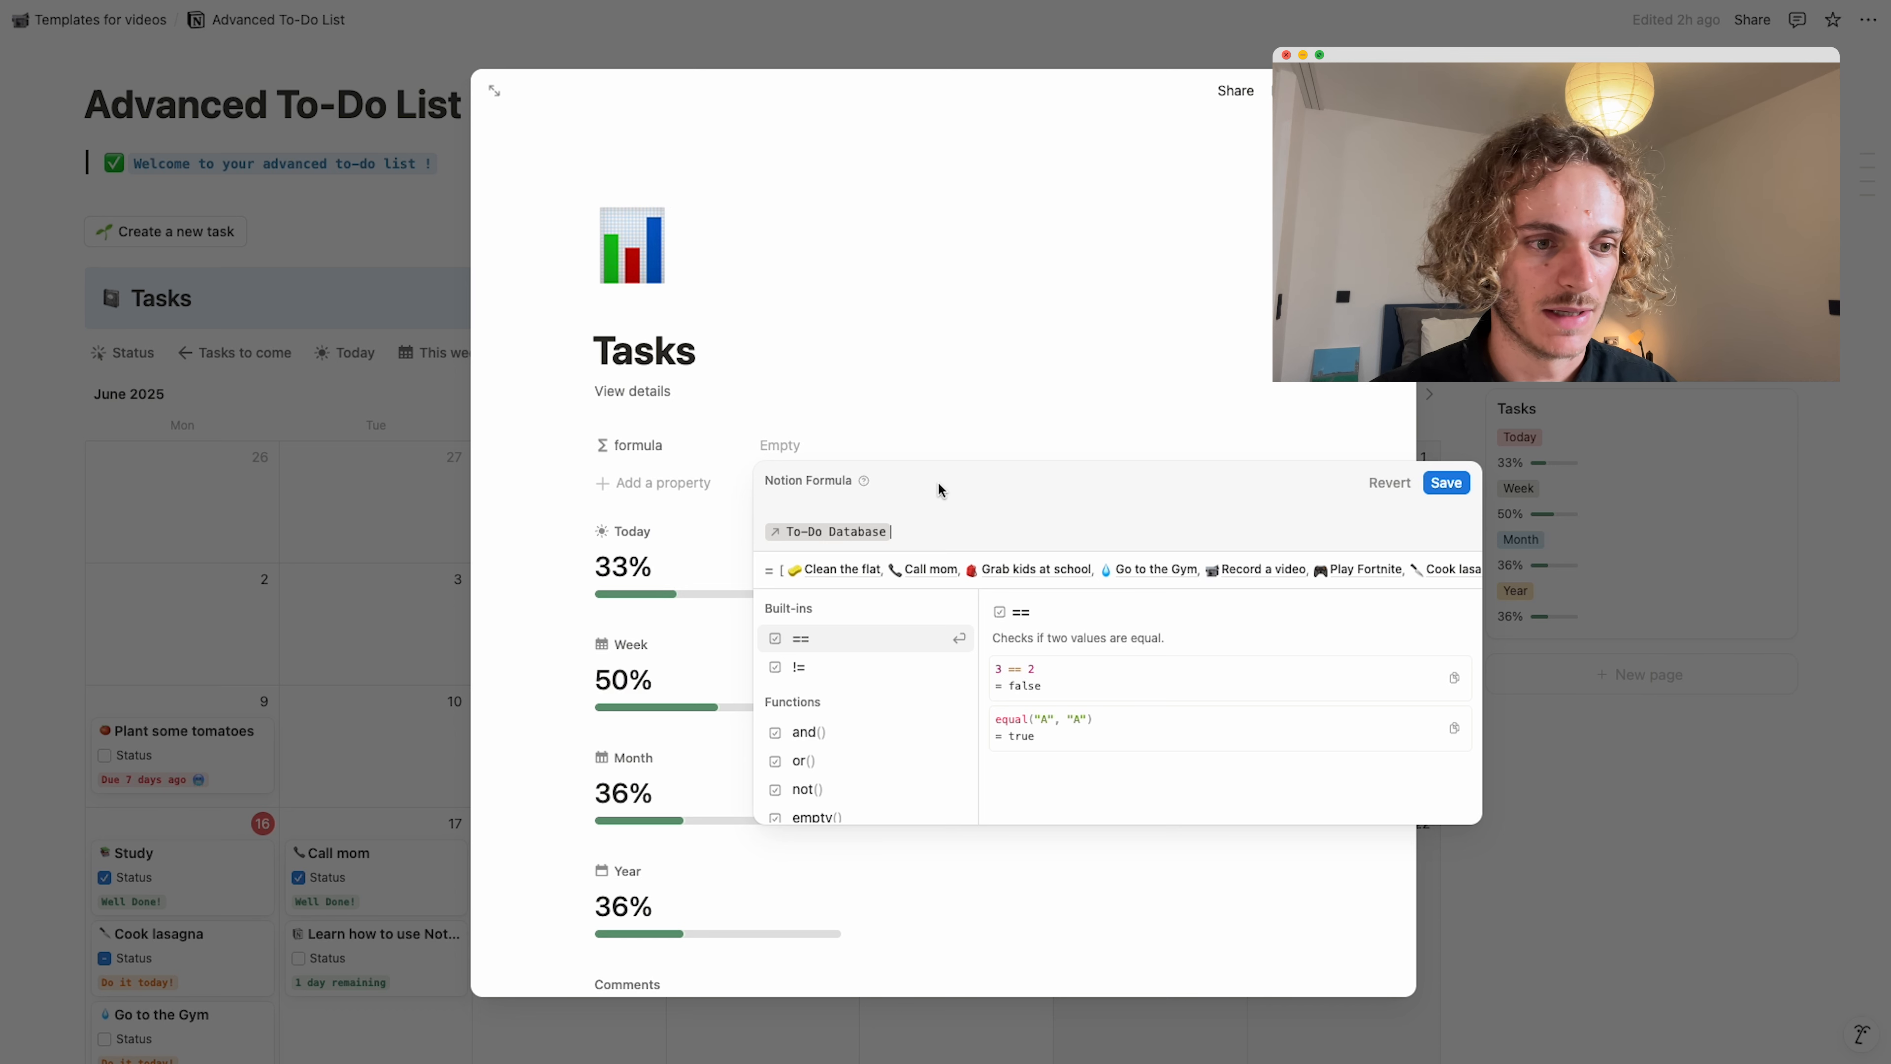
left_click(763, 534)
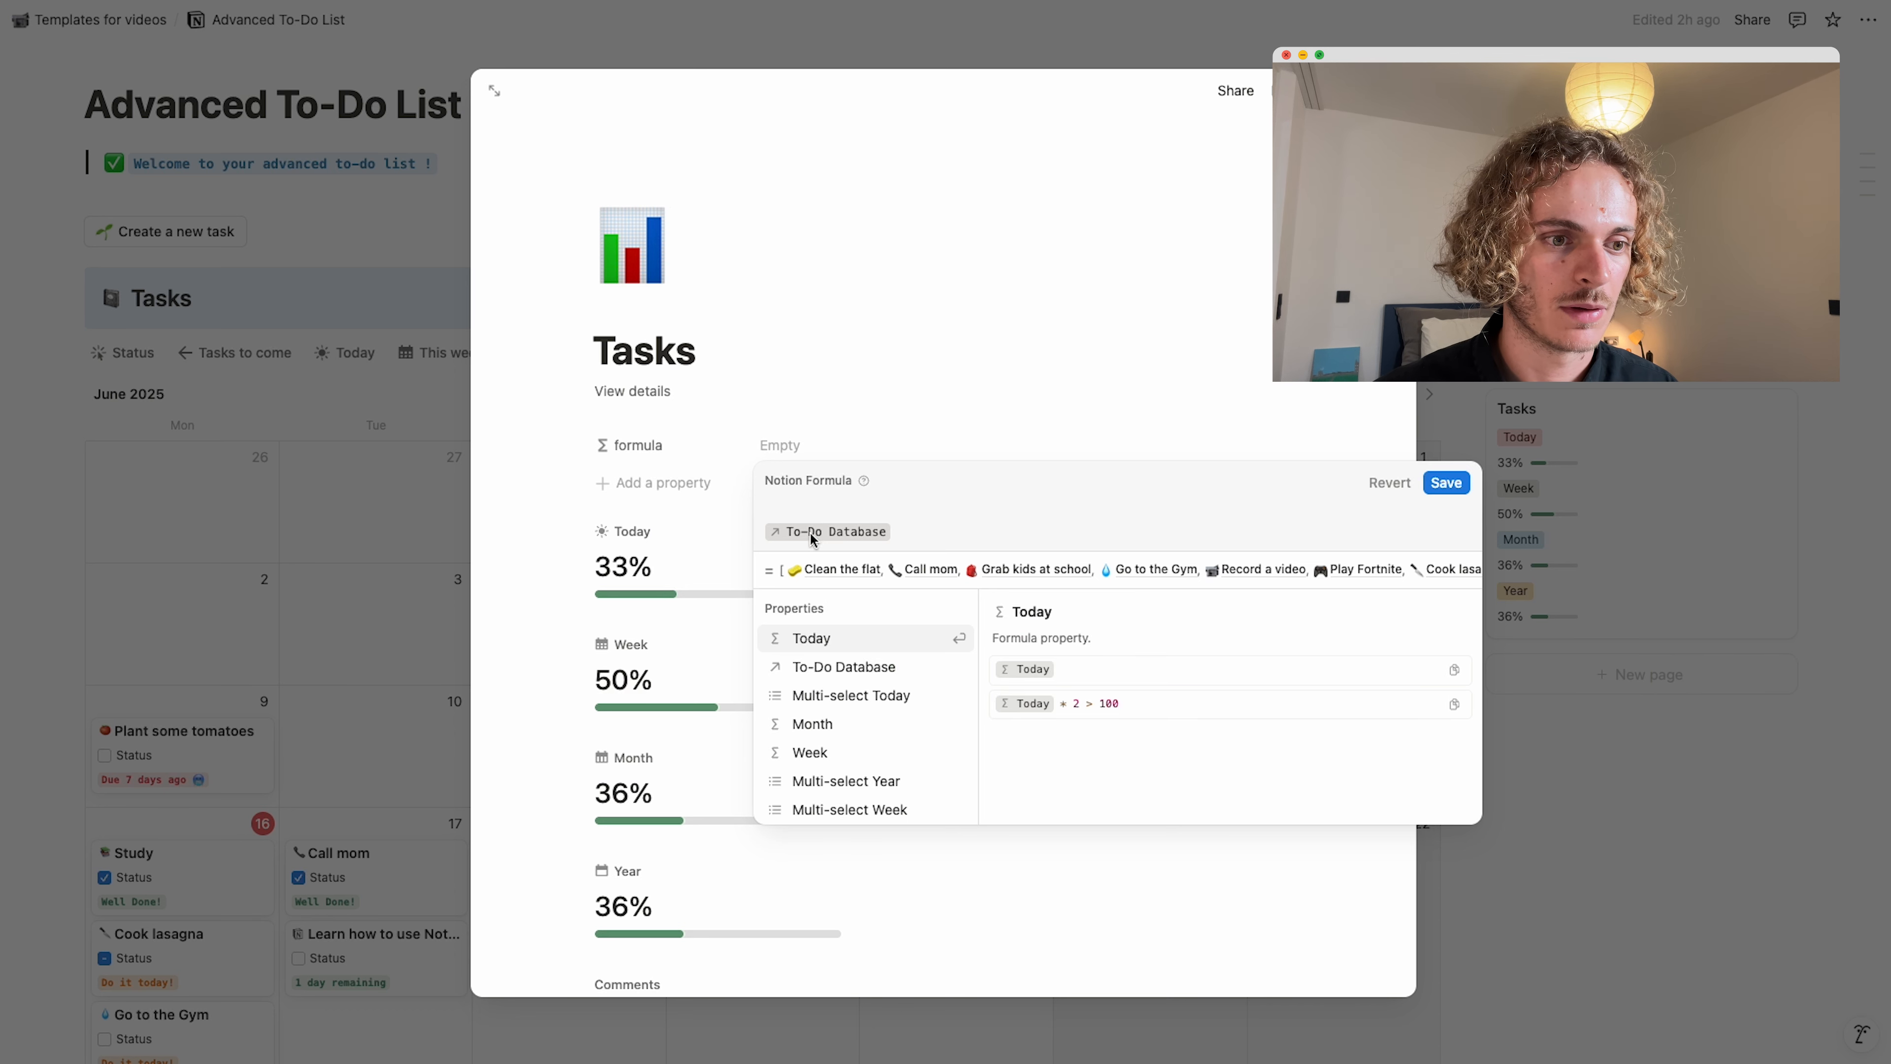
left_click(899, 527)
type(".so")
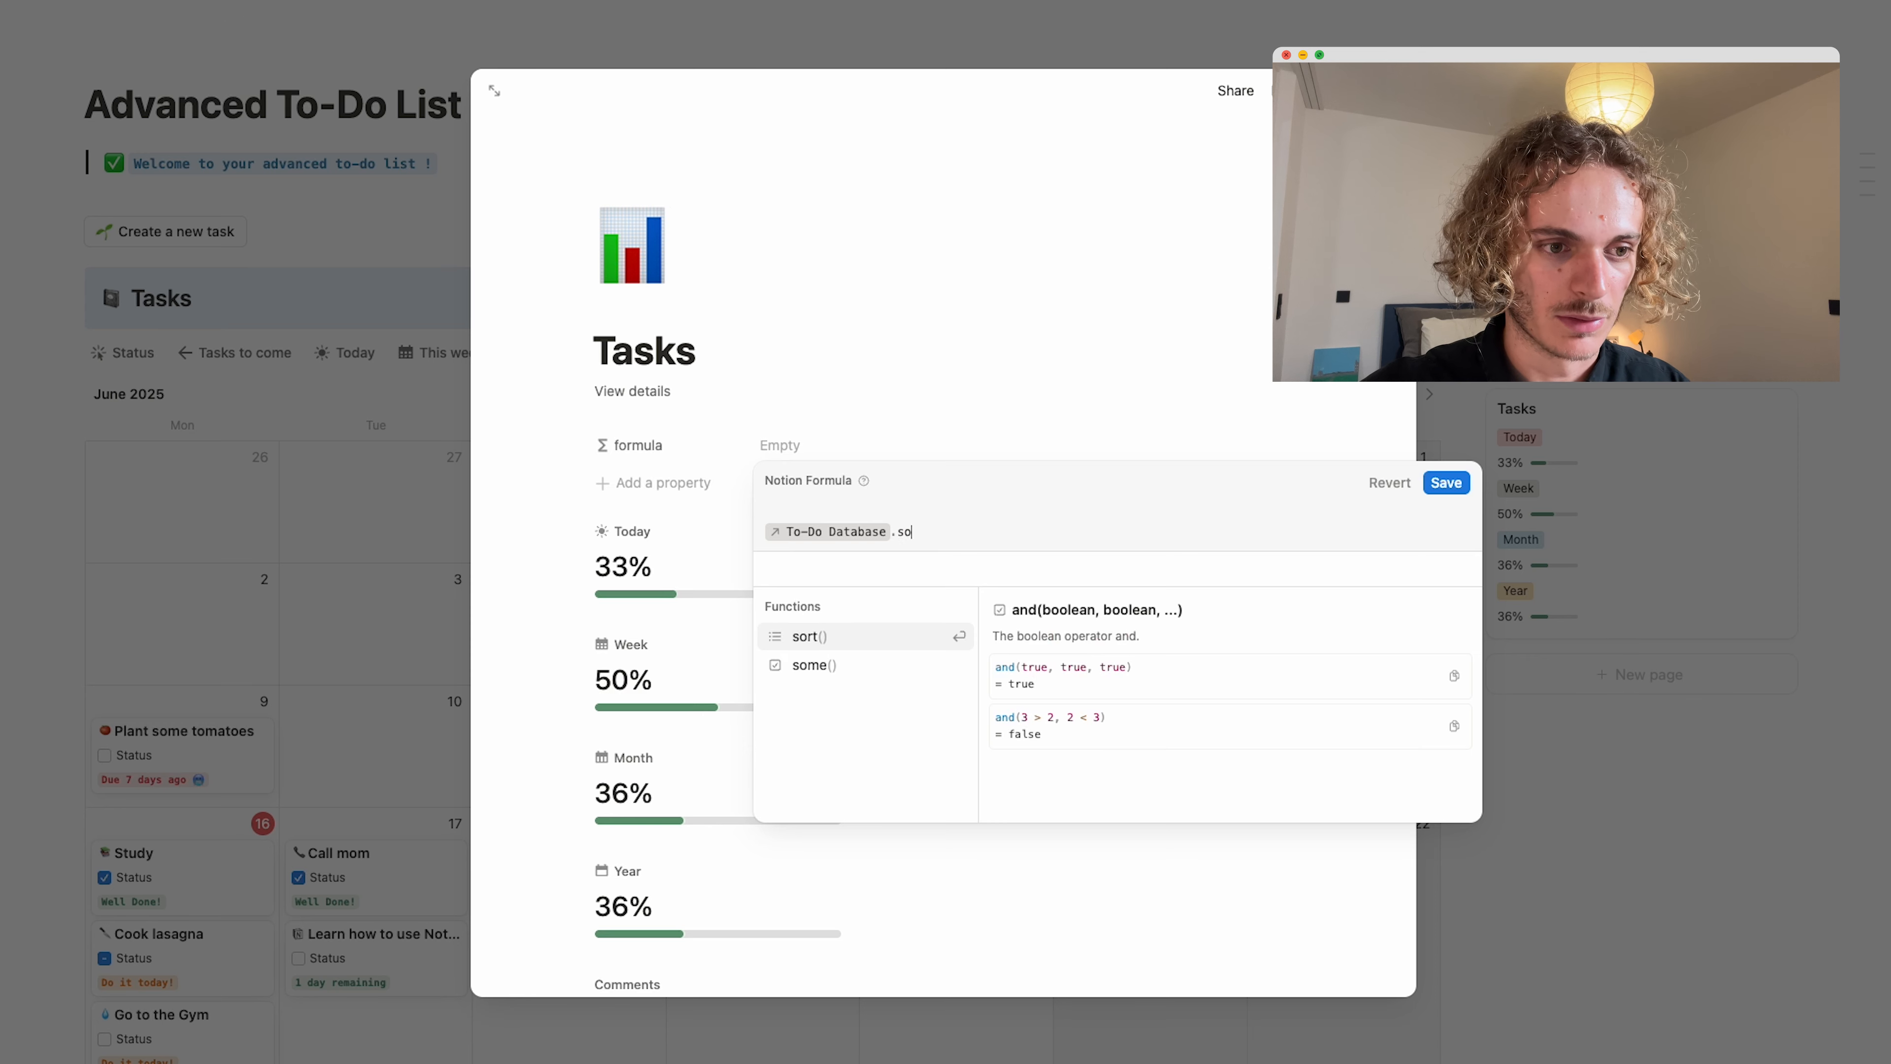
type("rt(")
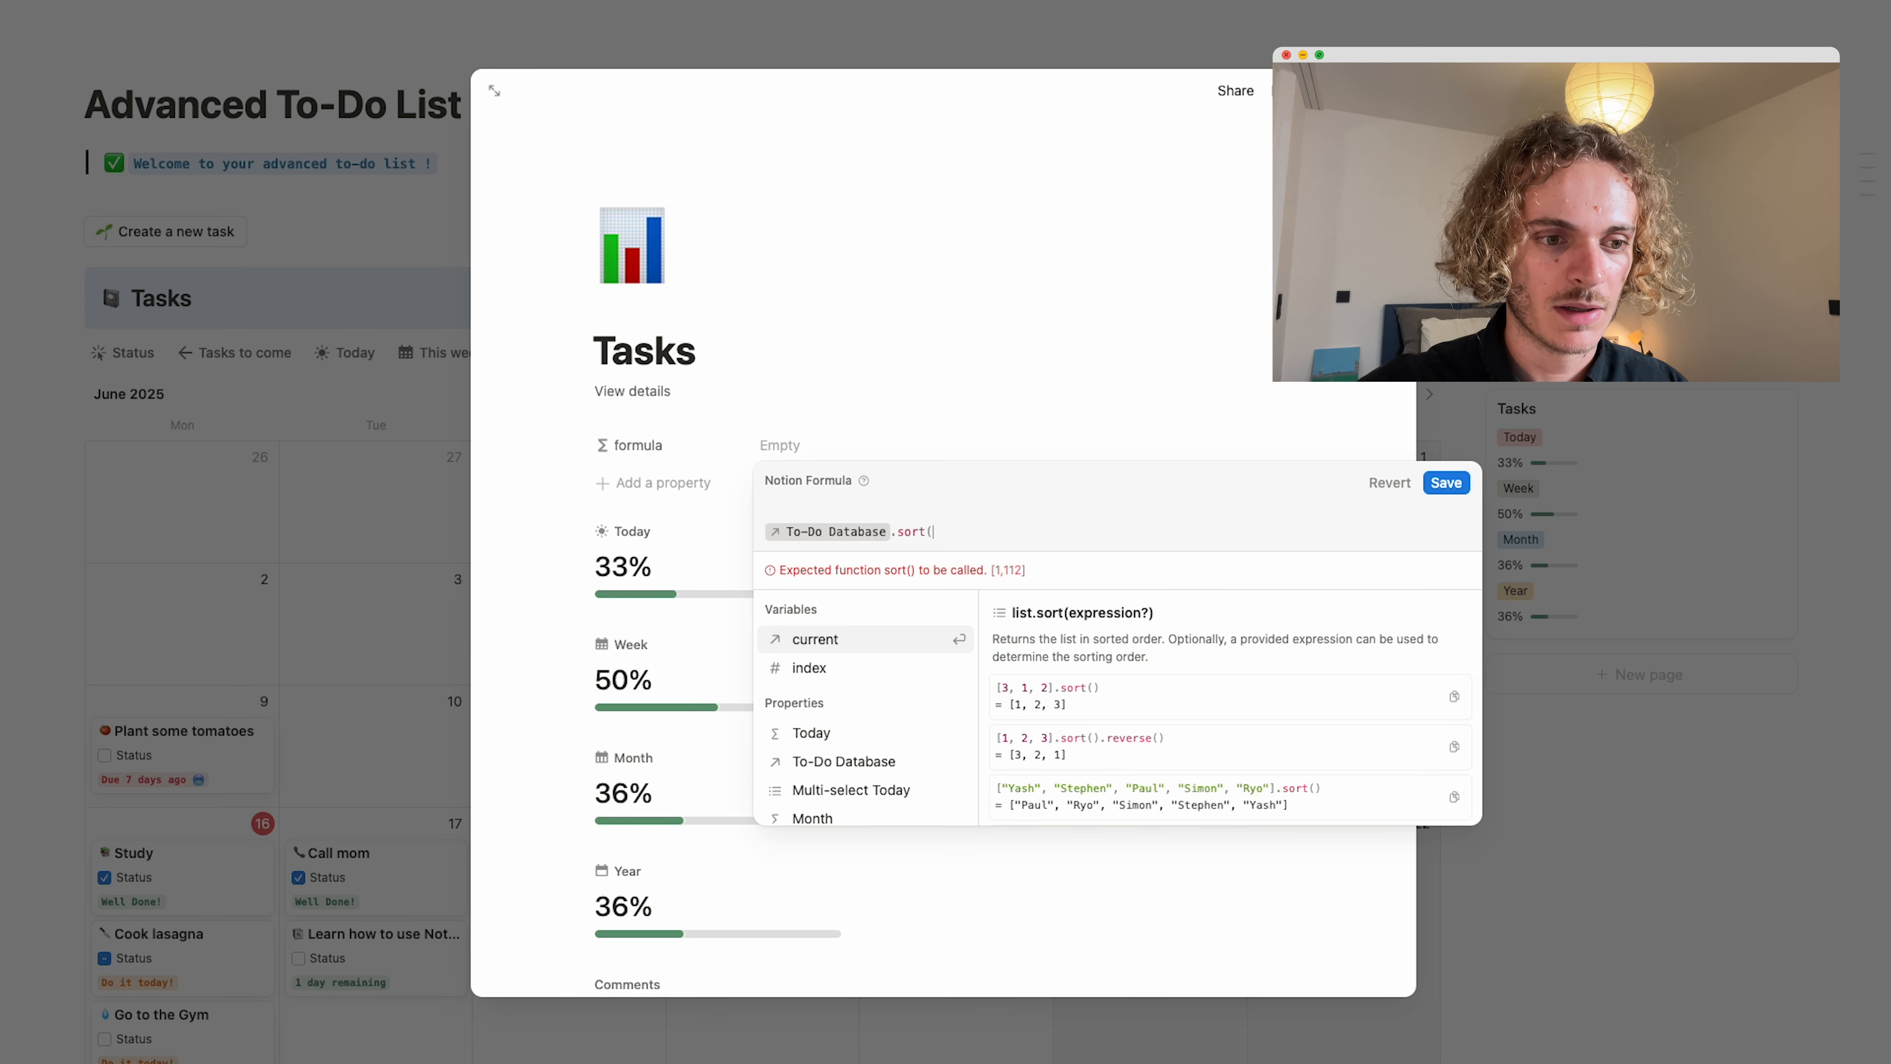
type("currenr")
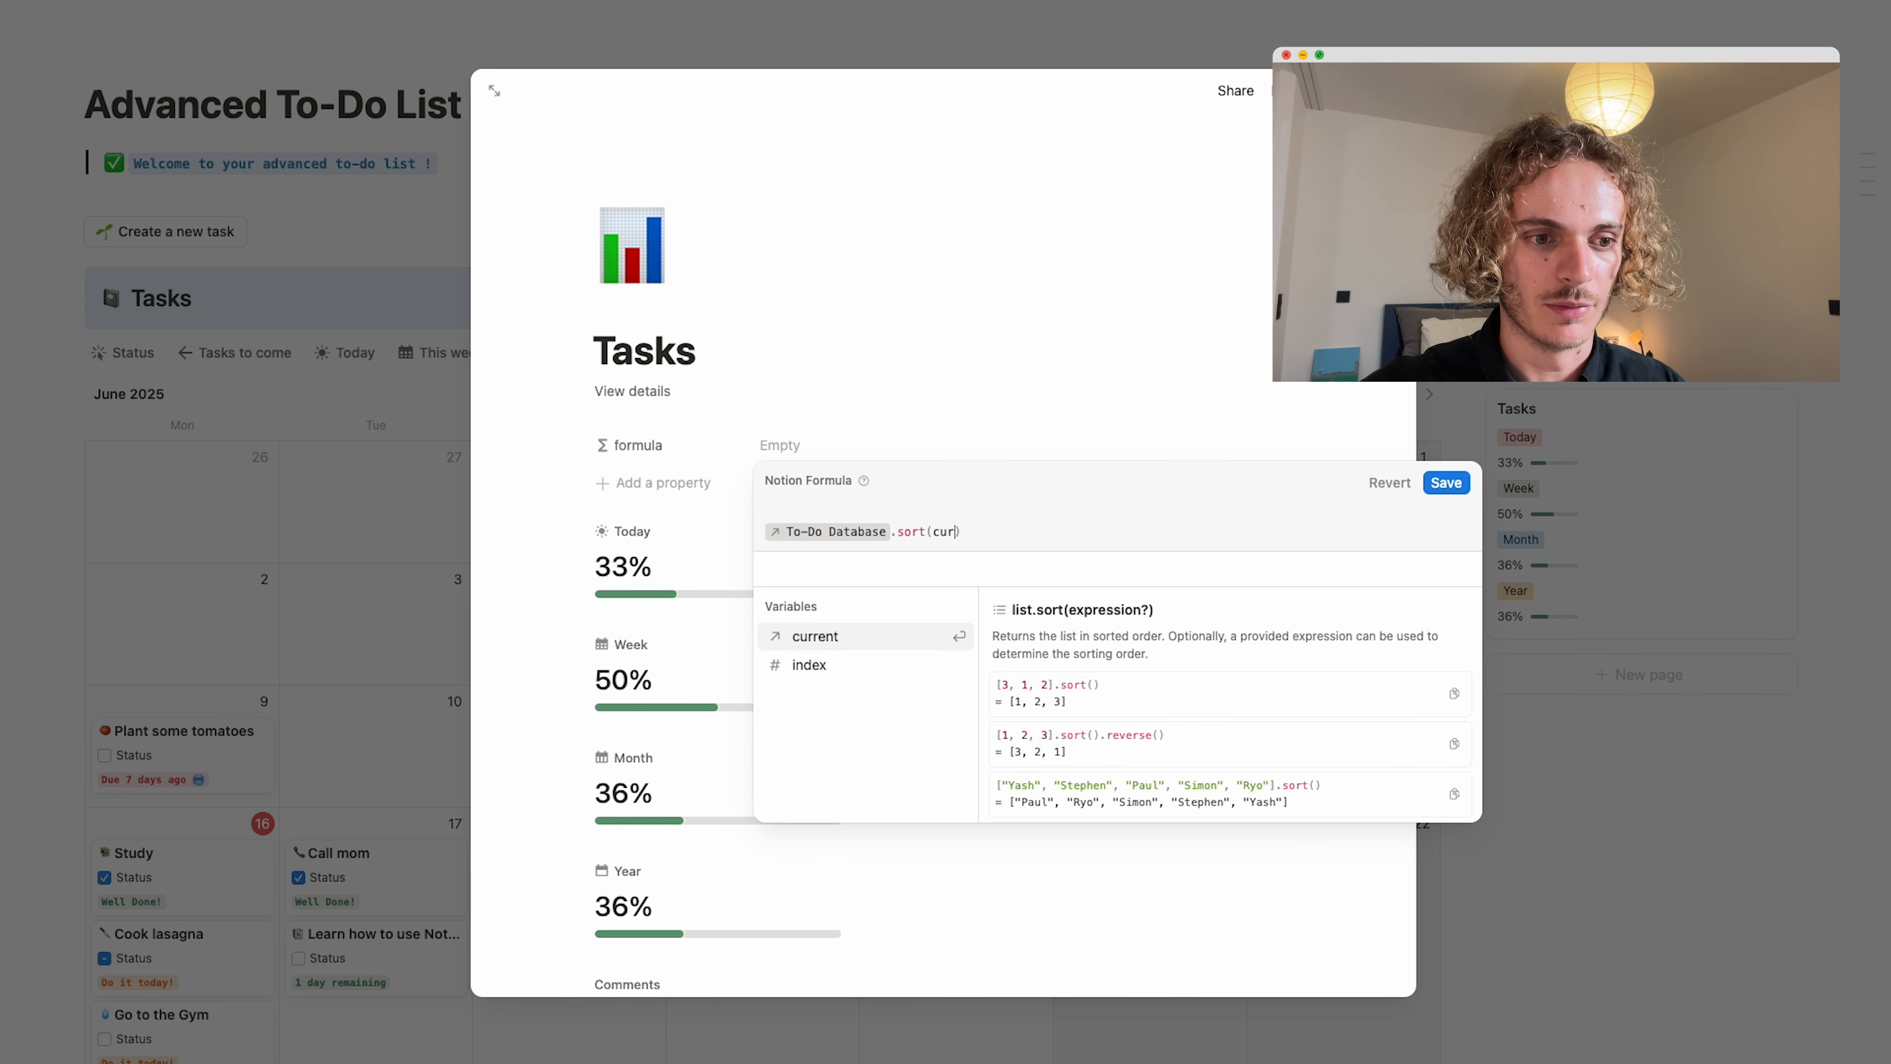
key("BackSpace")
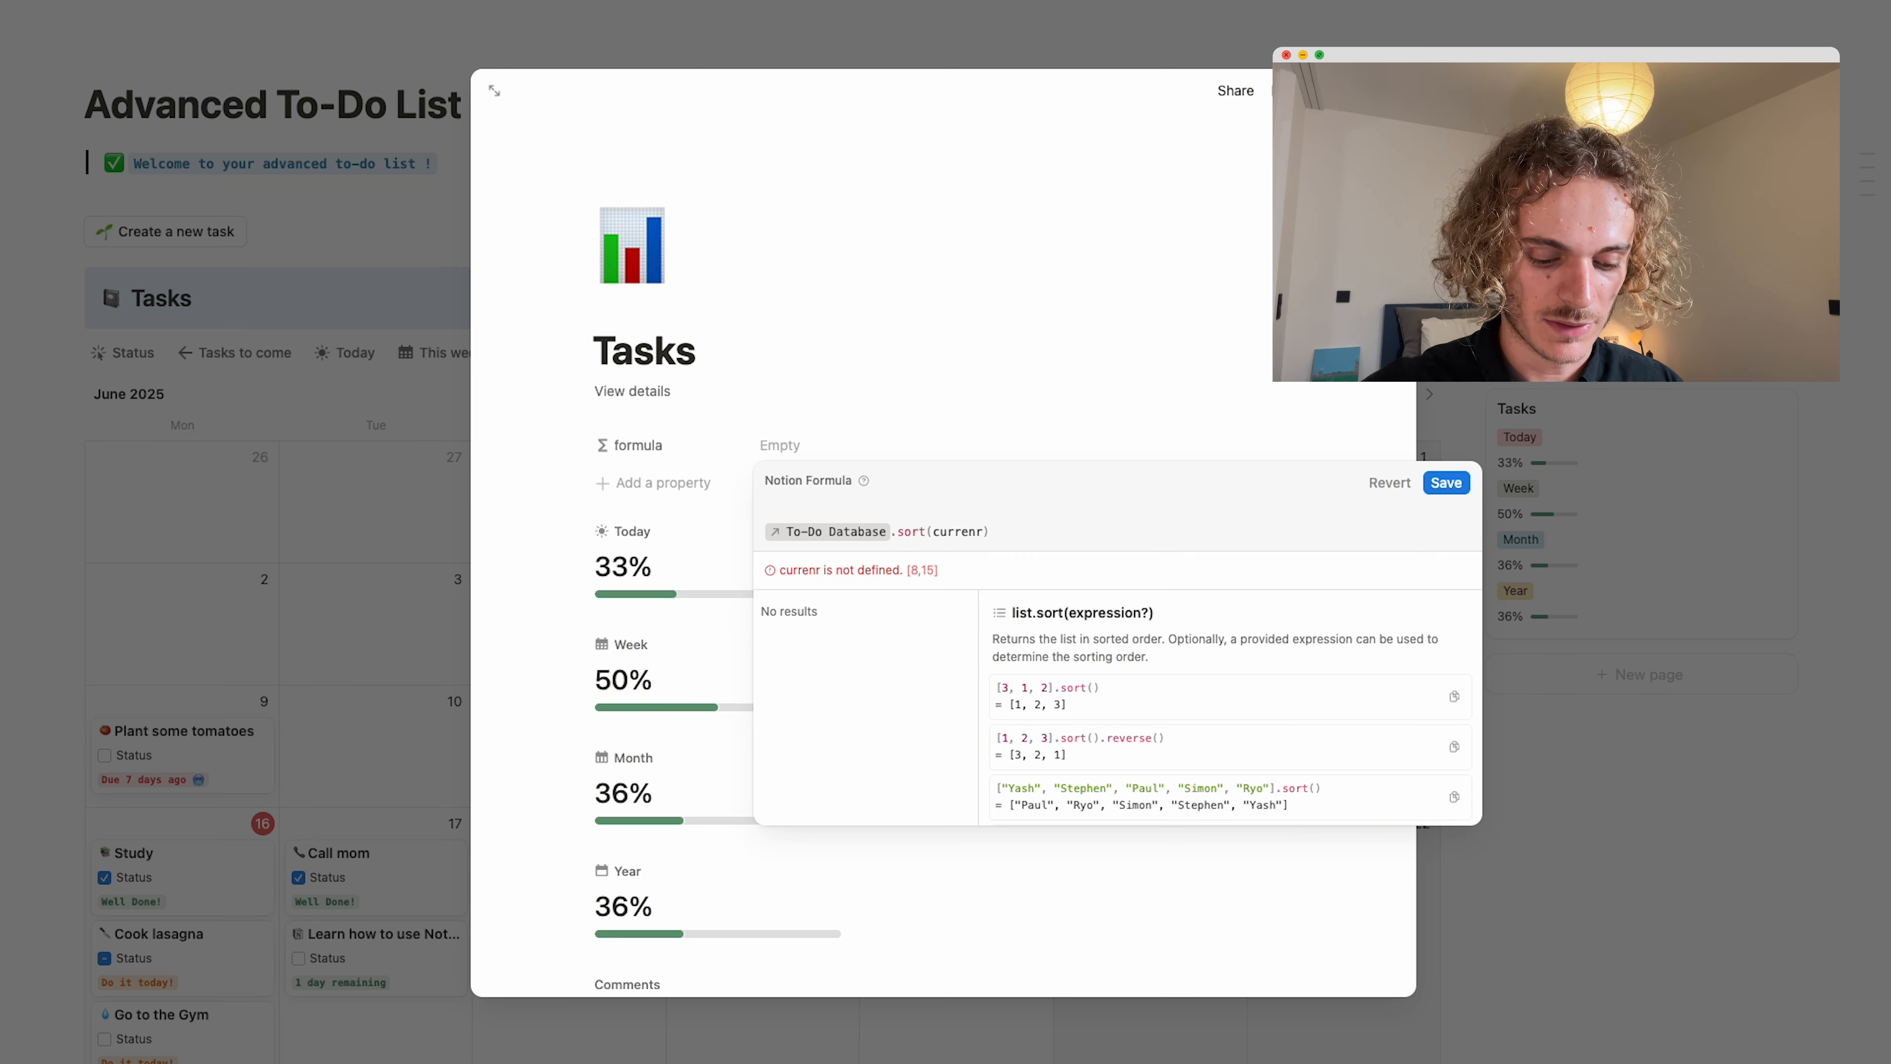
type("t.")
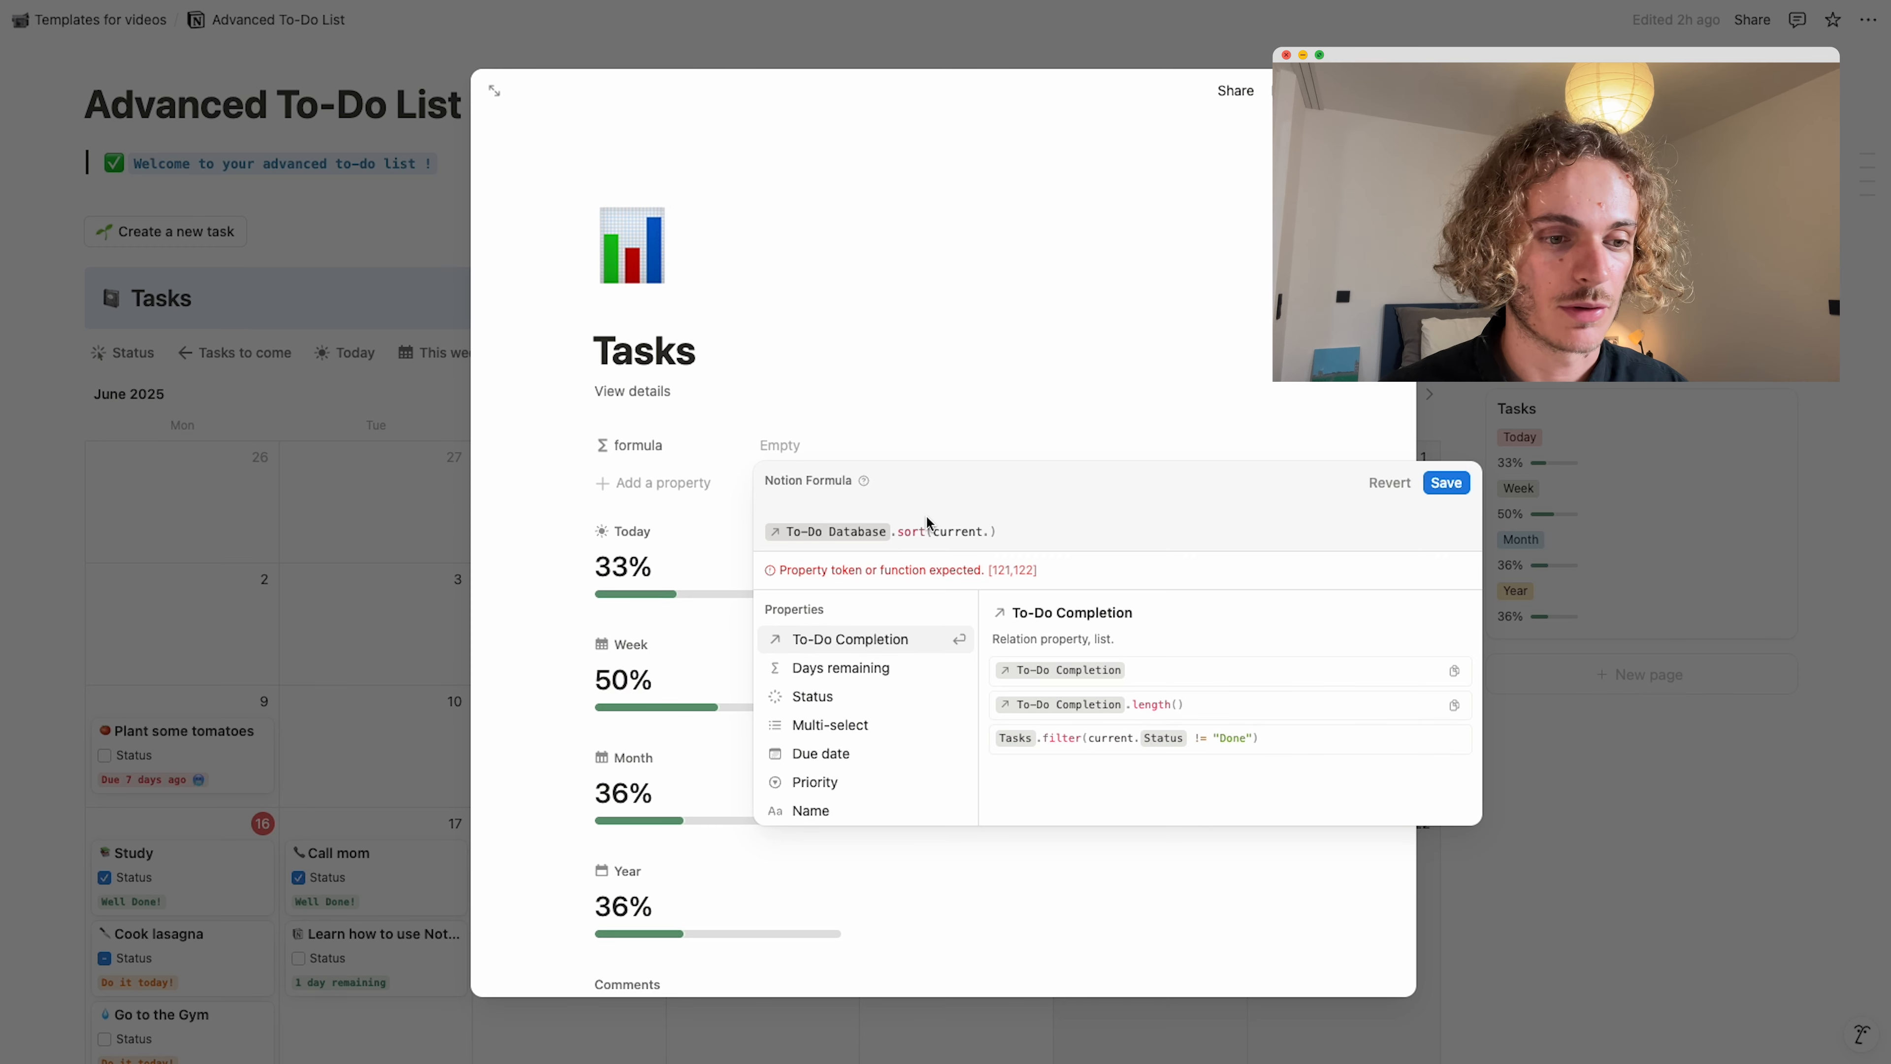
left_click(827, 755)
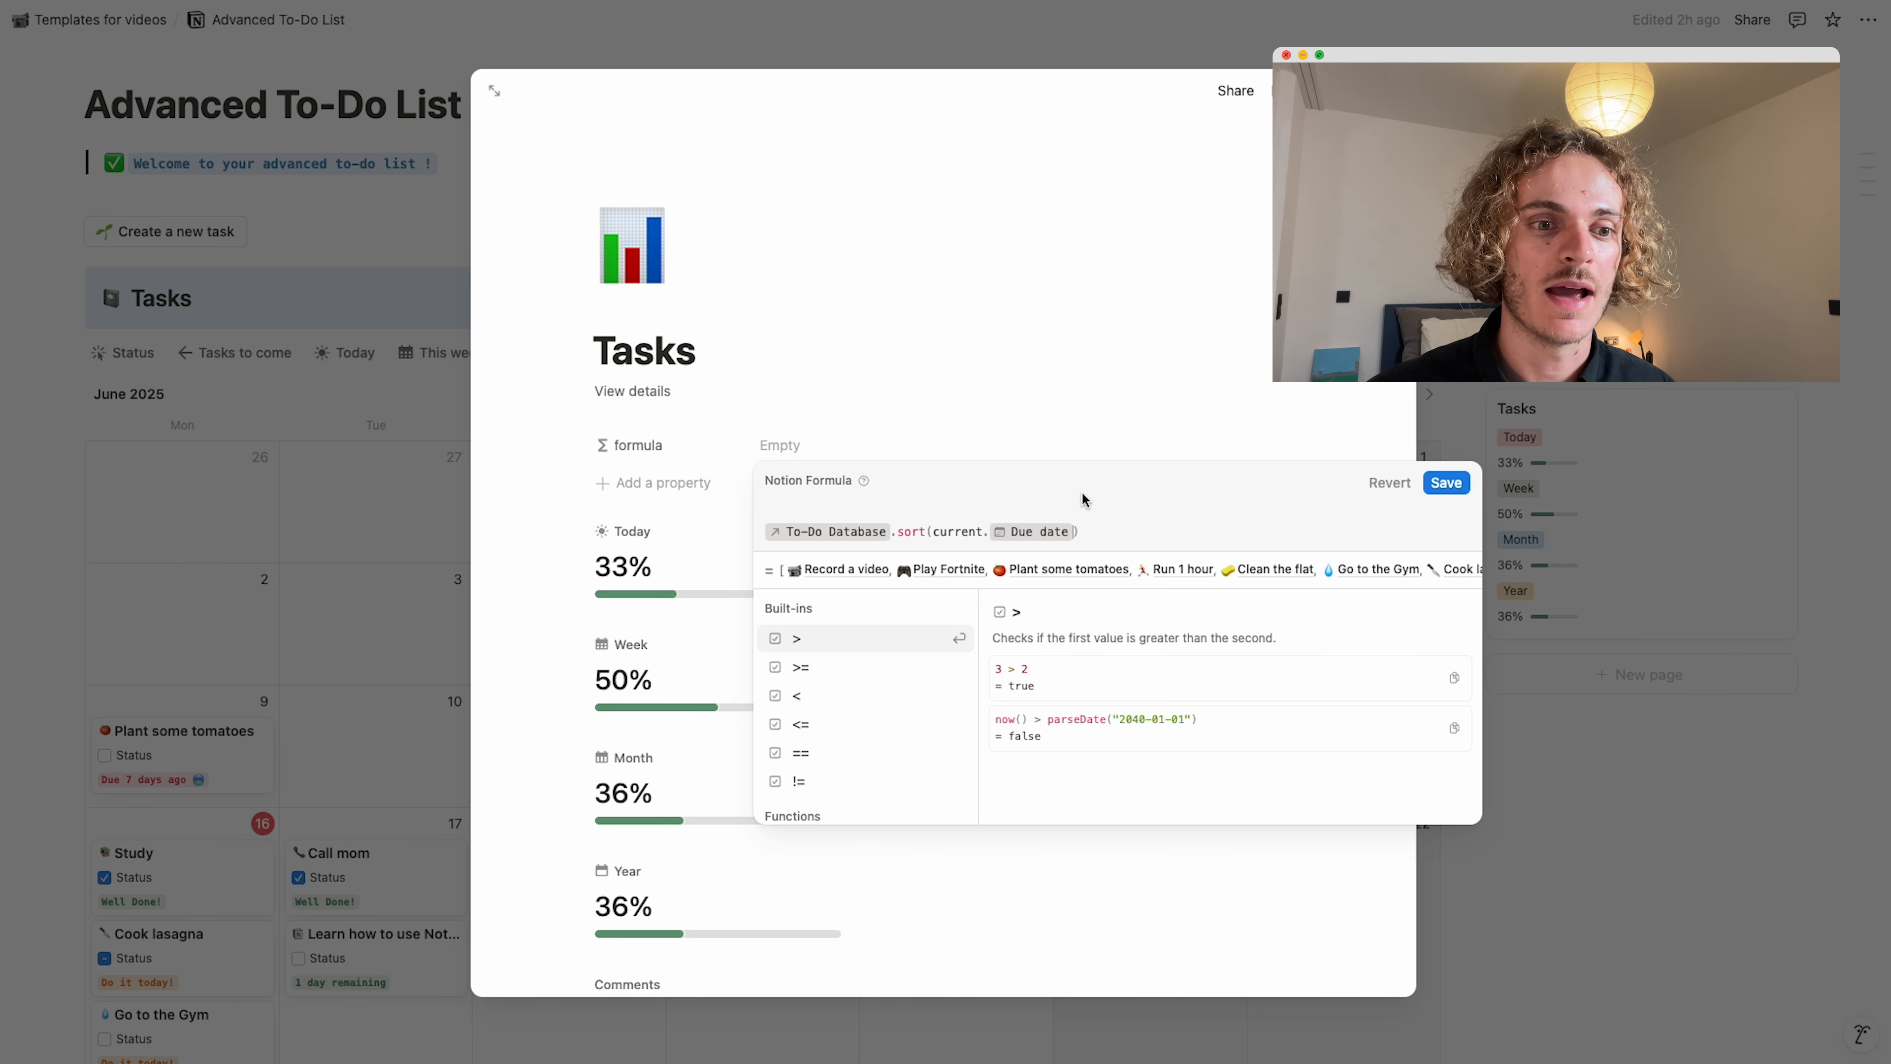
left_click(1090, 537)
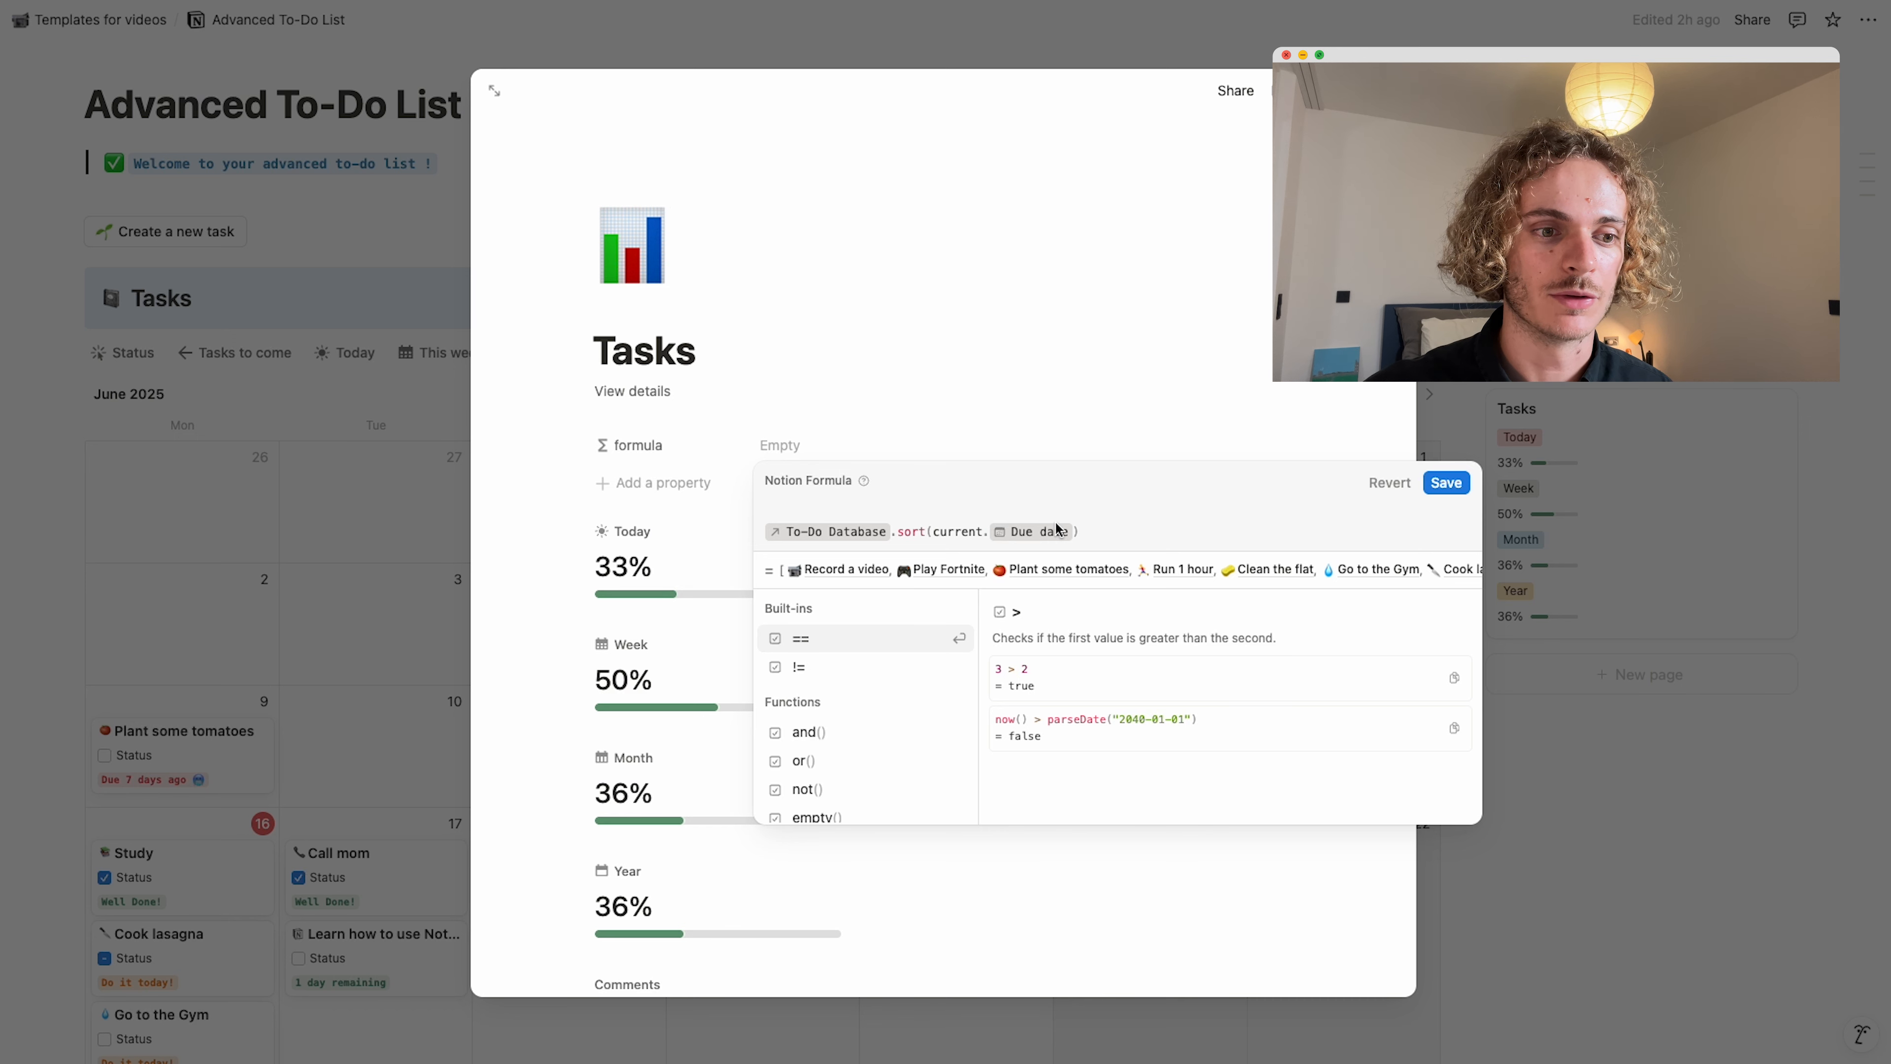
Put the .sort() call on its own line under To-Do Database and start a .filter call on the line below it.
left_click(895, 531)
key("shift+Return")
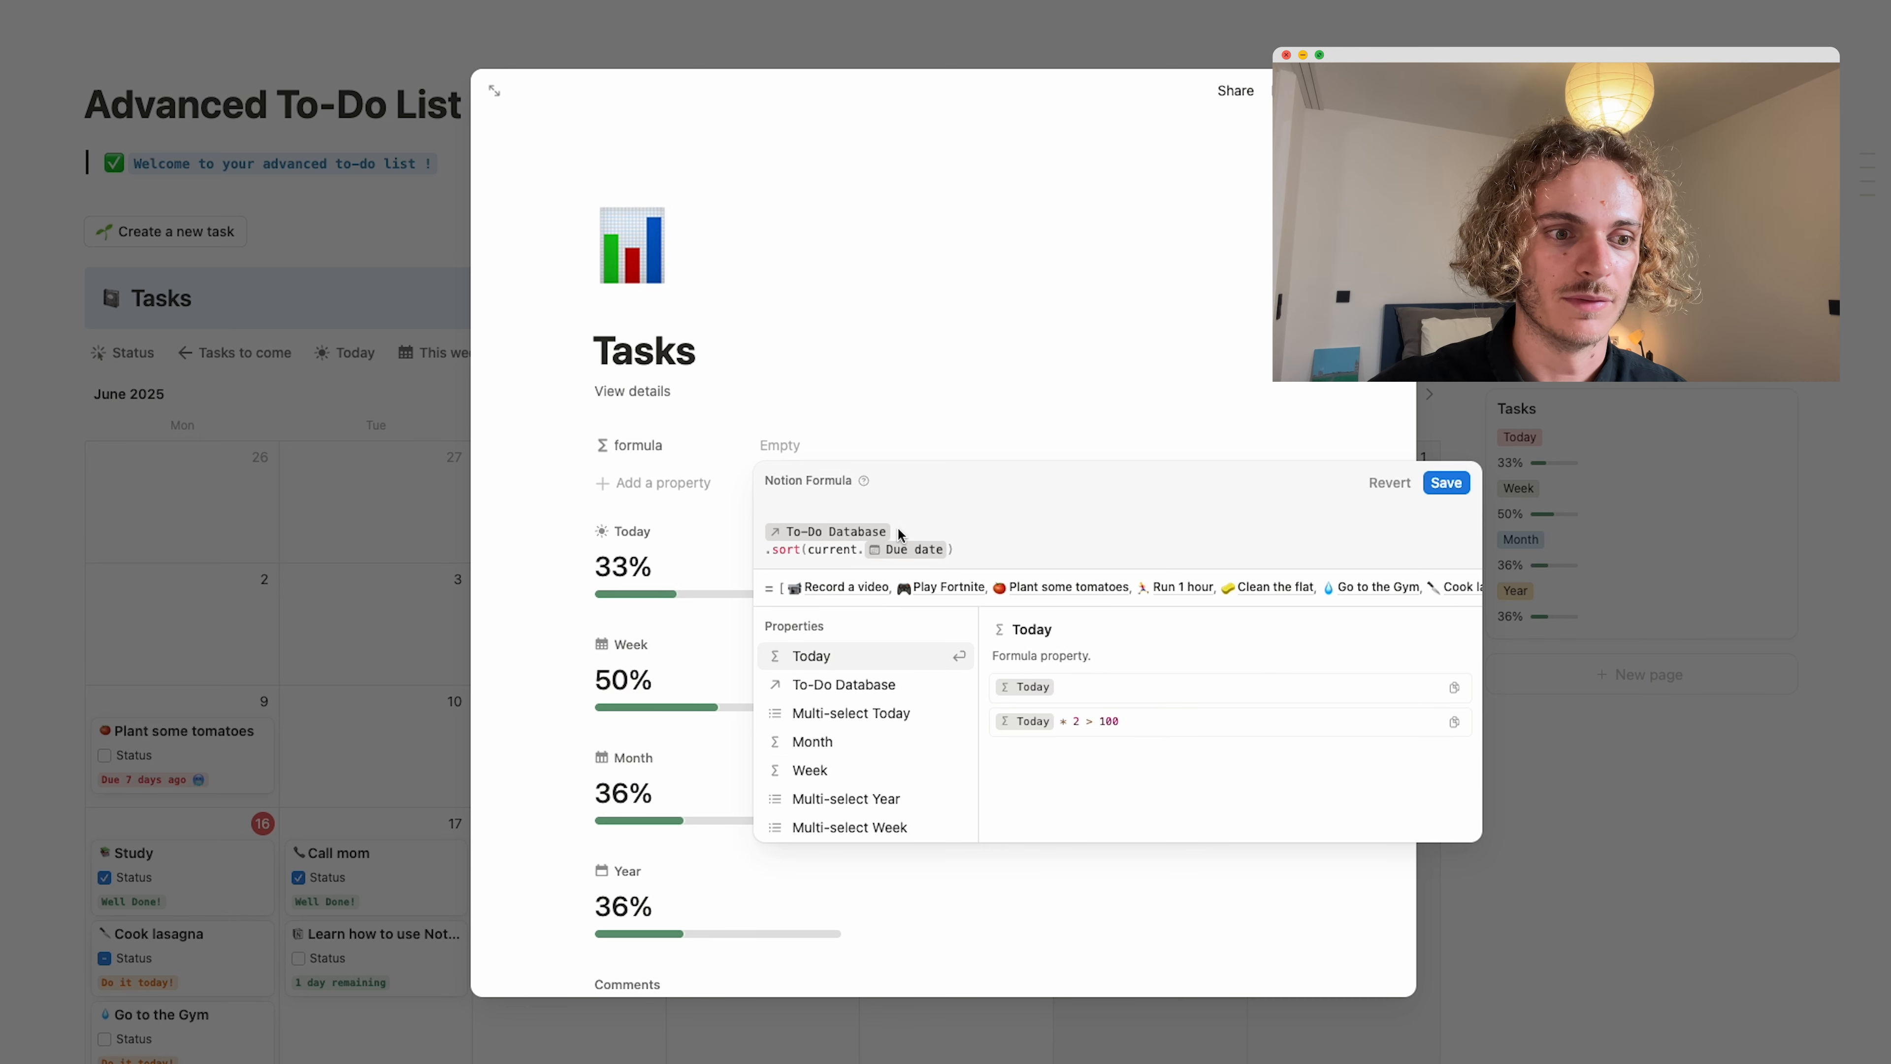
left_click(972, 550)
key("shift+Return")
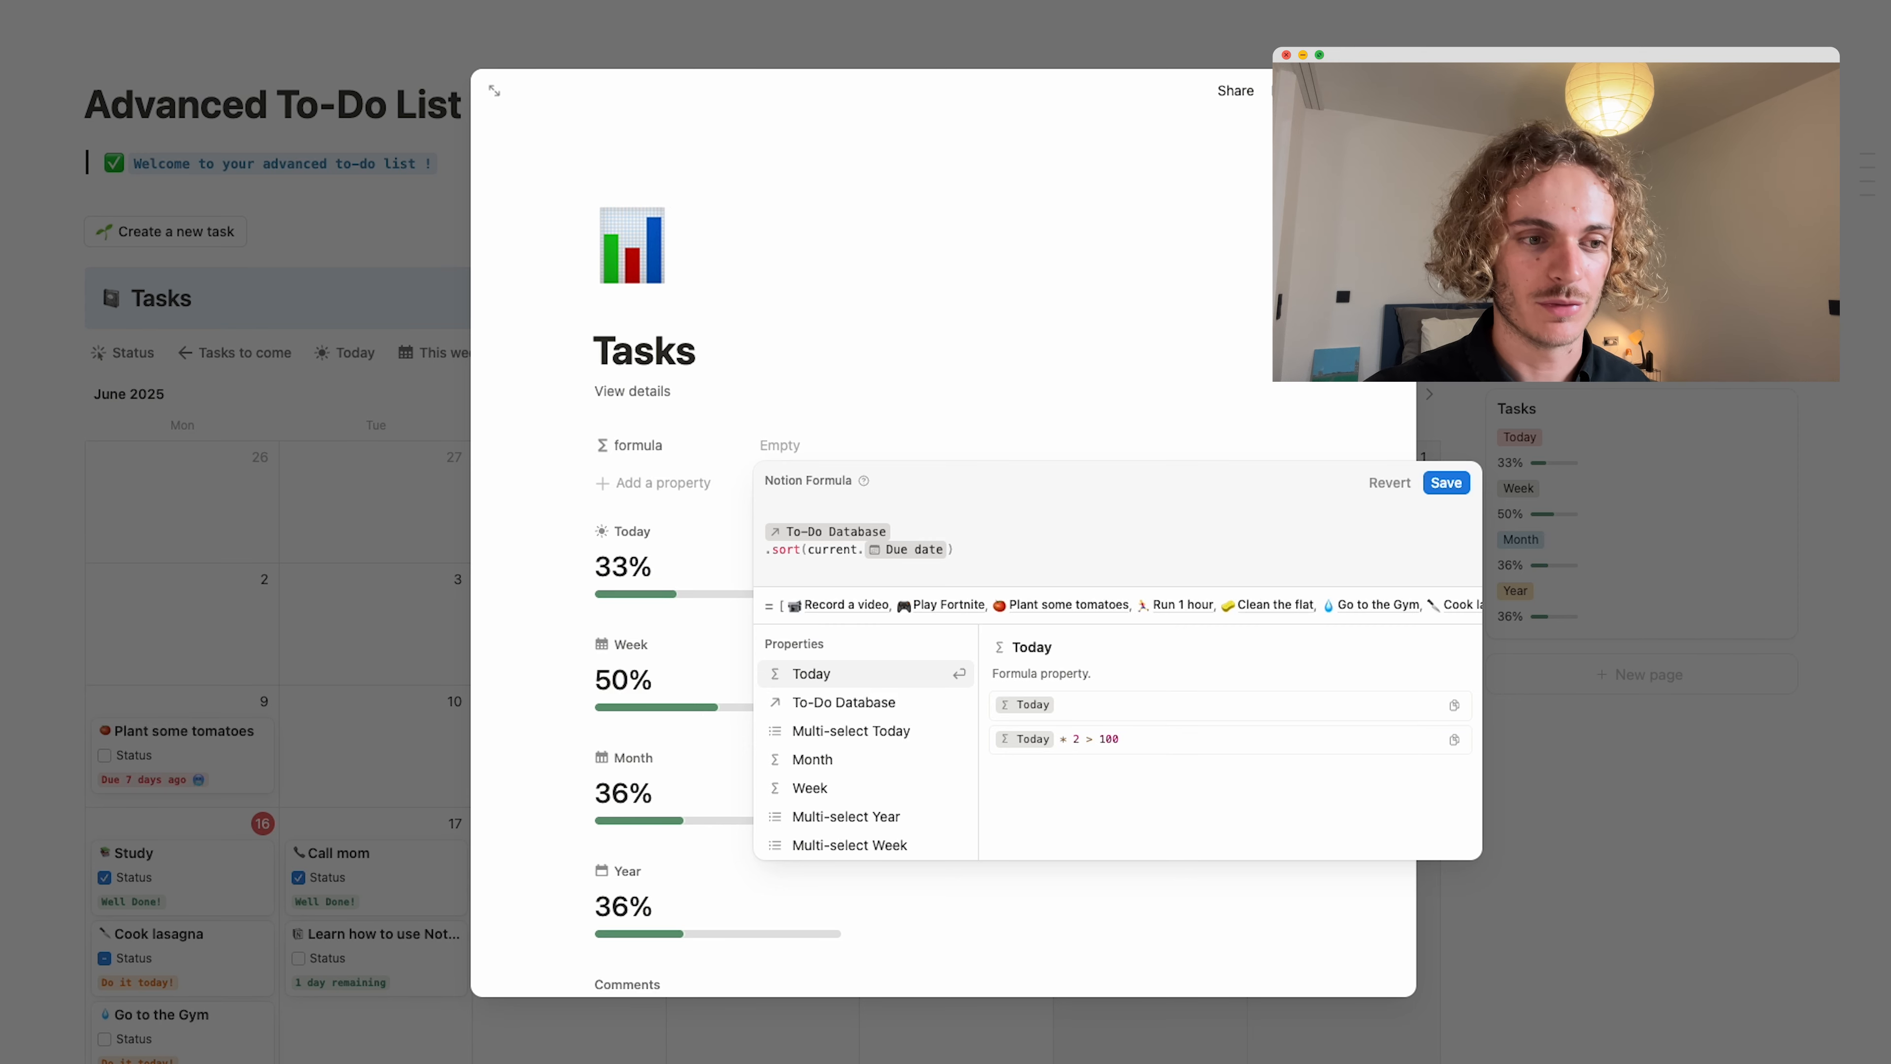
type(".")
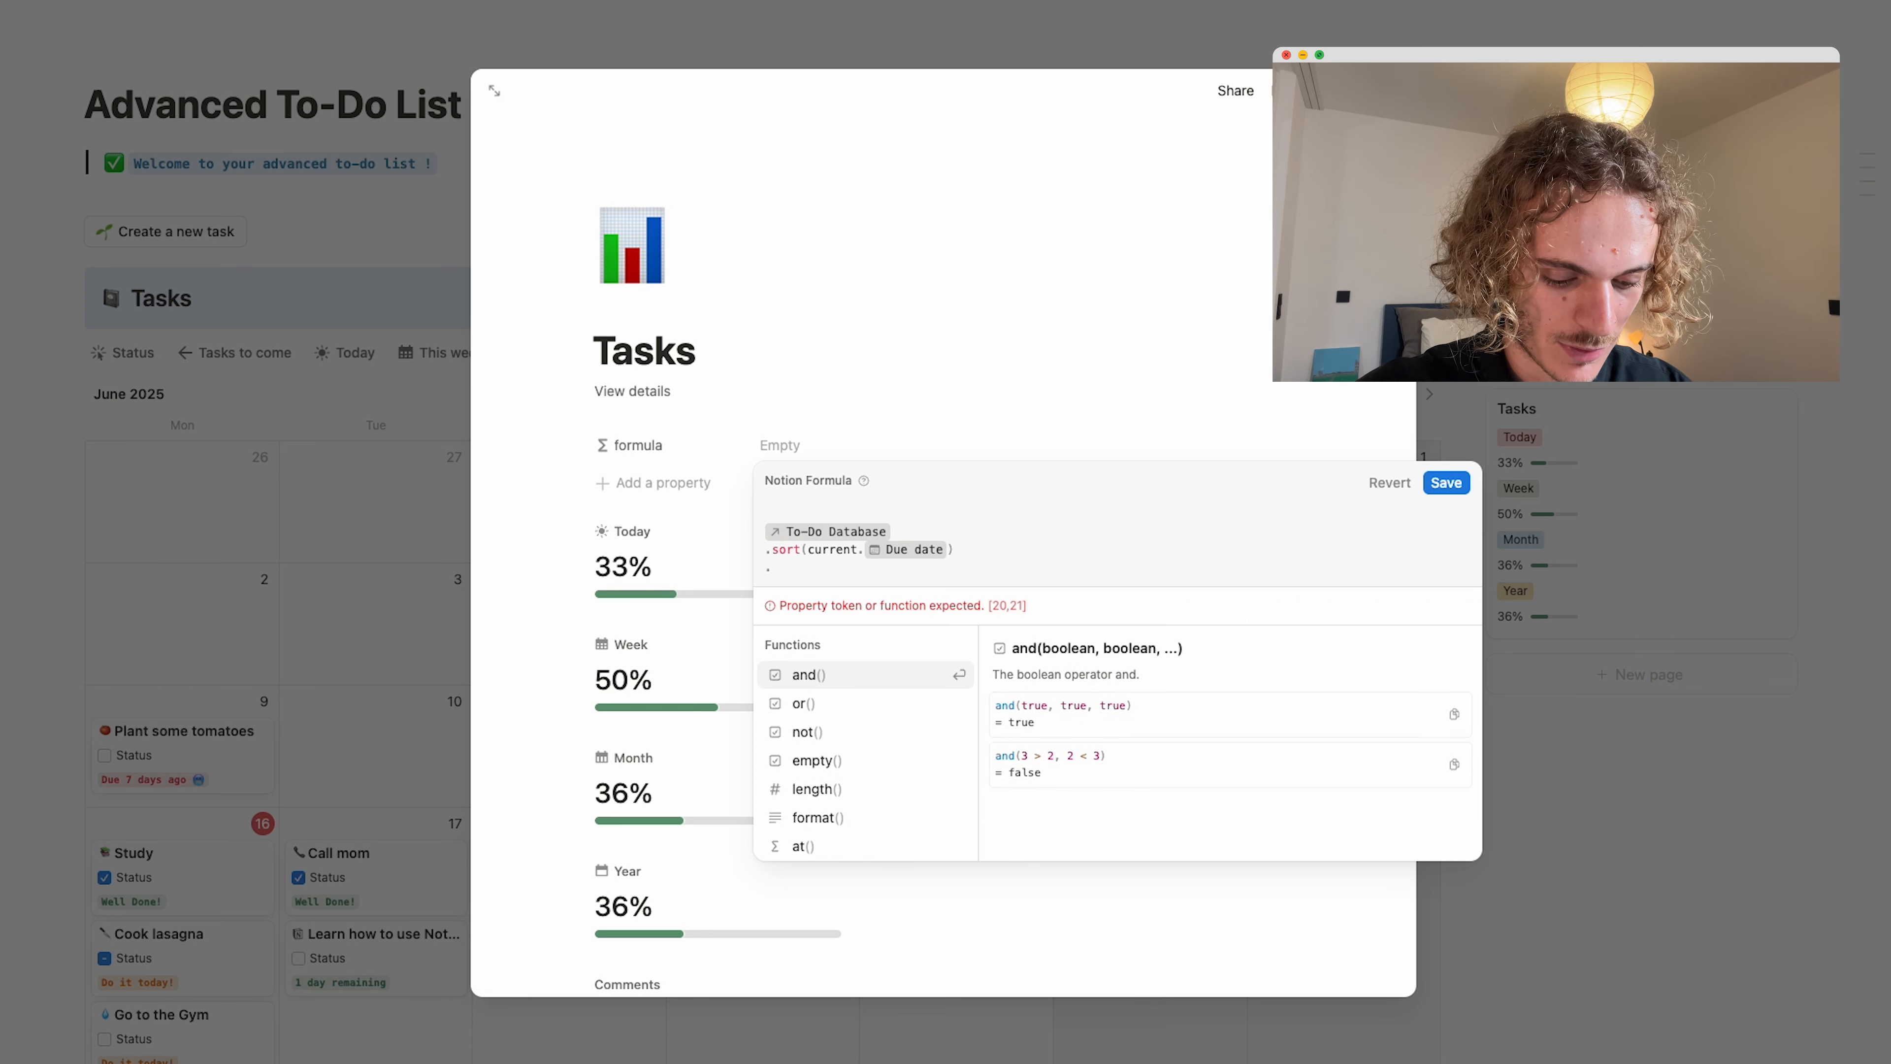
type("filter")
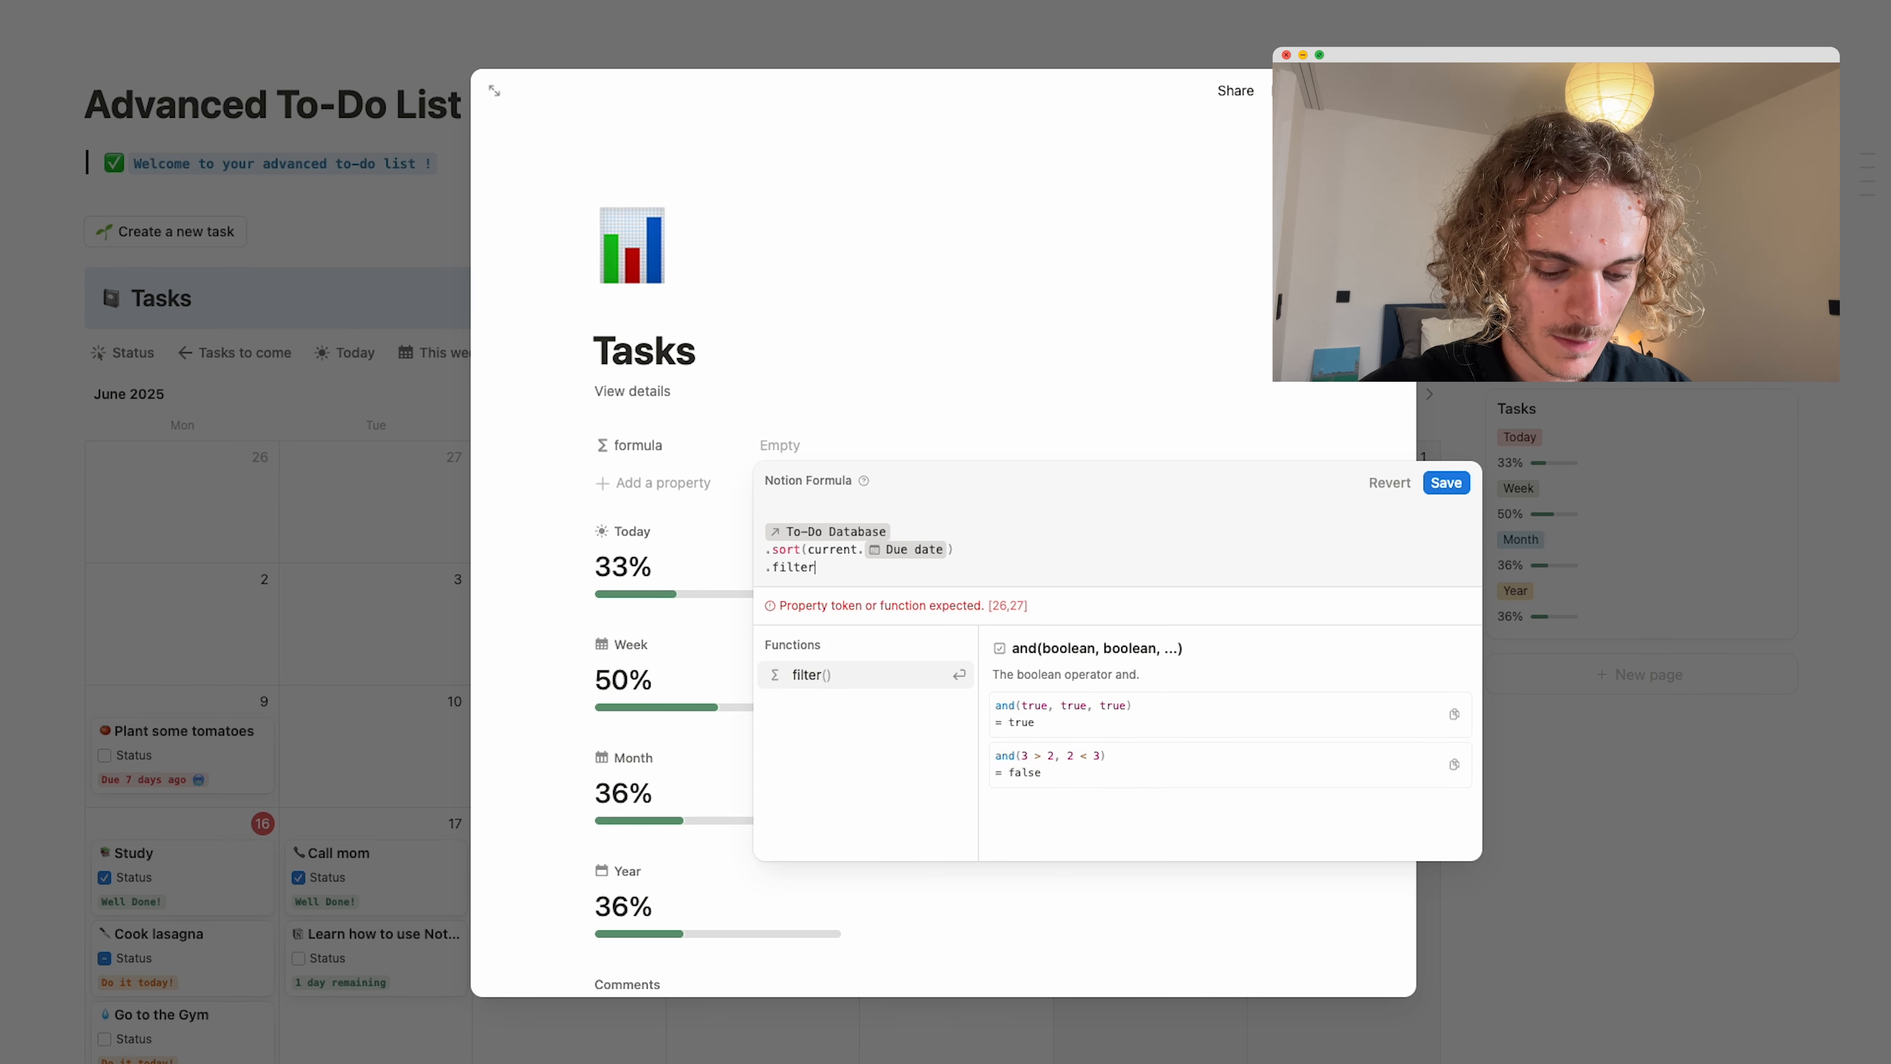
Set the filter condition to current.Due date <= today().
type("(curre")
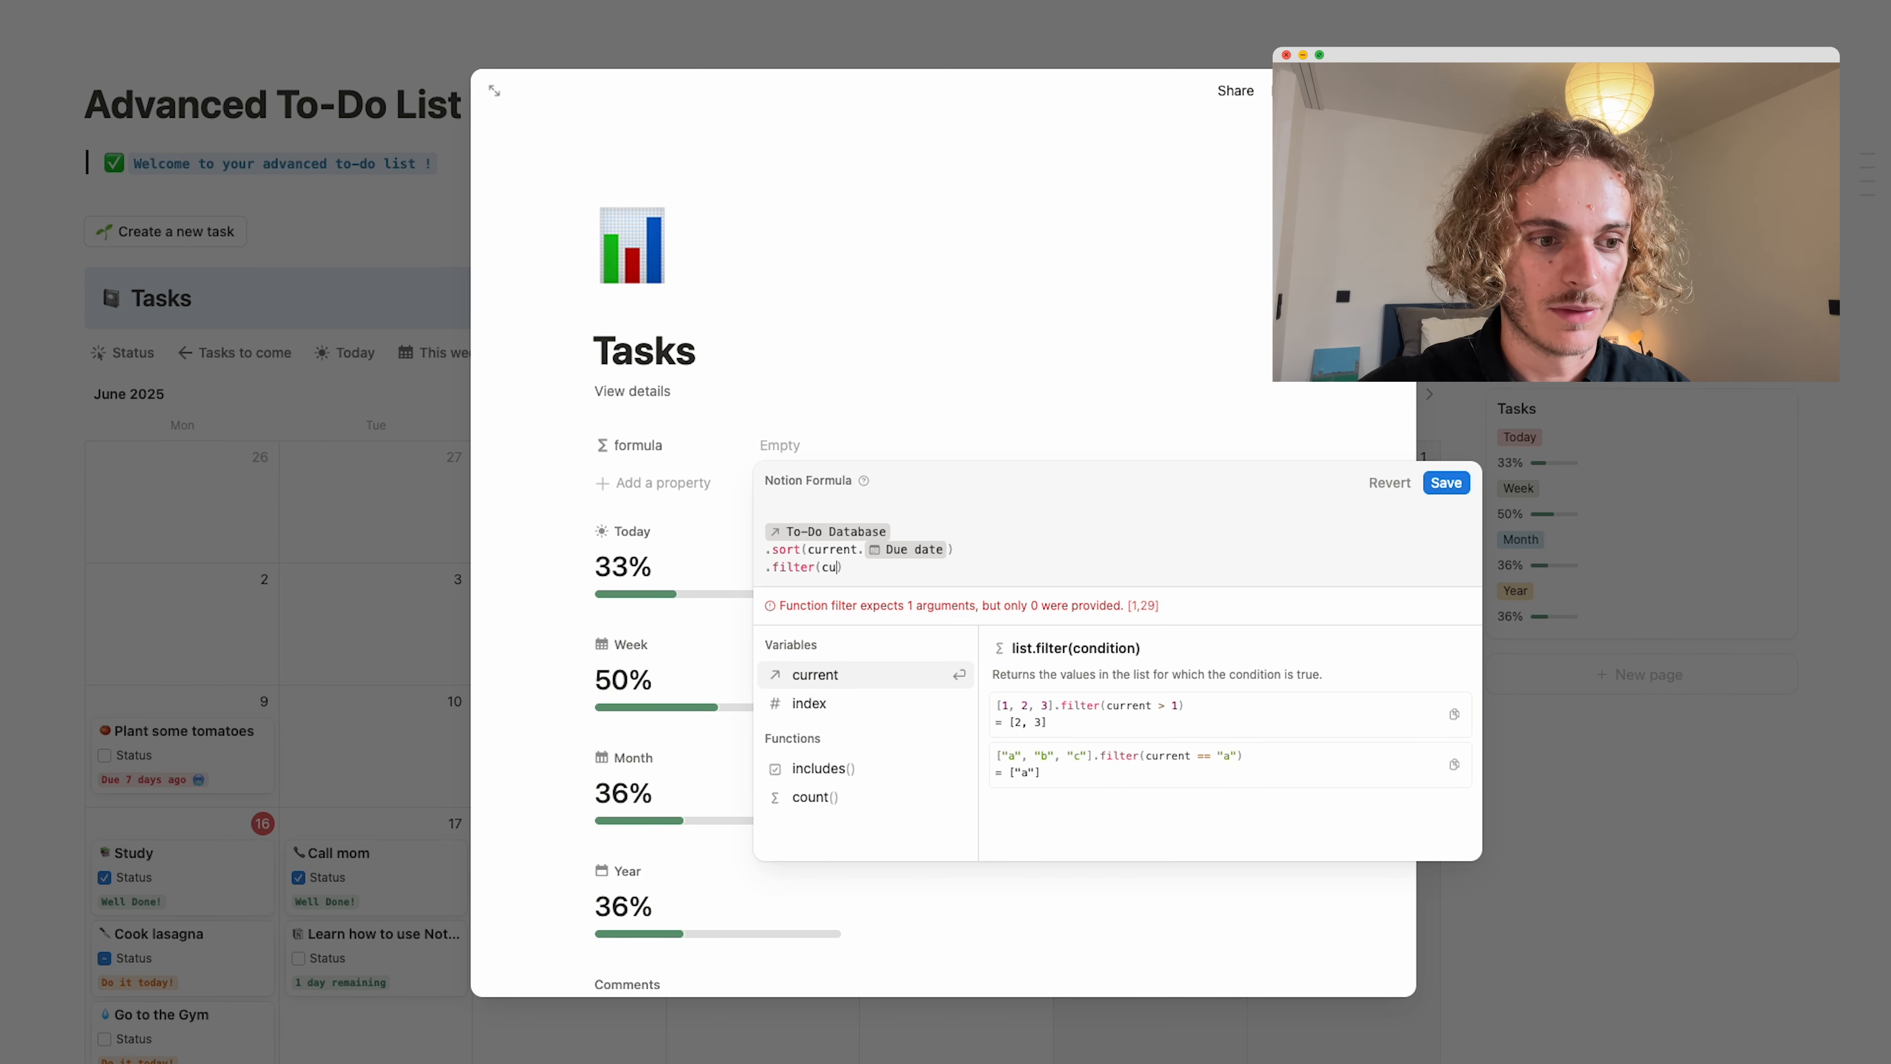
type("nt.")
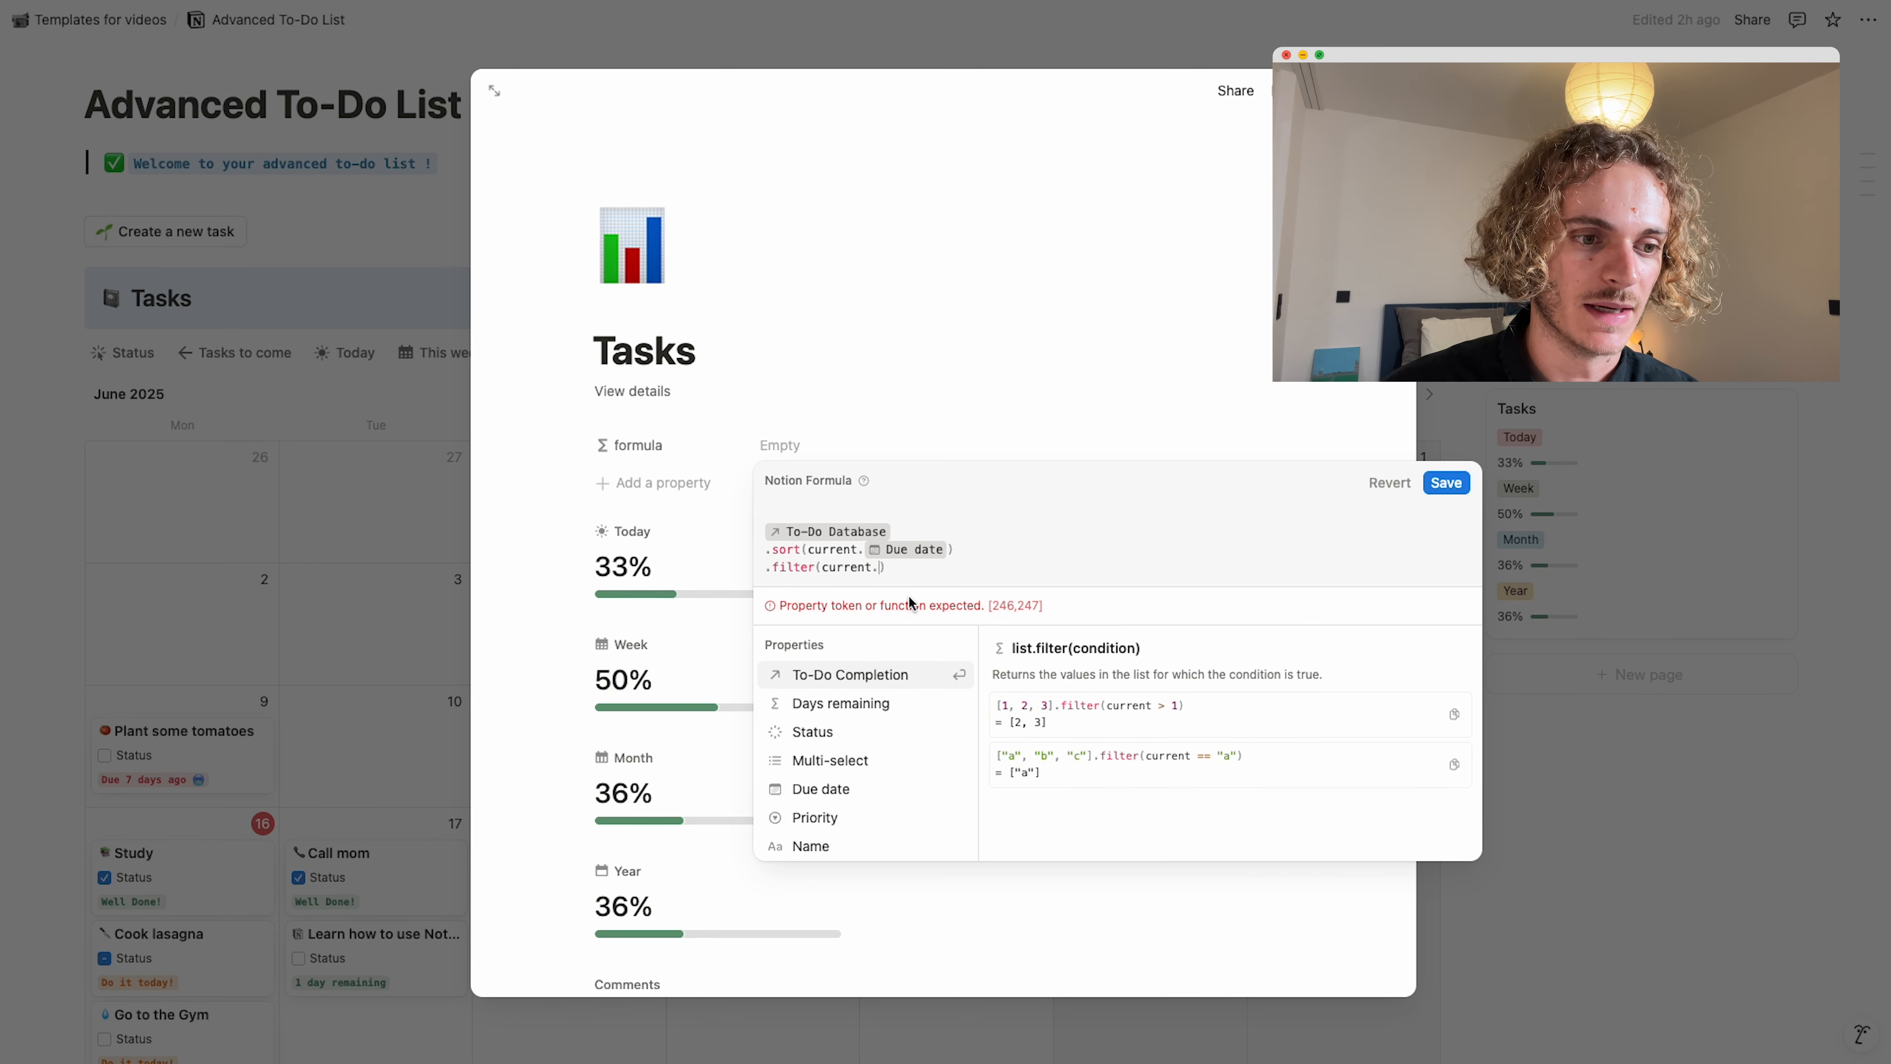
type("due")
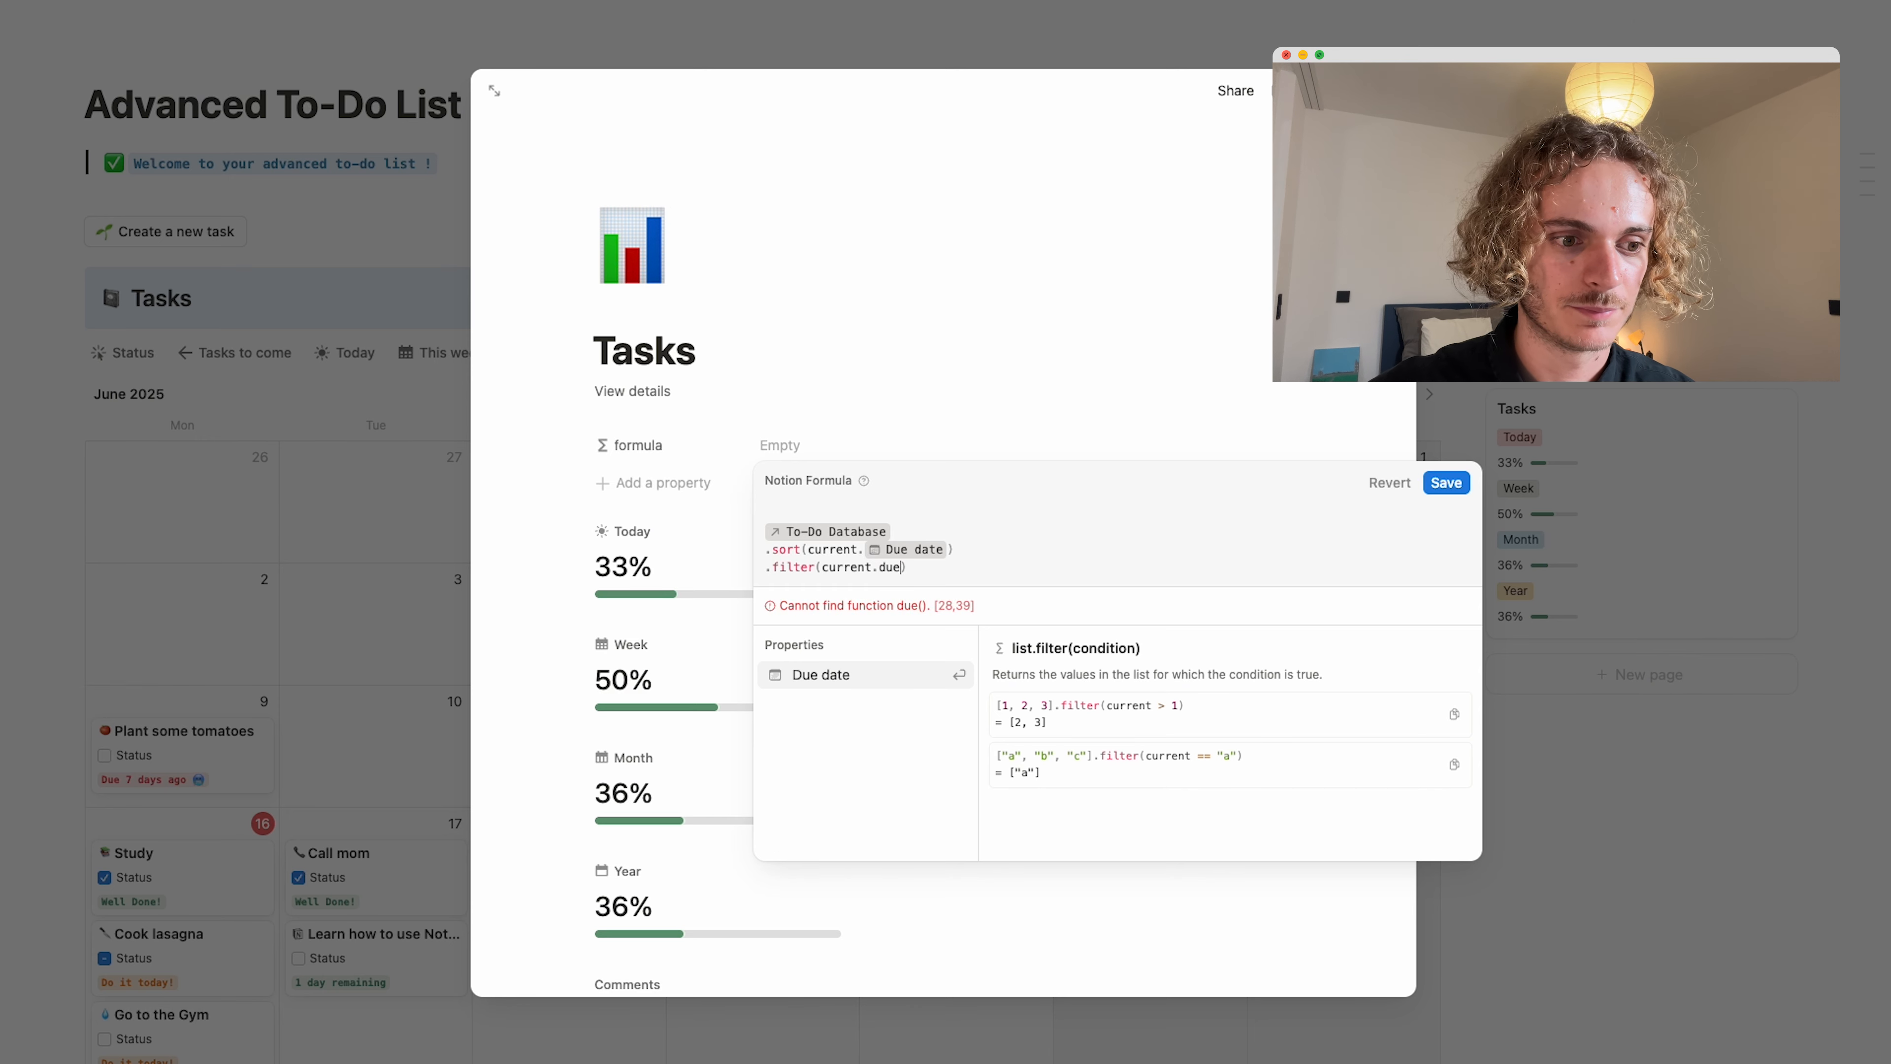
left_click(819, 670)
type(">")
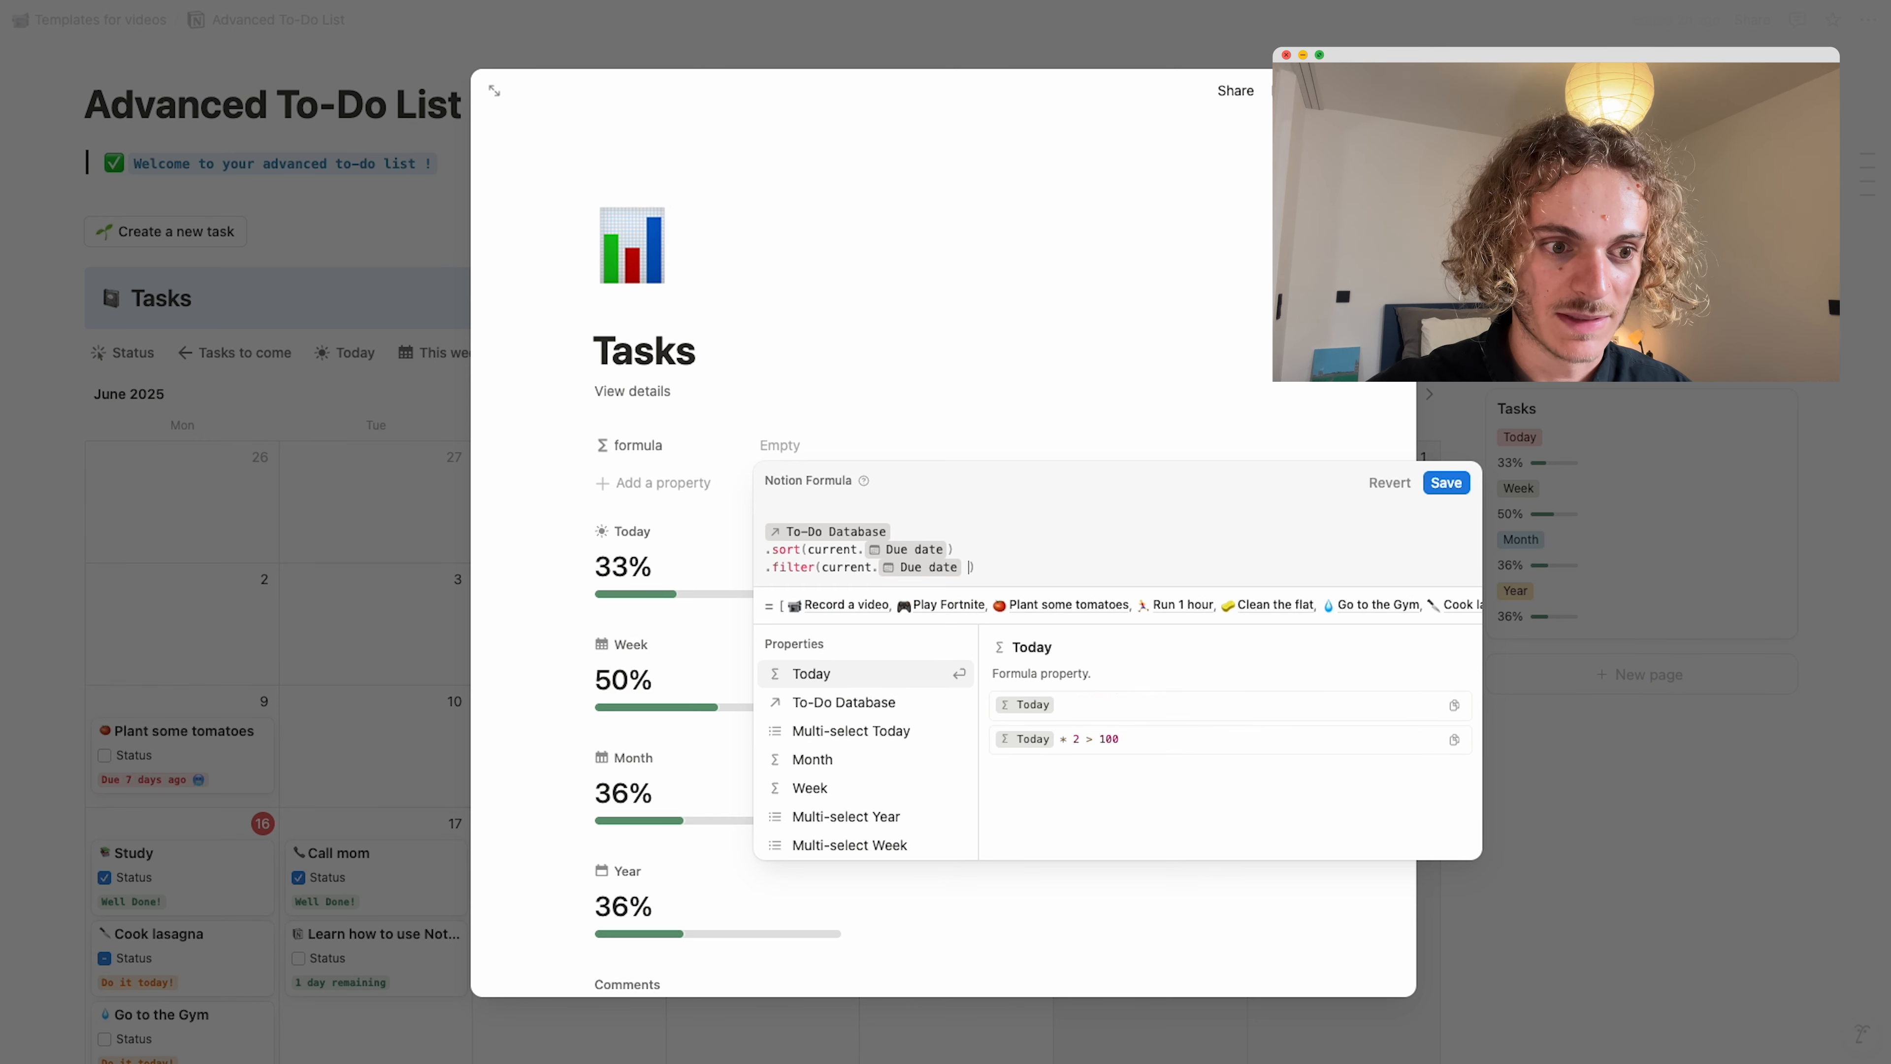
key("BackSpace")
type("<= ")
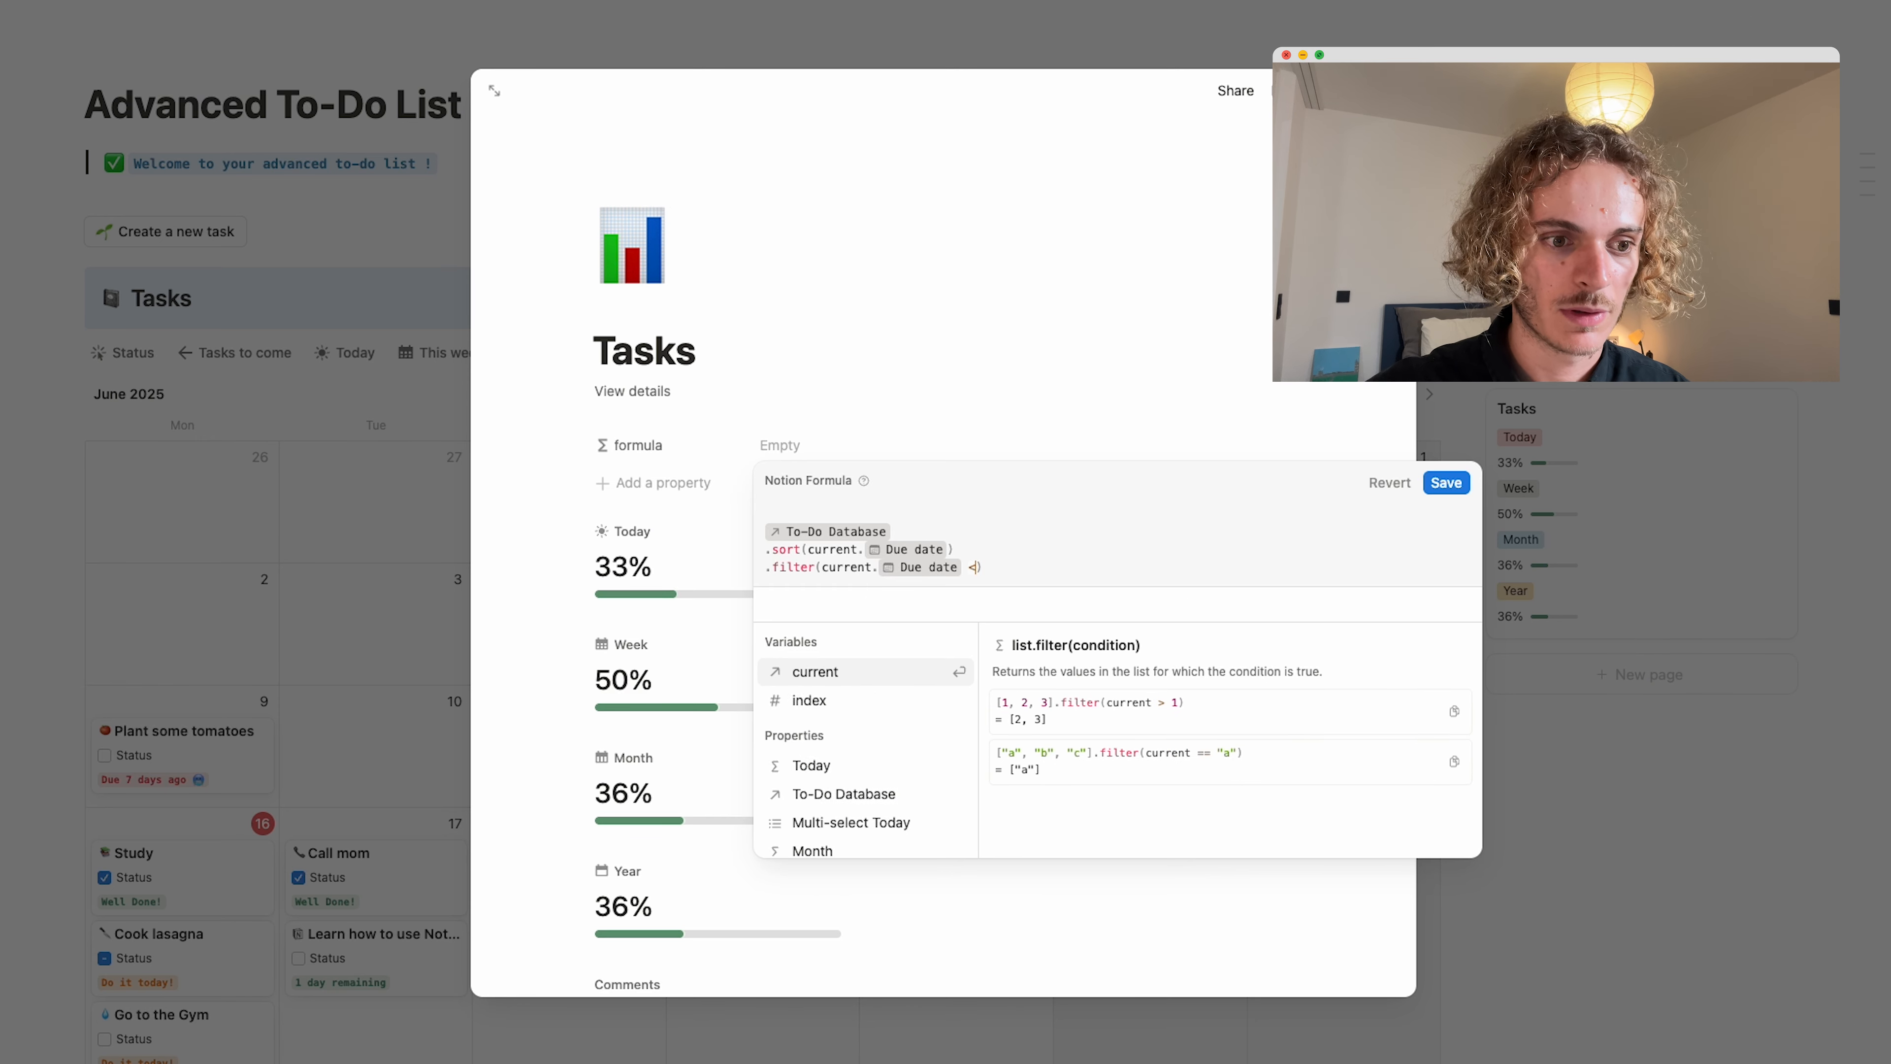
type("today()")
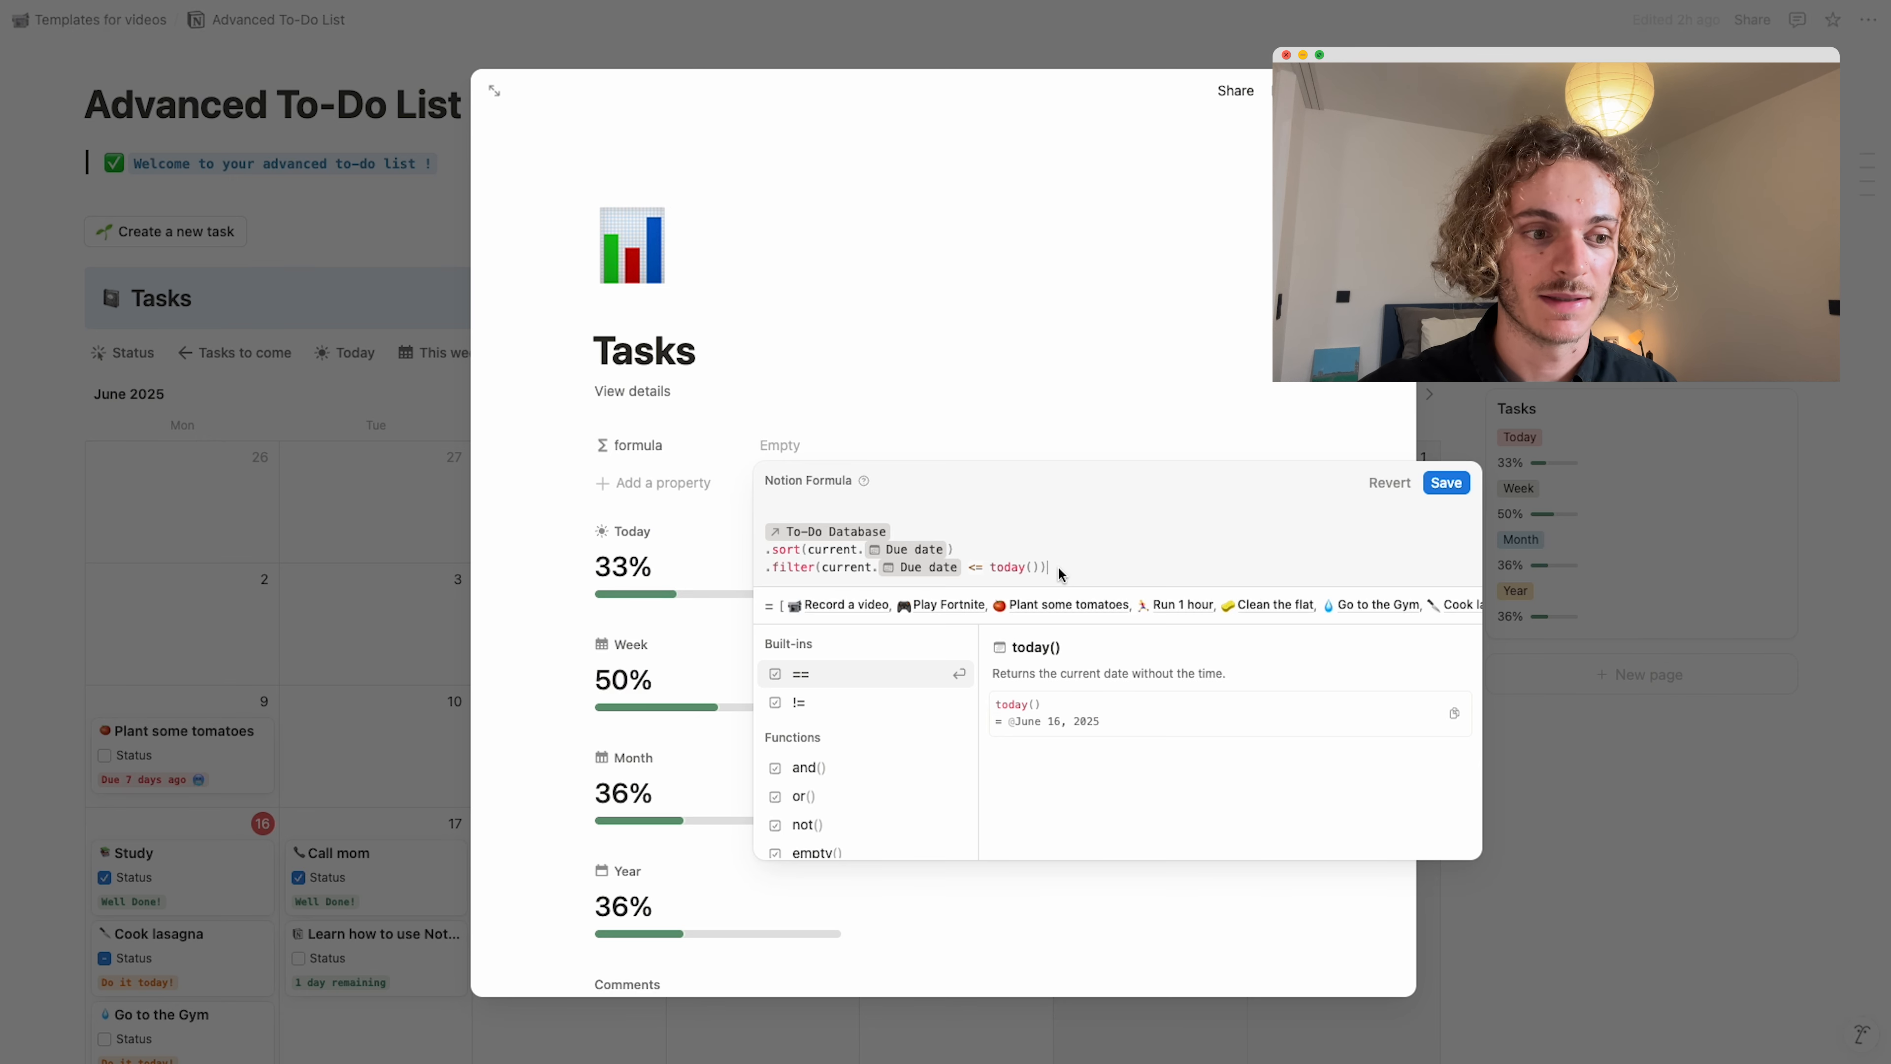
Add .slice() on a new line and paste a copy of the To-Do Database sort and filter expression inside its parentheses.
key("shift+Return")
type(".slice")
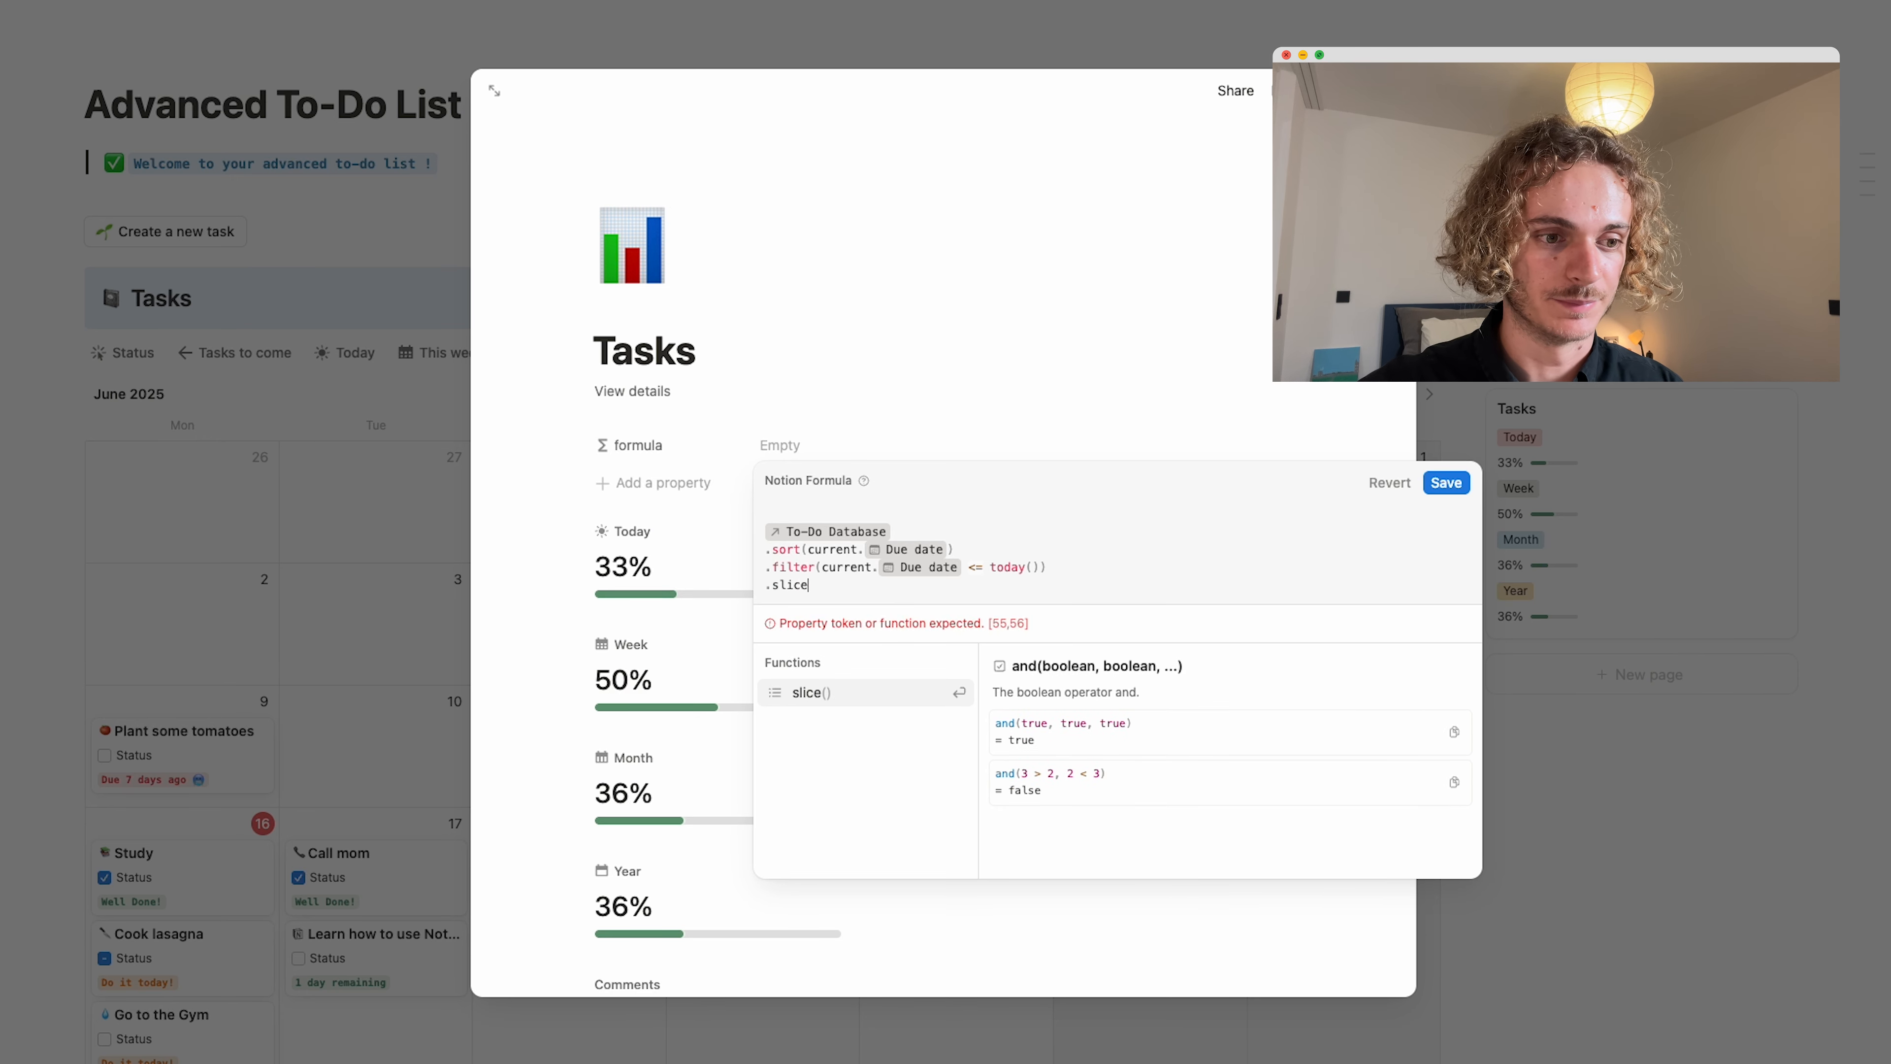
key("Return")
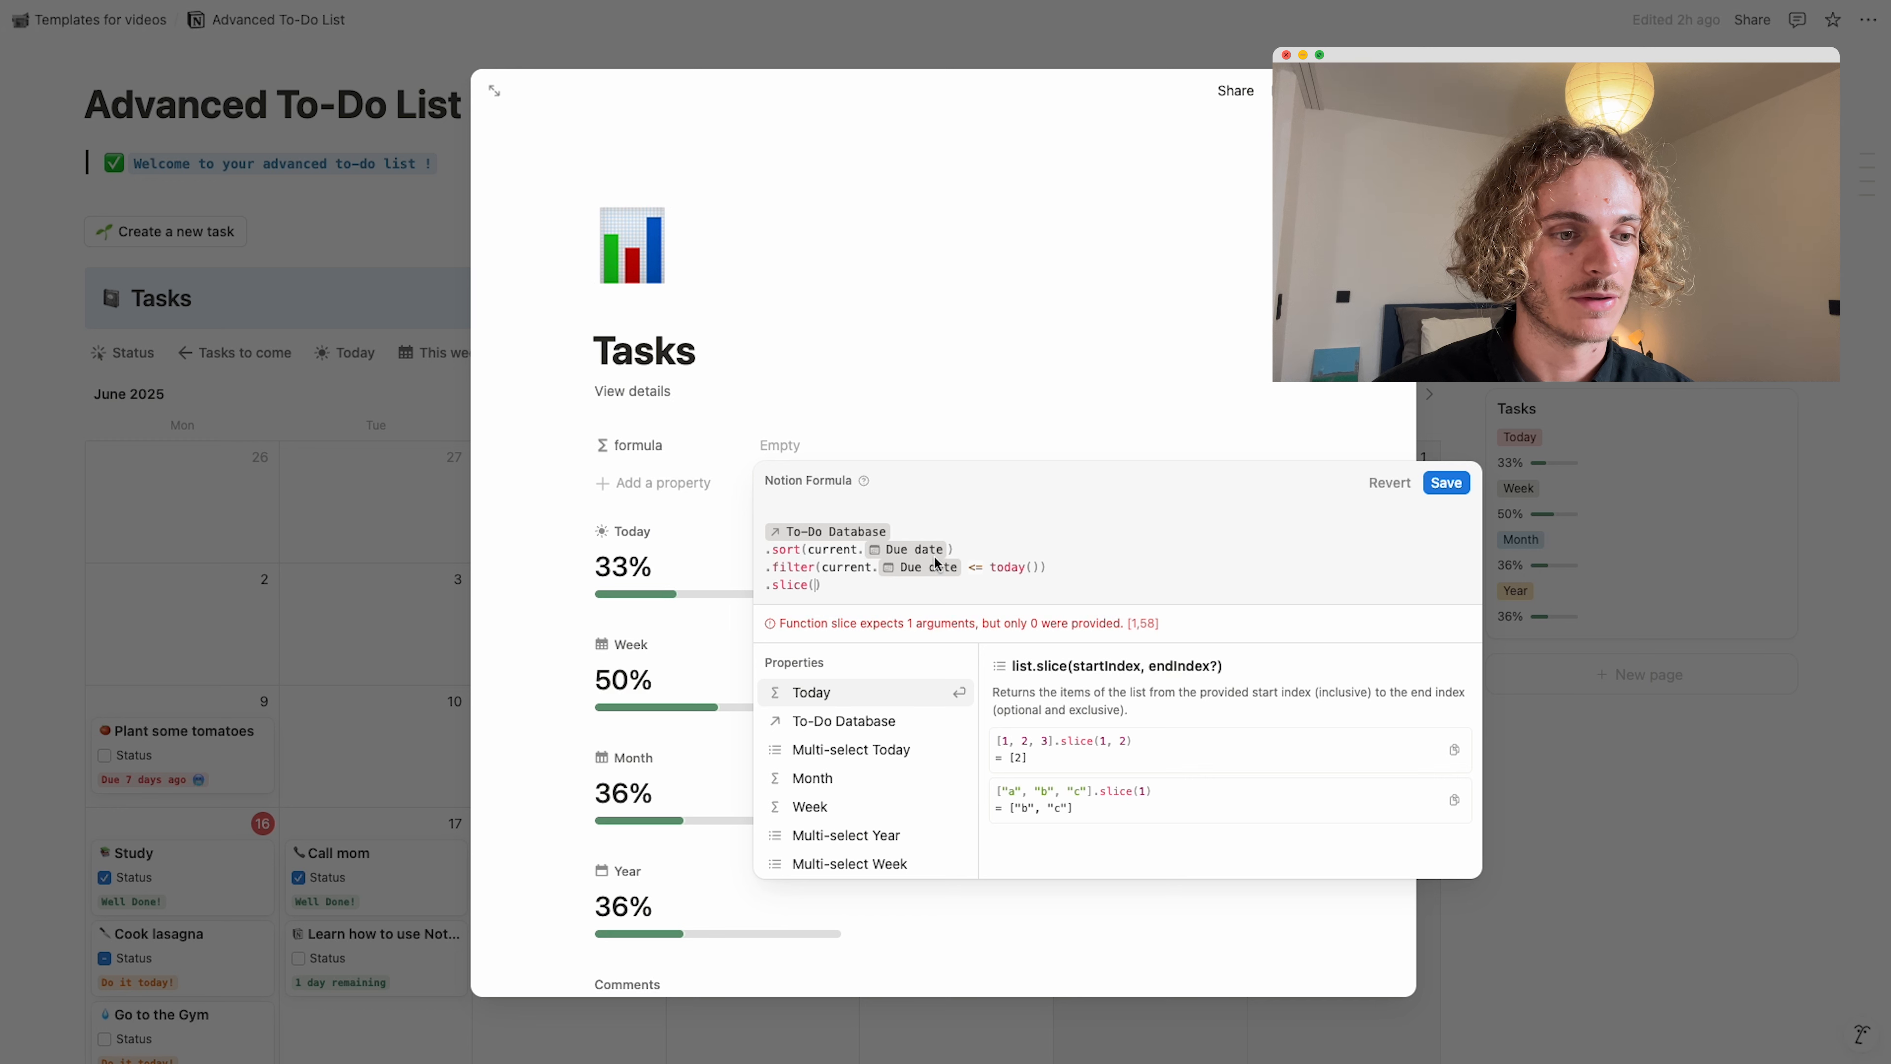
left_click_drag(763, 527, 1049, 566)
key("super+c")
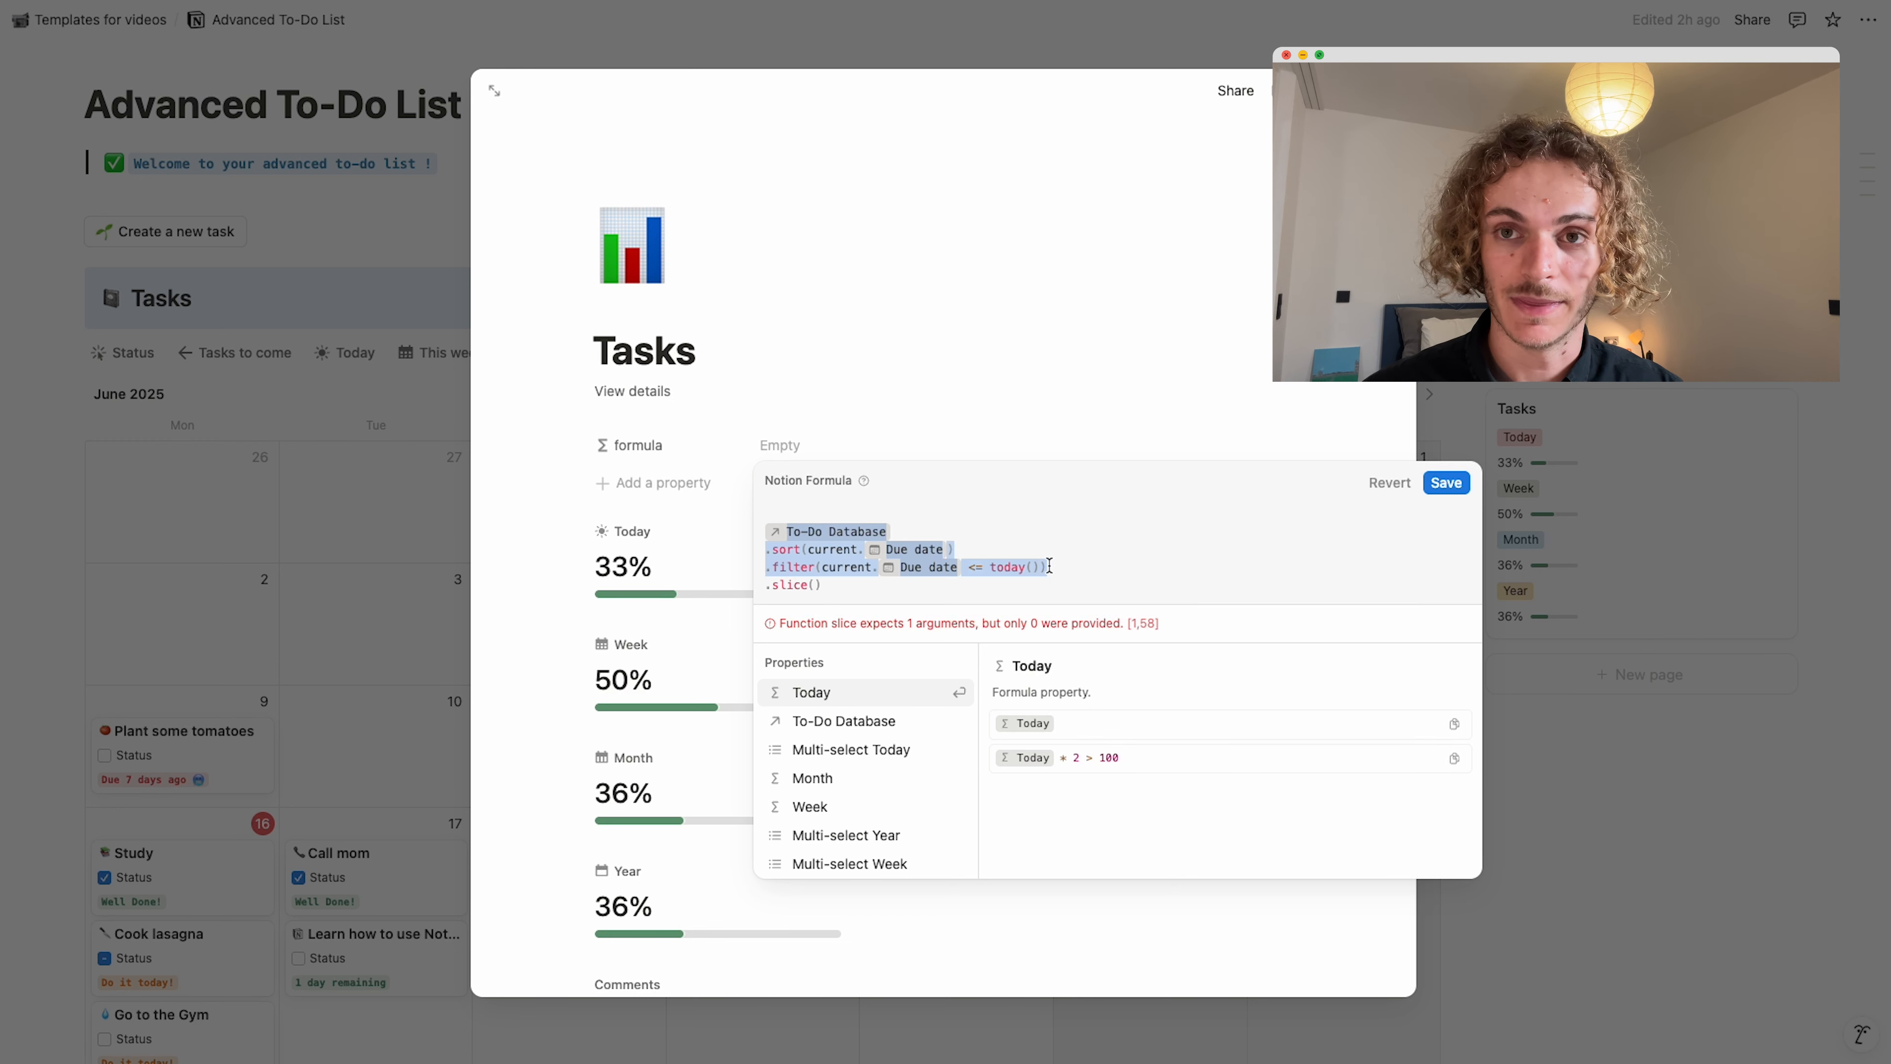
left_click(815, 586)
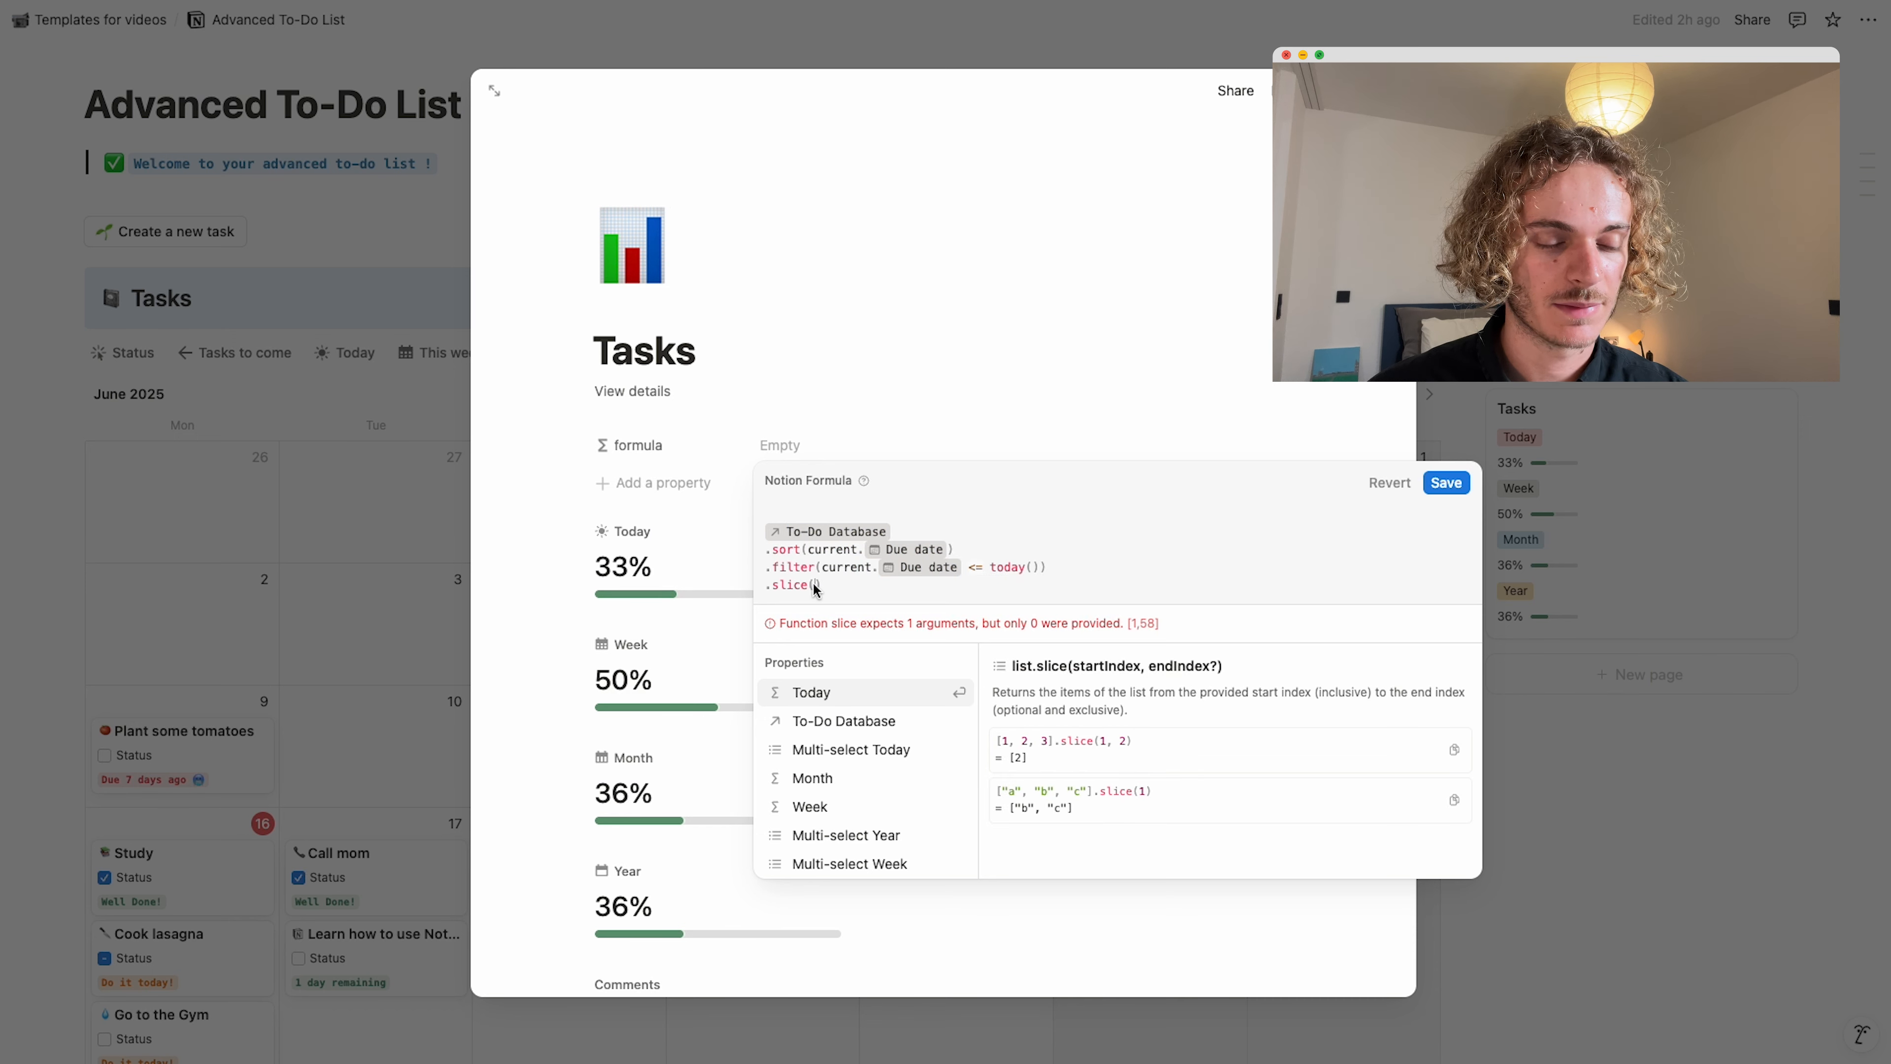
key("super+v")
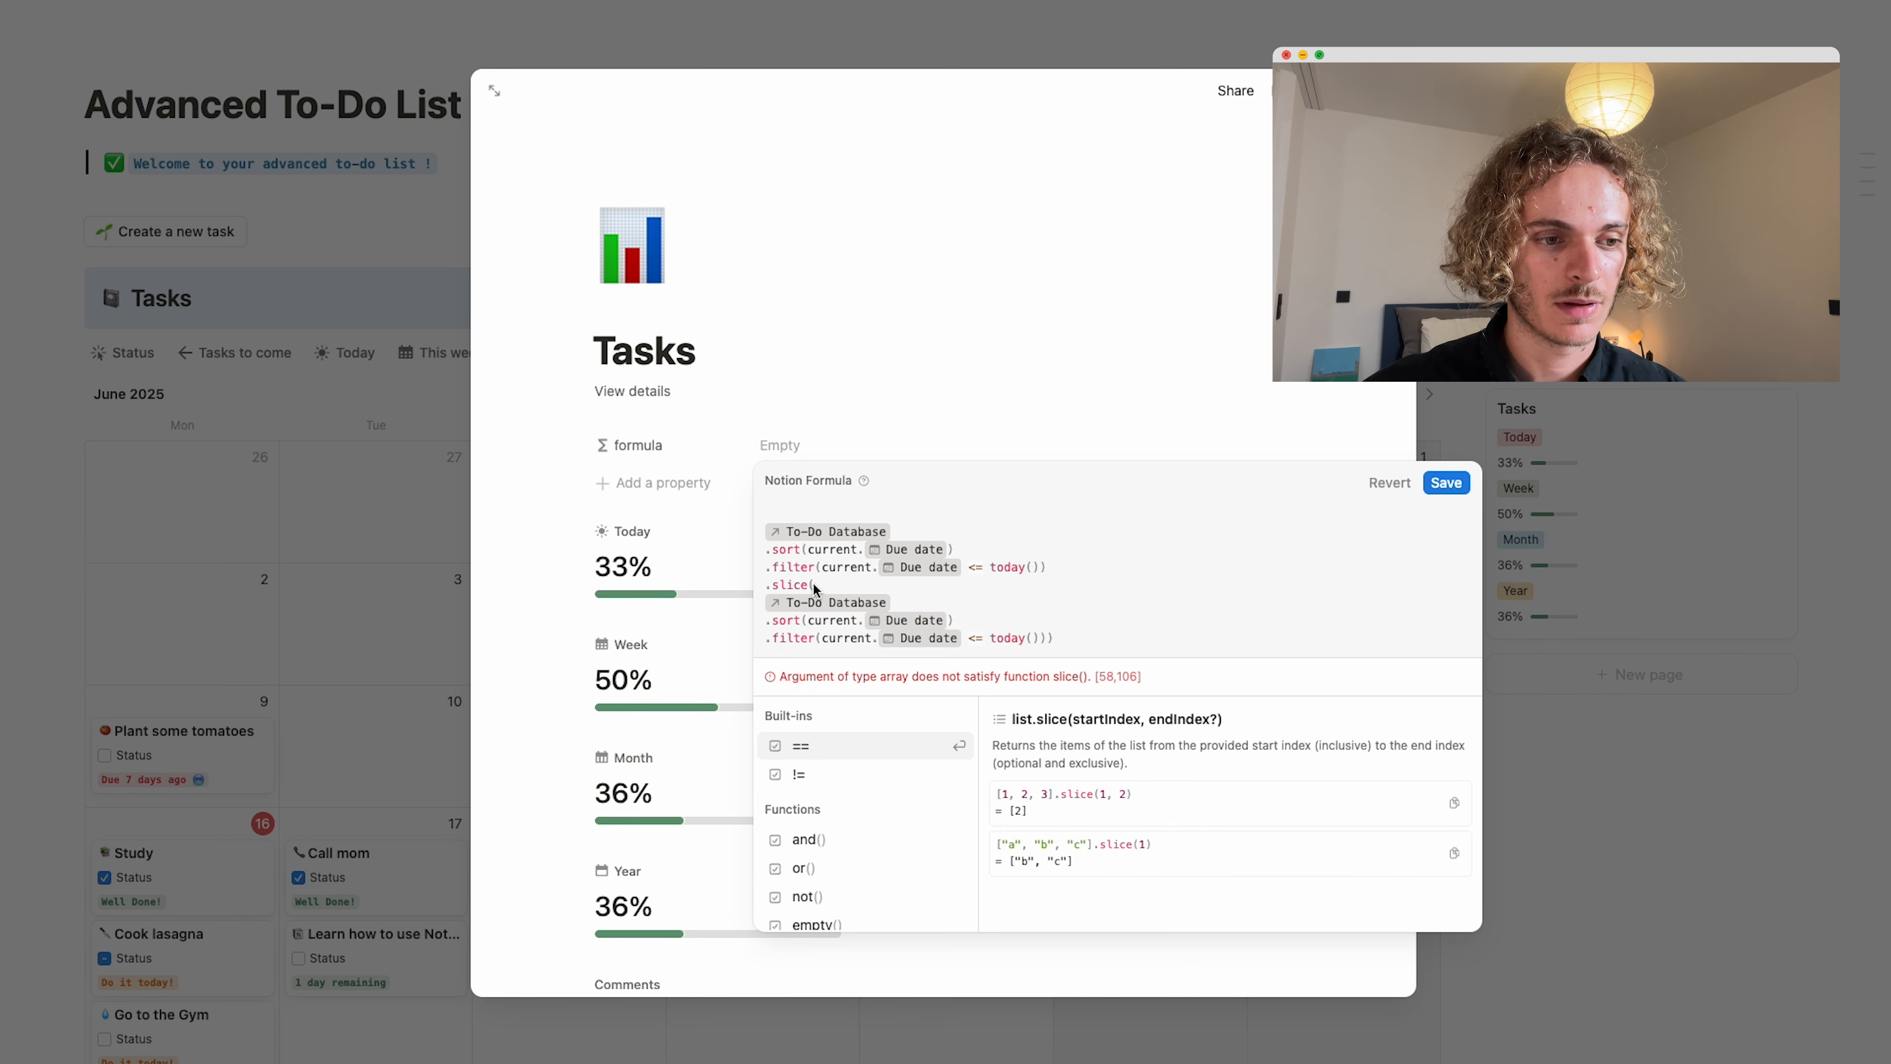
Wrap the pasted expression inside .slice() in length() and subtract 6 from it.
left_click(768, 608)
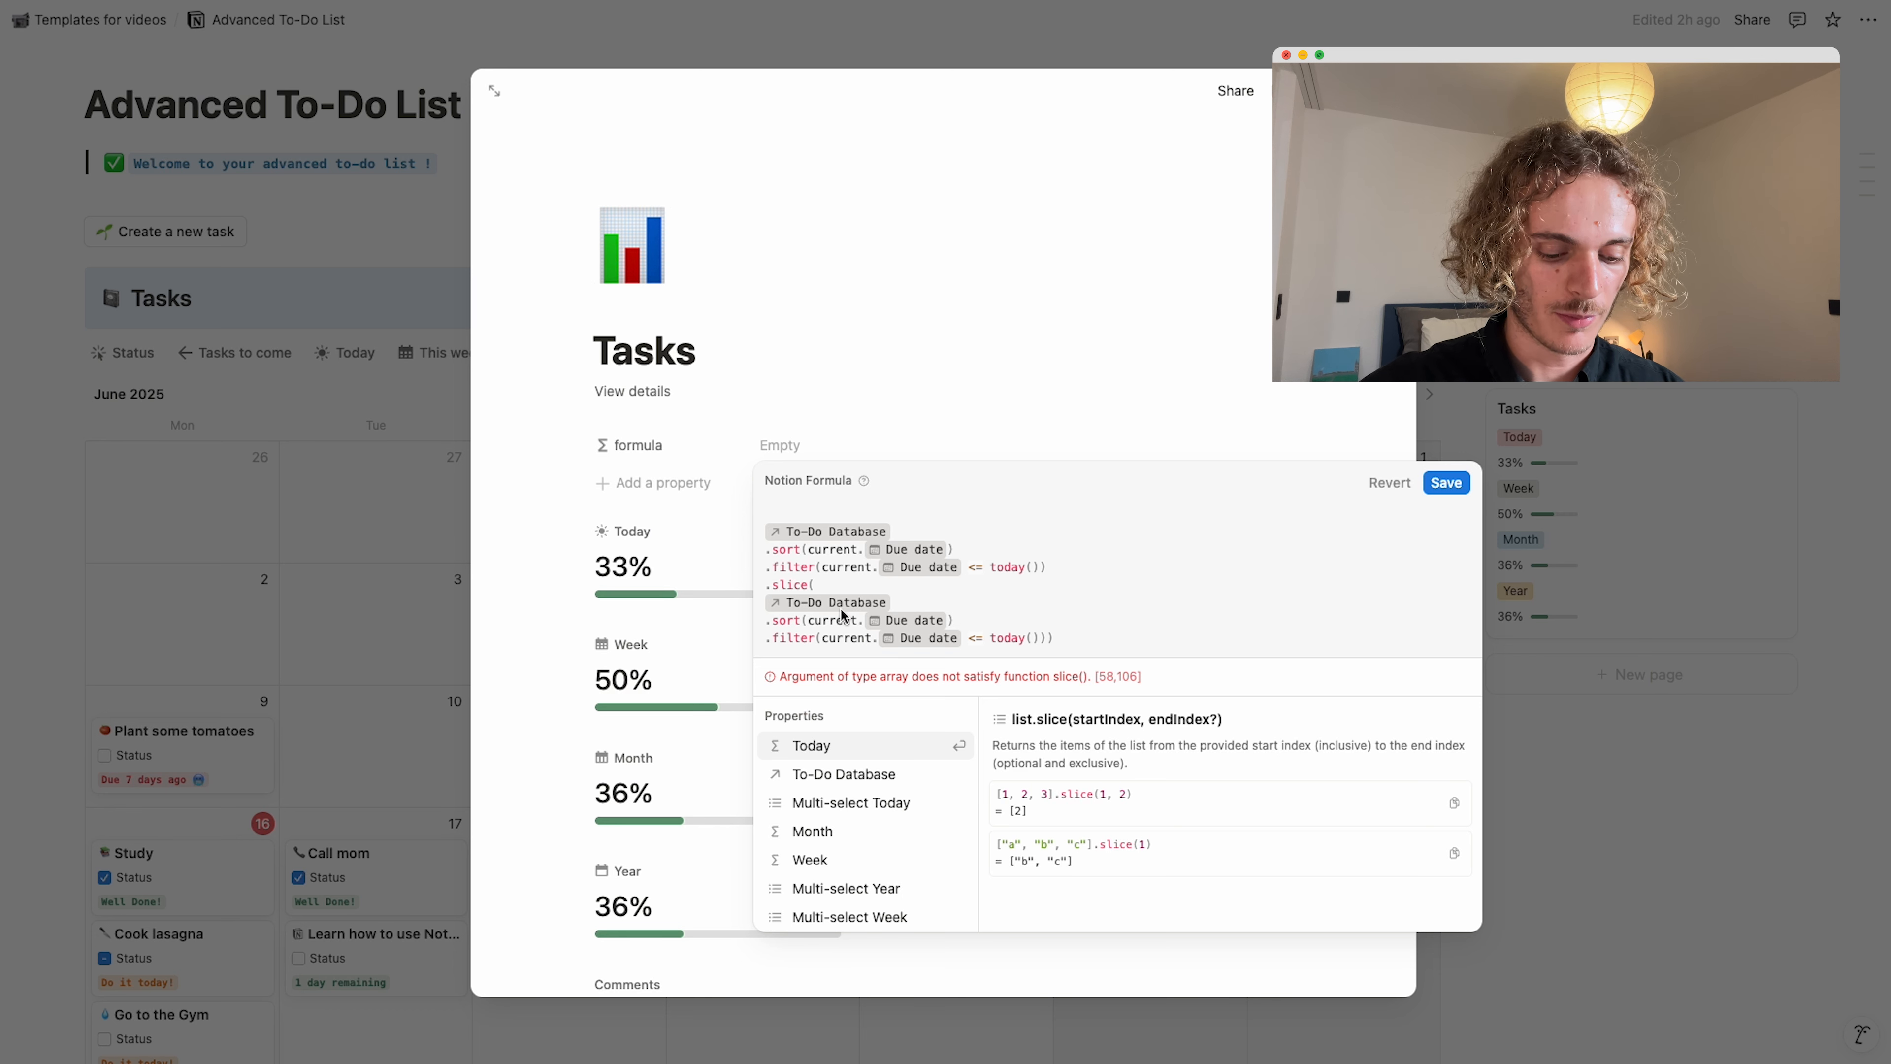
key("Down")
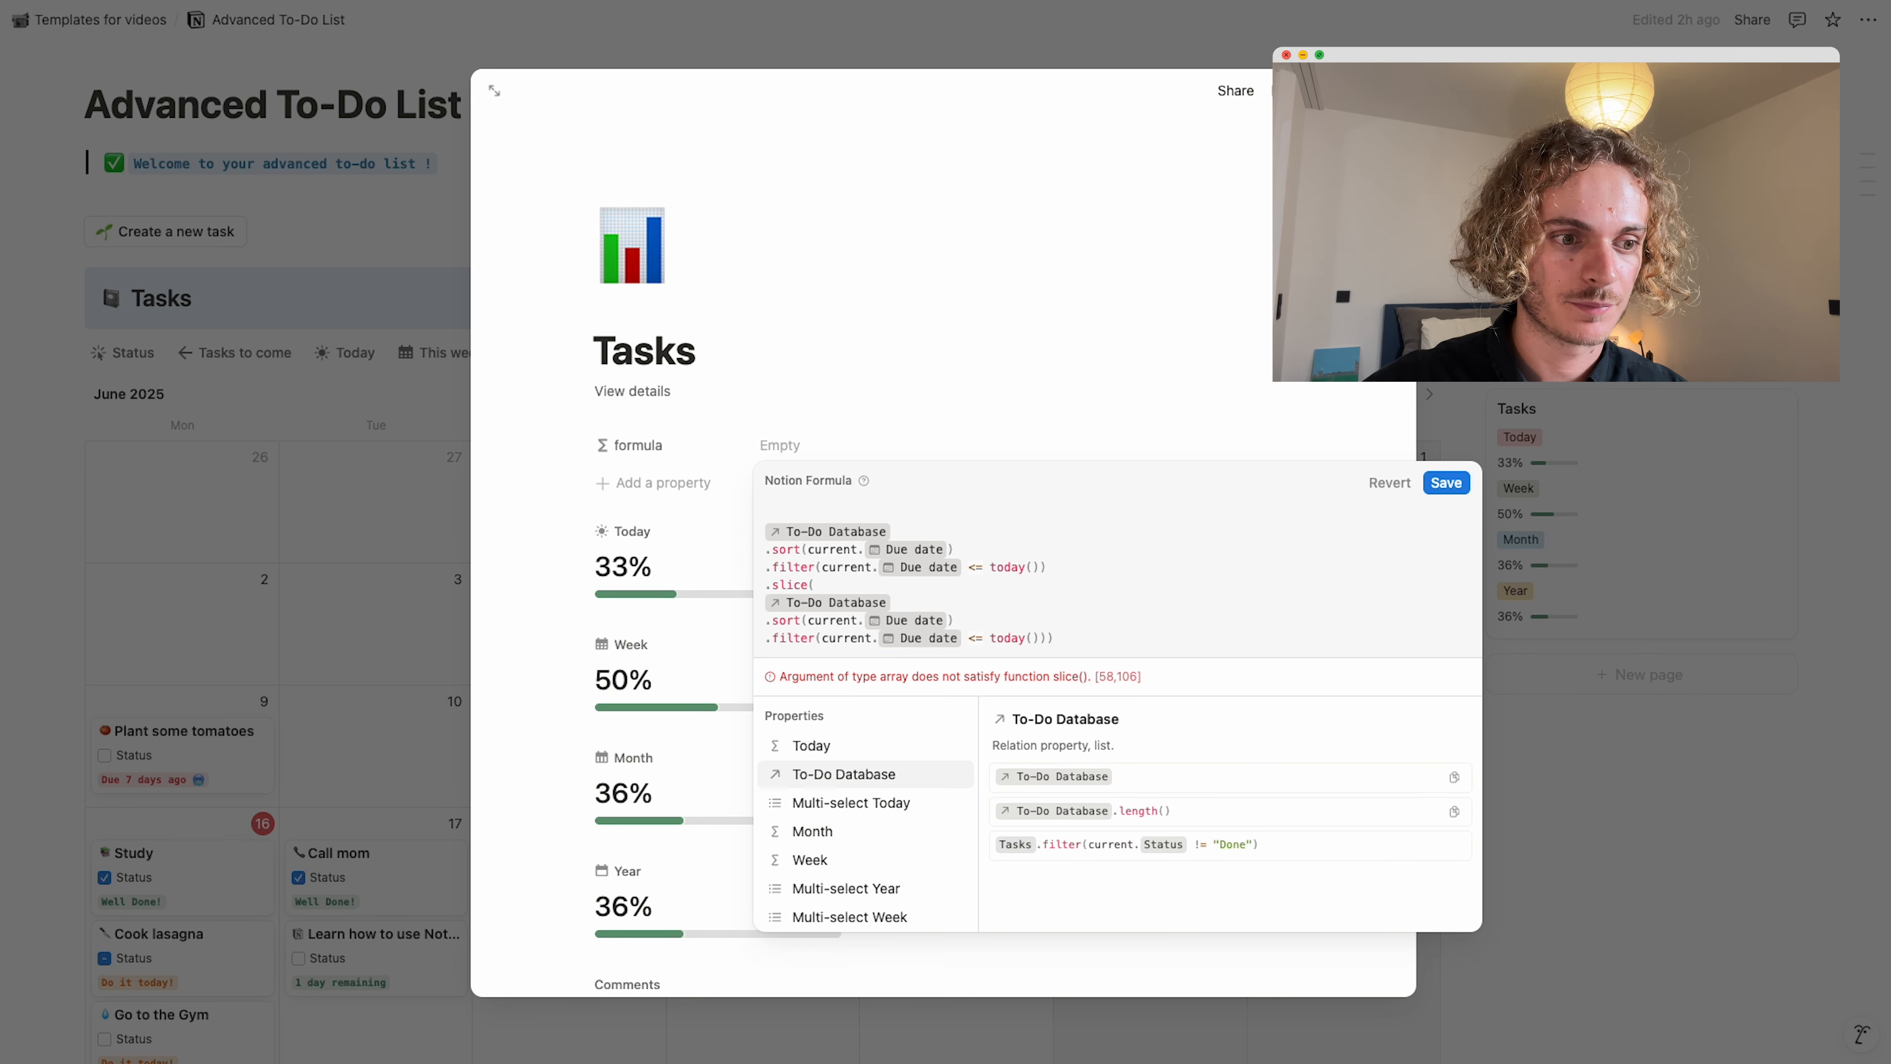
type("leng")
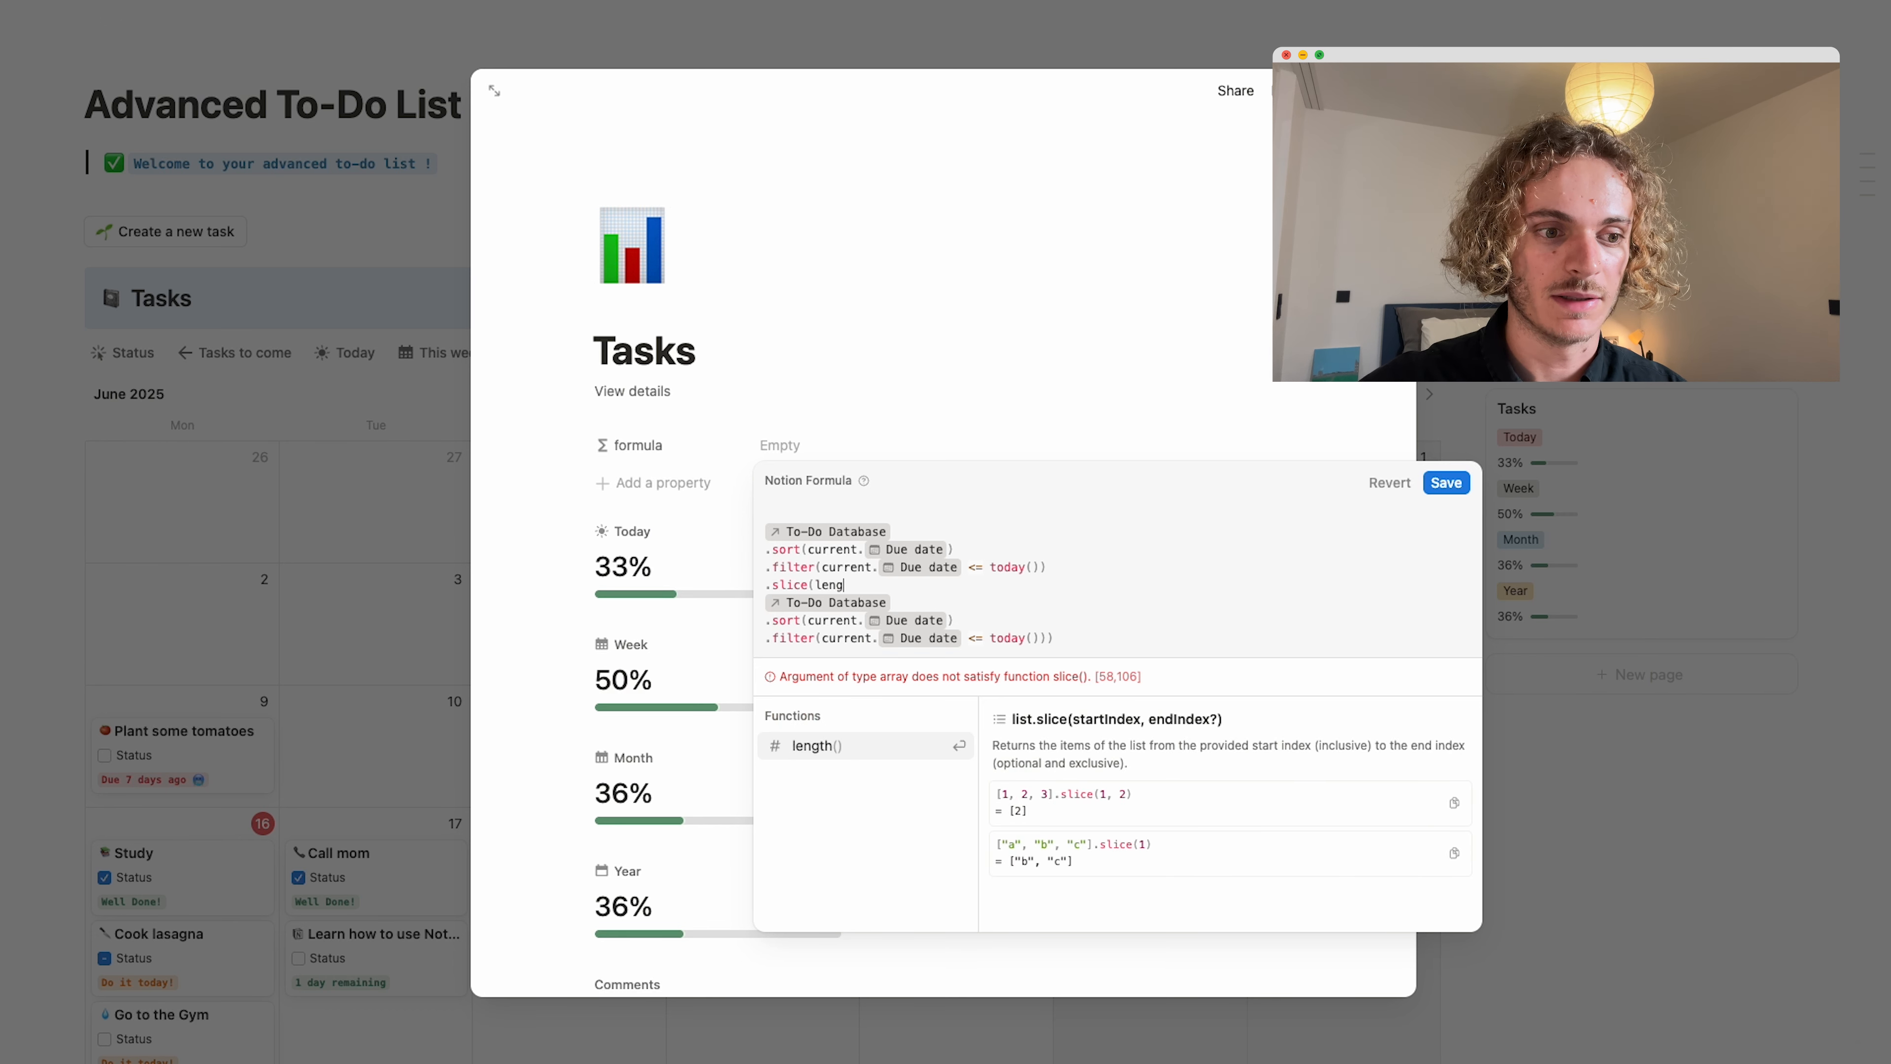
type("th(")
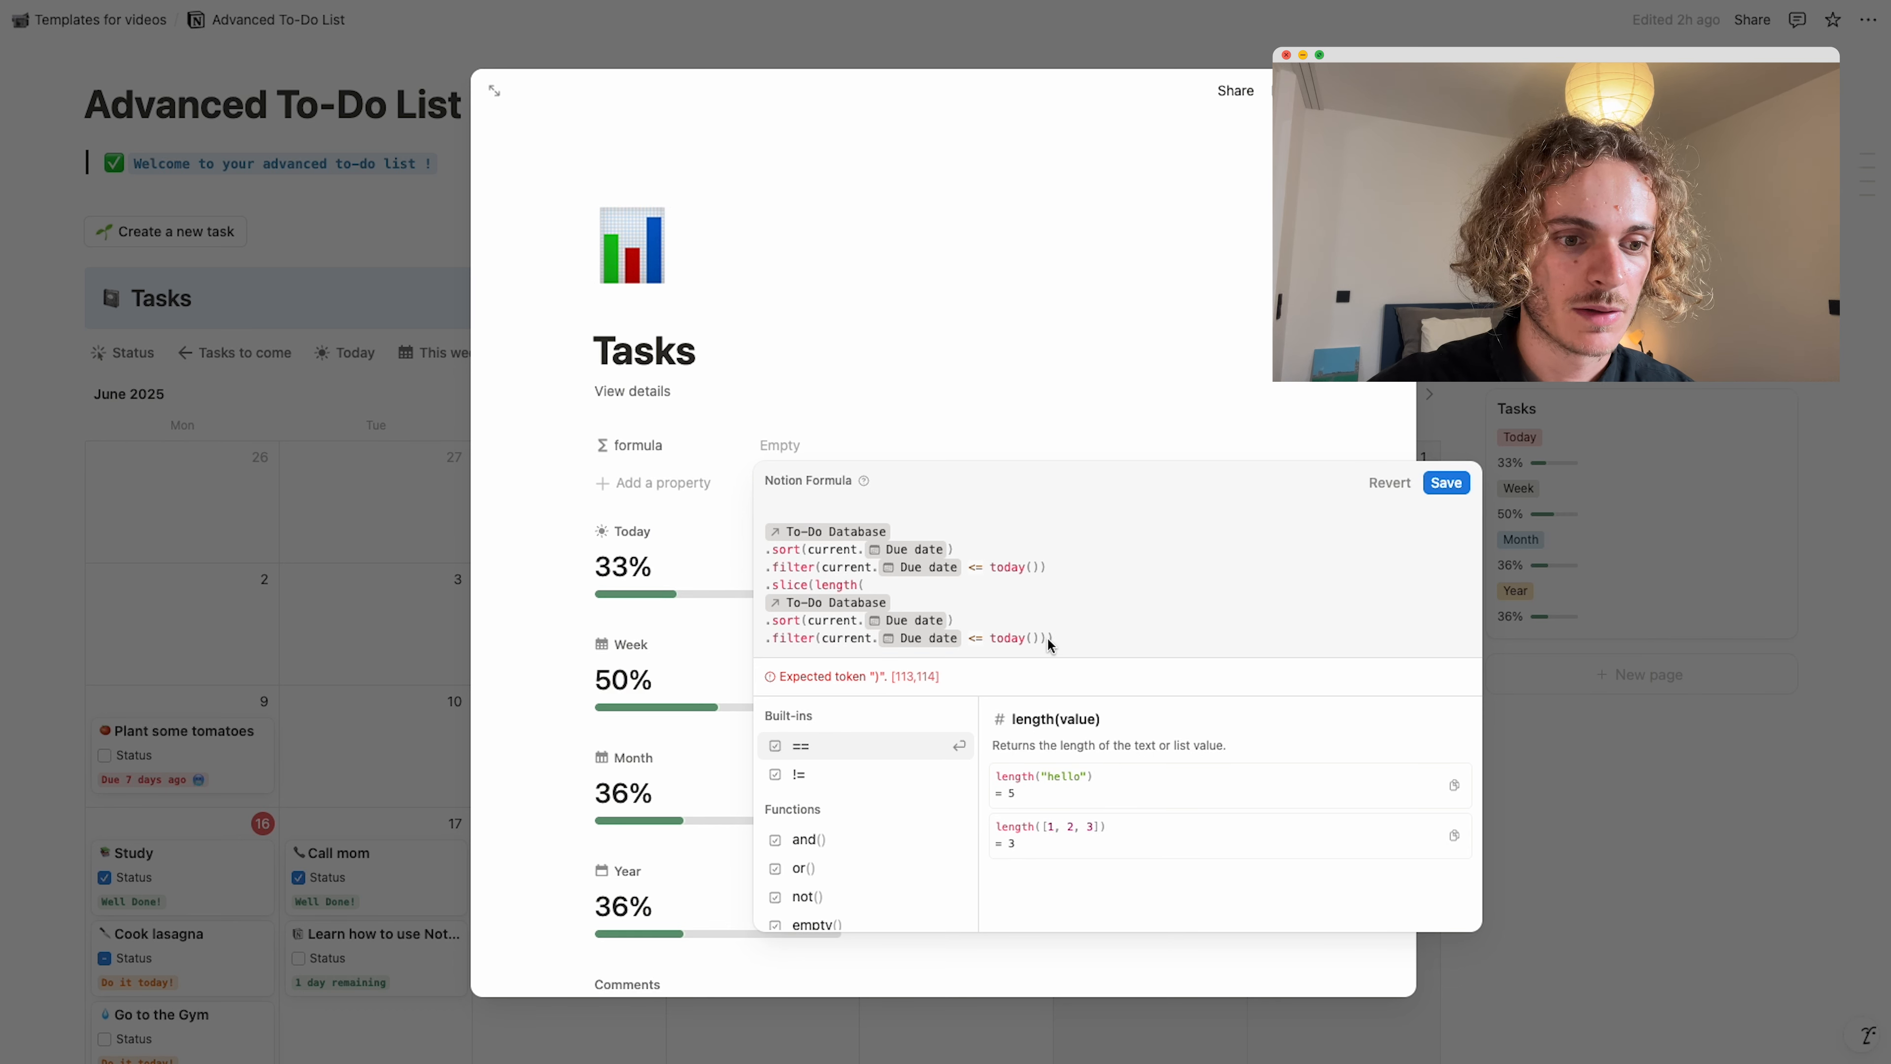
type(")) -")
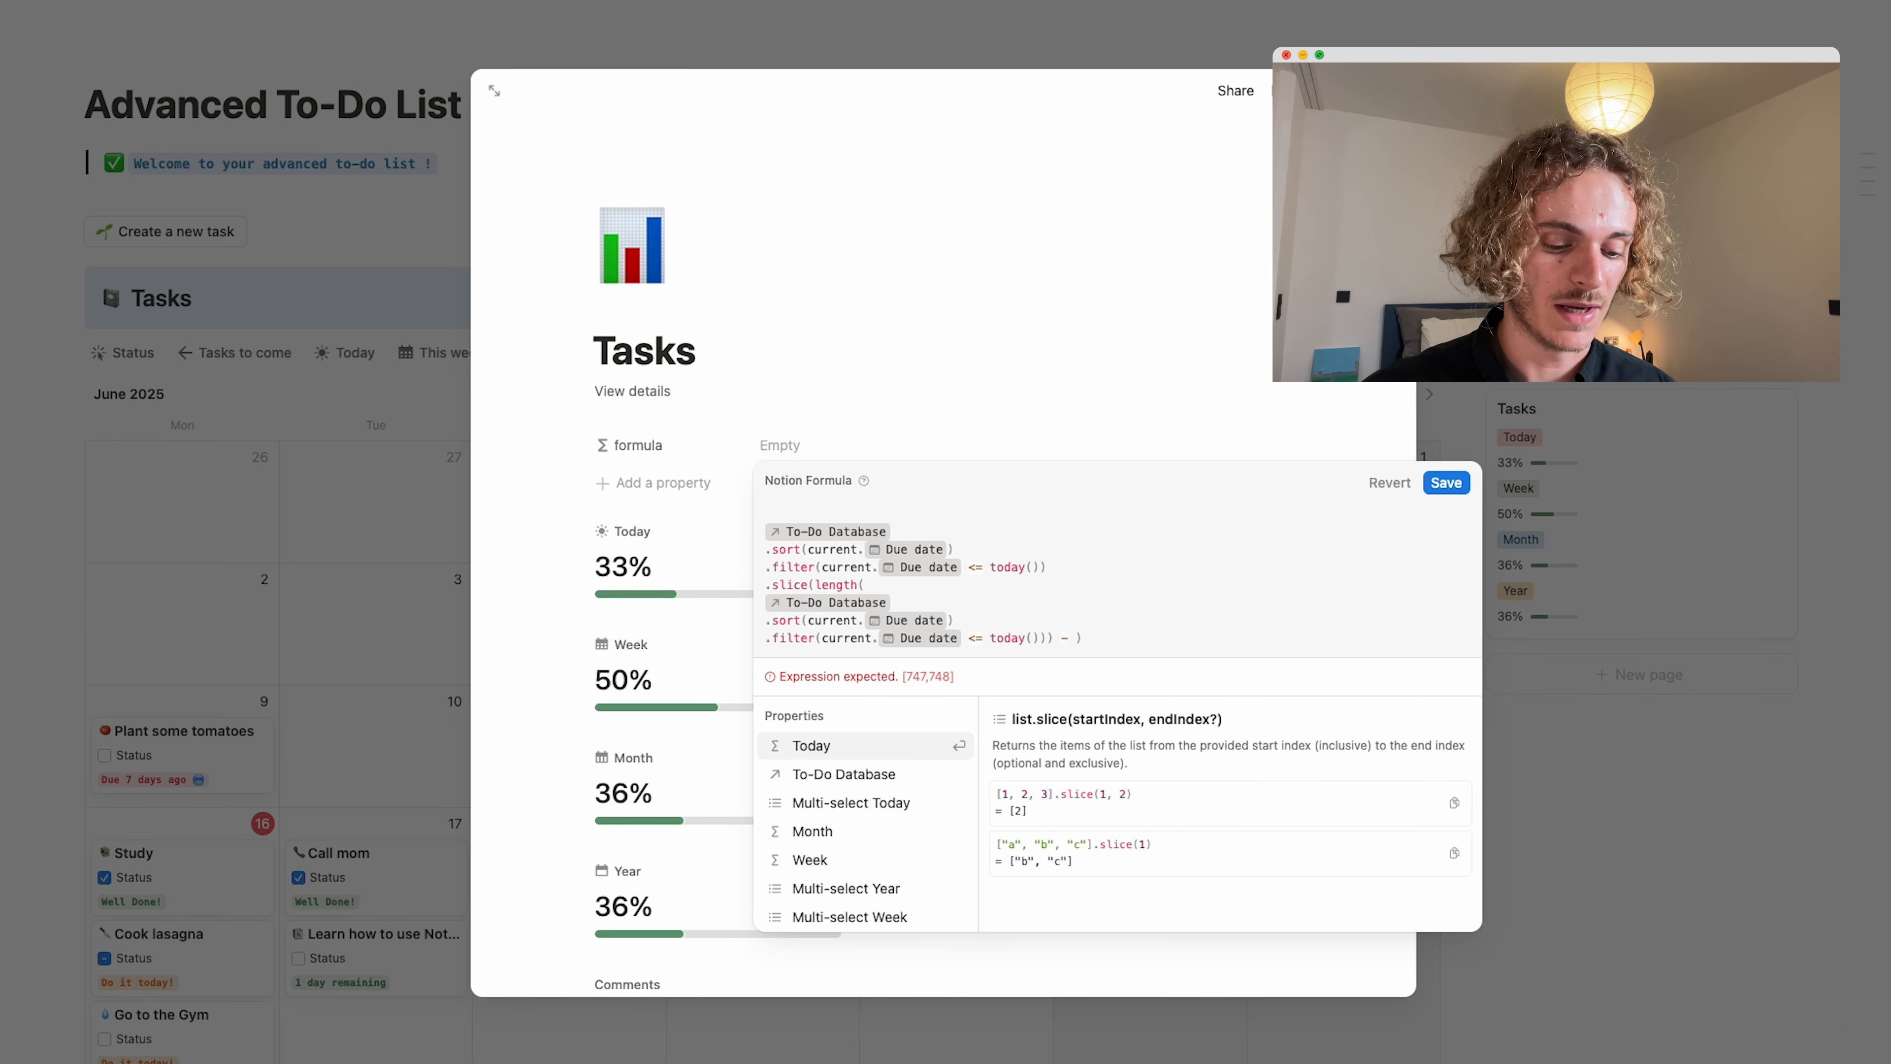
type("6")
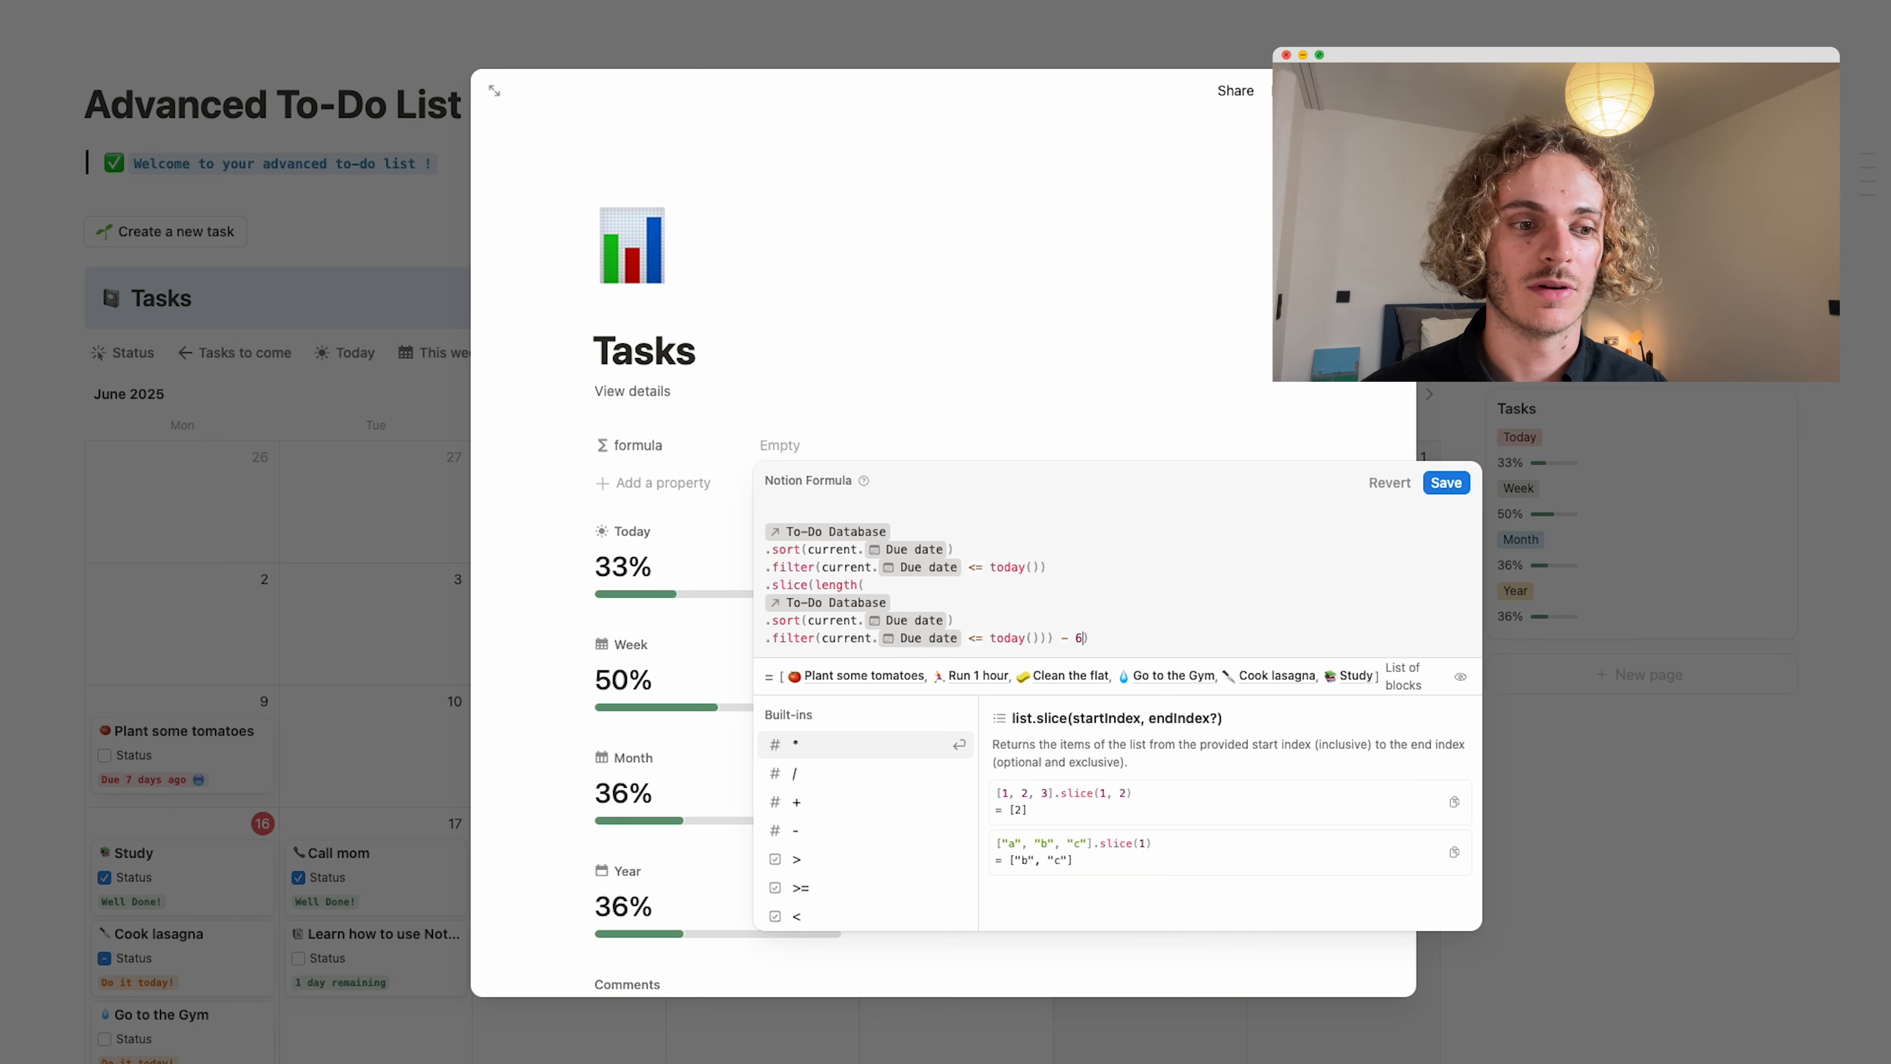
Add .map(current.Status) on a new line after the slice expression.
left_click(1101, 635)
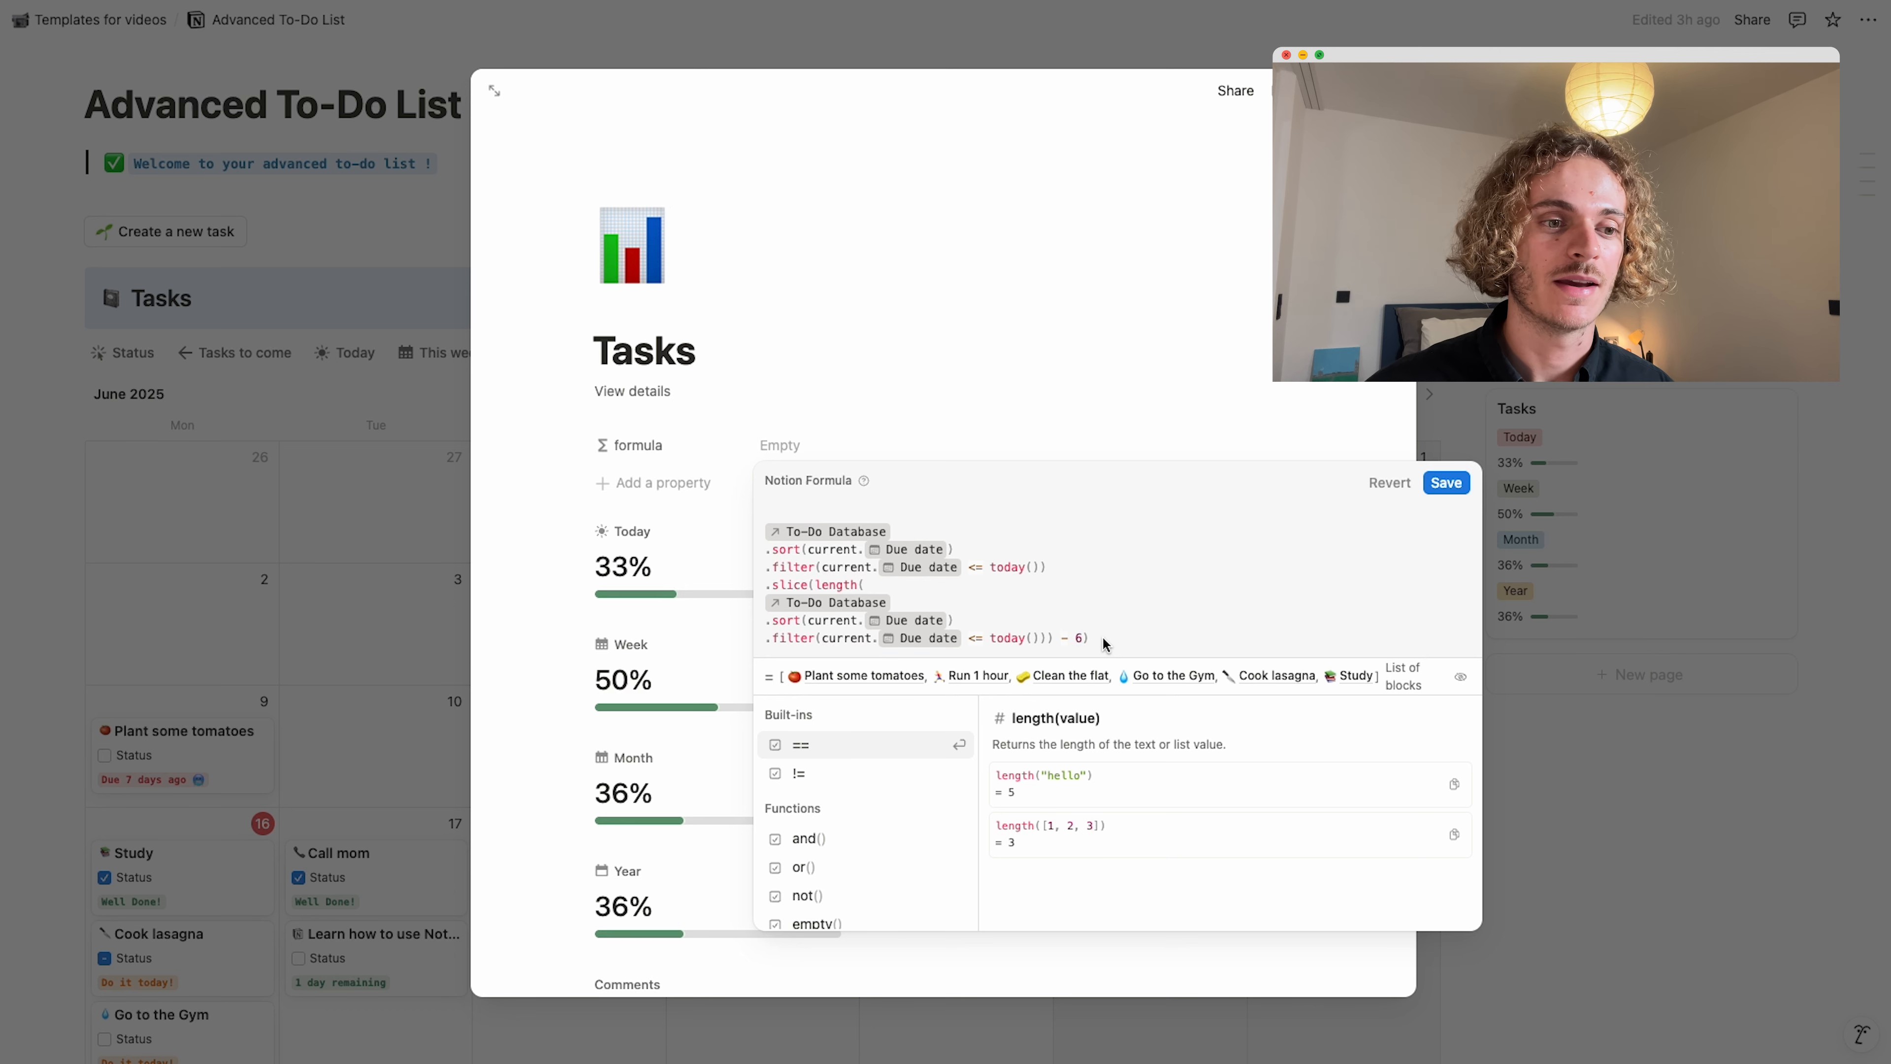
left_click(764, 522)
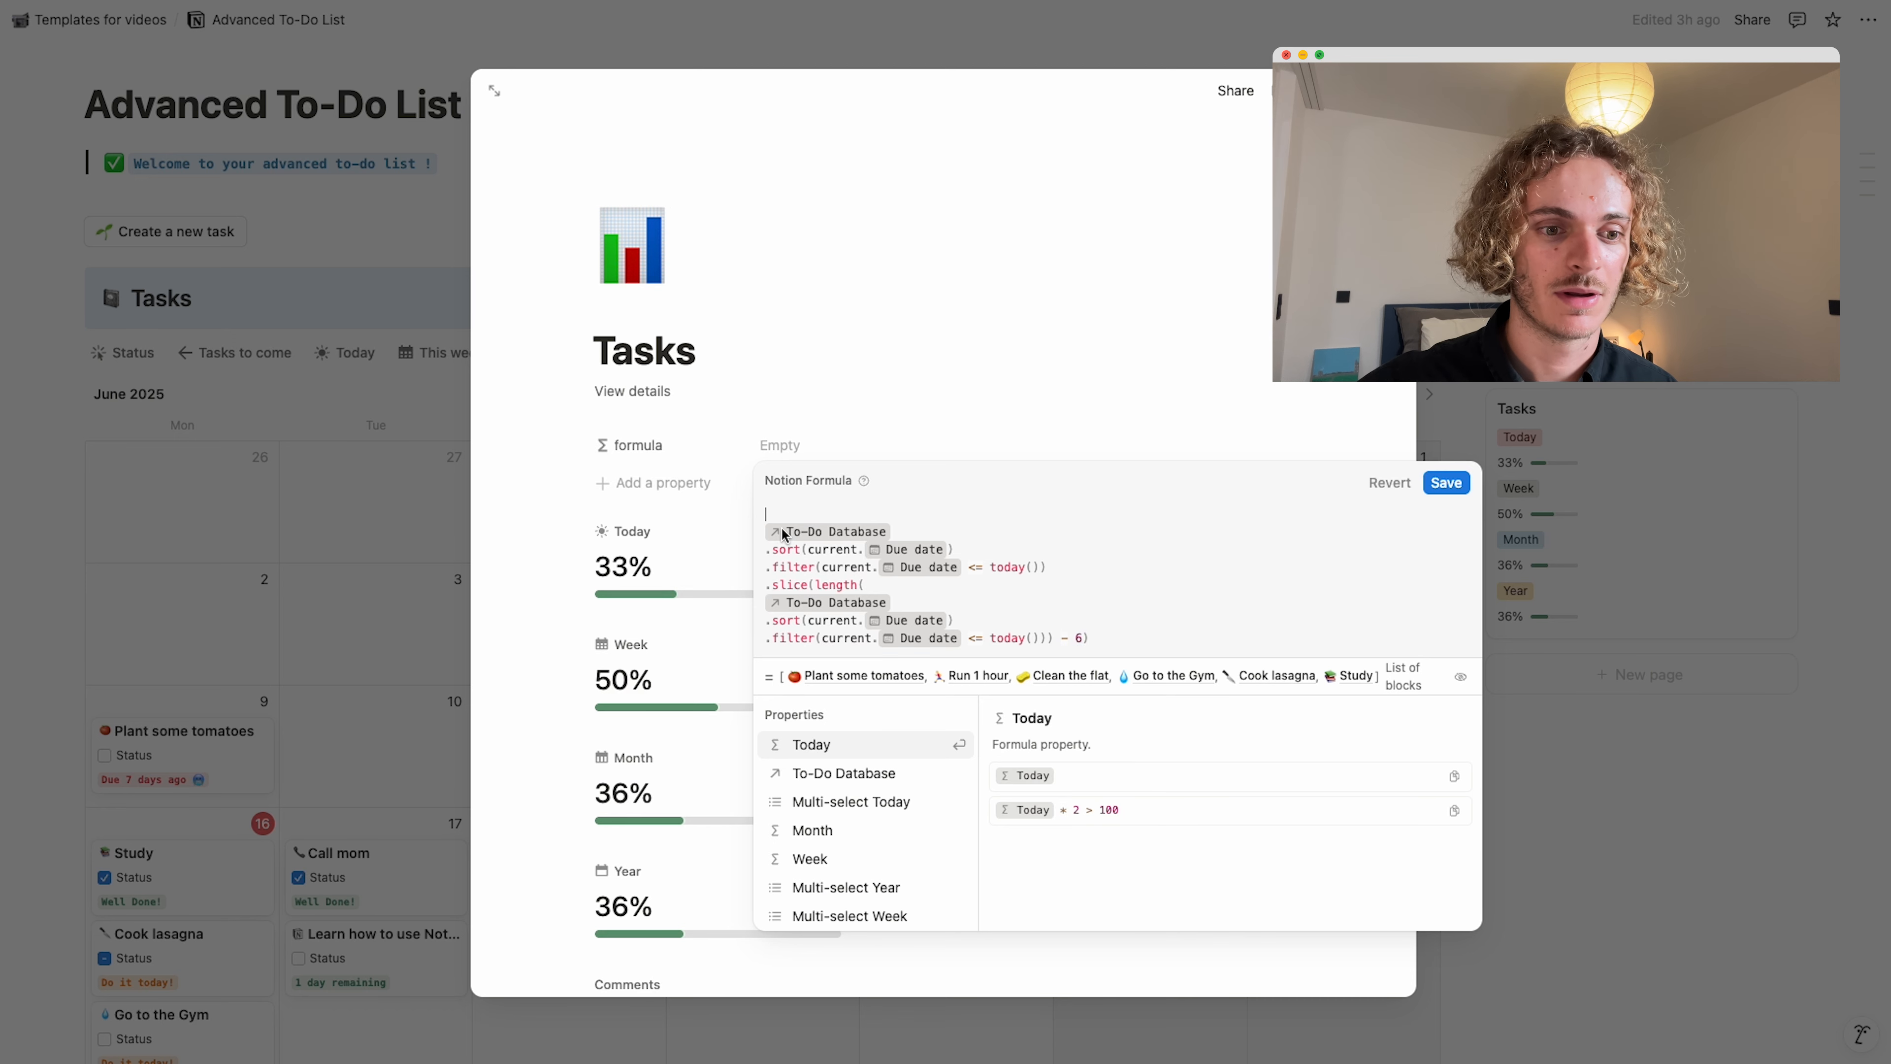
left_click(1104, 642)
key("shift+Return")
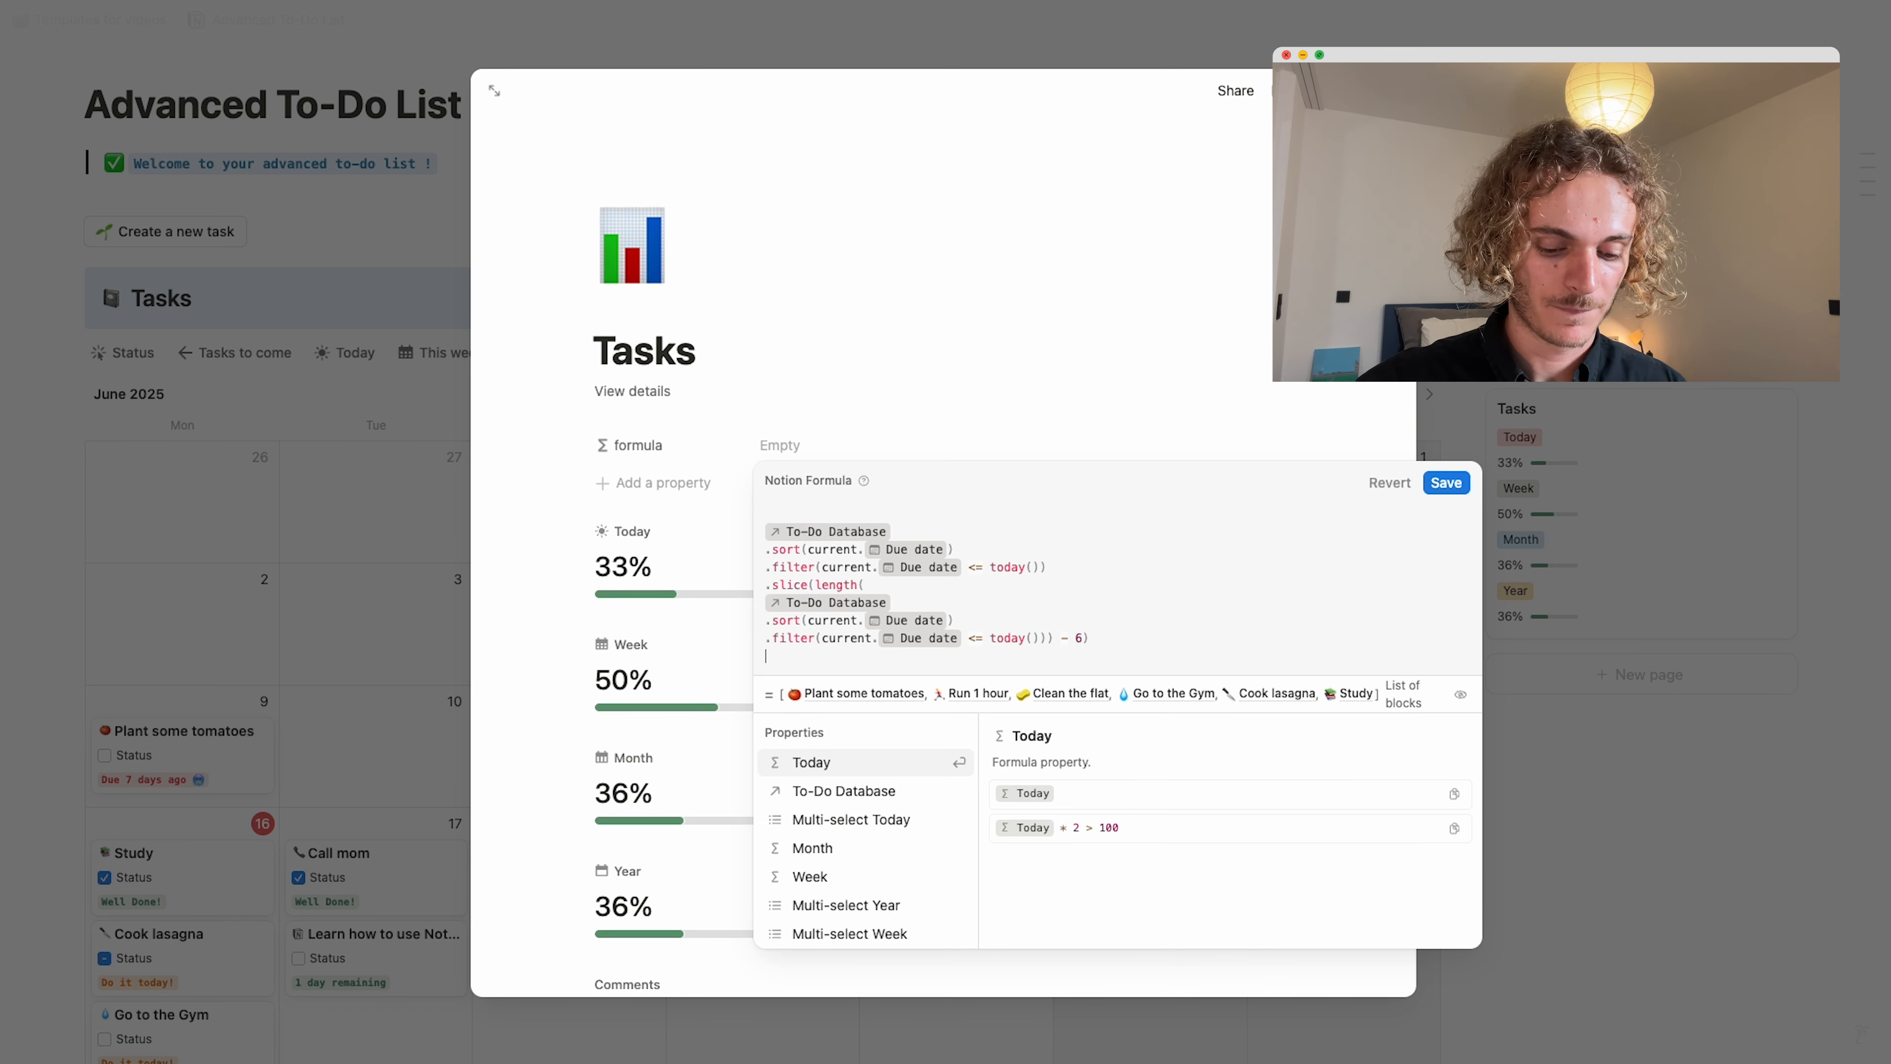
type(".map")
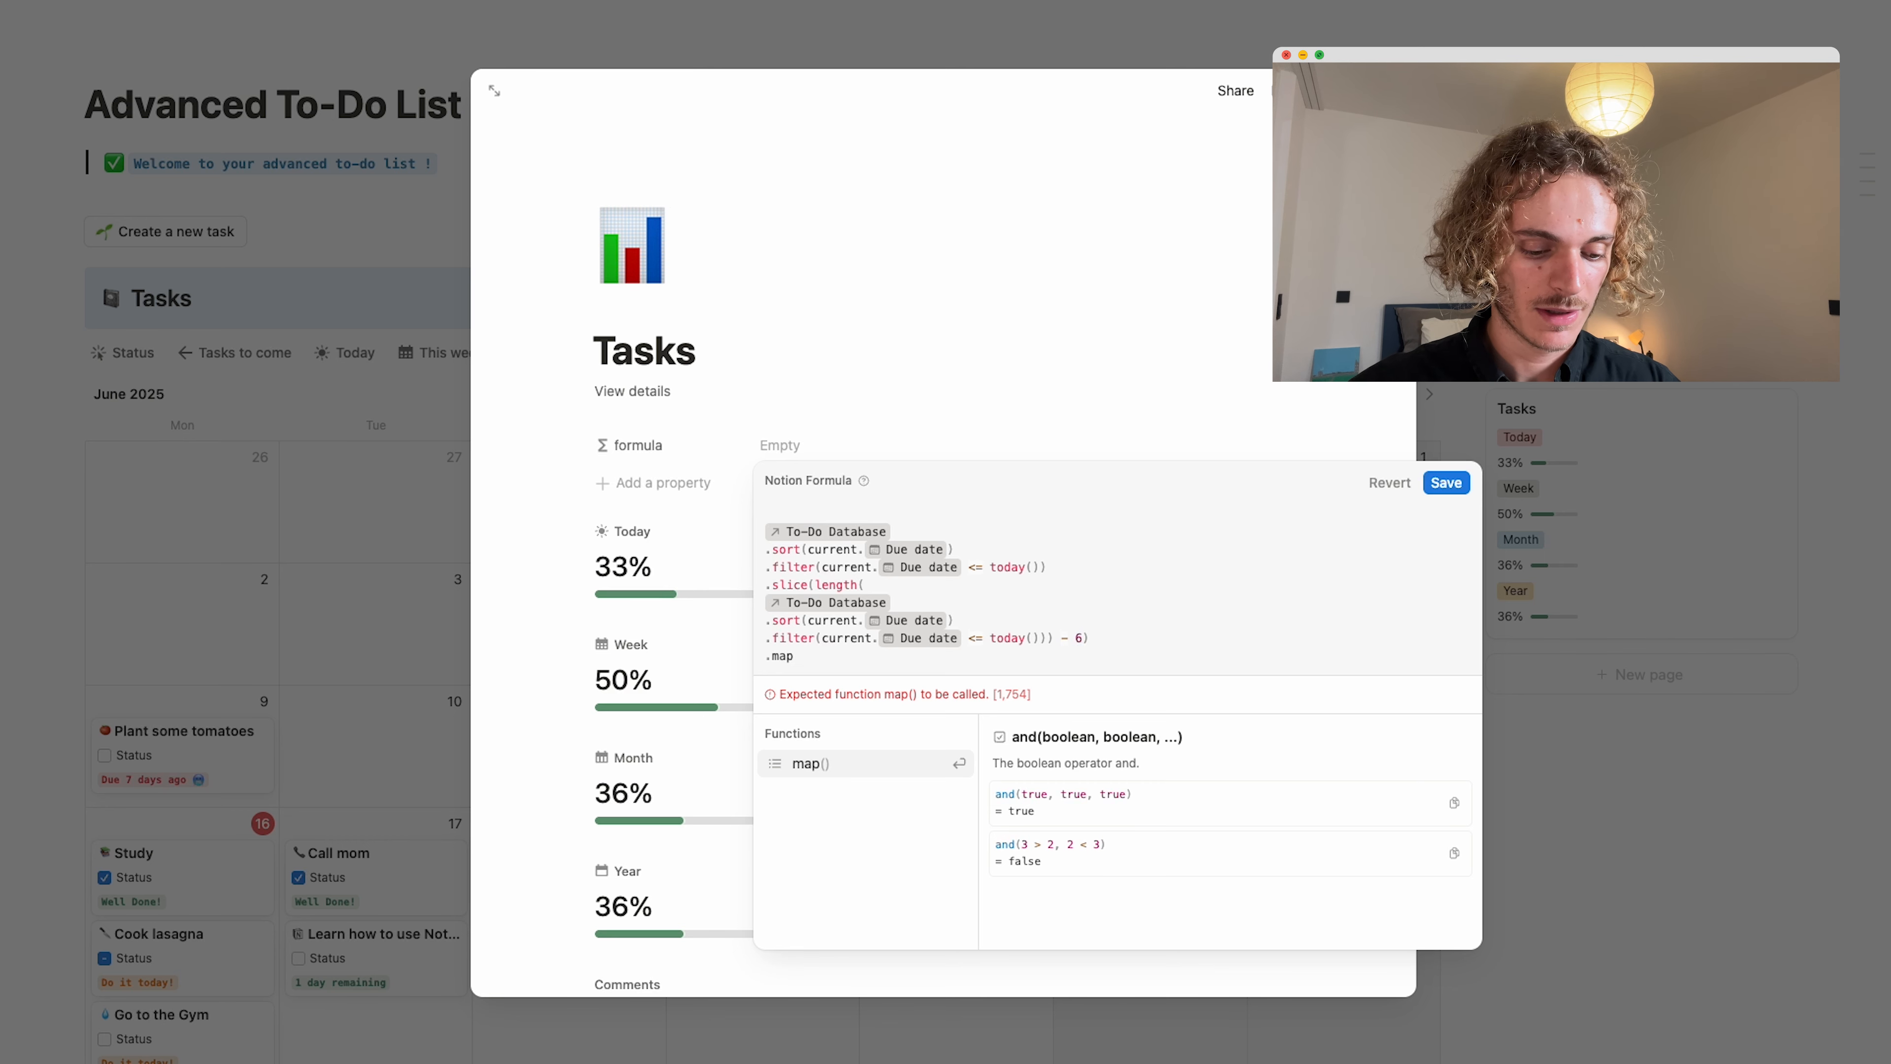
key("Return")
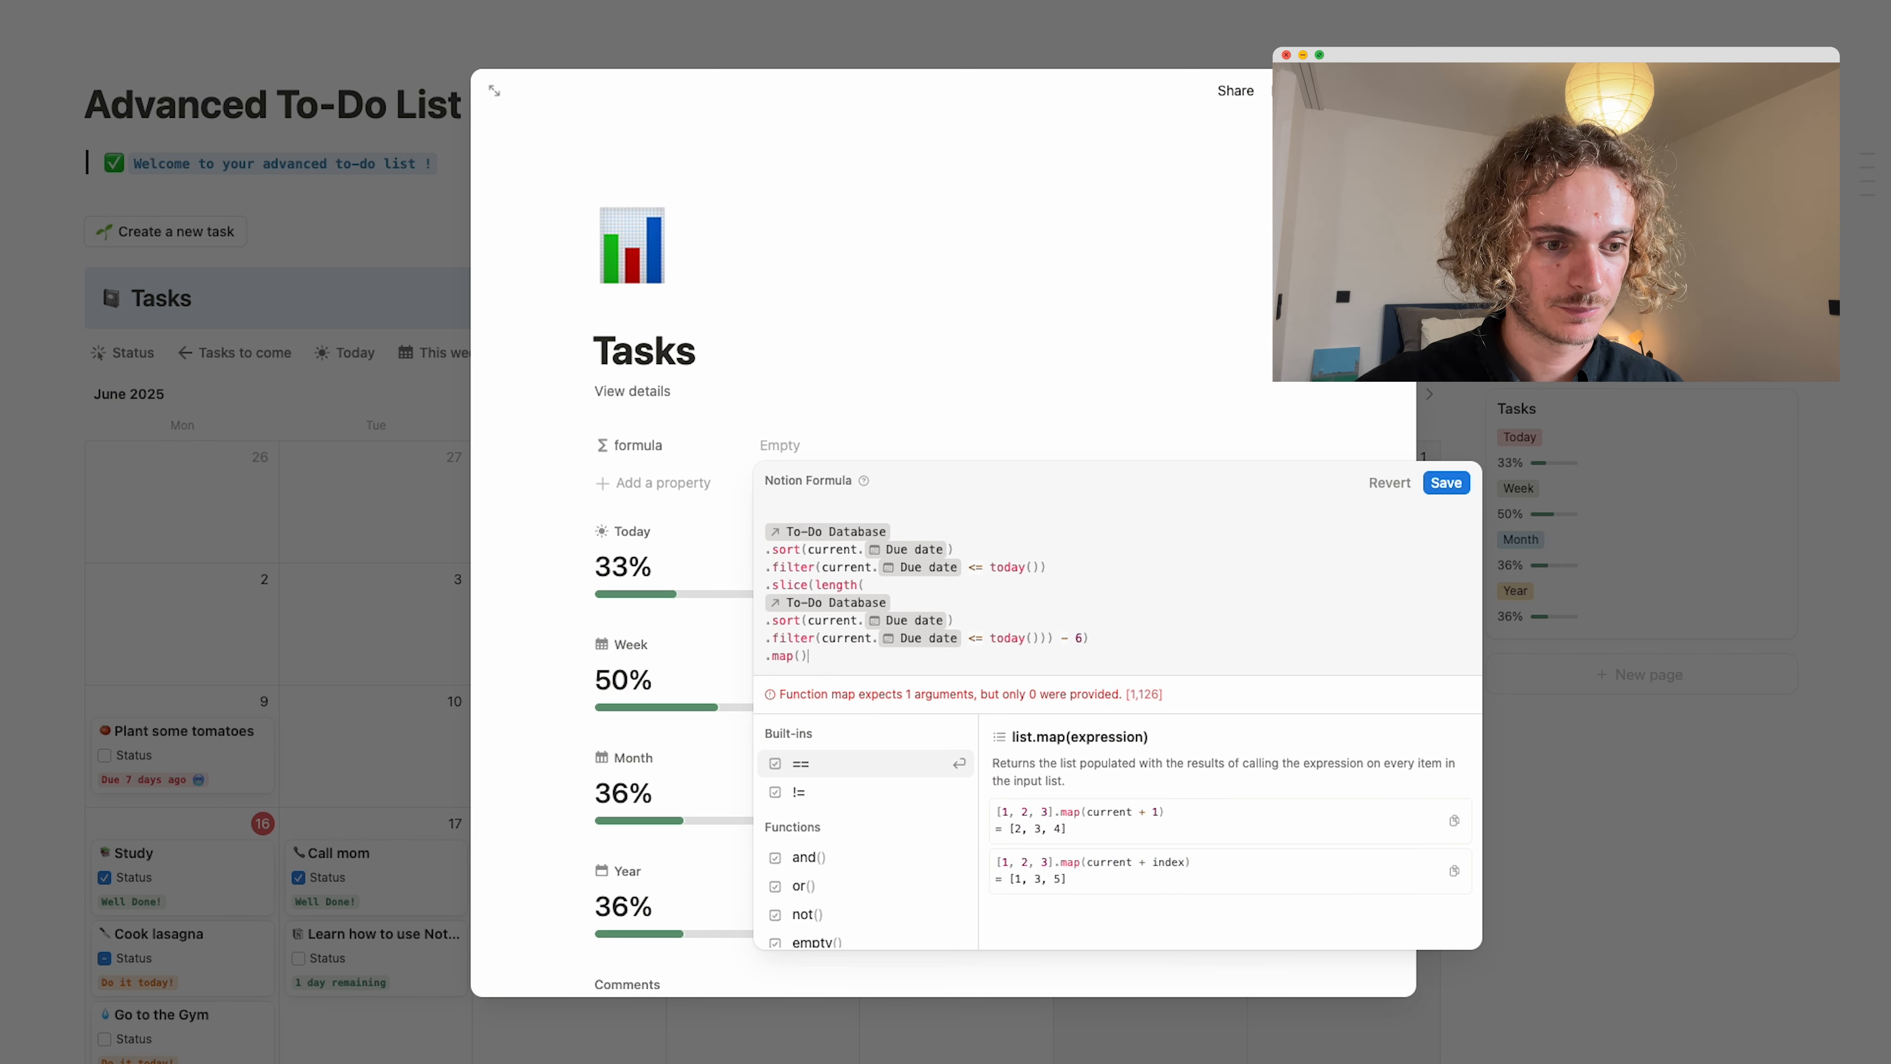
key("Left")
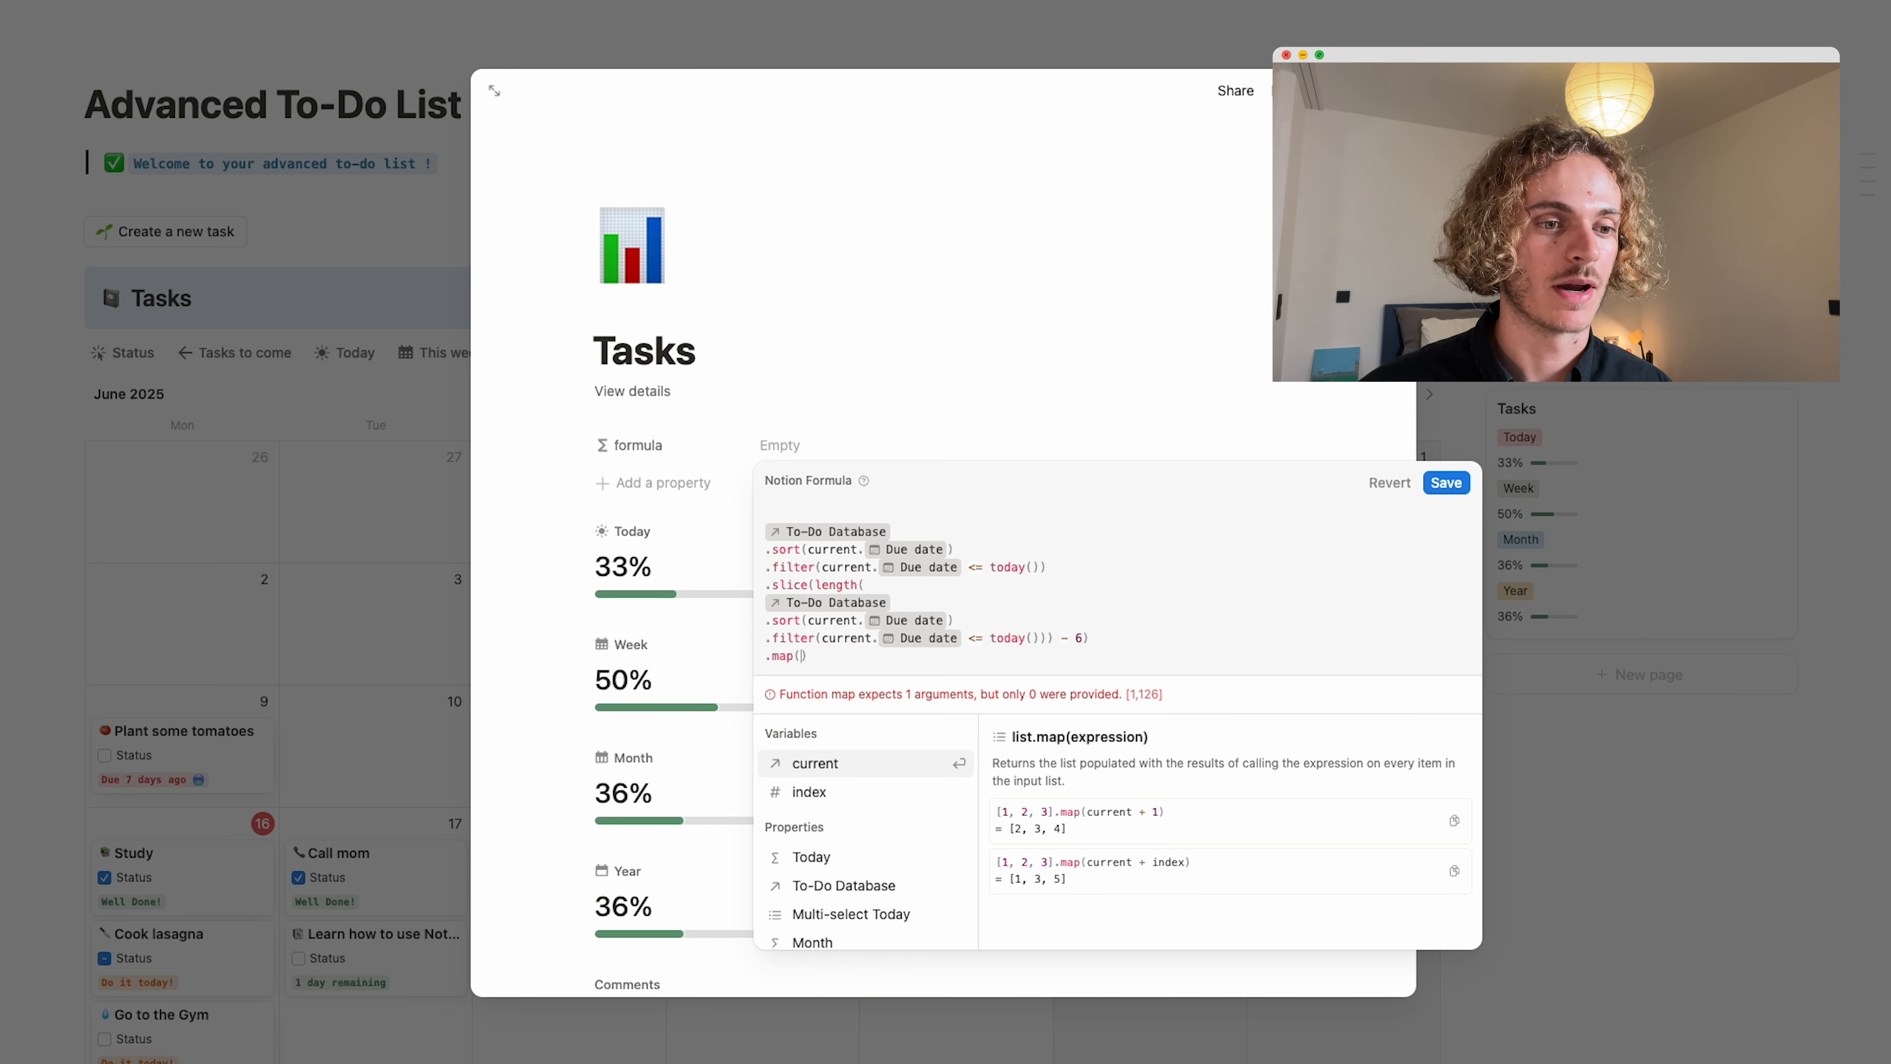
type("current")
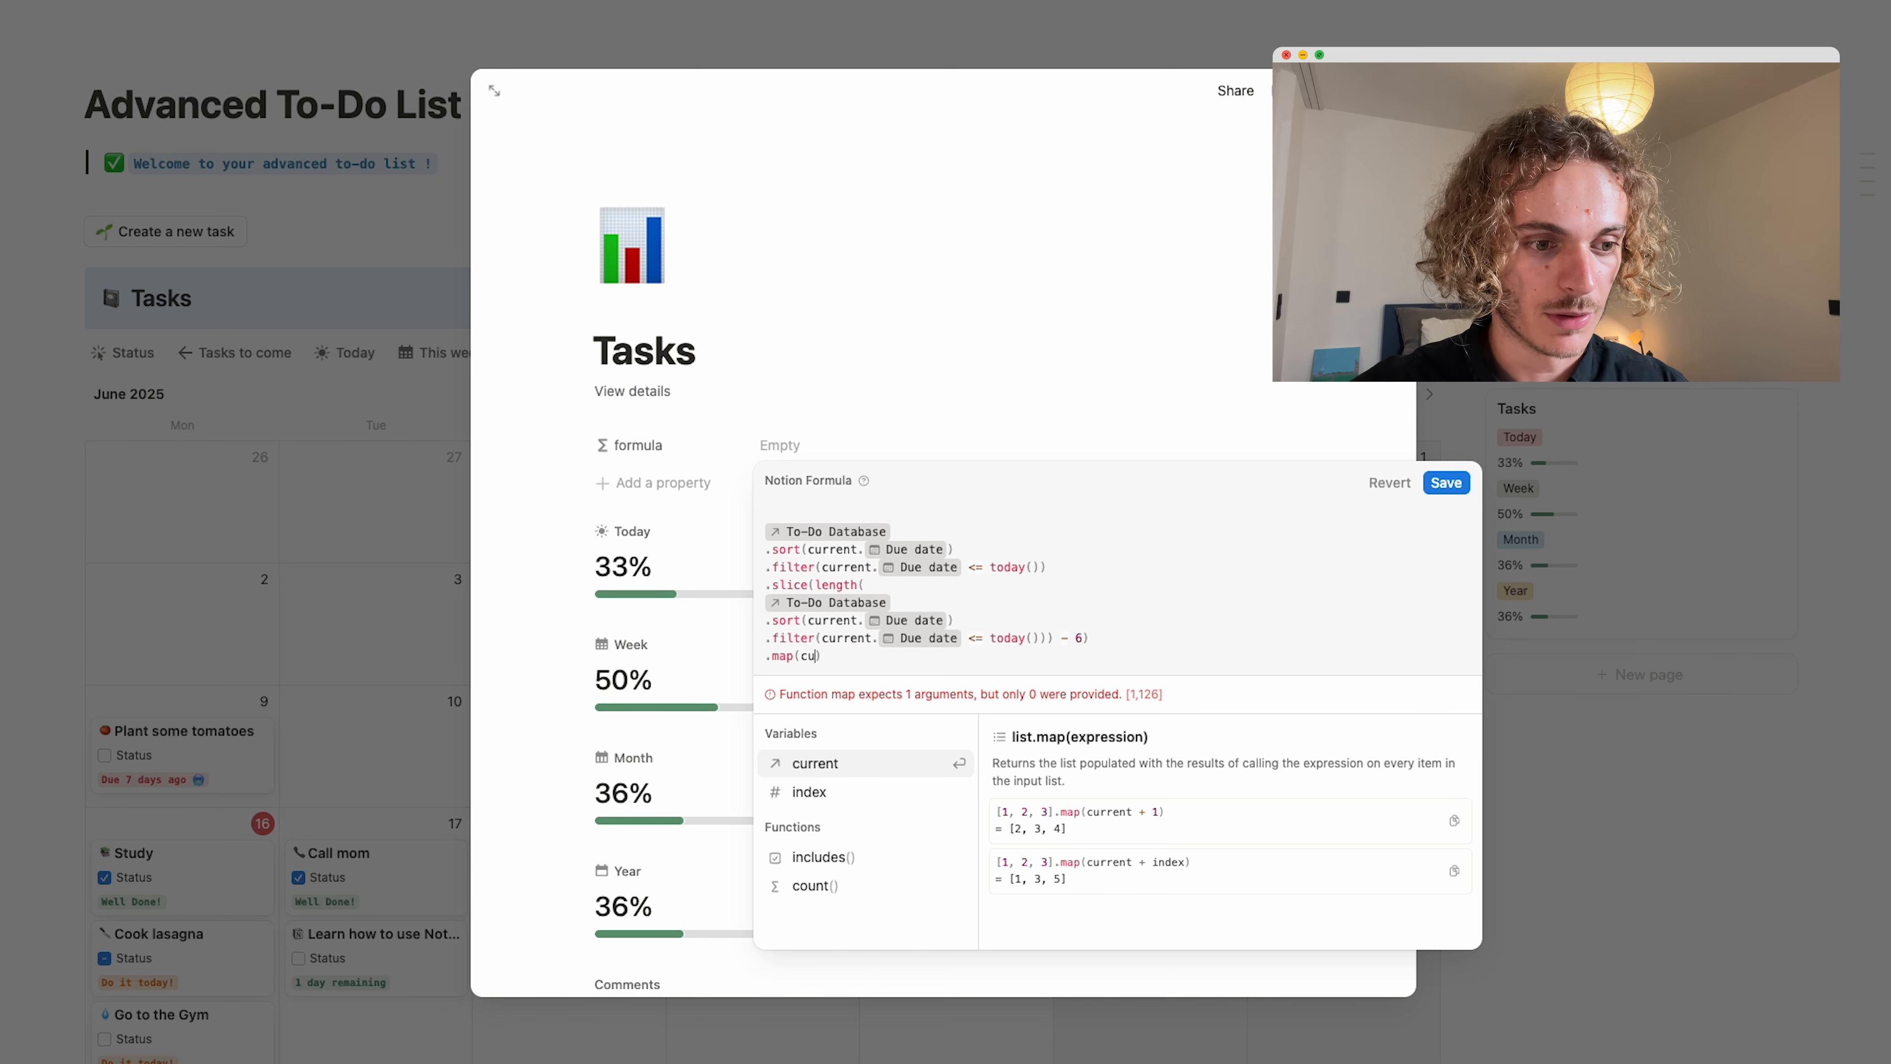
type(".")
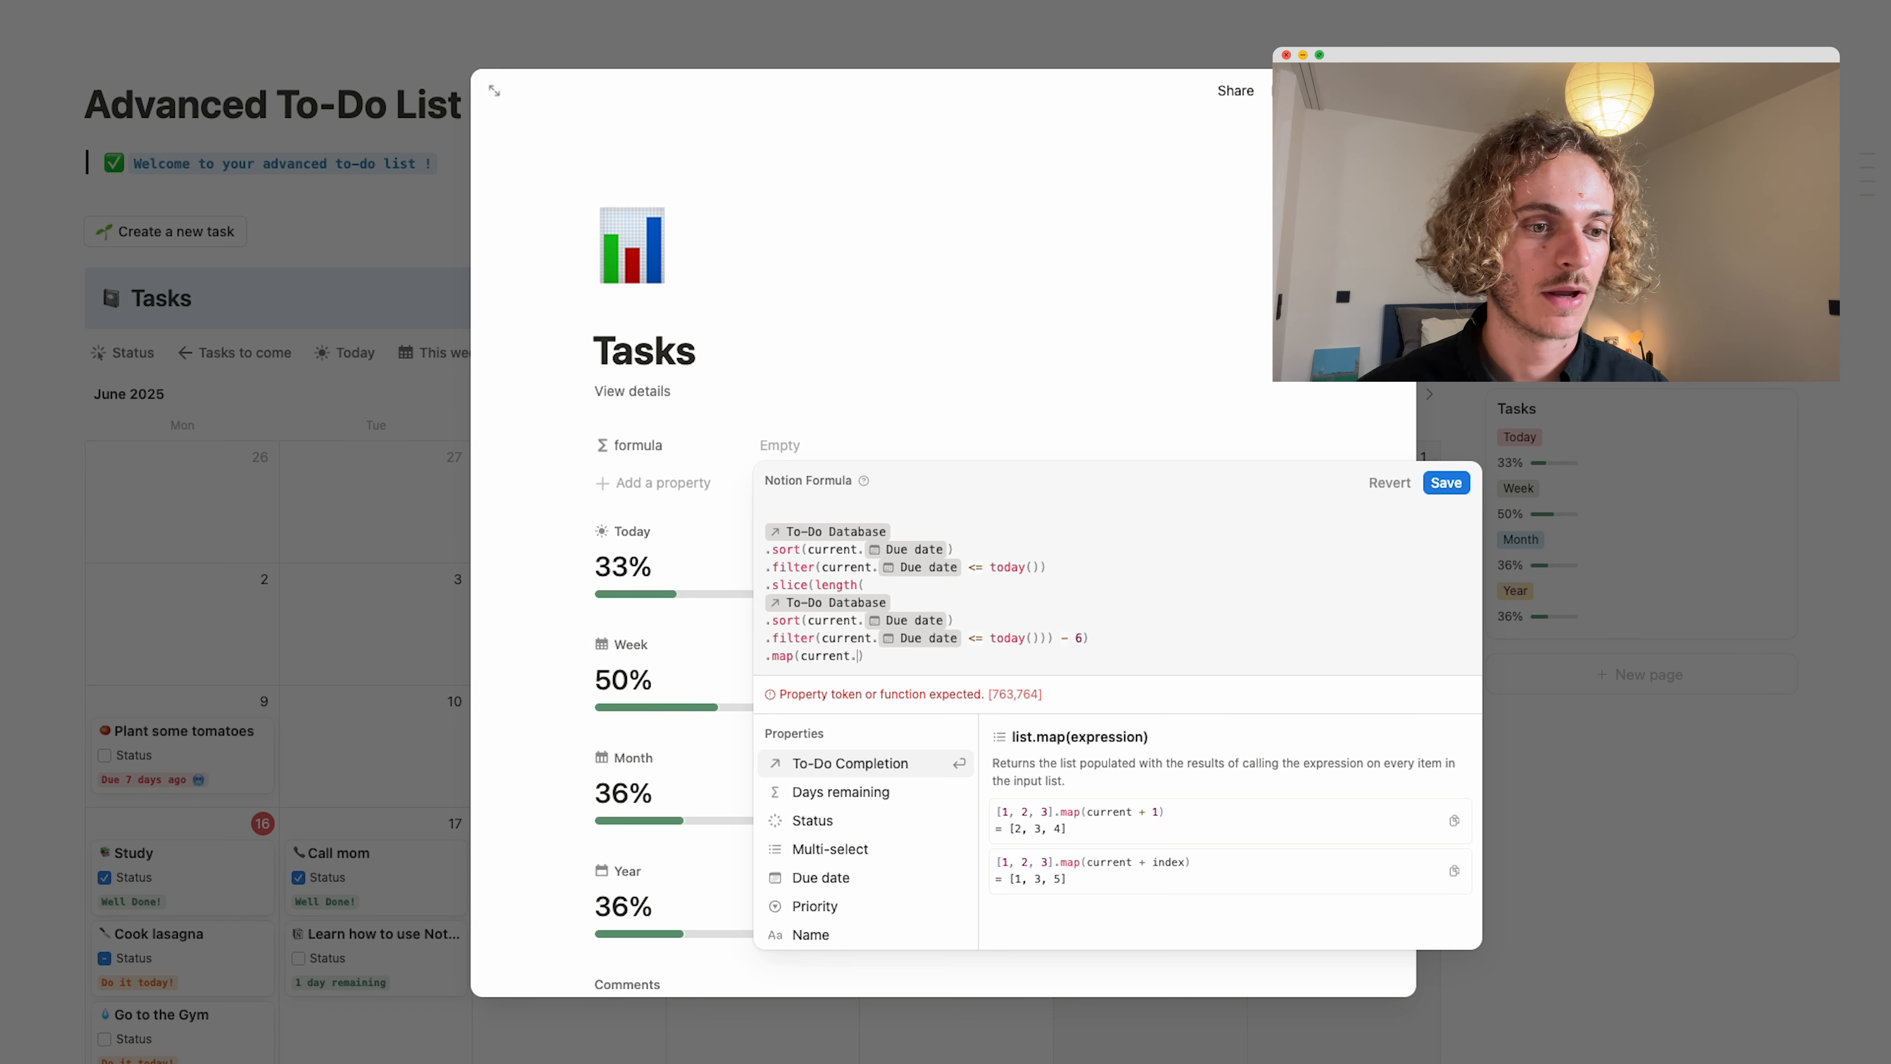
type(" stat")
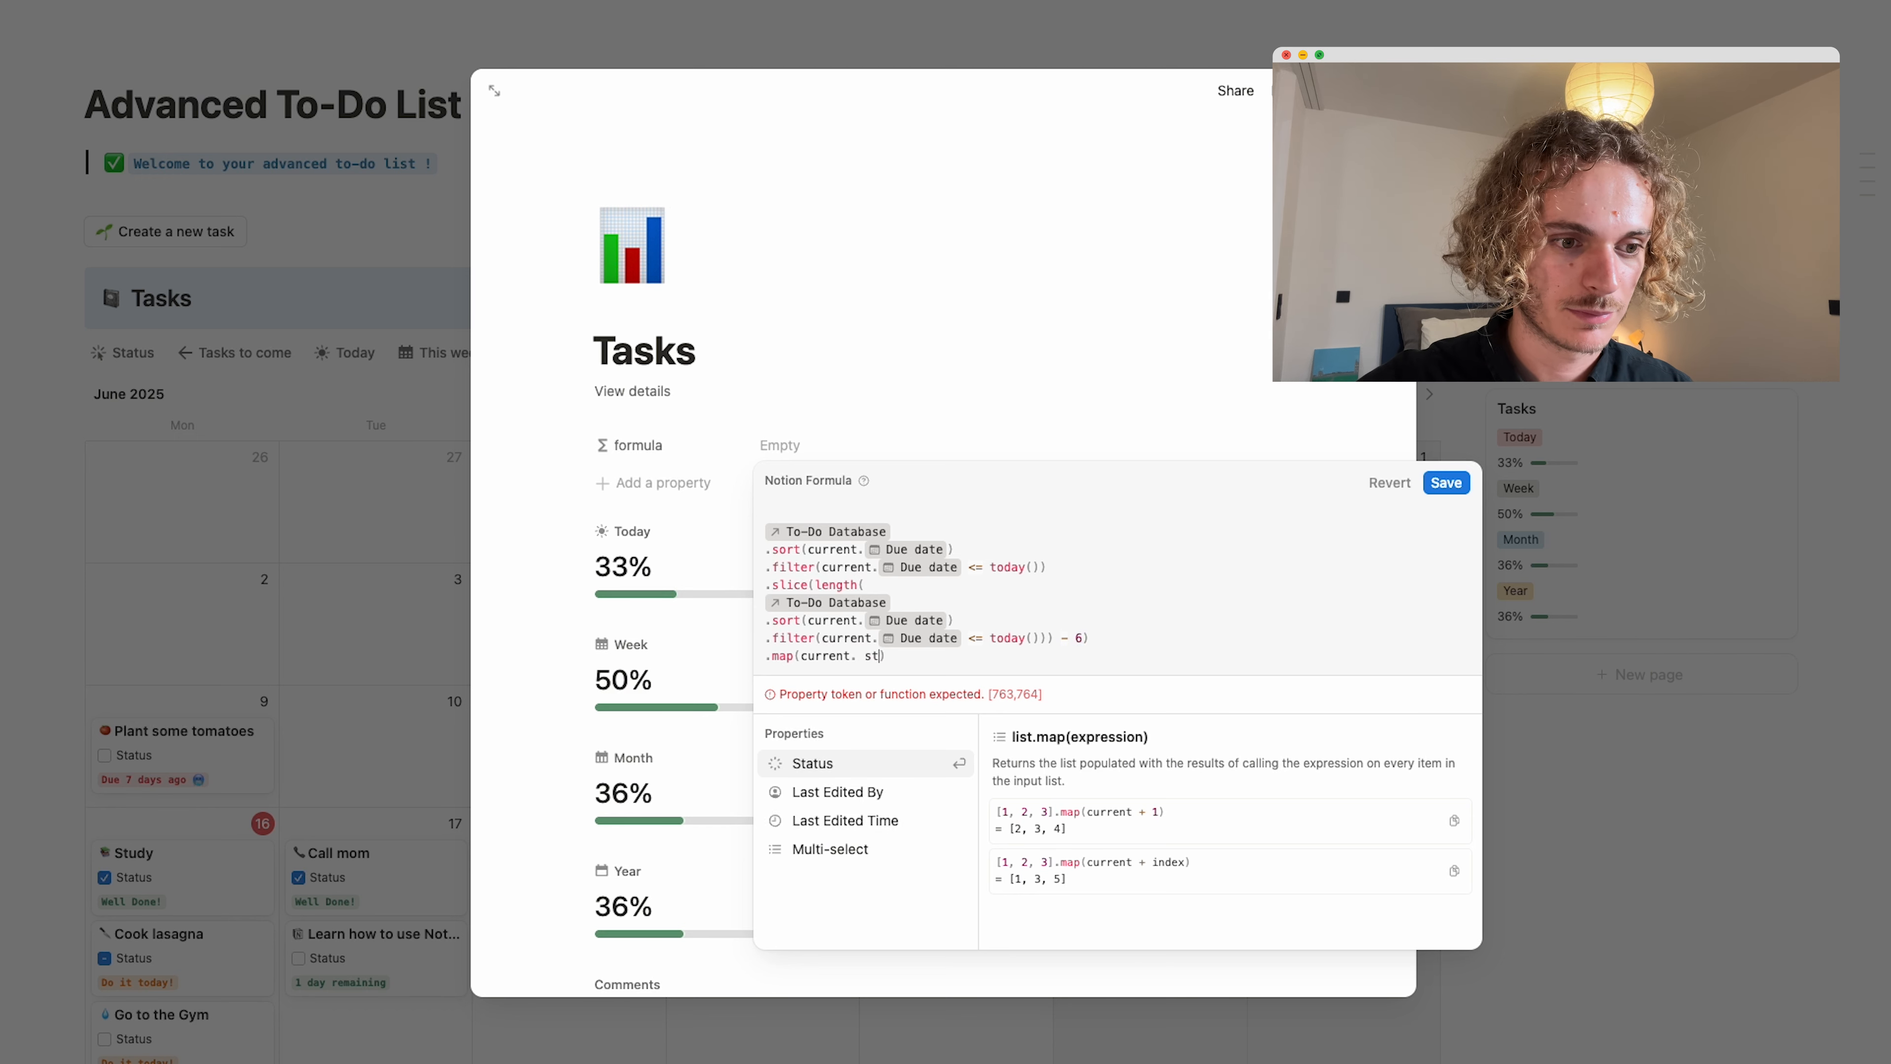
left_click(859, 762)
key("BackSpace")
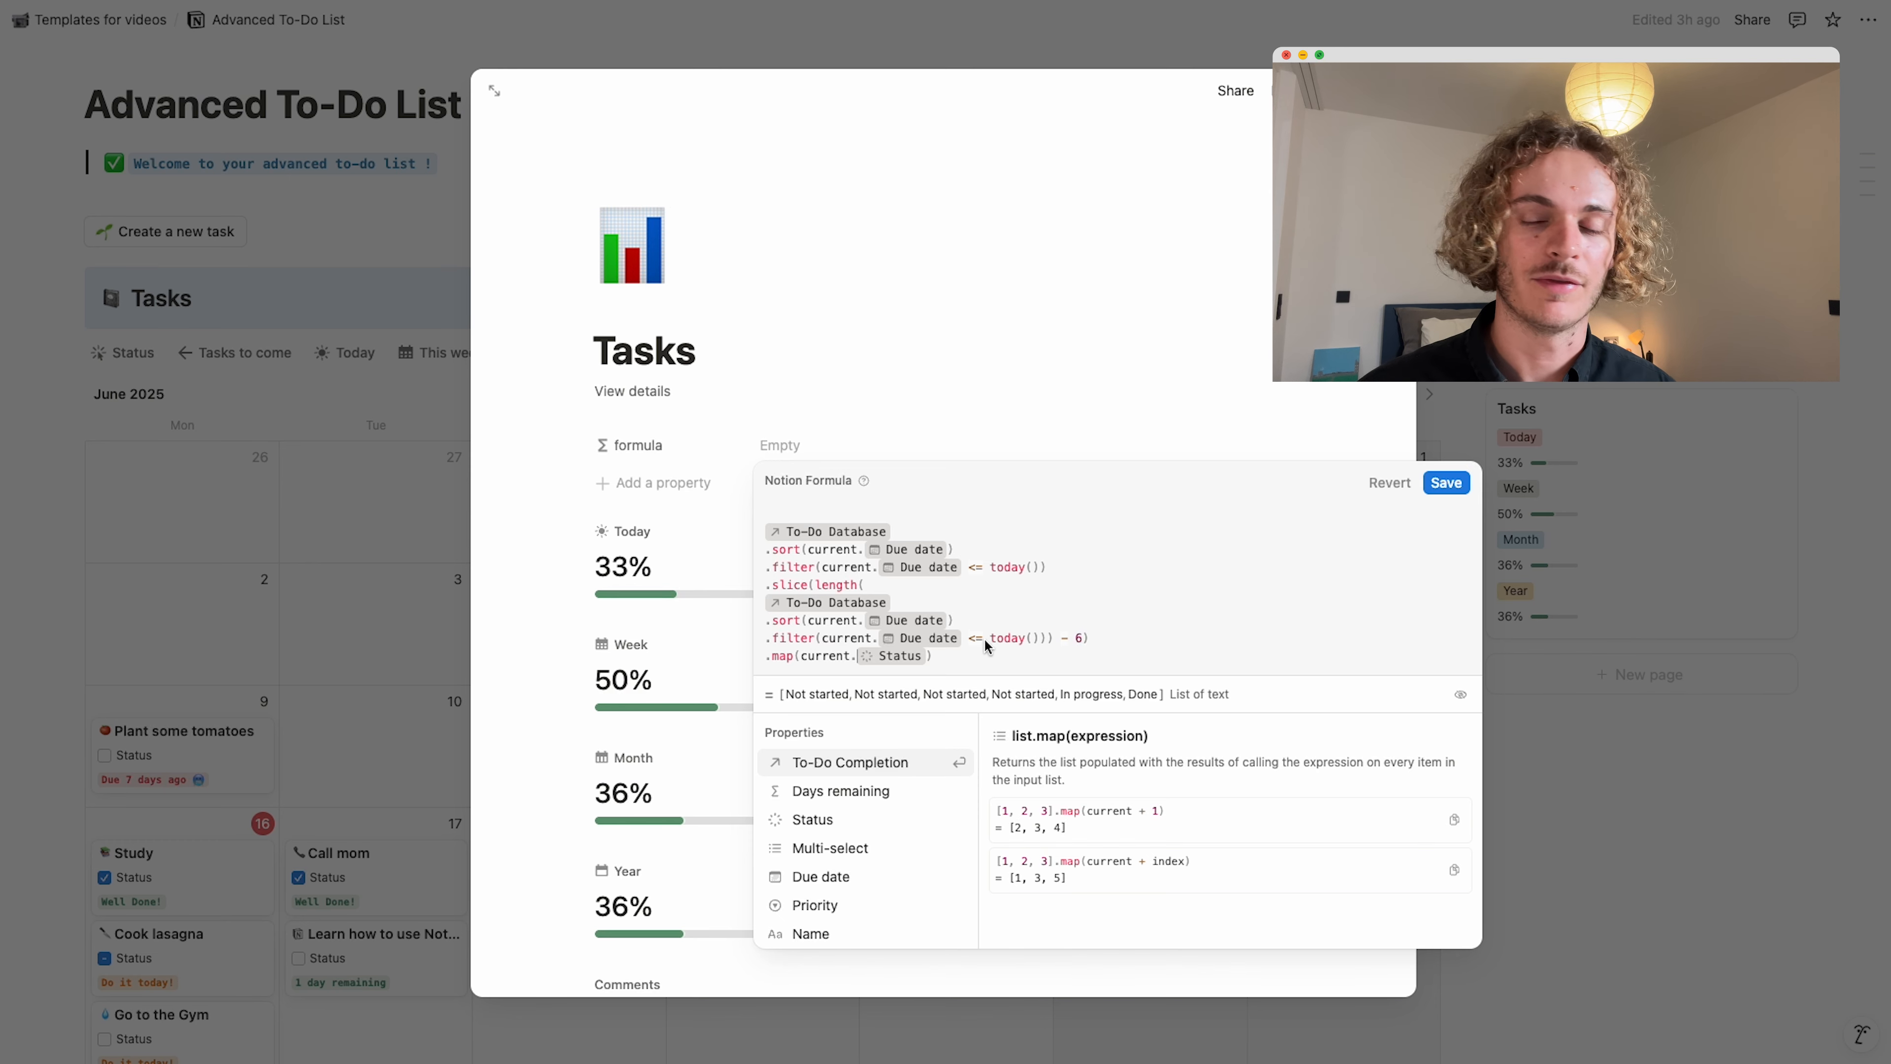
Insert .filter(current) on a new line between the slice expression and .map(current.Status).
left_click(941, 660)
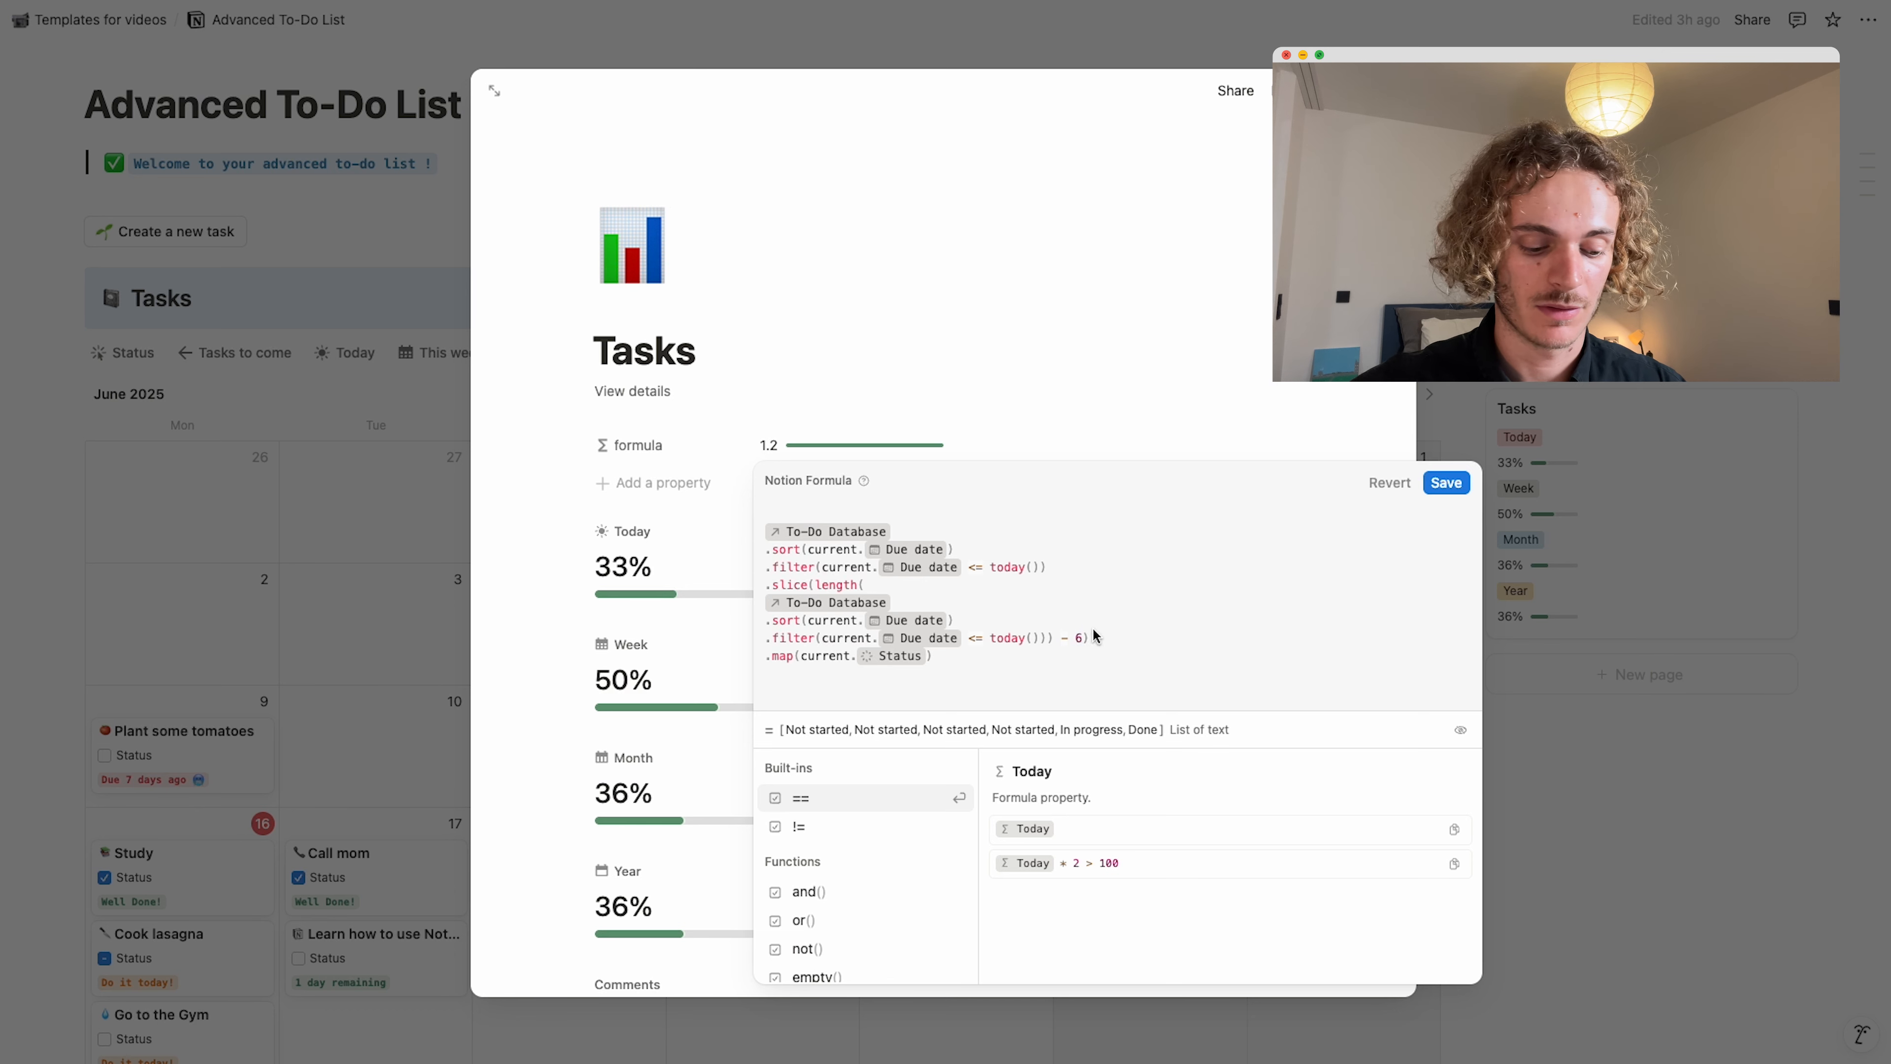
key("shift+Return")
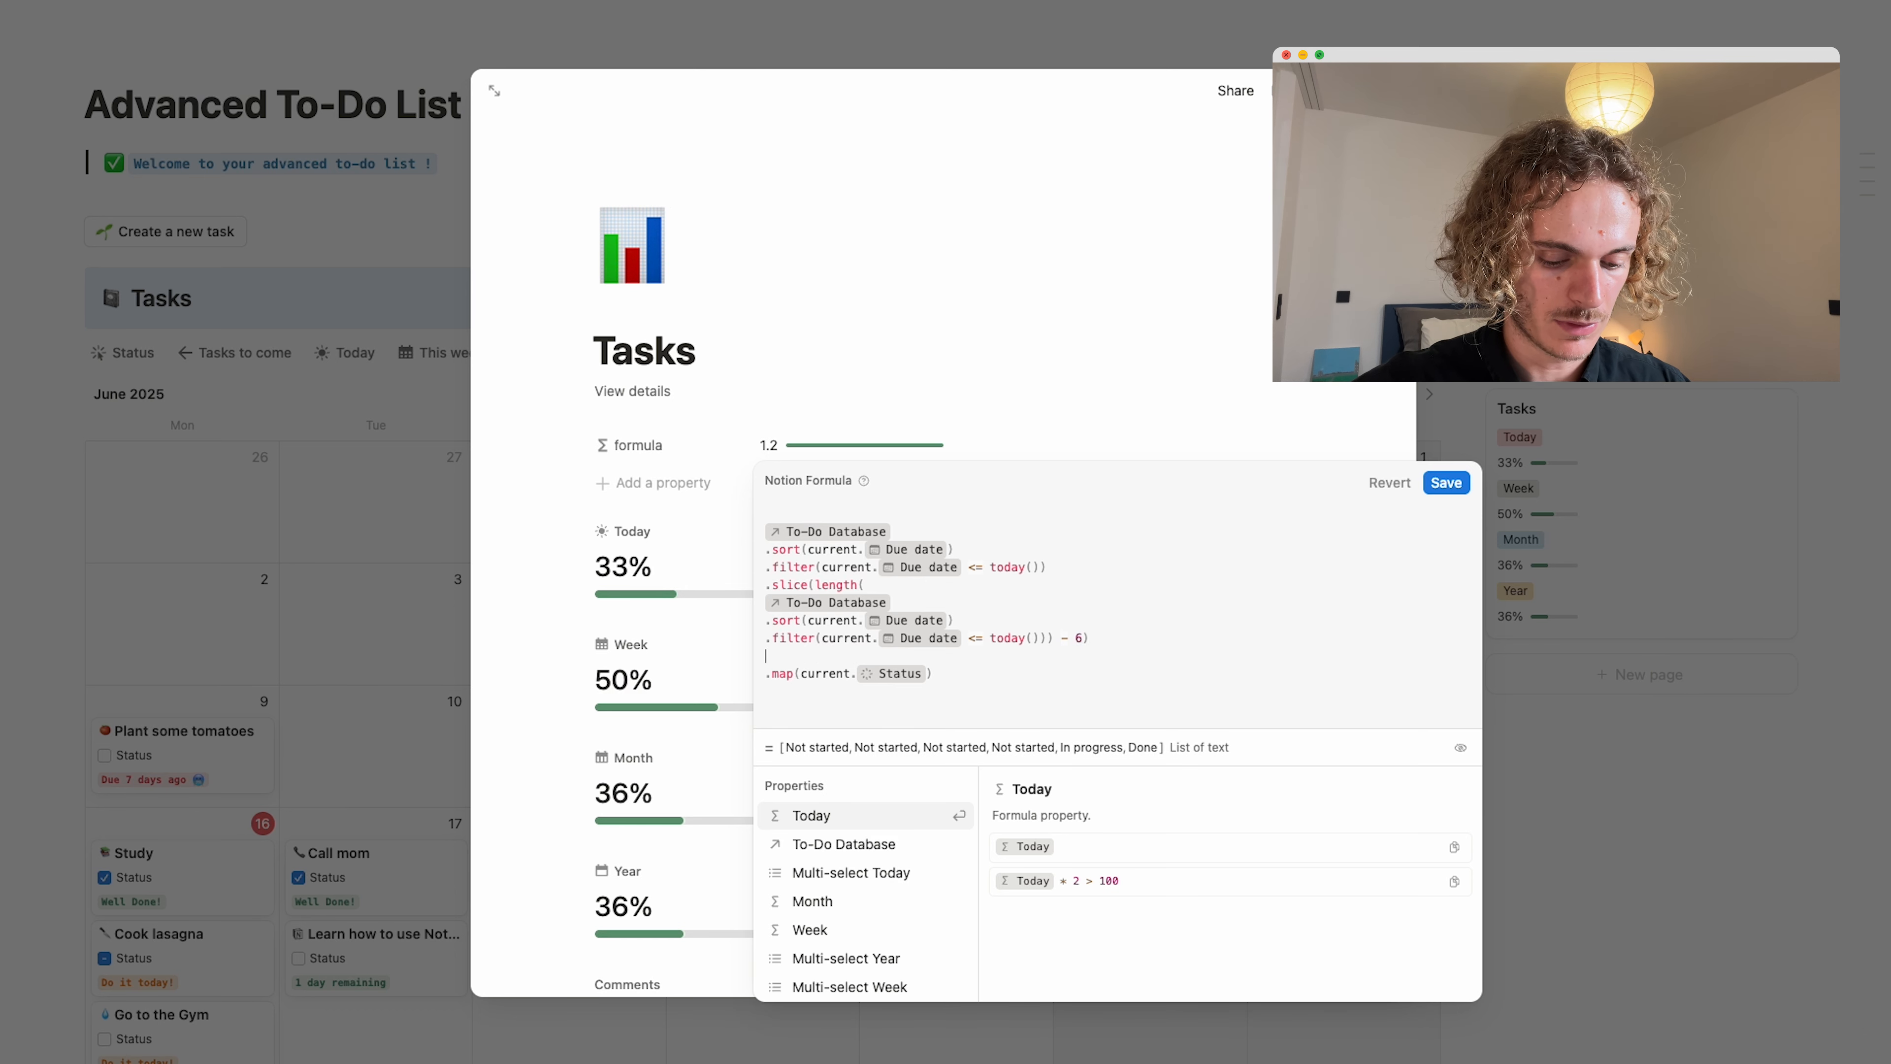
type(".filter")
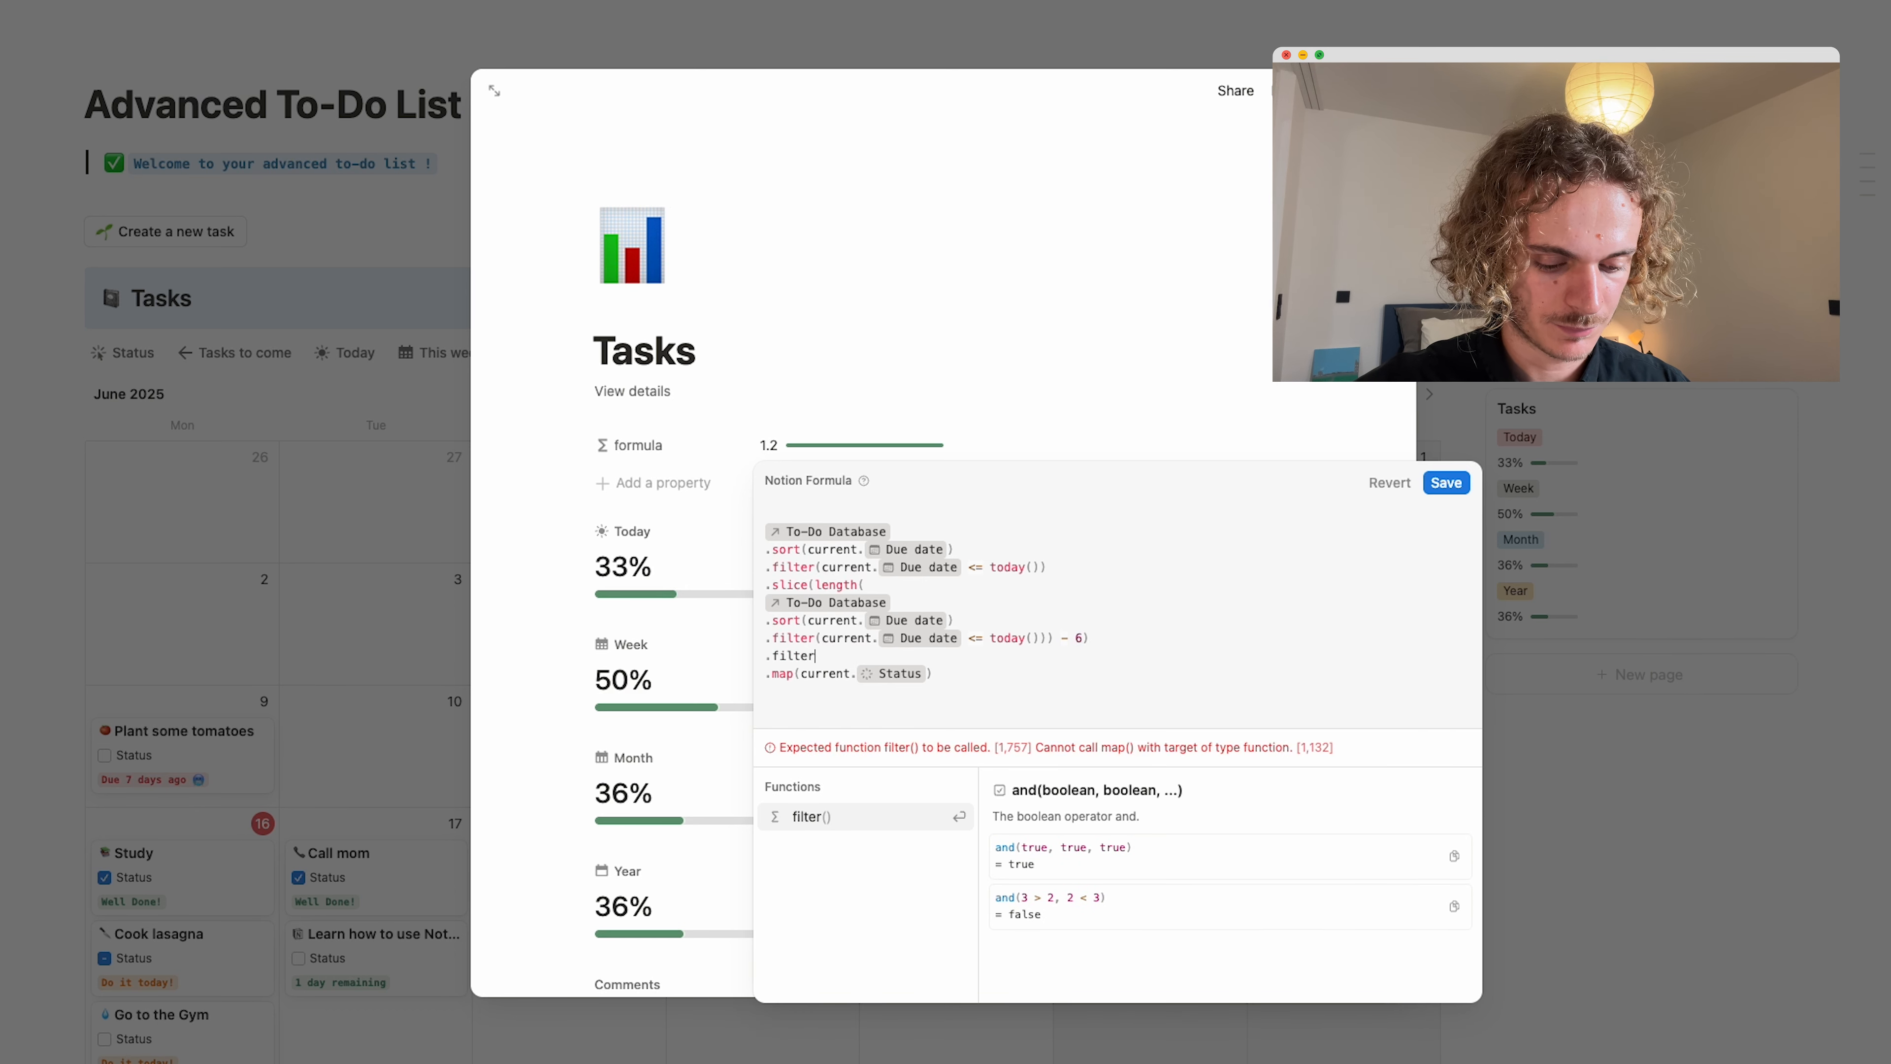
type("(curre")
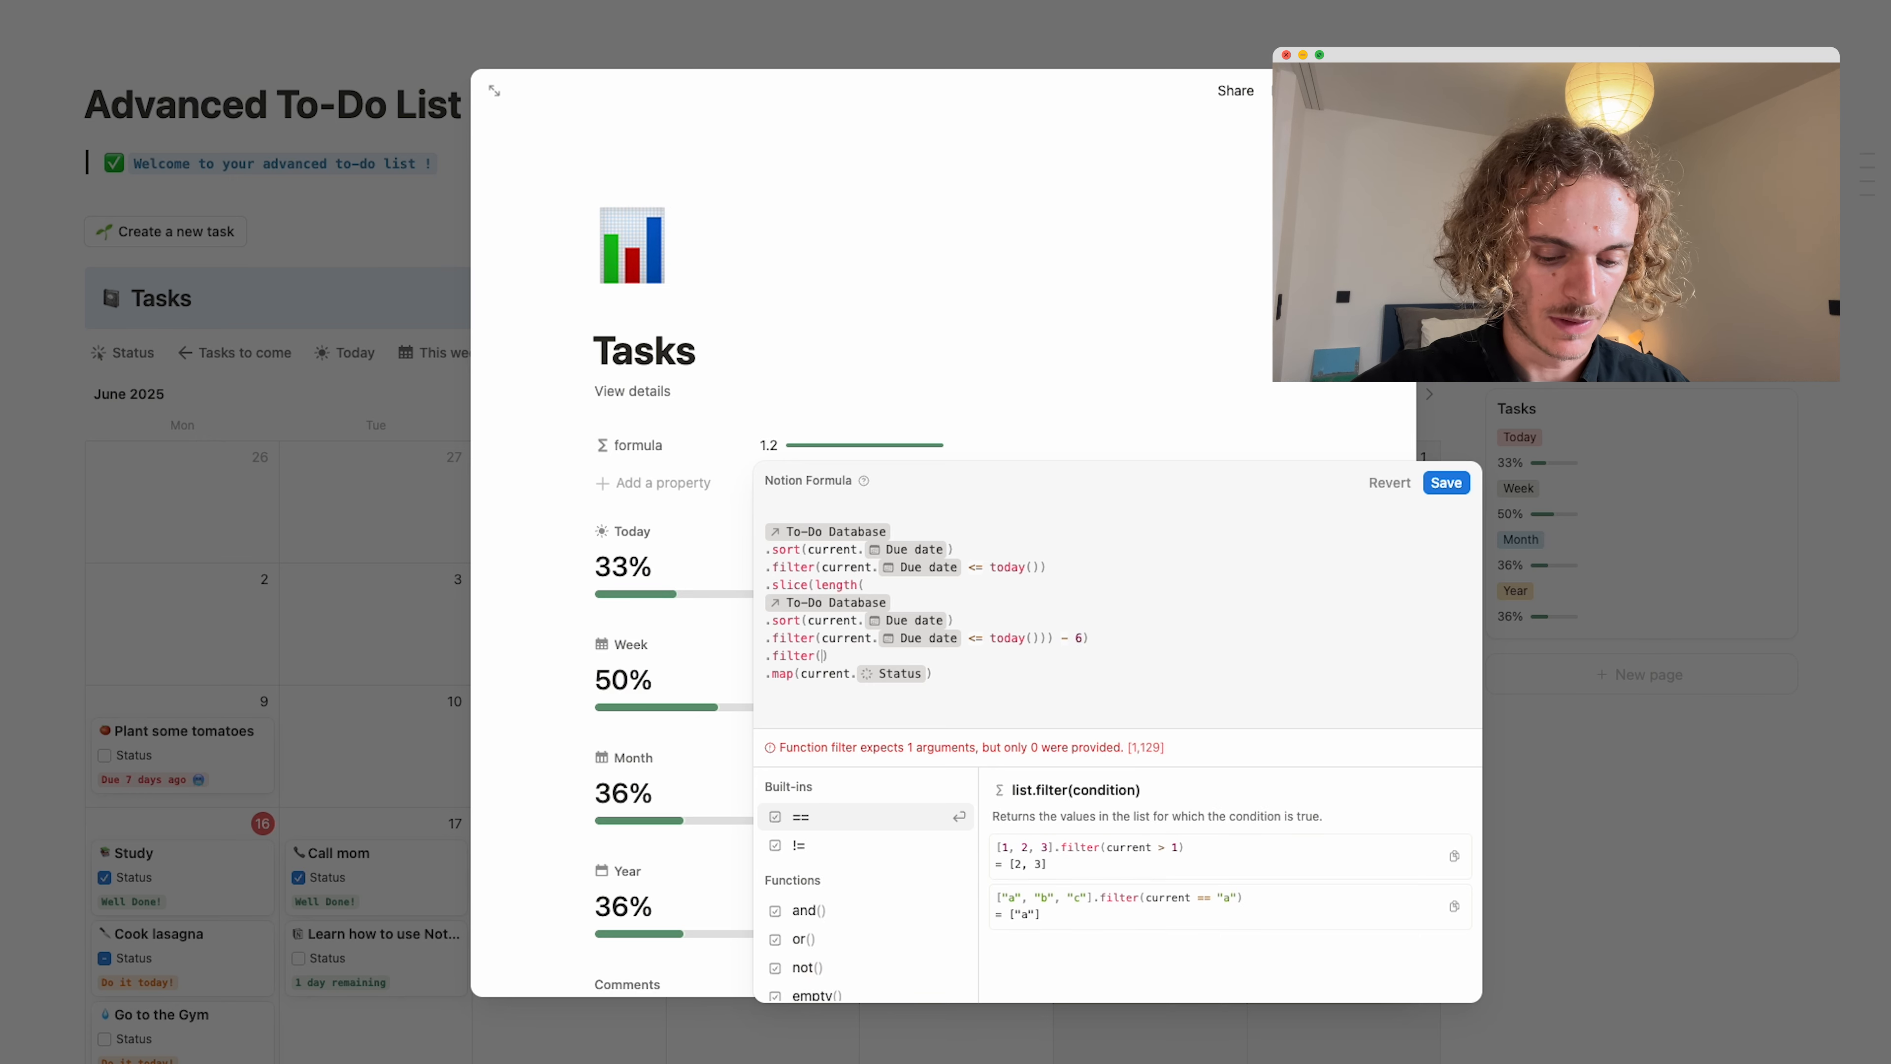
type("nt")
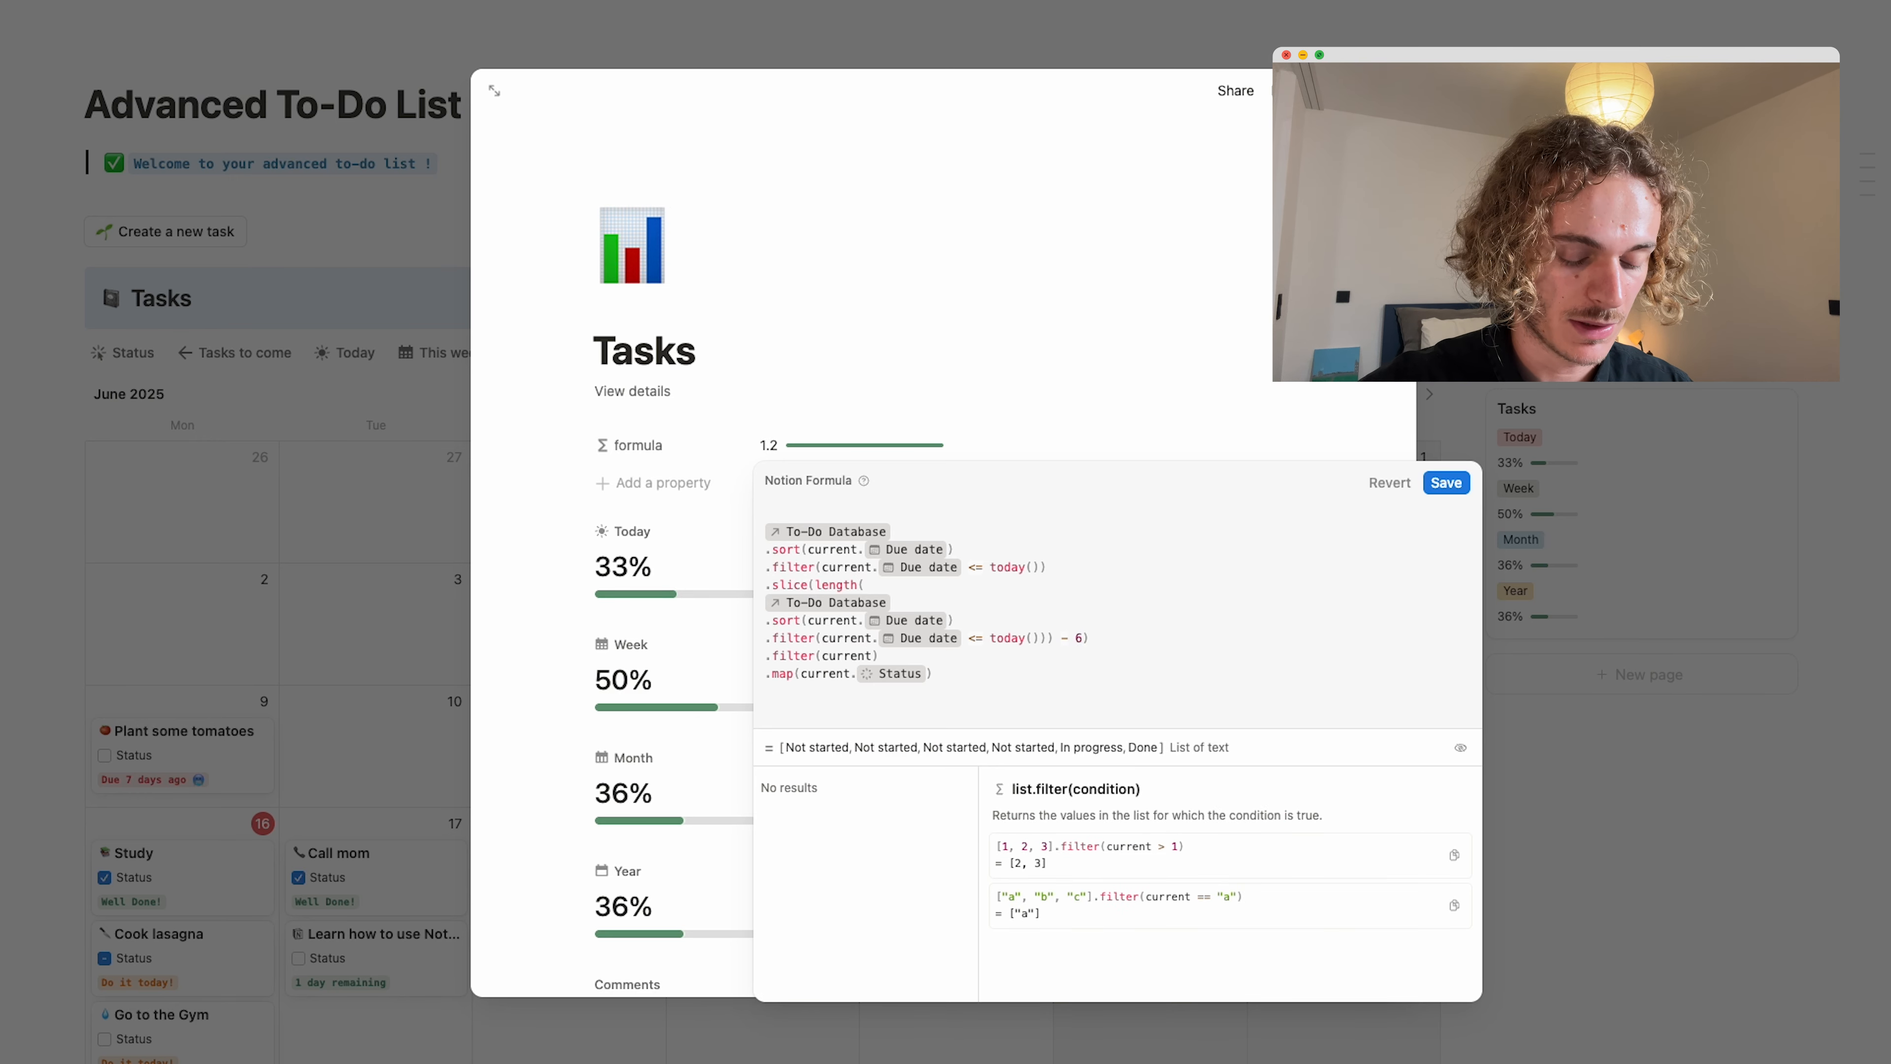
Complete the condition of the new filter as current.Status == "Done".
type(".")
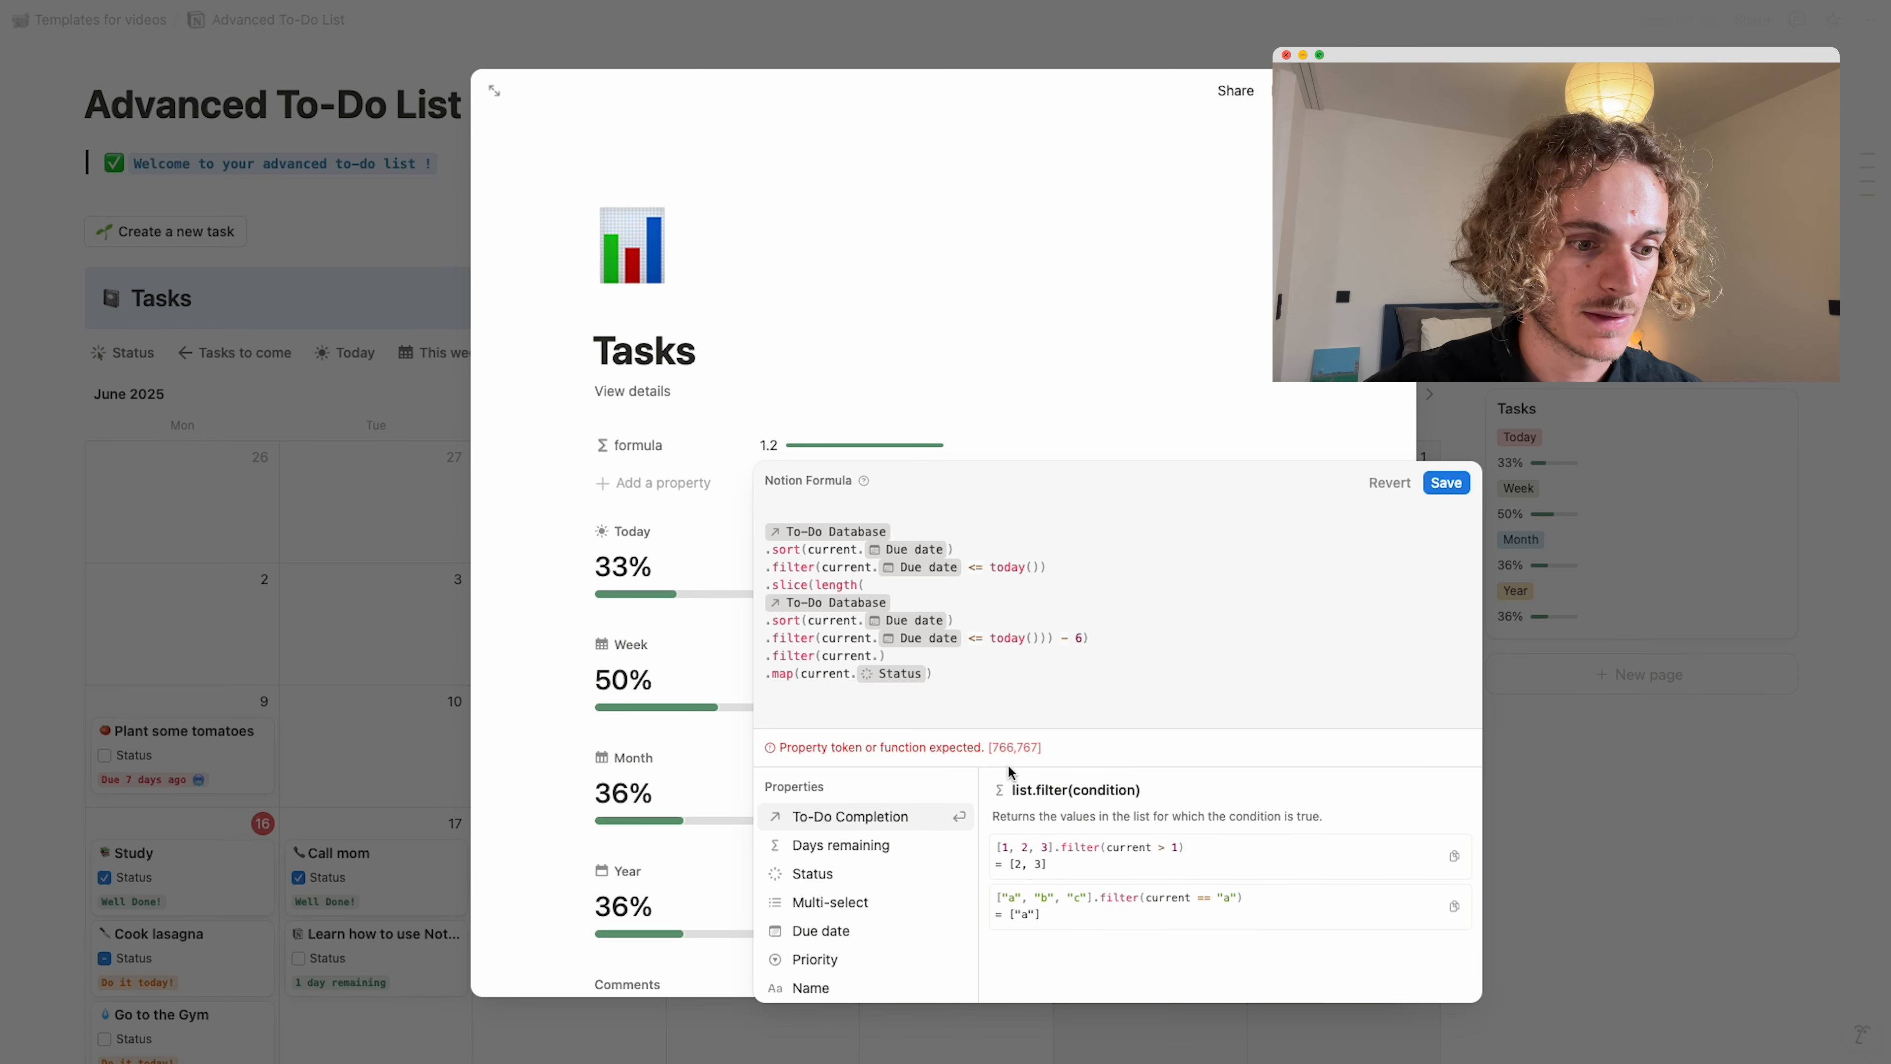
type("due")
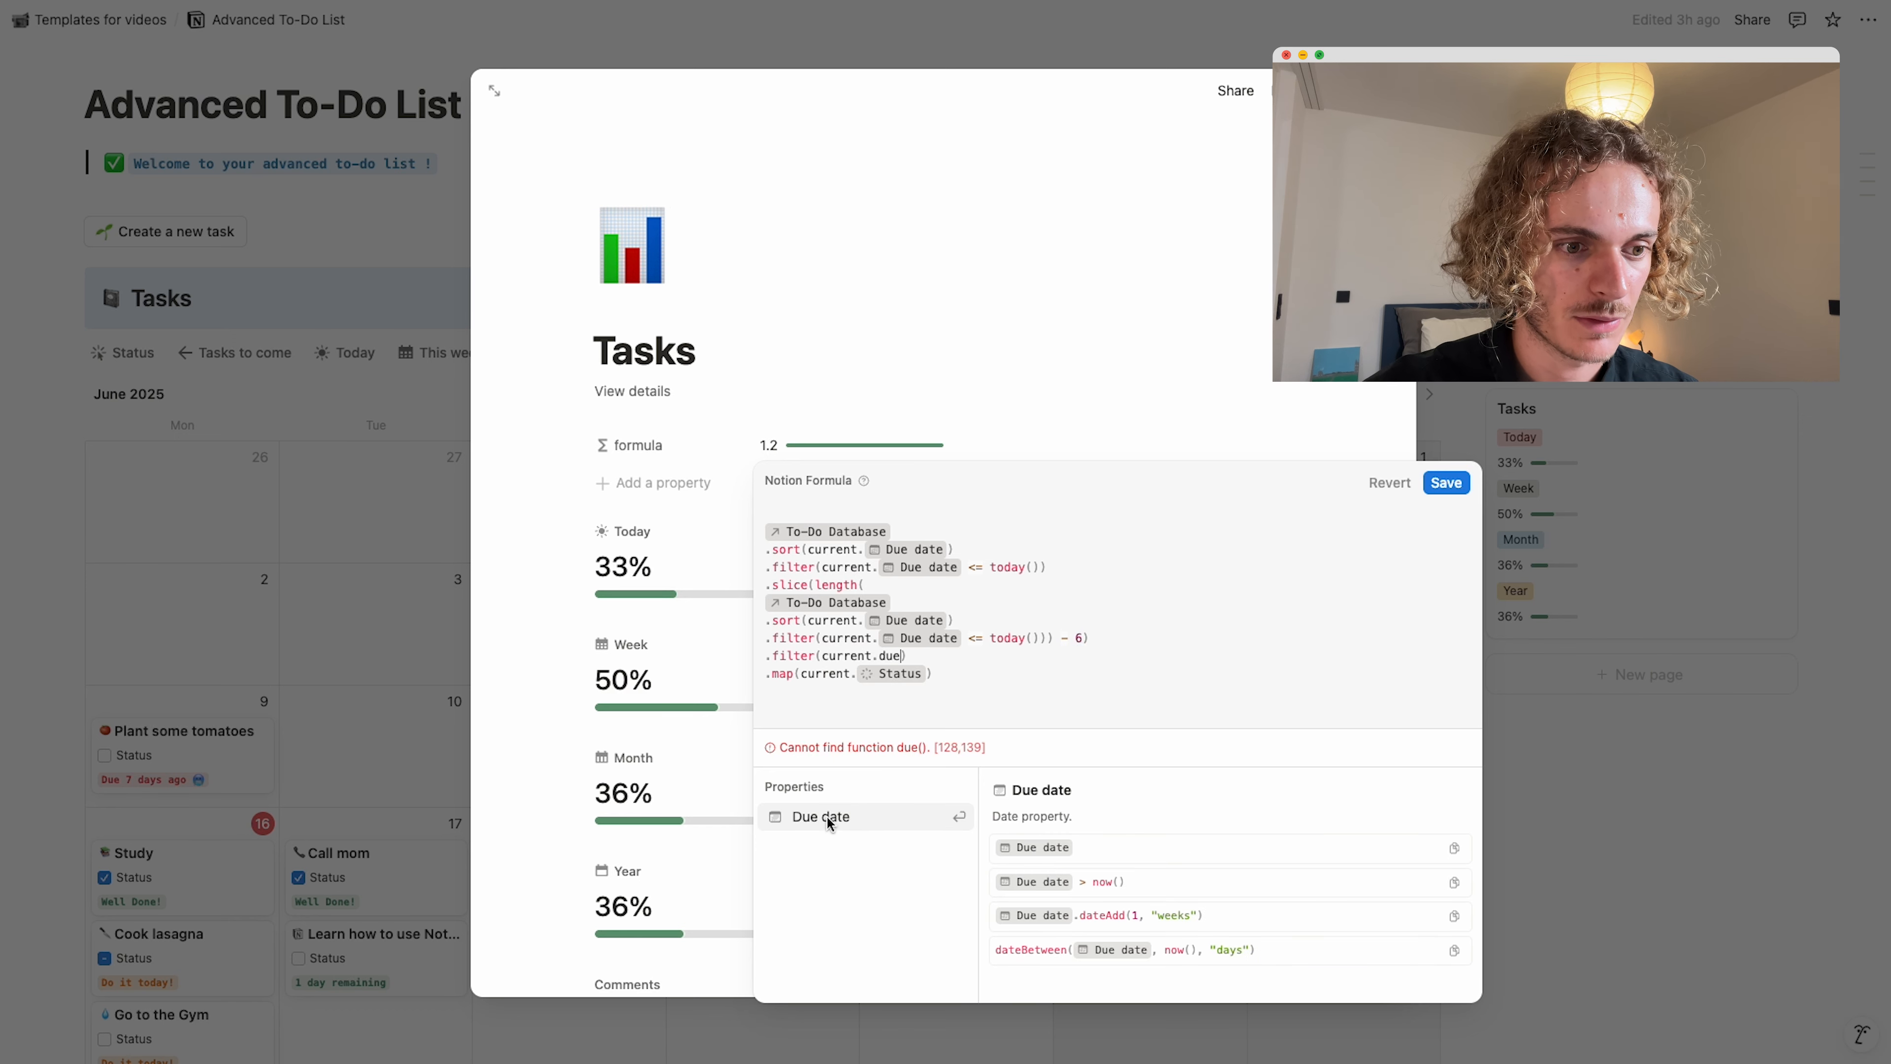
key("BackSpace")
key("BackSpace")
key("BackSpace")
type("sta")
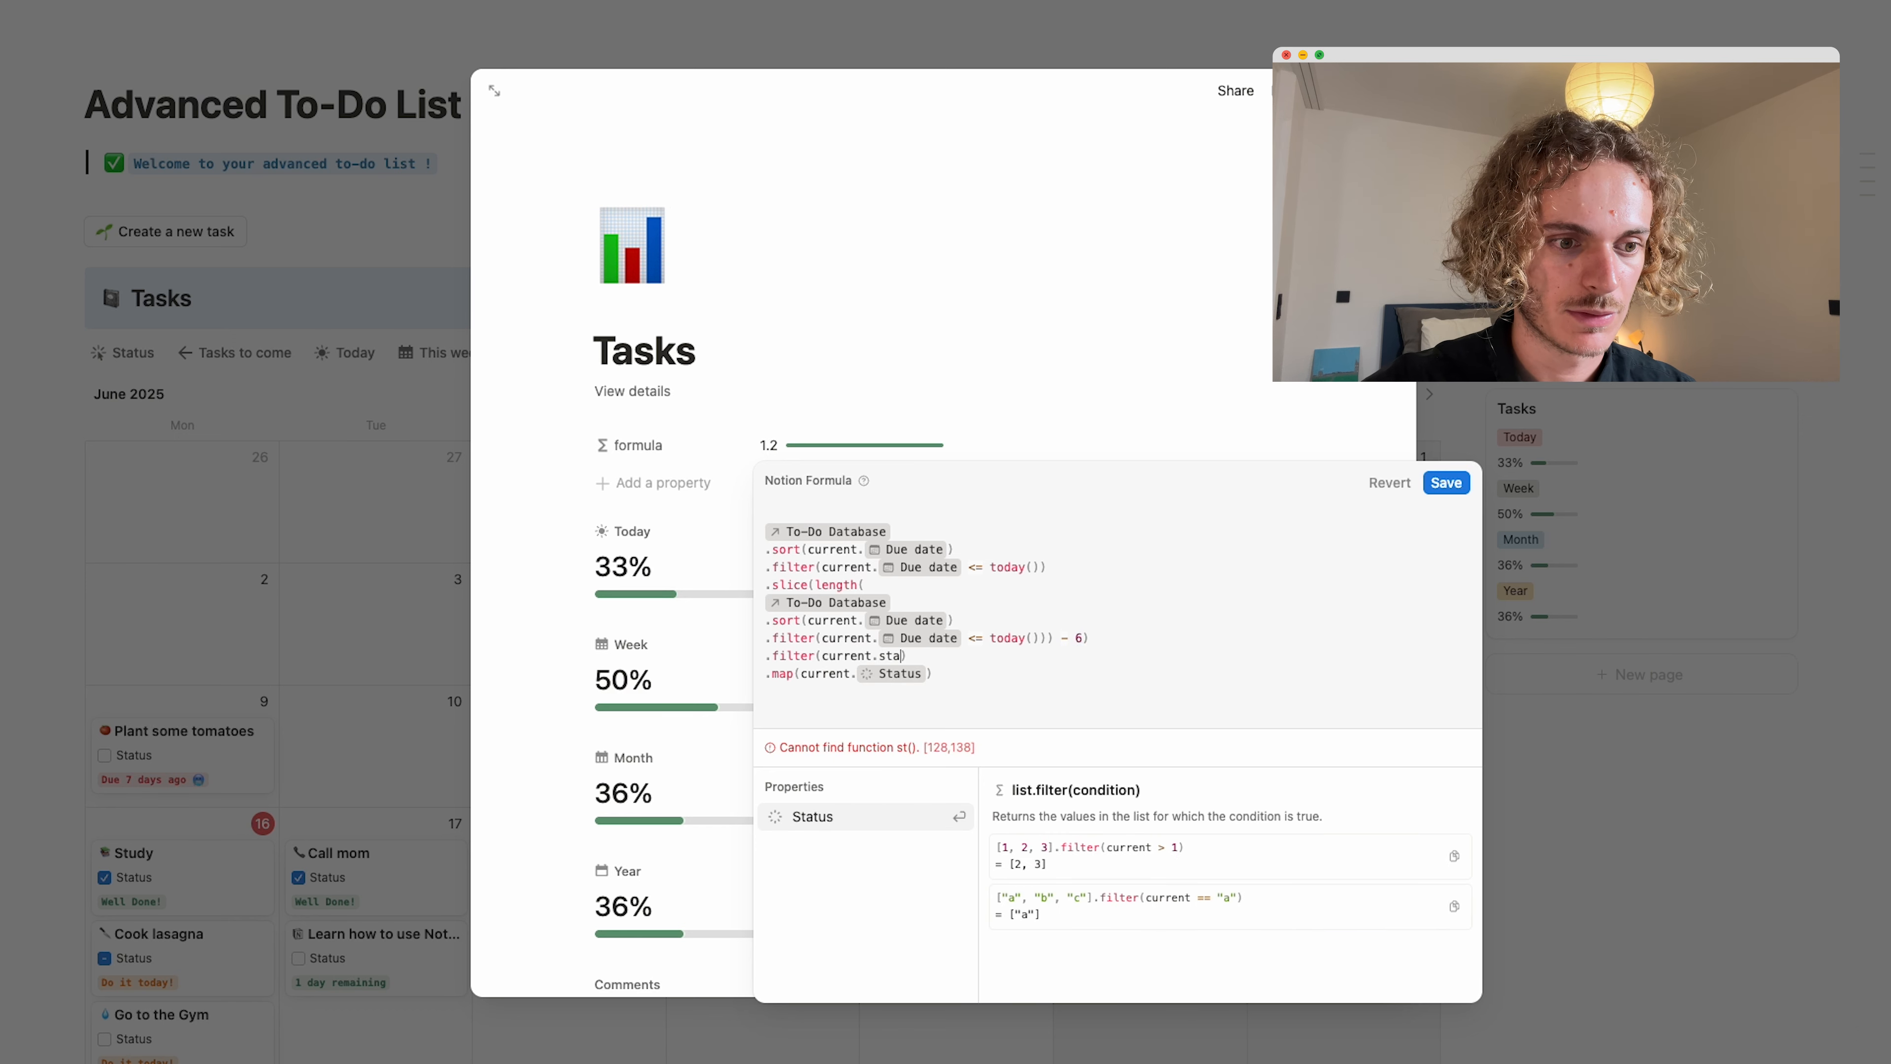
type("tus")
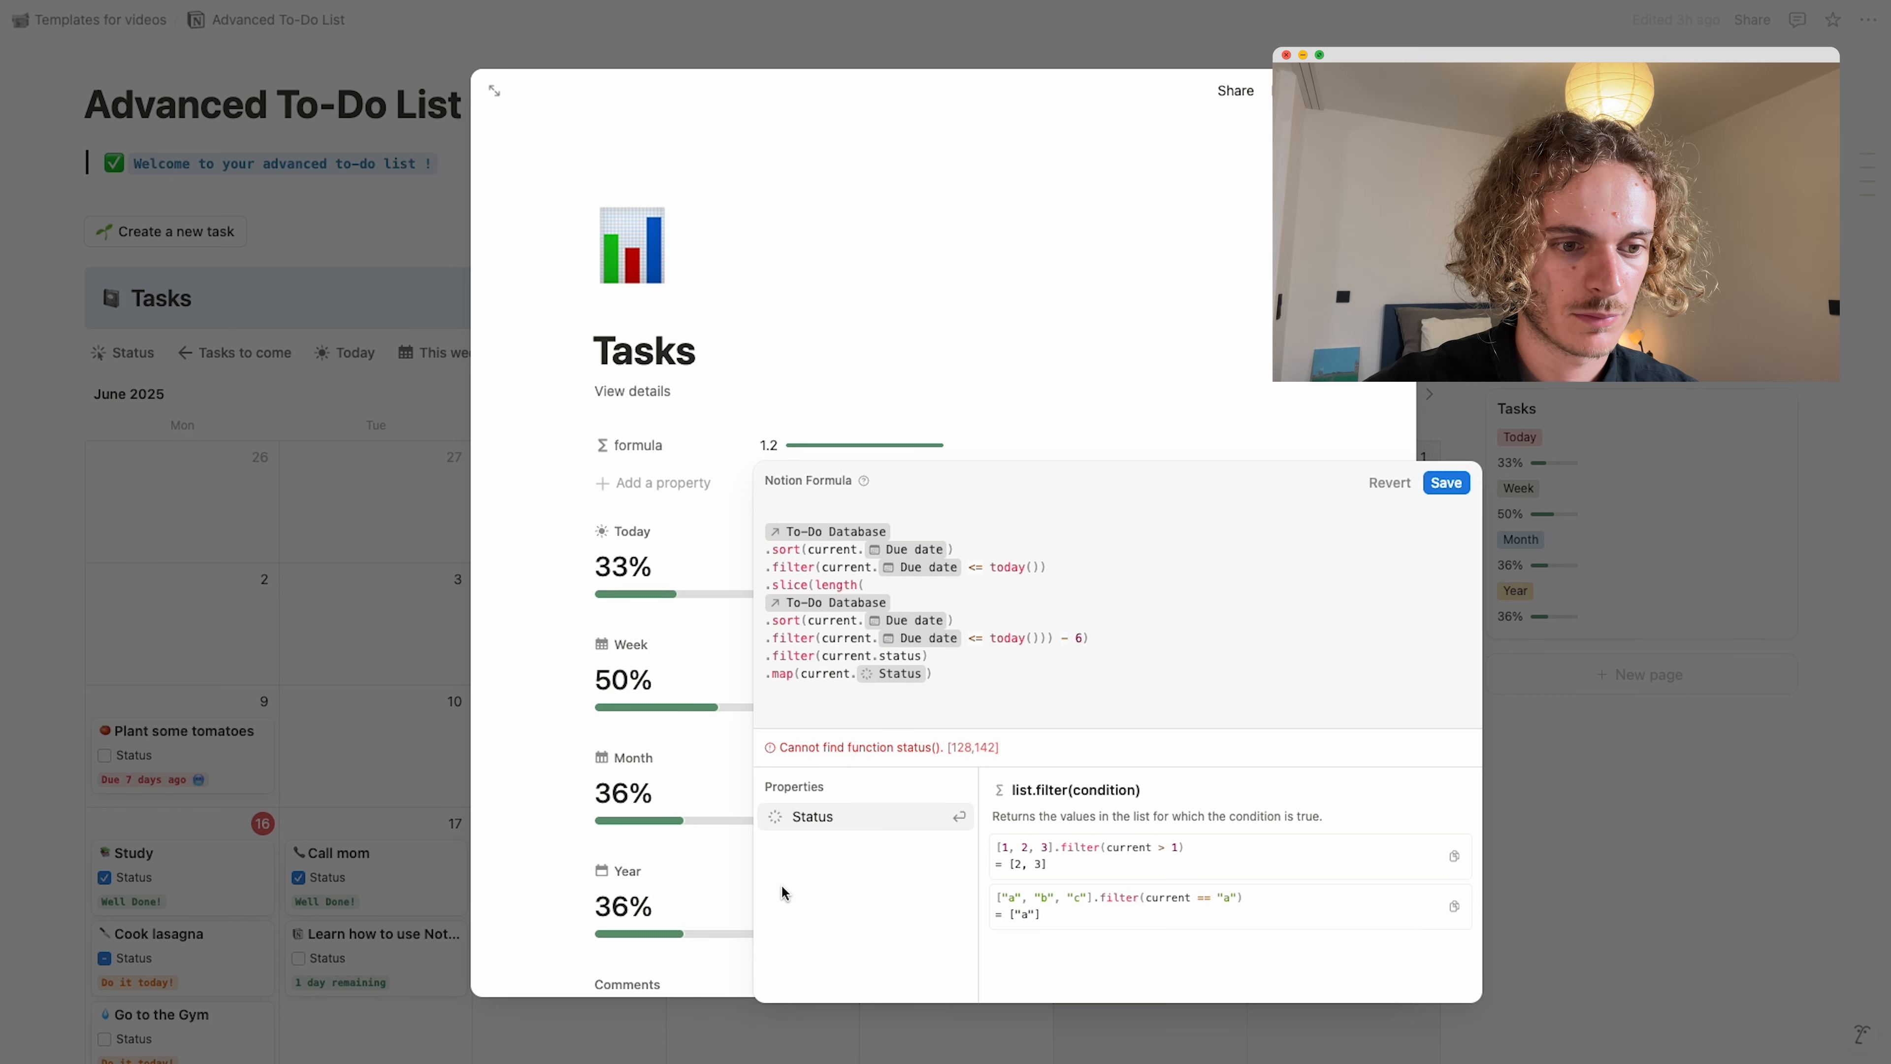
left_click(803, 816)
type("== ")
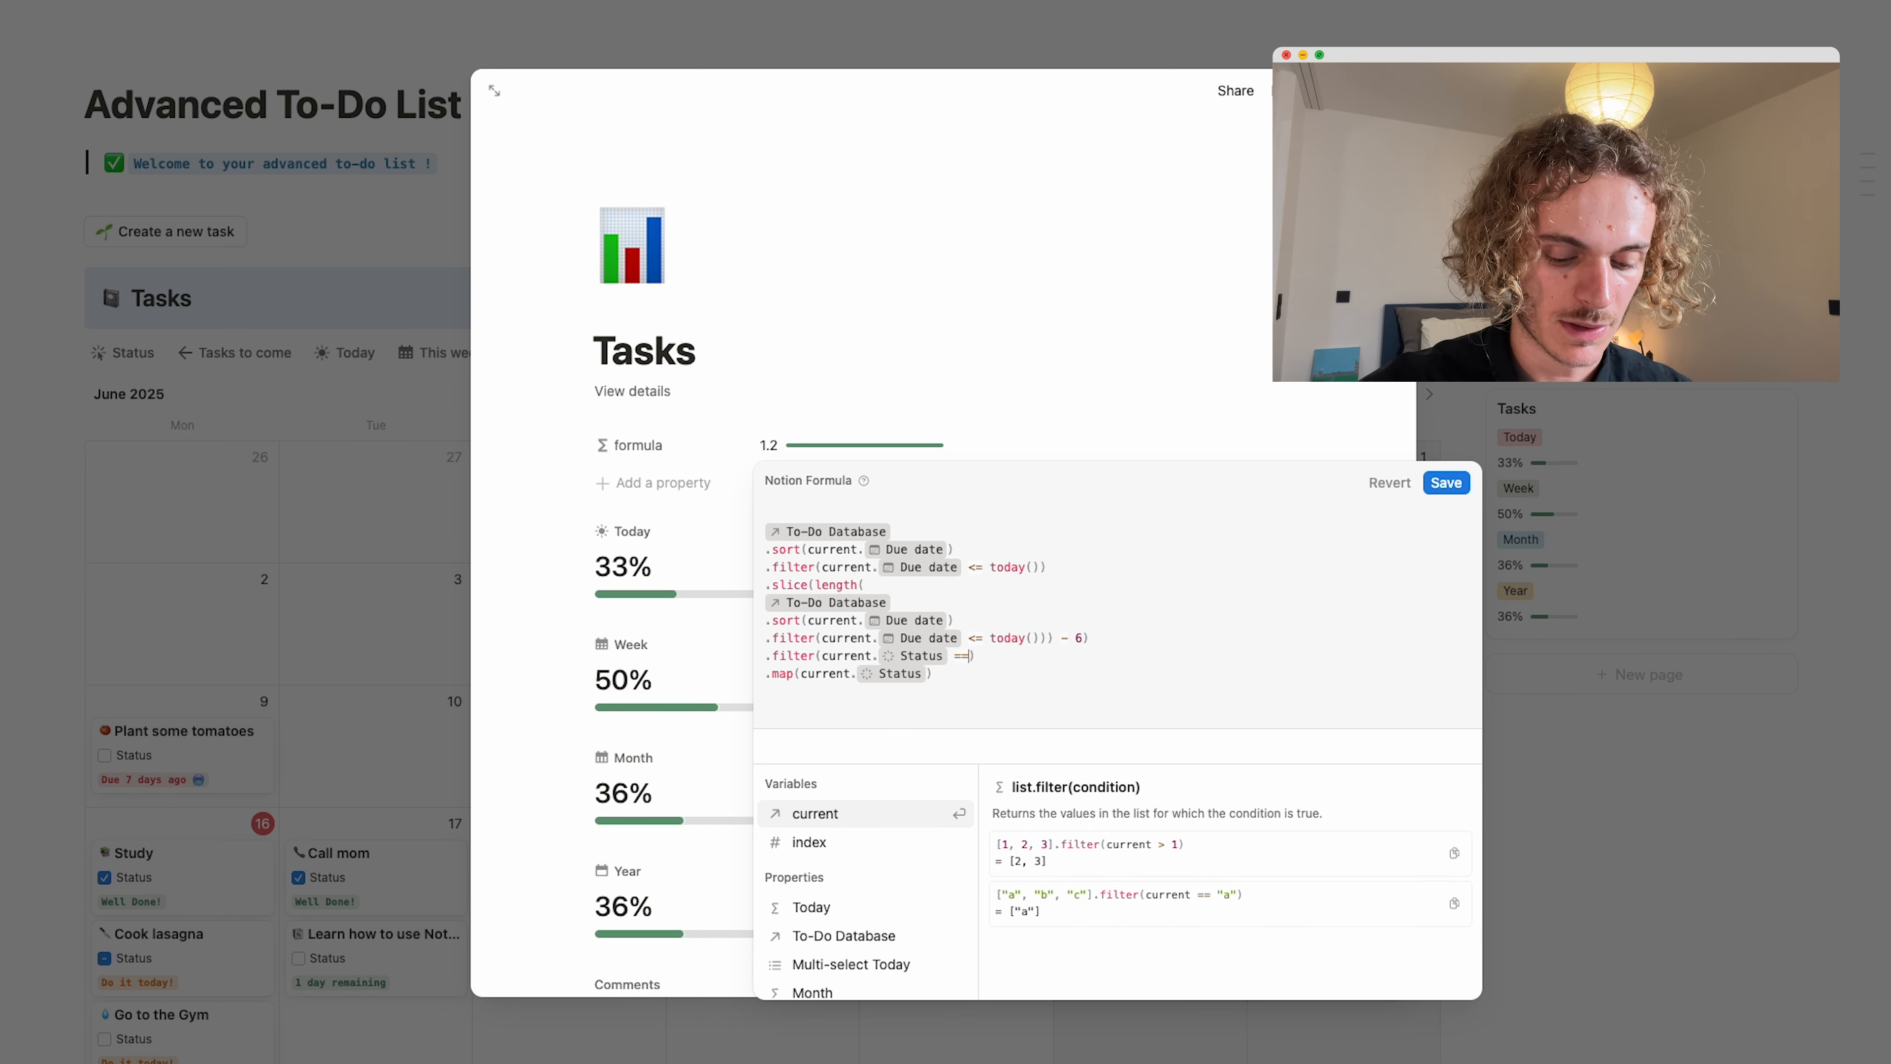
type("\"Done\"")
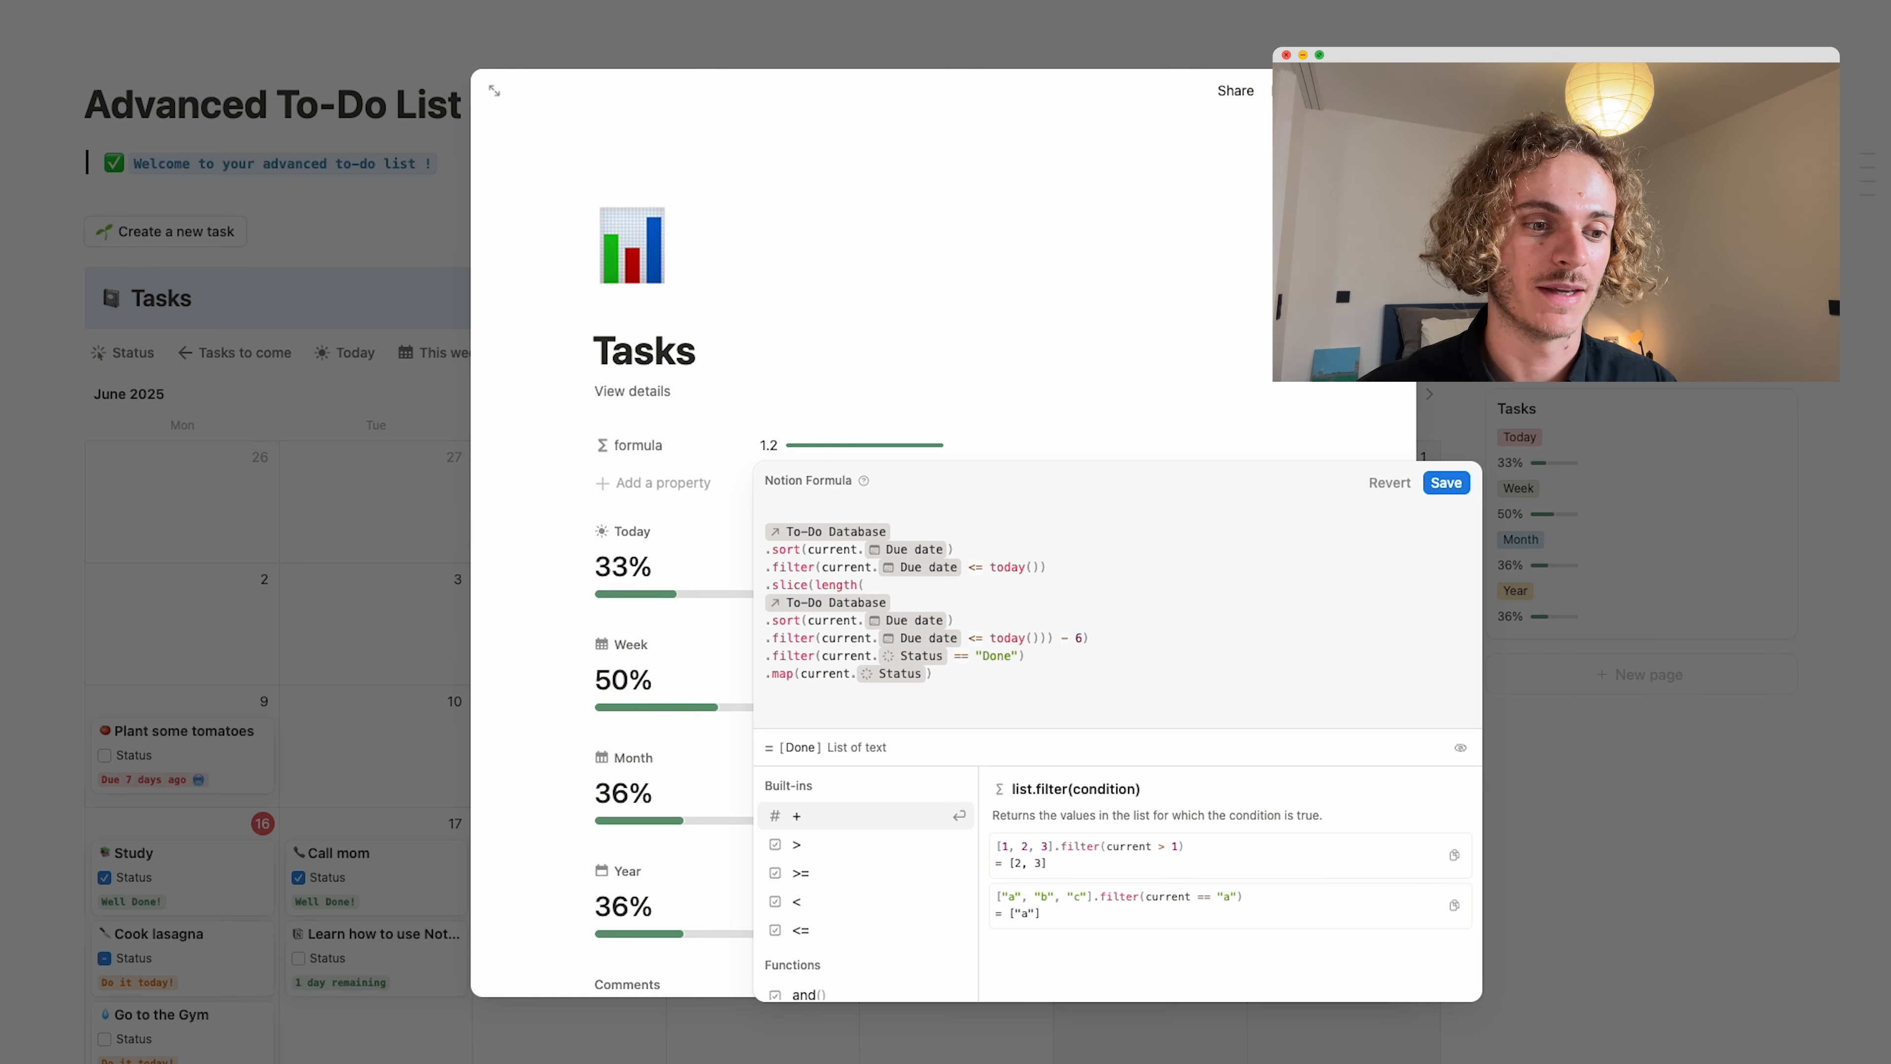
Add .length() on a new line after .map(current.Status).
left_click(958, 672)
type(".")
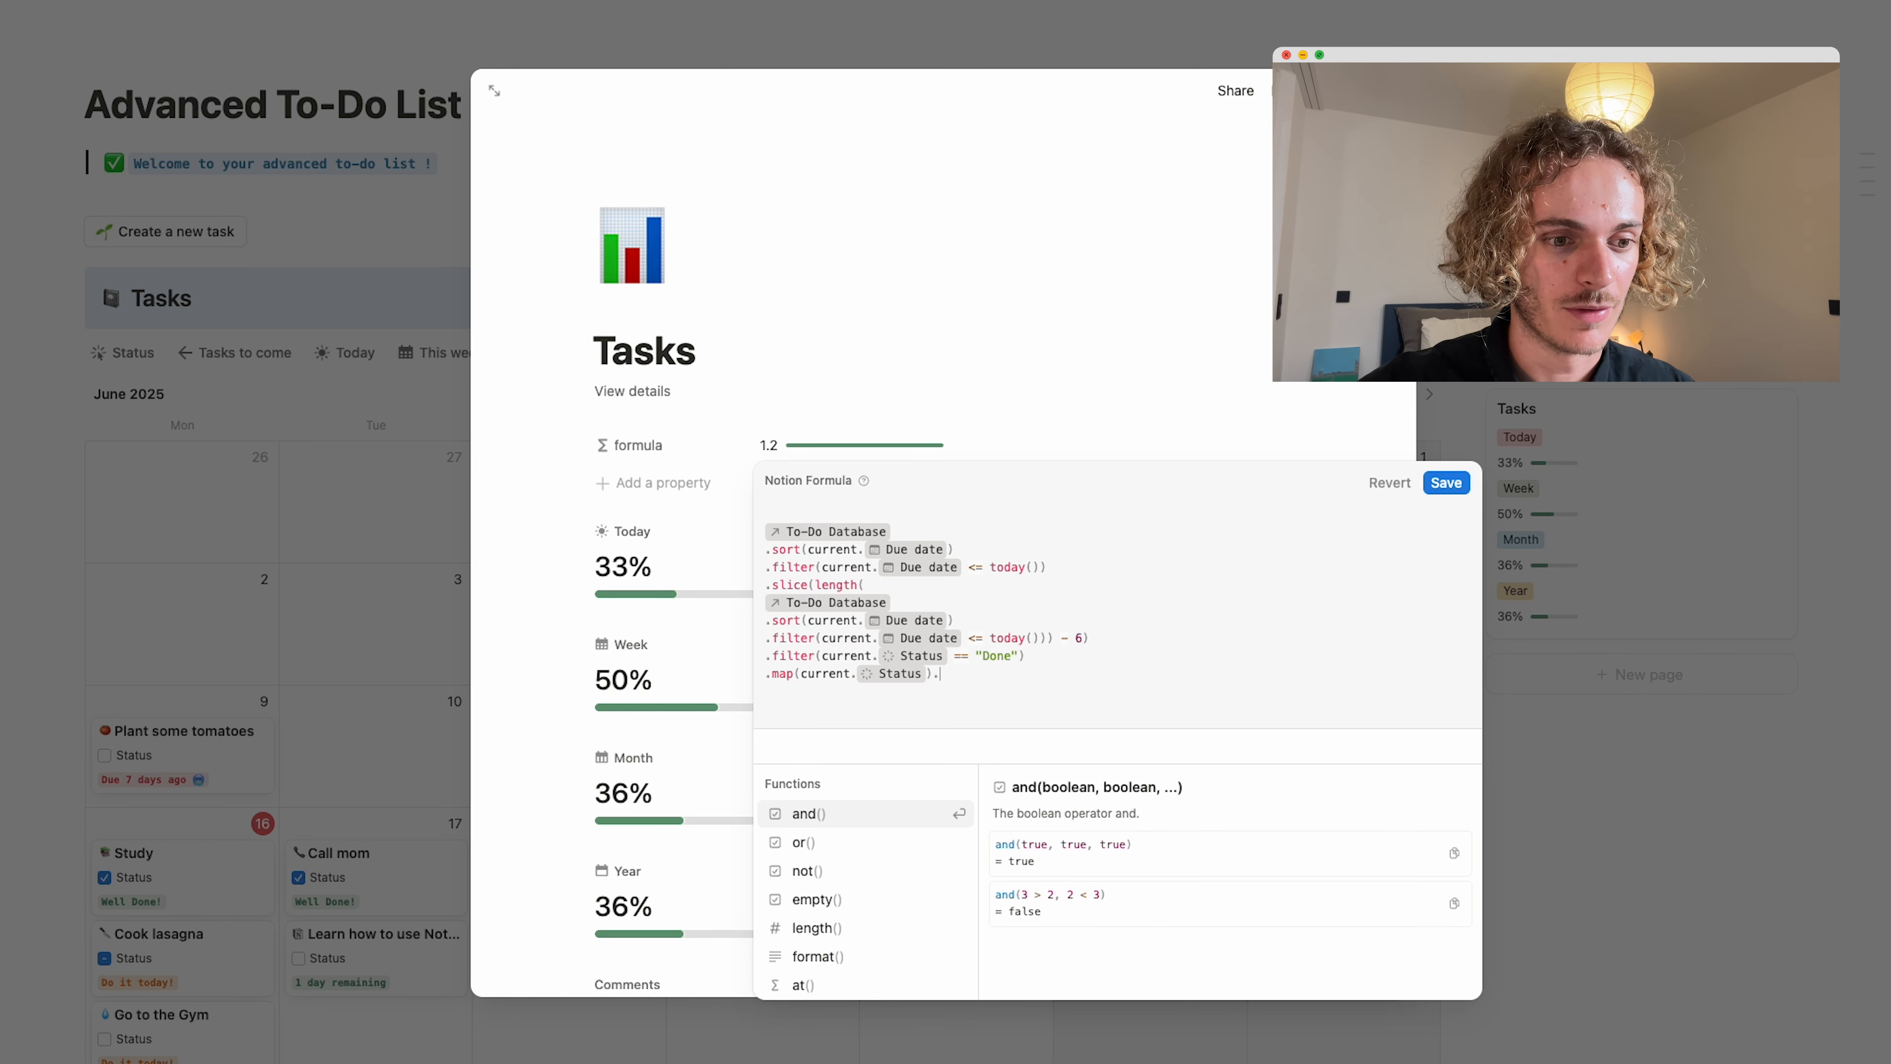
key("BackSpace")
key("shift+Return")
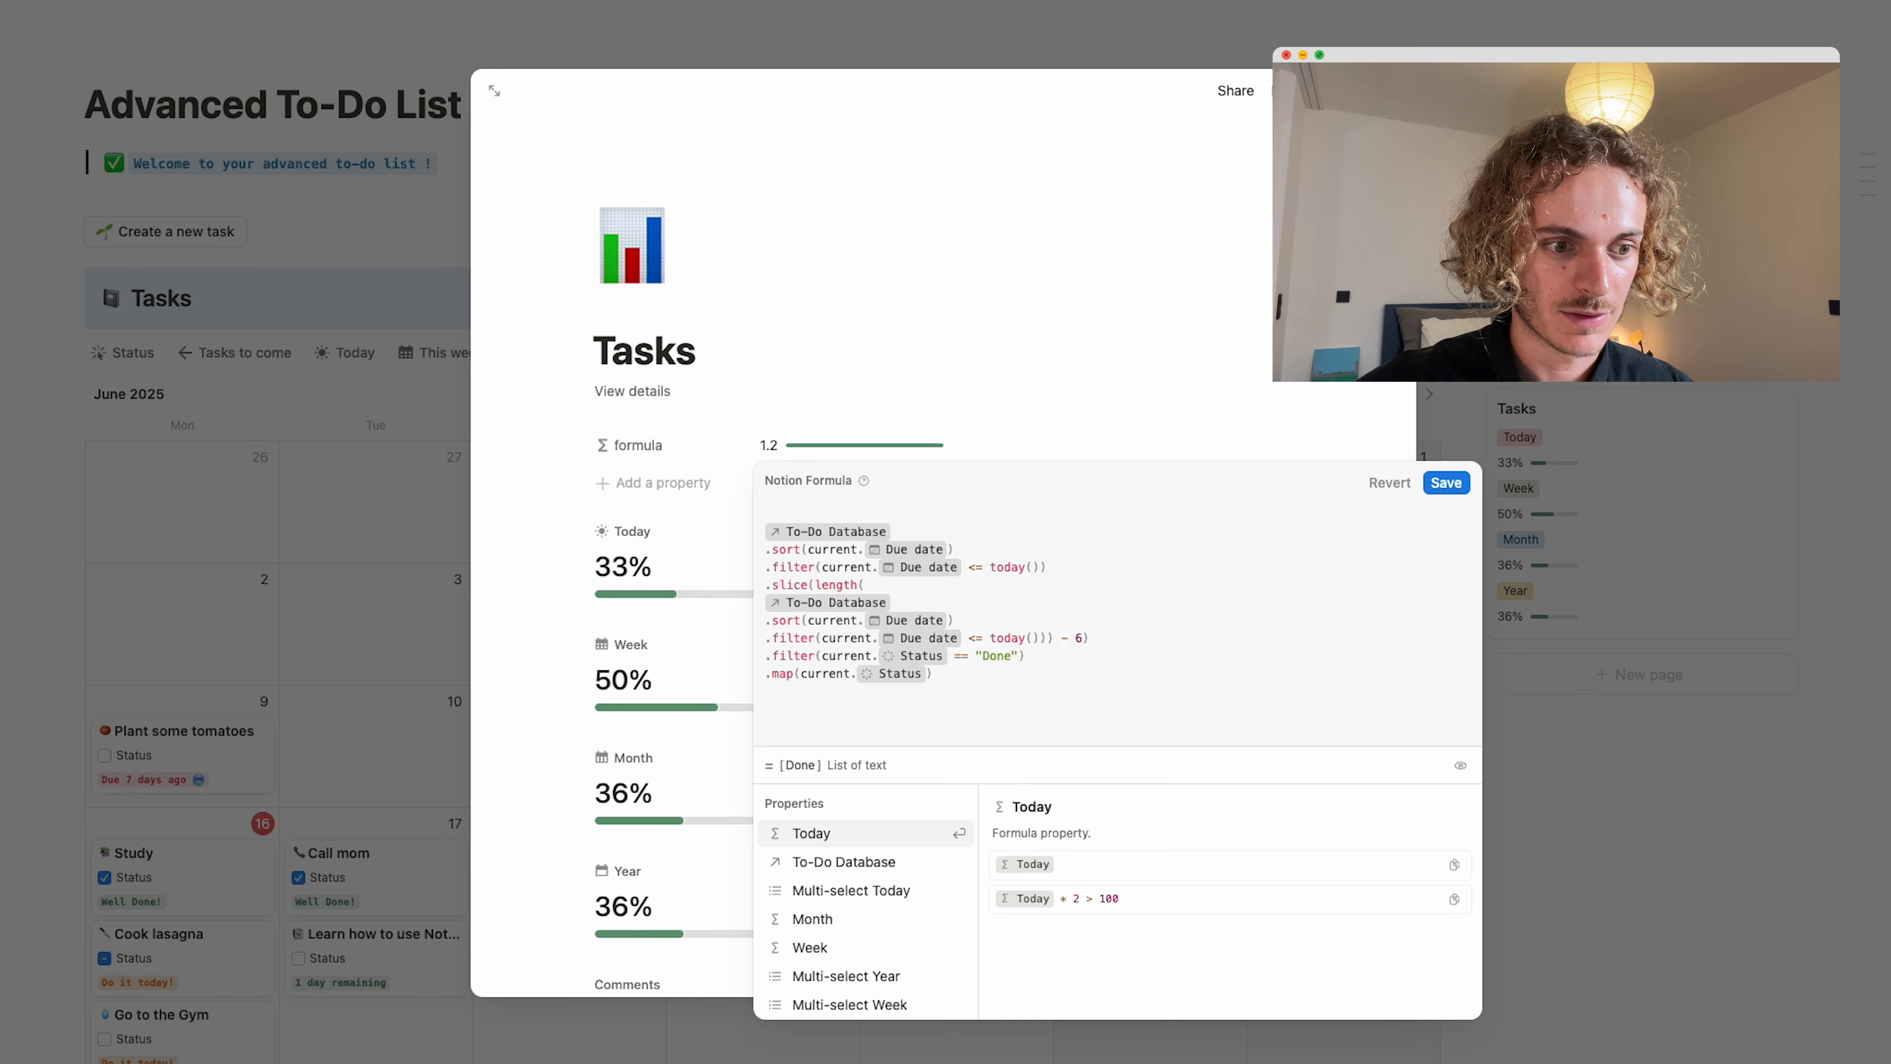
type(".len")
key("BackSpace")
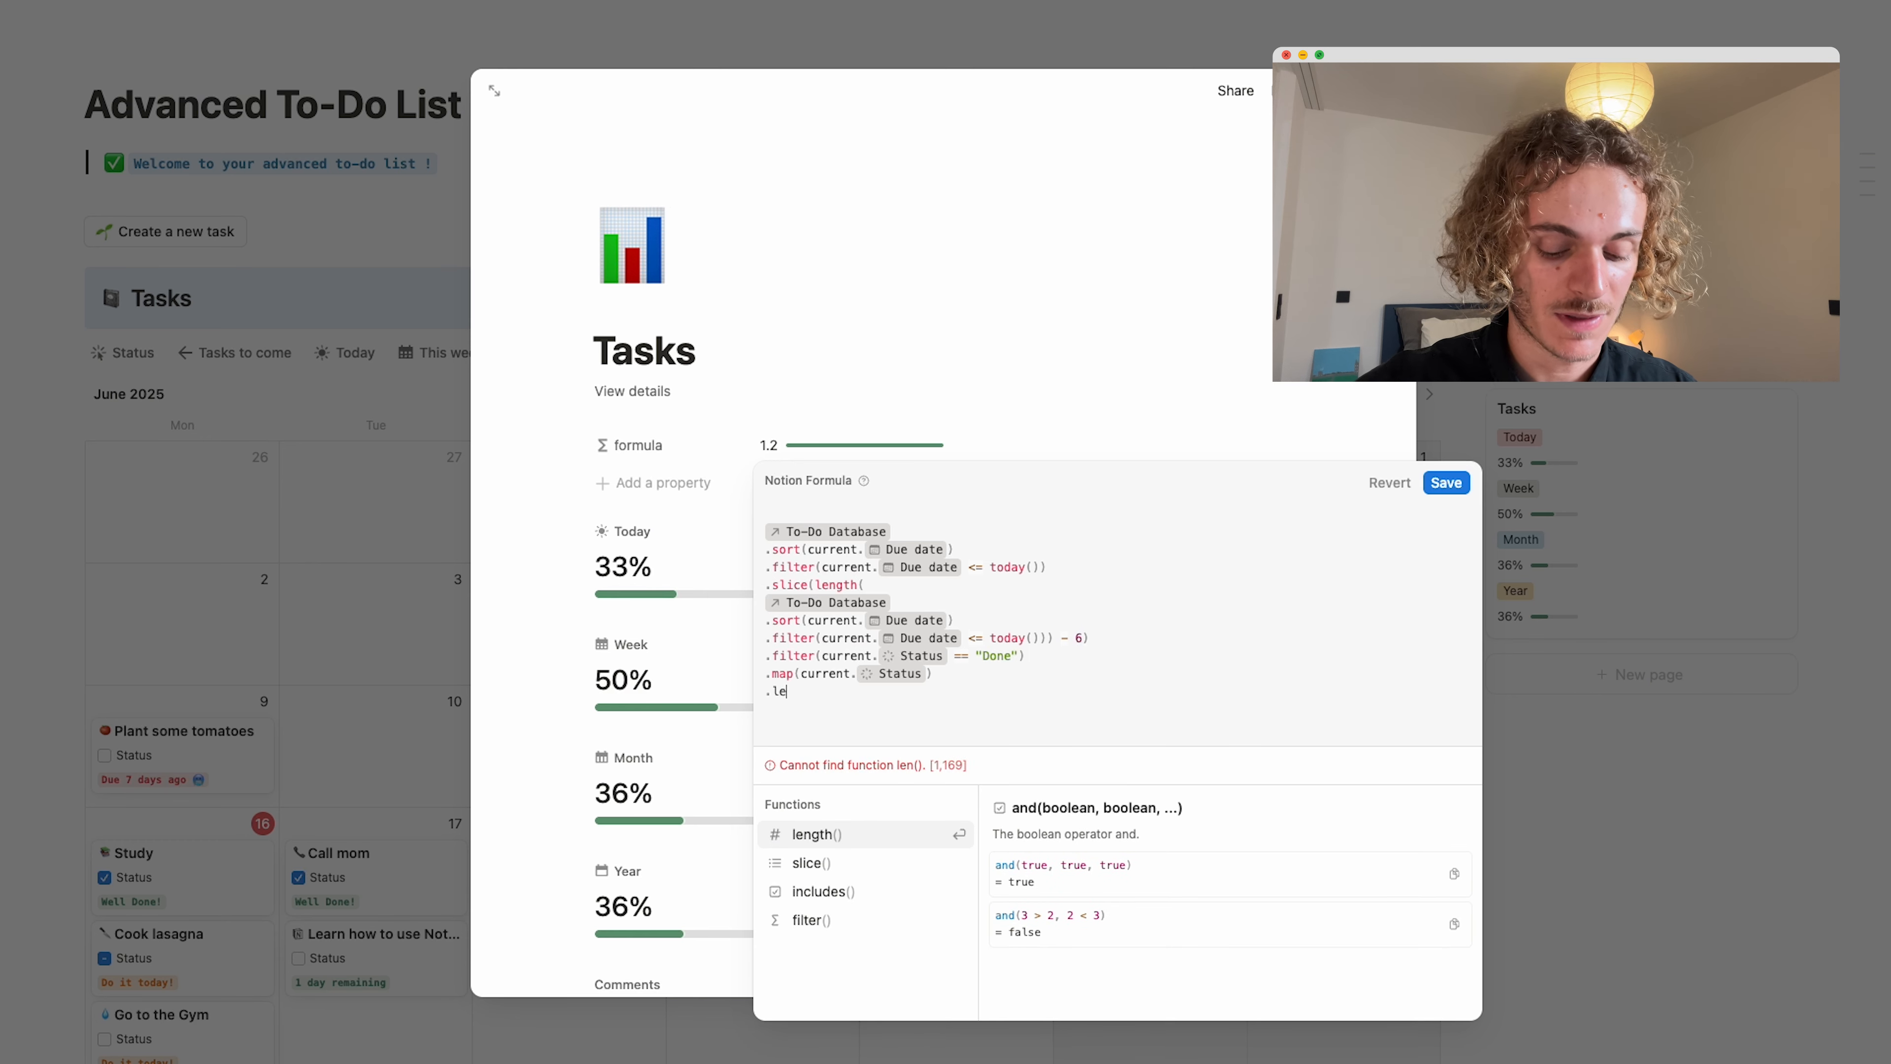
type("ngth")
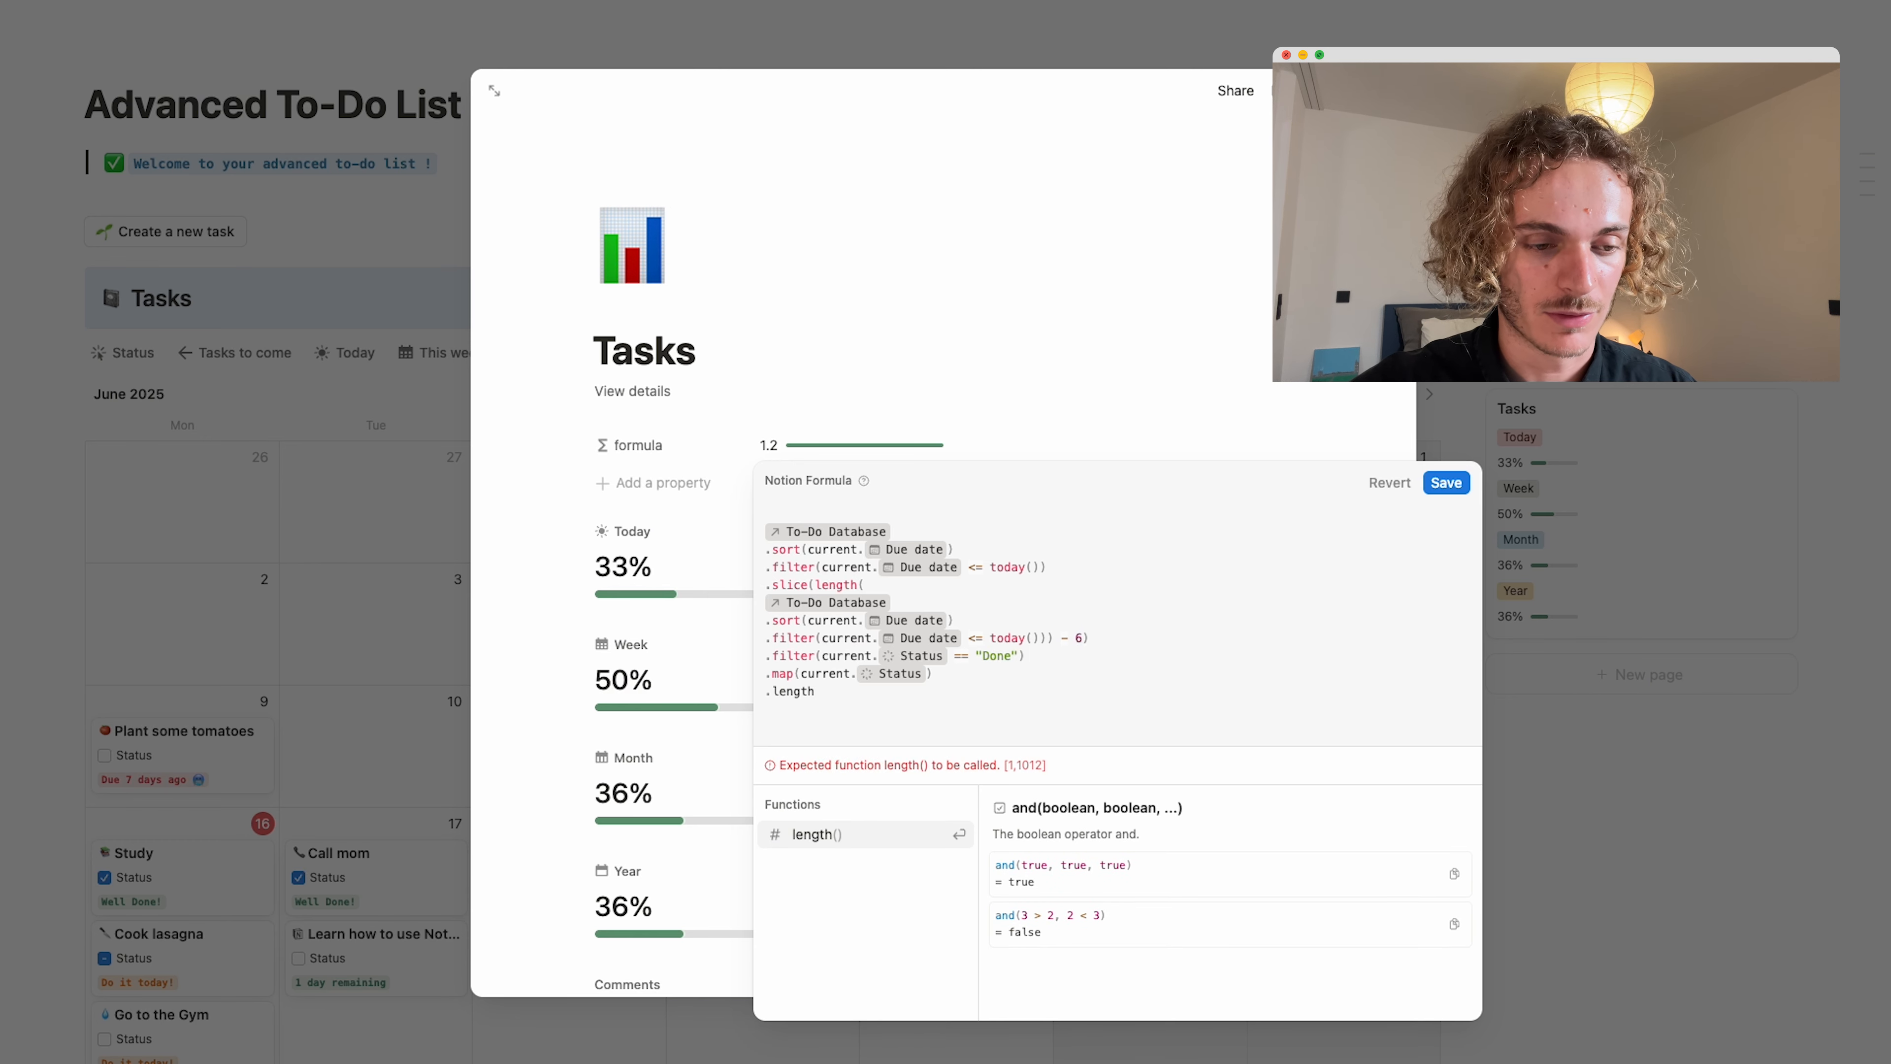
key("Return")
key("Left")
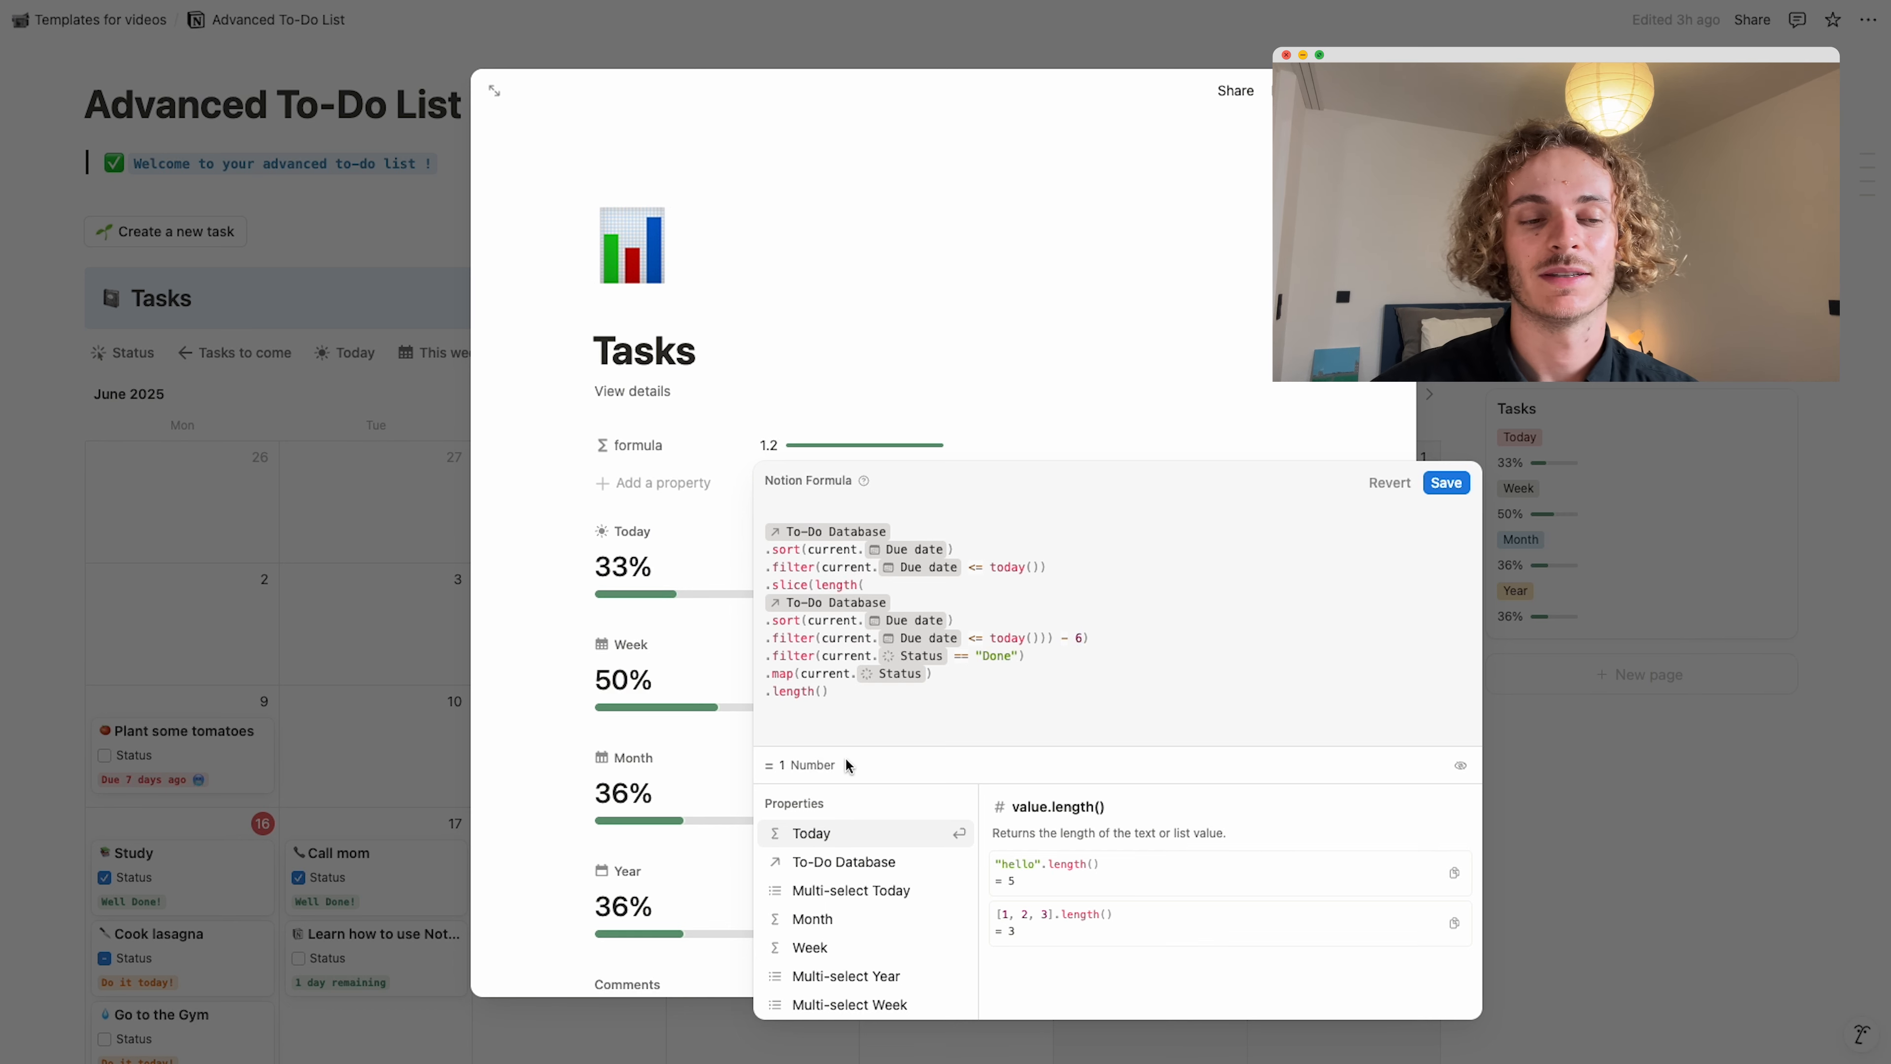
Add a / division sign below the expression and paste a copy of the whole To-Do Database expression beneath it as the divisor.
left_click(858, 691)
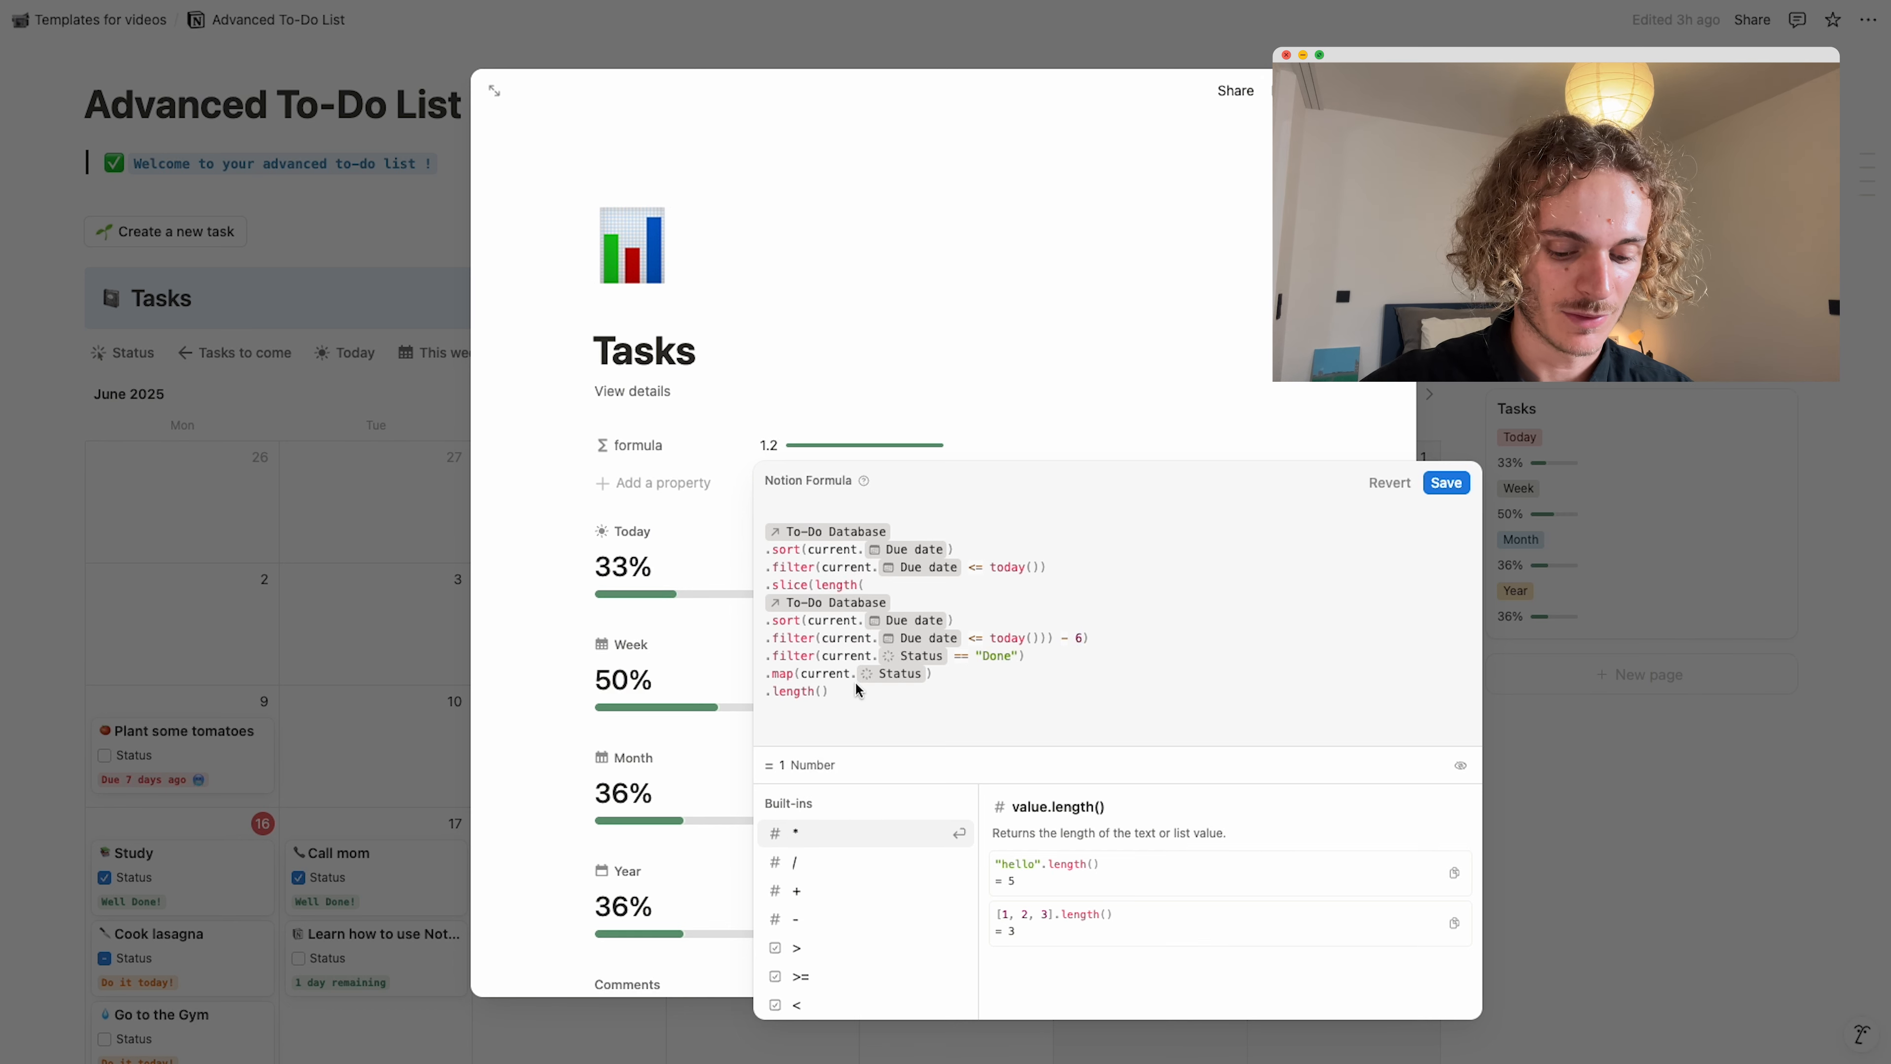
key("Return")
key("Return")
type("/")
key("Return")
key("Return")
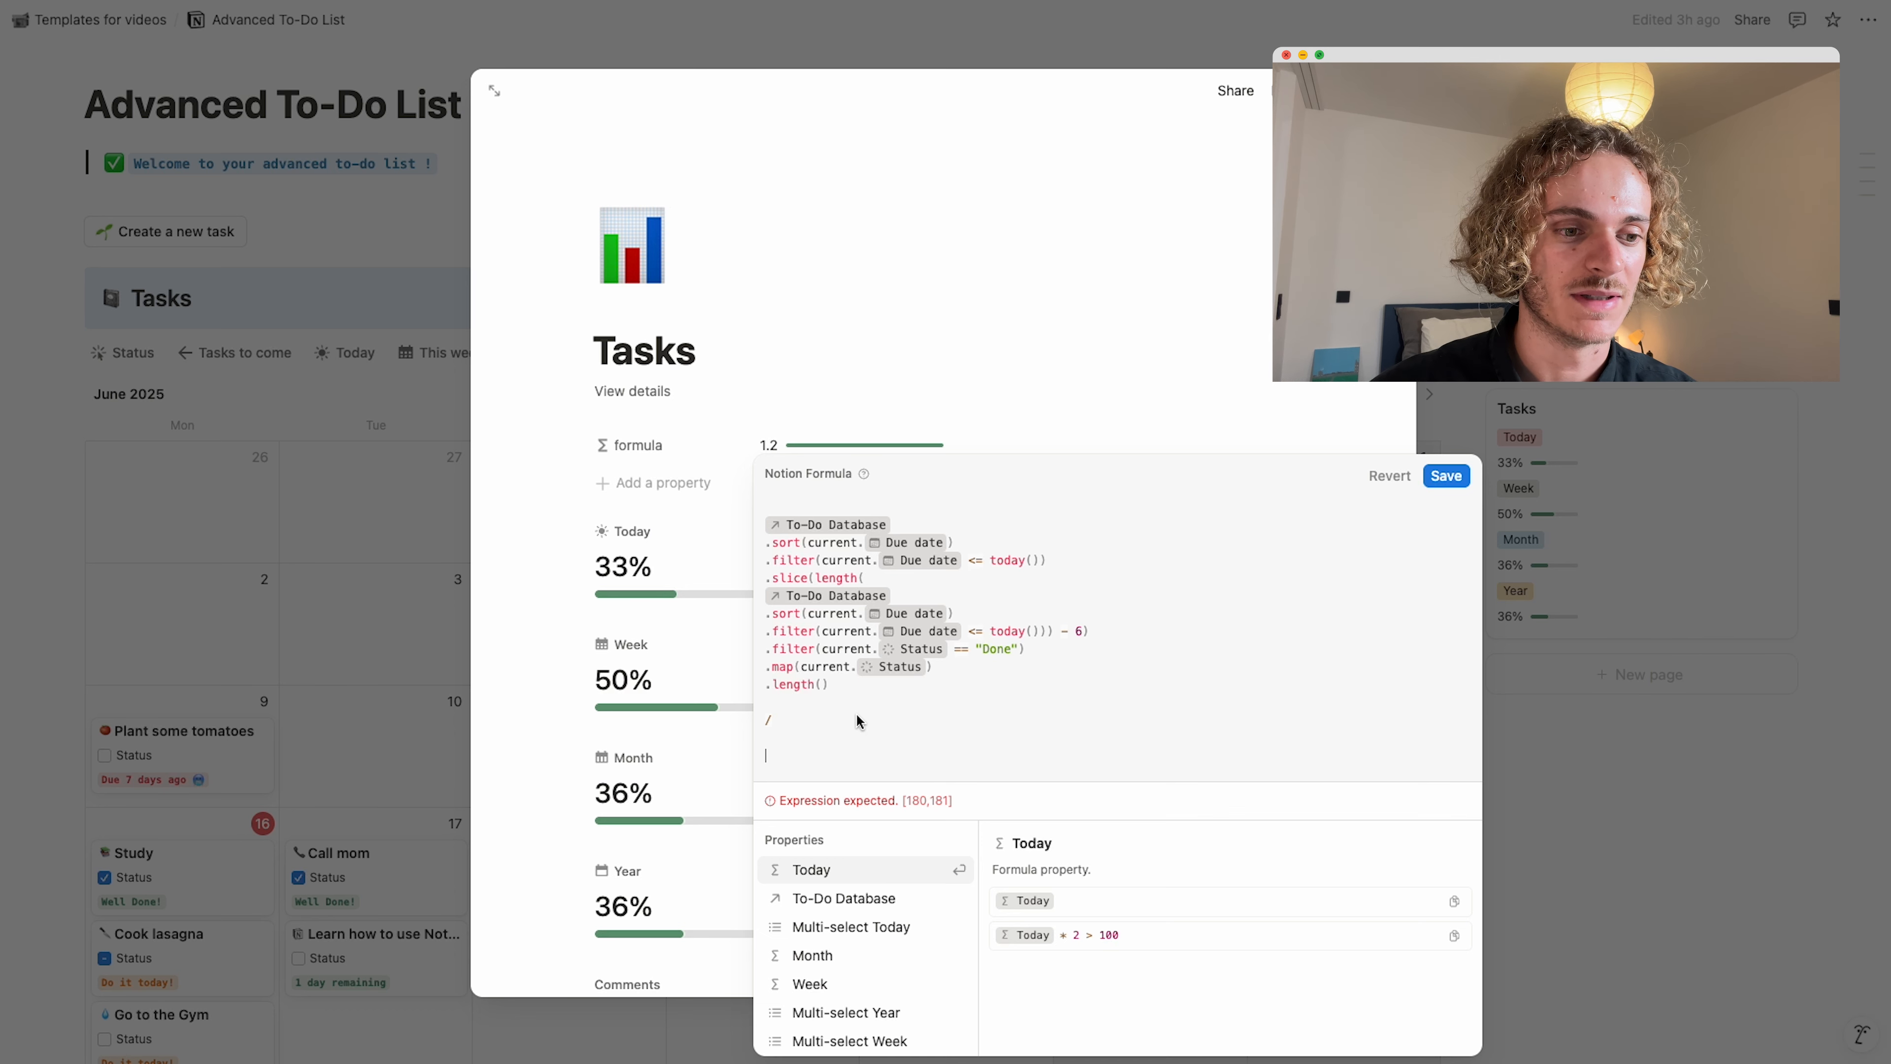
left_click_drag(850, 694, 770, 529)
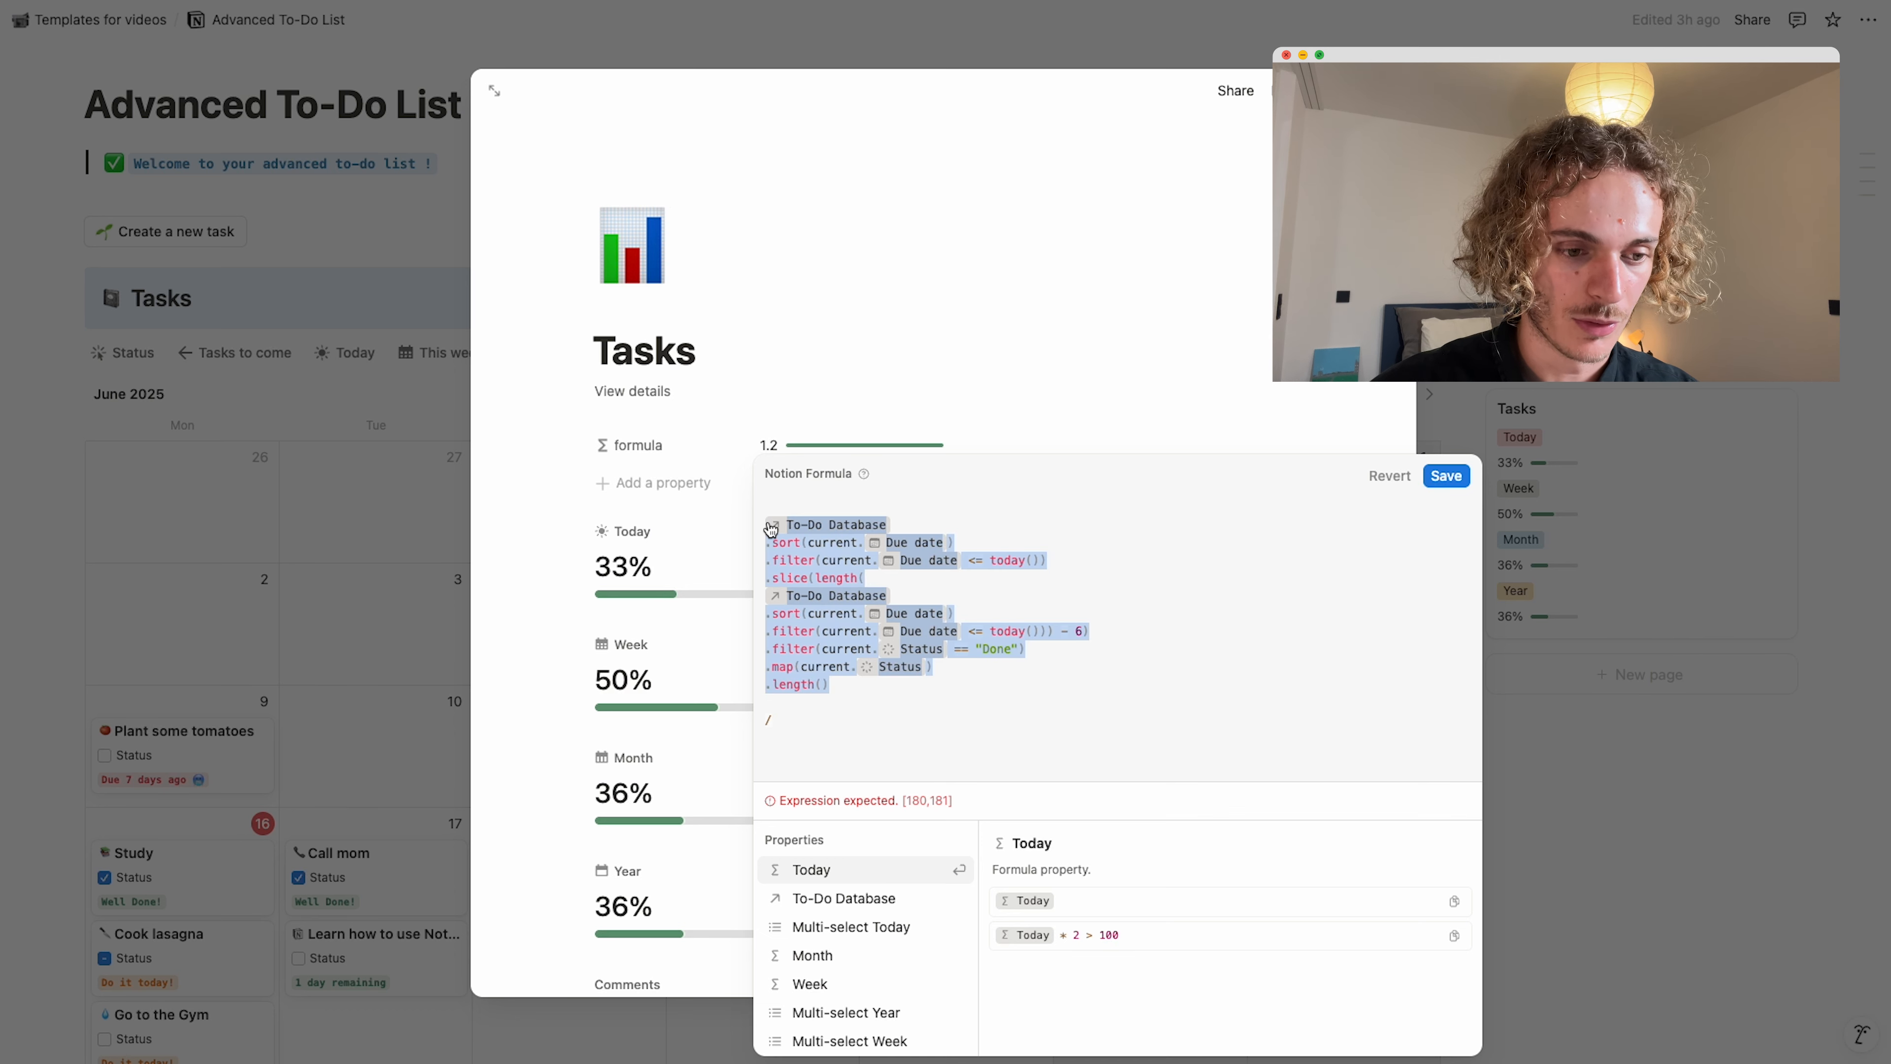
left_click(766, 745)
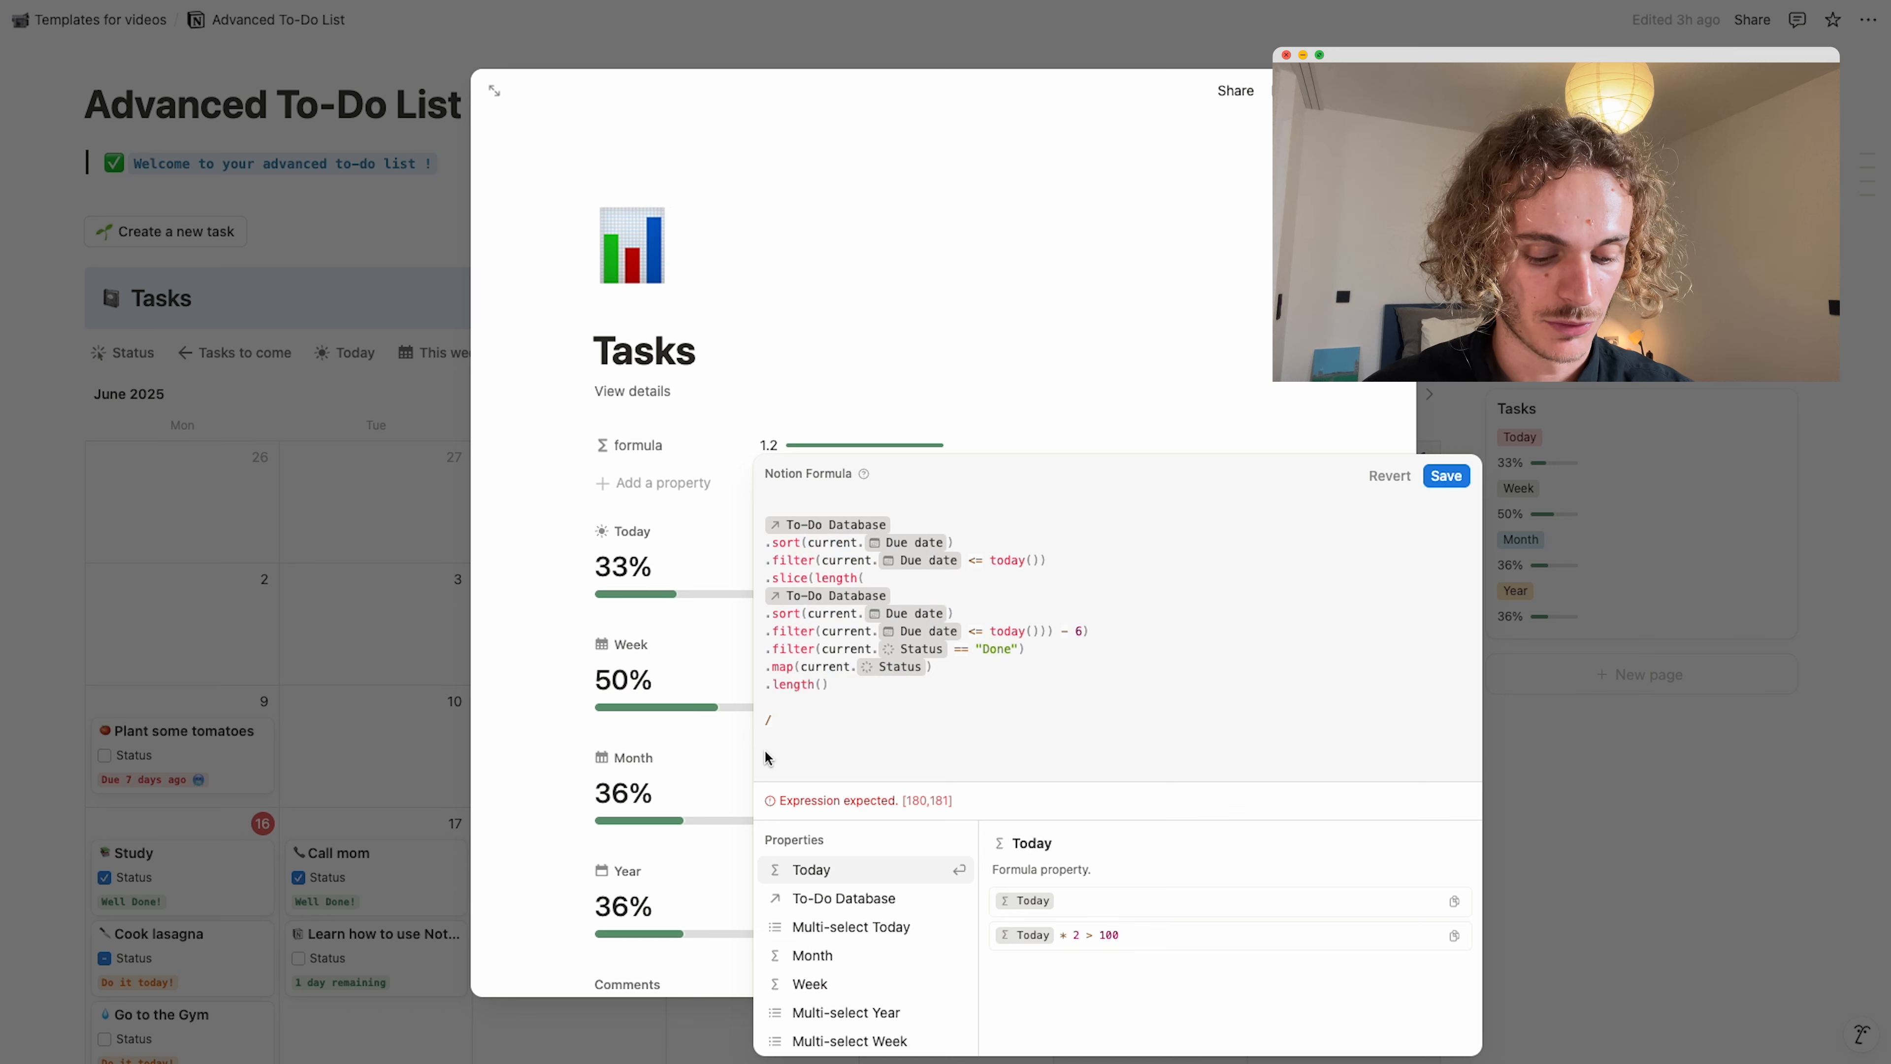
key("ctrl+v")
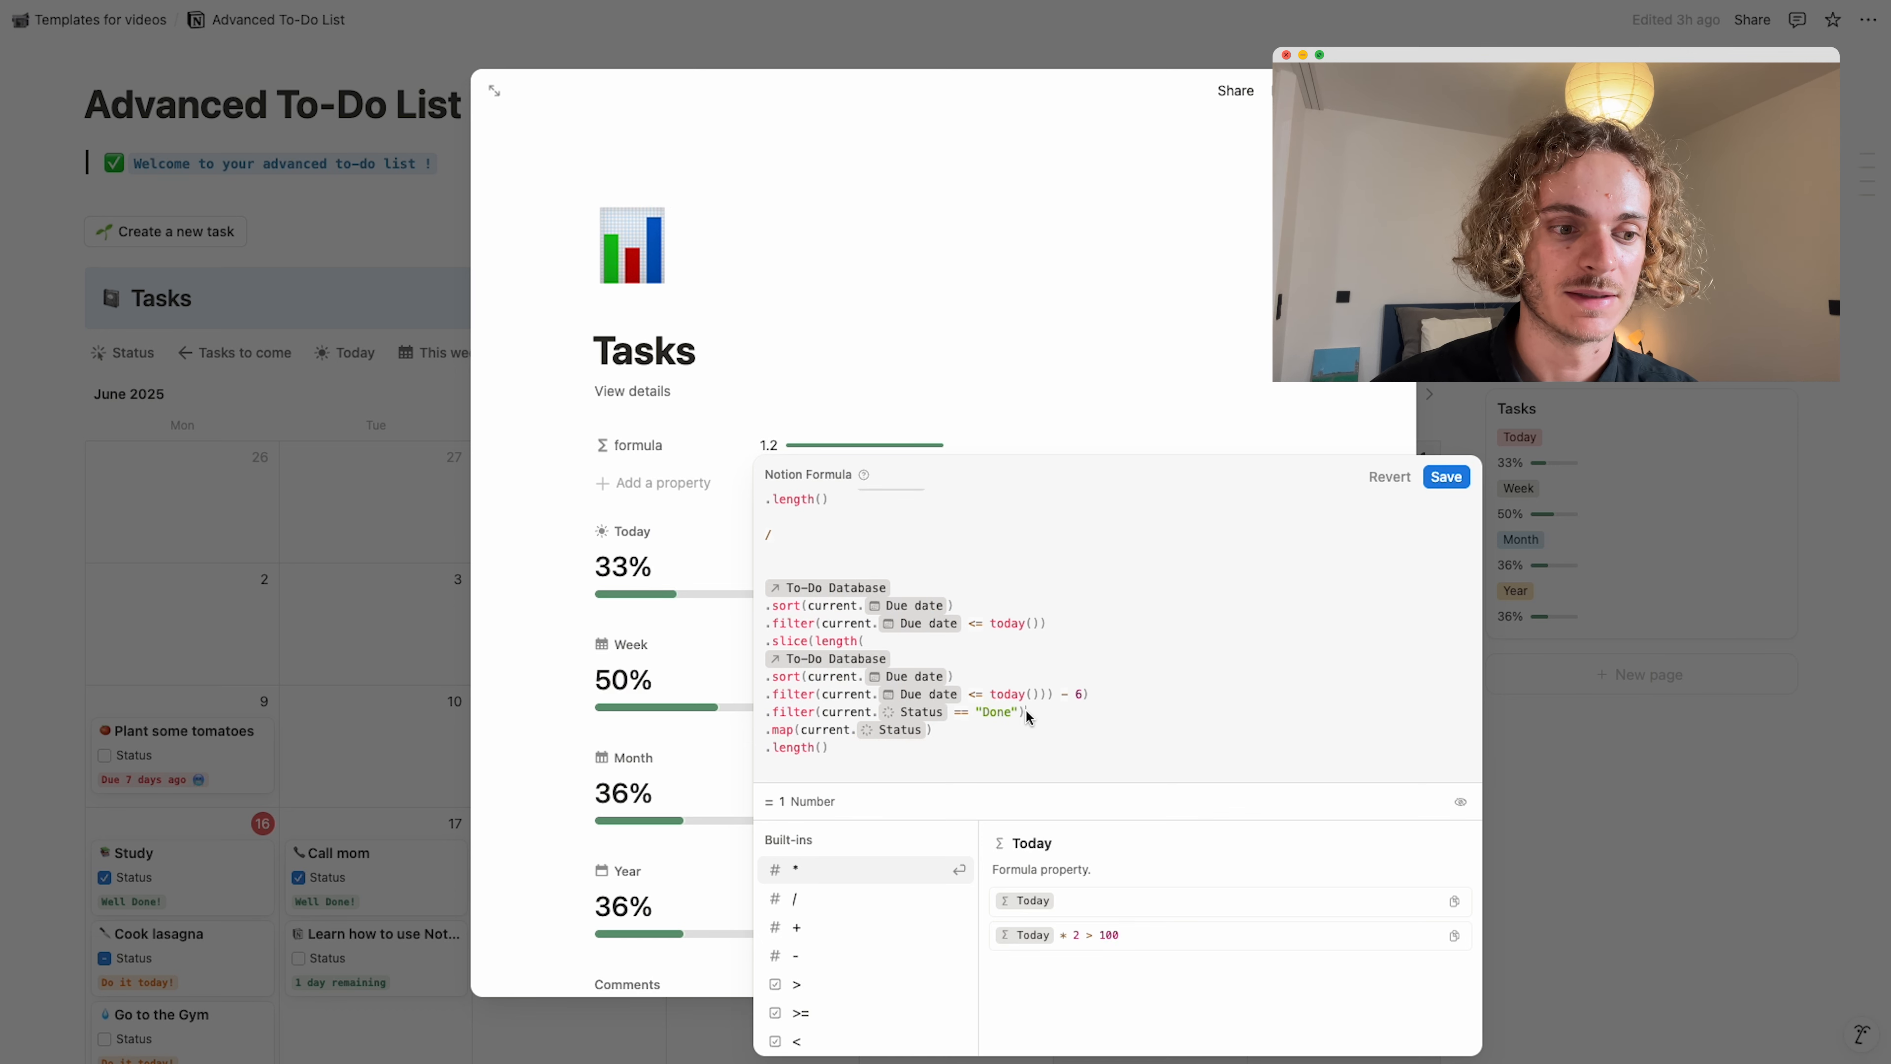
Delete the .filter(current.Status == "Done") line from the divisor expression and save the formula.
left_click_drag(1025, 710, 772, 715)
key("BackSpace")
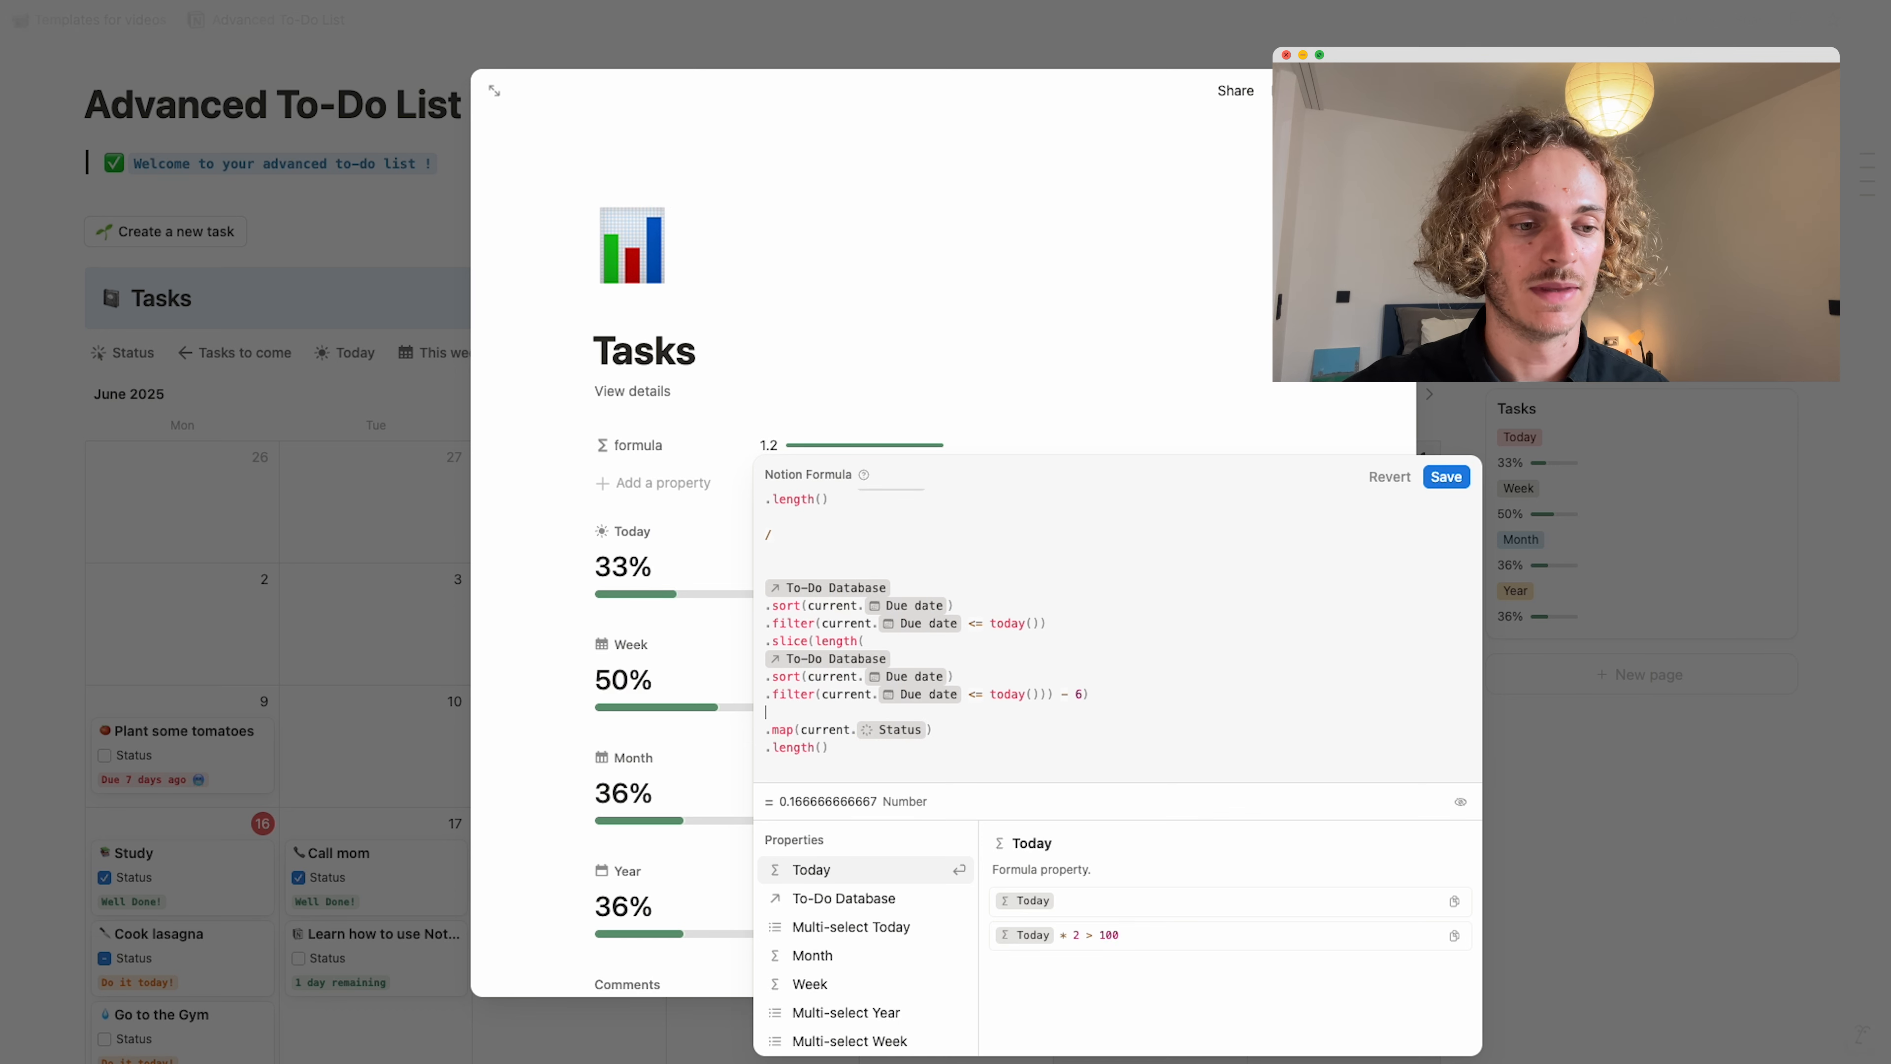
key("BackSpace")
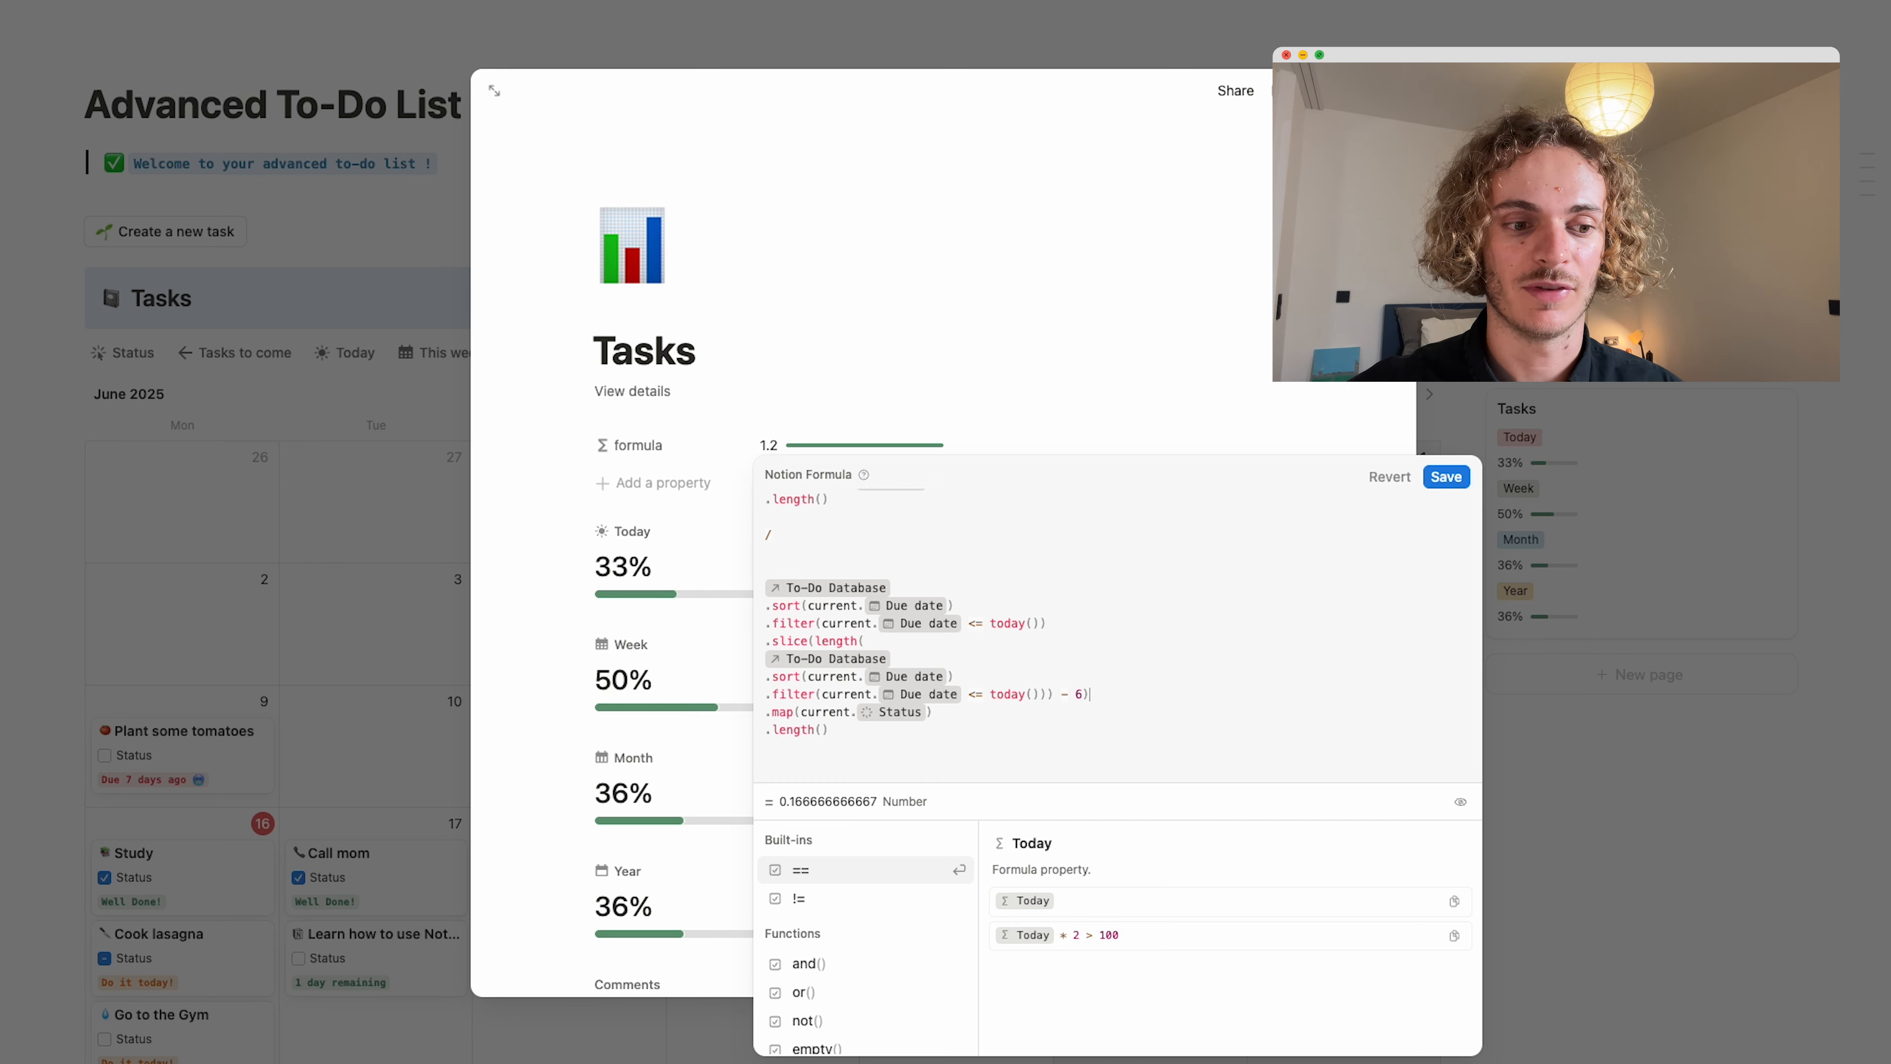
left_click(1452, 477)
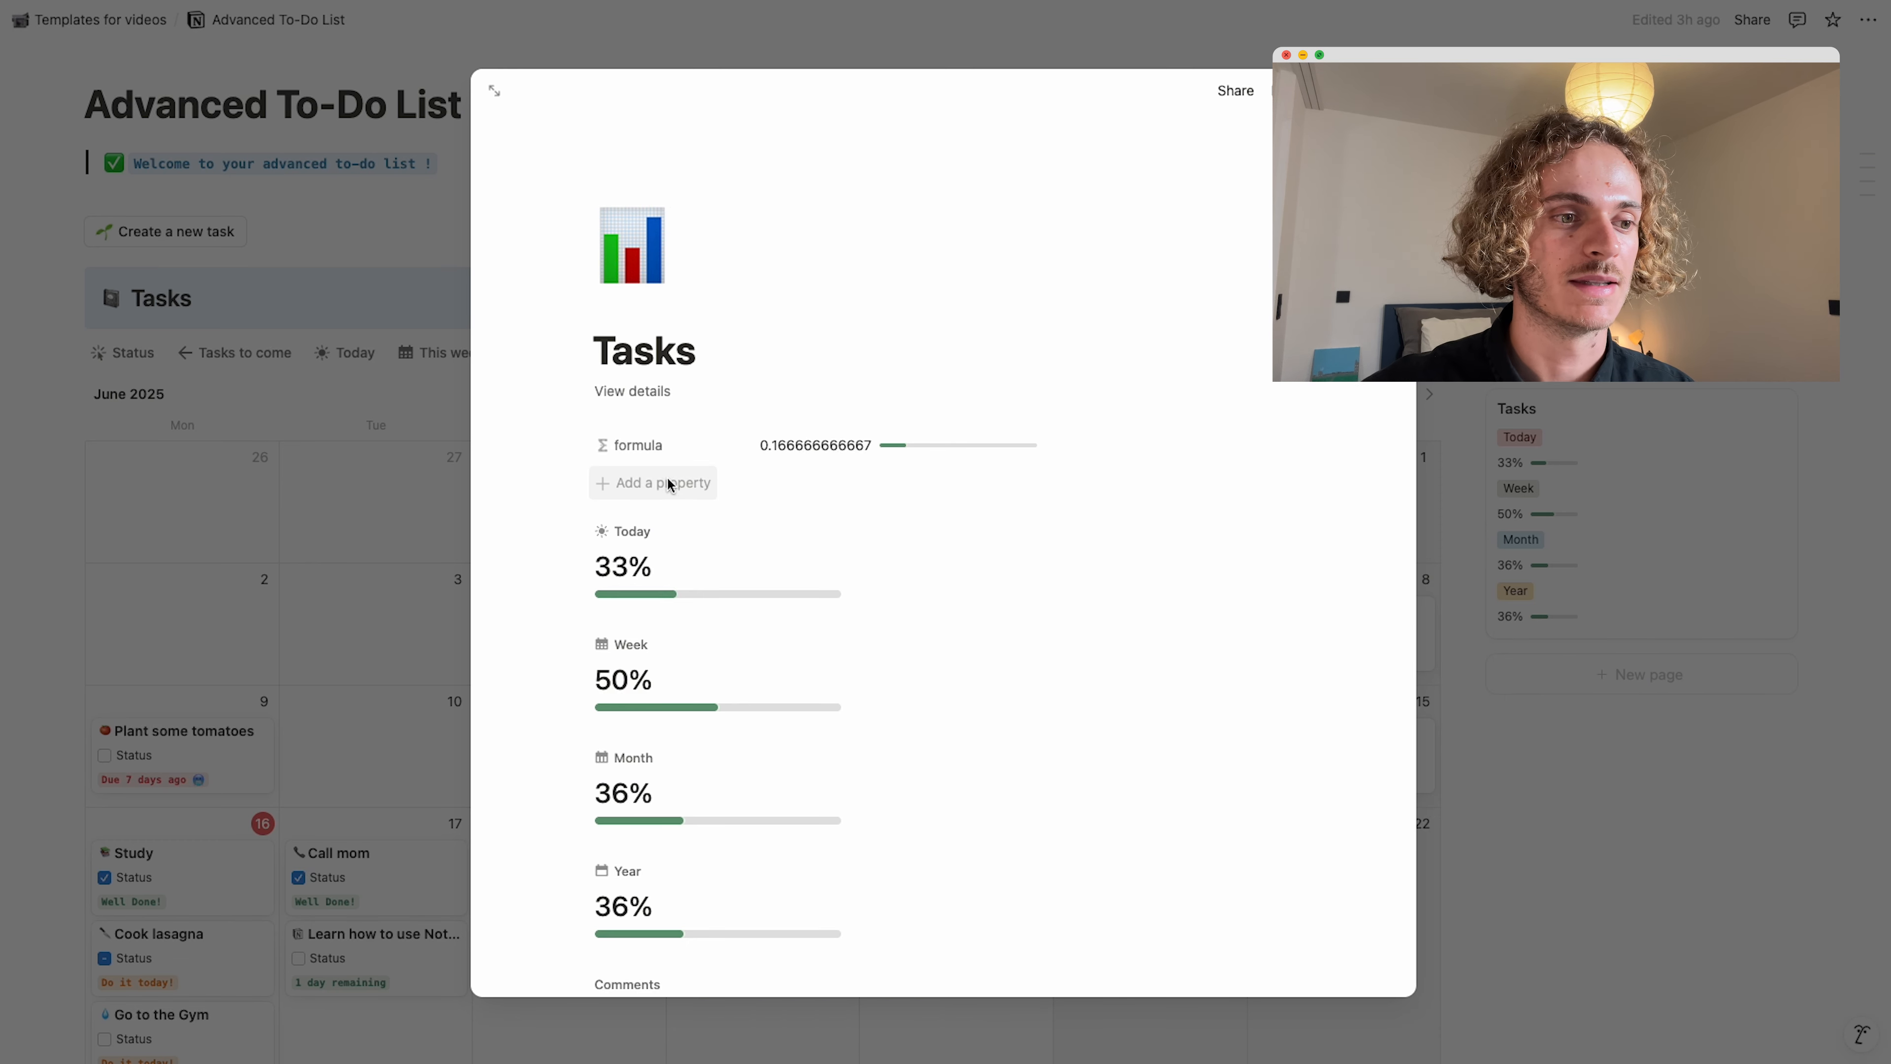
Set the number format of the formula property to Percent.
left_click(666, 453)
left_click(716, 508)
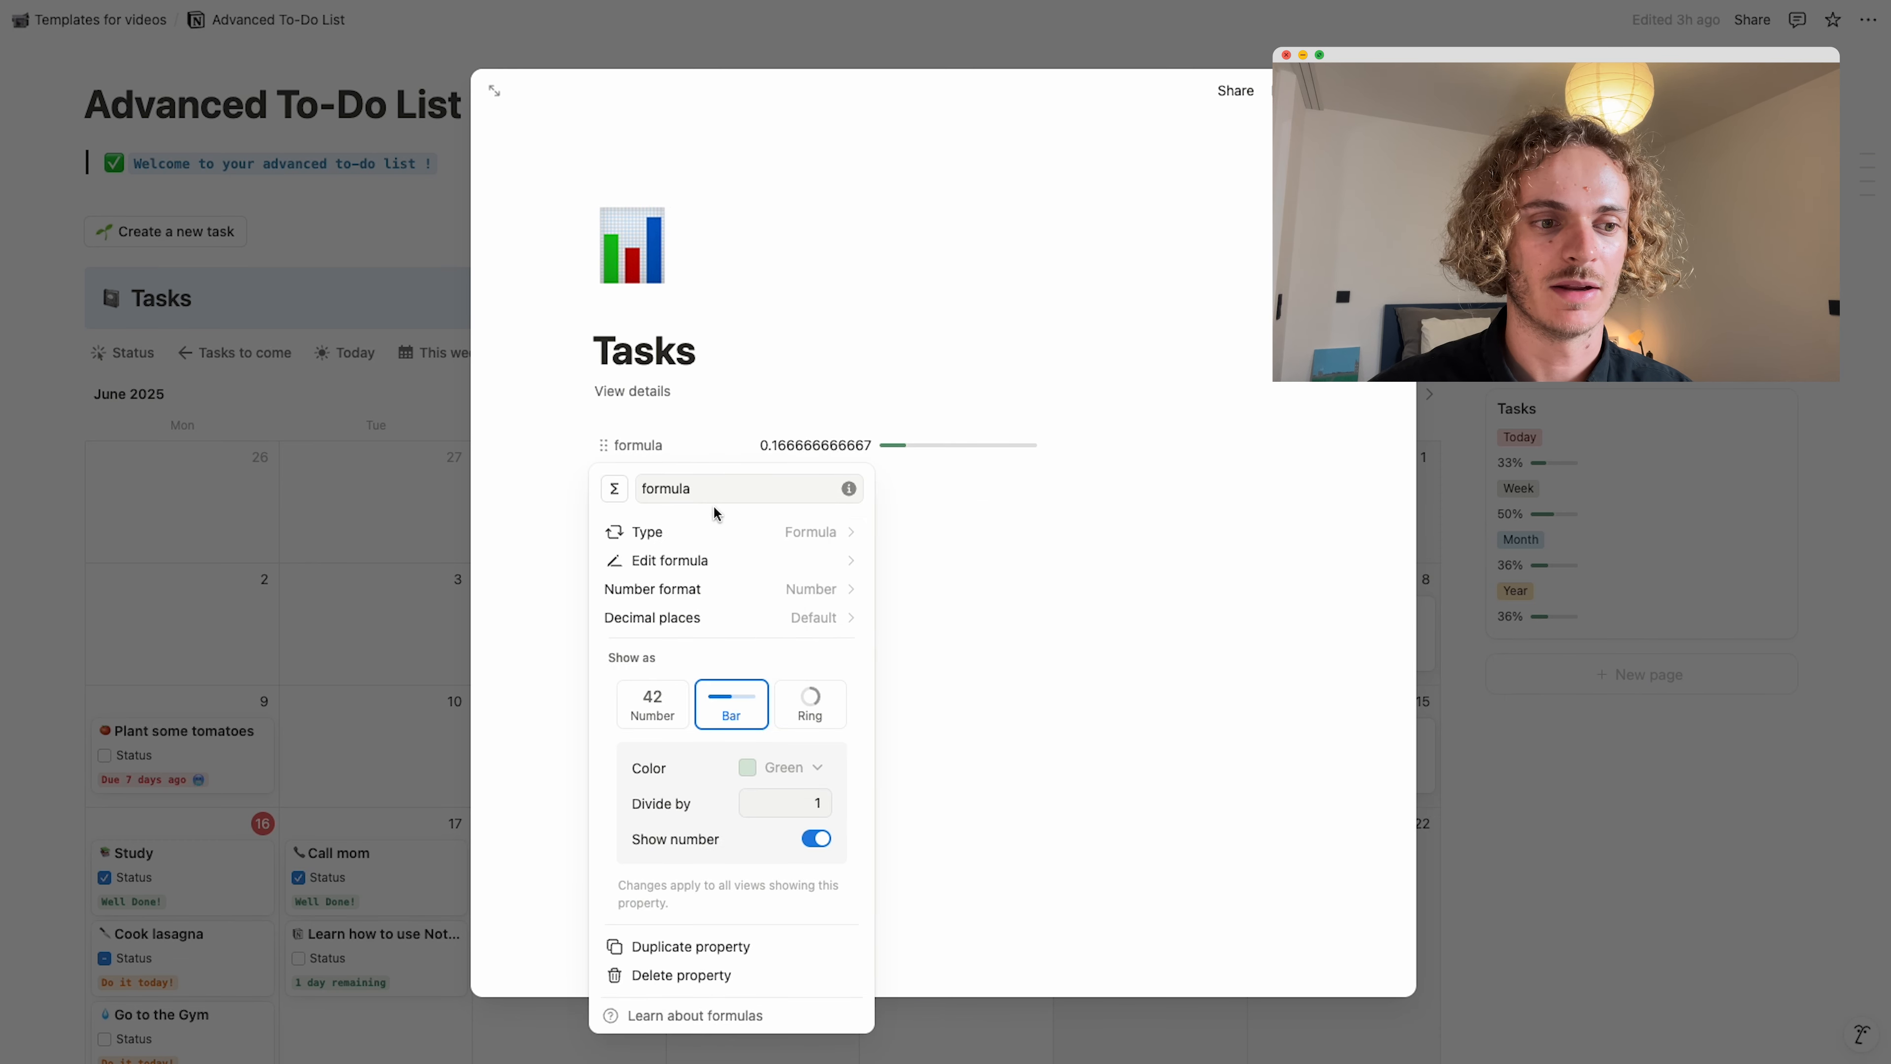
left_click(779, 590)
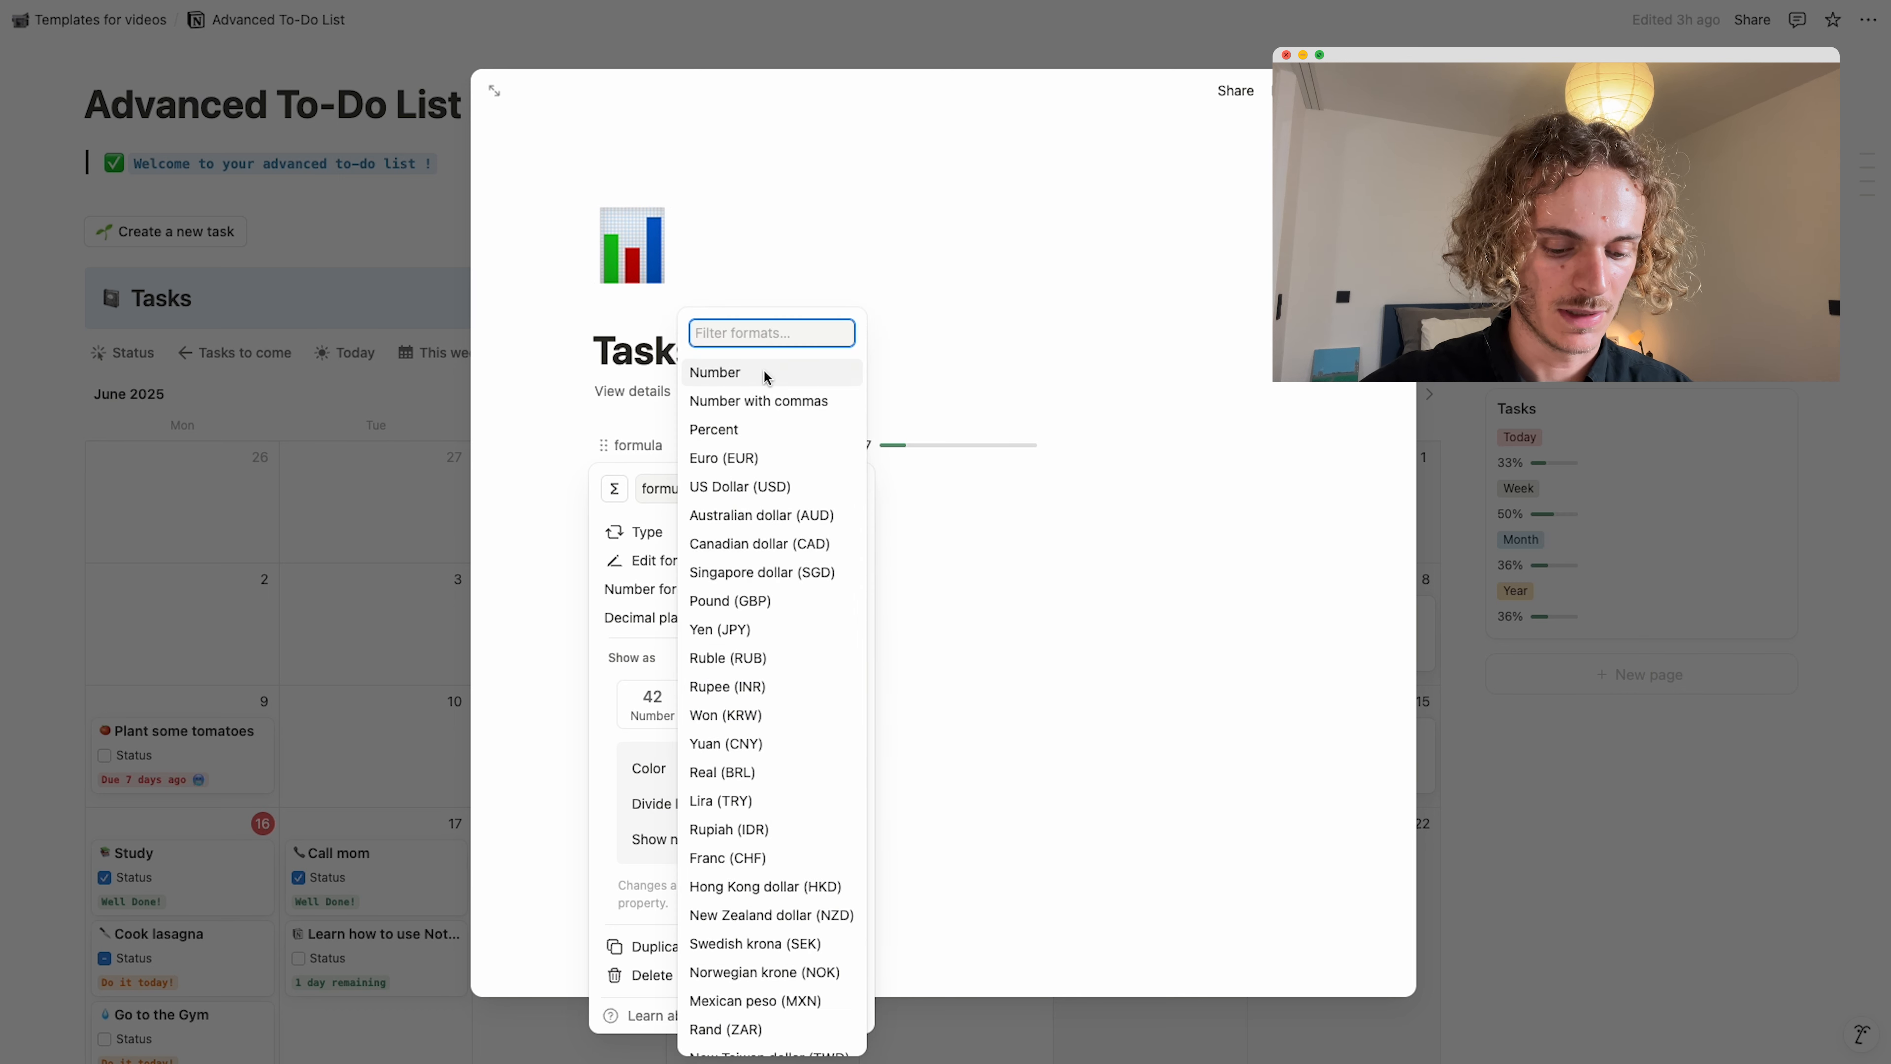
type("per")
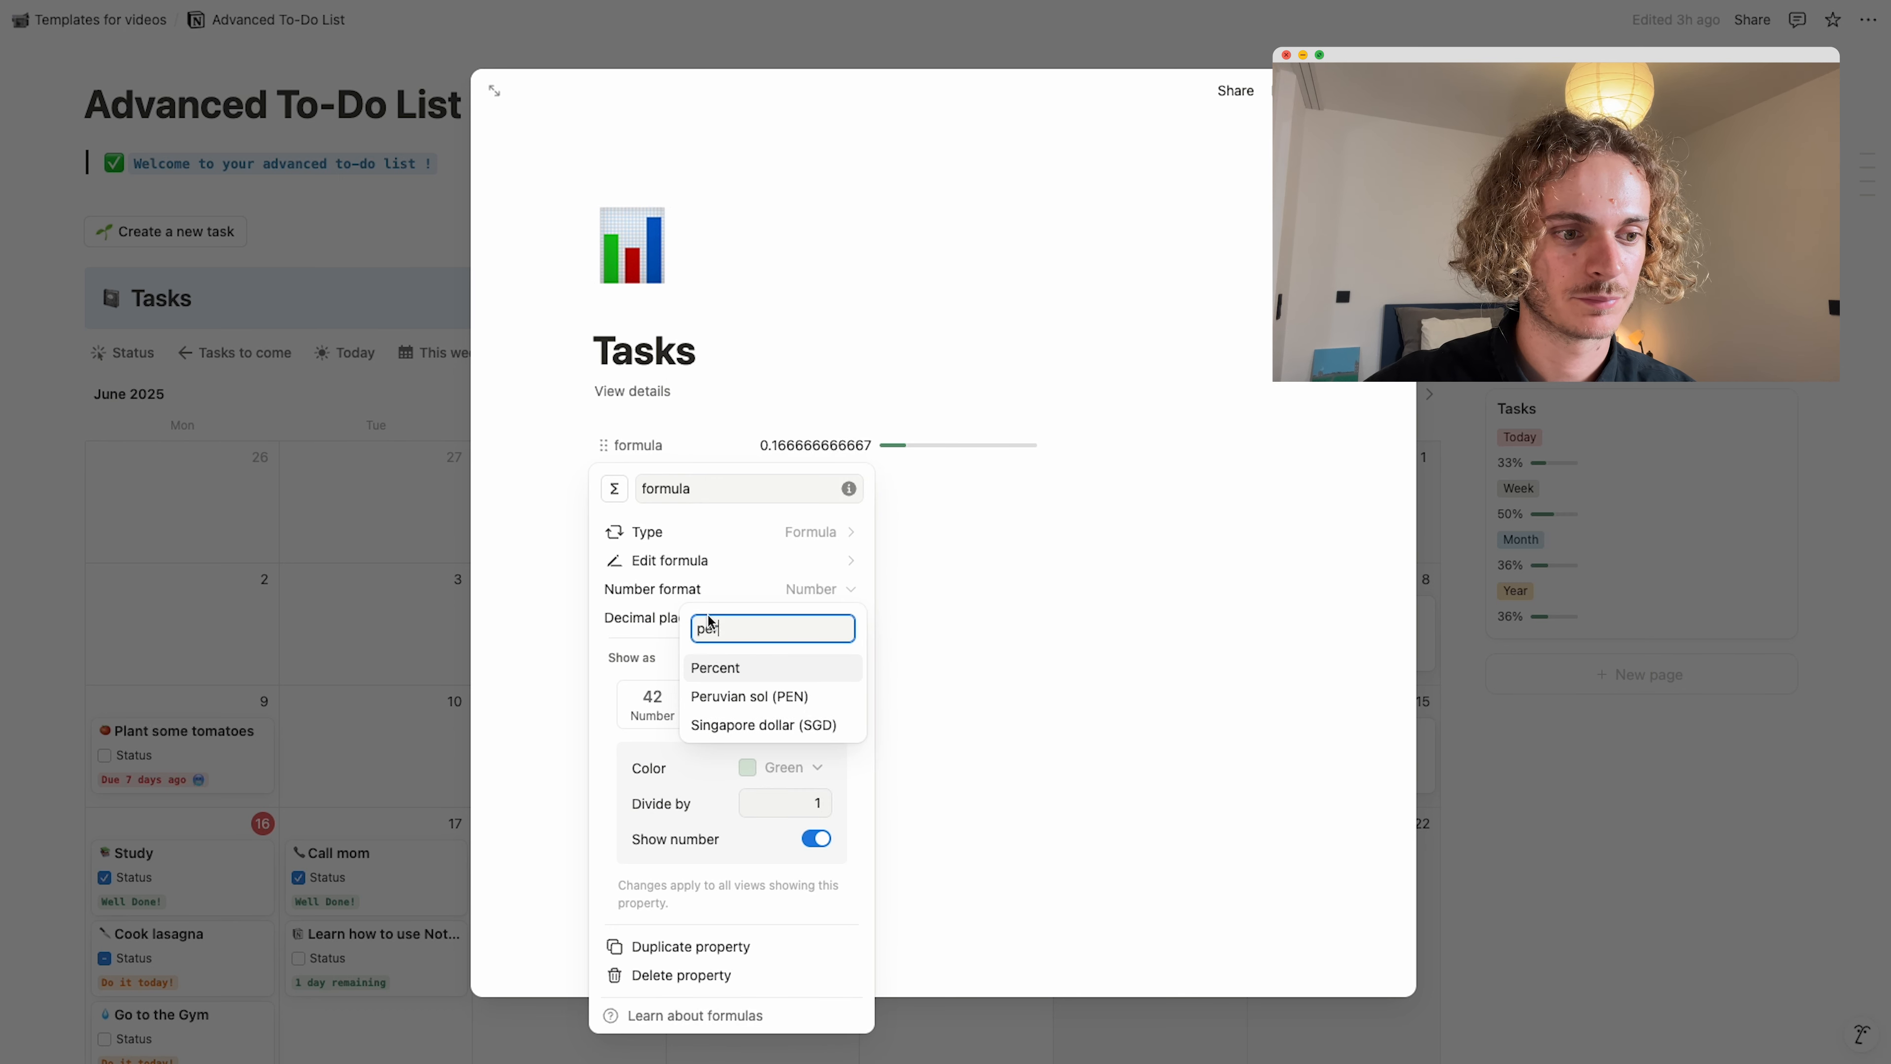
left_click(708, 667)
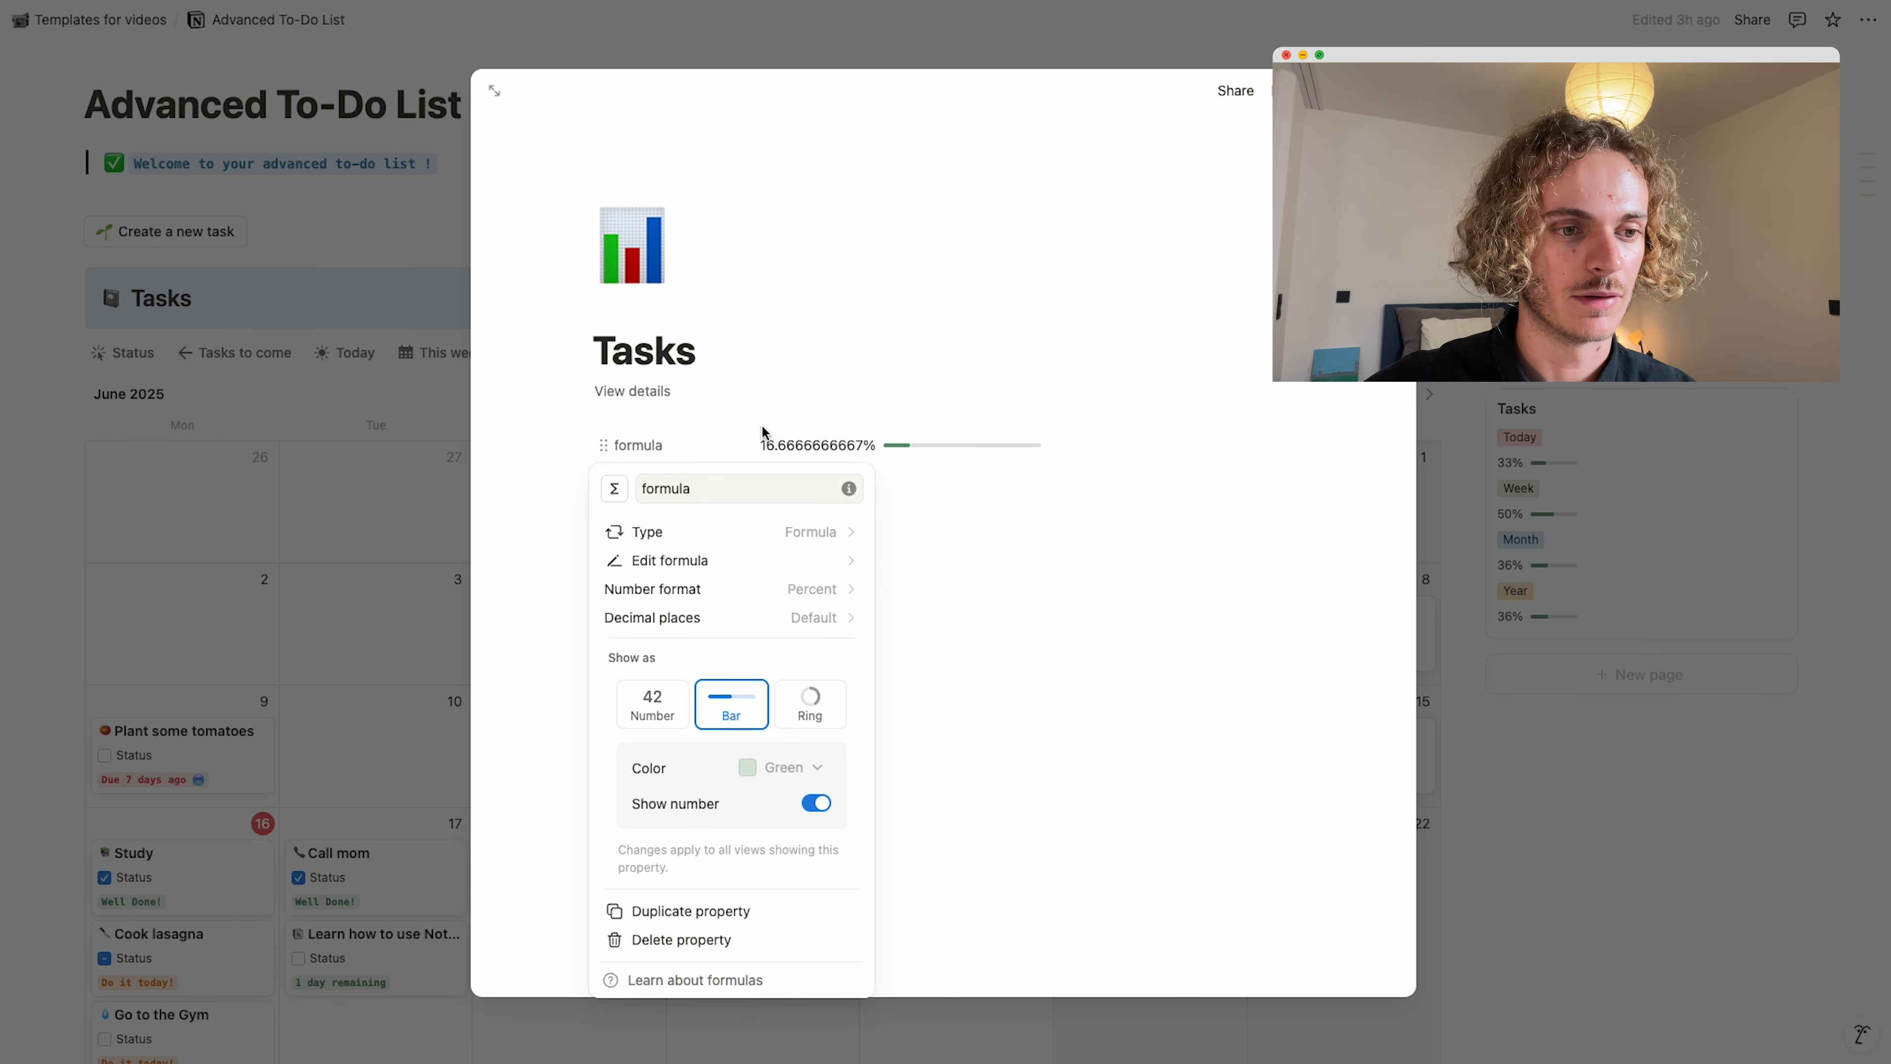
left_click(787, 403)
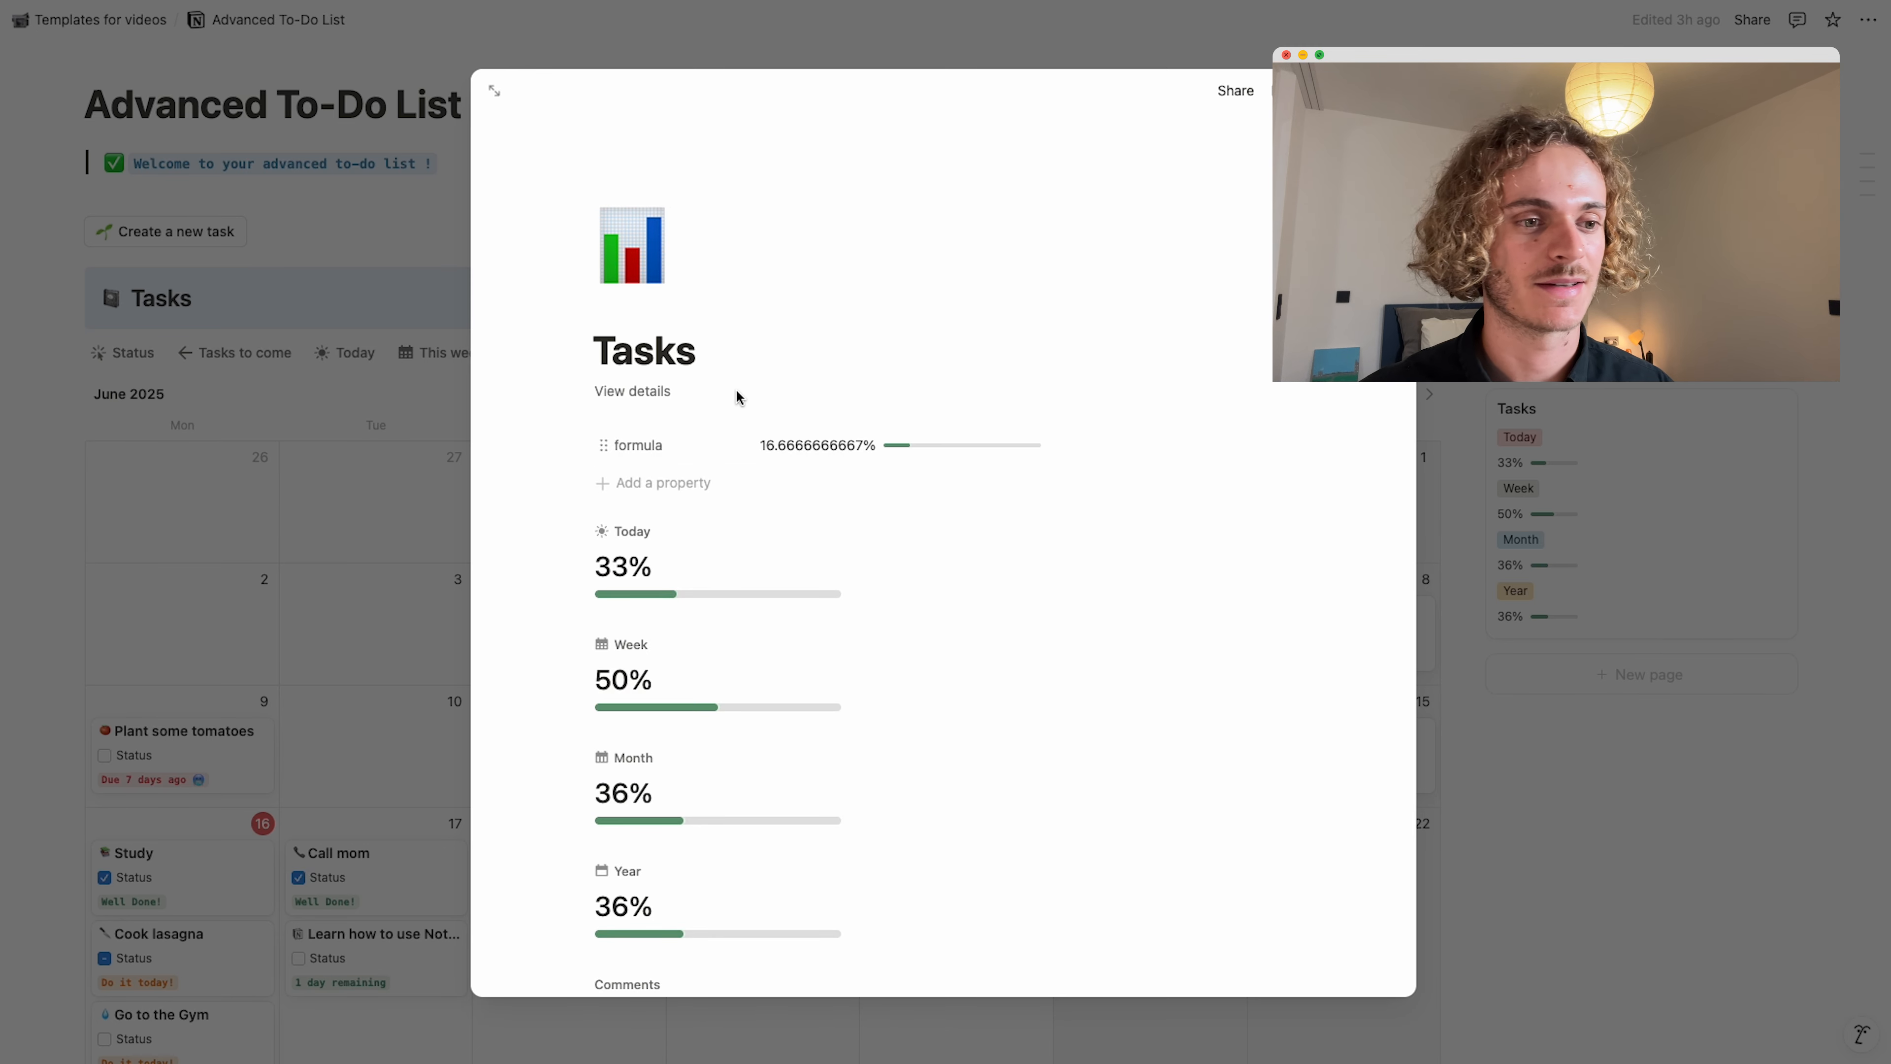
Wrap the formula property's entire division expression in a lets() call, with the closing parenthesis below the last .length() line.
left_click(784, 445)
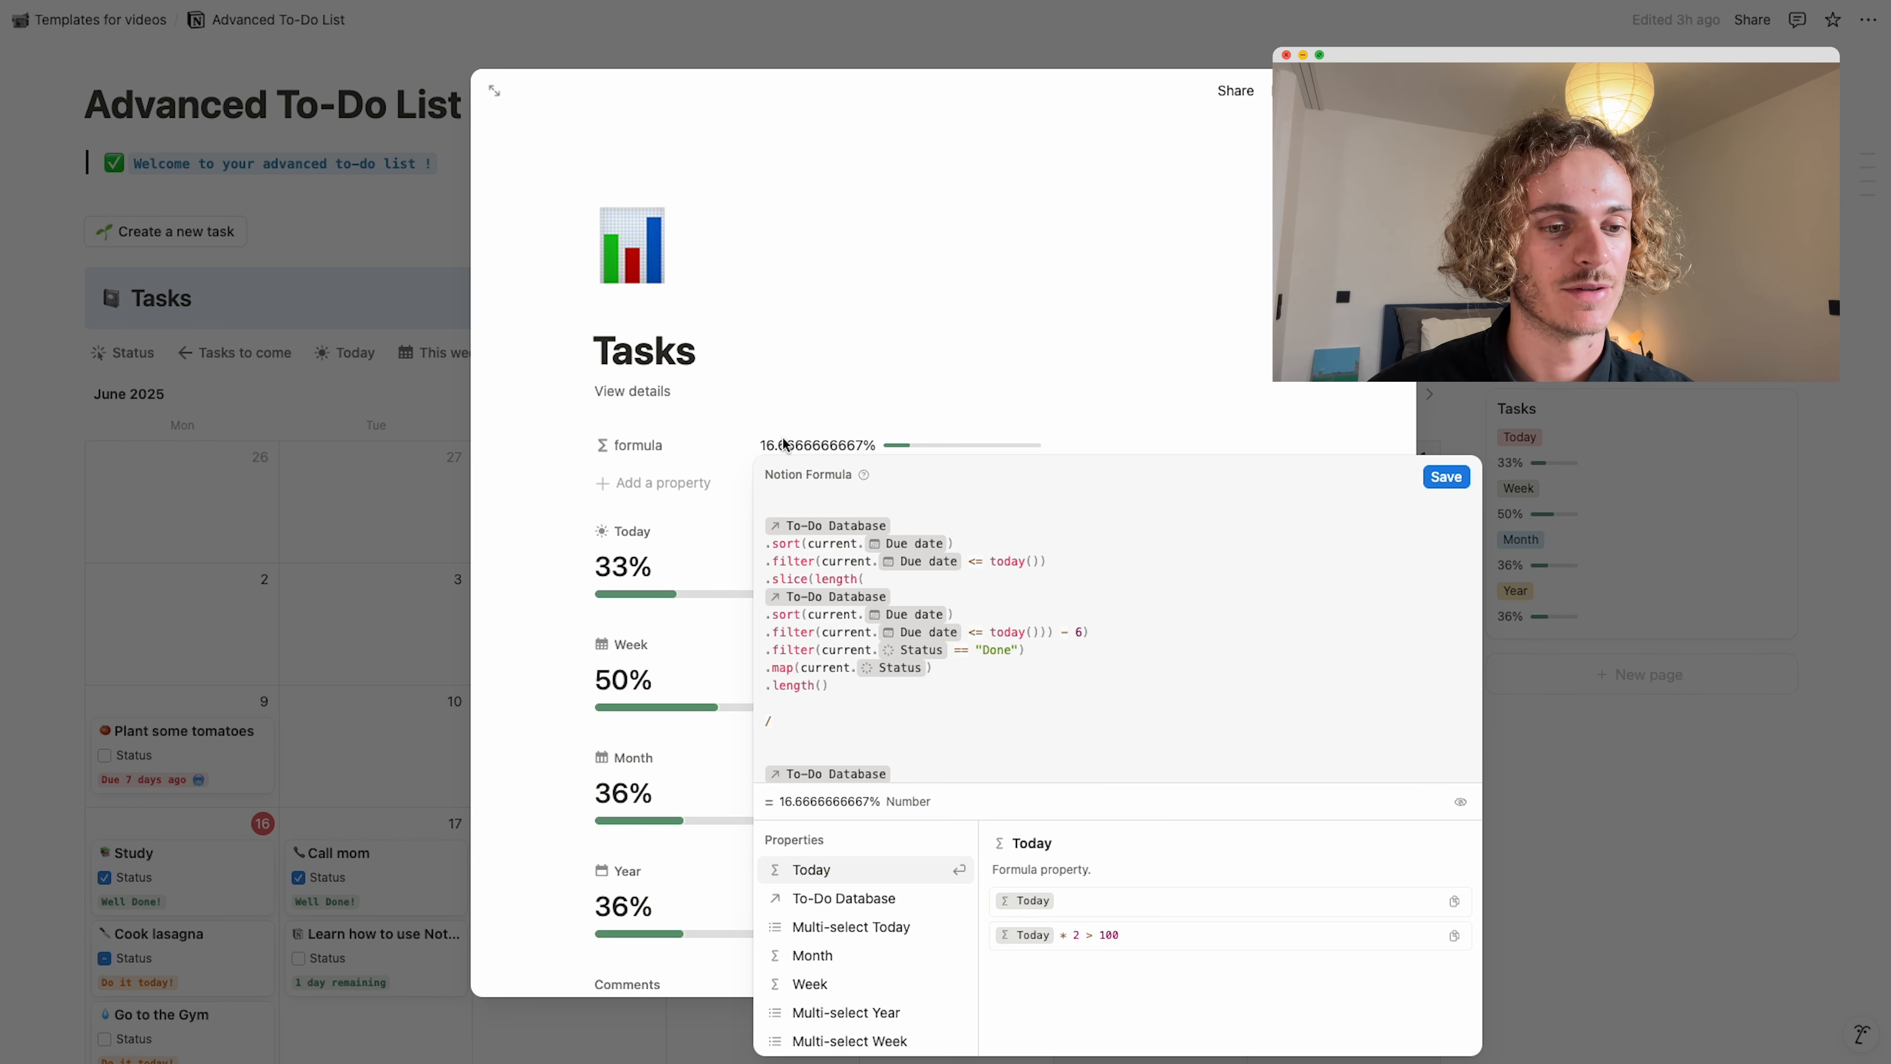
scroll(832, 711, "down", 4)
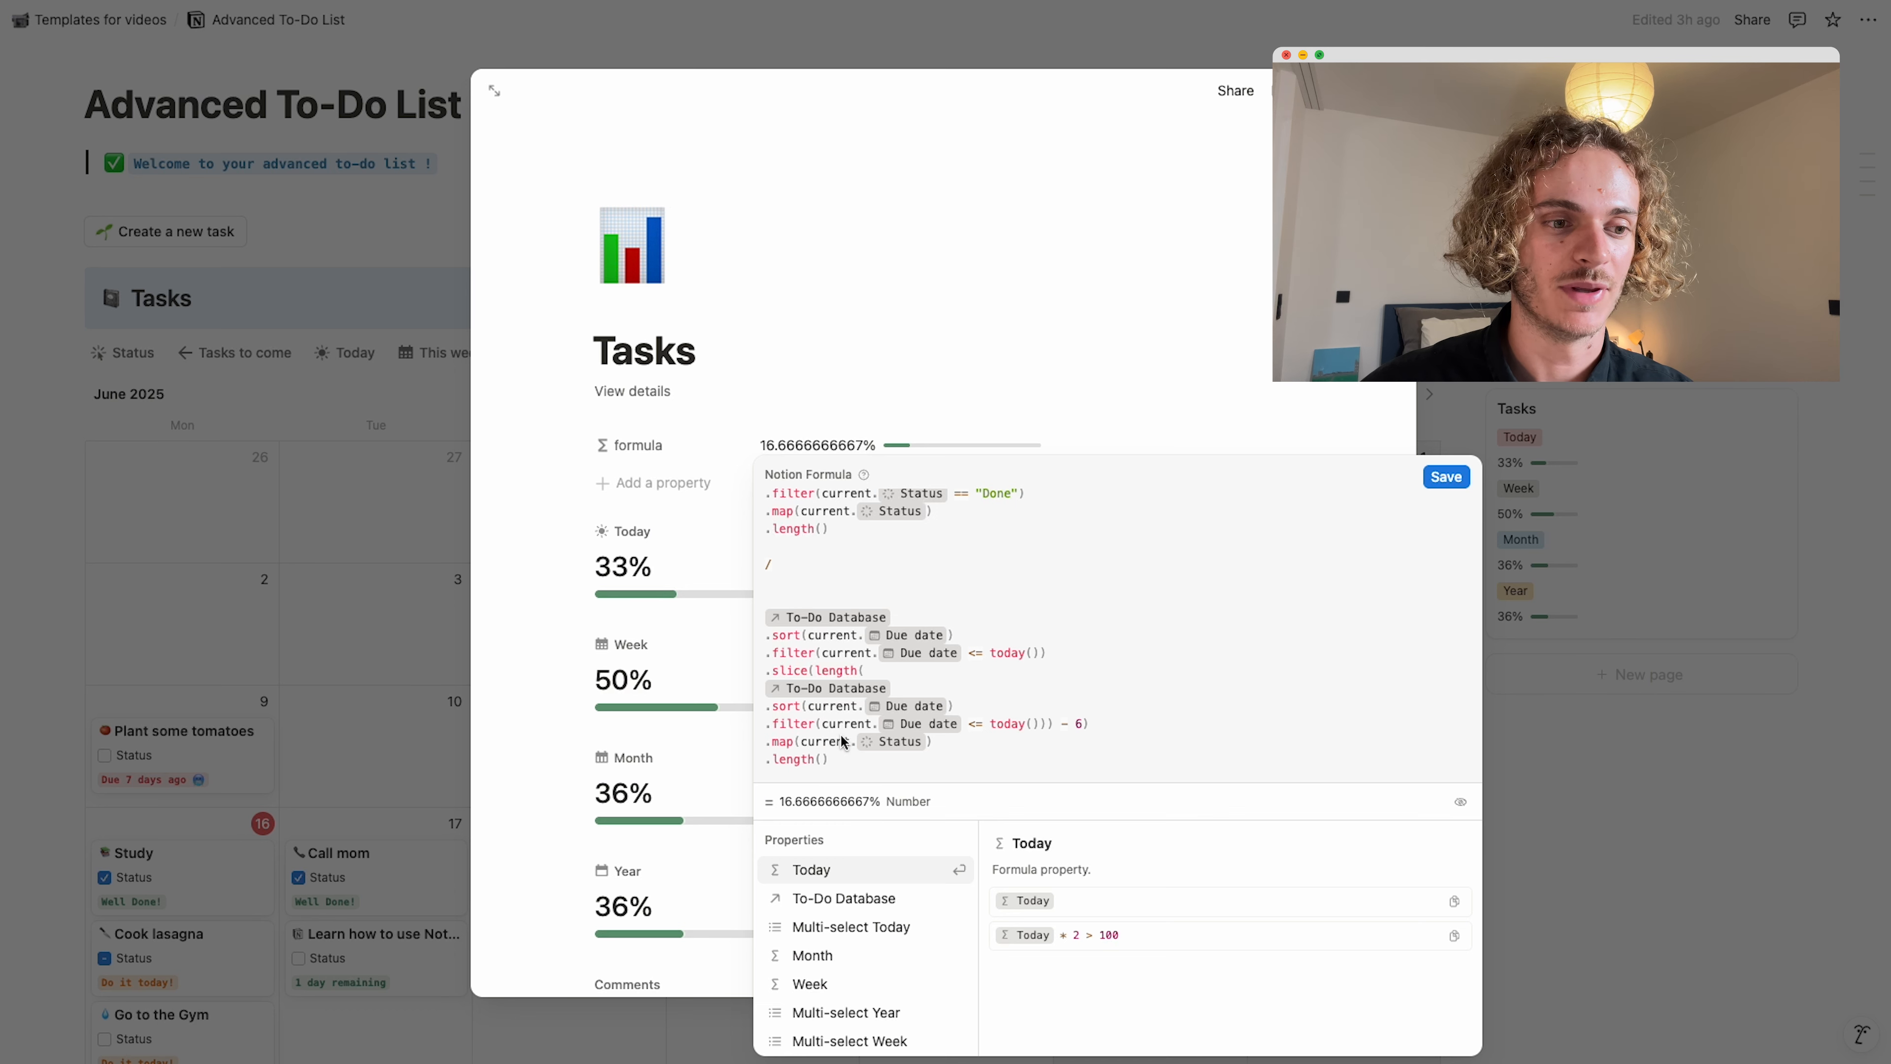
scroll(843, 741, "up", 4)
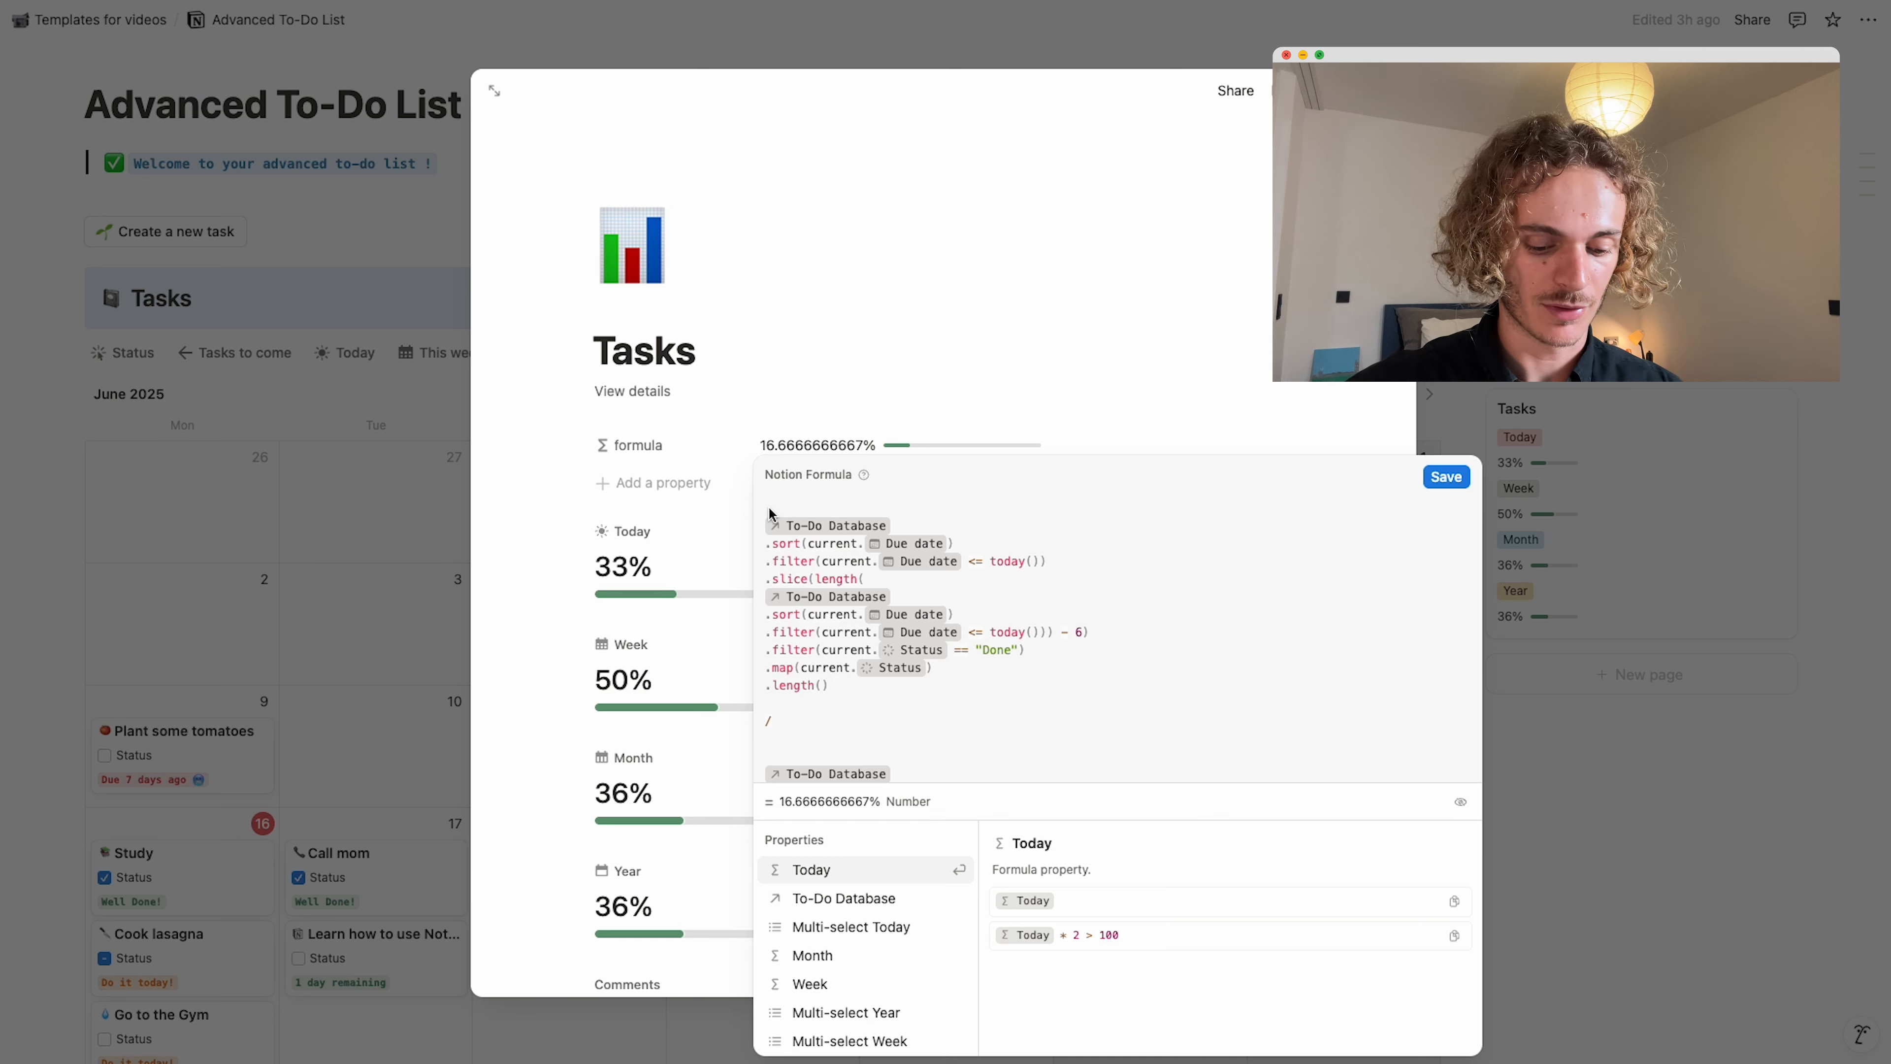
type("let")
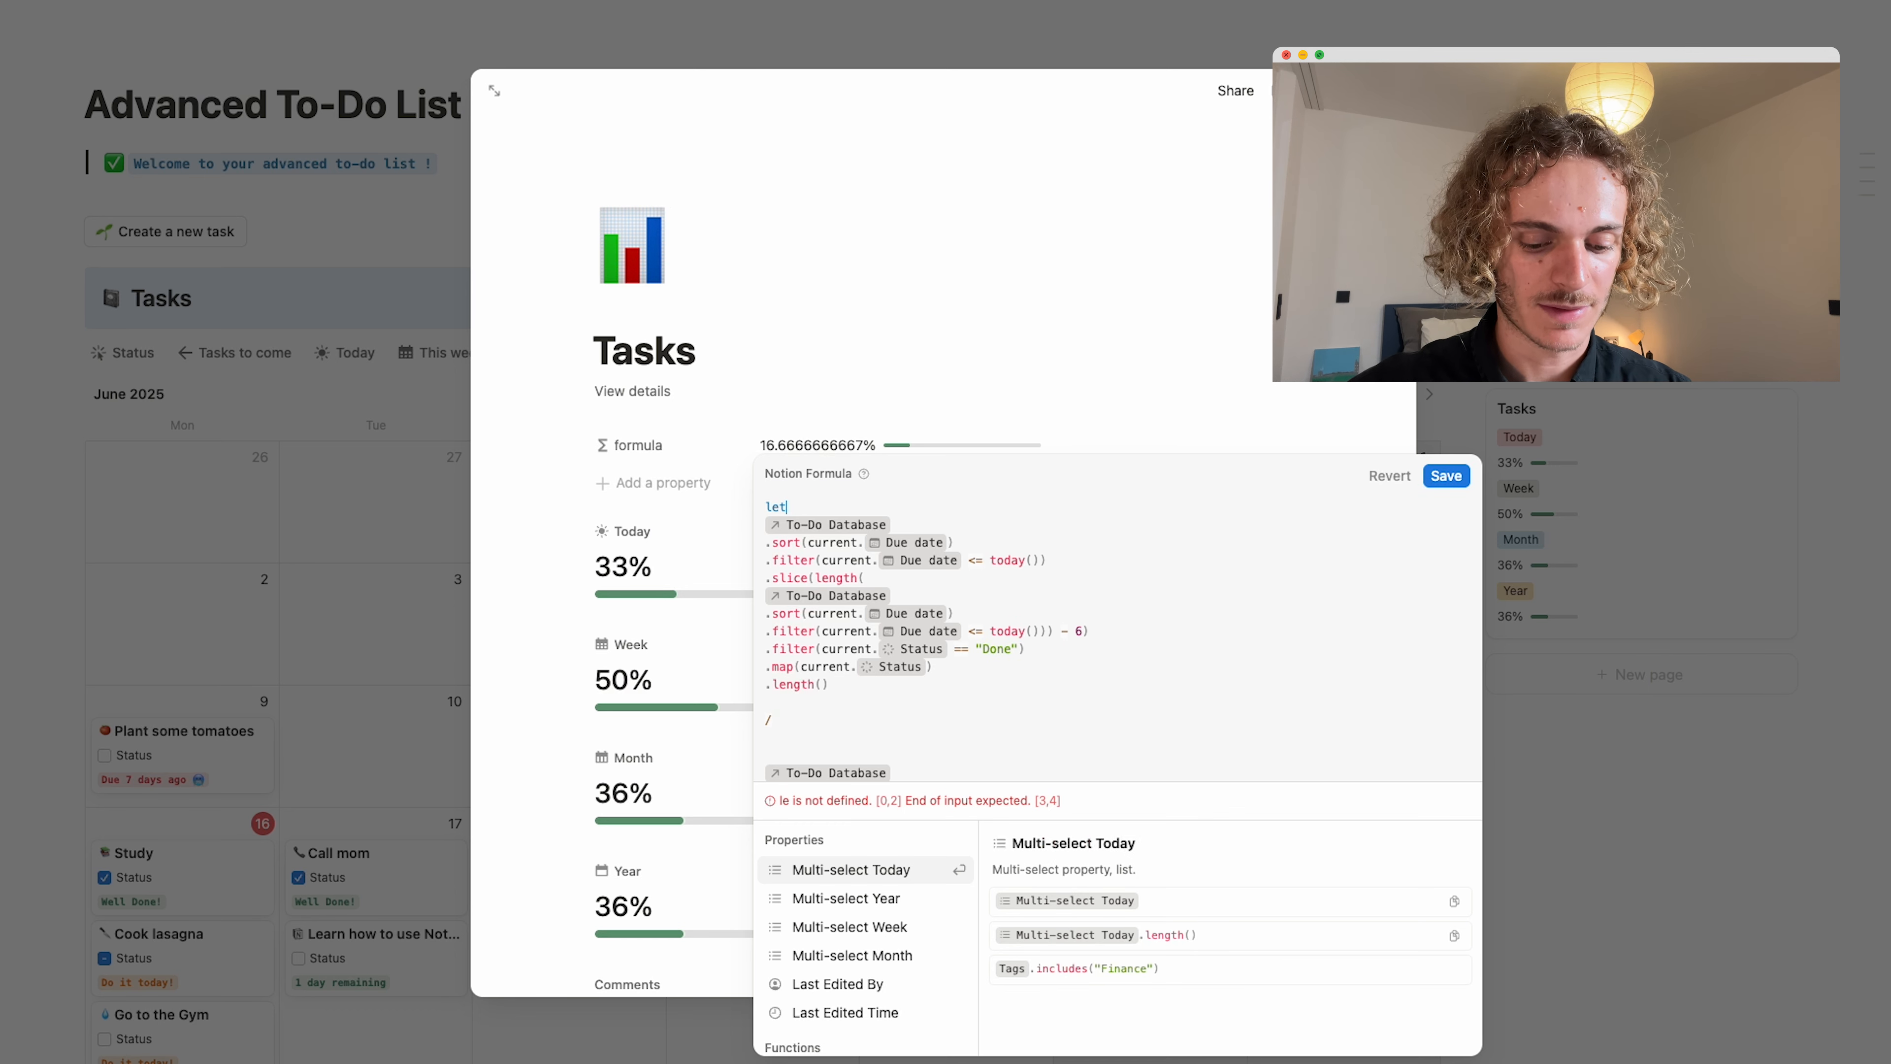
type("s(")
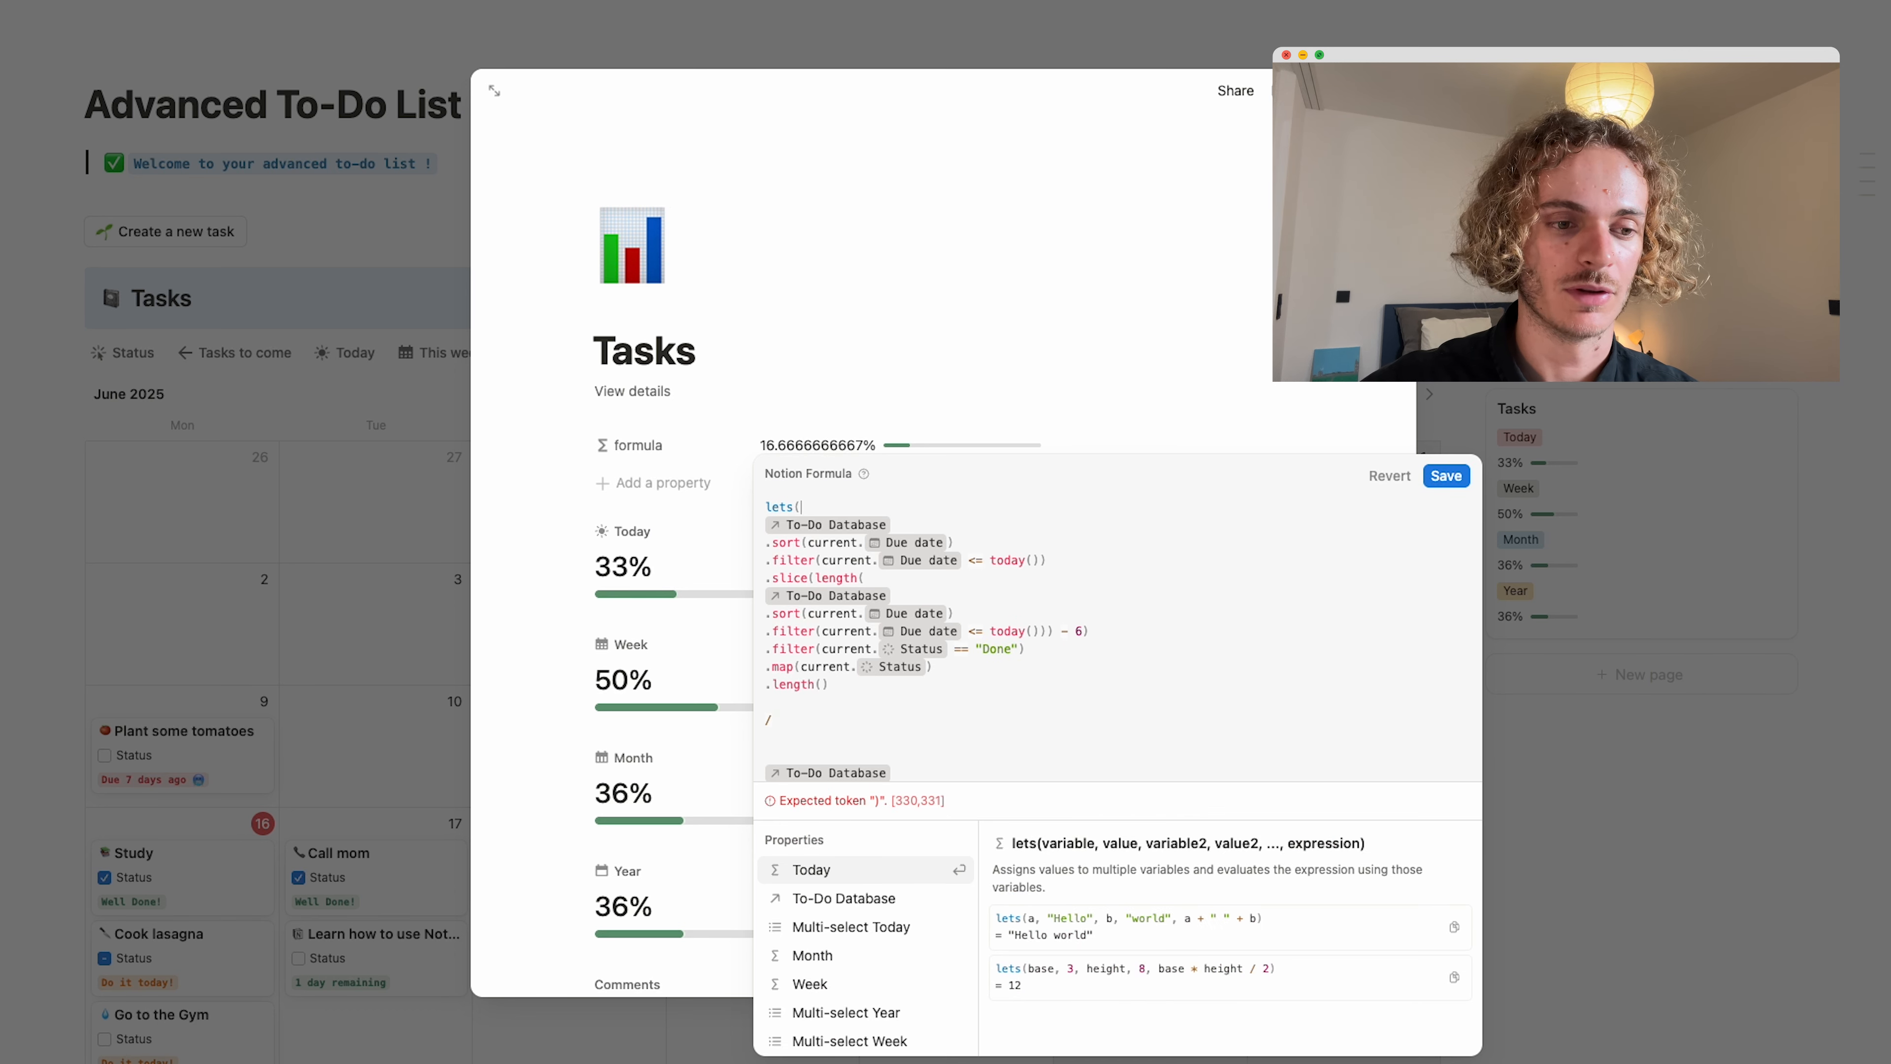
scroll(818, 572, "down", 5)
left_click(867, 729)
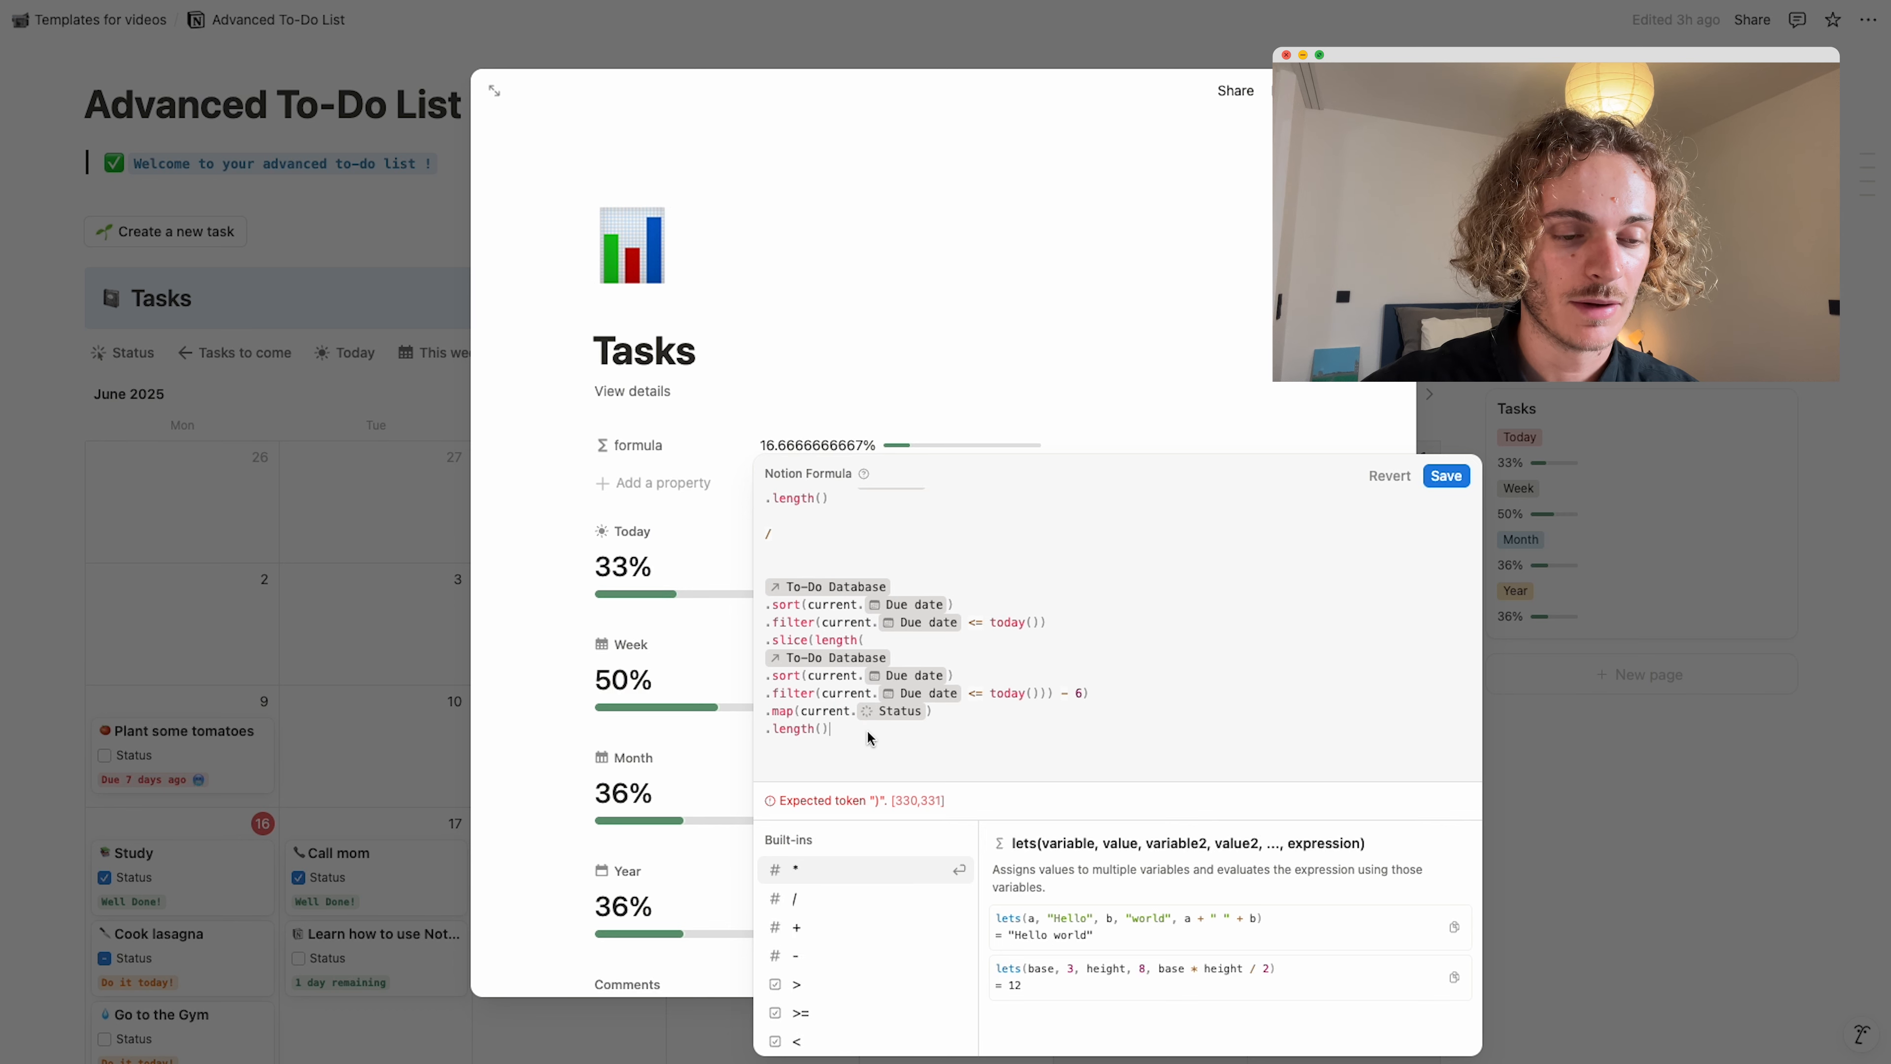
type(")")
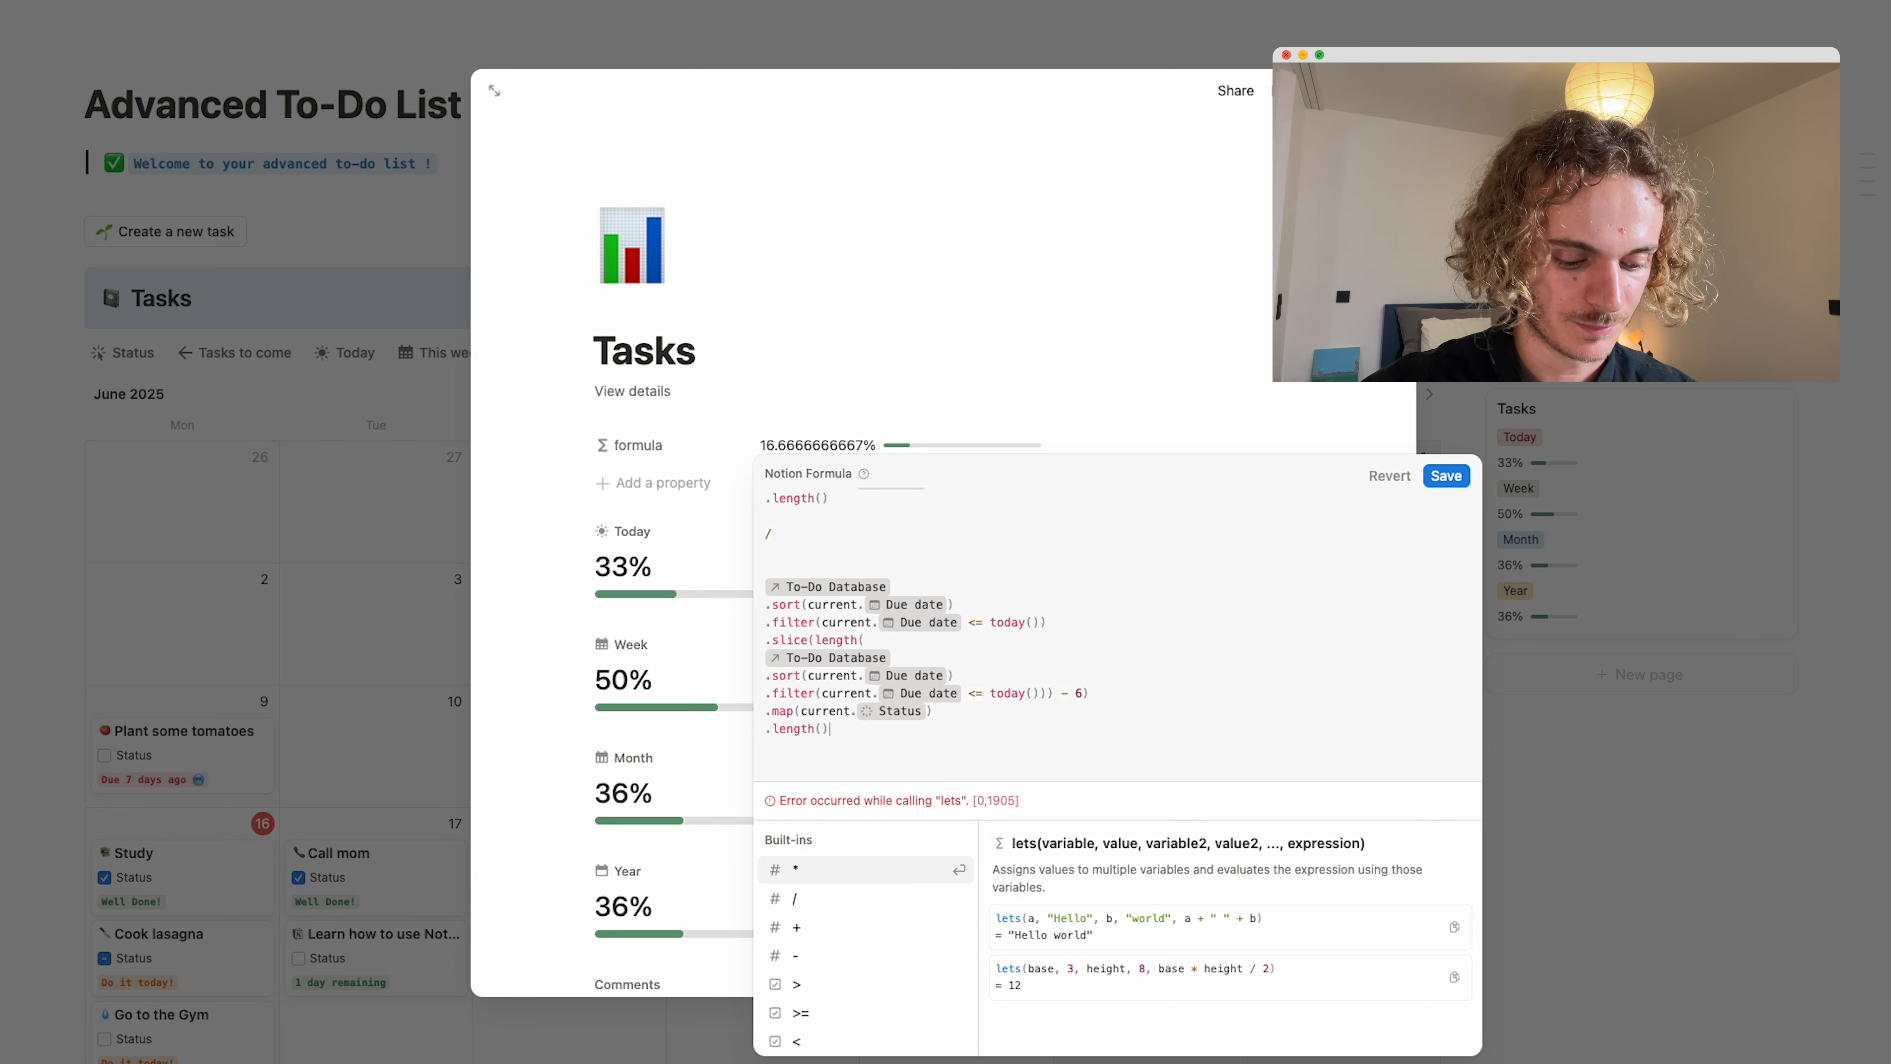
key("shift+Return")
type(")")
scroll(867, 729, "up", 3)
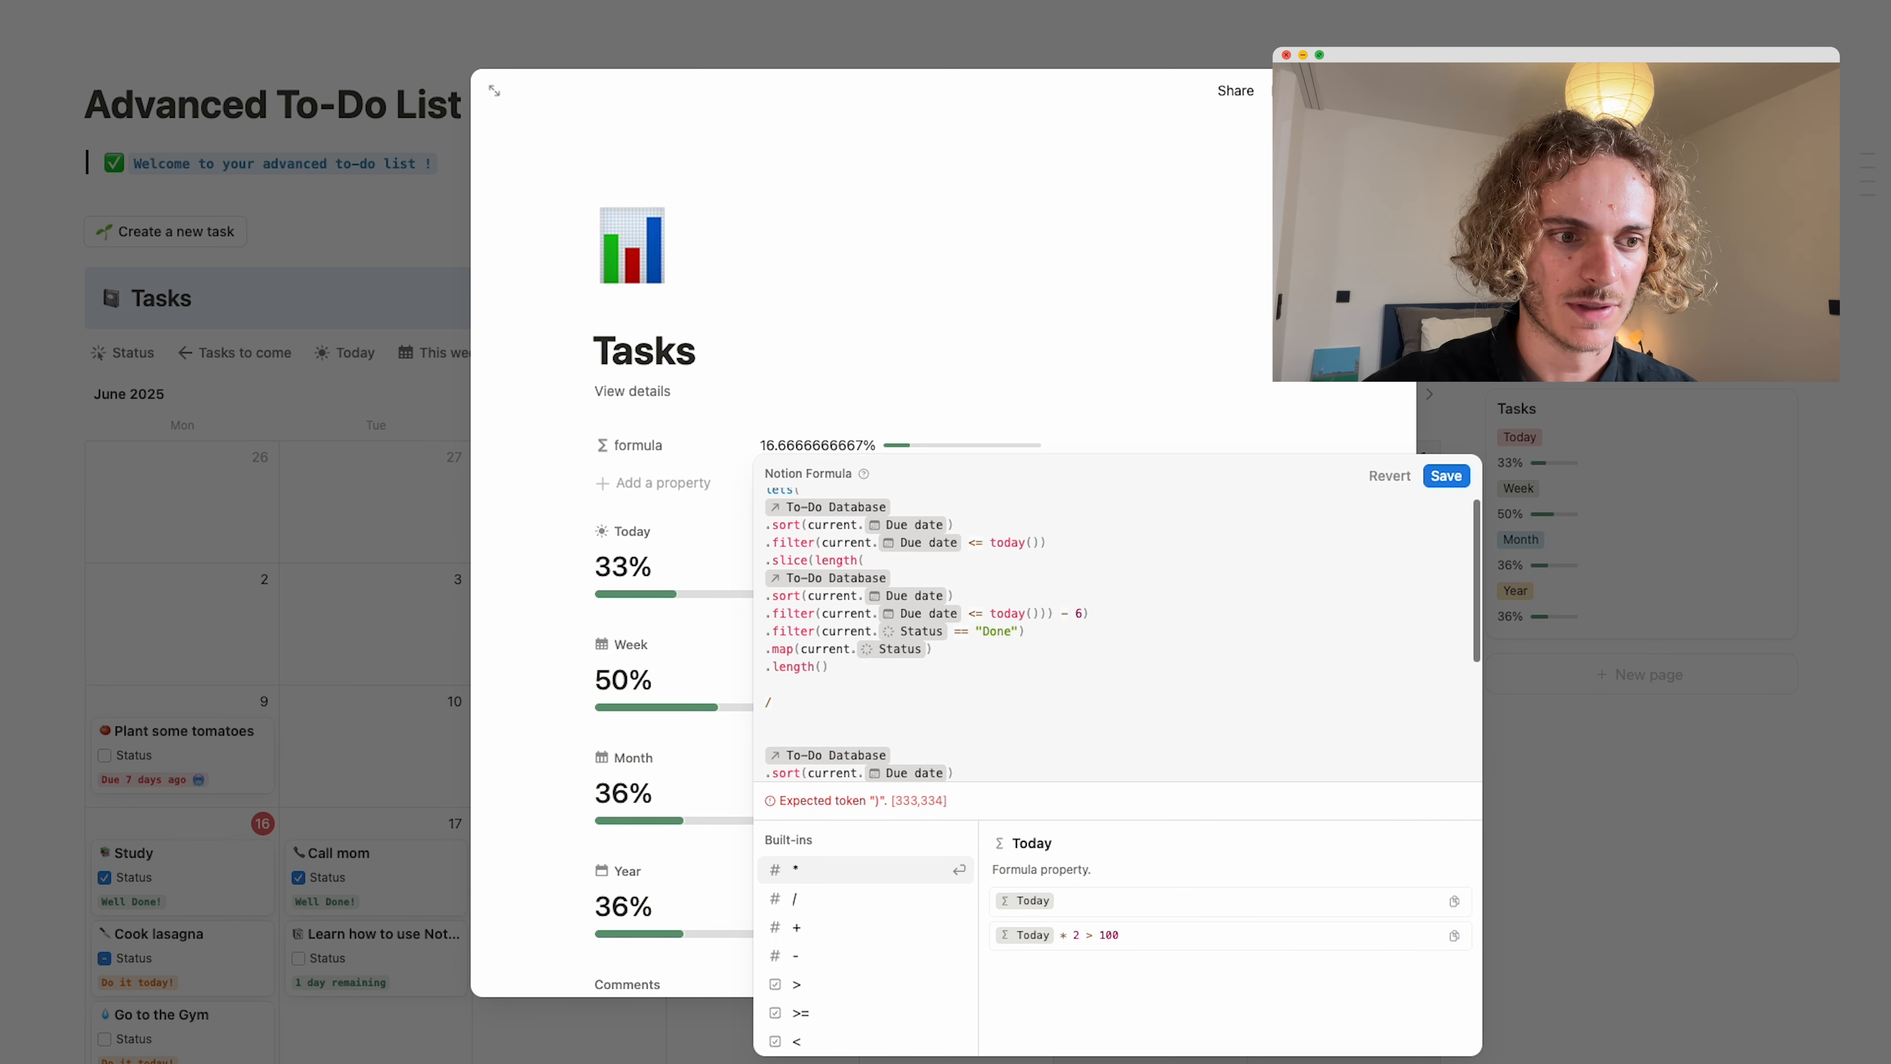
Name the division result A as the lets() variable and add a comma before the closing parenthesis of lets().
triple_click(823, 506)
left_click(814, 506)
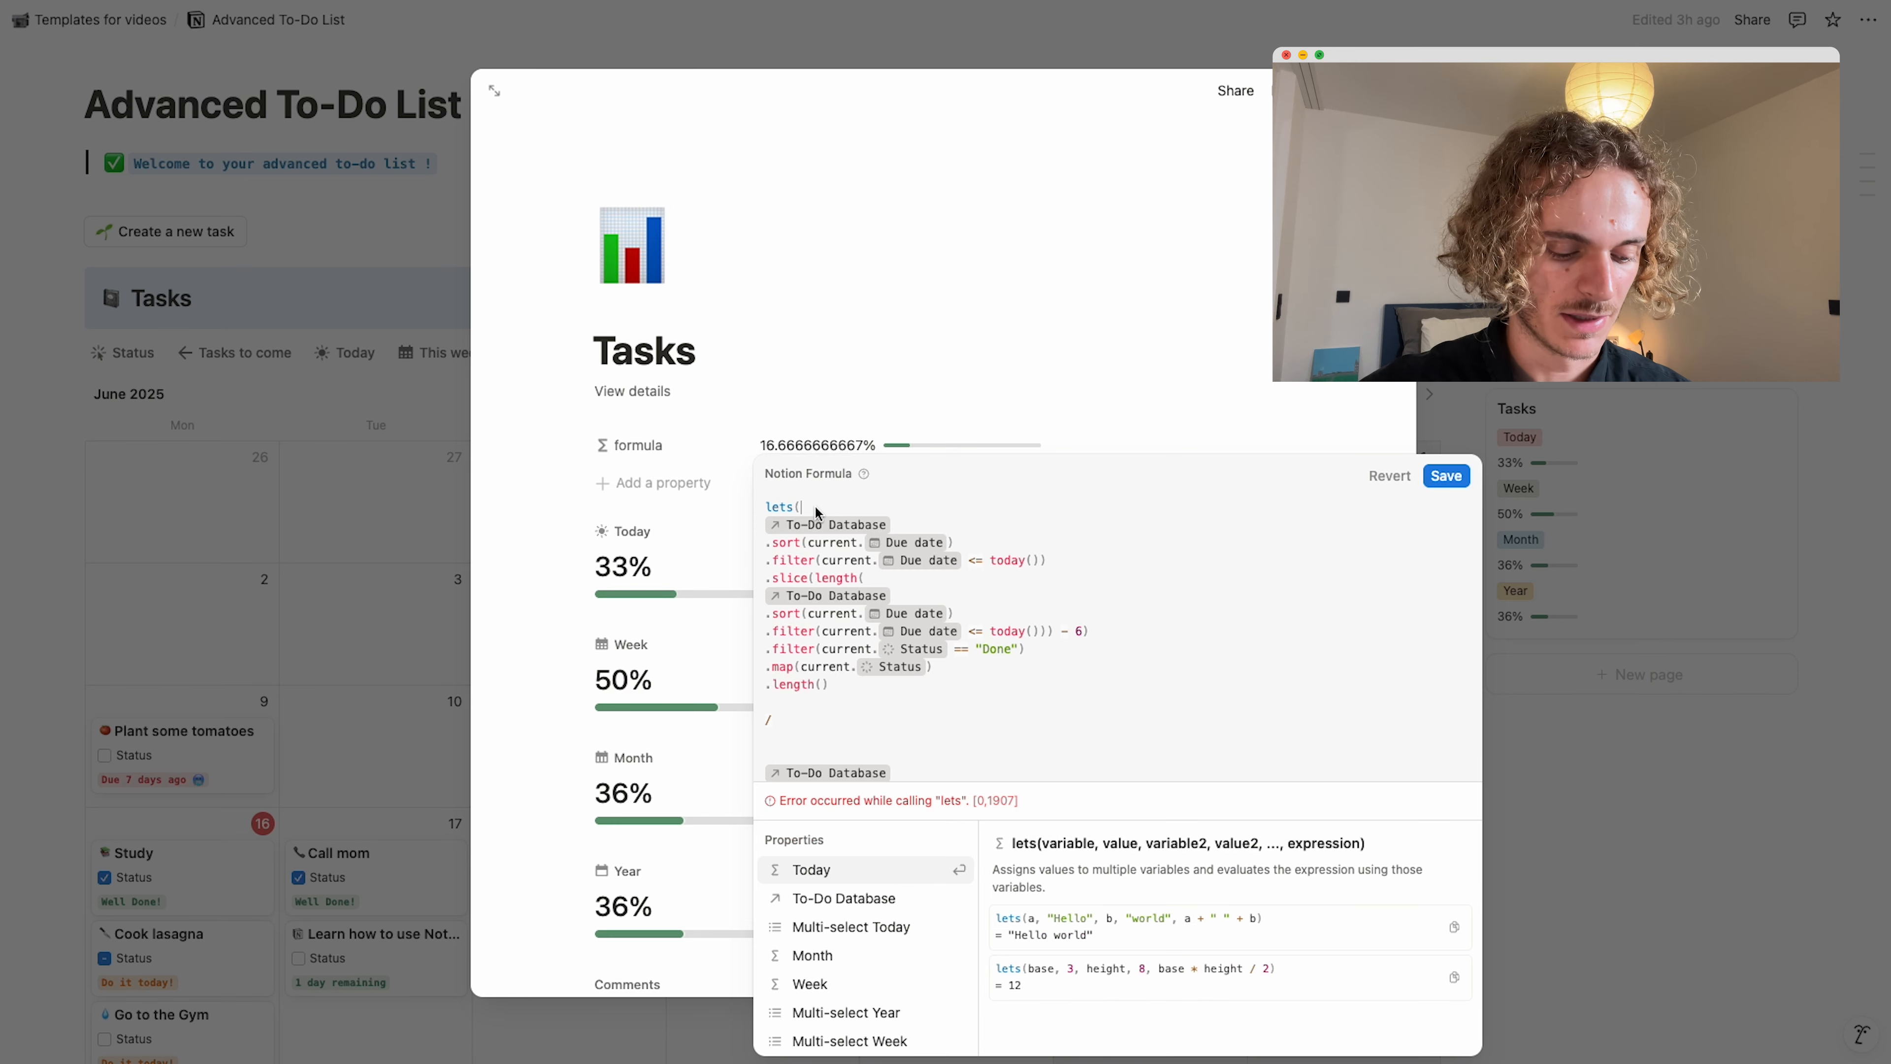
type("A,")
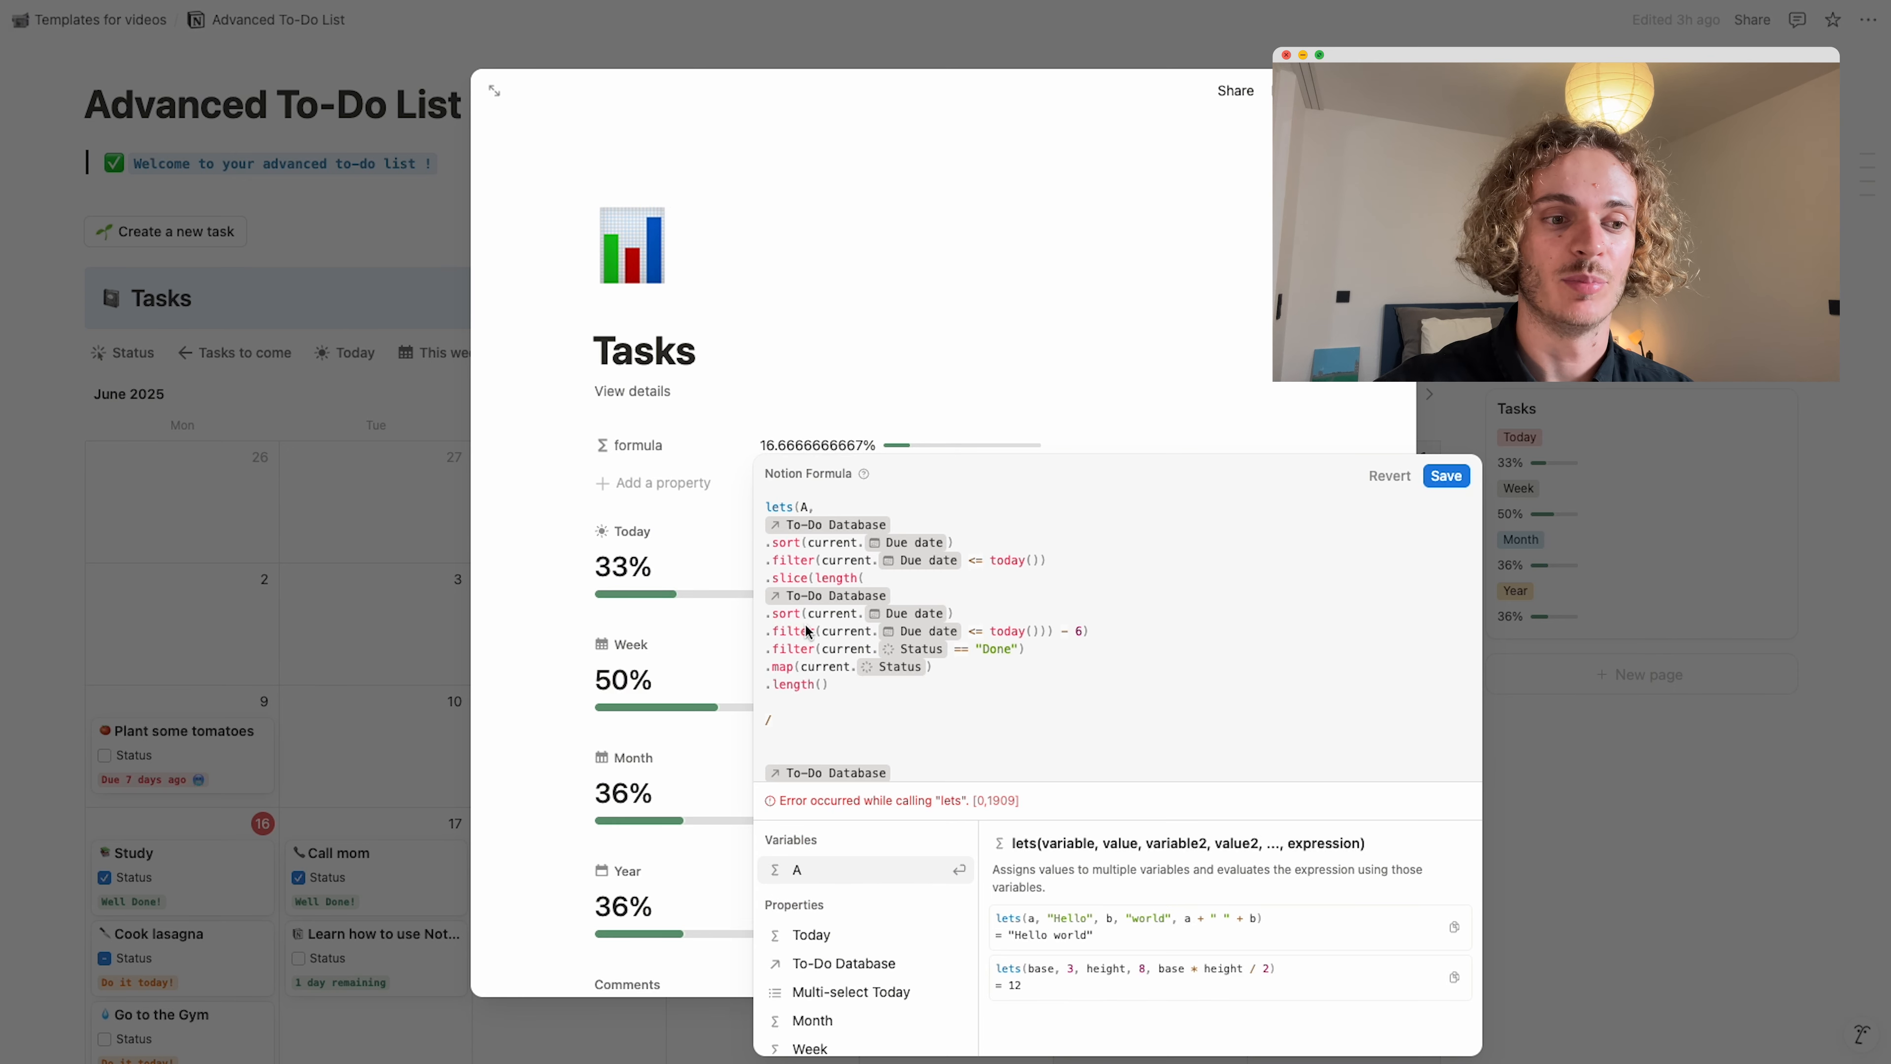
scroll(808, 637, "down", 3)
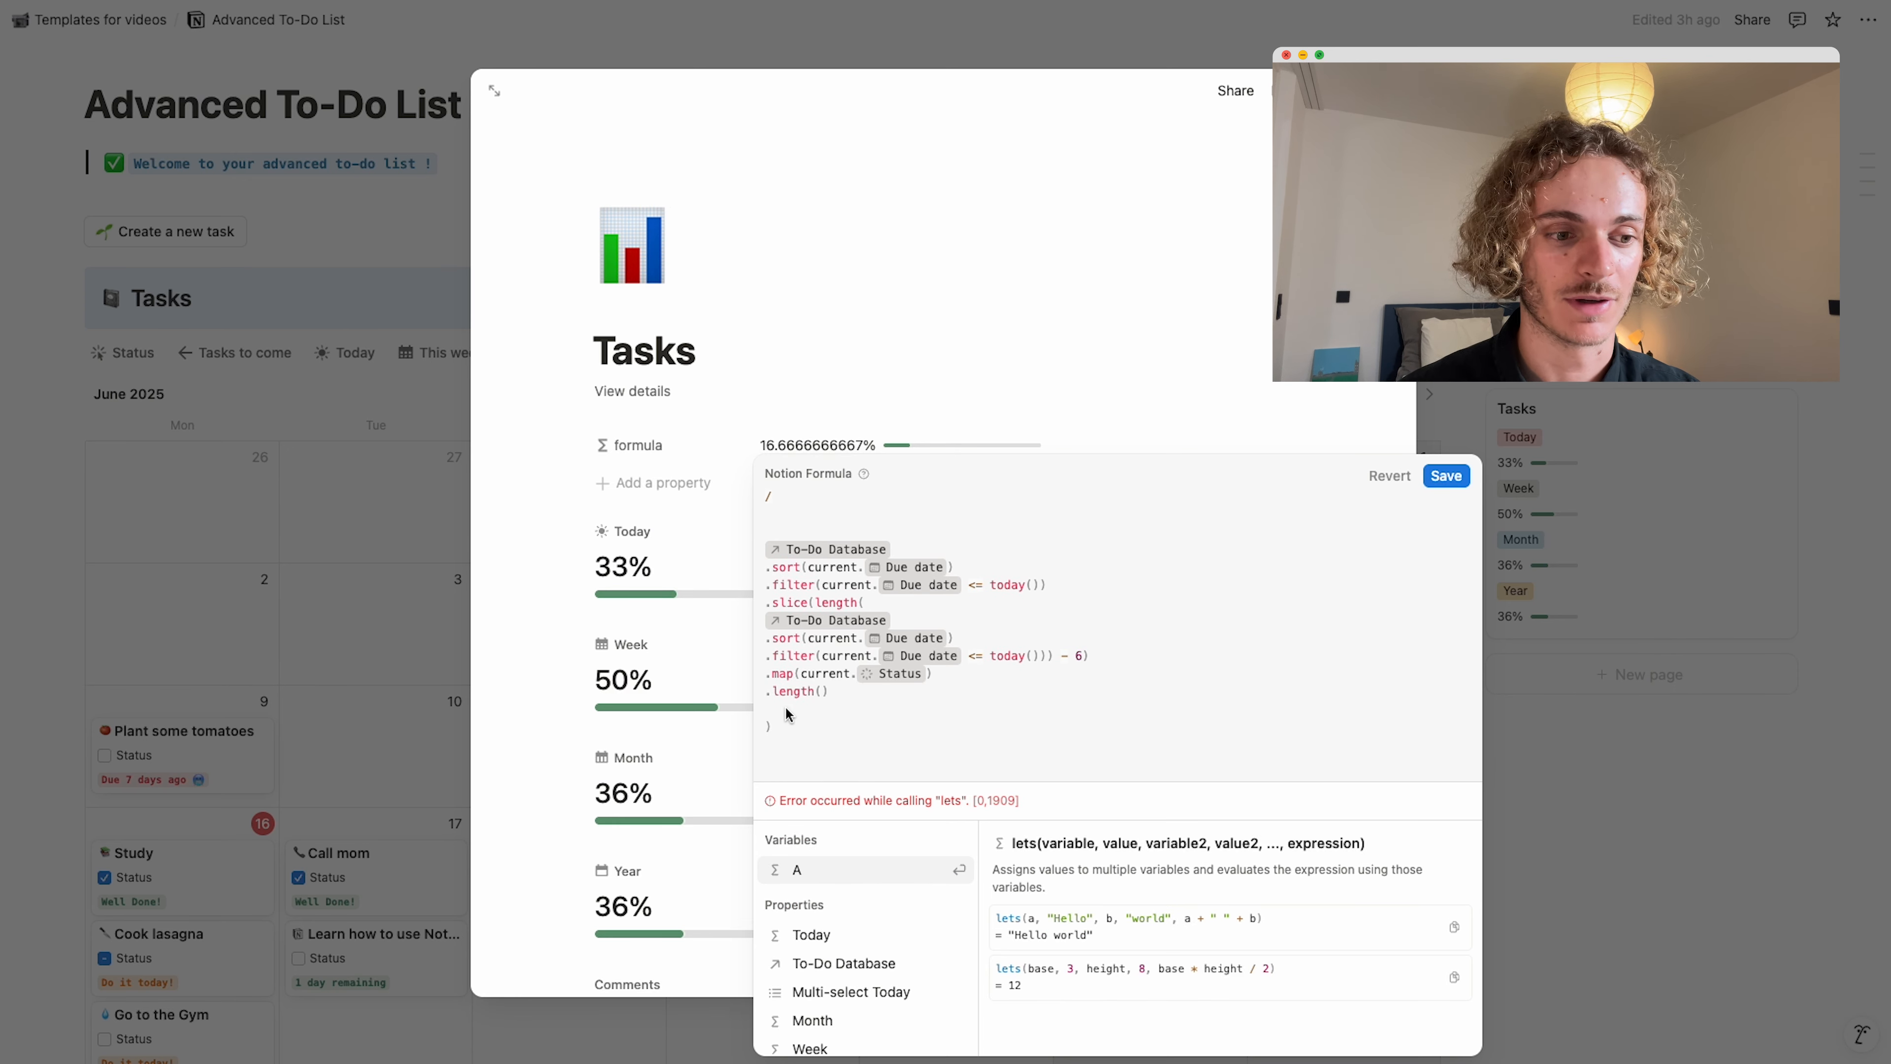
left_click(765, 724)
type(", ")
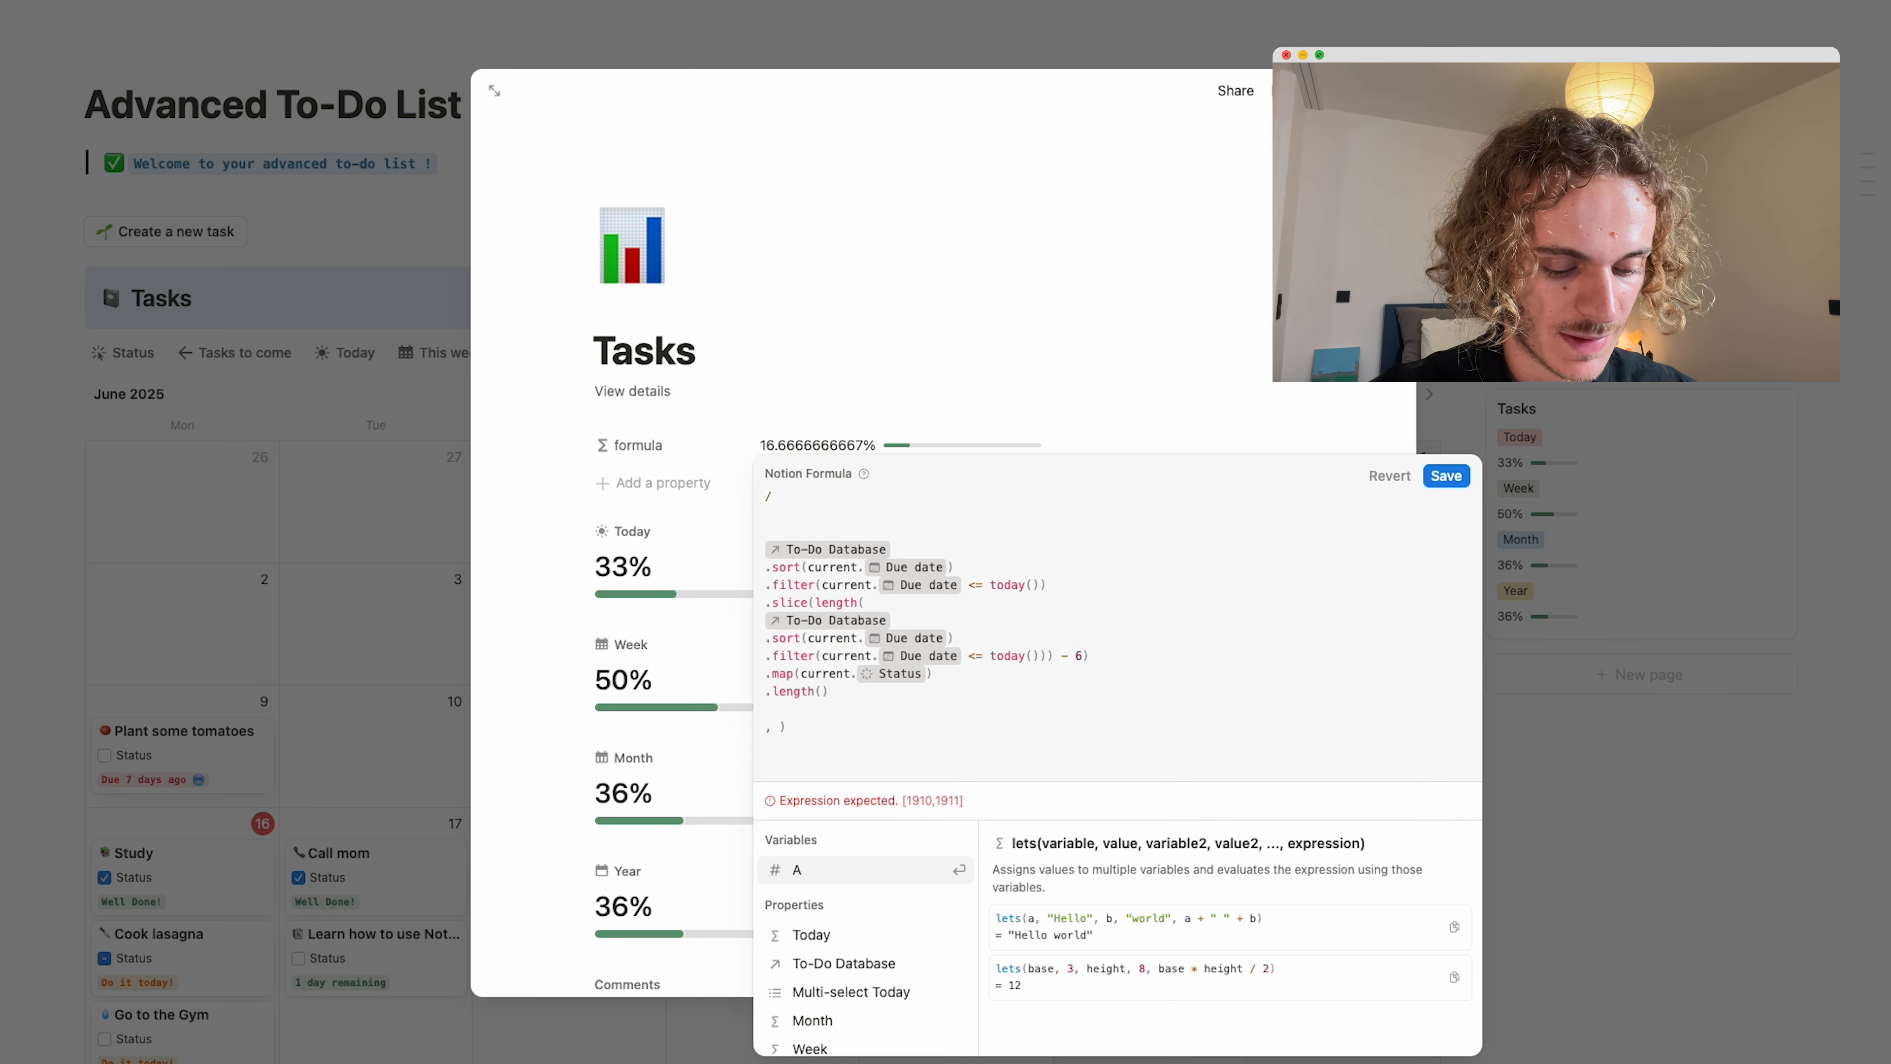
Add an if() as the final lets() expression with the condition A< 0.33, followed by a comma.
type("if(")
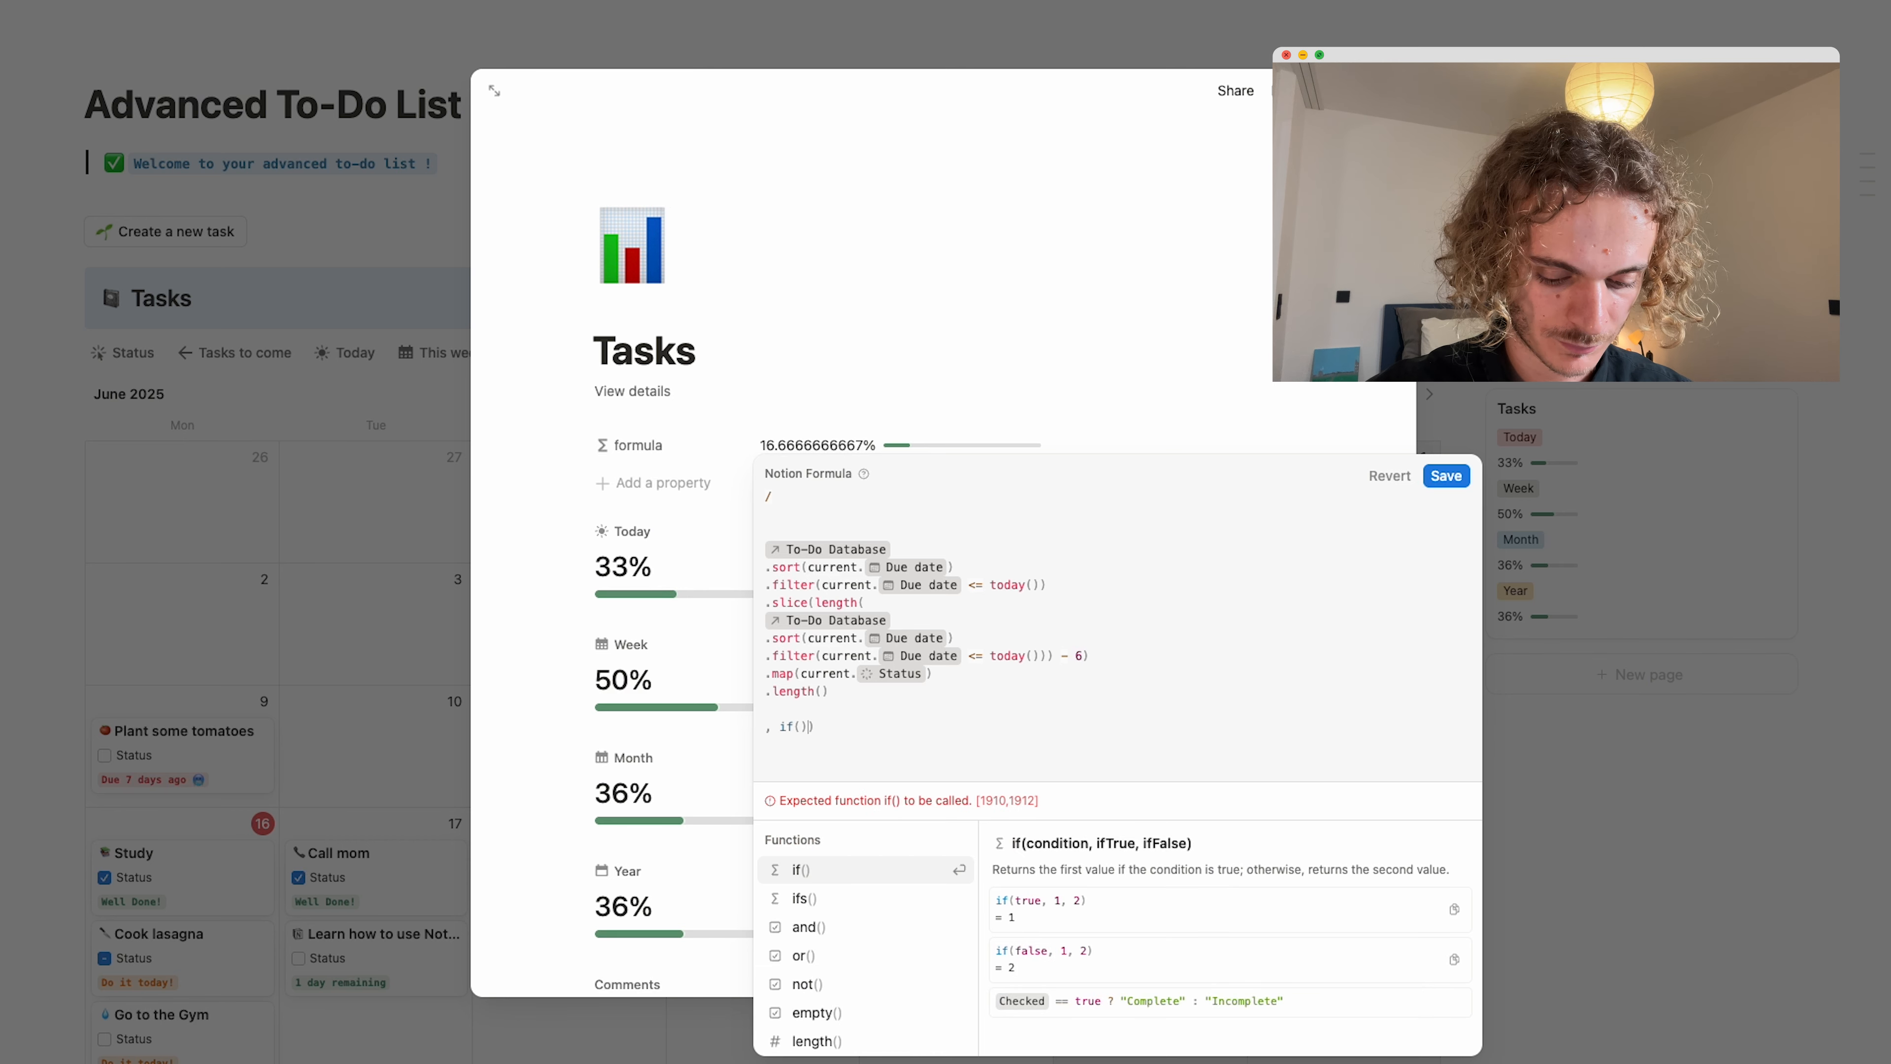
type("A>")
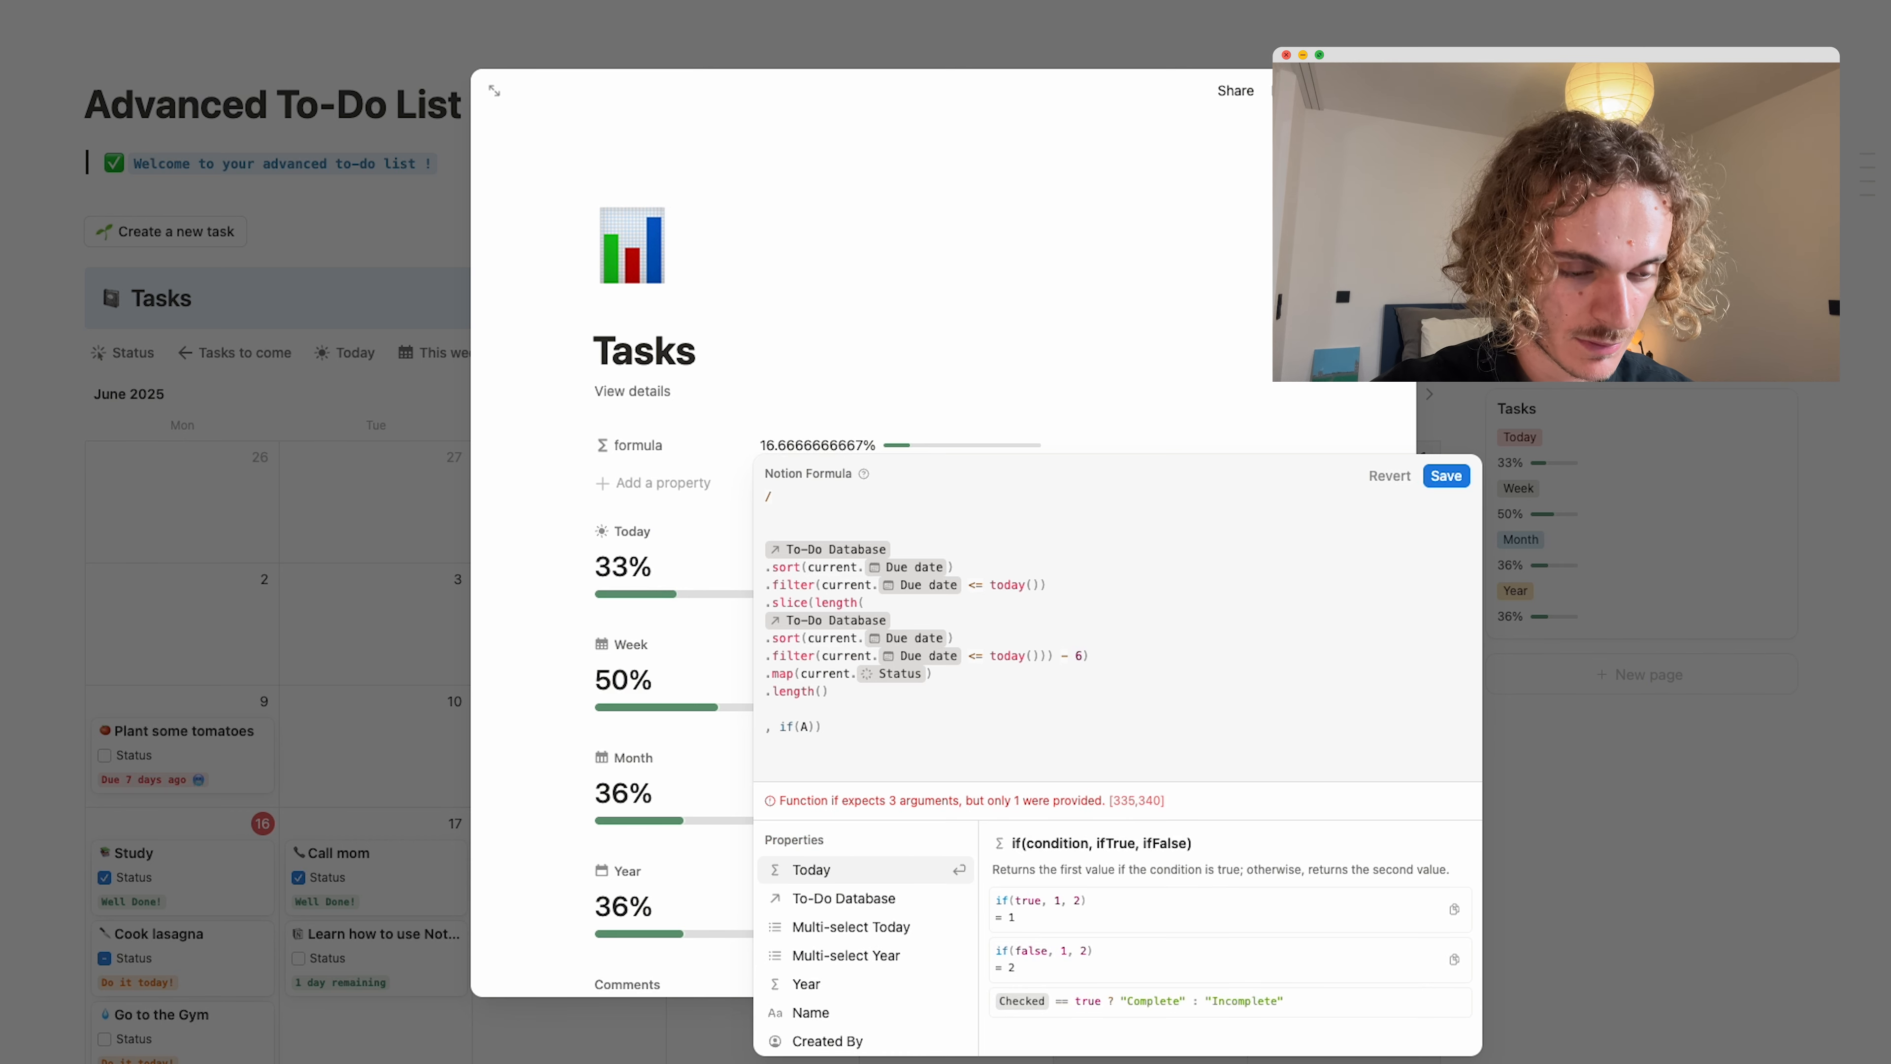
key("BackSpace")
type("<")
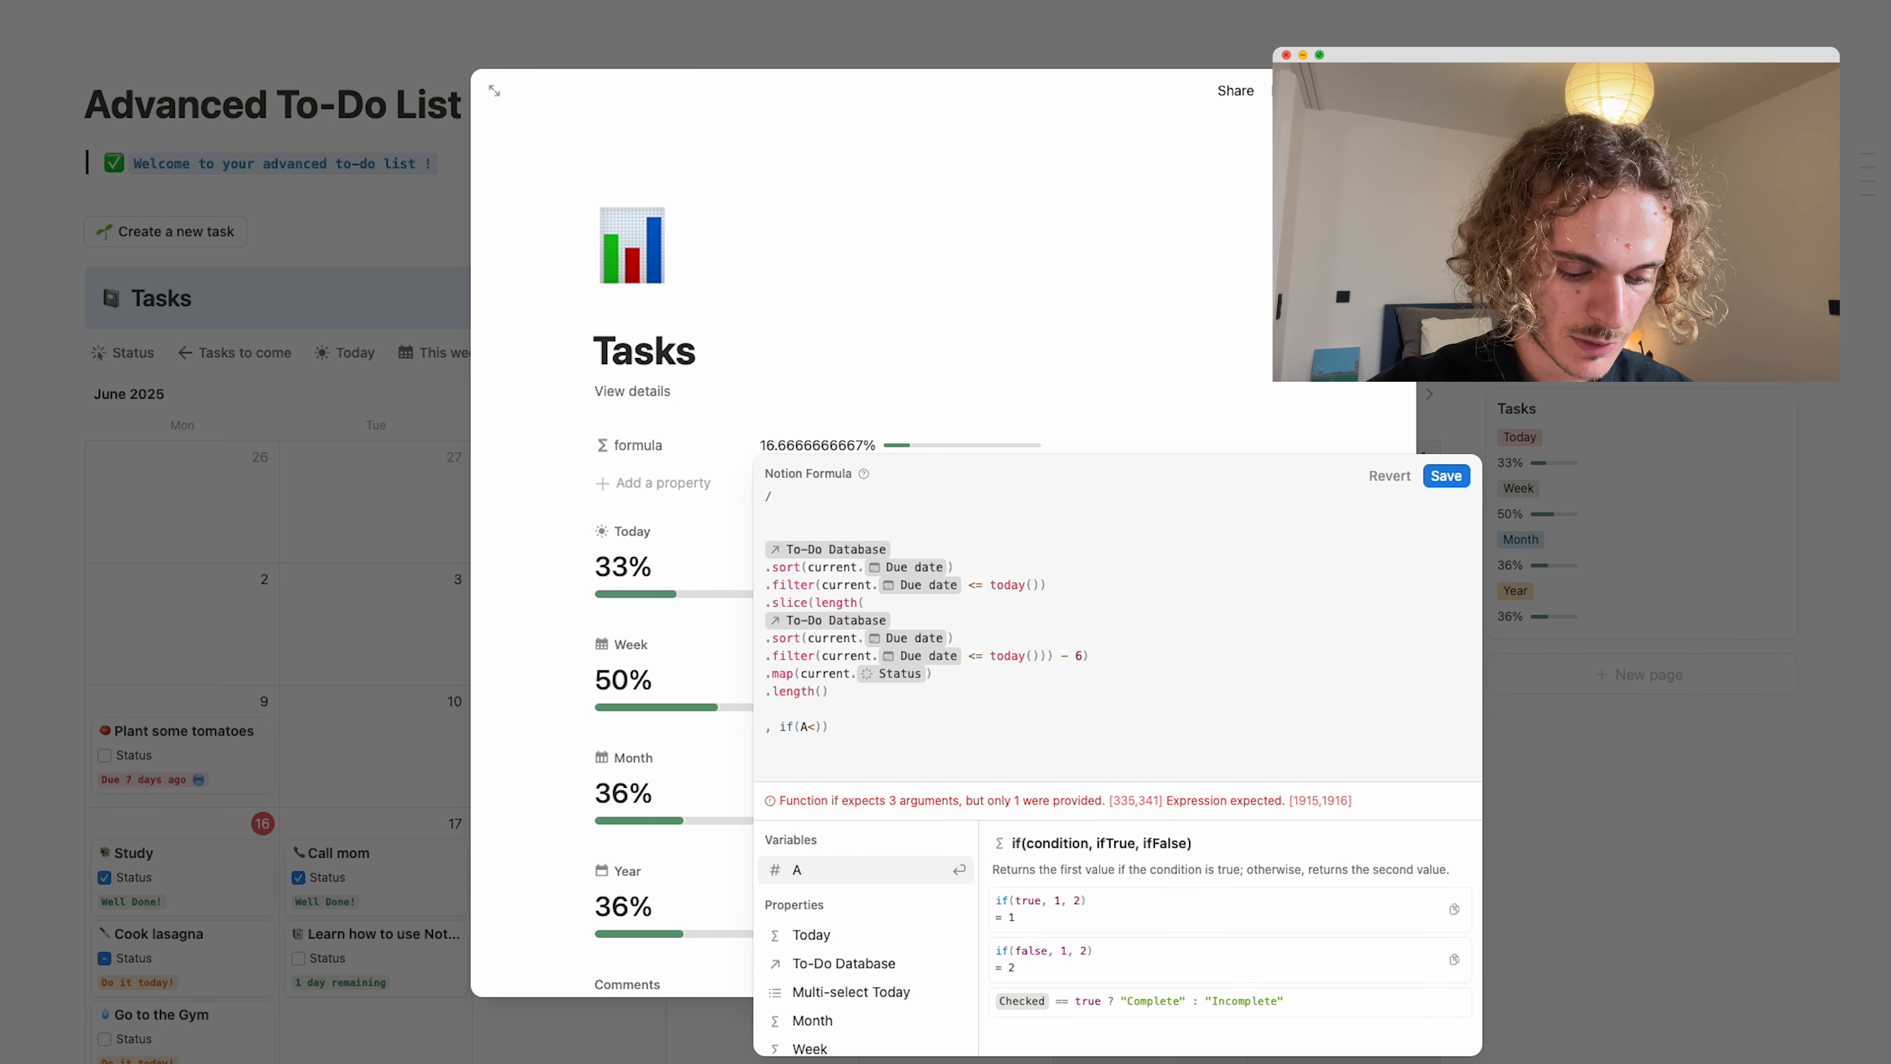
type(" 0.")
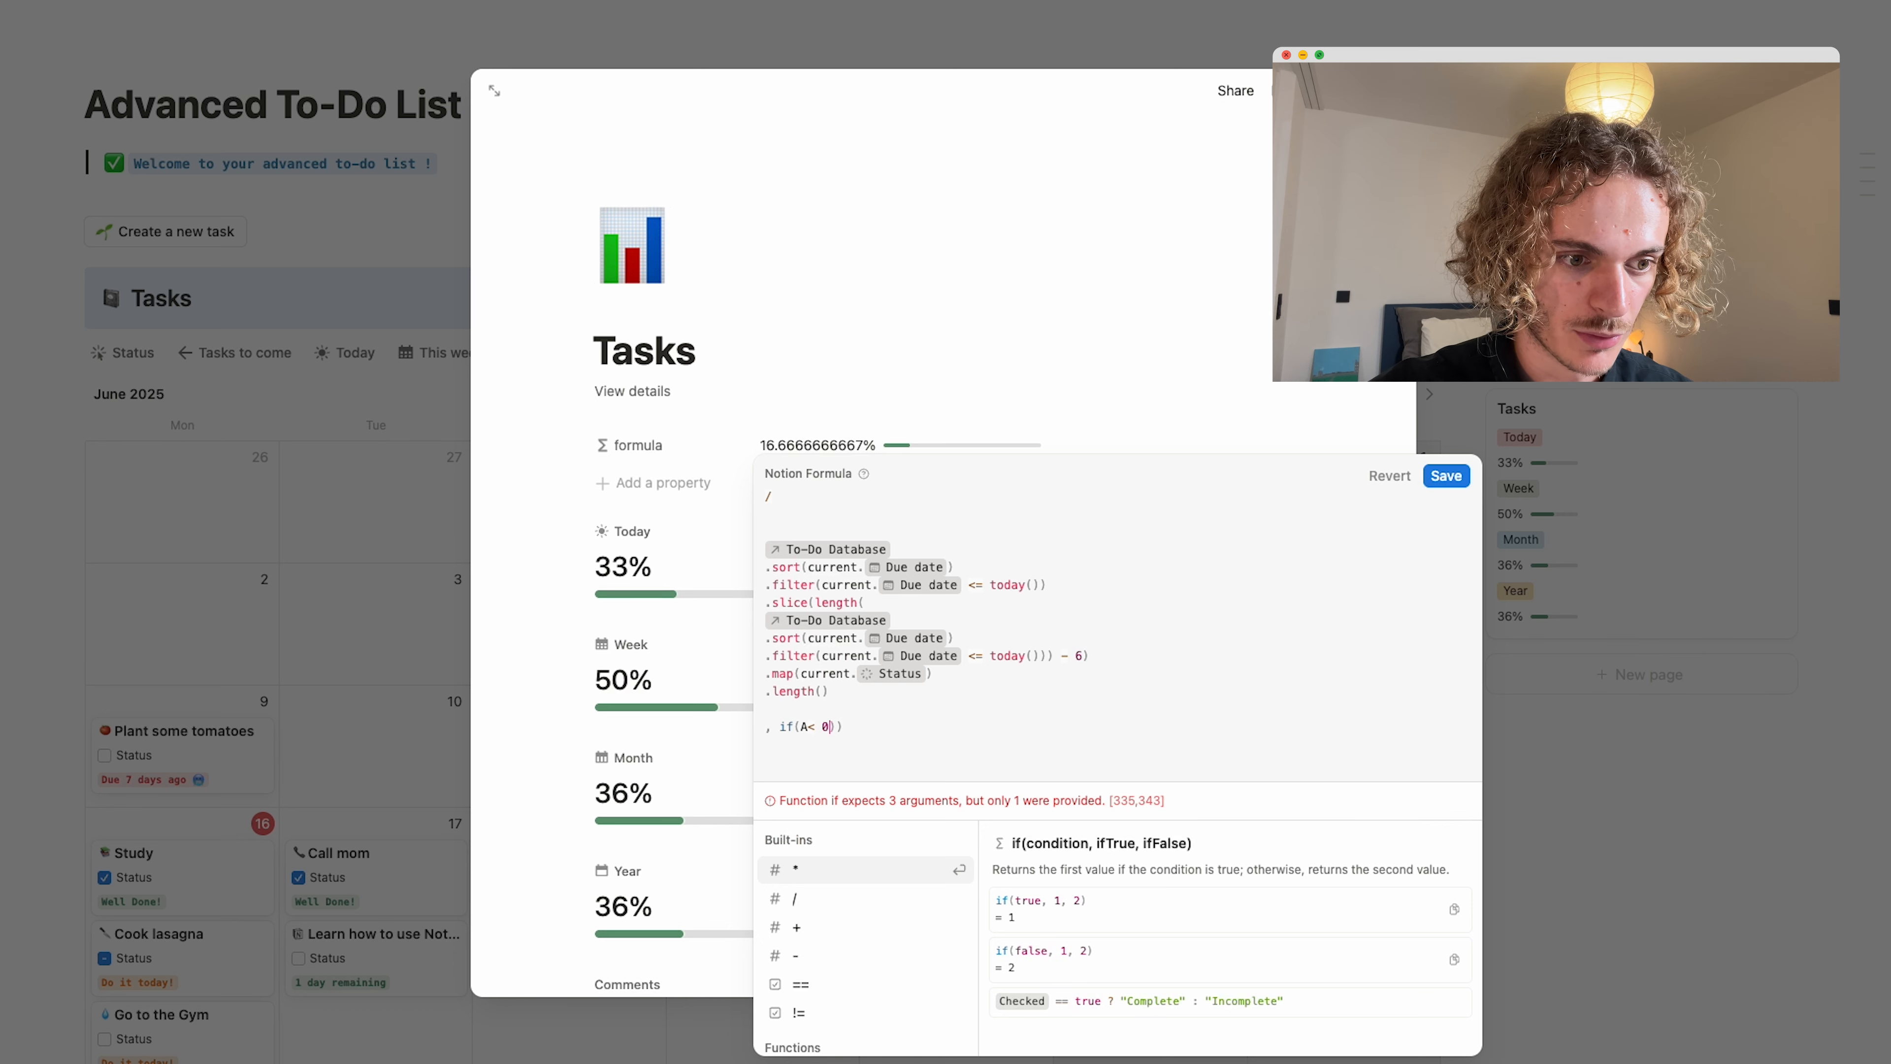
type("33")
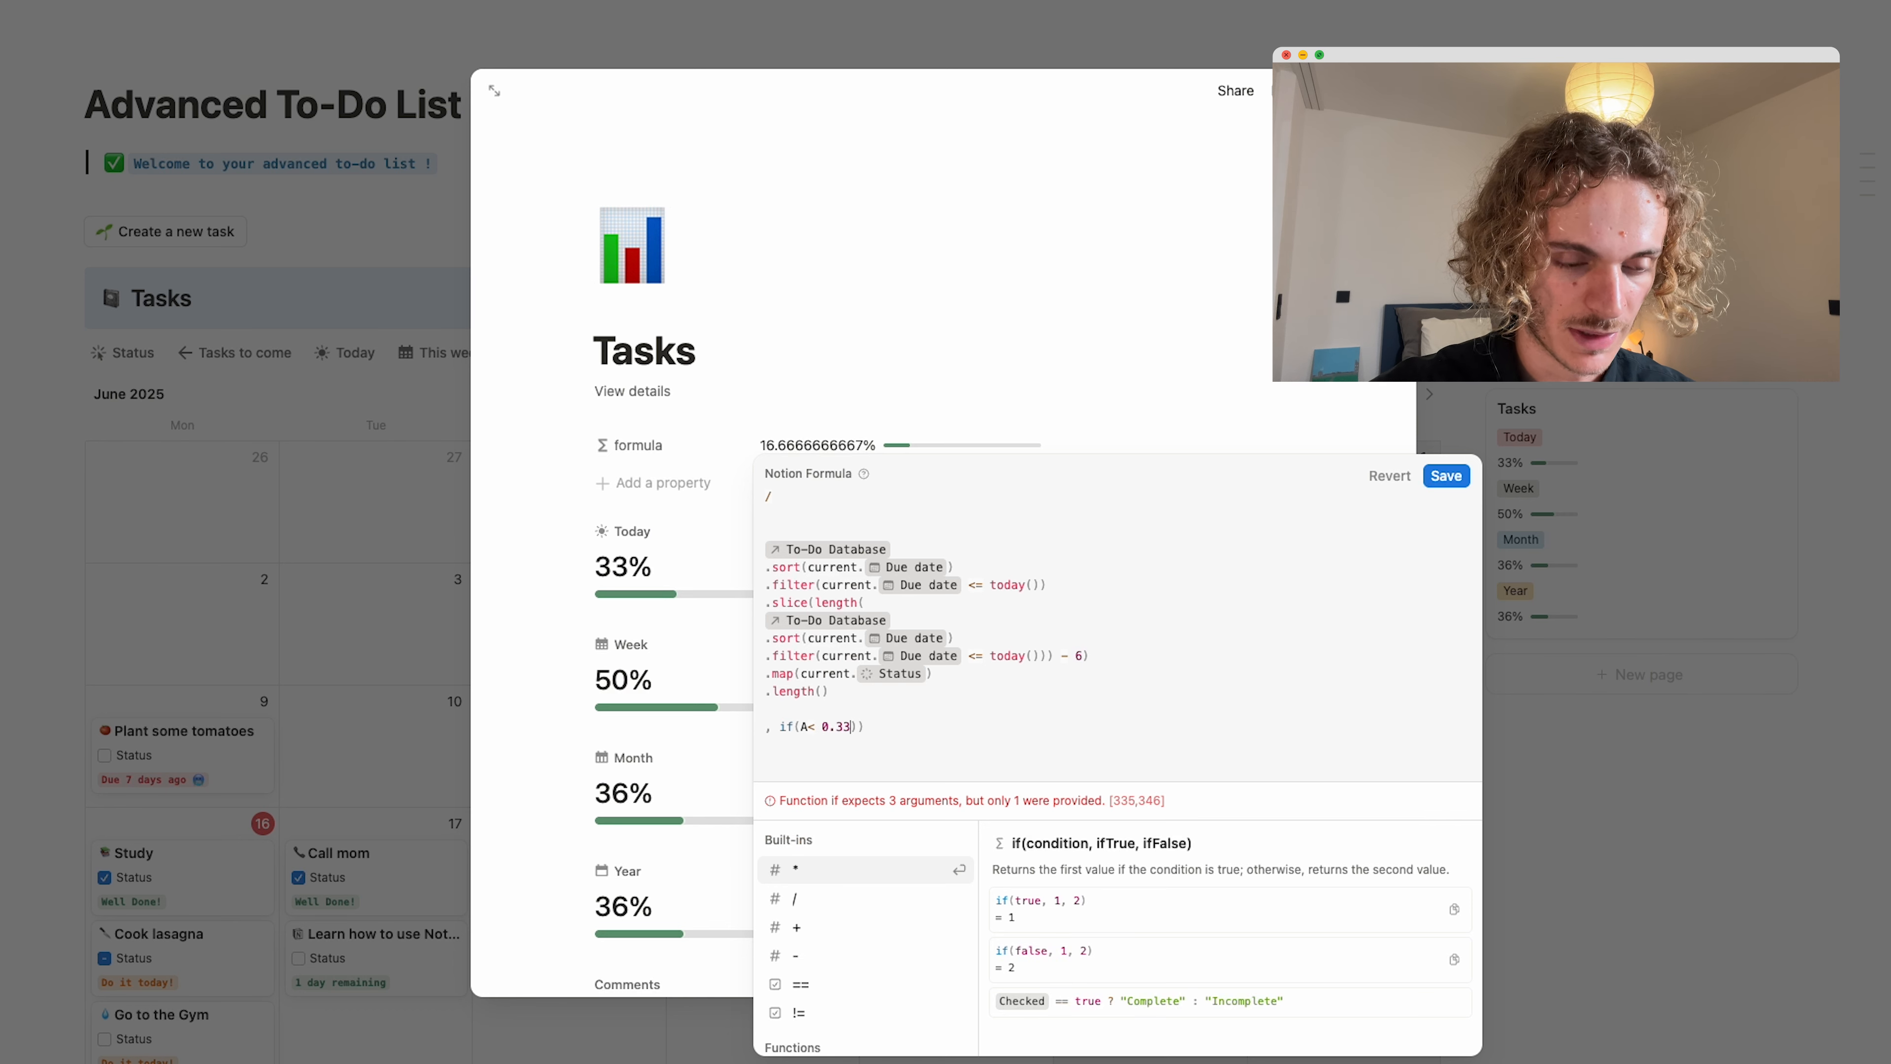
type(",")
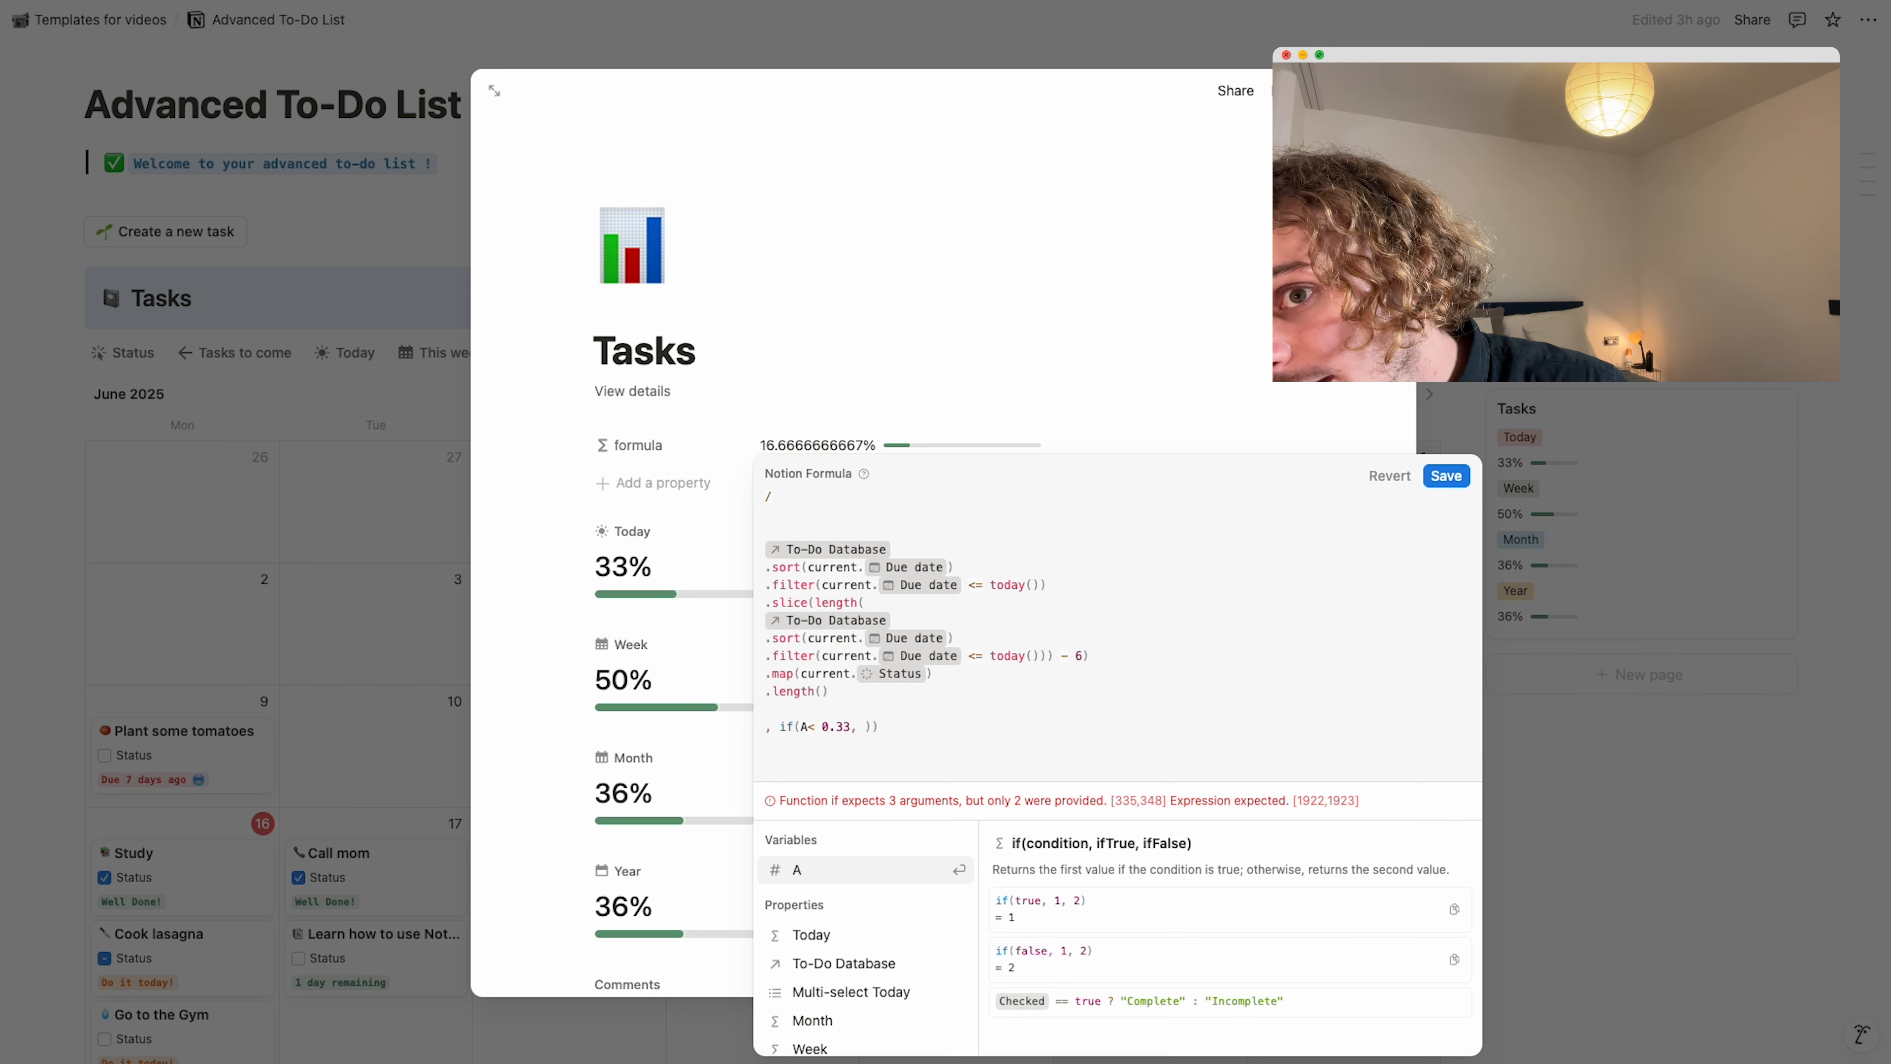
Insert a single star emoji in double quotes as the if() function's true result.
key("ctrl+super+space")
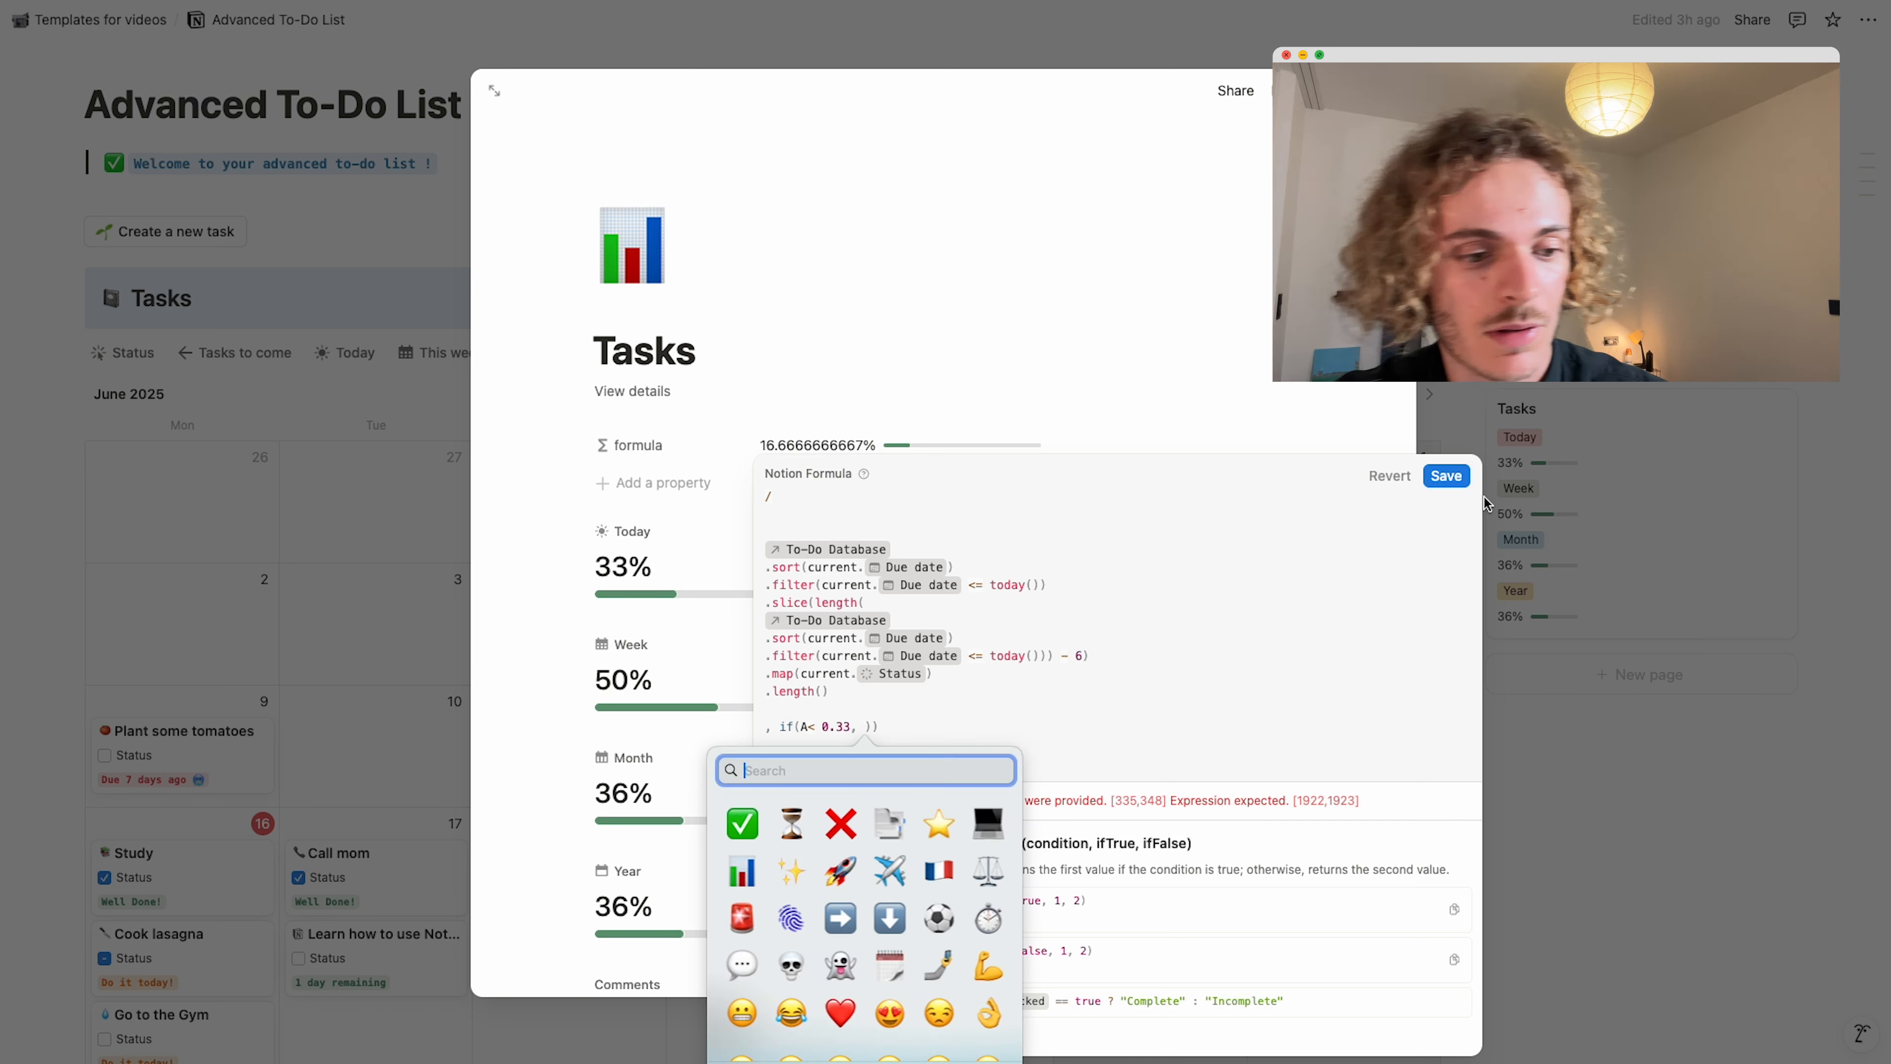
left_click(937, 821)
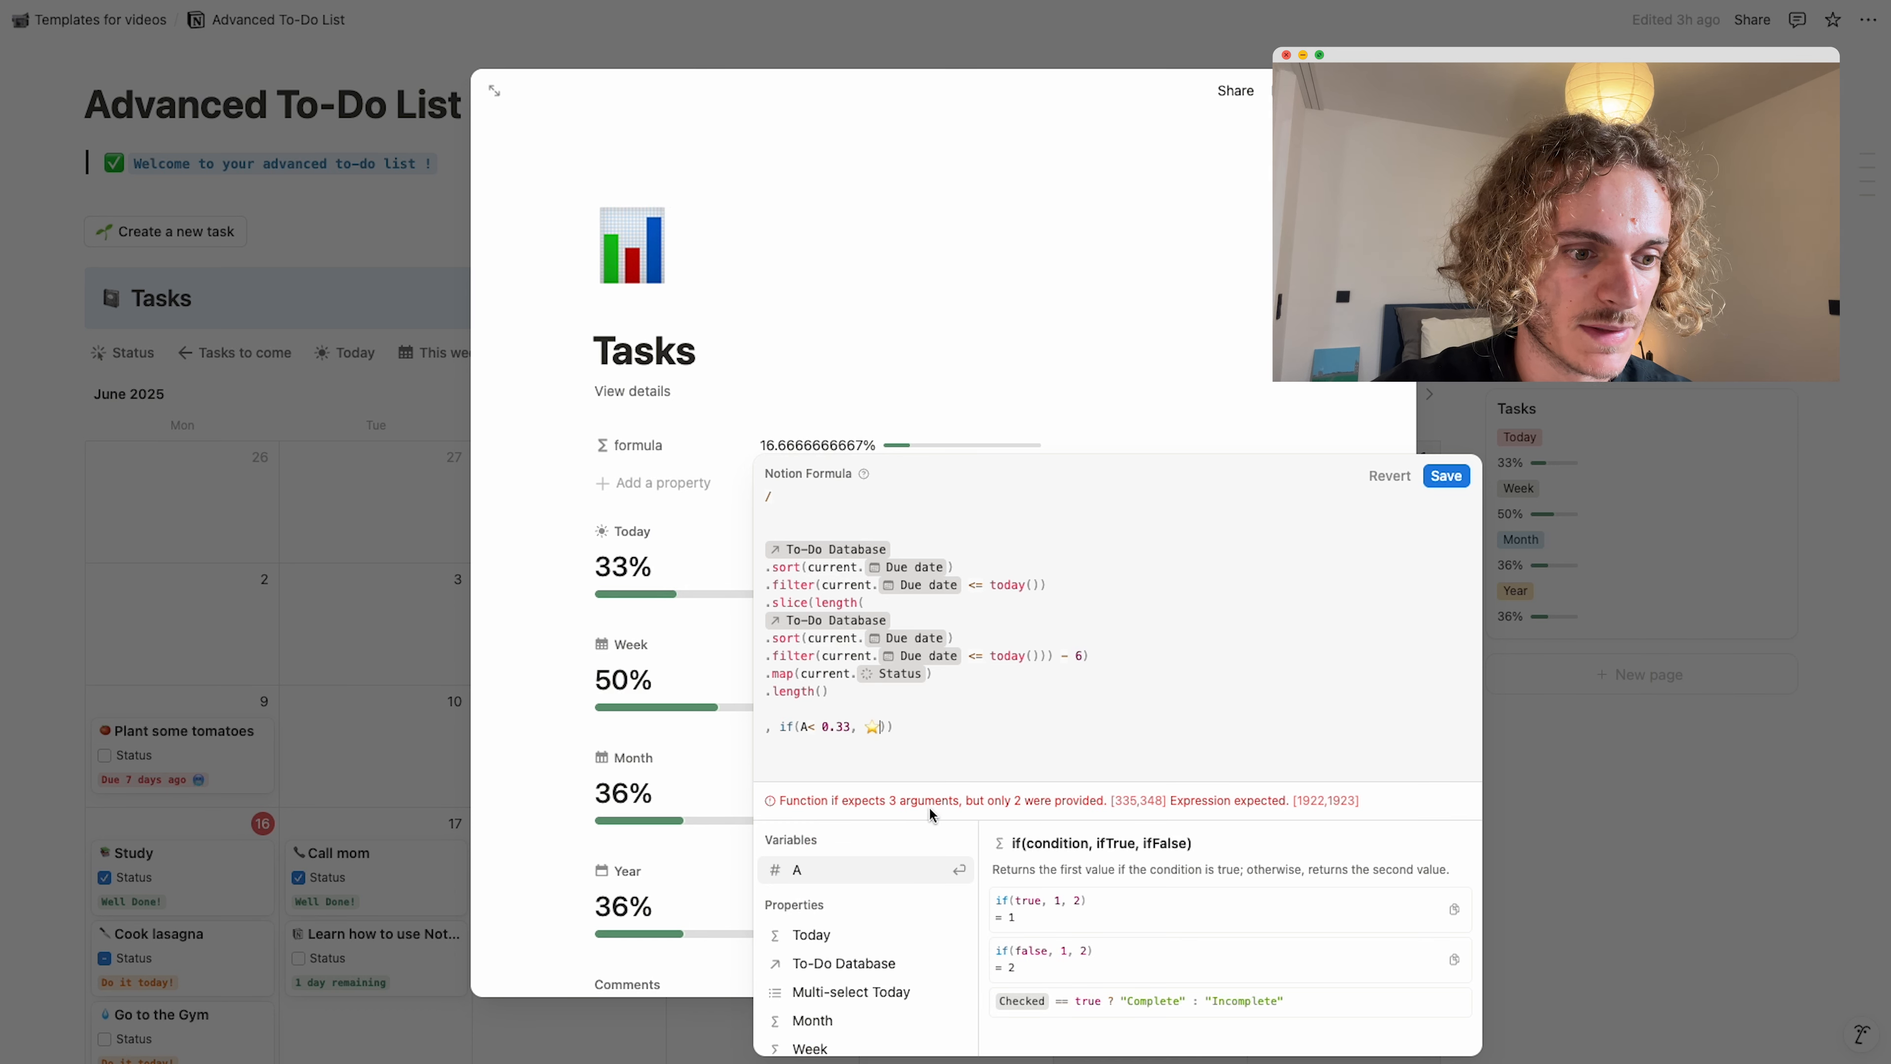
type("\"")
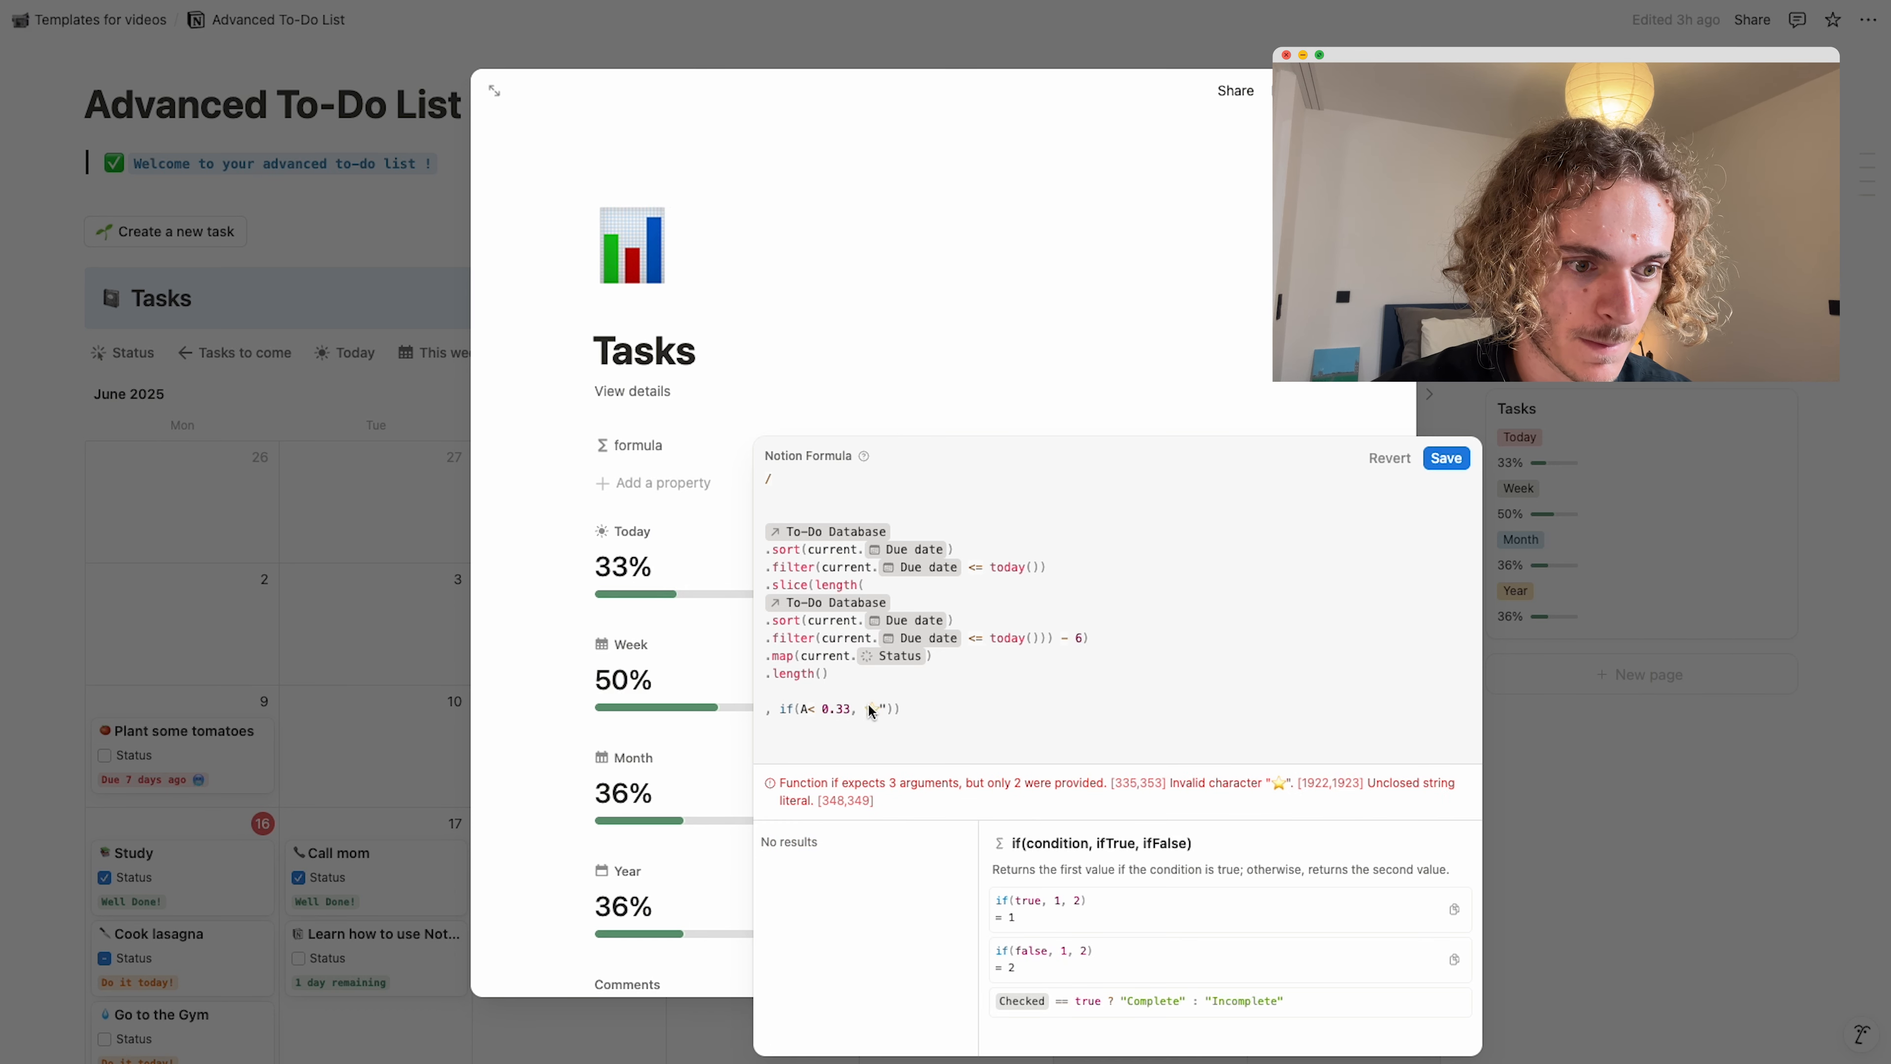
left_click(867, 704)
type("\"")
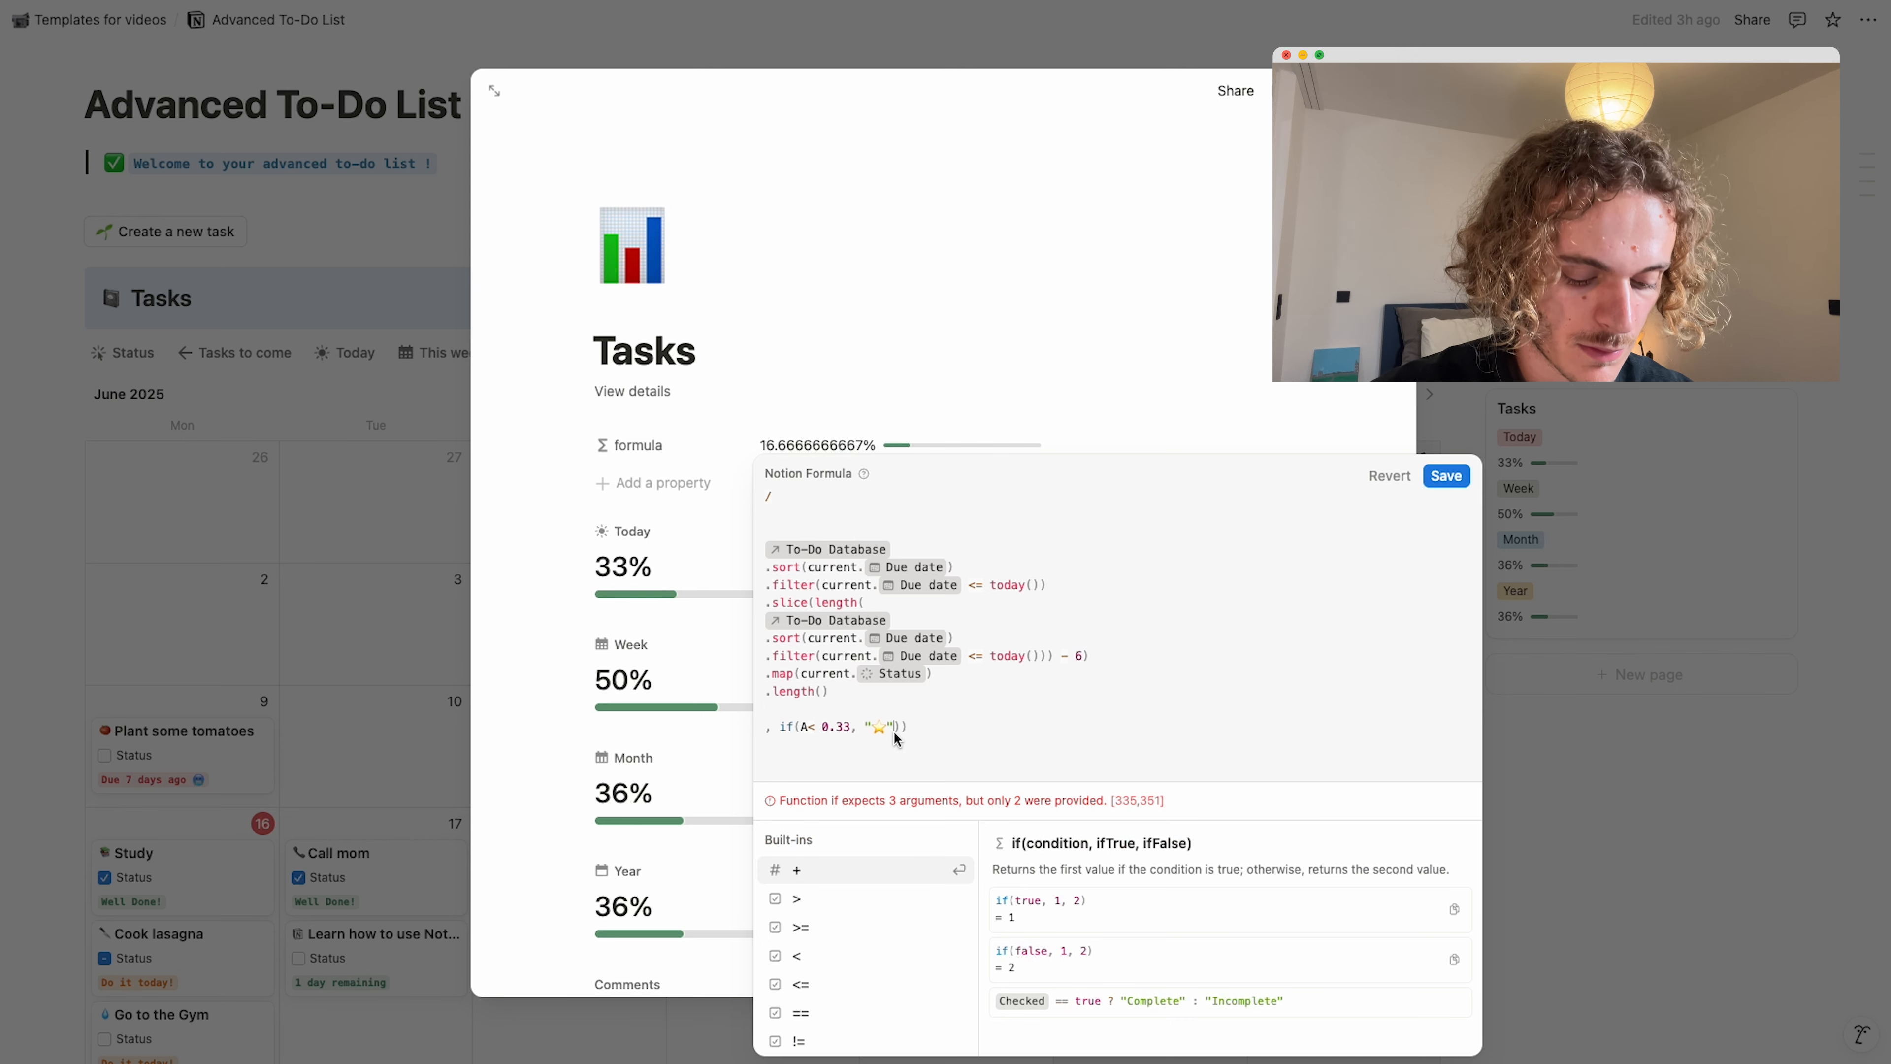
Add a nested if() as the false result after the star, with an and() function inside as its condition.
left_click(898, 733)
type(", if")
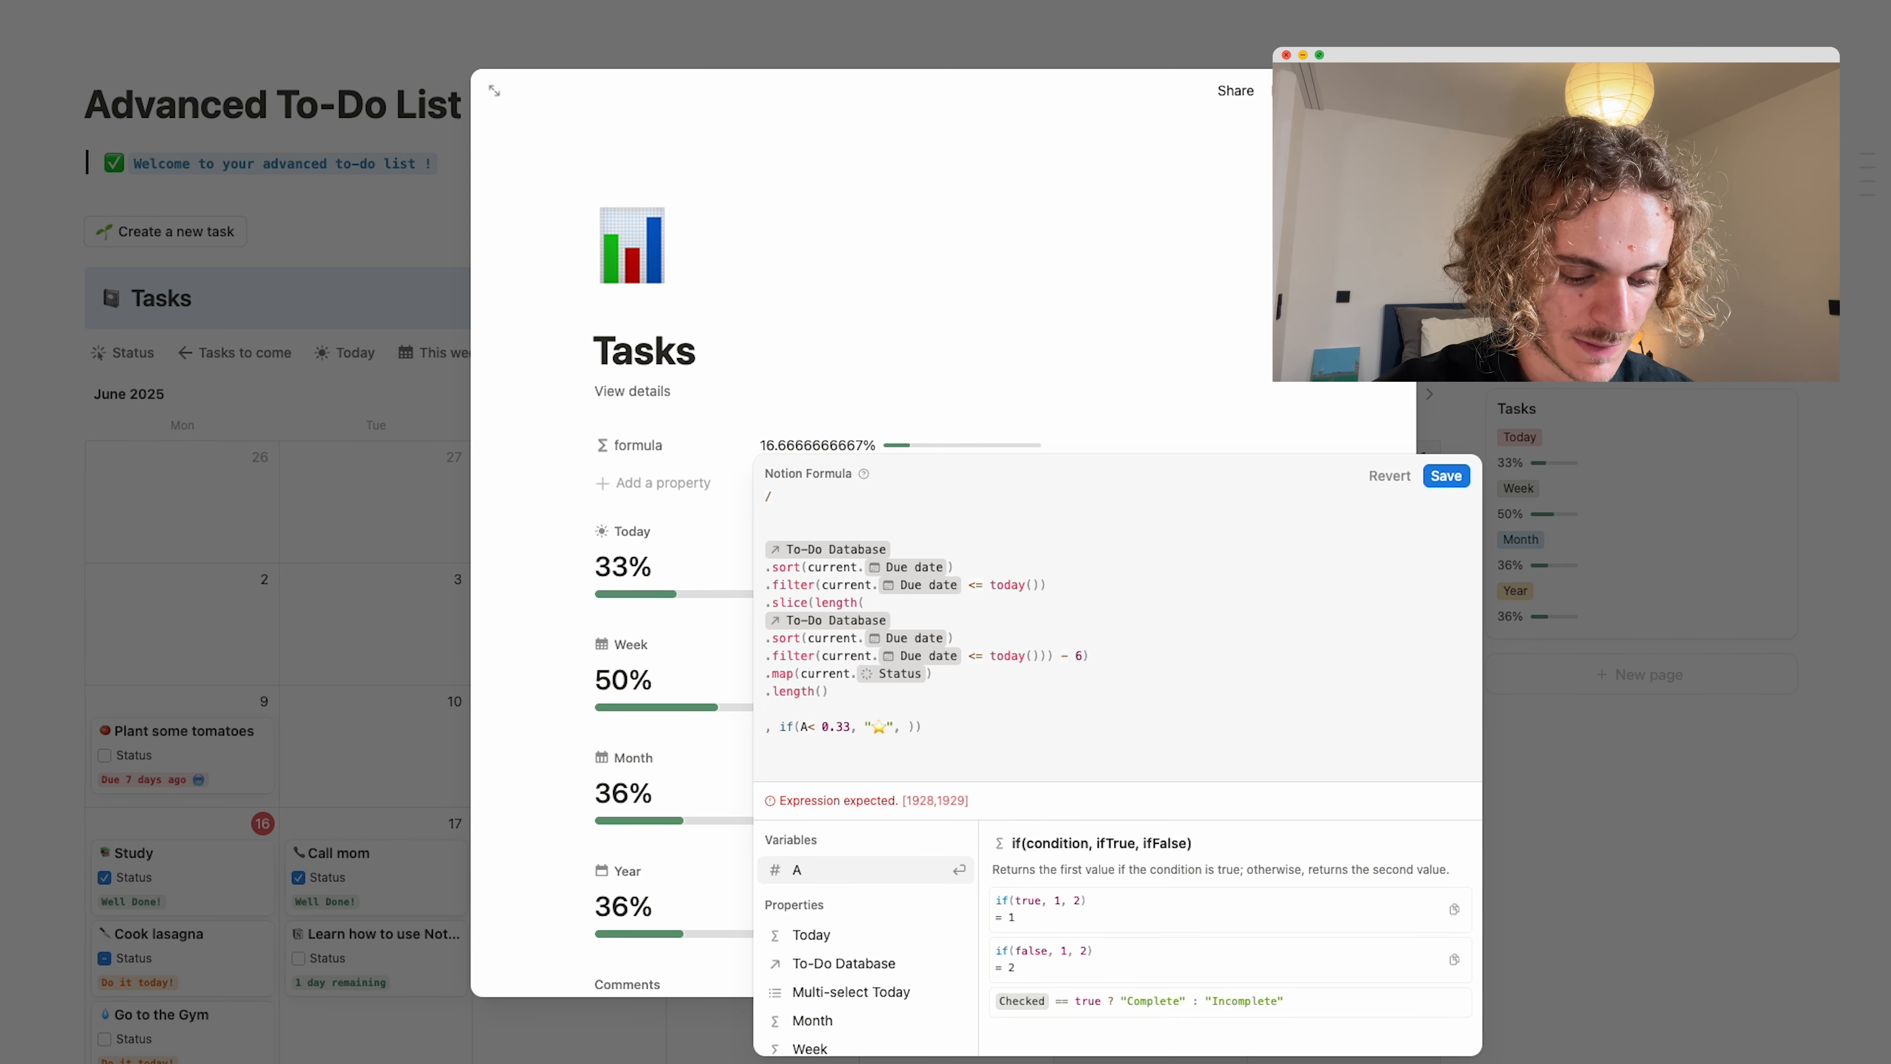
type("(")
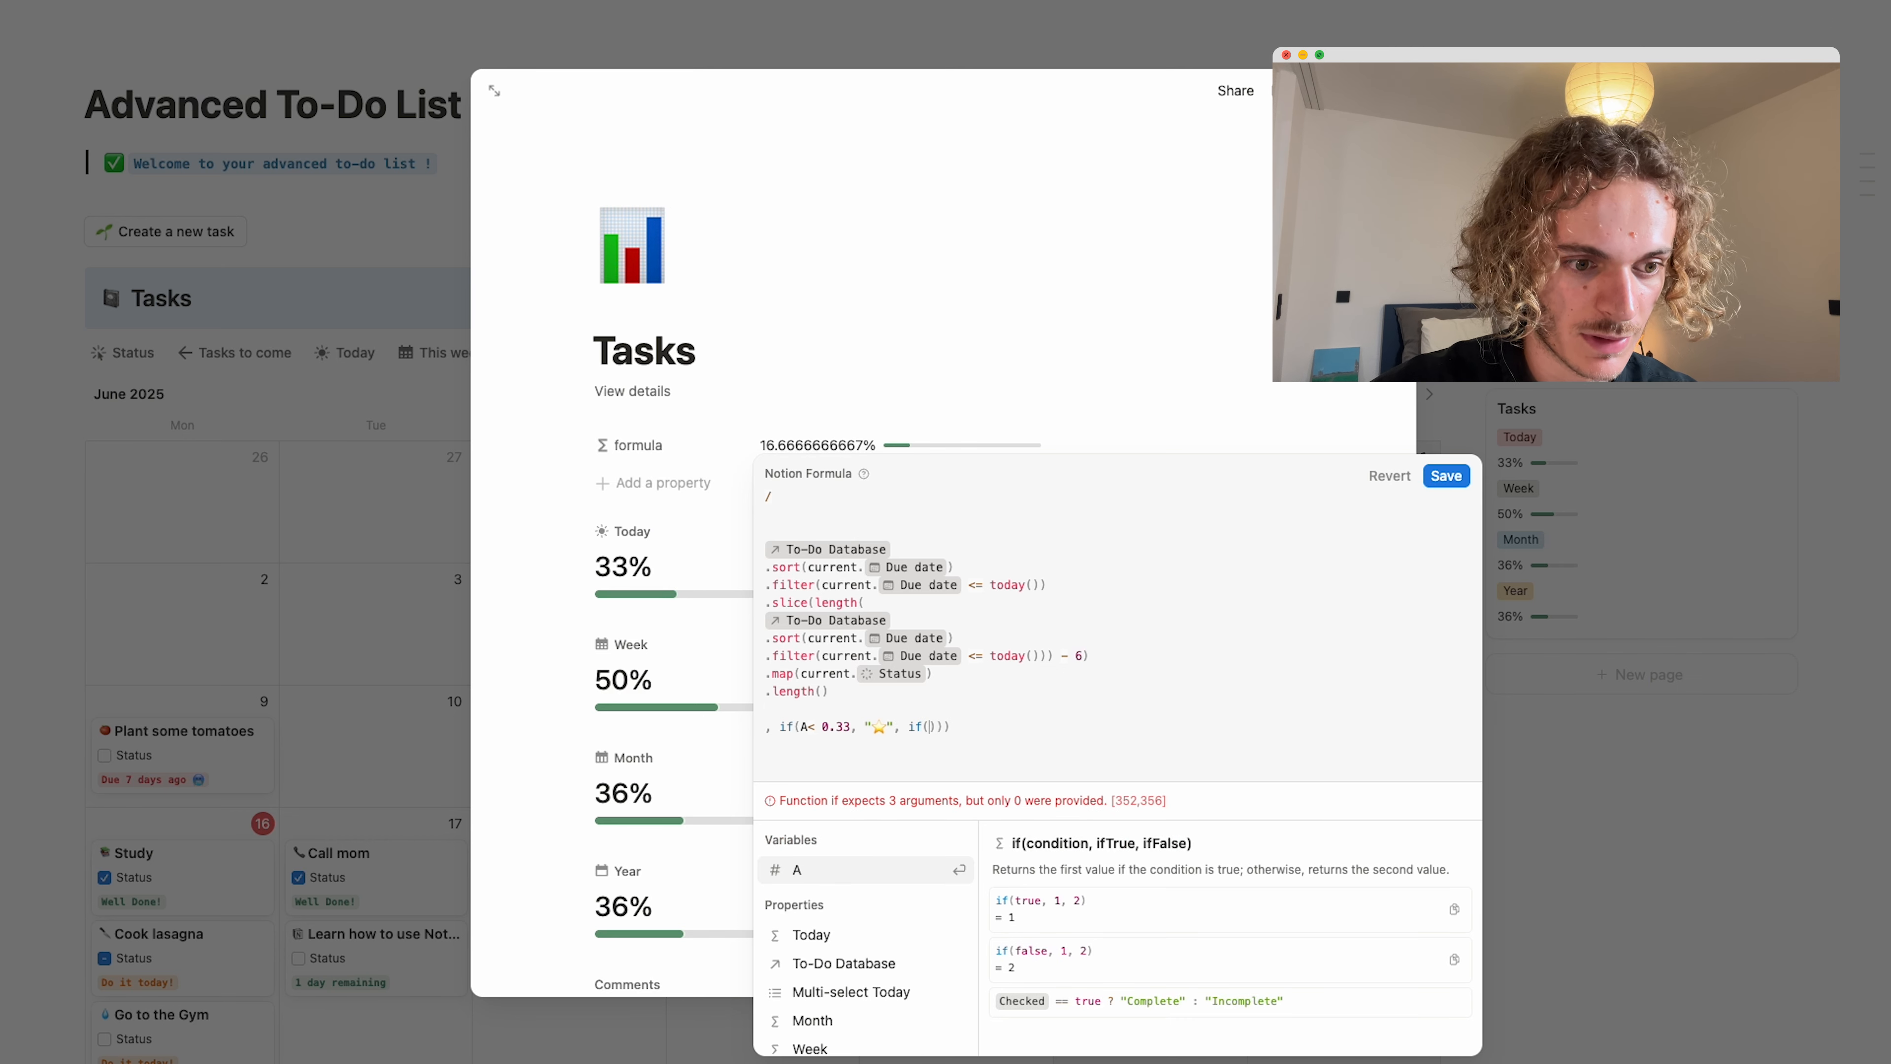
type("A")
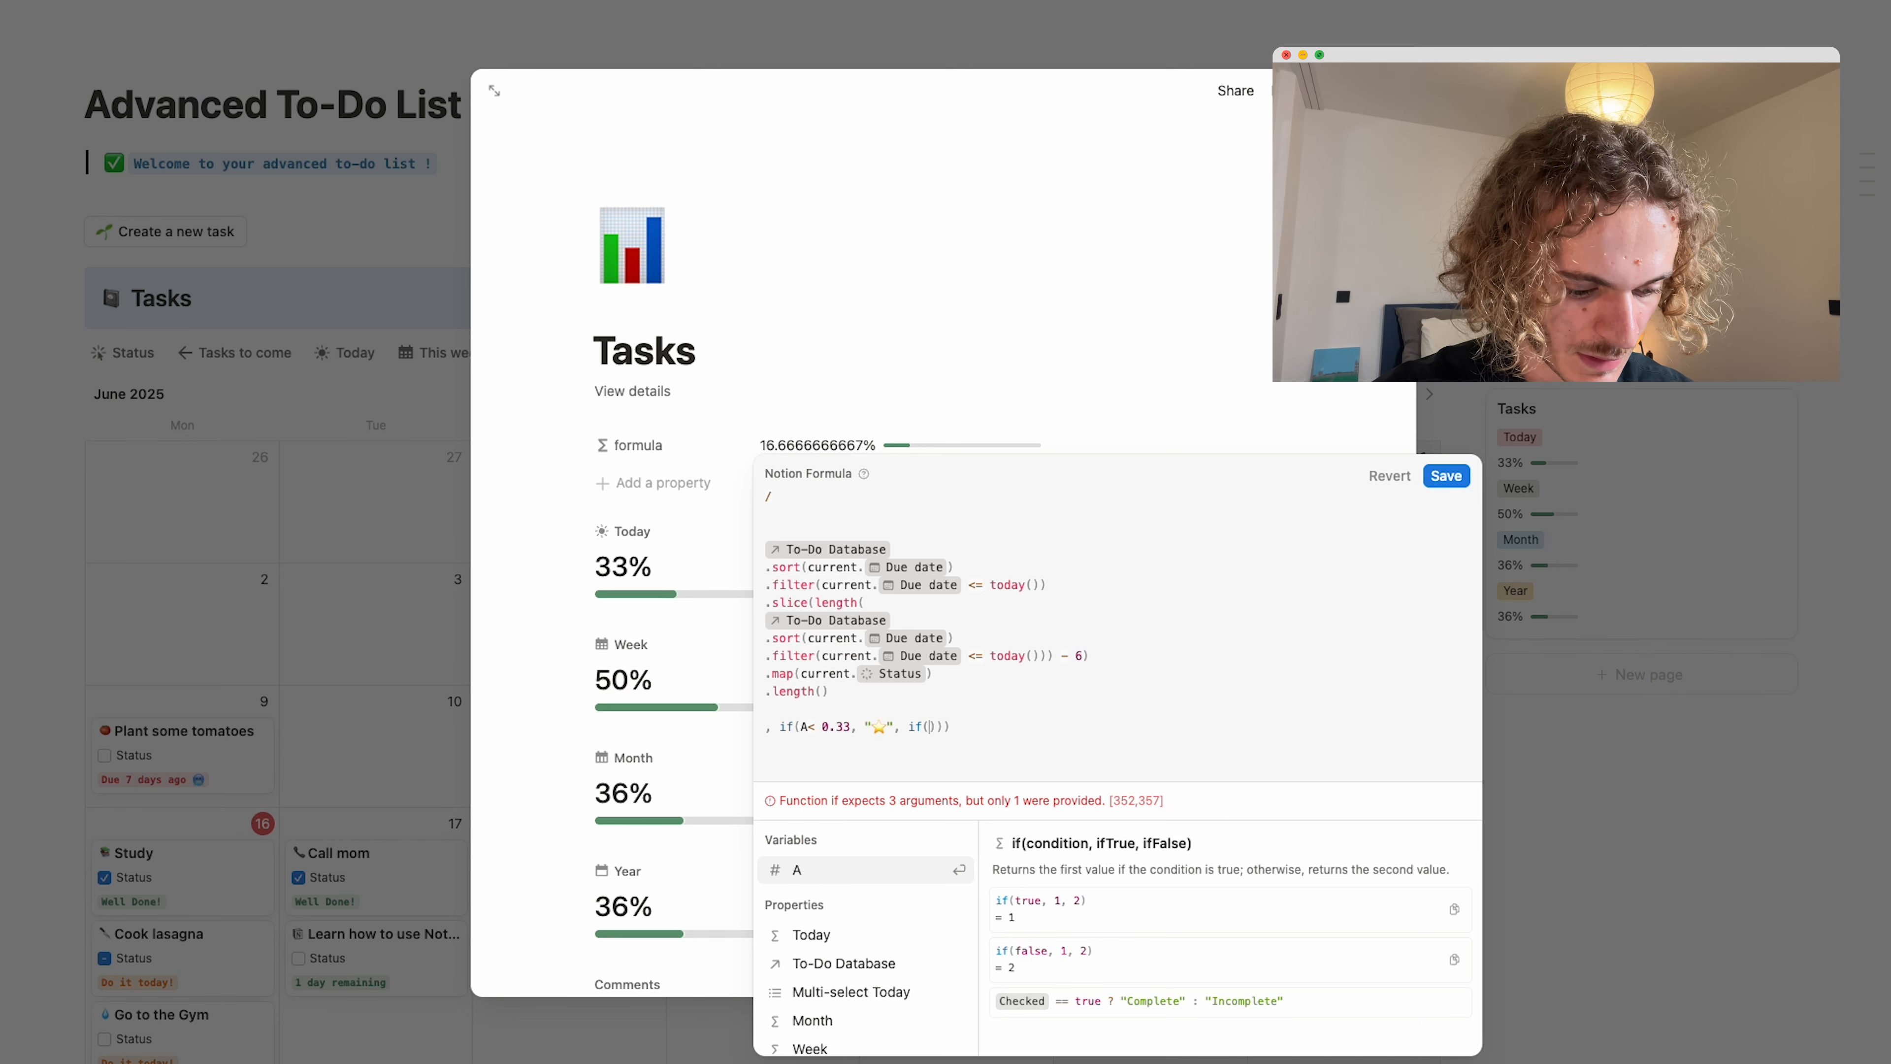
key("BackSpace")
type("and(")
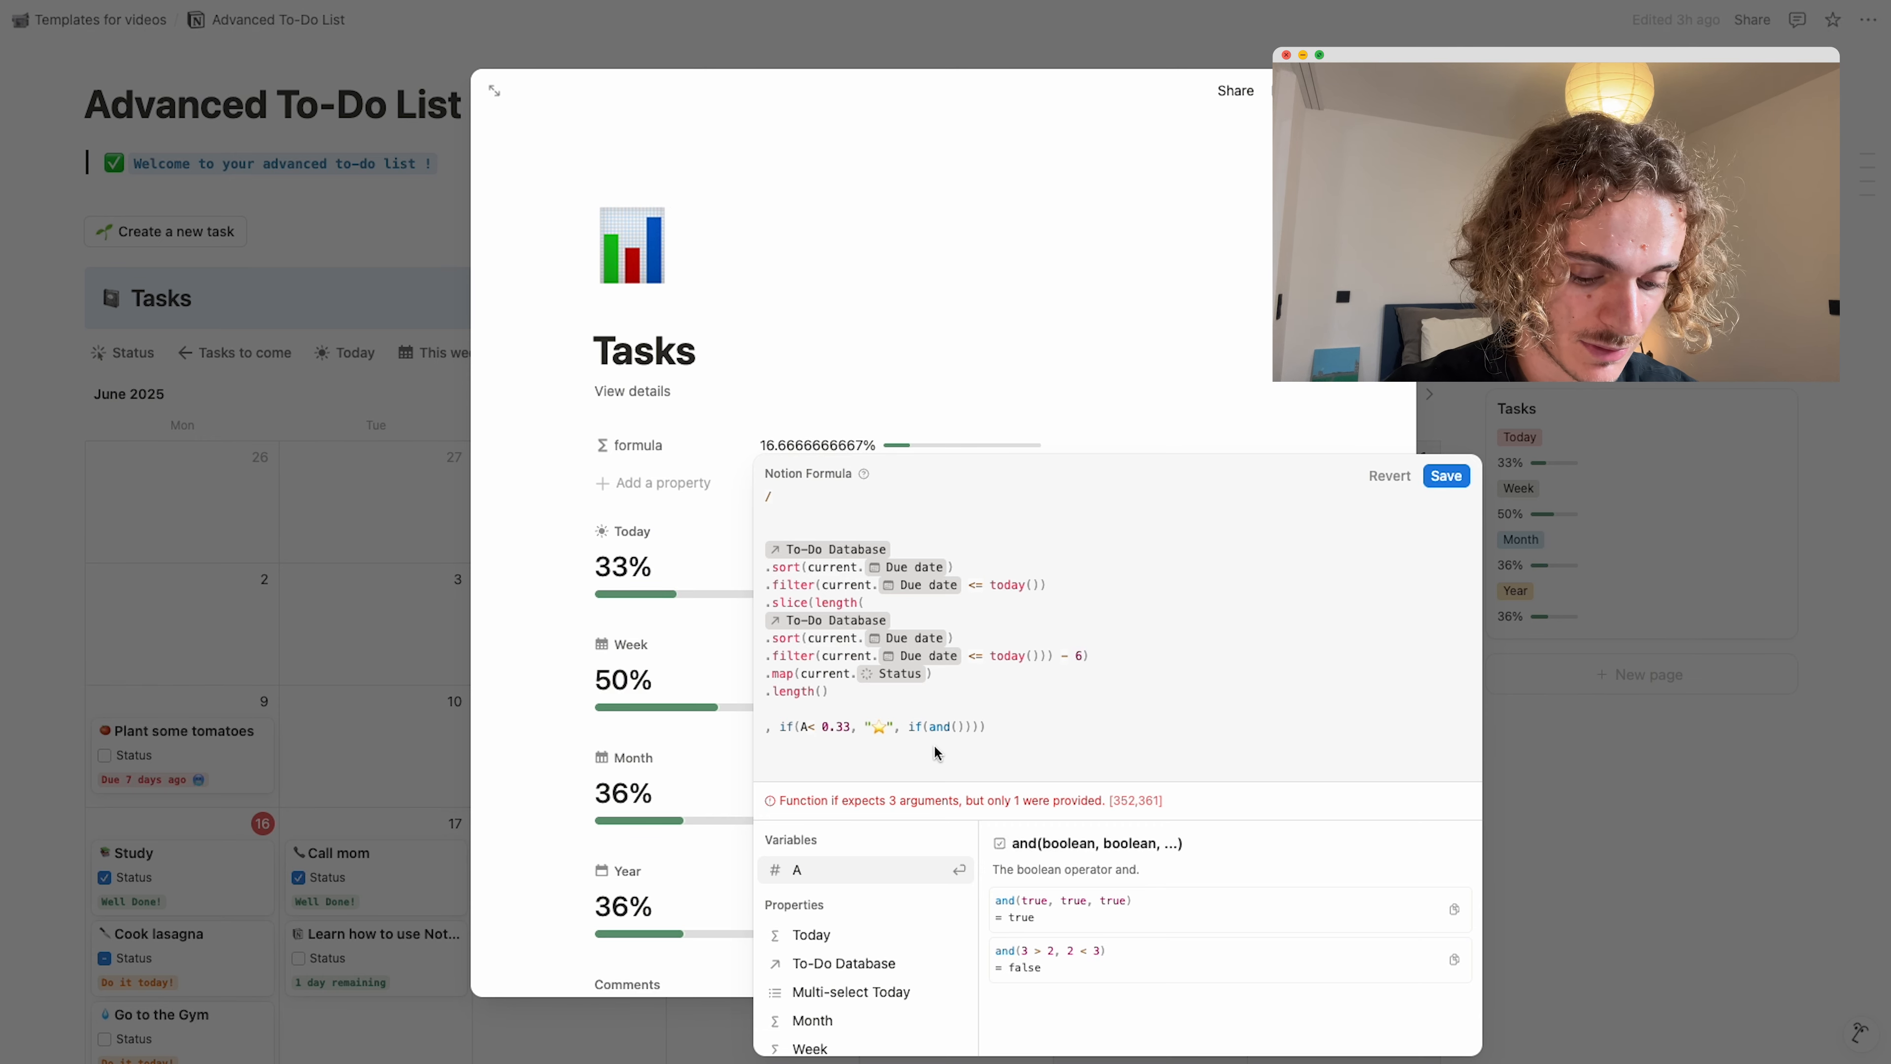
Enter A>0.33 as the first condition inside the and() function.
type("A")
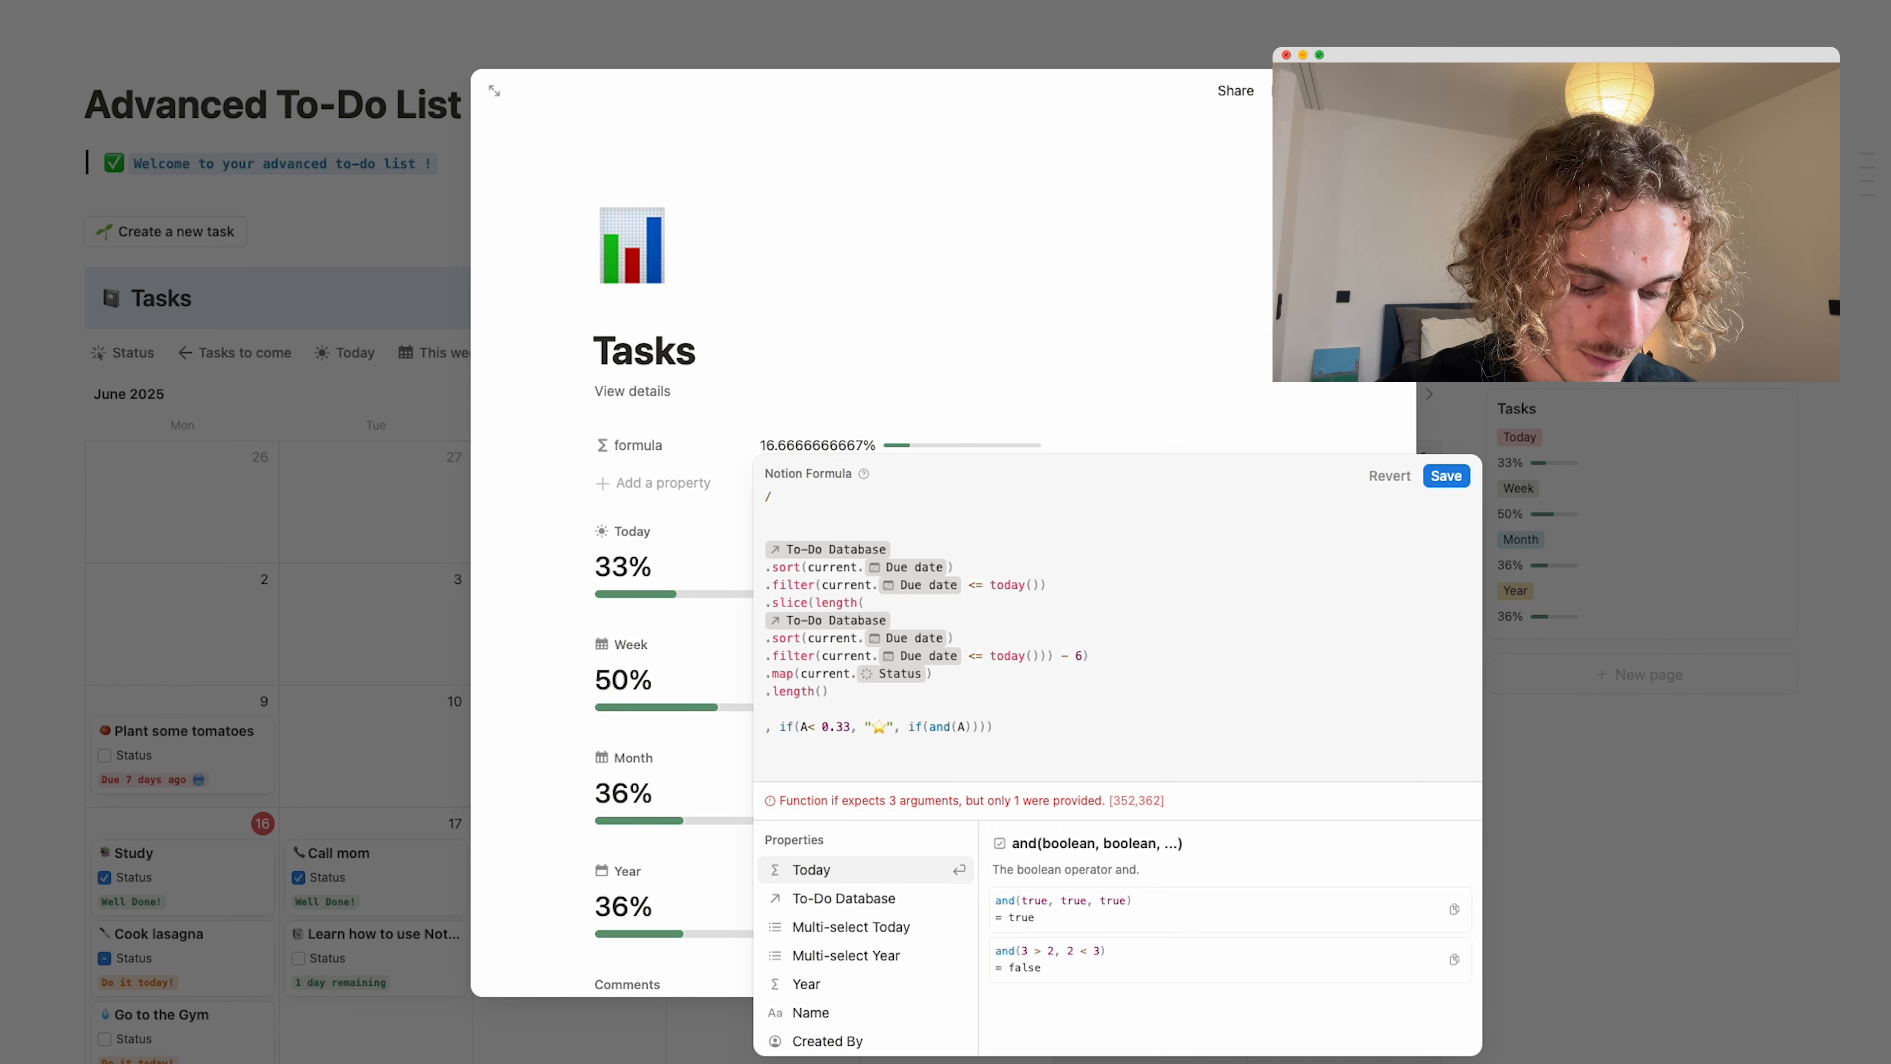
type(">")
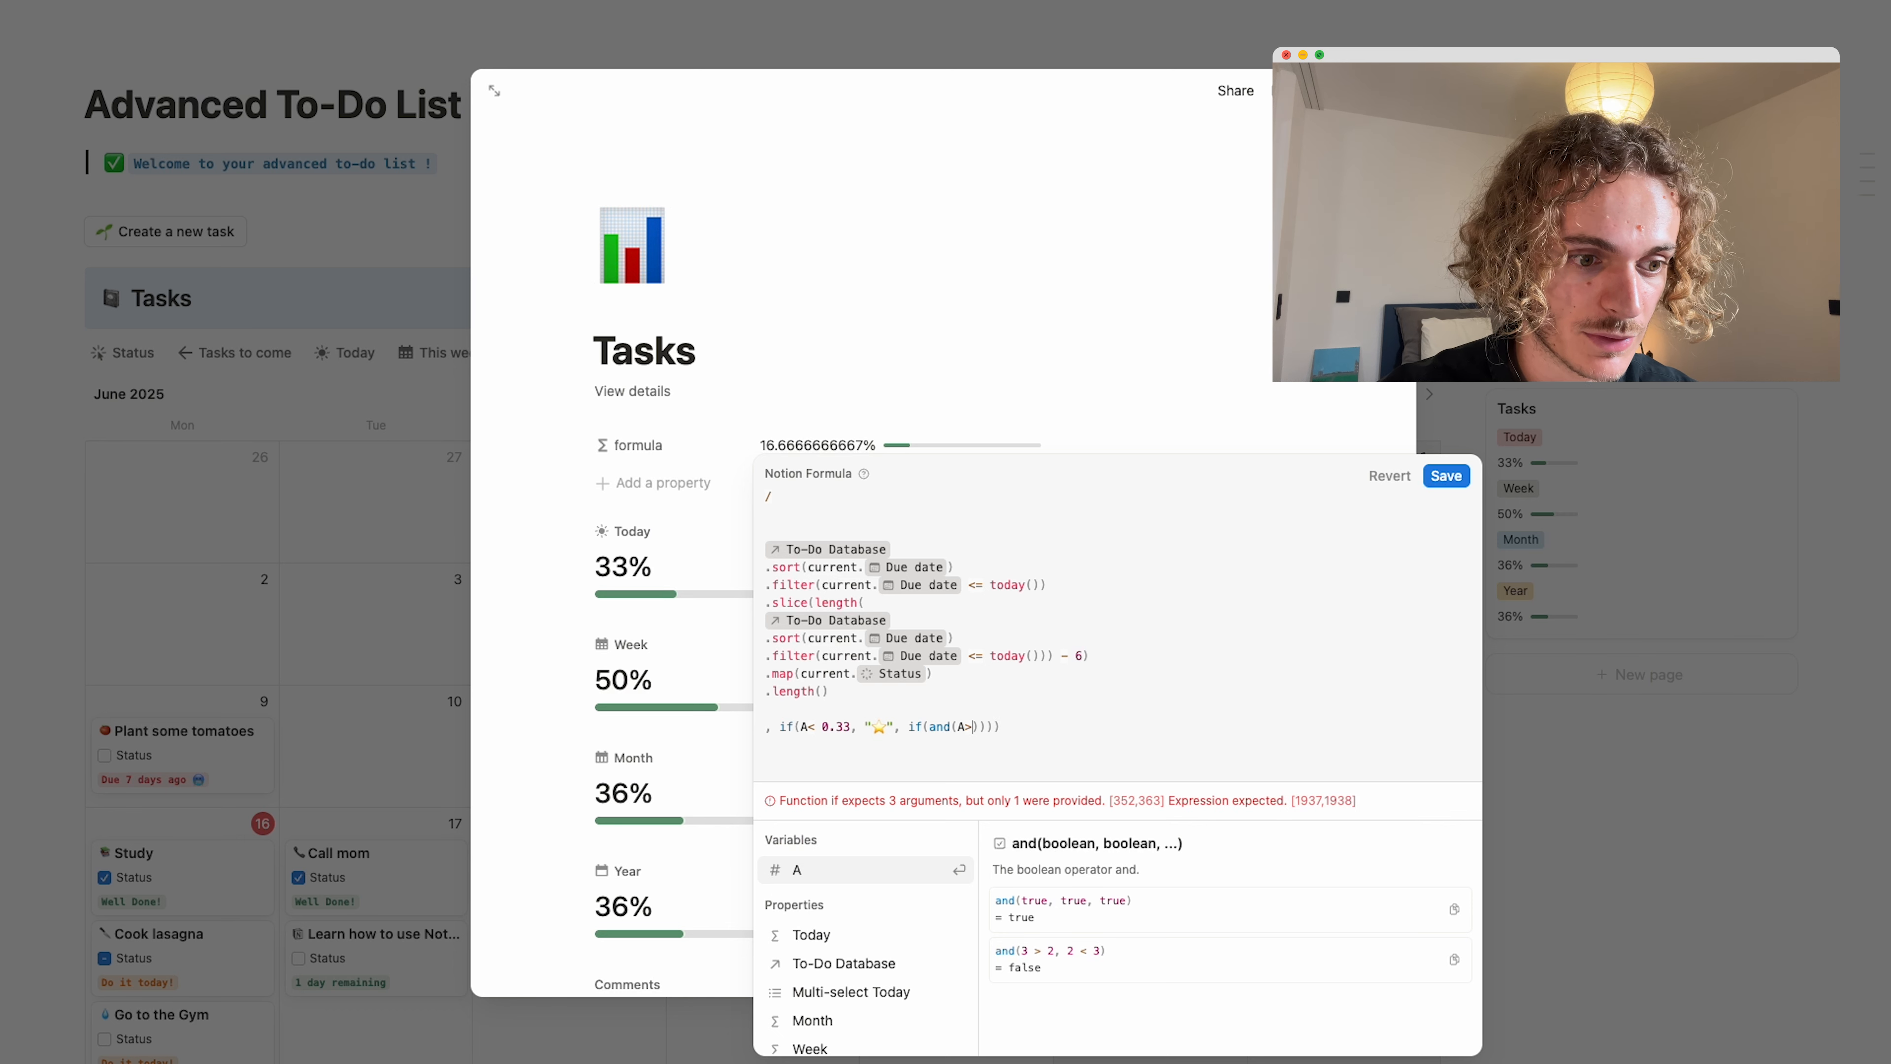
type("0.")
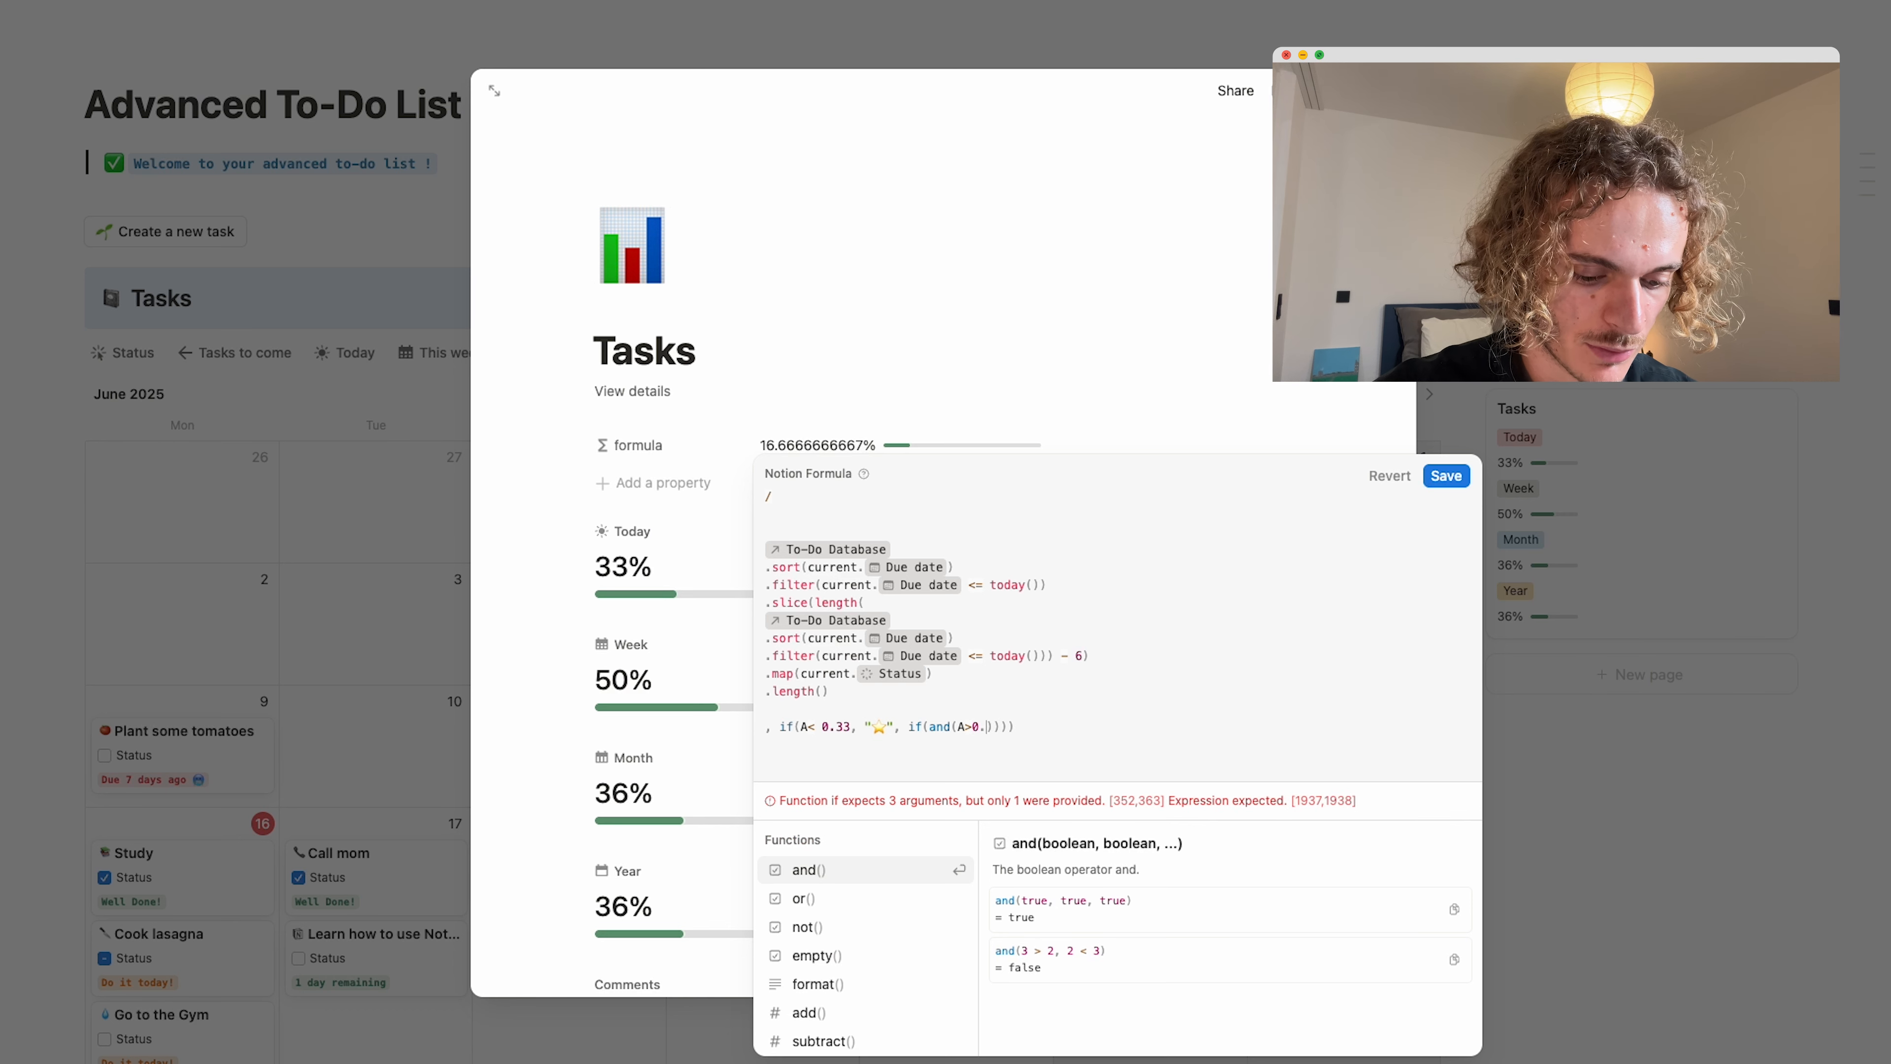
type("33")
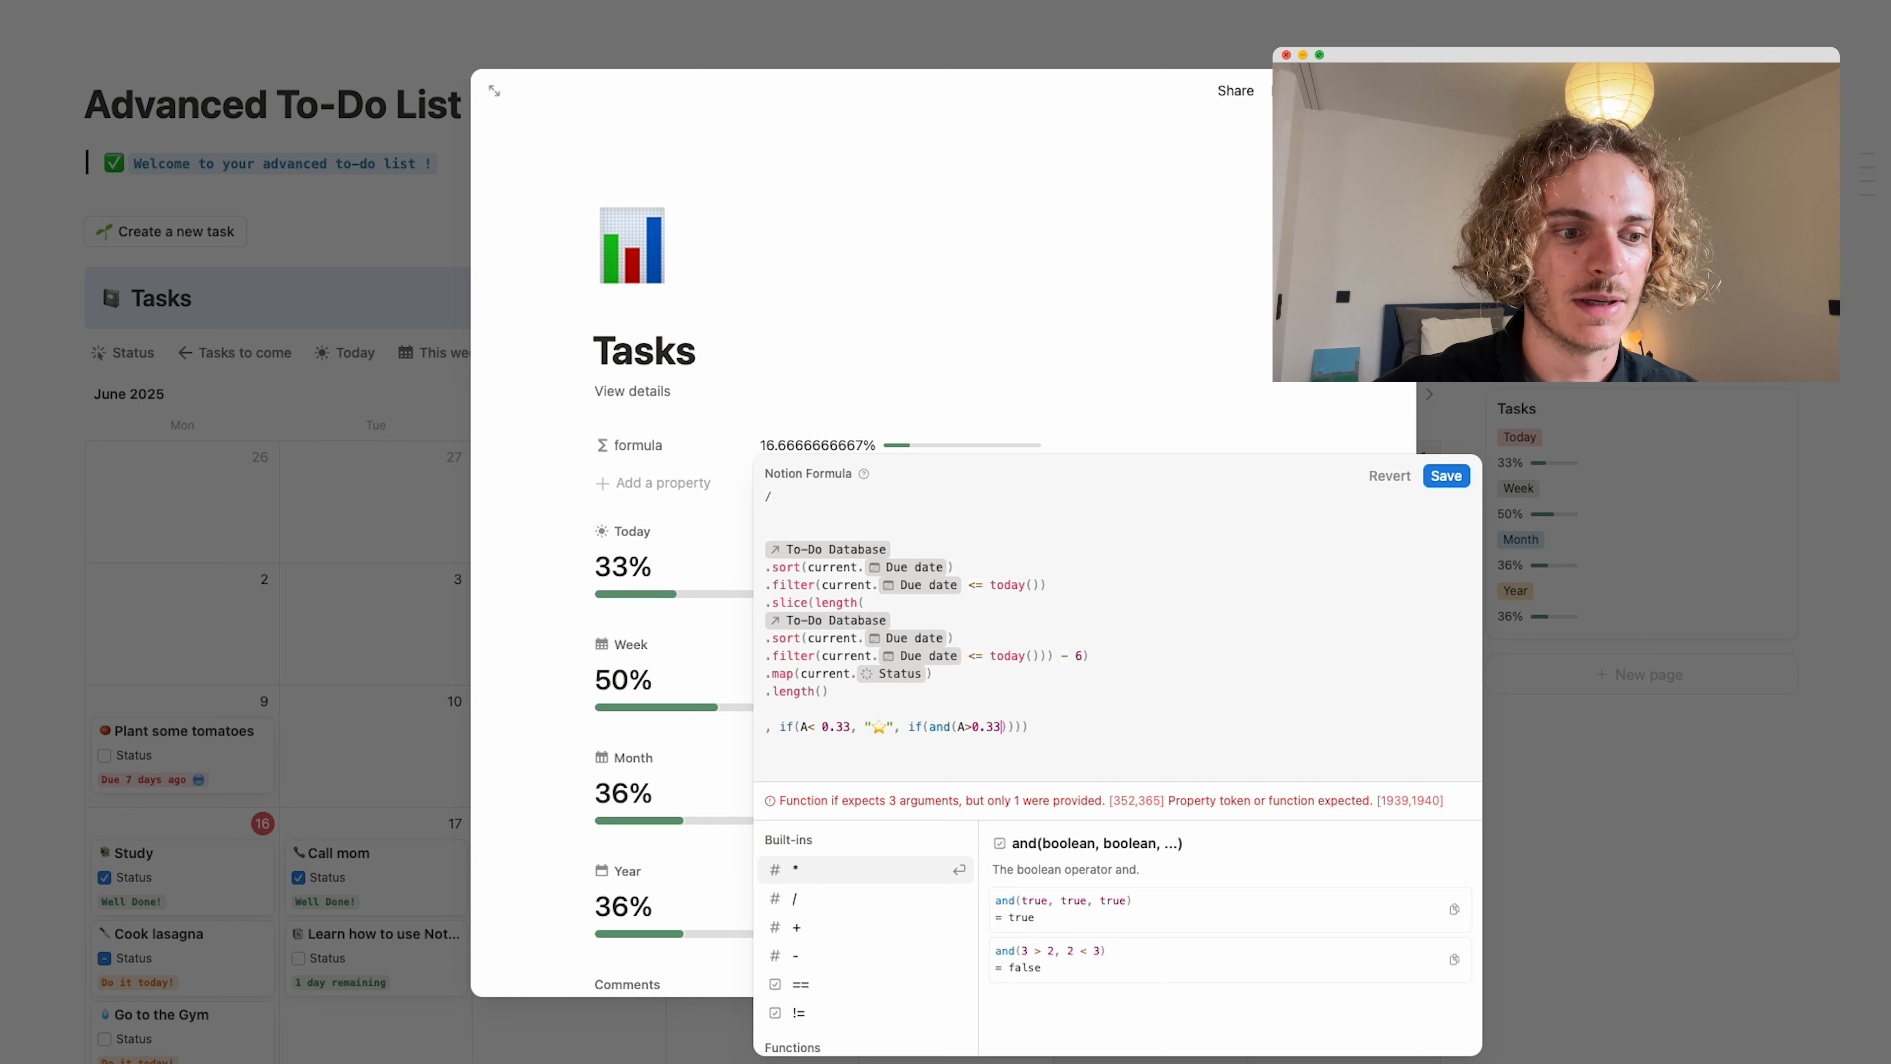
type(")")
Change the outer if() condition to A <= 0.33, with a space after A.
left_click(812, 727)
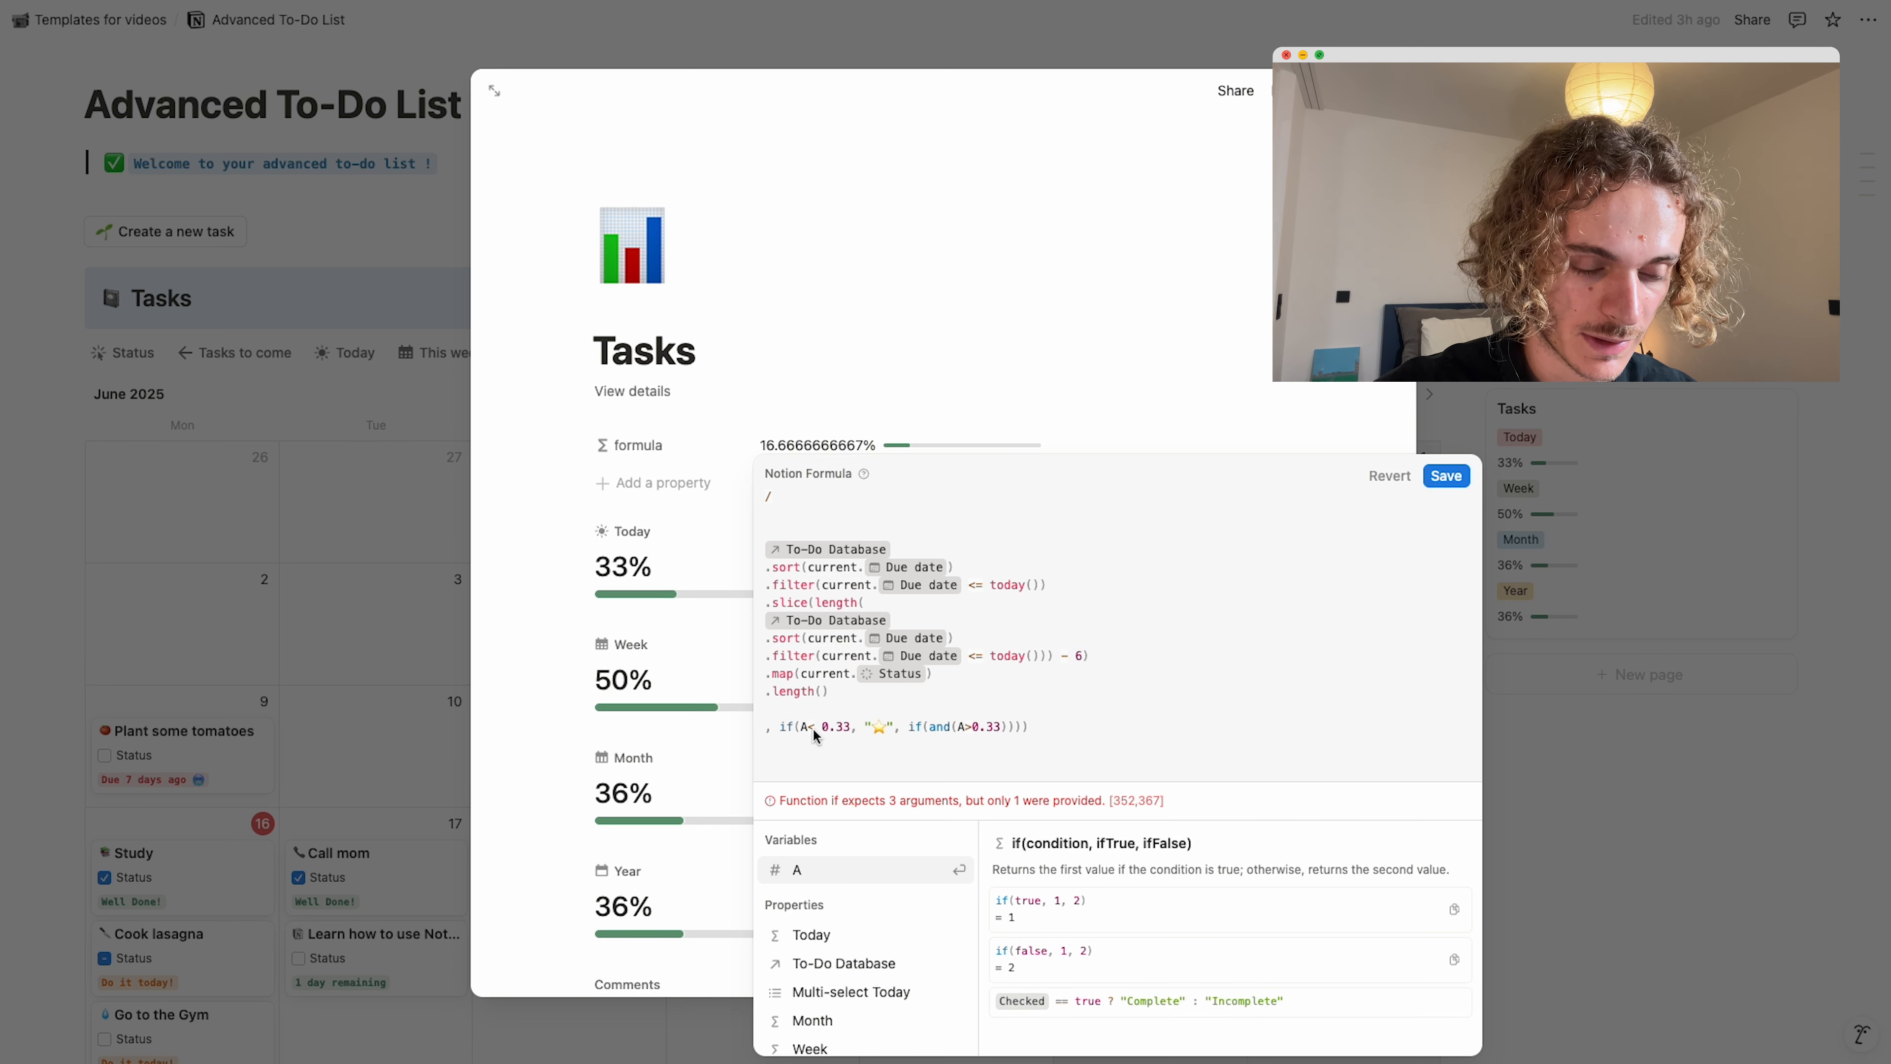
type("=")
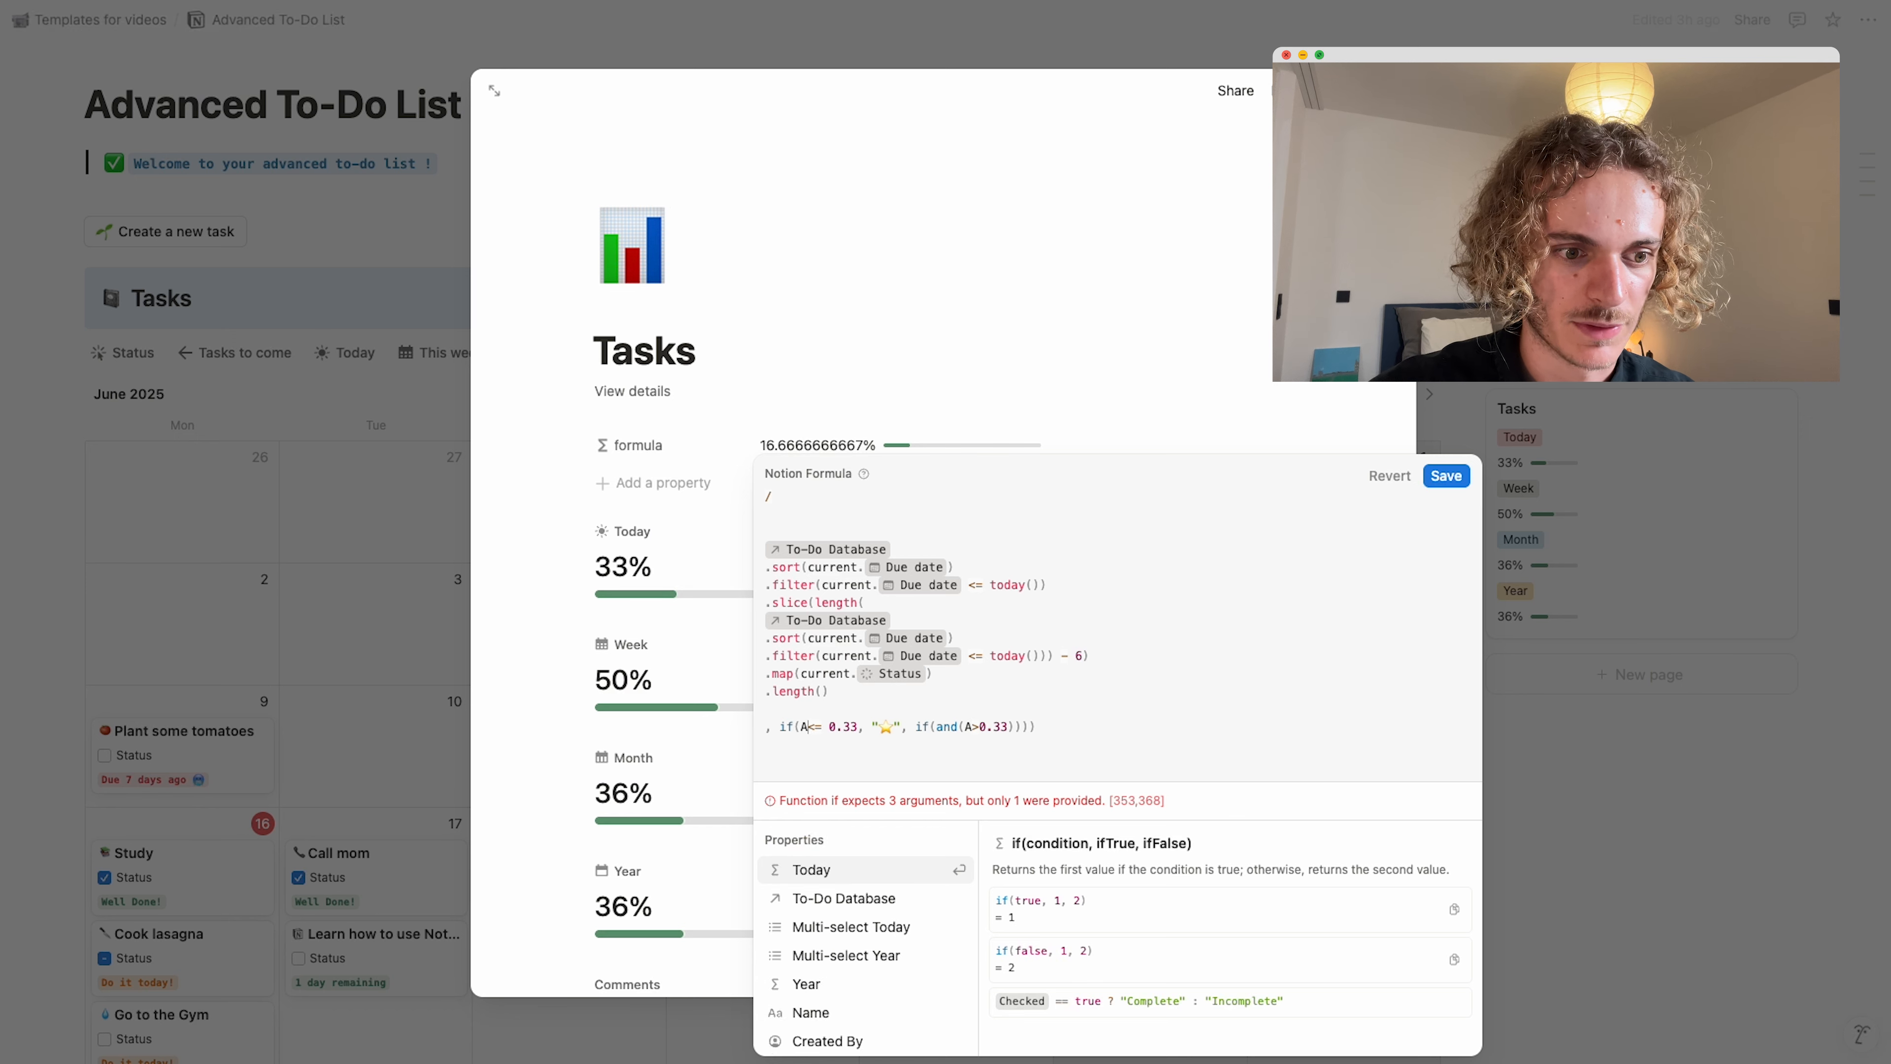
left_click(807, 727)
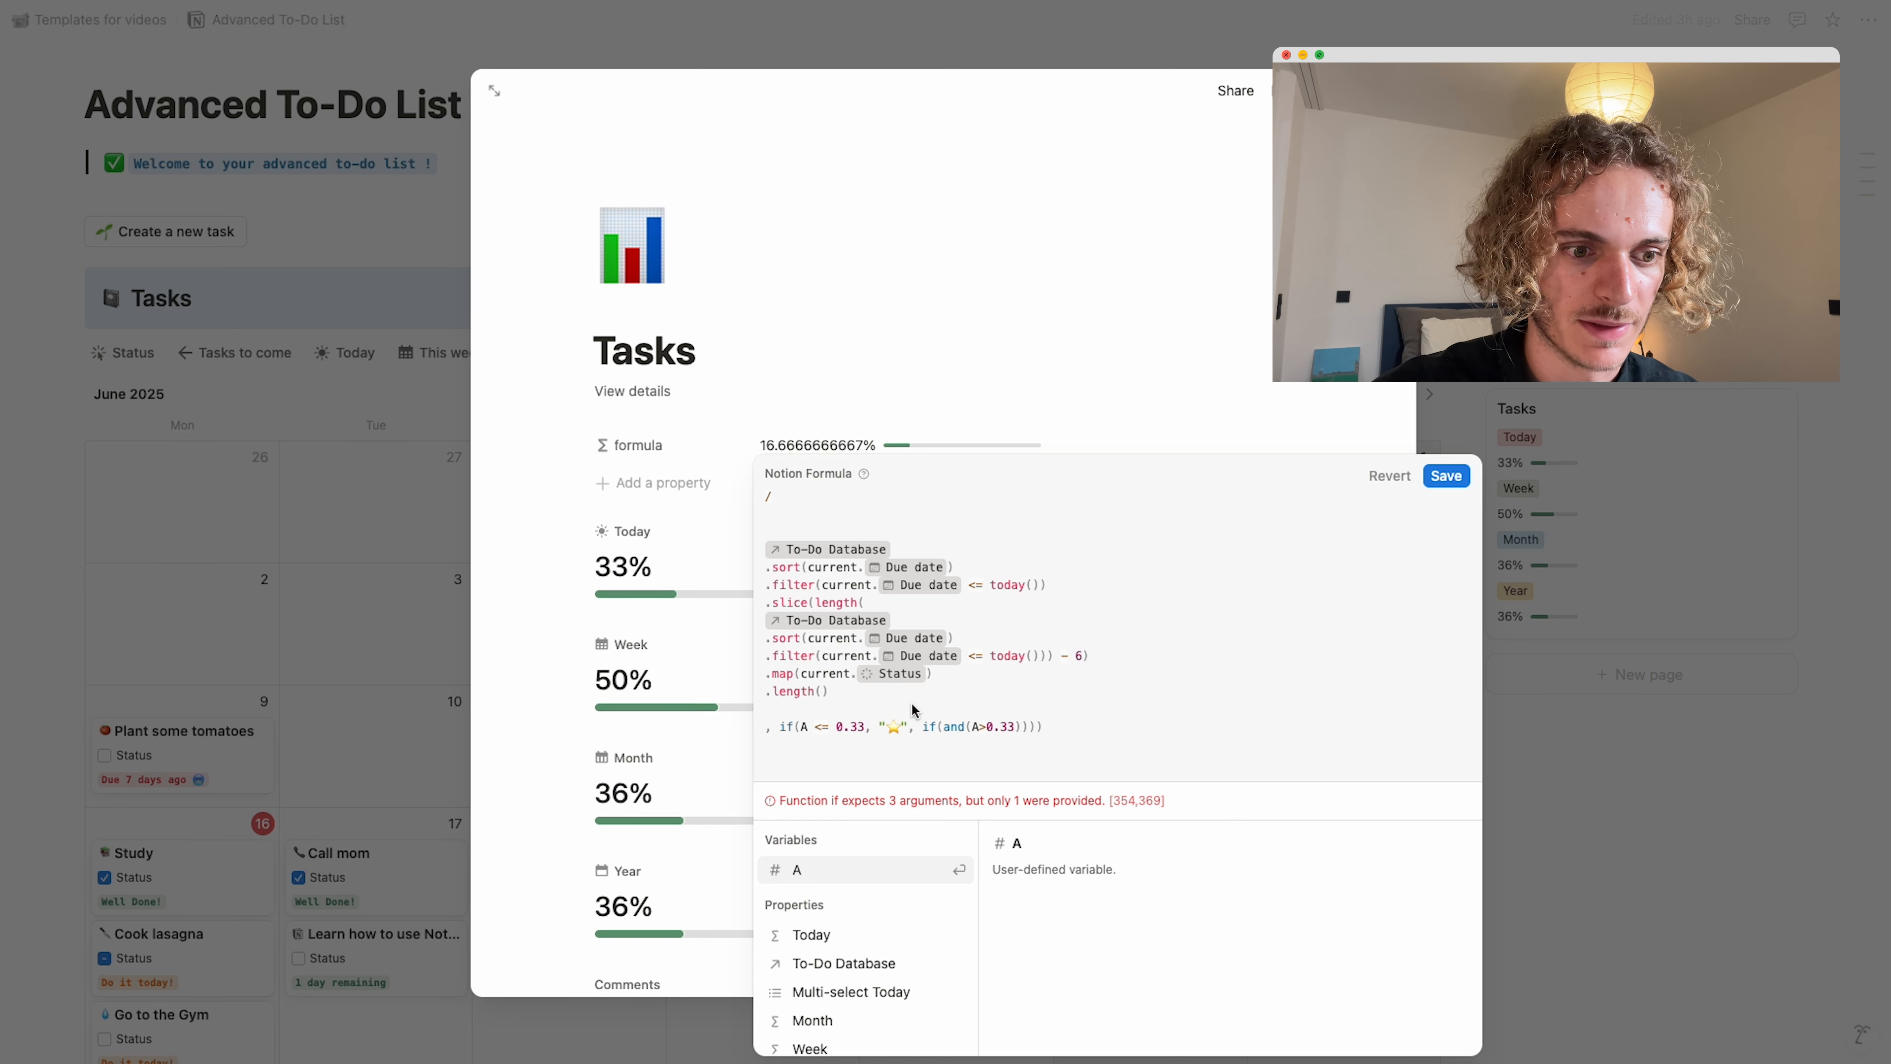
Space the and() condition as A > 0.33 and add A <= 0.66 as its second condition.
left_click(977, 726)
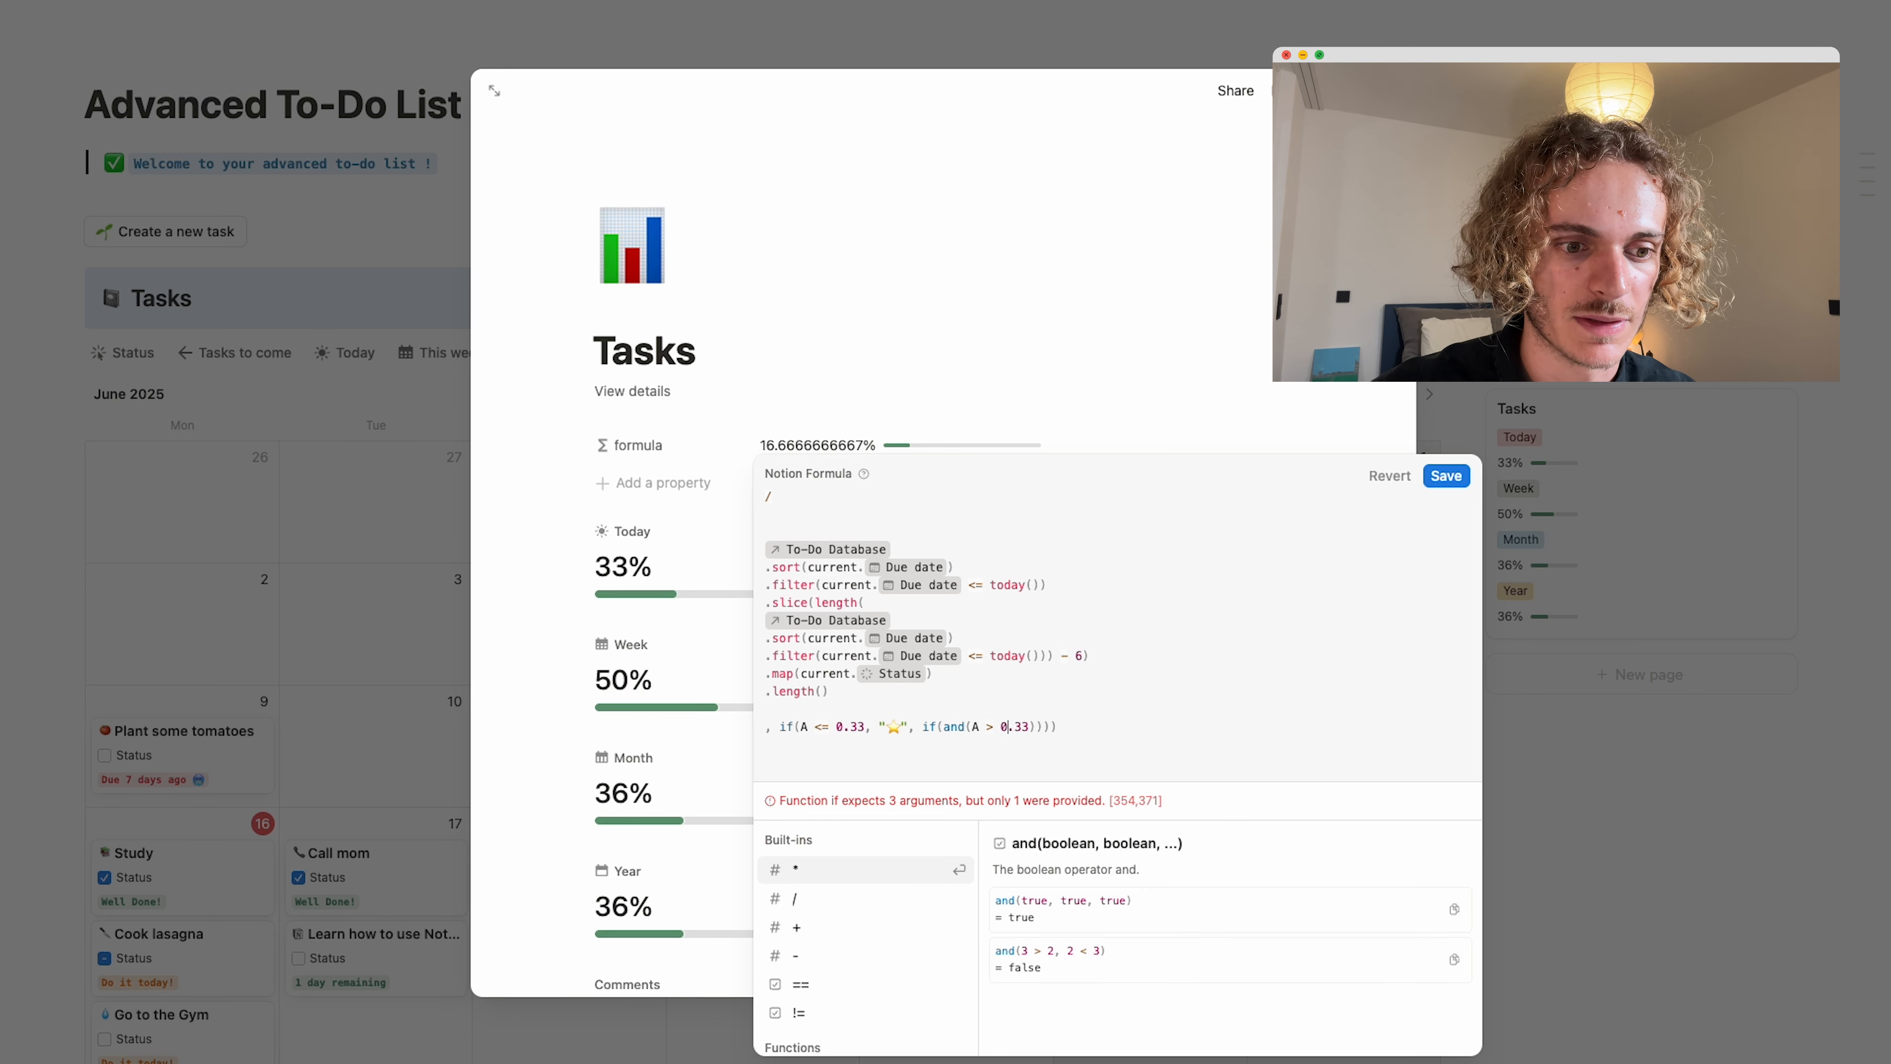
type(", A")
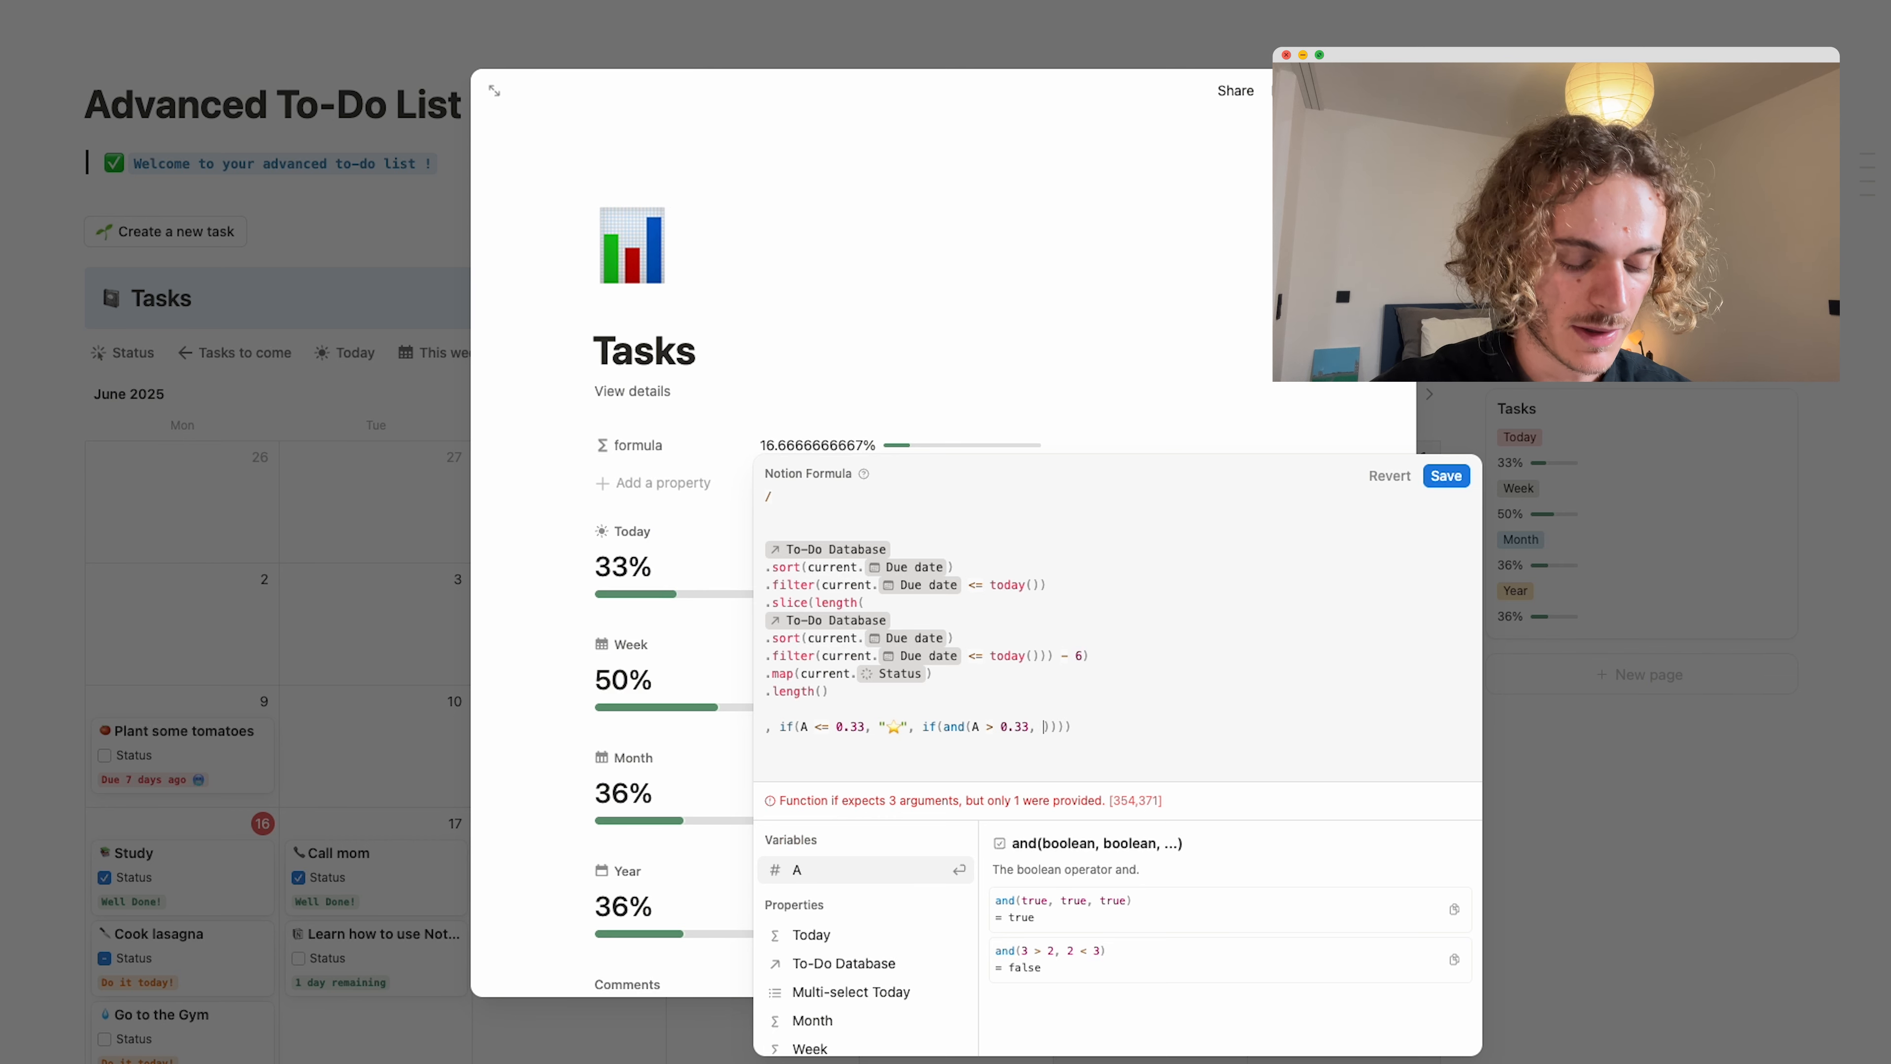
type(",")
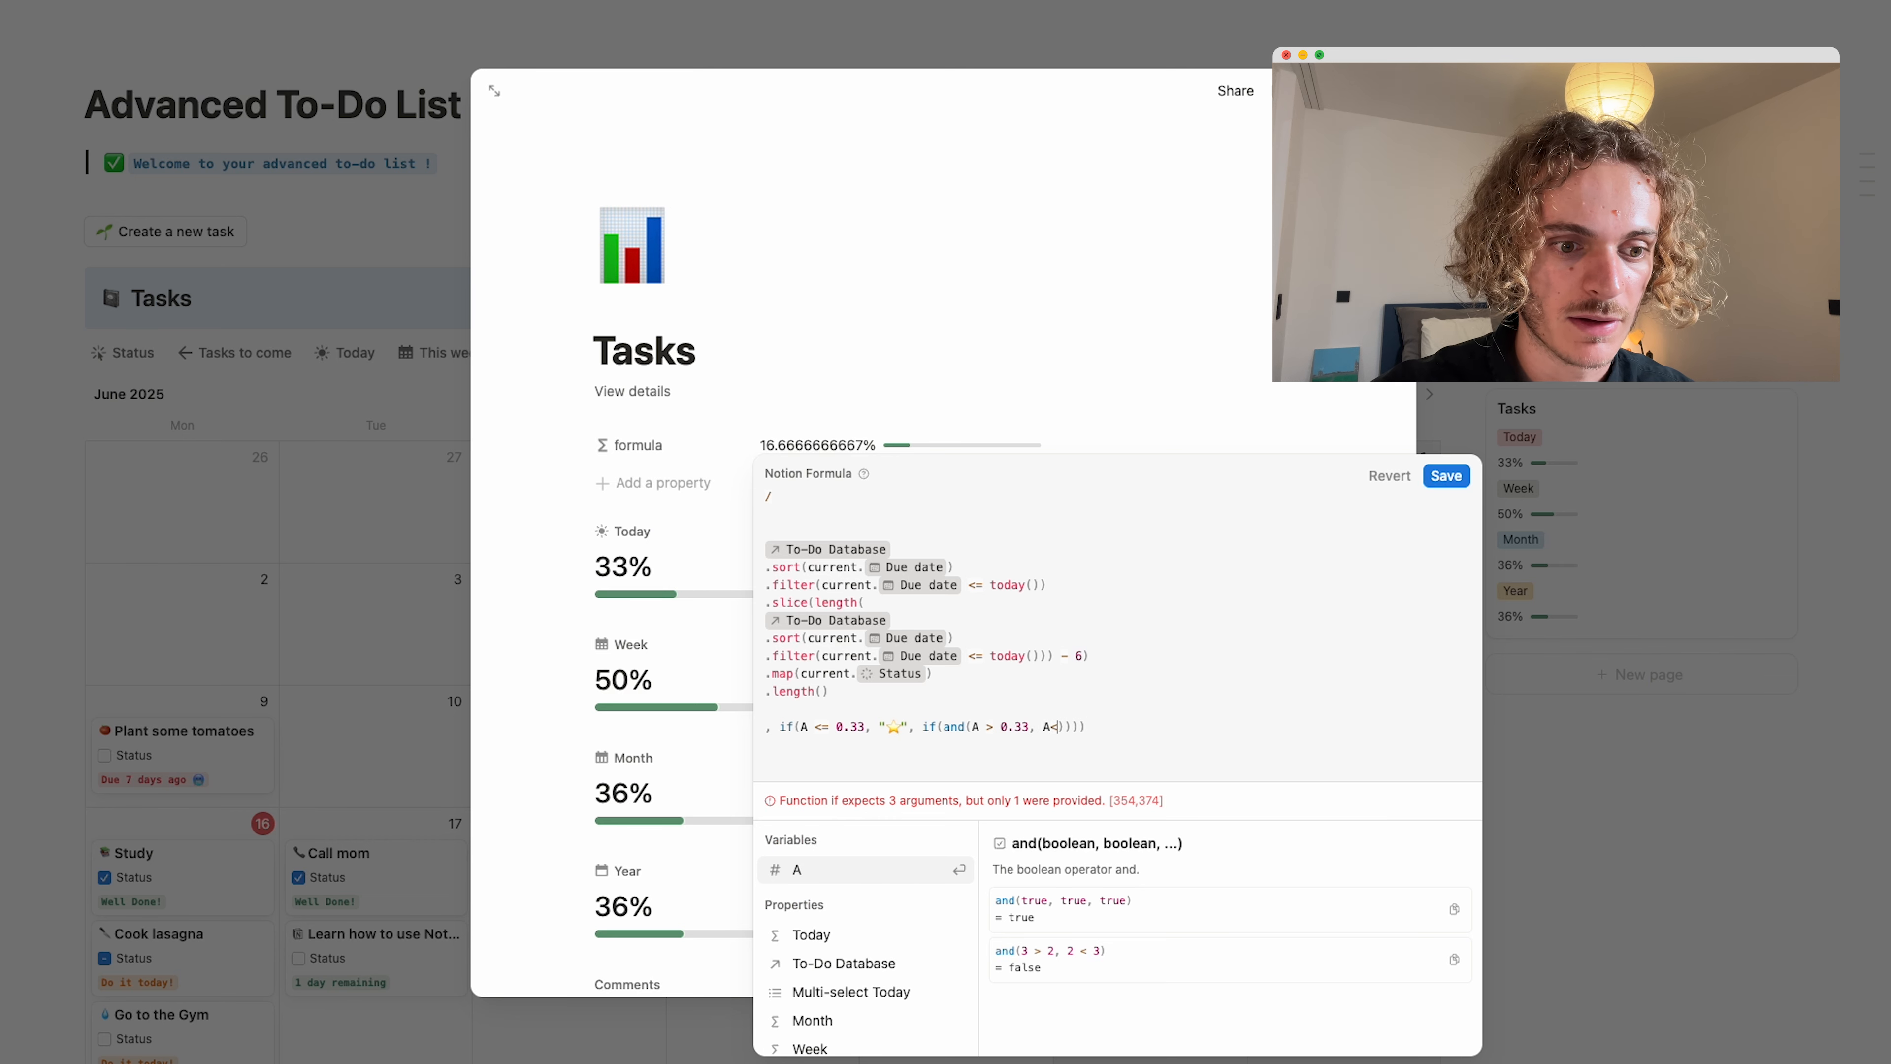
key("BackSpace")
type("< 0")
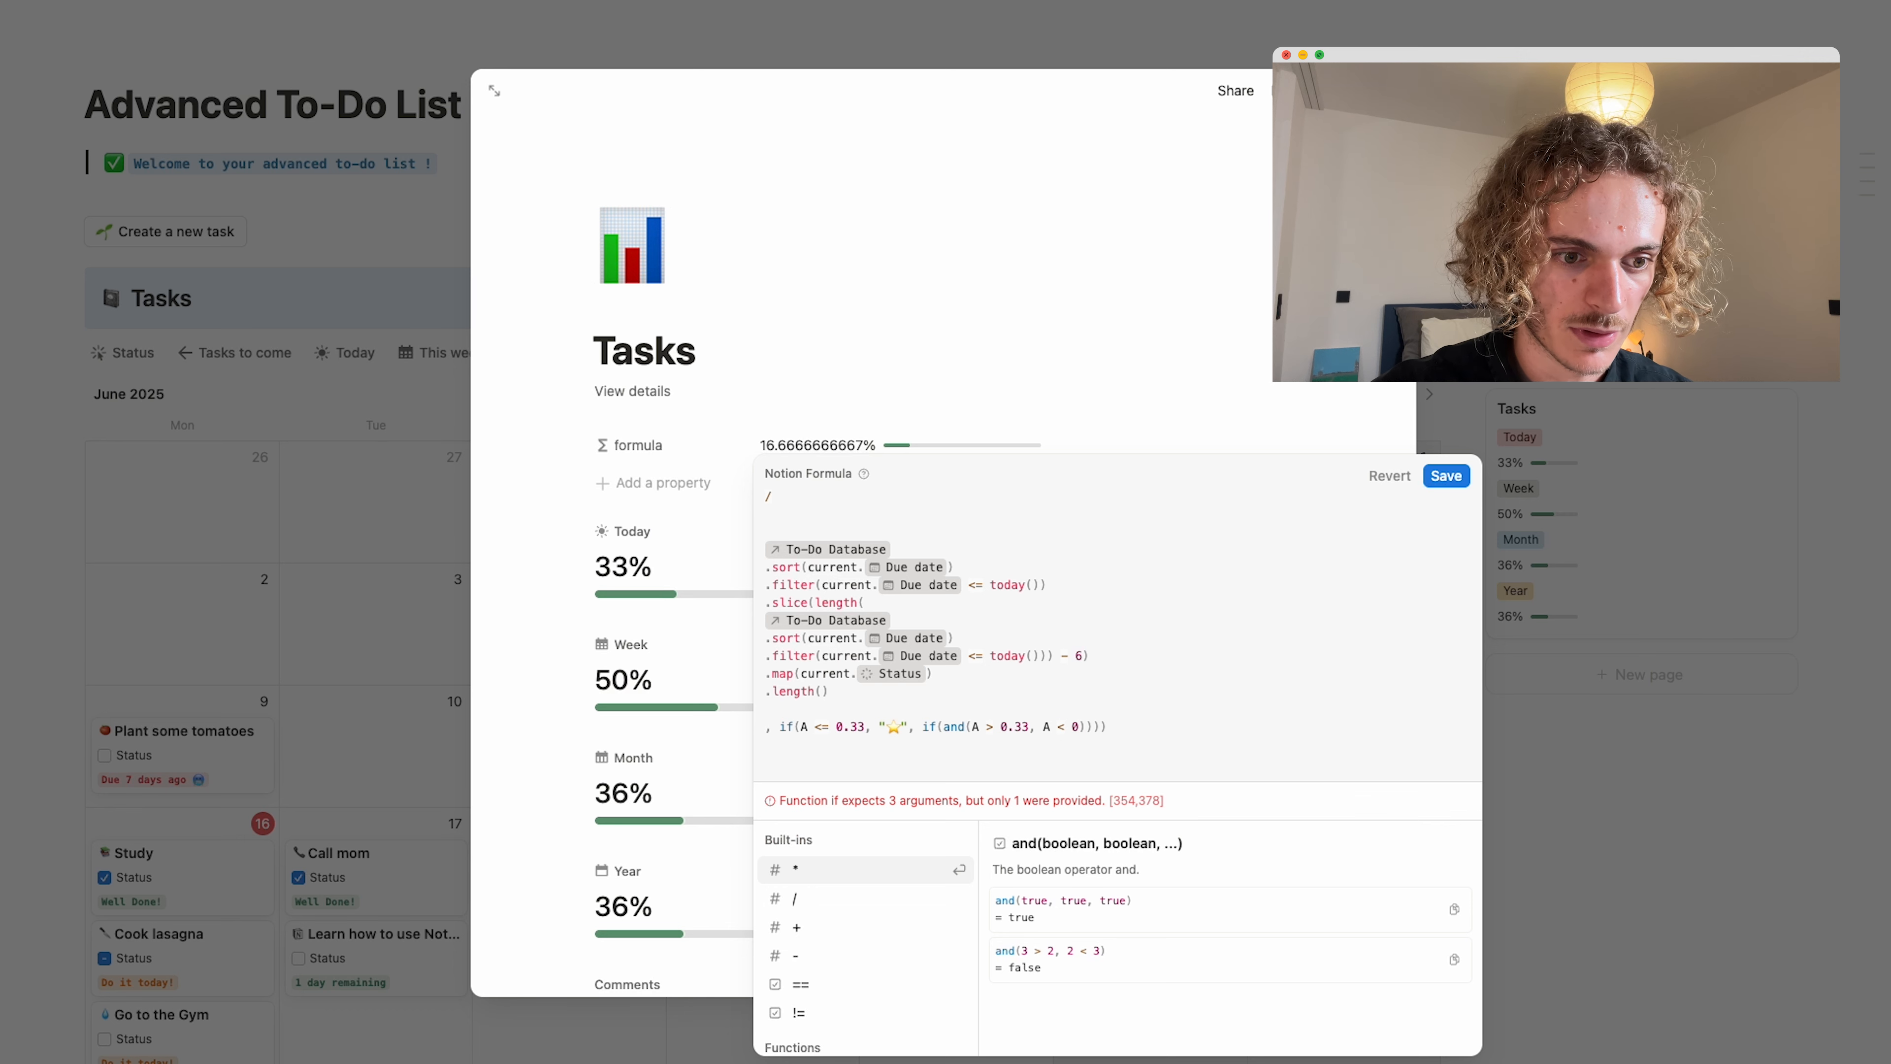
key("BackSpace")
type("= ")
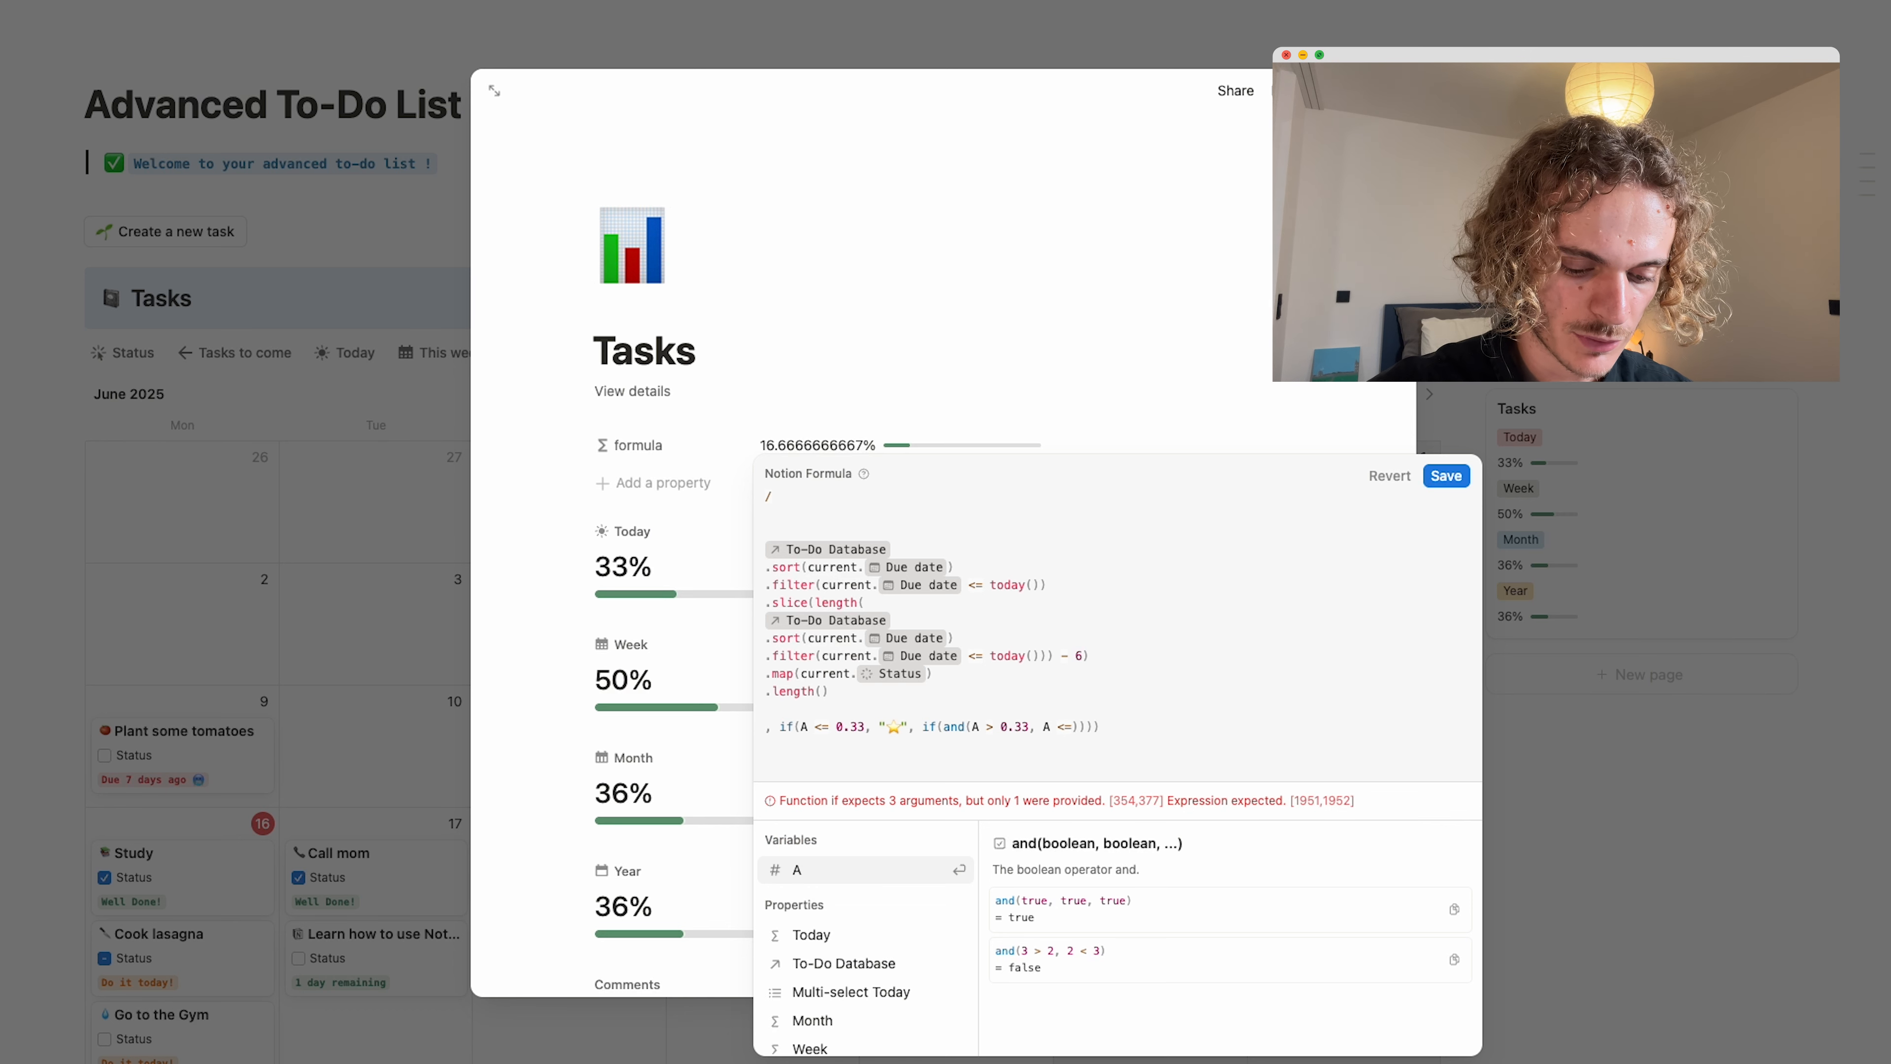
type("0.66")
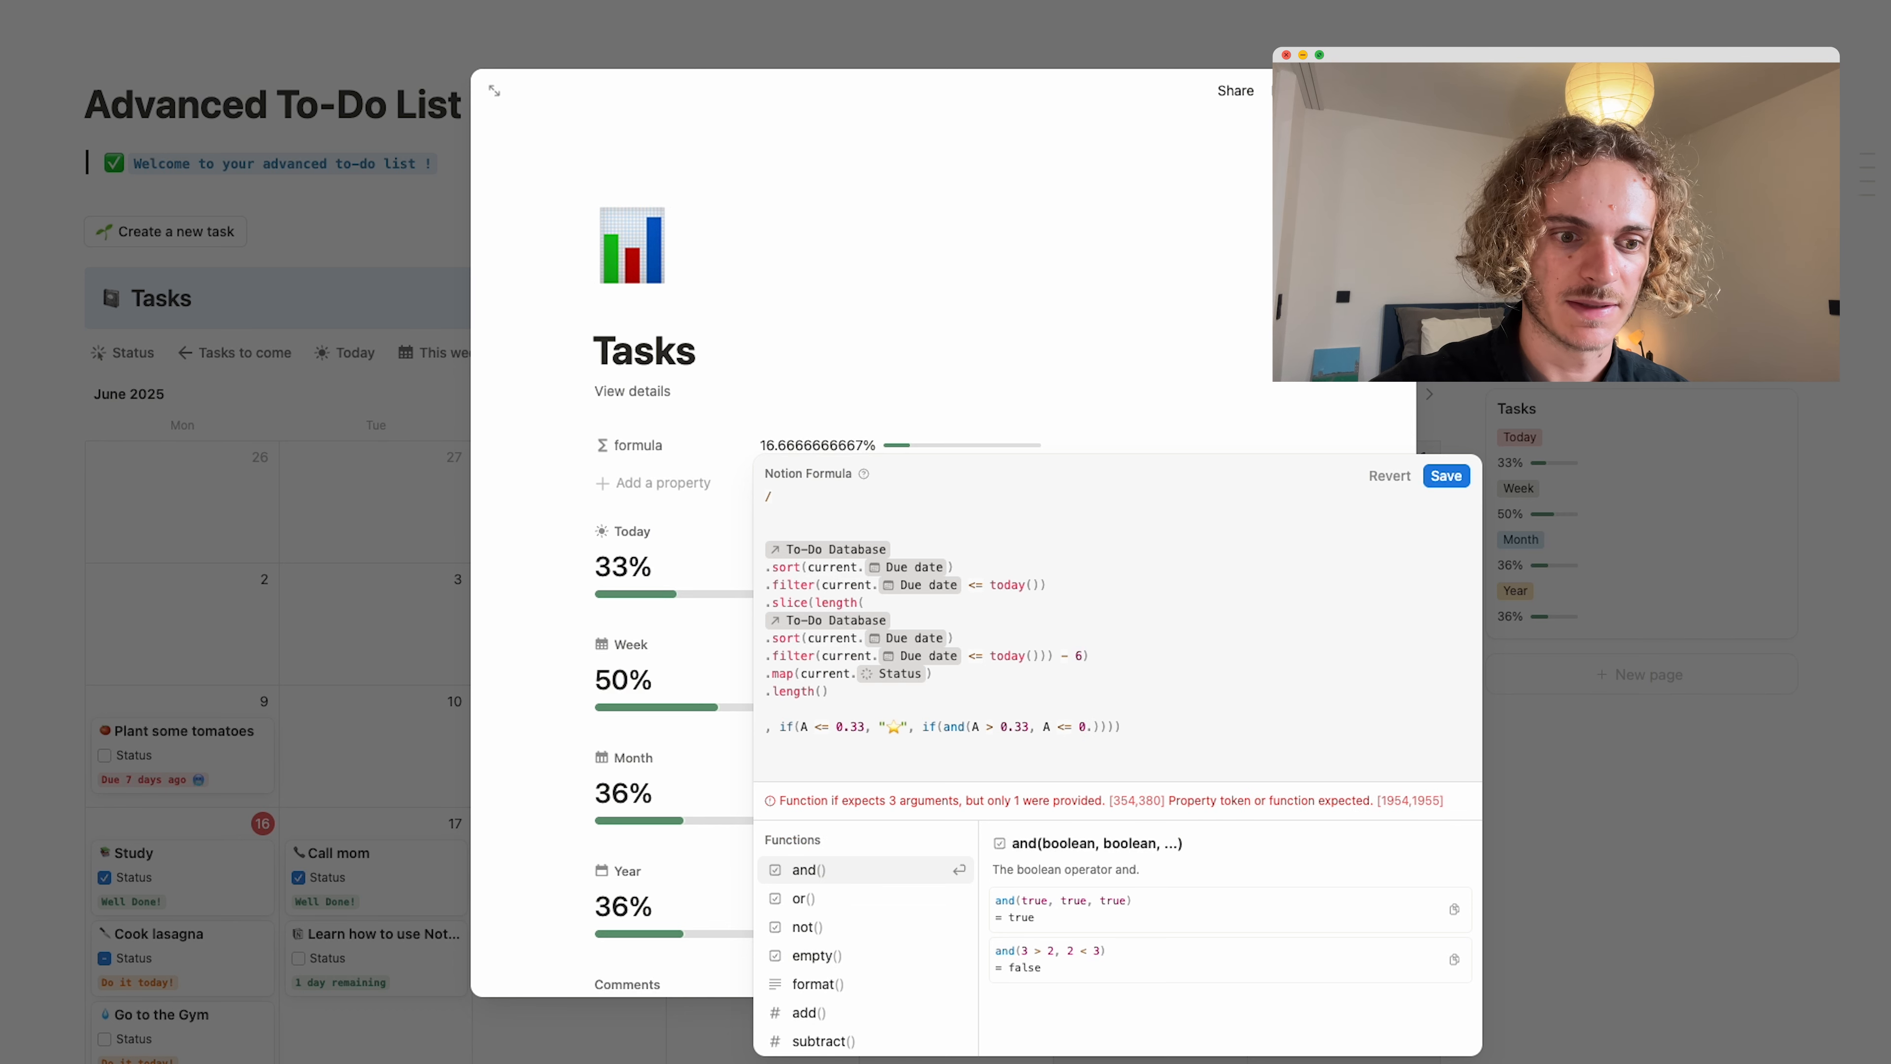
Add a comma after 0.66 and insert two star emojis in double quotes, reusing the quoted single star.
type(",")
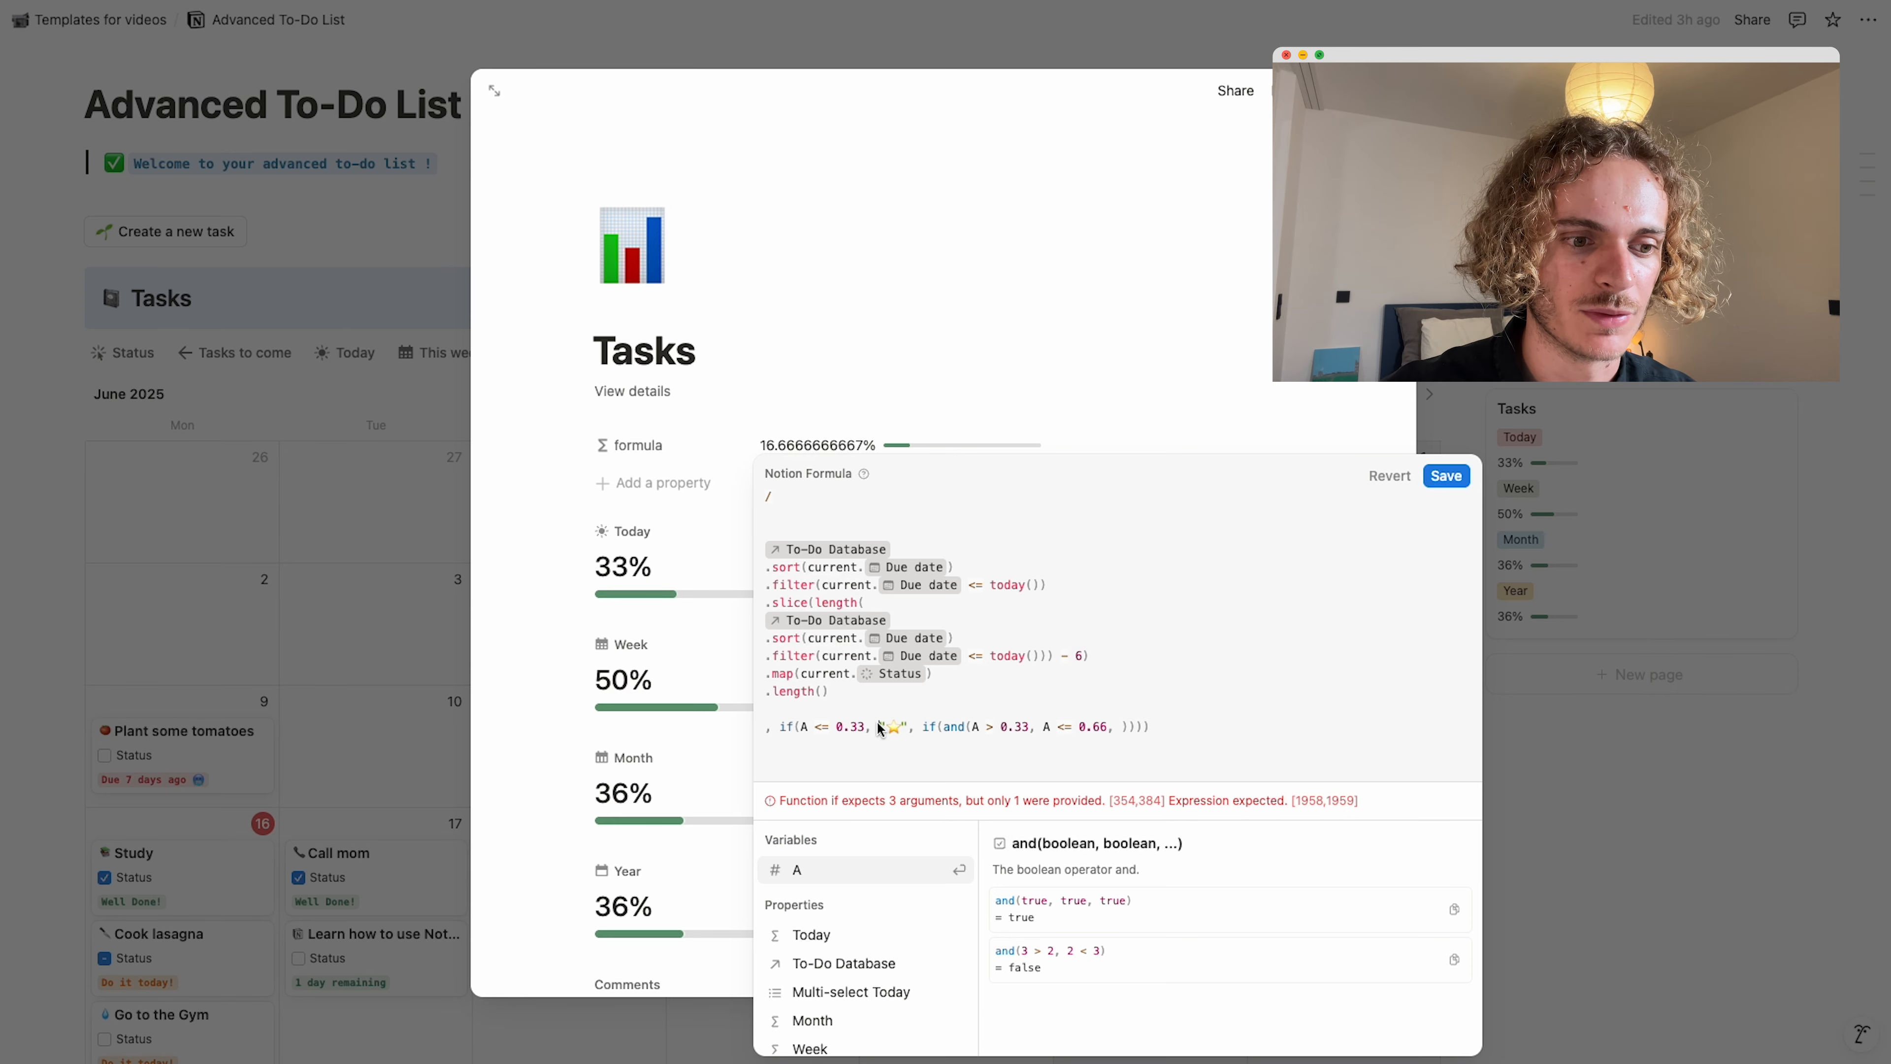
left_click_drag(876, 721, 905, 720)
key("ctrl+c")
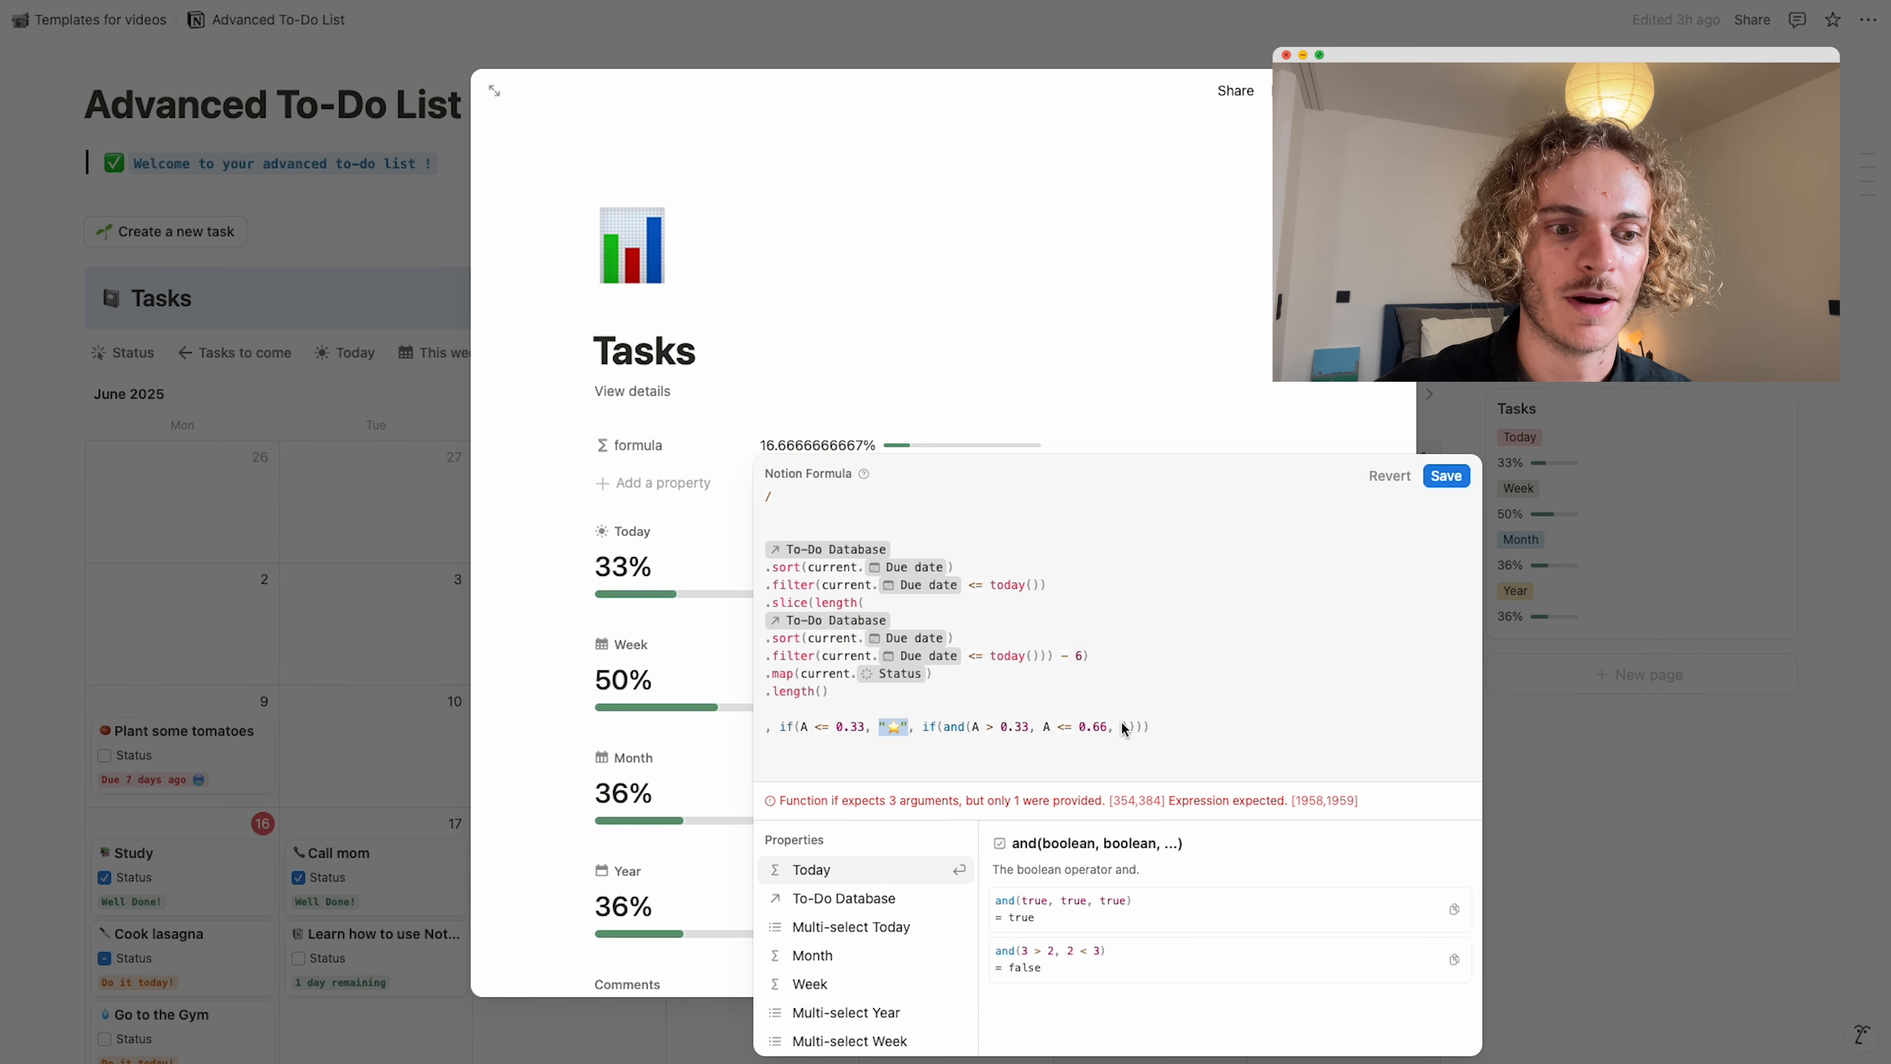
left_click(1119, 724)
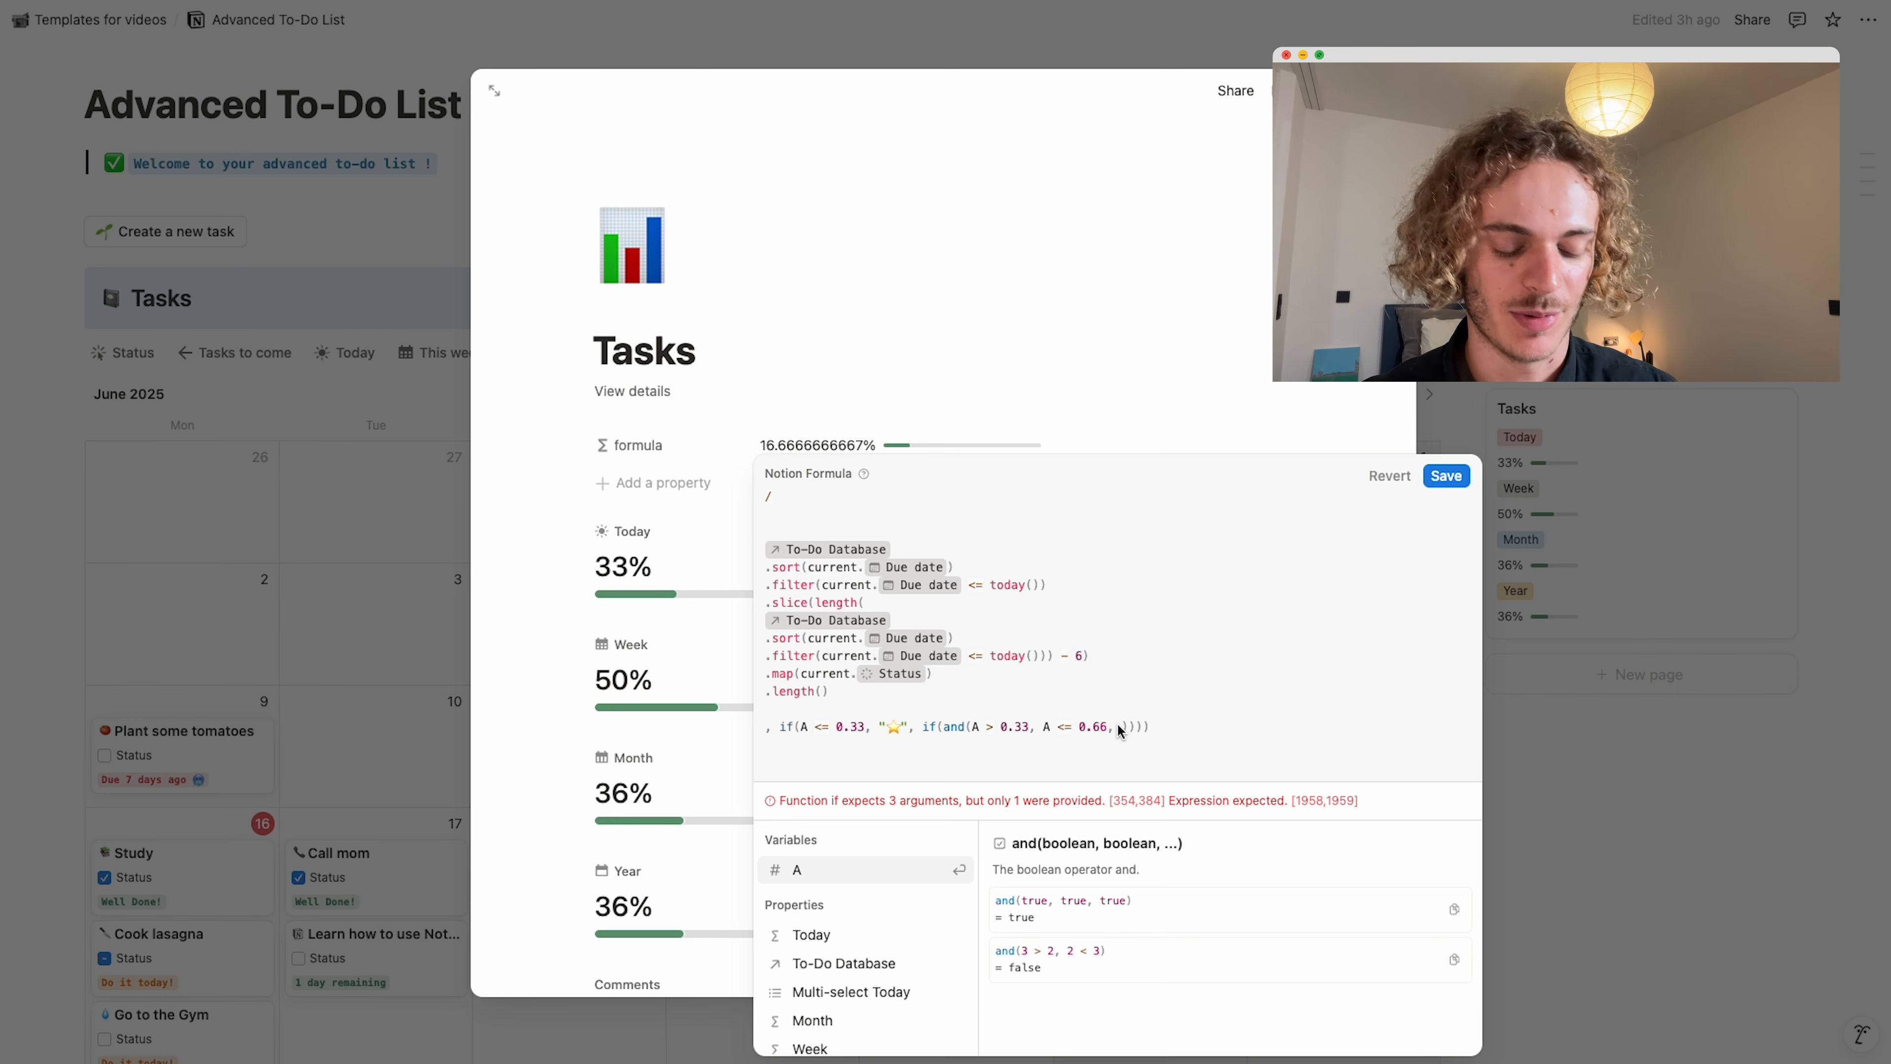
key("ctrl+v")
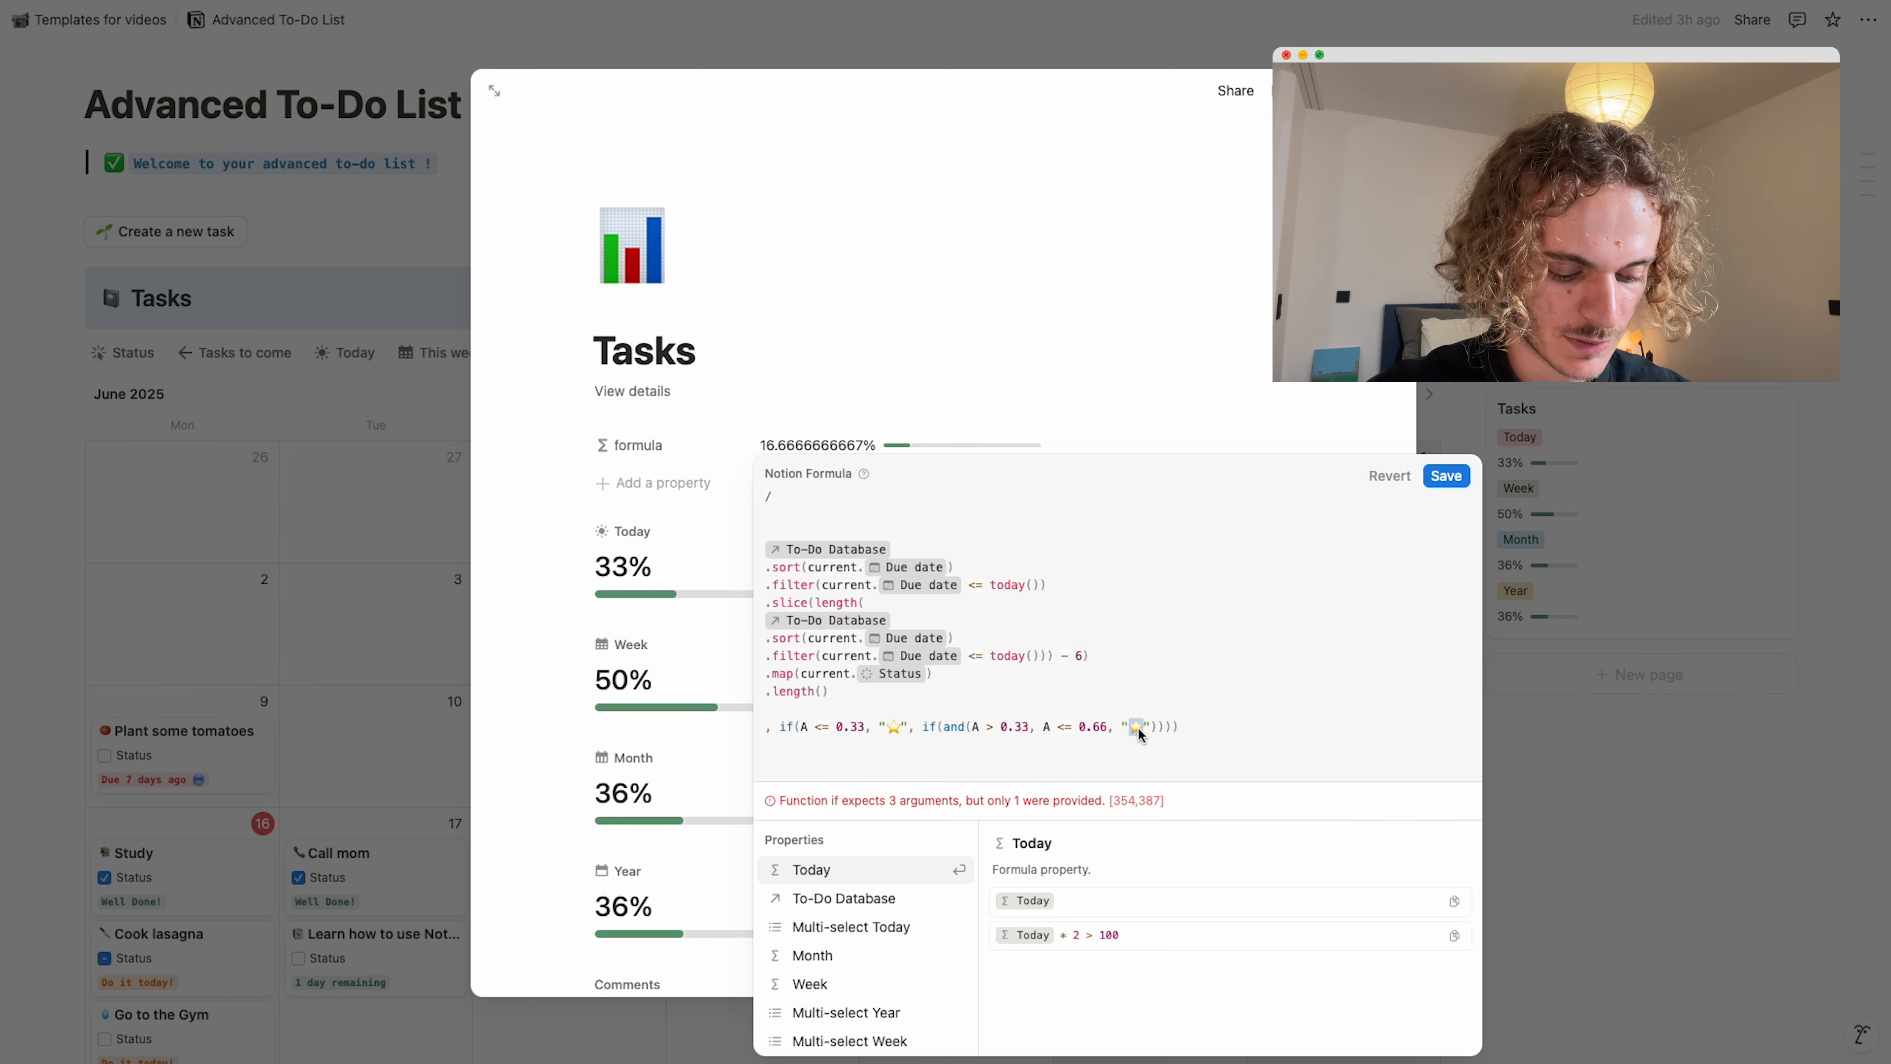
left_click(1138, 726)
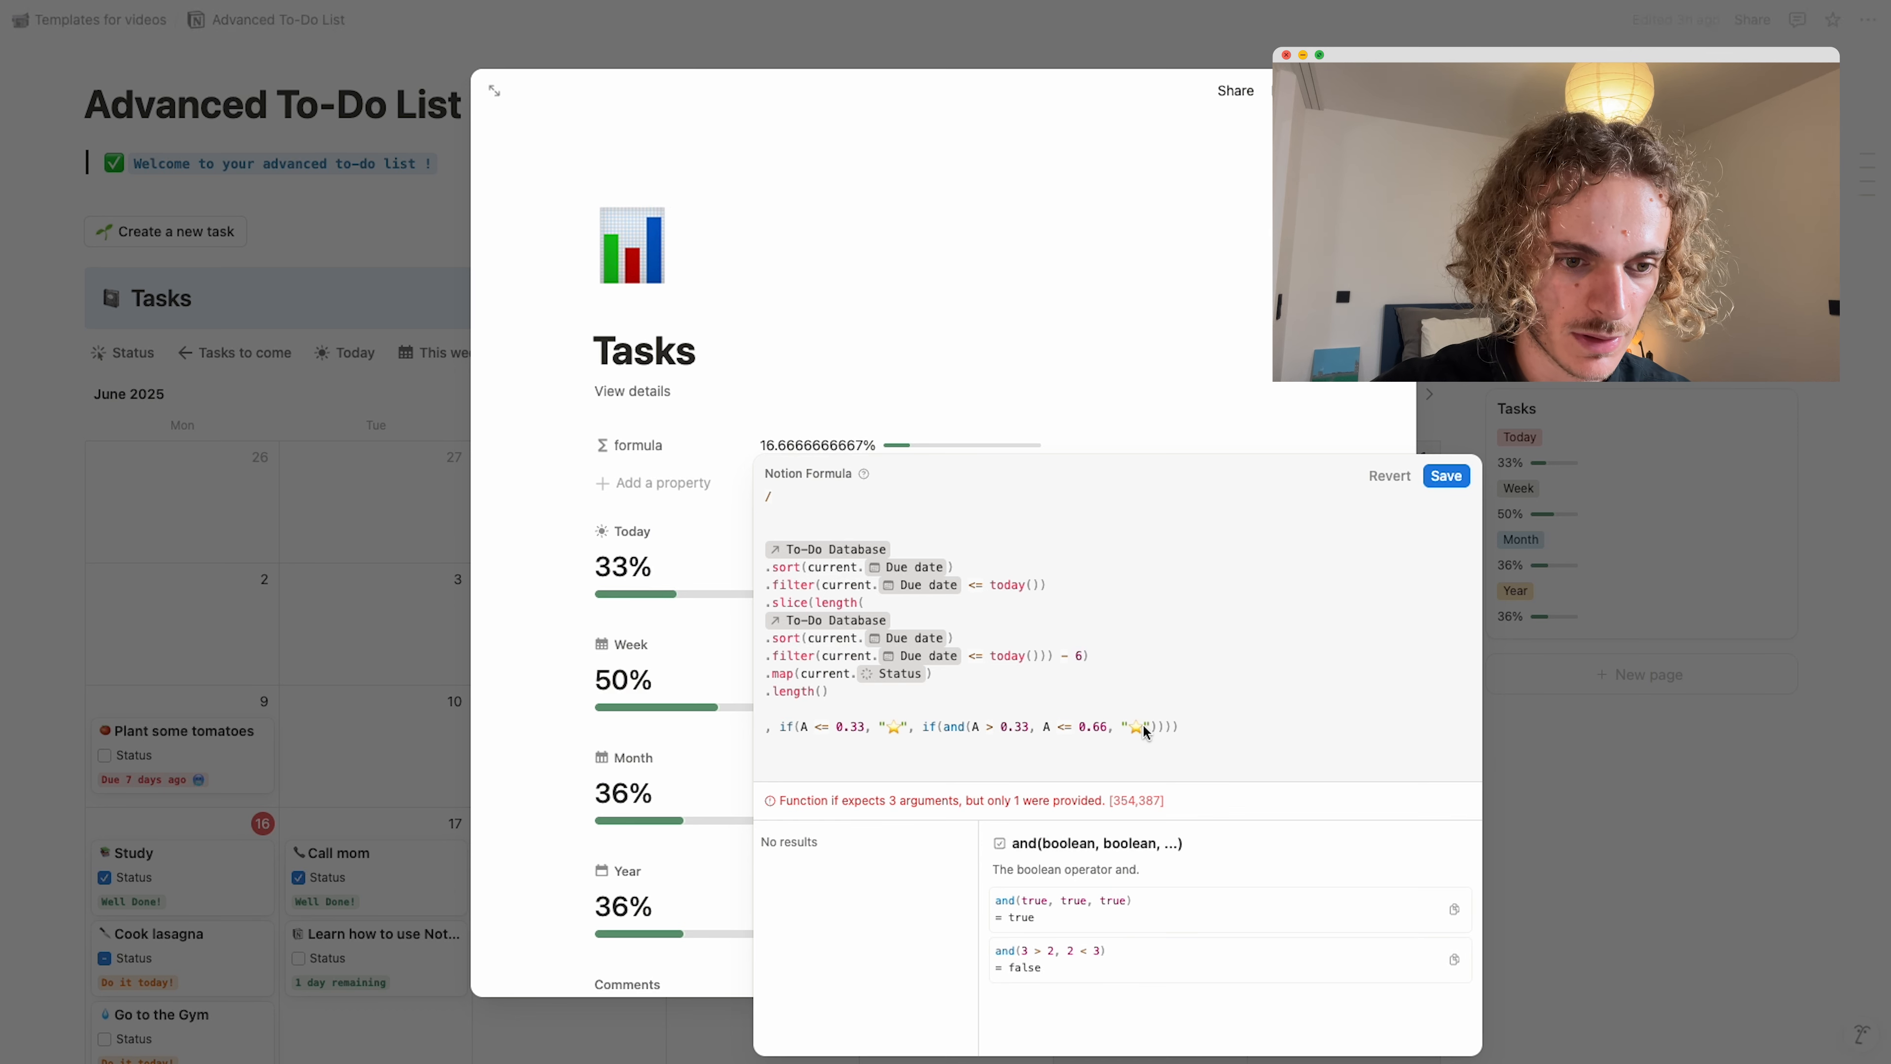
type("⭐")
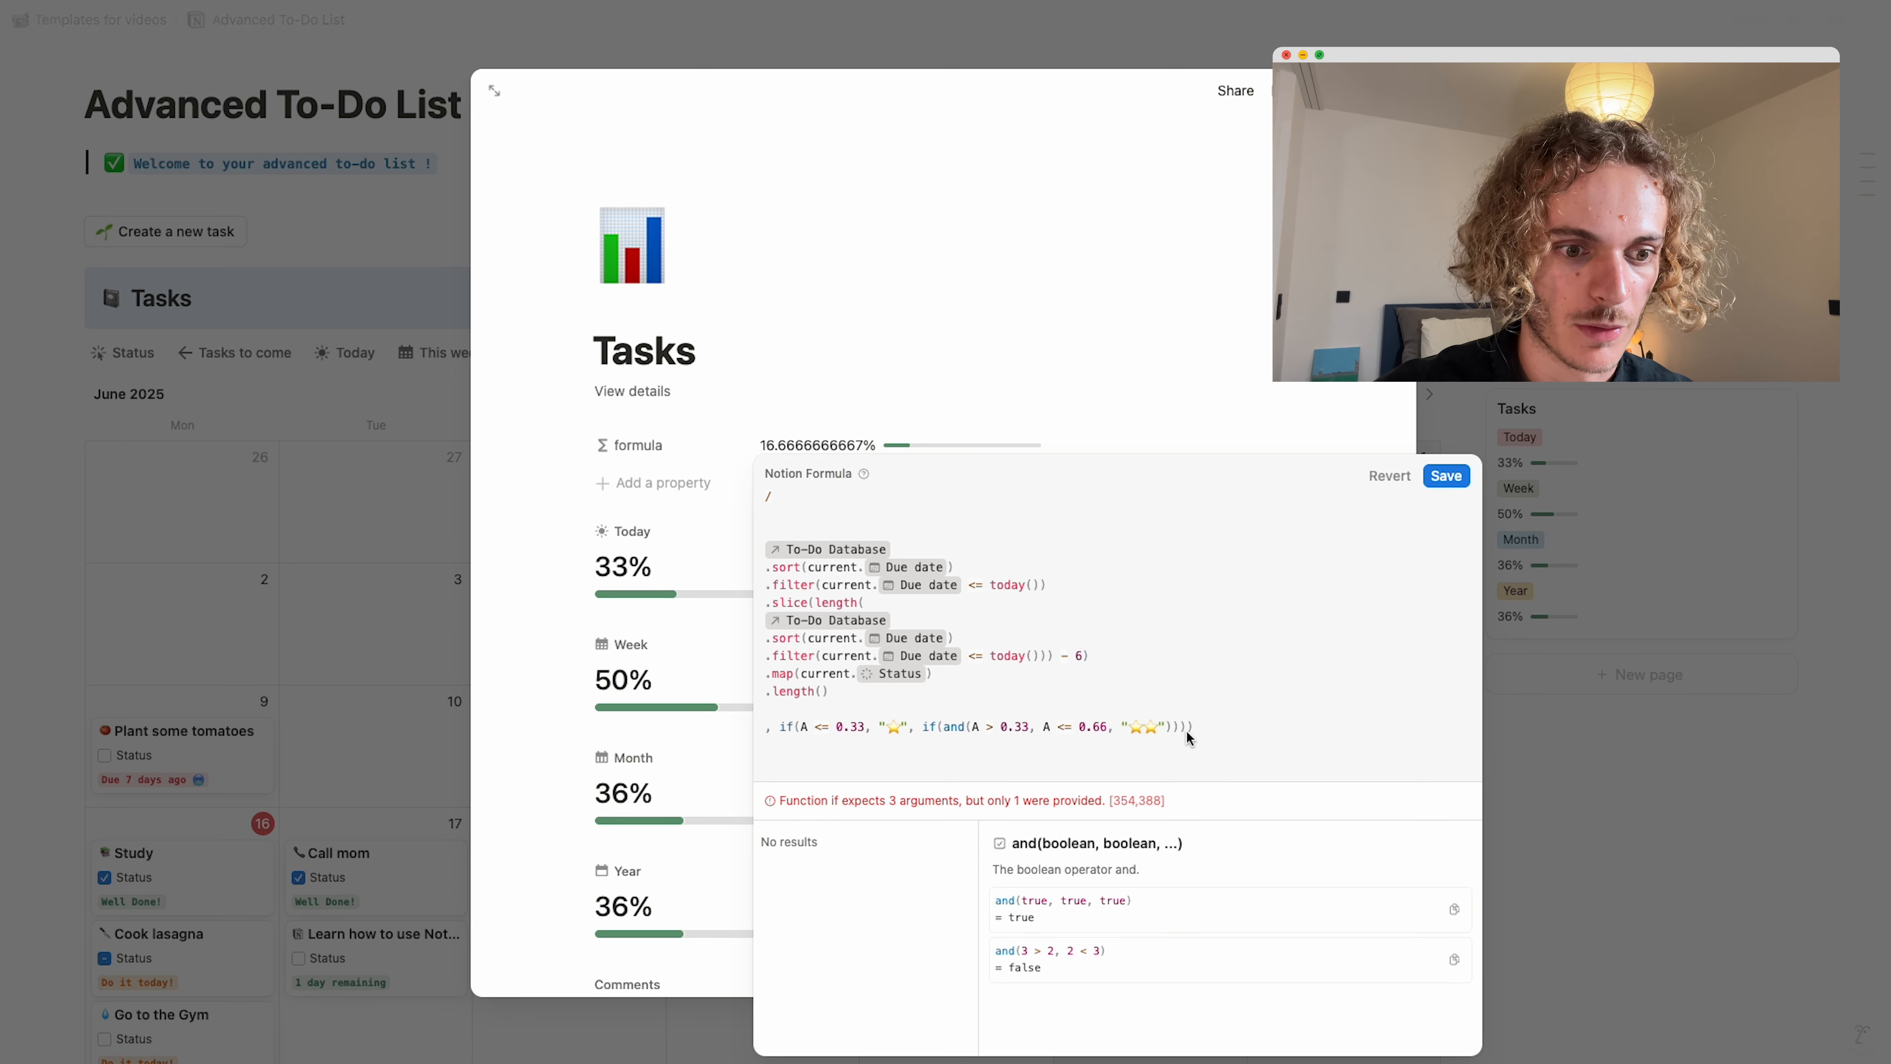
Add three star emojis in double quotes after the two-star text, separated by a comma, as the nested if()'s false result.
key("Right")
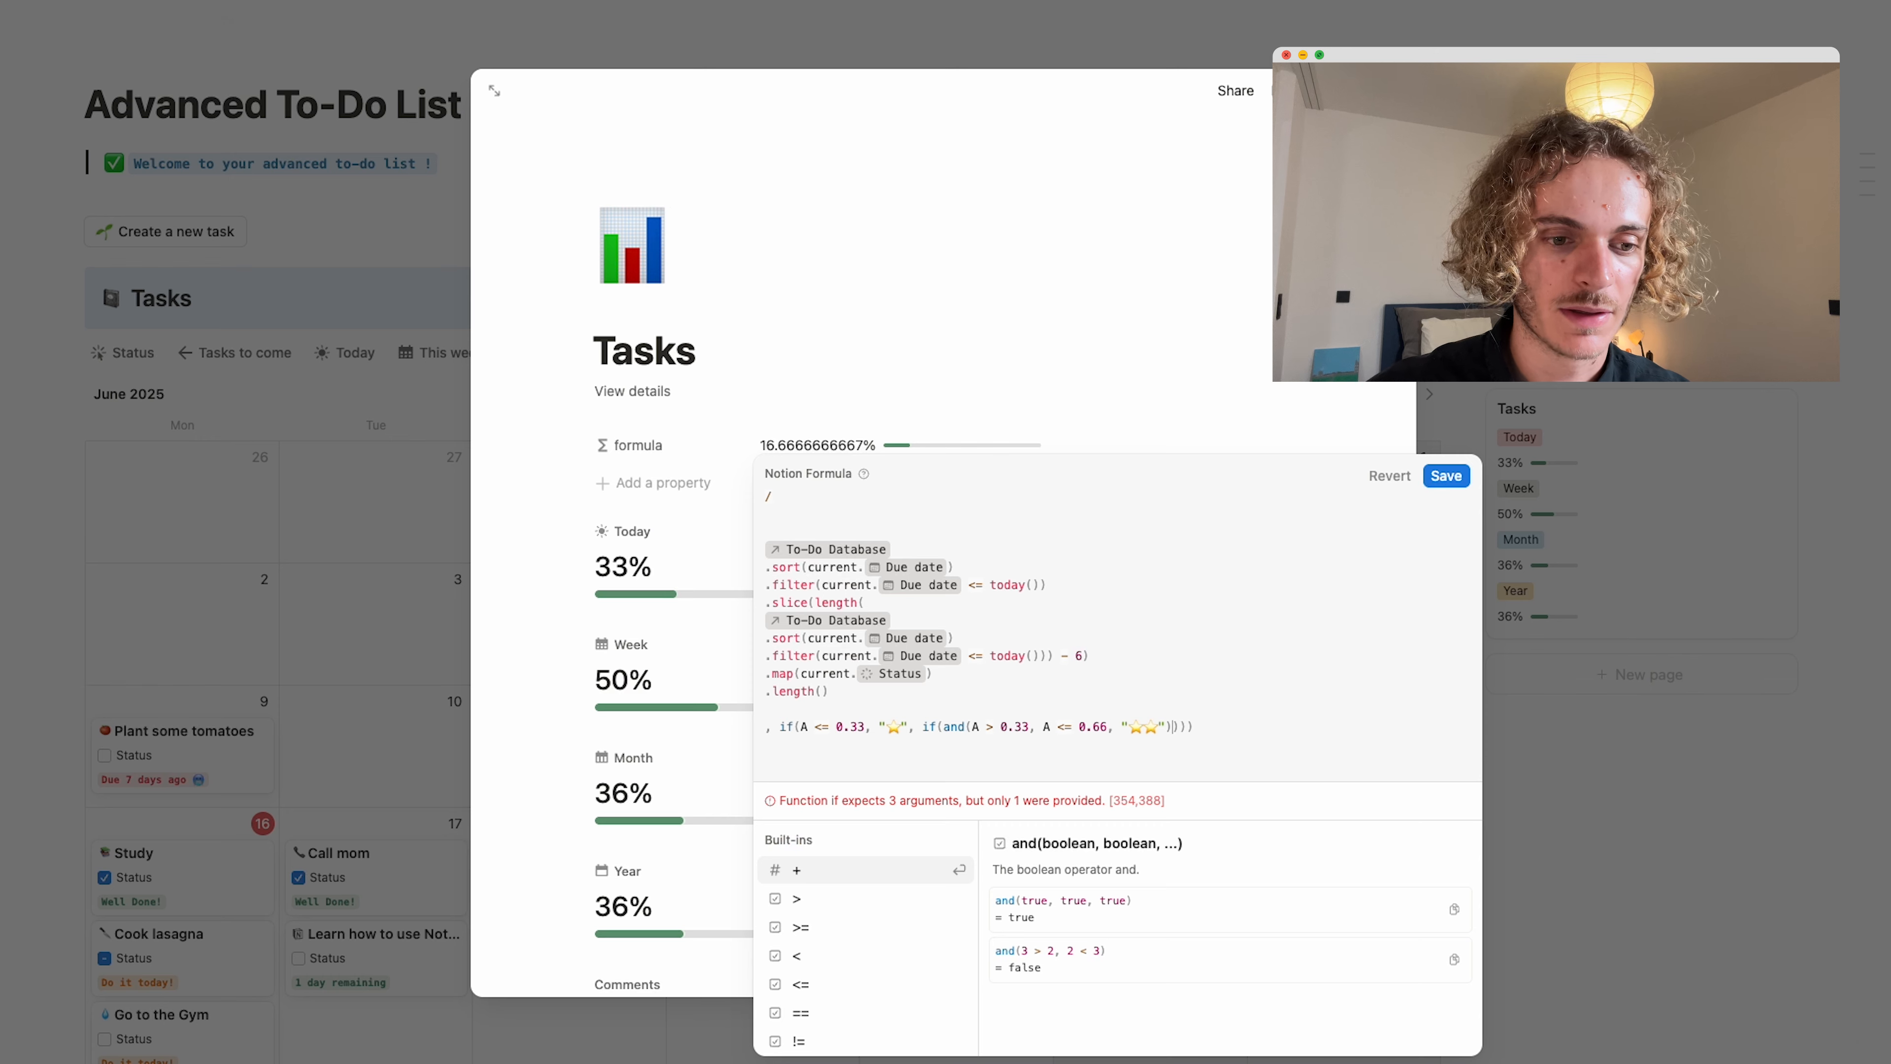
type(", ⭐")
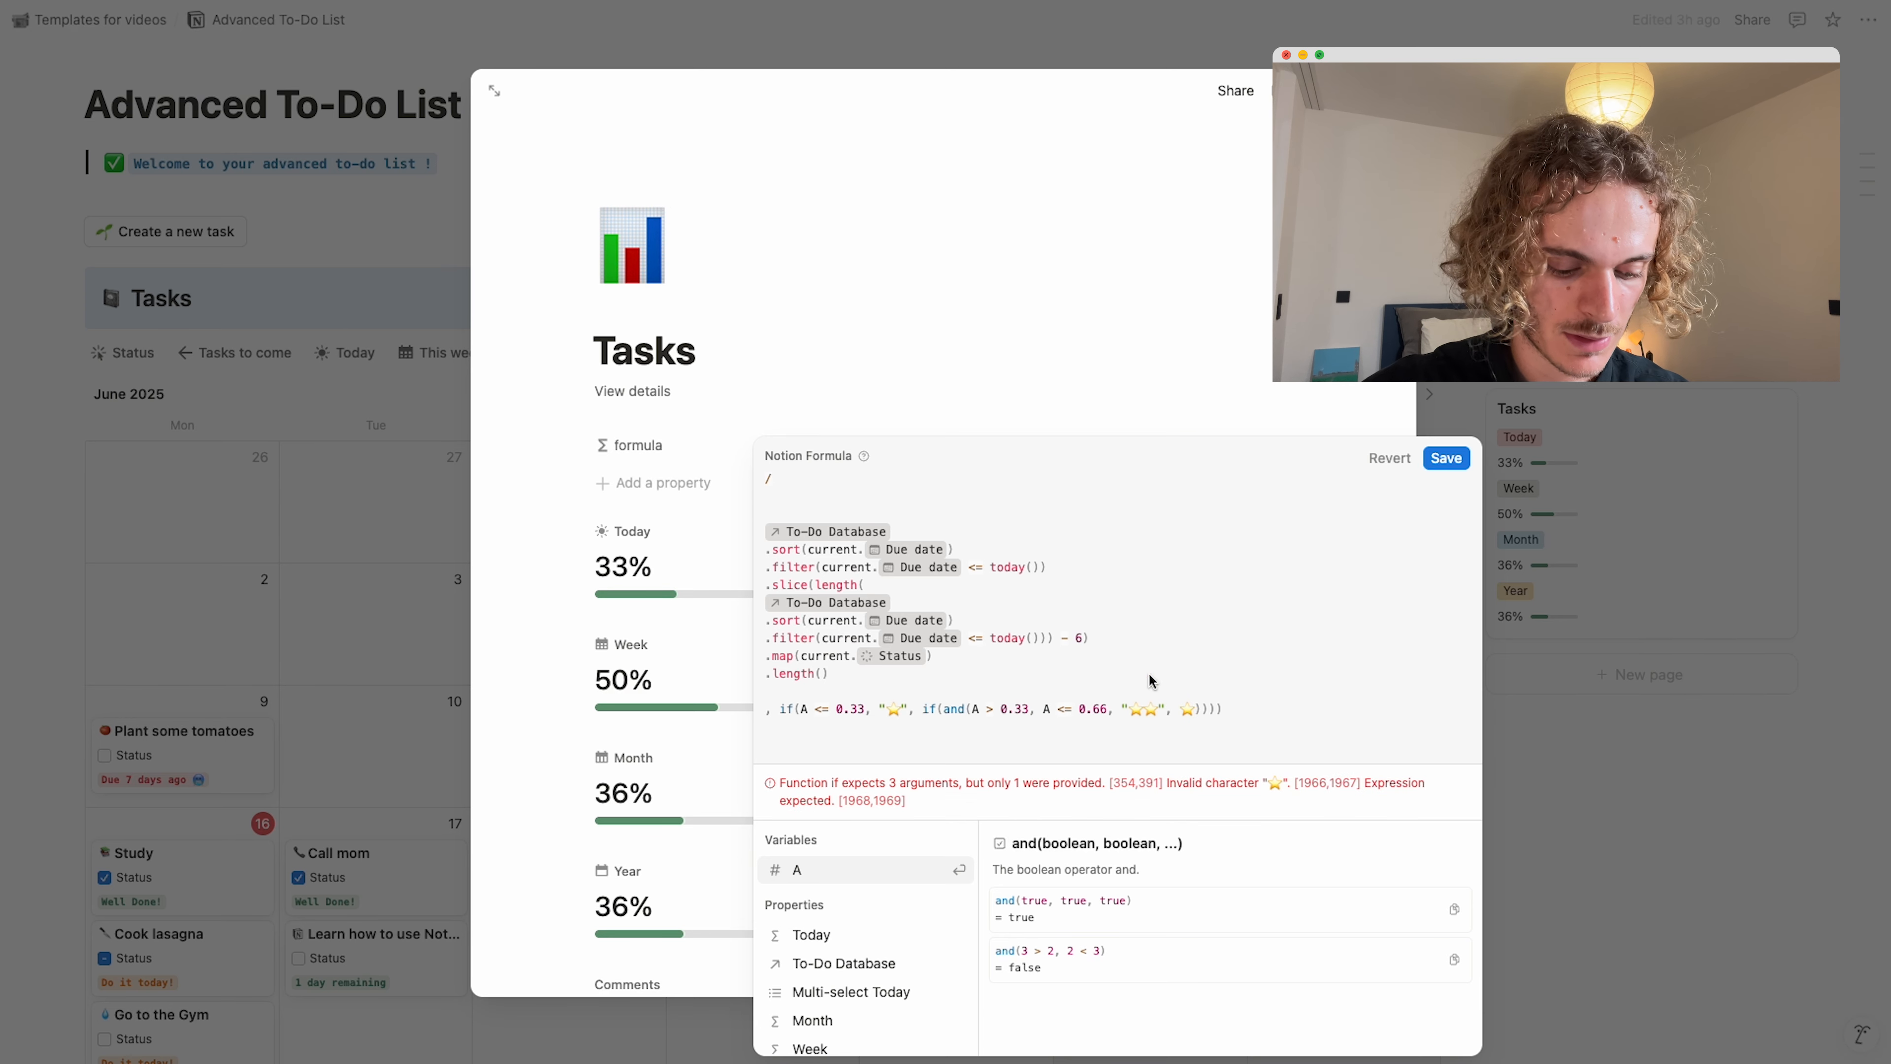
key("super+v")
key("super+v")
left_click(1183, 708)
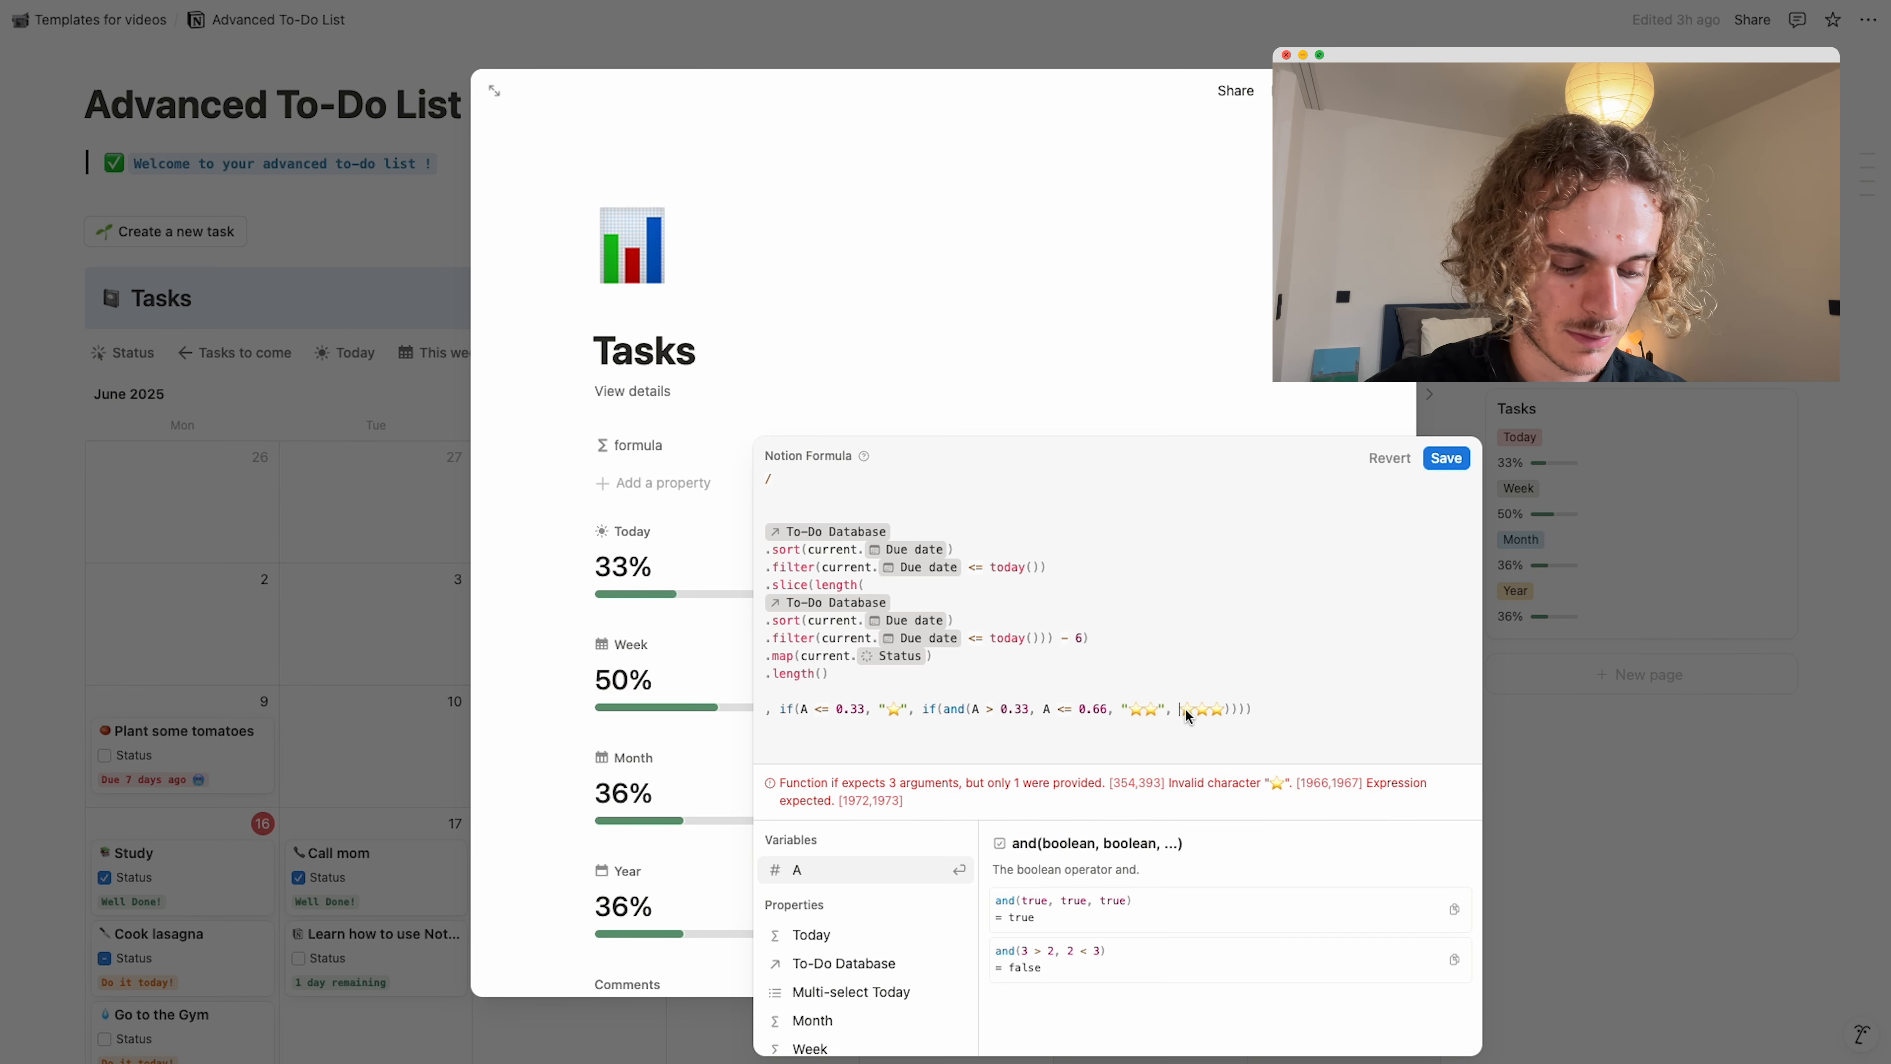
type("\"")
type("\"")
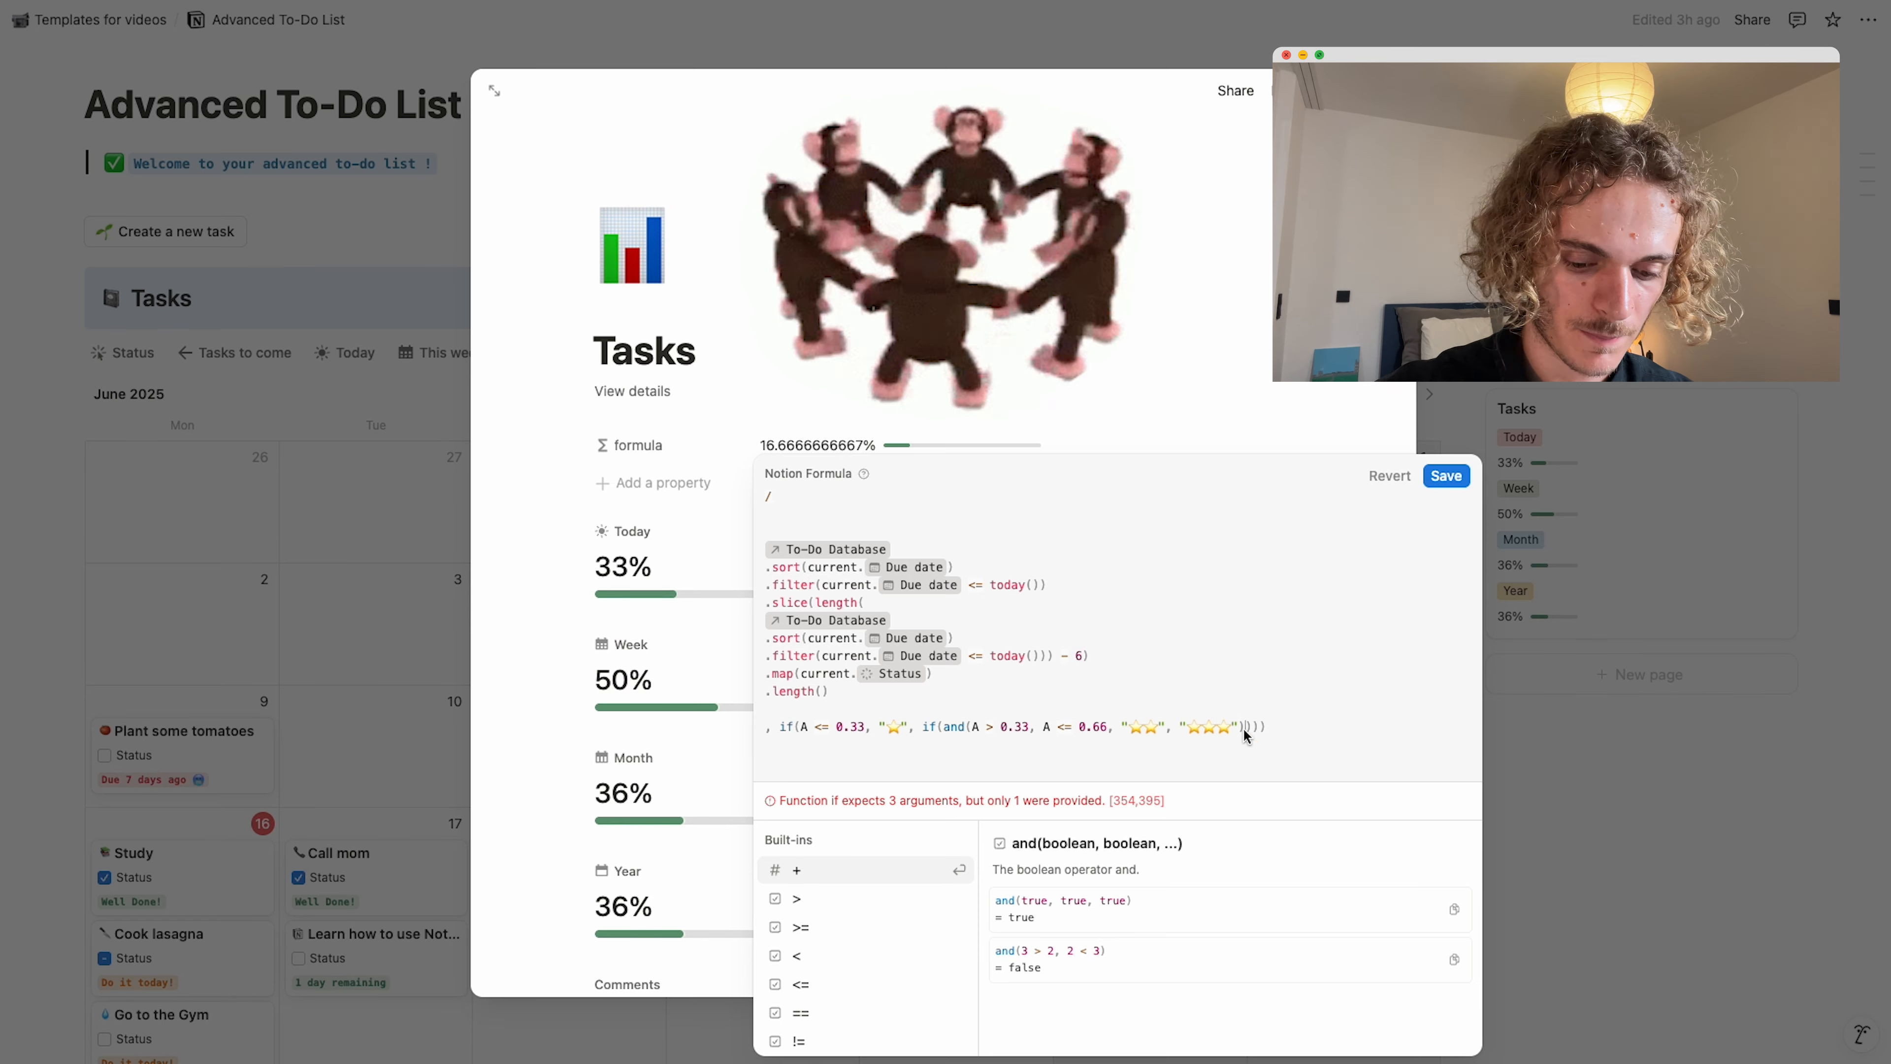
Move the and() function's closing parenthesis to directly after 0.66 and save the formula.
left_click(1116, 728)
type(")")
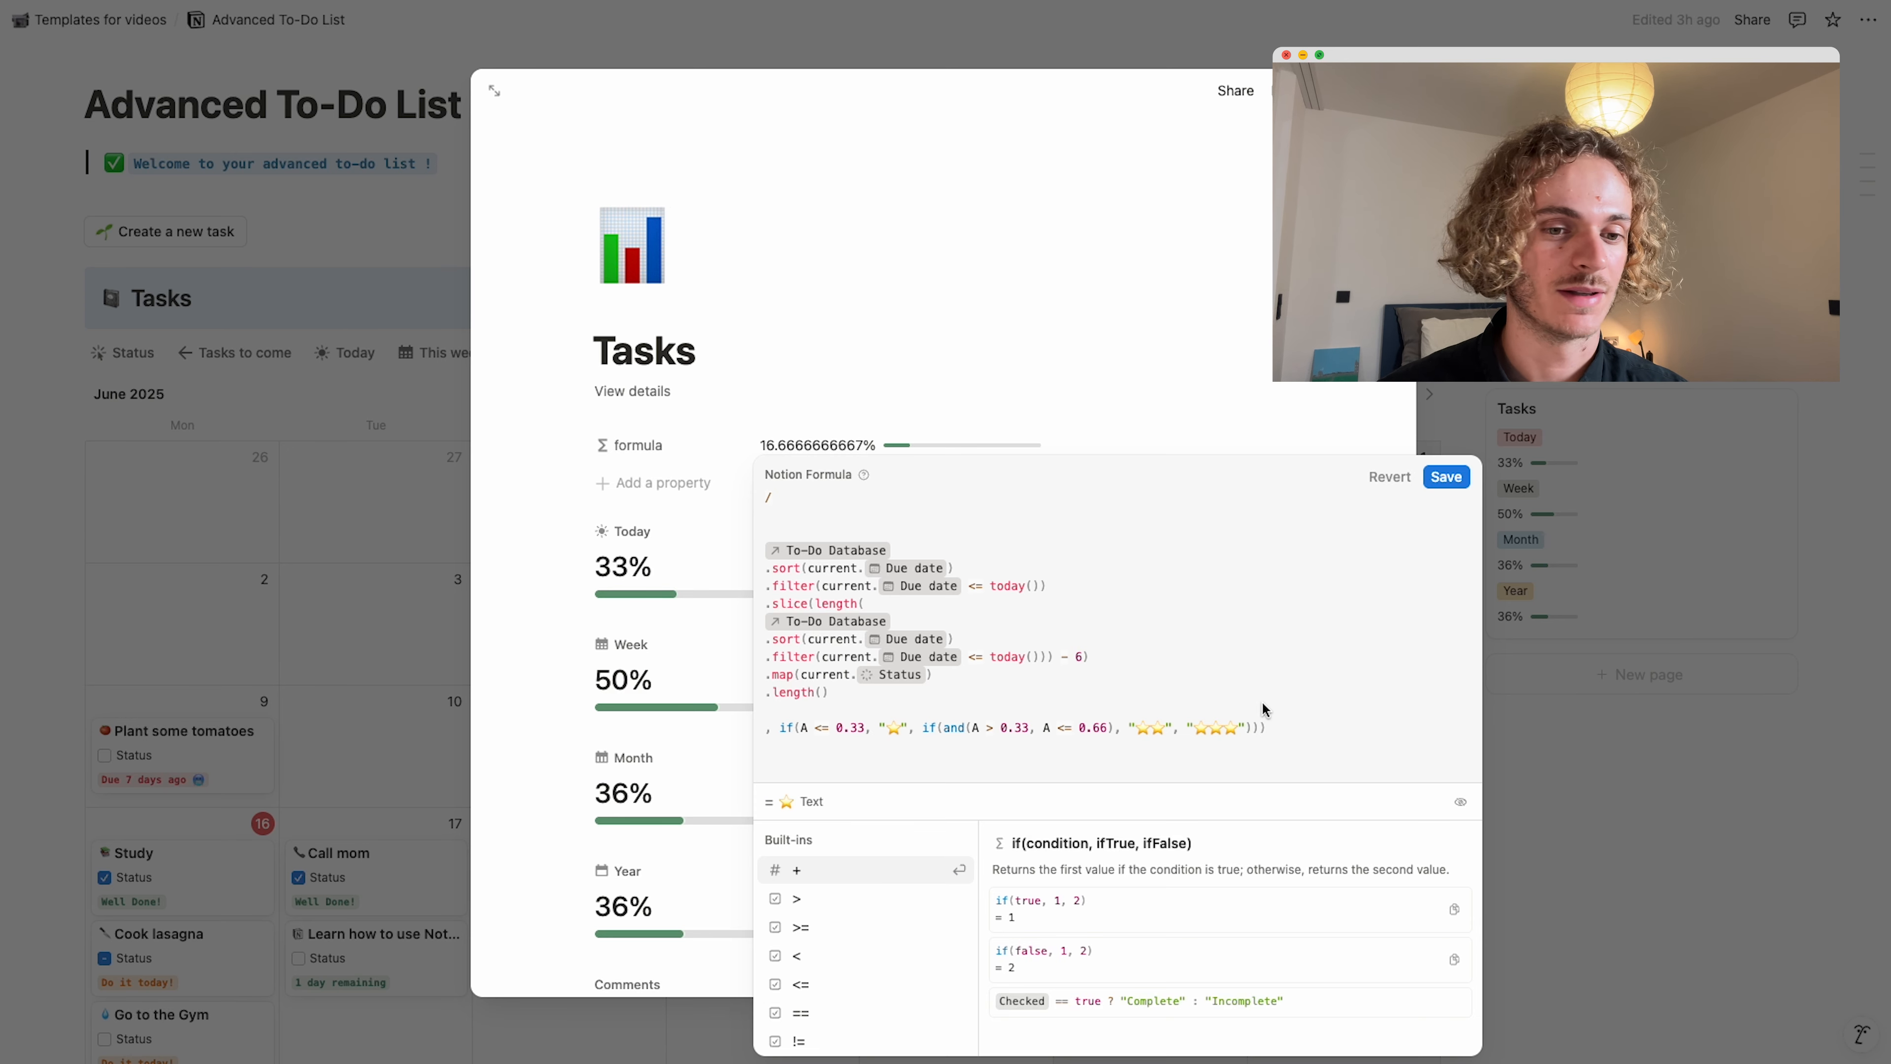
left_click(1444, 477)
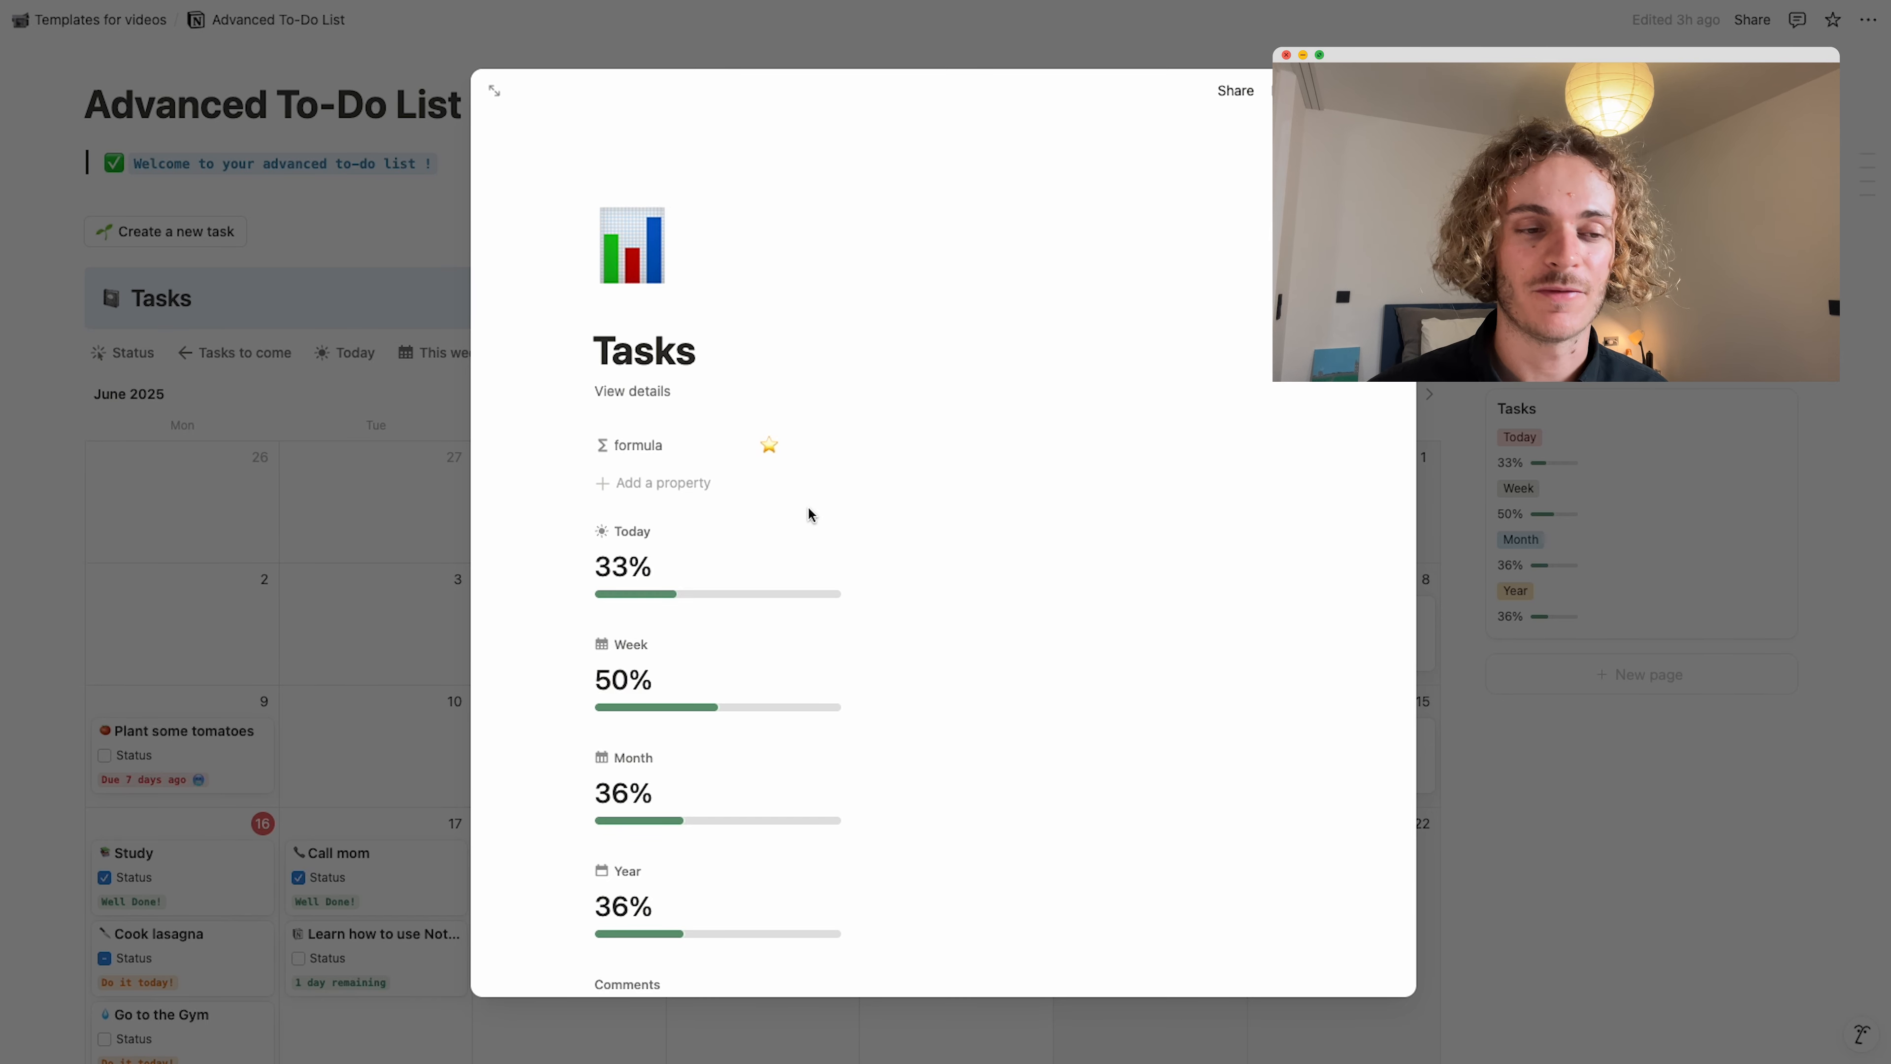
left_click(800, 445)
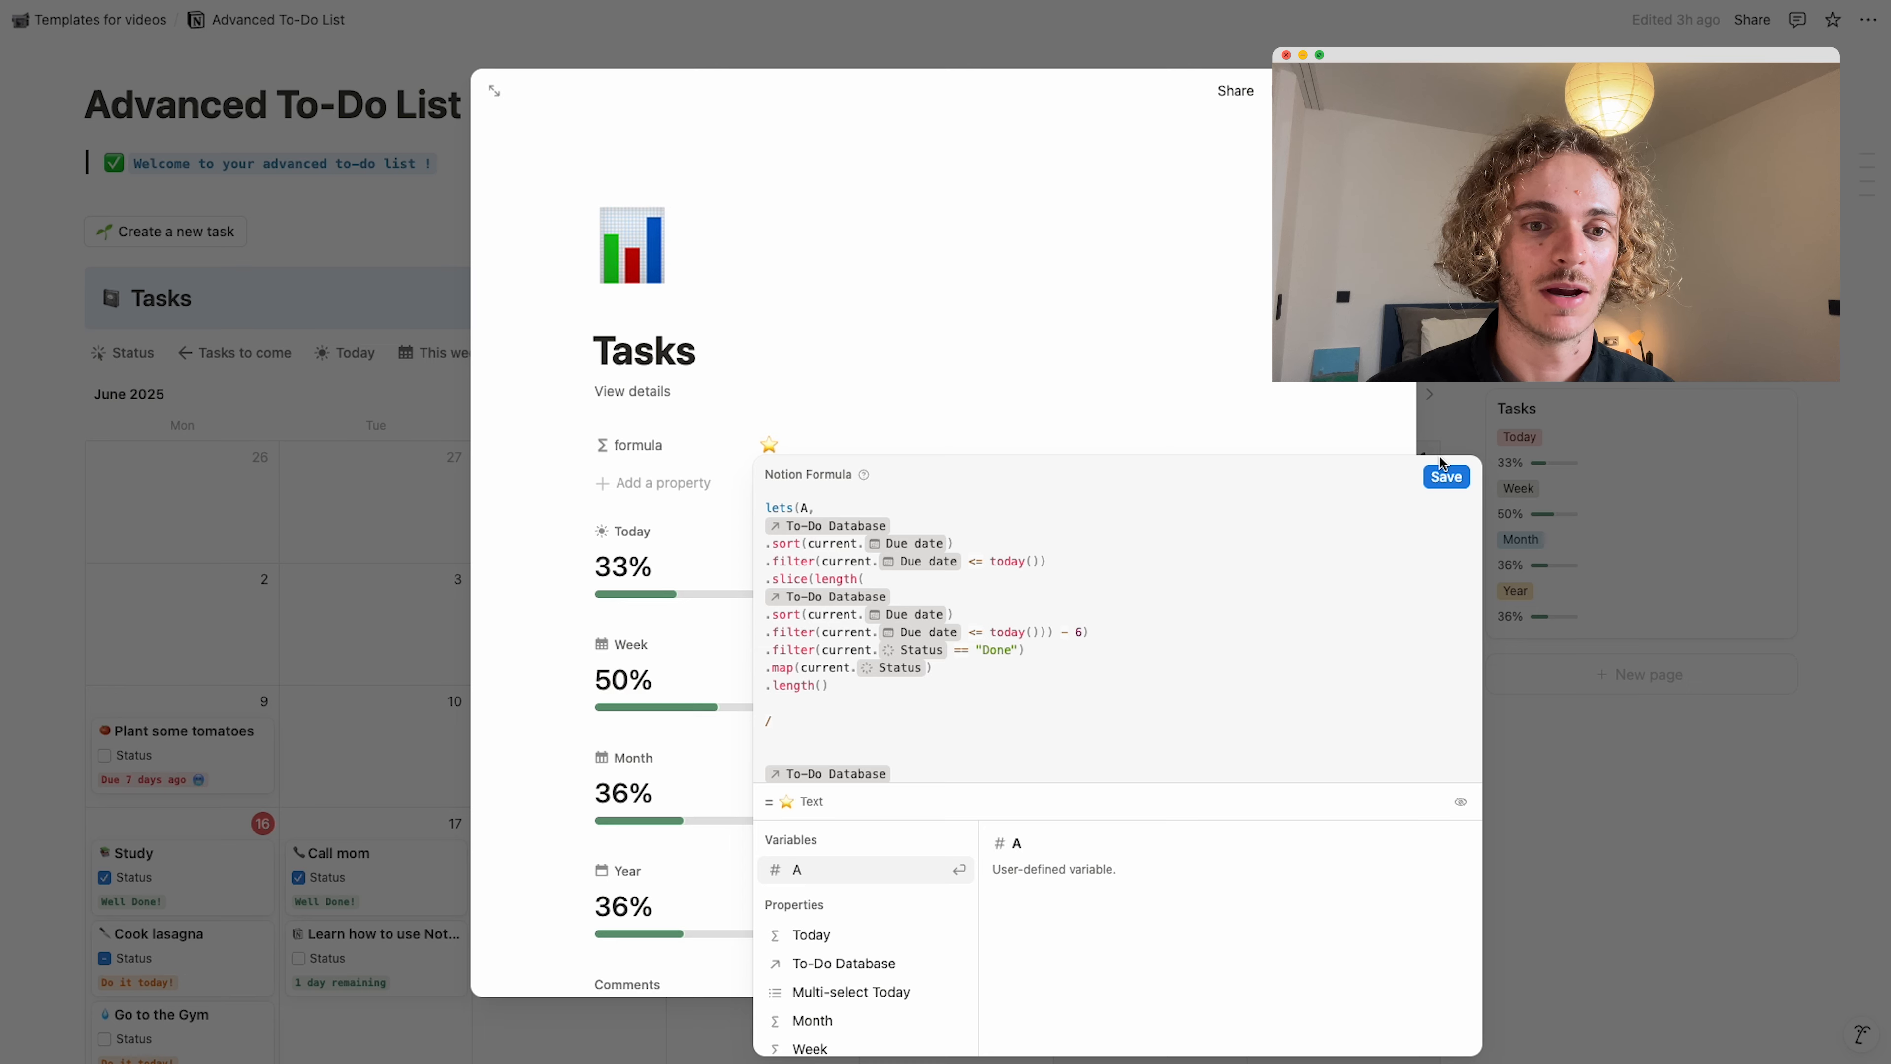
left_click(1446, 477)
Mark the Cook lasagna, Go to the Gym and Clean the flat tasks as done in the calendar, and reopen the Tasks page.
left_click(1555, 900)
scroll(221, 732, "down", 3)
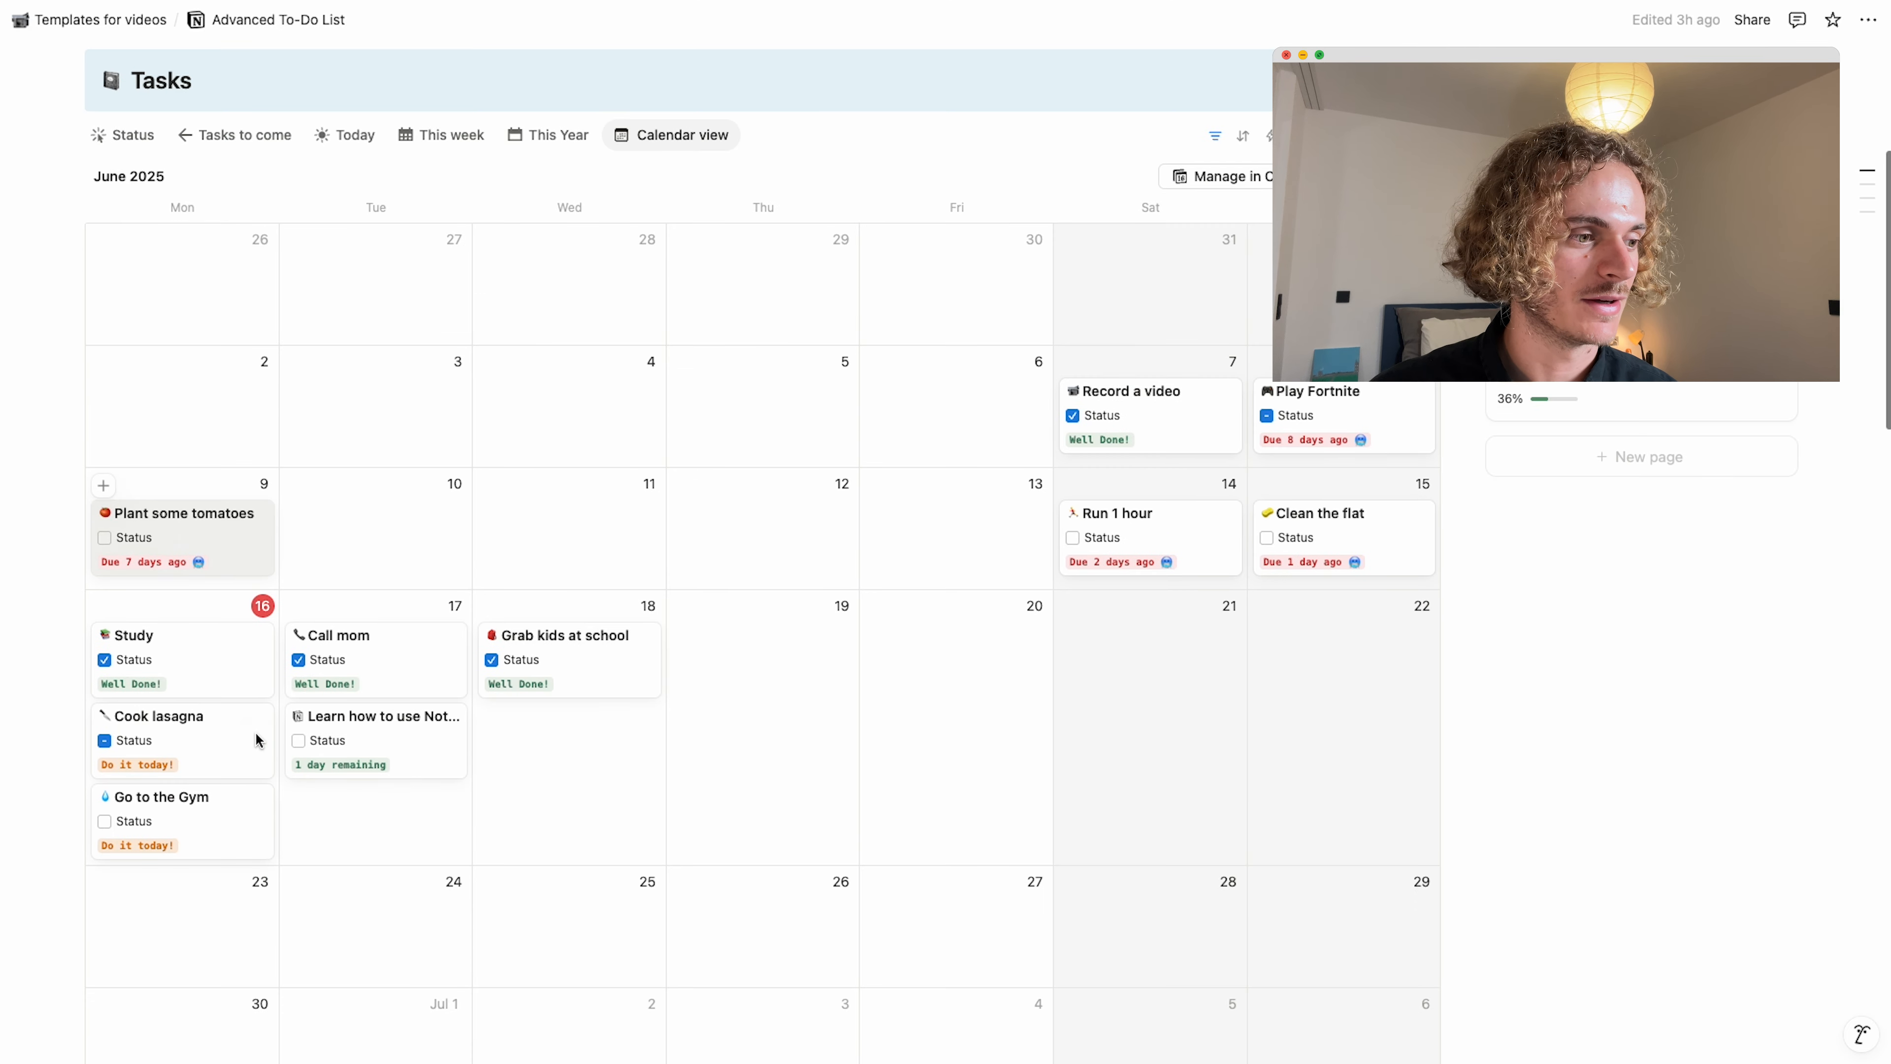
left_click(105, 727)
left_click(105, 807)
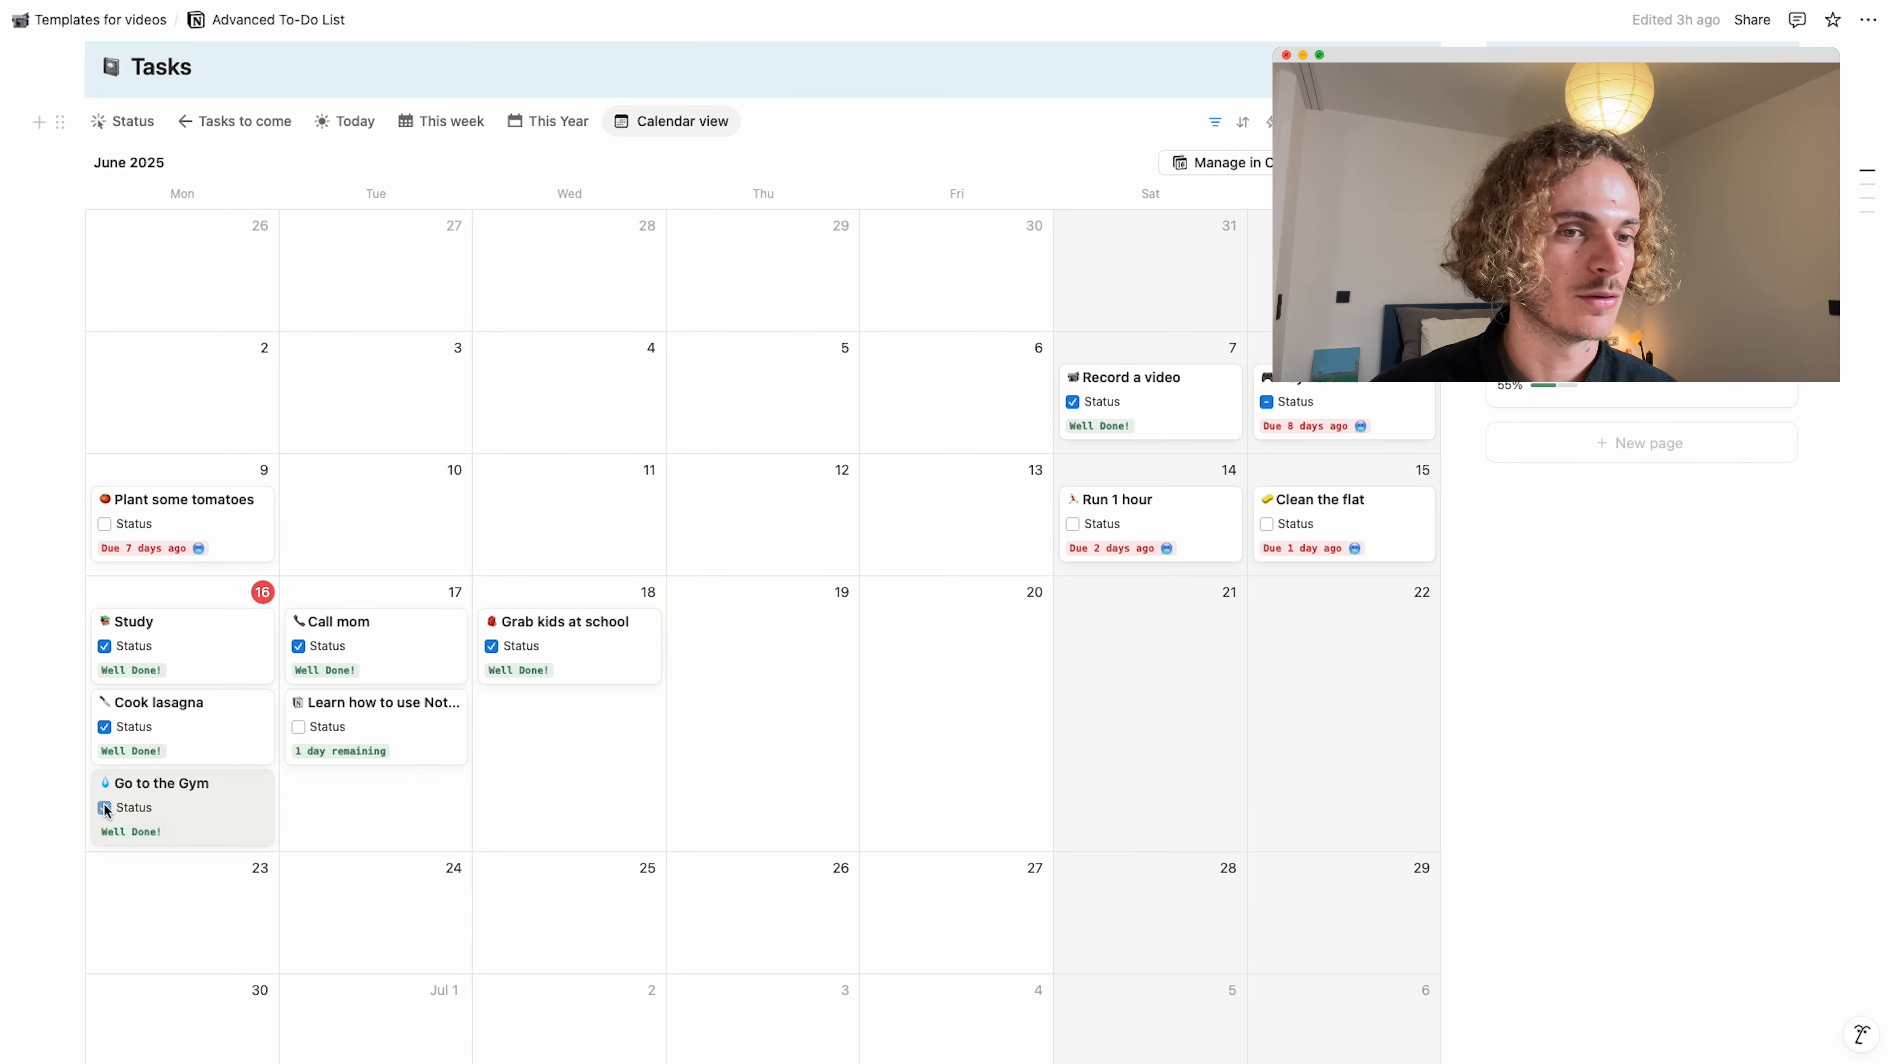
left_click(1267, 524)
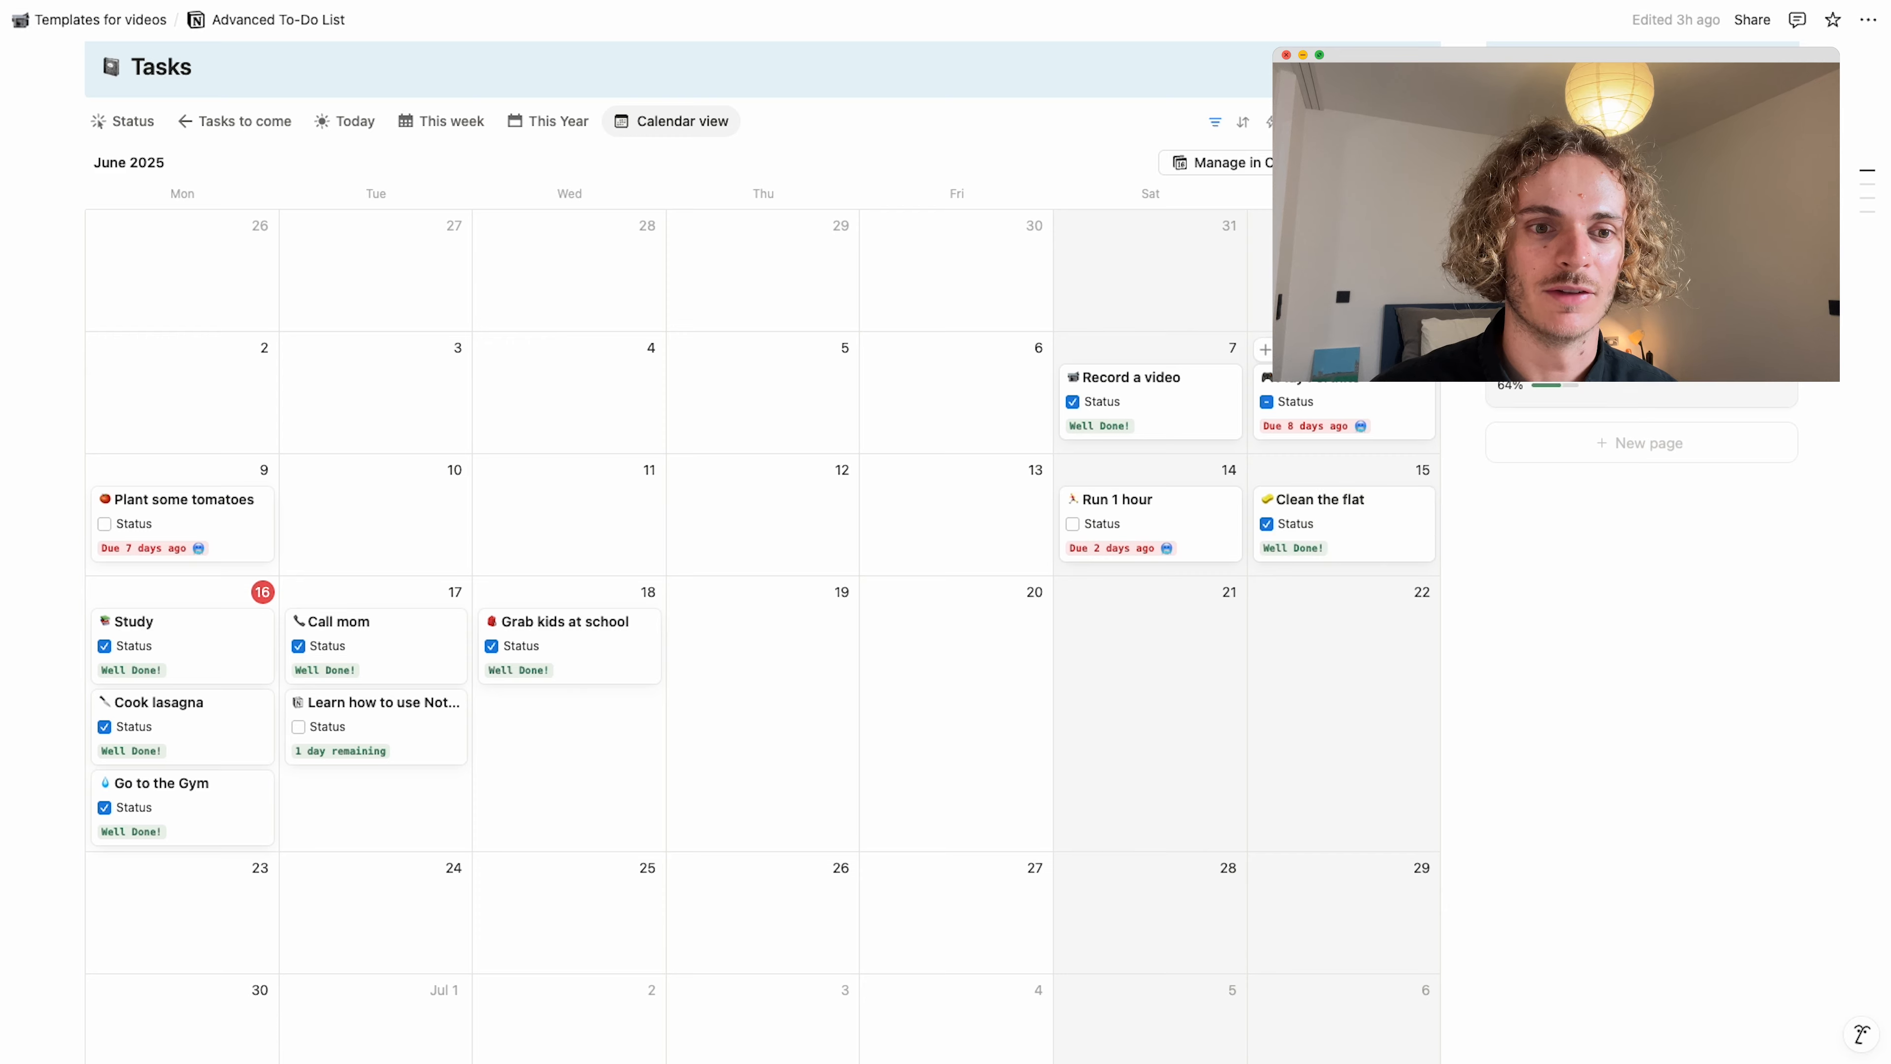
left_click(1571, 328)
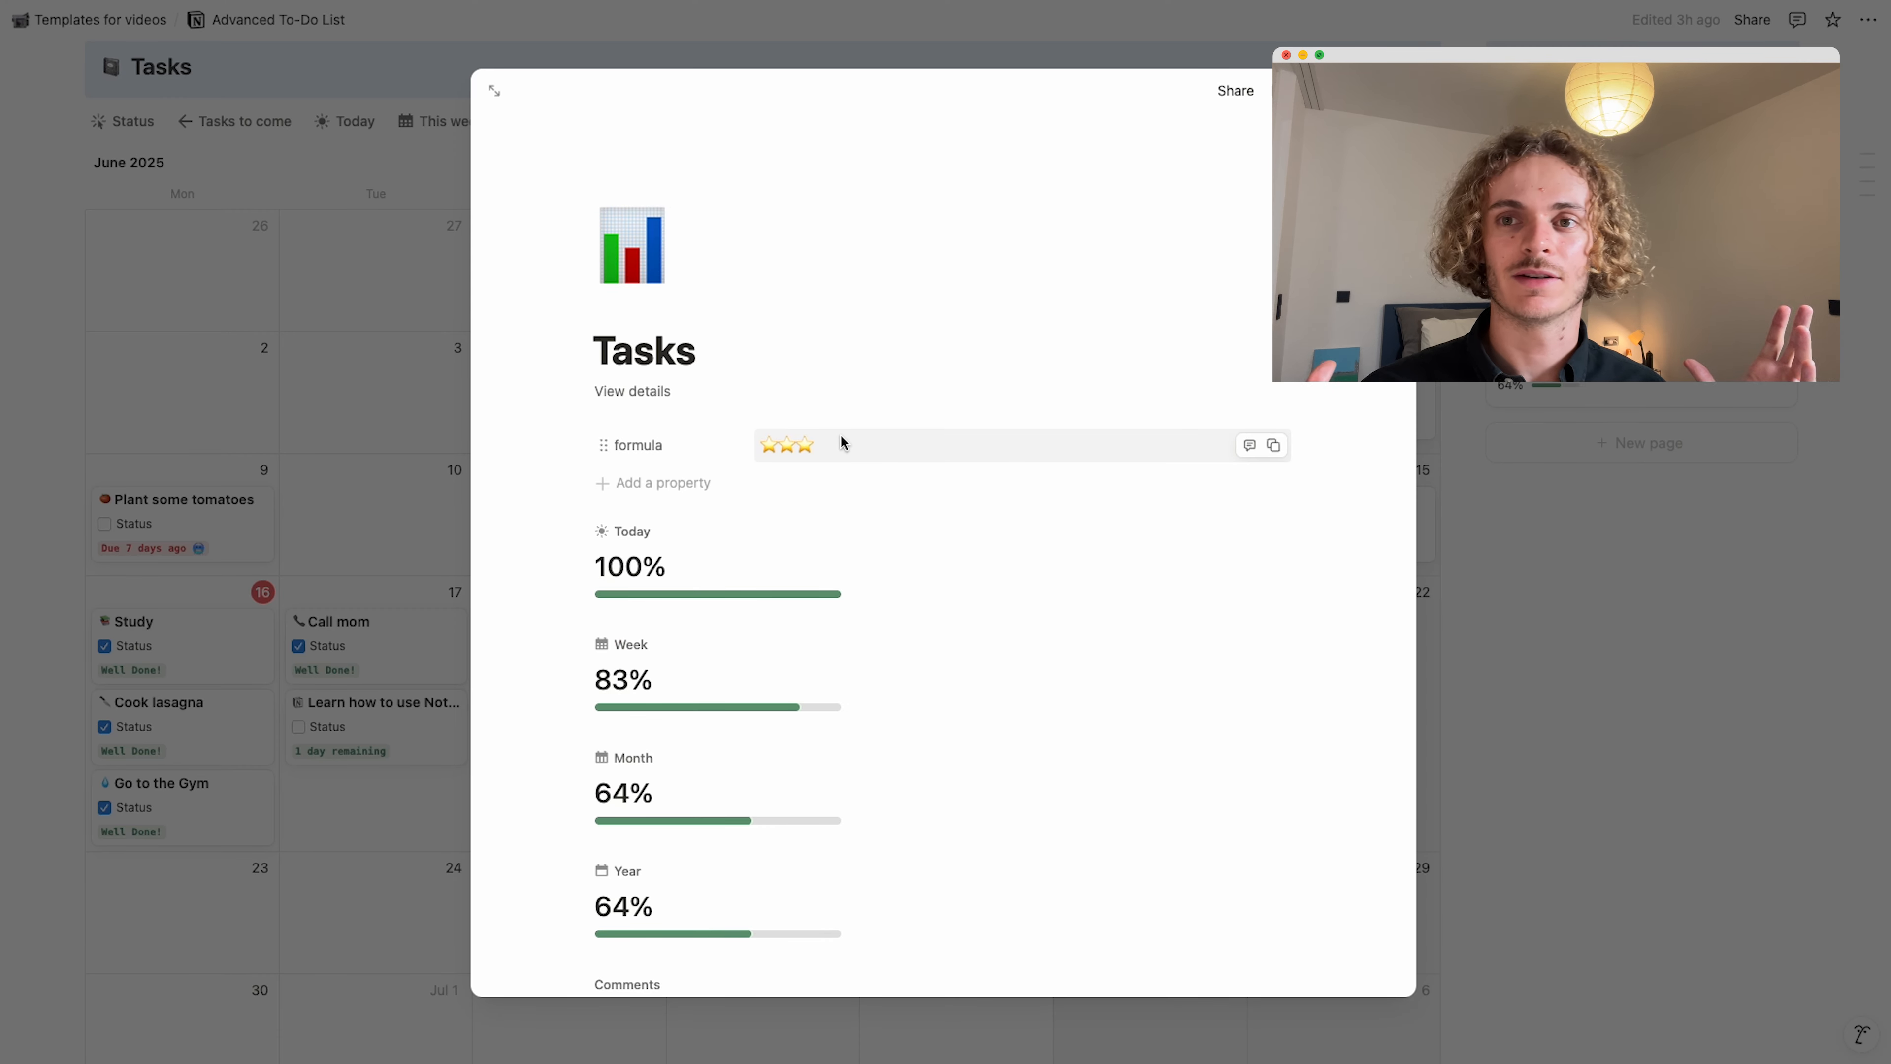